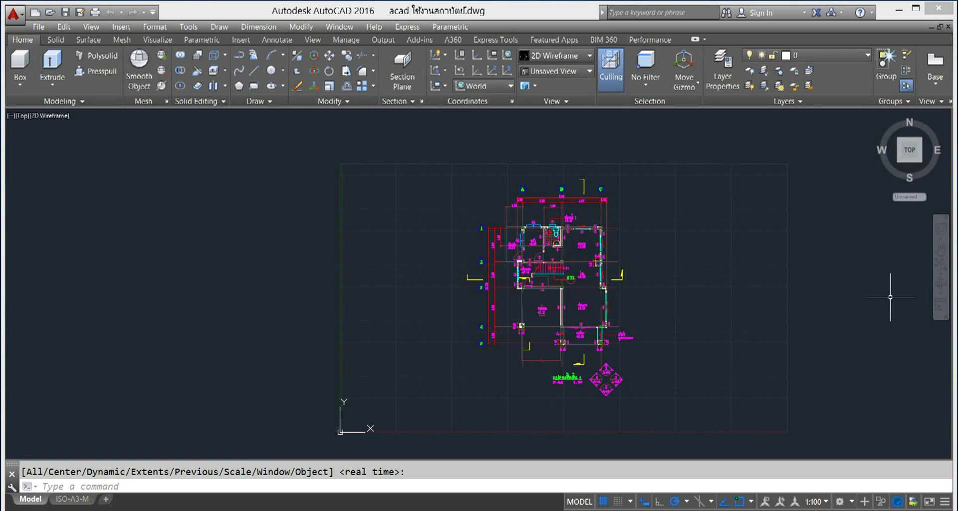
# - Pan and zoom so the whole floor plan fills the view
pyautogui.scroll(-1, 787, 280)
pyautogui.scroll(1, 815, 269)
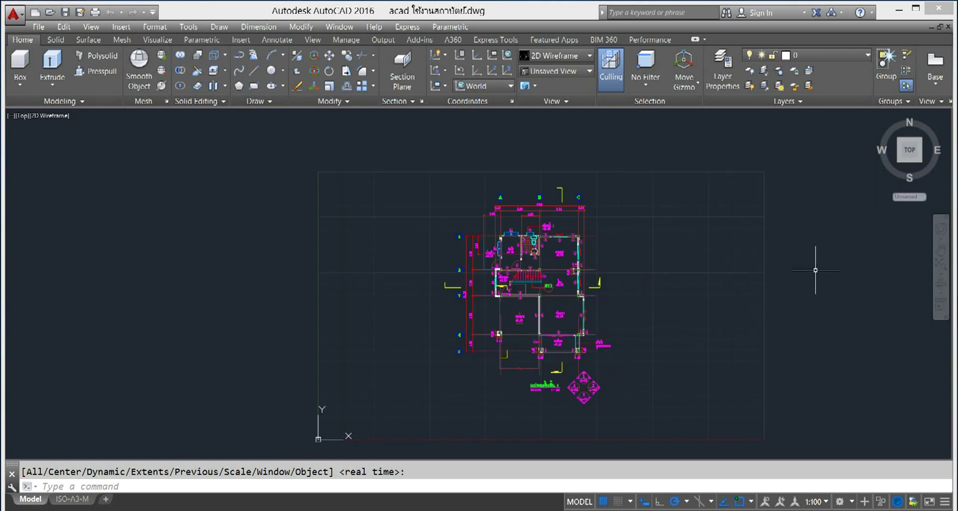
pyautogui.scroll(2, 815, 270)
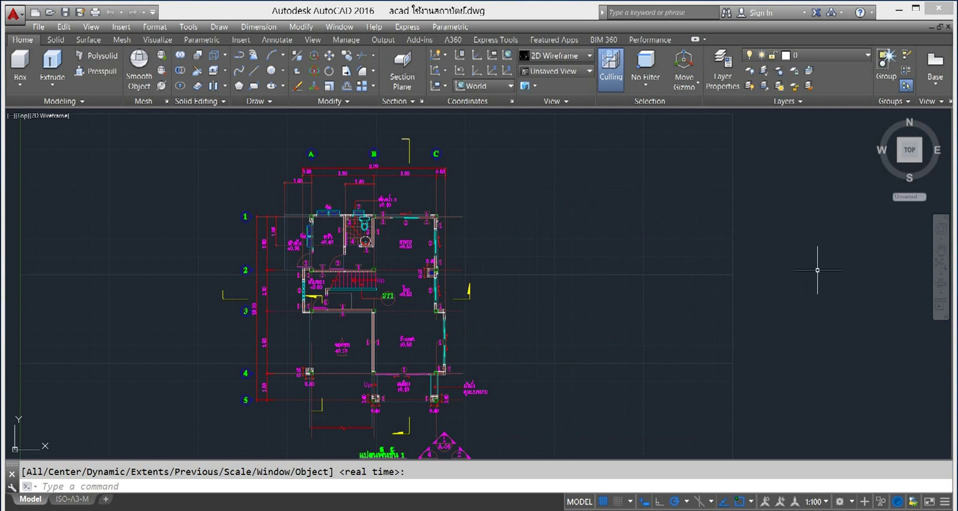
pyautogui.scroll(-2, 843, 291)
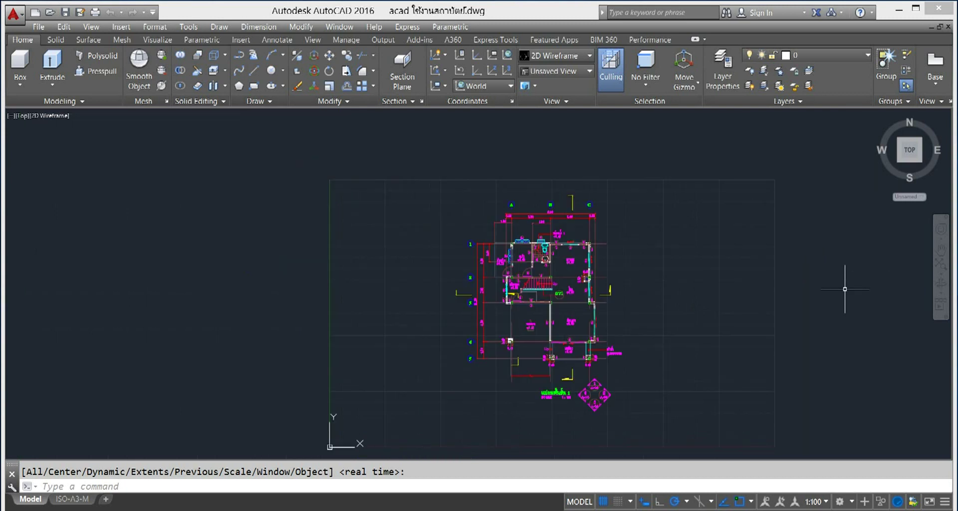
pyautogui.scroll(2, 842, 291)
pyautogui.scroll(-2, 825, 293)
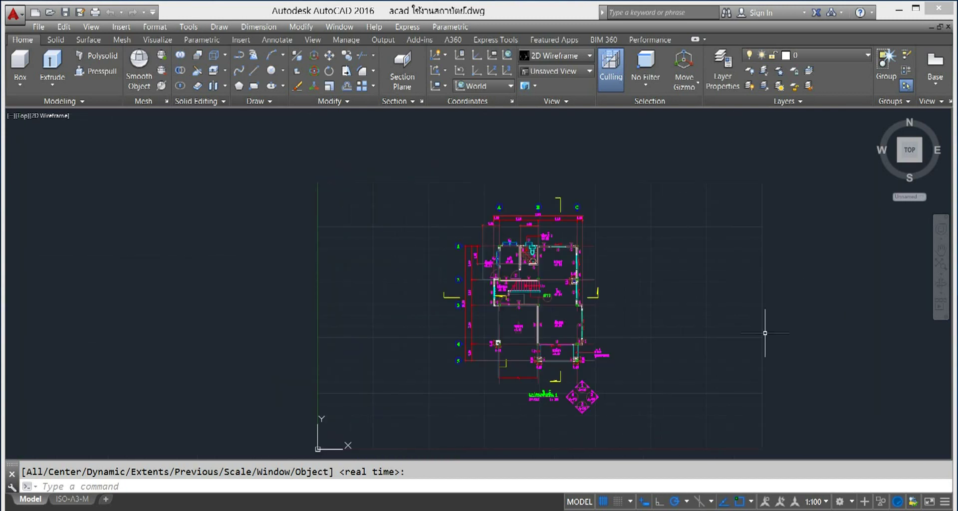
pyautogui.moveTo(777, 331); pyautogui.dragTo(796, 295, button='middle')
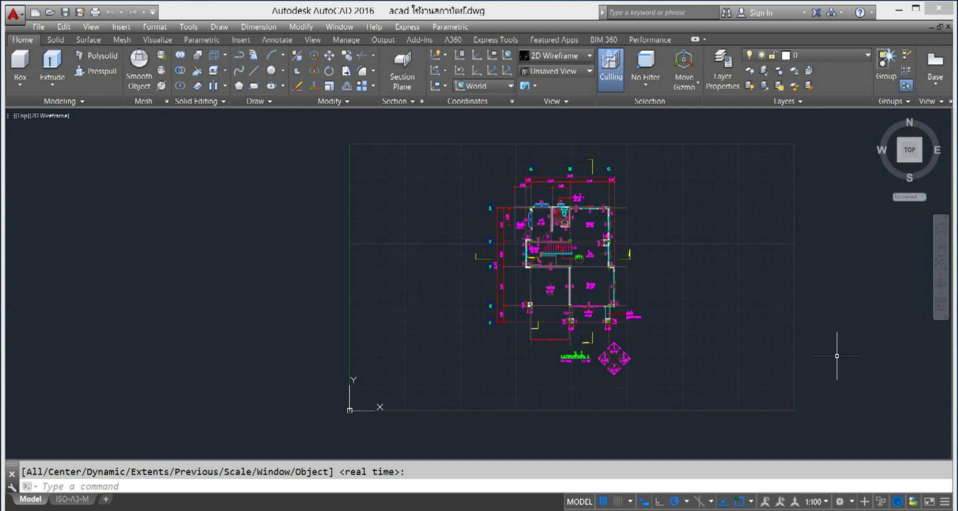
pyautogui.scroll(-2, 763, 334)
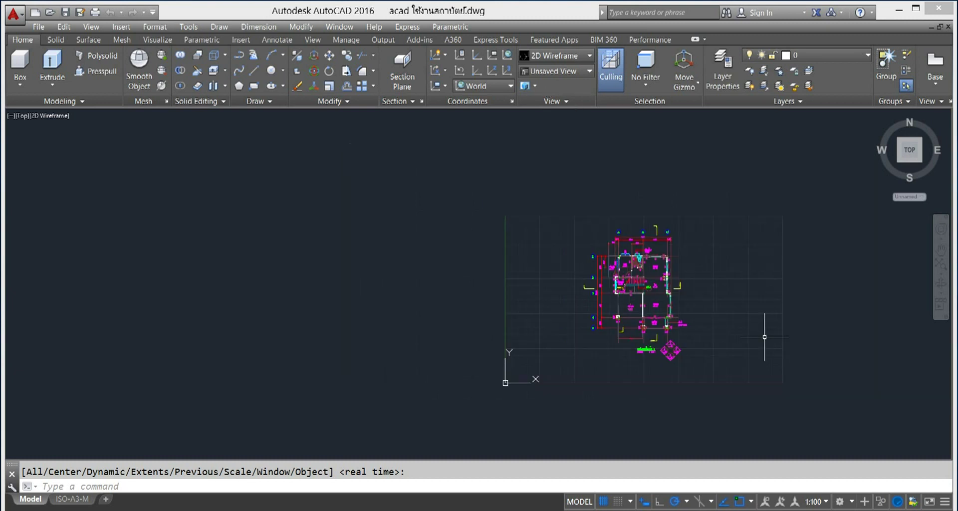
pyautogui.moveTo(763, 334); pyautogui.dragTo(644, 331, button='middle')
pyautogui.scroll(3, 665, 314)
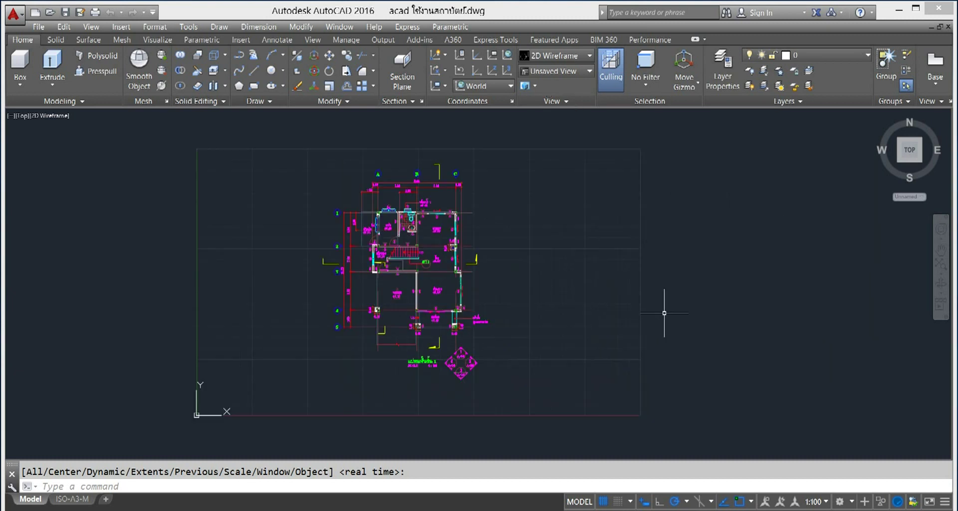
pyautogui.click(940, 264)
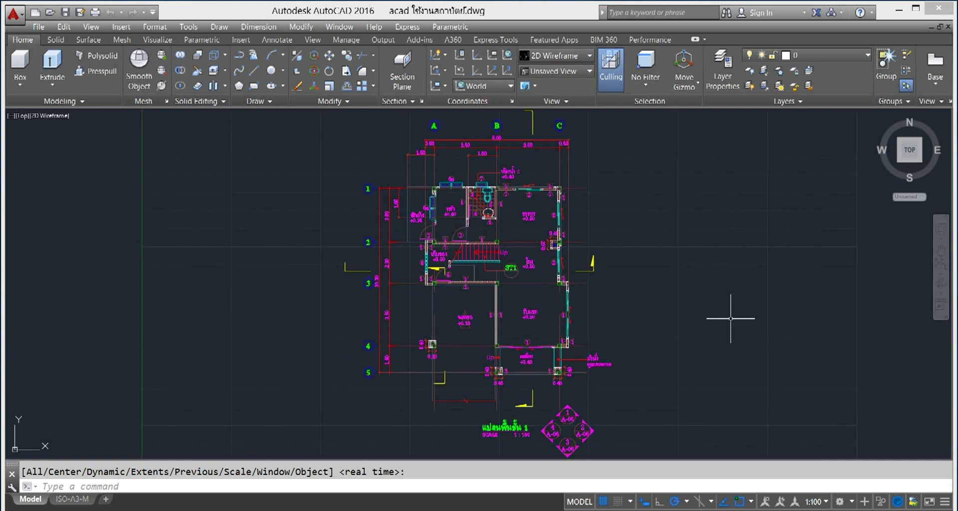
pyautogui.scroll(-2, 731, 318)
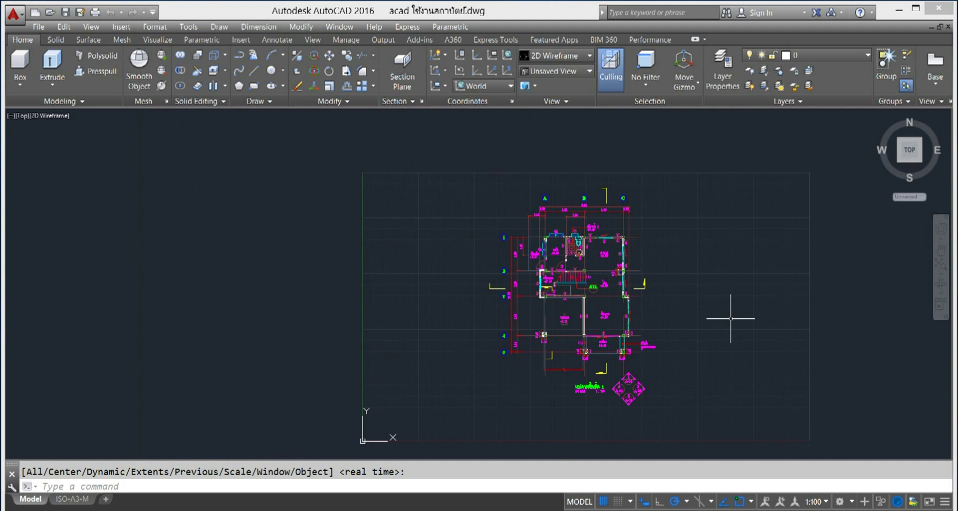
pyautogui.scroll(2, 731, 318)
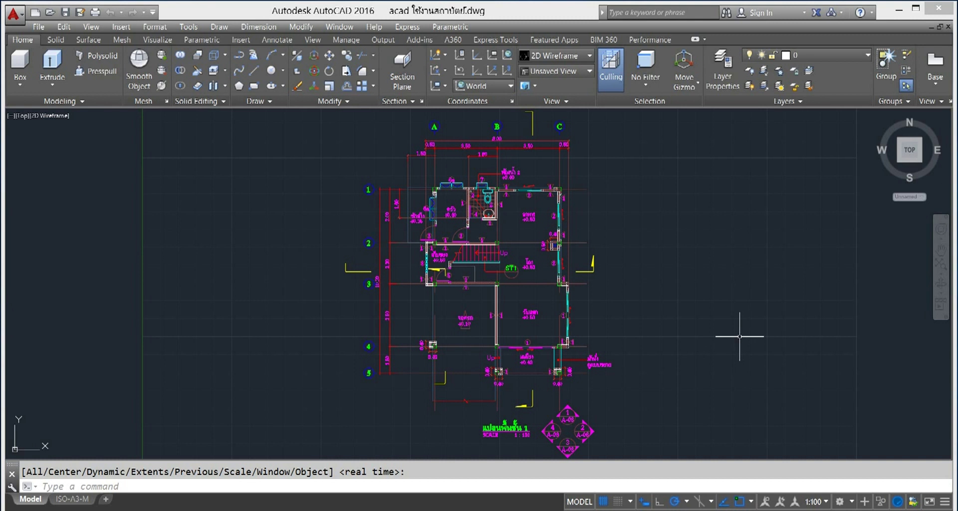
# - Open the Layer Properties Manager, enlarge it to list all 39 layers, and right-click the win layer
pyautogui.click(711, 85)
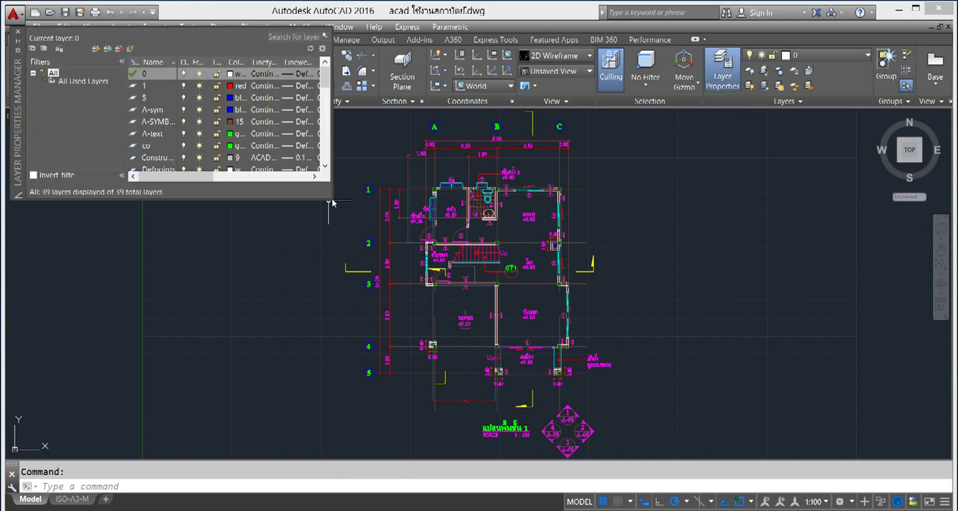
pyautogui.moveTo(329, 200)
pyautogui.mouseDown()
pyautogui.moveTo(416, 358)
pyautogui.moveTo(459, 391)
pyautogui.mouseUp()
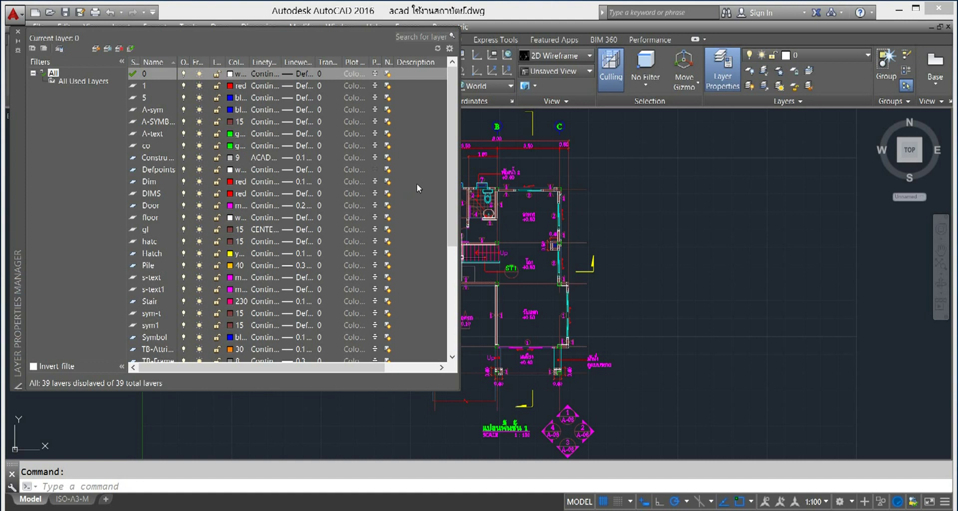
pyautogui.scroll(1, 438, 124)
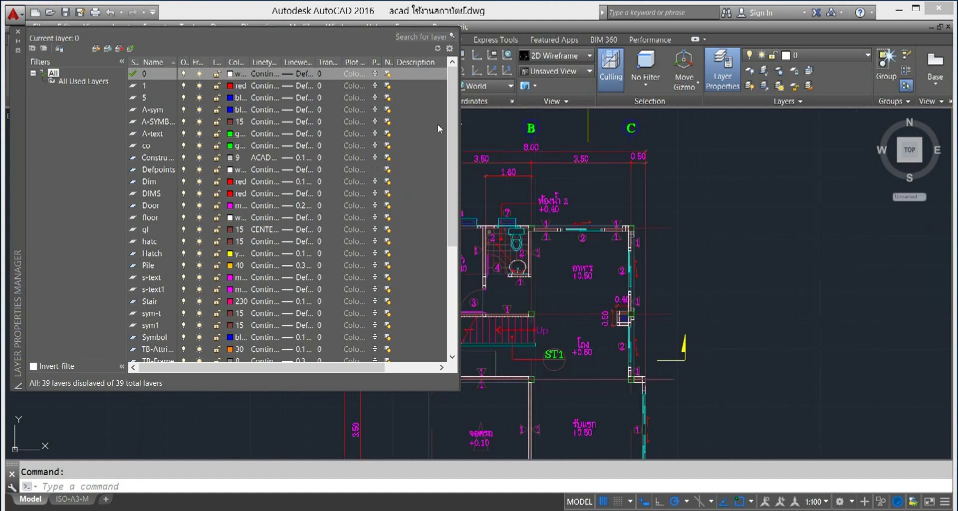
pyautogui.scroll(-1, 438, 123)
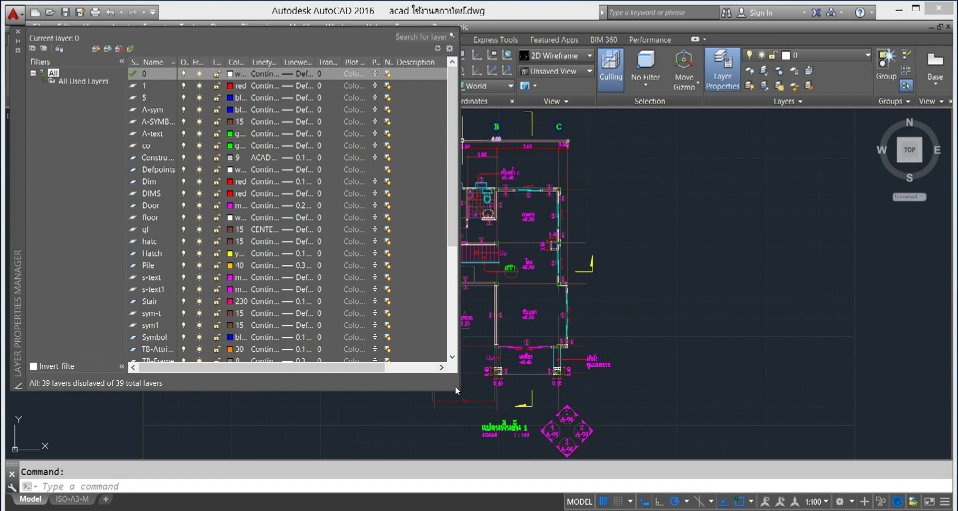
pyautogui.moveTo(456, 391); pyautogui.dragTo(464, 404)
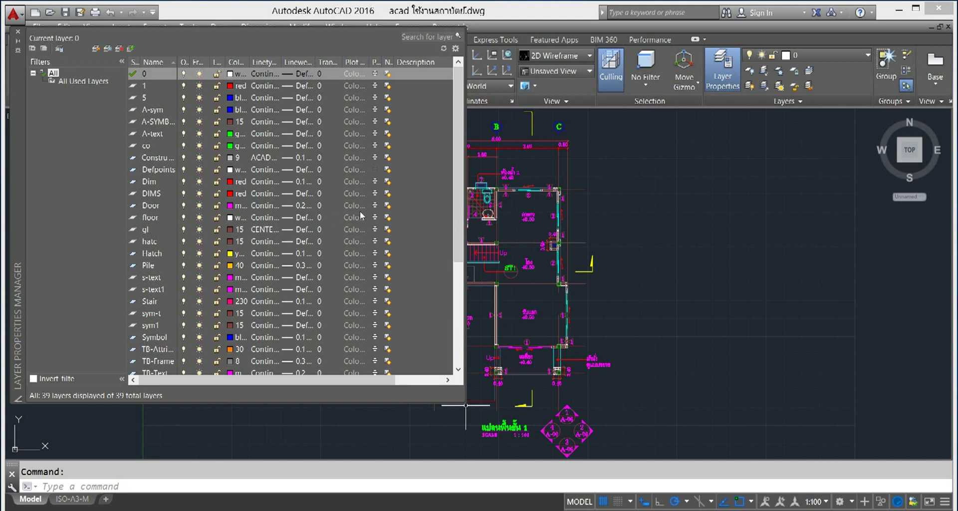
pyautogui.scroll(-5, 448, 203)
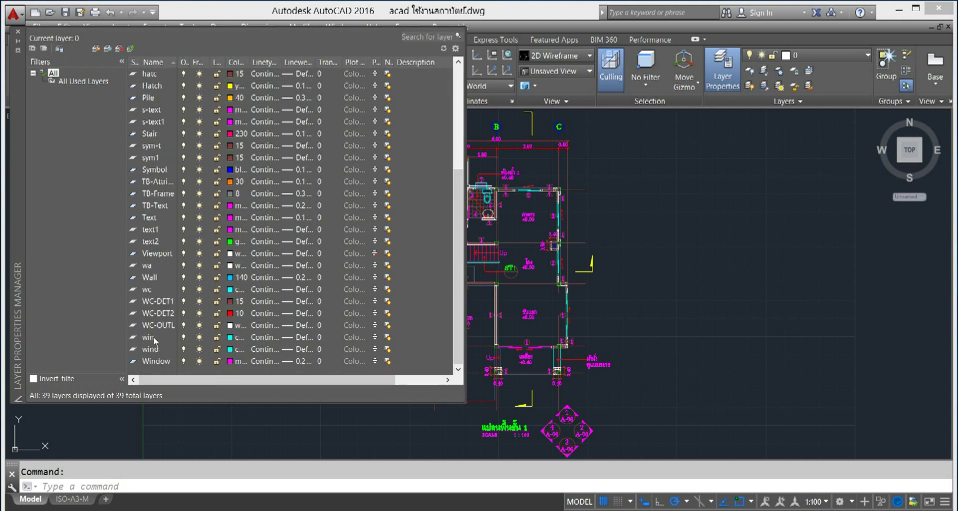
pyautogui.click(137, 338)
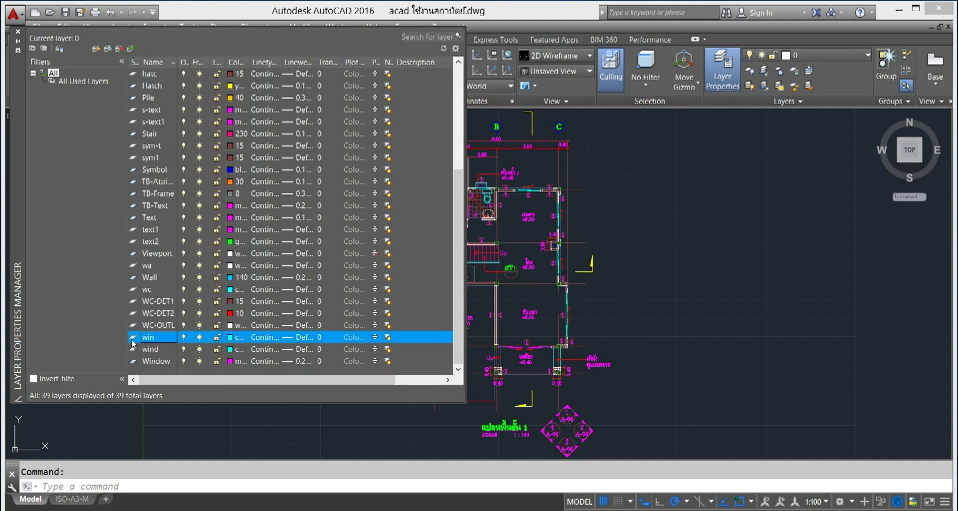
pyautogui.rightClick(167, 342)
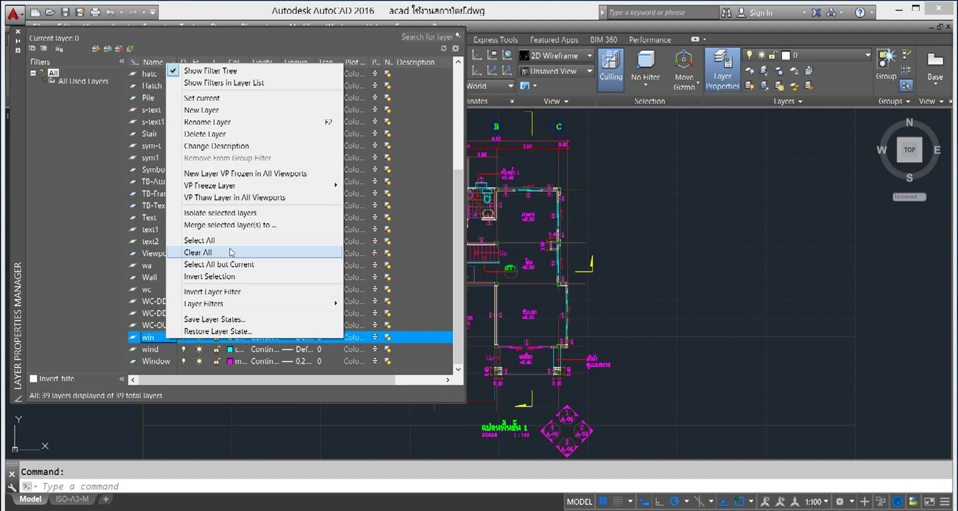
# - Try deleting the win layer, dismiss the not-deleted warning, and close the layer manager
pyautogui.click(216, 135)
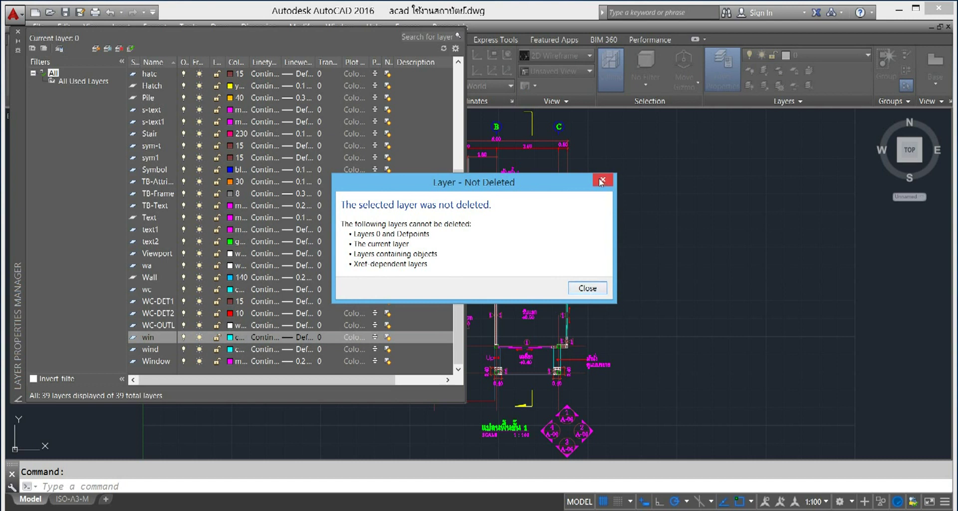
pyautogui.click(590, 290)
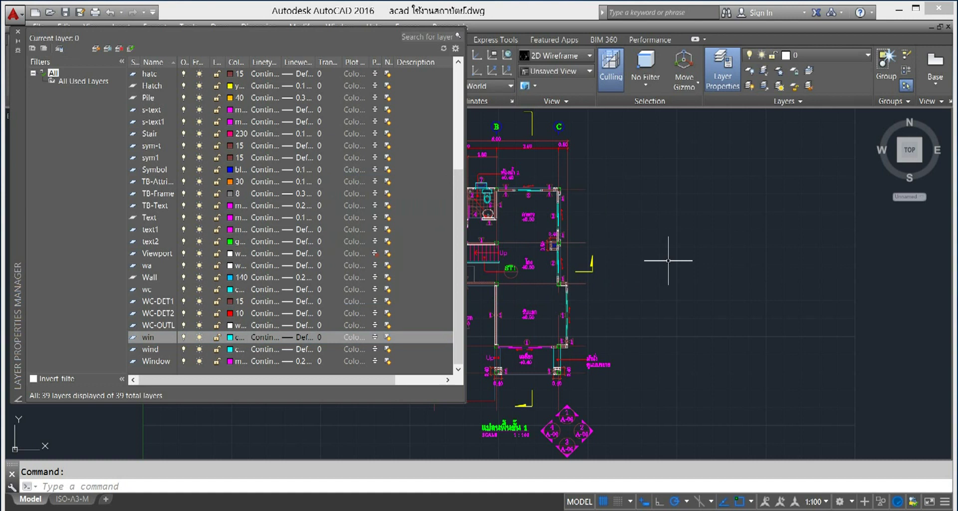
pyautogui.click(19, 34)
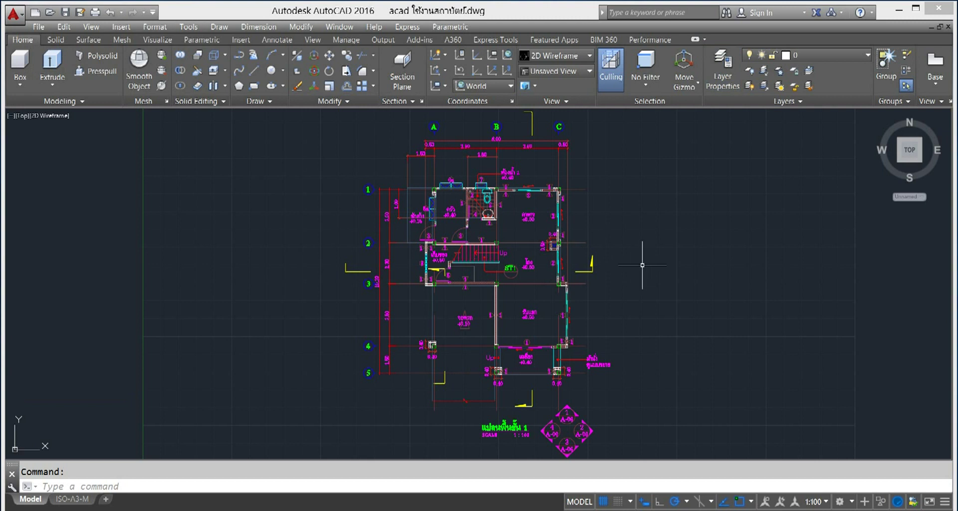
# - Check a room label's and the +0.50 level text's layer, then freeze text1
pyautogui.scroll(4, 642, 265)
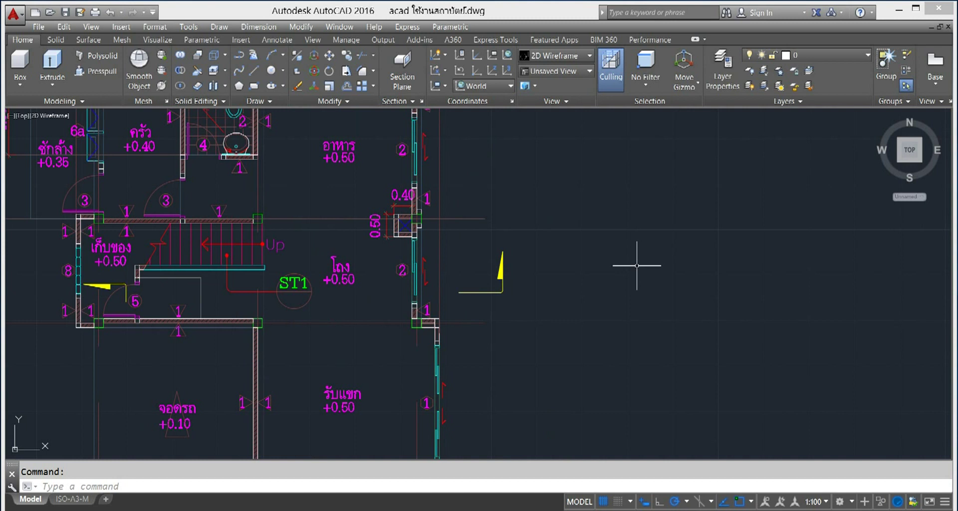
pyautogui.click(326, 142)
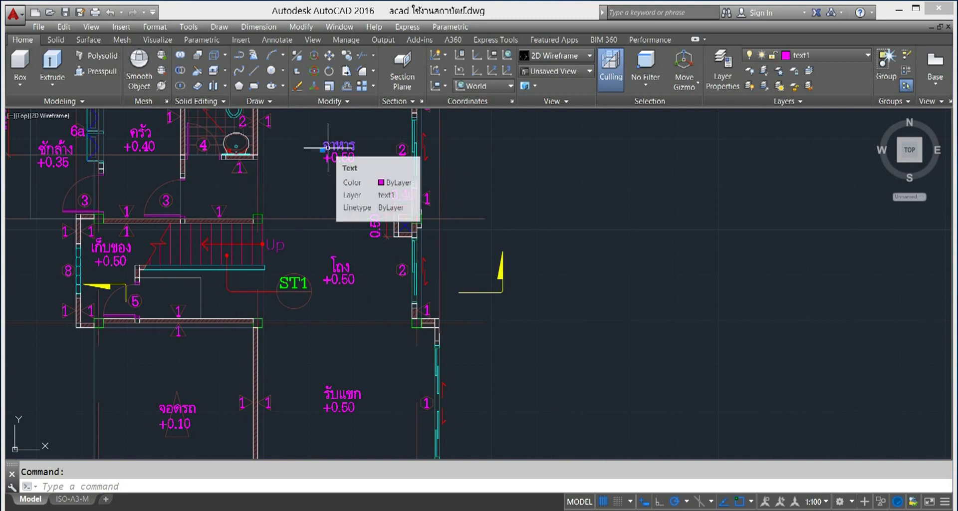
pyautogui.moveTo(338, 151)
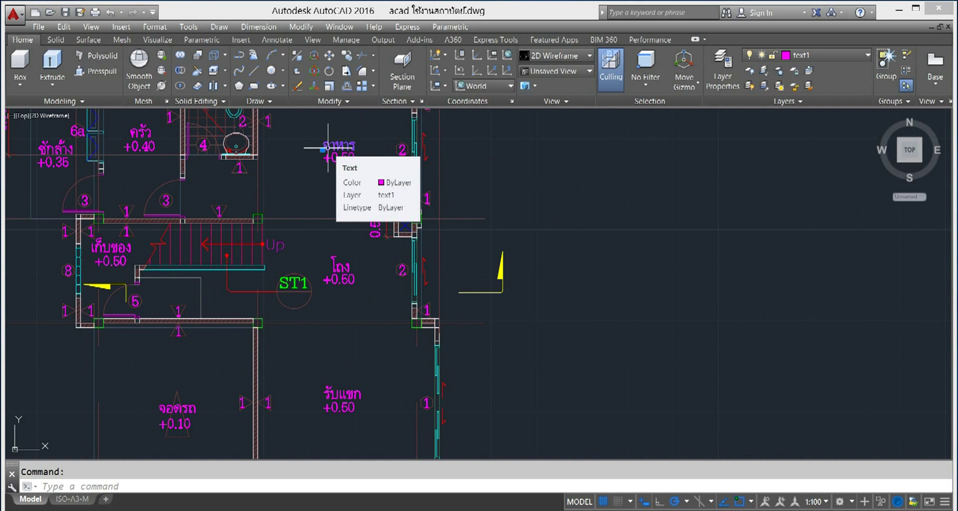
pyautogui.click(345, 159)
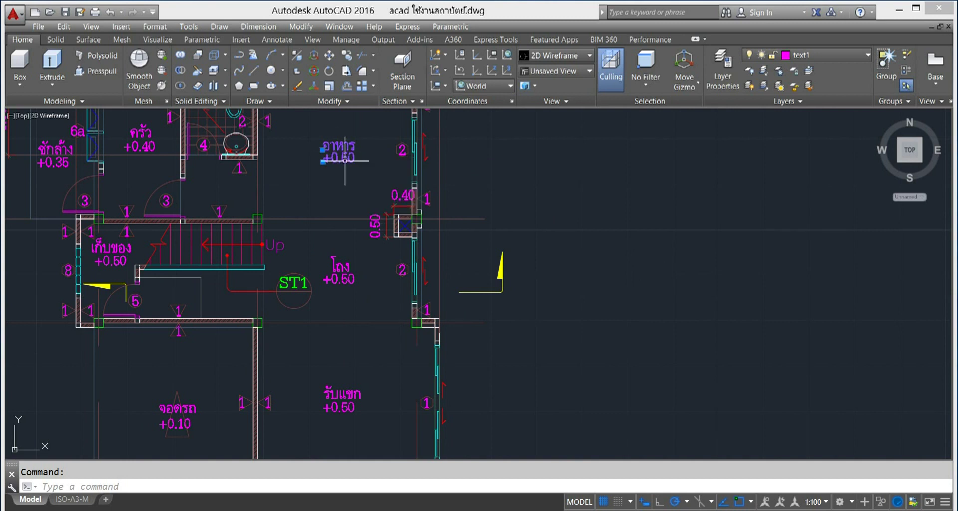
pyautogui.click(870, 54)
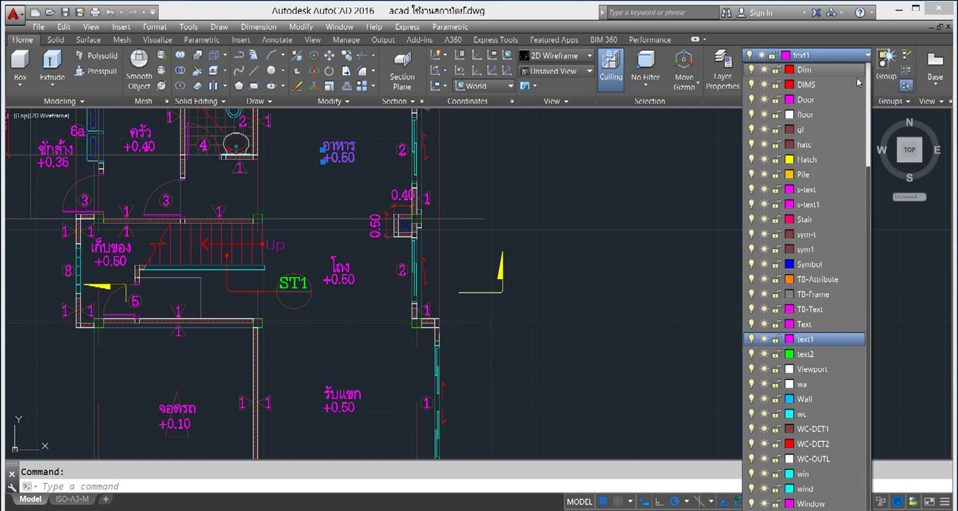
pyautogui.click(764, 340)
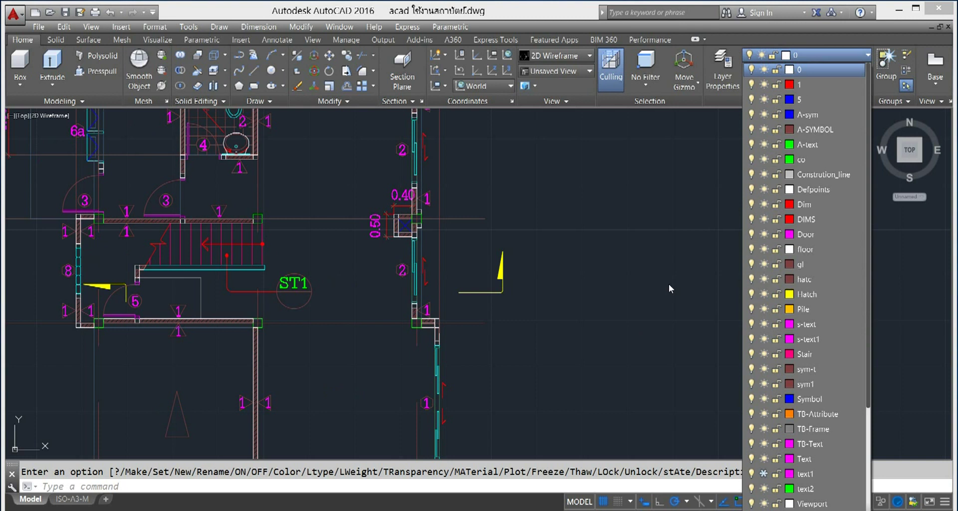
pyautogui.click(641, 246)
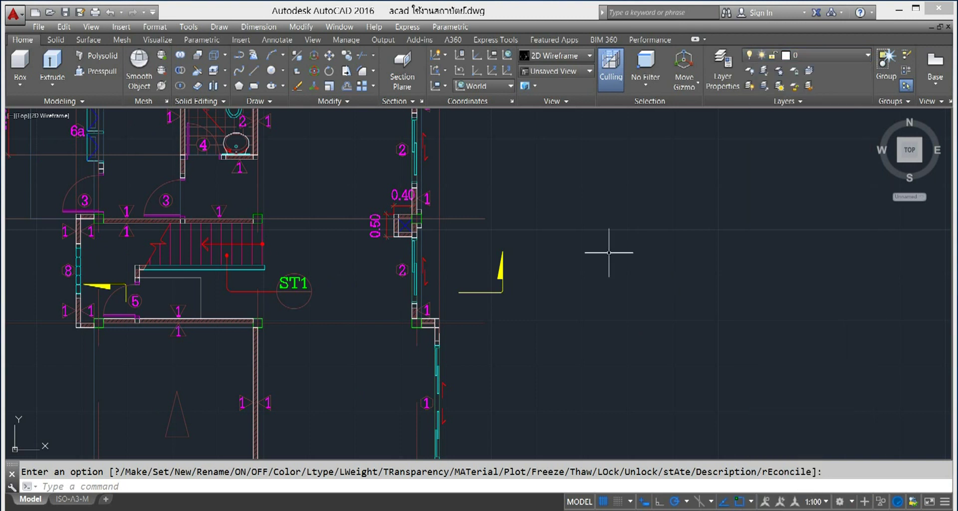
pyautogui.scroll(-2, 611, 252)
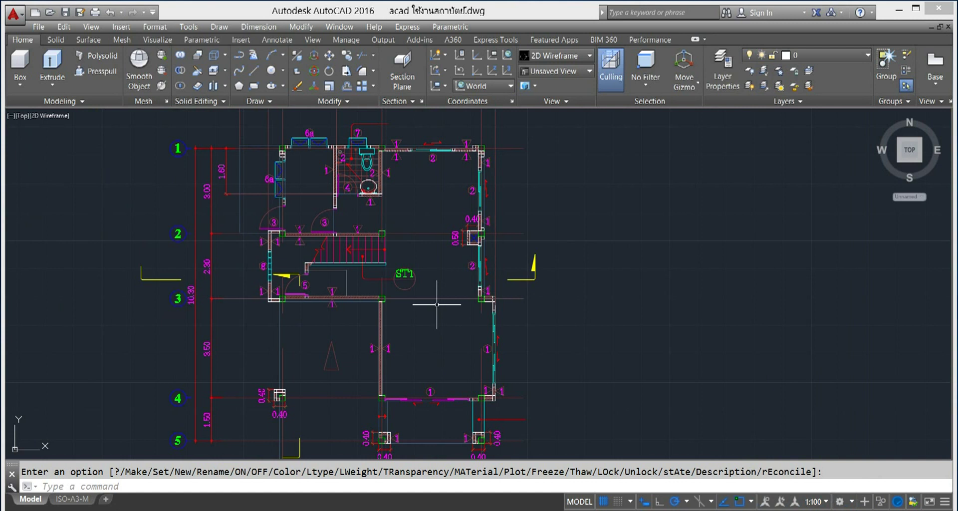
pyautogui.scroll(1, 436, 304)
pyautogui.scroll(1, 439, 308)
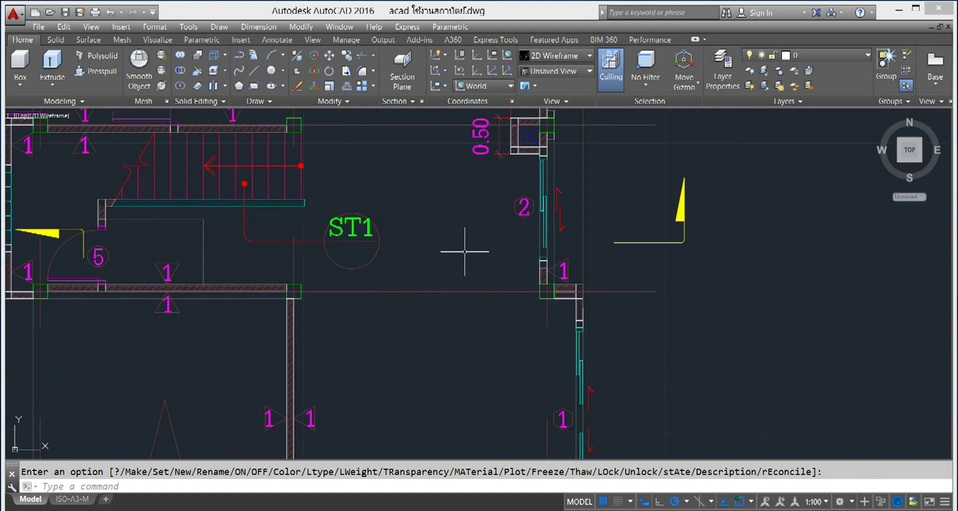
# - Freeze the DIMS and sym1 layers, hiding the ST1 label and numbered markers
pyautogui.press('Escape')
pyautogui.click(486, 136)
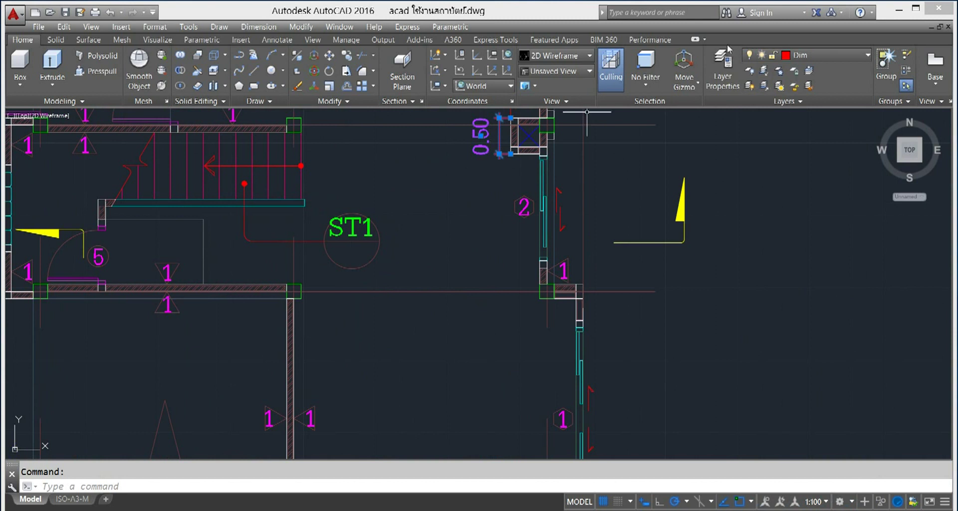
pyautogui.click(865, 56)
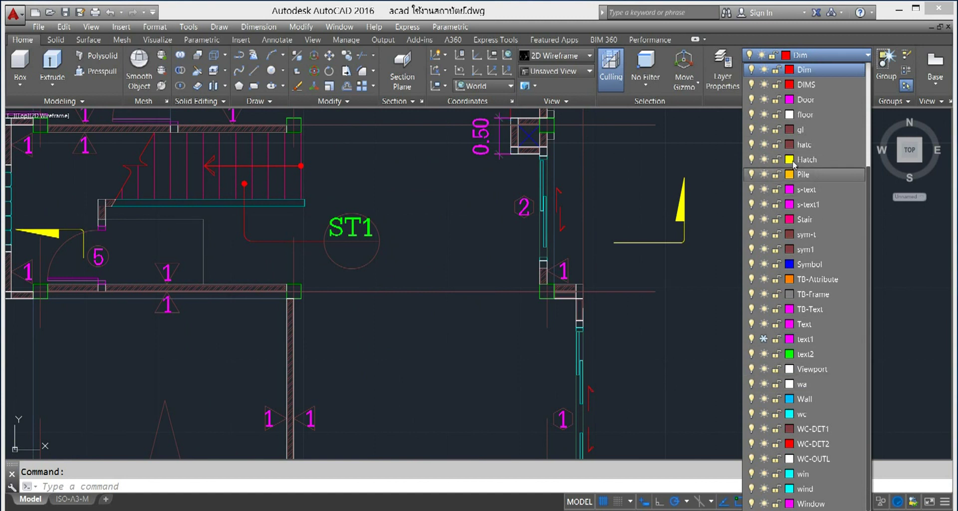
pyautogui.click(764, 84)
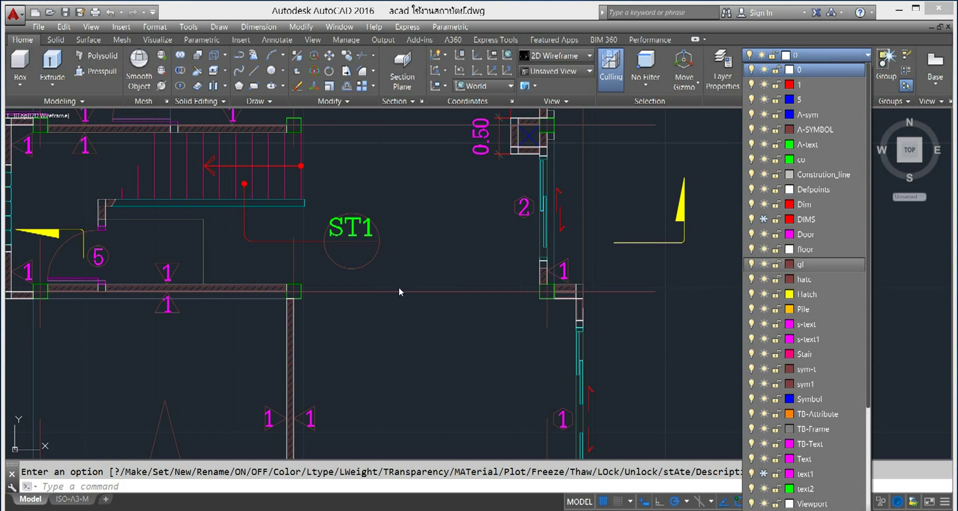
pyautogui.click(313, 415)
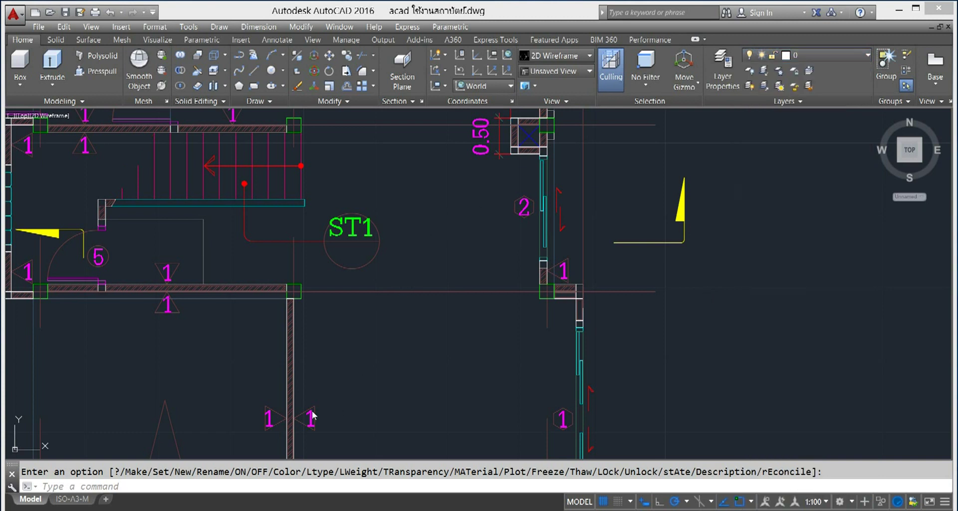
pyautogui.click(314, 414)
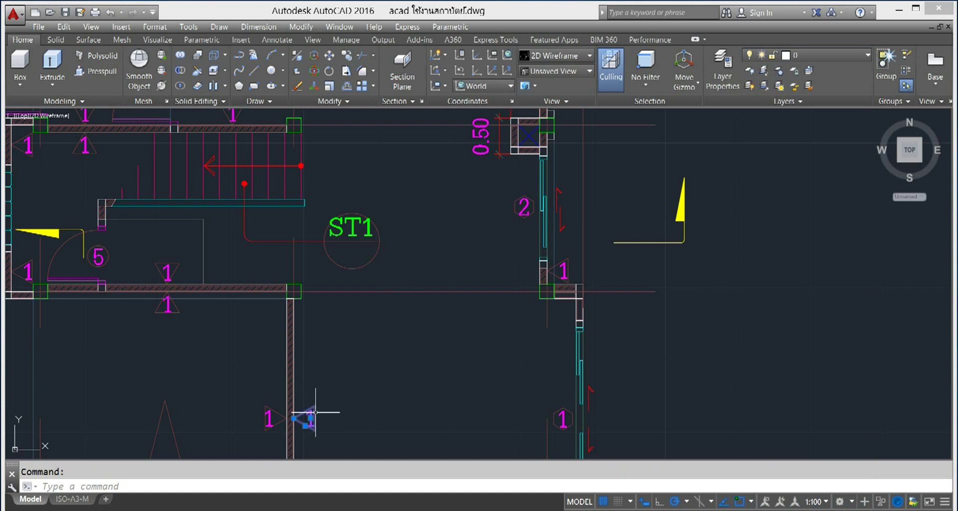
pyautogui.click(868, 58)
pyautogui.click(762, 250)
pyautogui.click(761, 249)
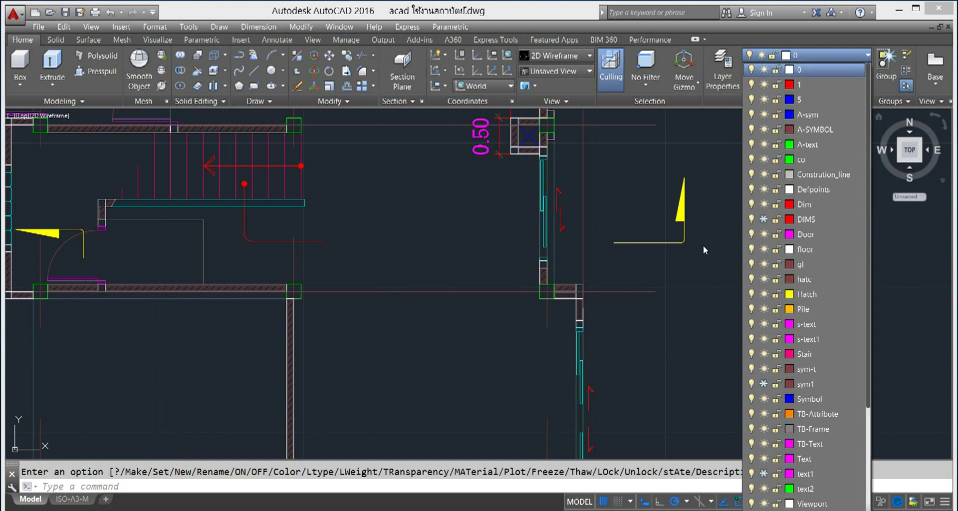
pyautogui.click(703, 249)
# - Freeze the Dim and 1 layers to remove the 0.50 dimension
pyautogui.click(488, 148)
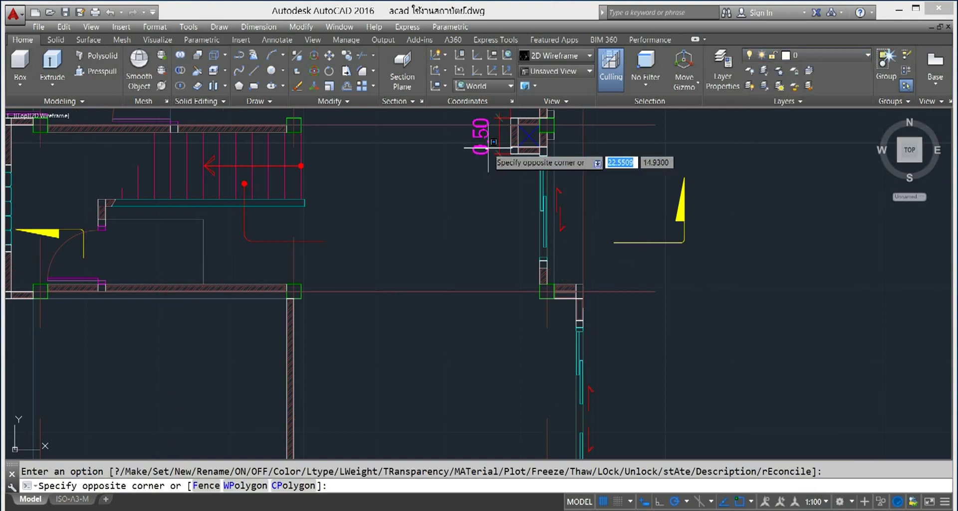
pyautogui.click(498, 152)
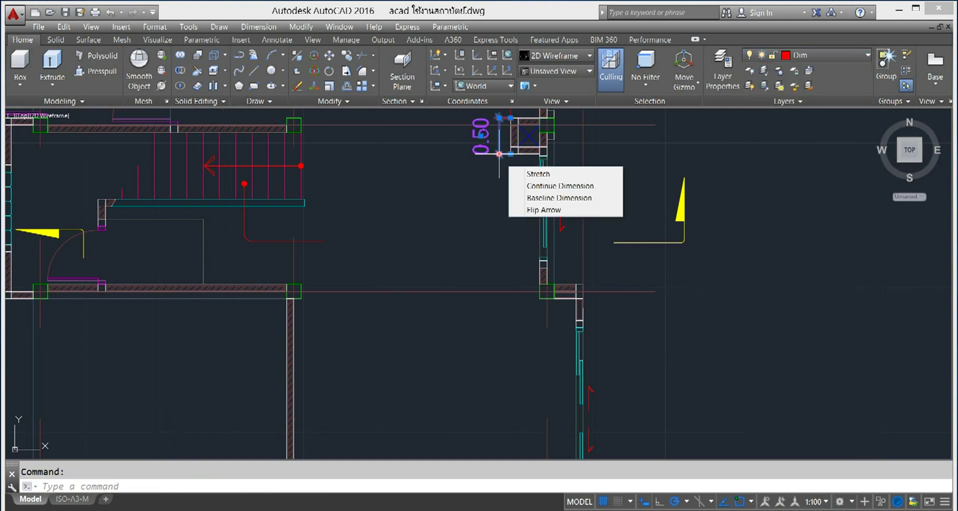
pyautogui.click(866, 56)
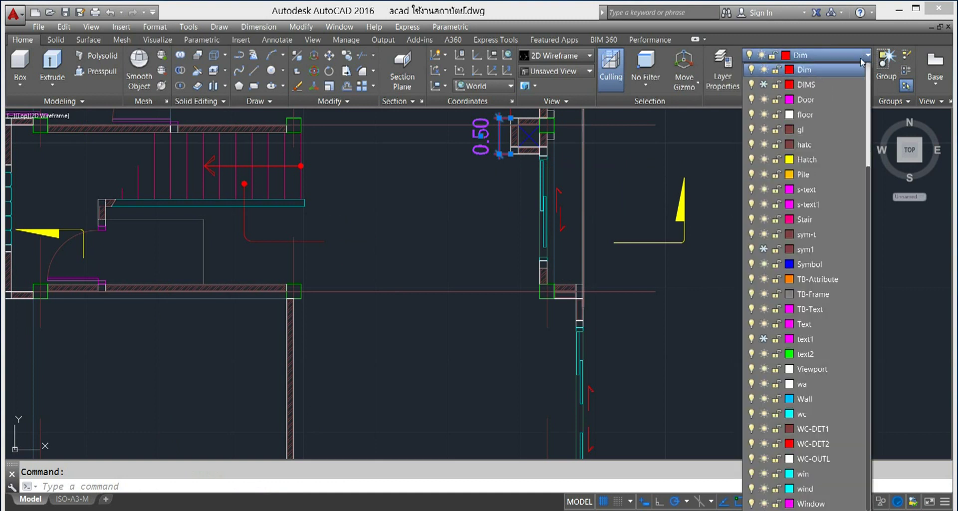
pyautogui.click(764, 72)
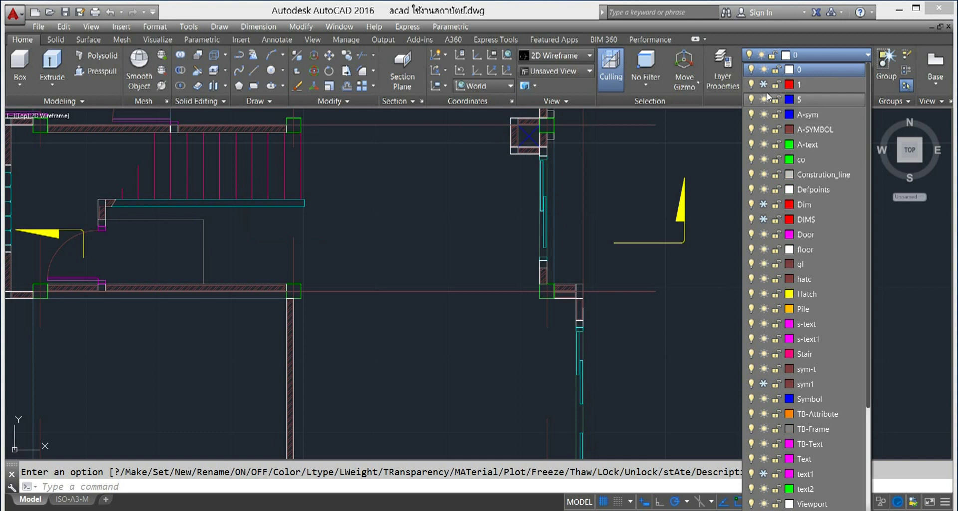
pyautogui.click(763, 85)
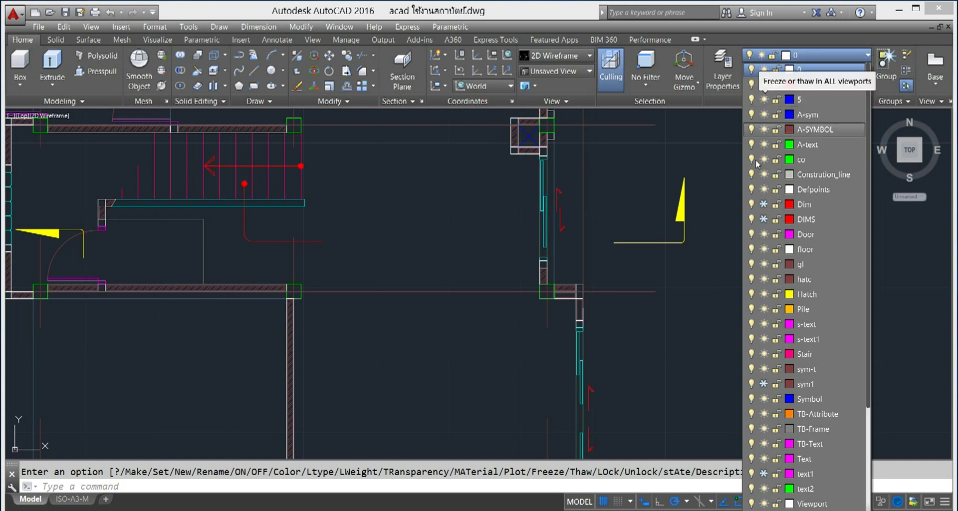
pyautogui.click(724, 183)
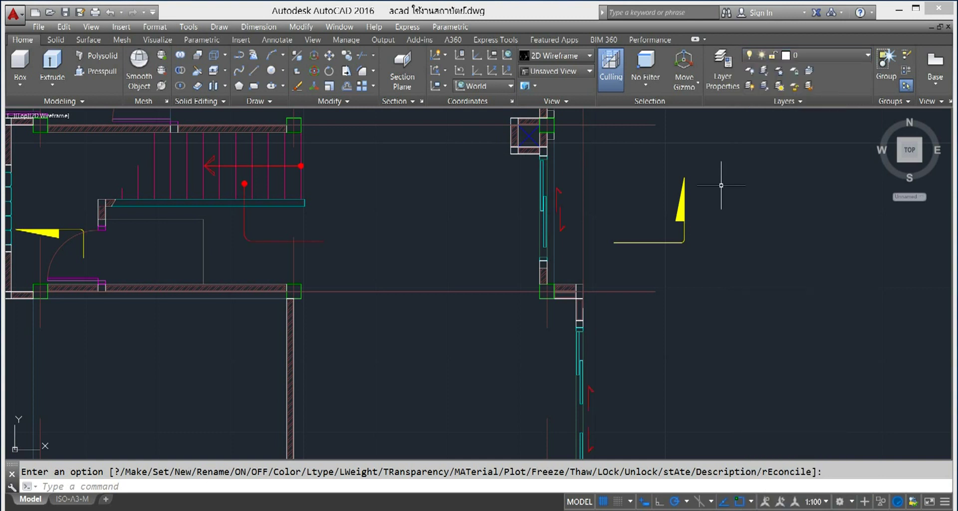
# - Freeze the gl layer holding the vertical line, then check grid bubble 2's layer
pyautogui.scroll(-2, 468, 182)
pyautogui.scroll(-3, 468, 182)
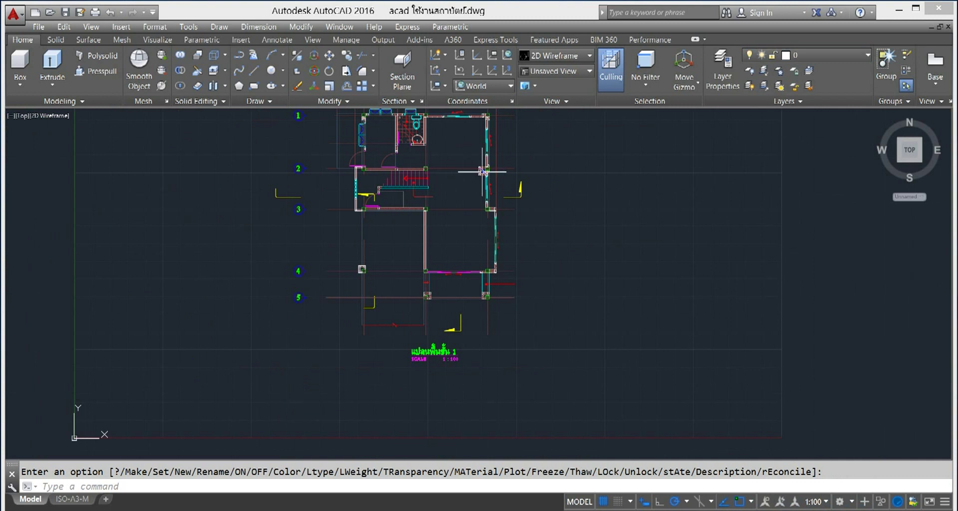
pyautogui.scroll(2, 474, 172)
pyautogui.click(501, 155)
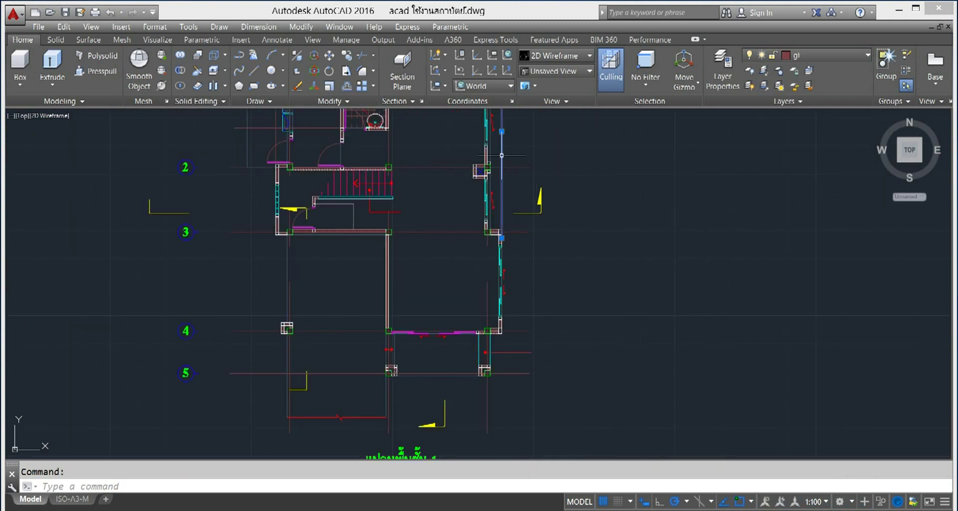
pyautogui.click(868, 54)
pyautogui.click(763, 129)
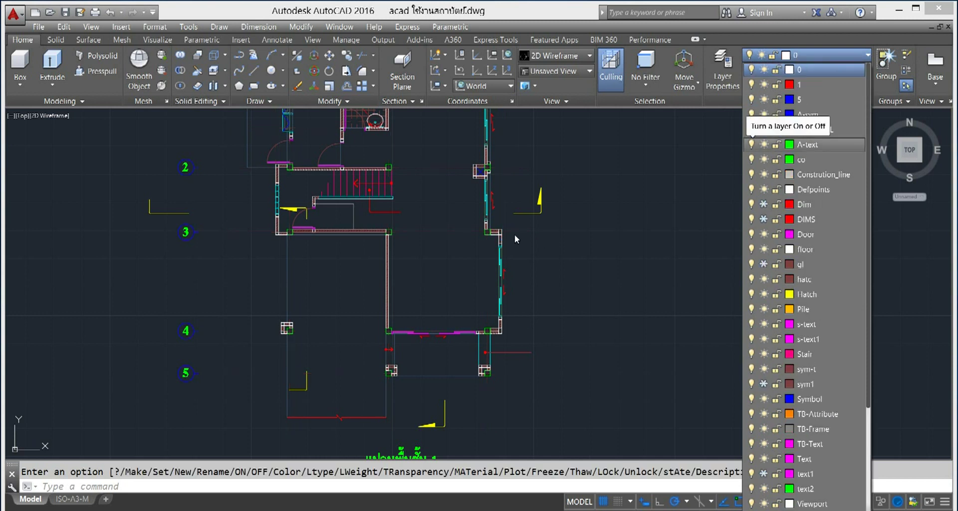
pyautogui.click(571, 224)
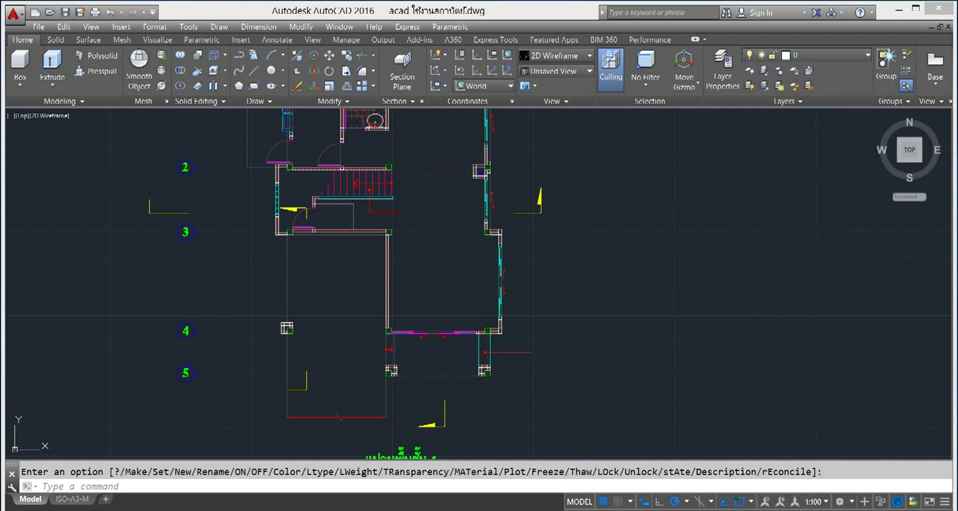
pyautogui.press('Escape')
pyautogui.click(187, 171)
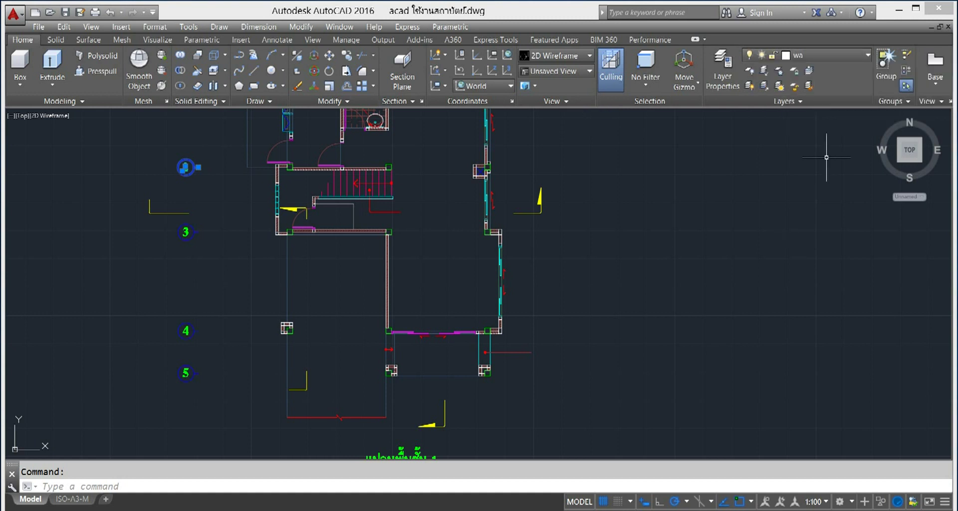
# - Freeze the wa layer and the adjacent layer, hiding grid bubbles and some columns
pyautogui.click(867, 56)
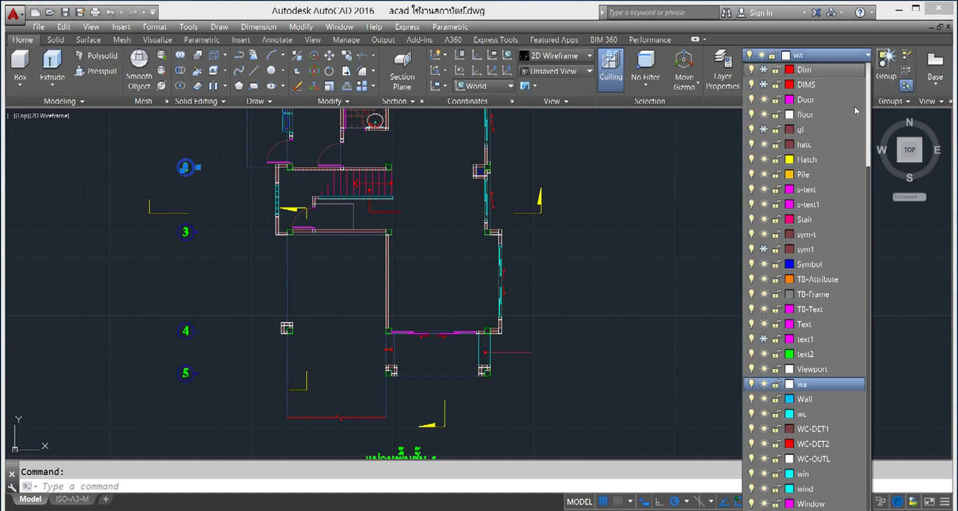
pyautogui.click(764, 369)
pyautogui.click(764, 384)
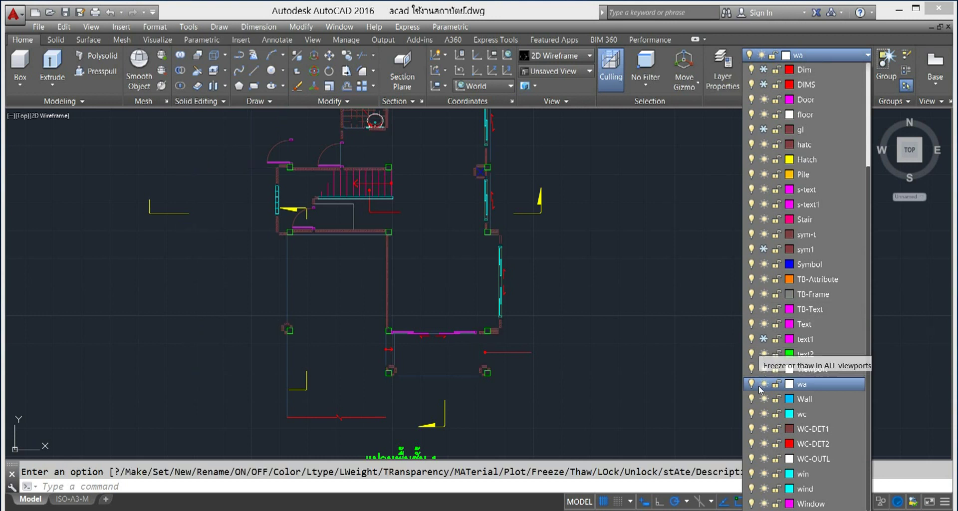
pyautogui.click(640, 249)
# - Identify a stair line's layer and freeze the Stair layer
pyautogui.scroll(-2, 639, 250)
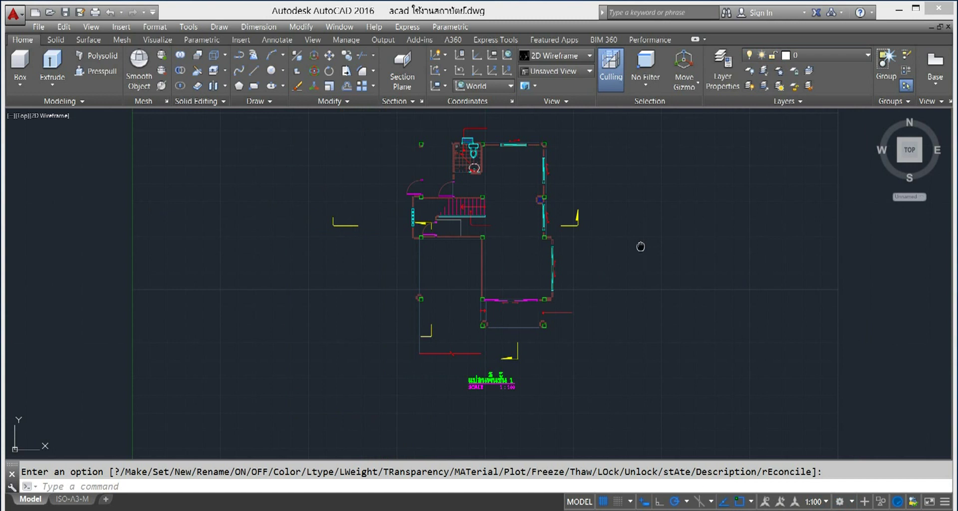
pyautogui.moveTo(639, 249); pyautogui.dragTo(716, 272, button='middle')
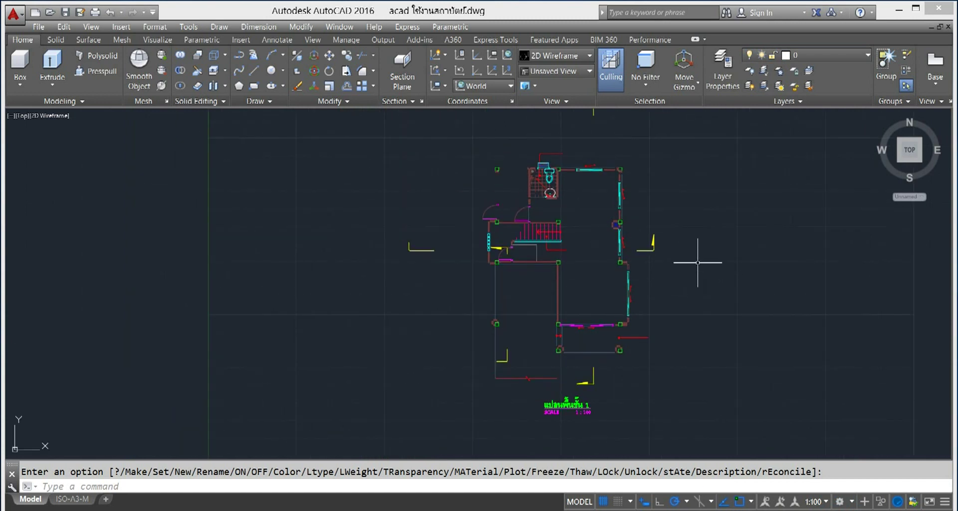
pyautogui.scroll(2, 699, 262)
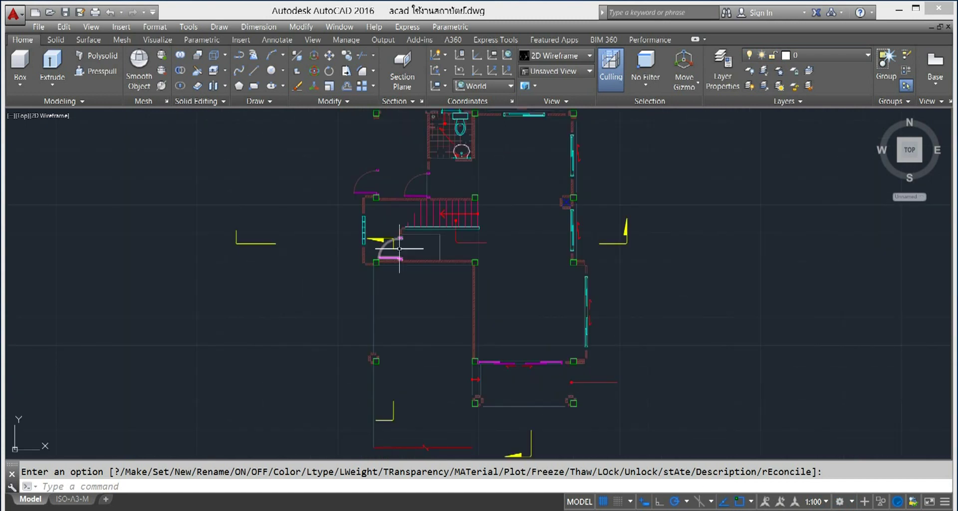
pyautogui.click(451, 205)
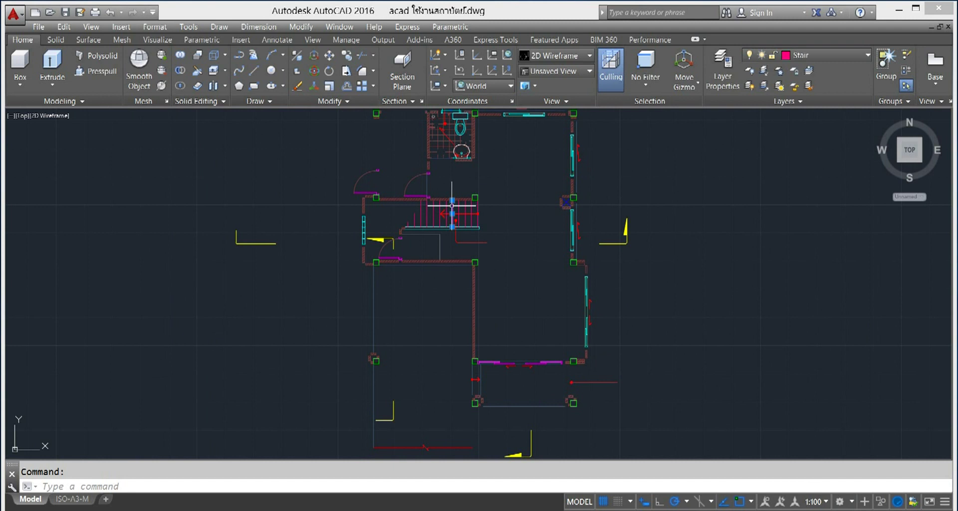
pyautogui.click(869, 56)
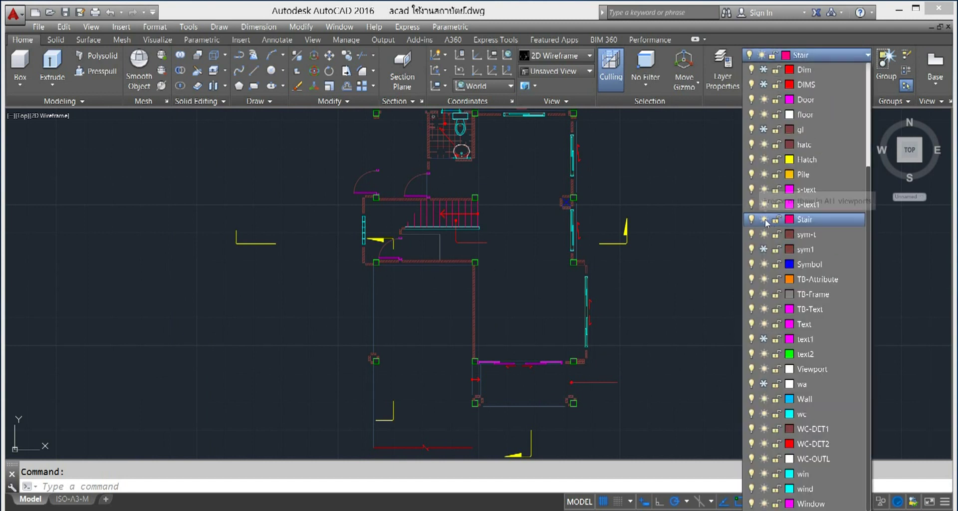
pyautogui.click(765, 219)
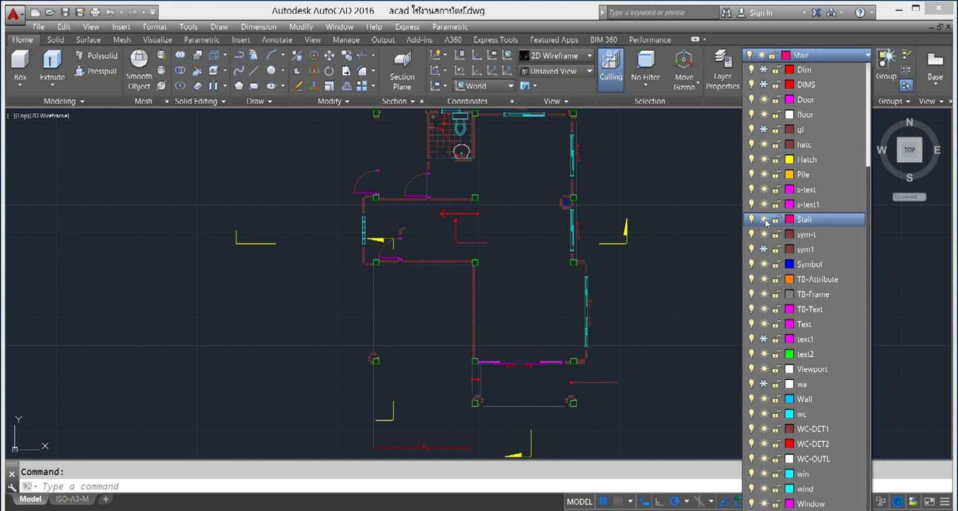
pyautogui.click(703, 260)
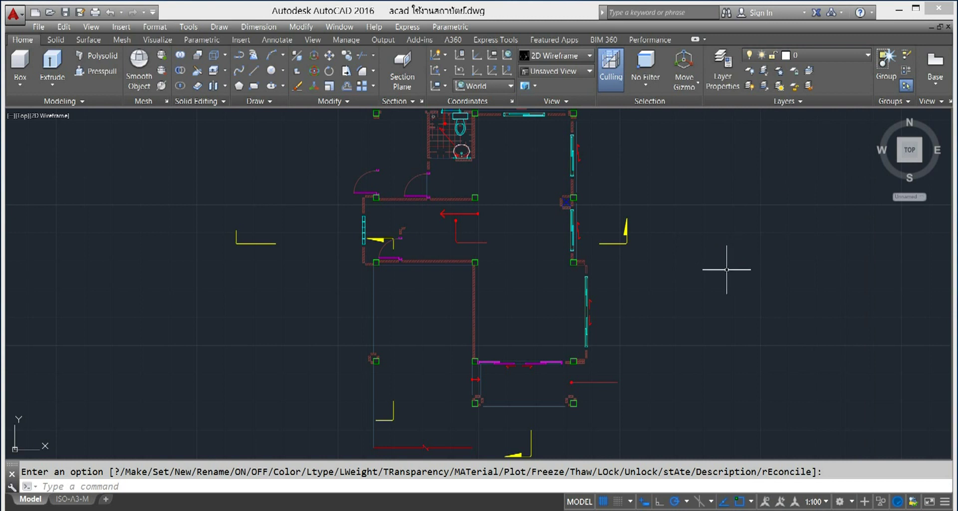
# - Pan the view to the bathroom with the toilet and the right-hand wall
pyautogui.scroll(-2, 729, 264)
pyautogui.scroll(5, 579, 285)
pyautogui.scroll(2, 580, 286)
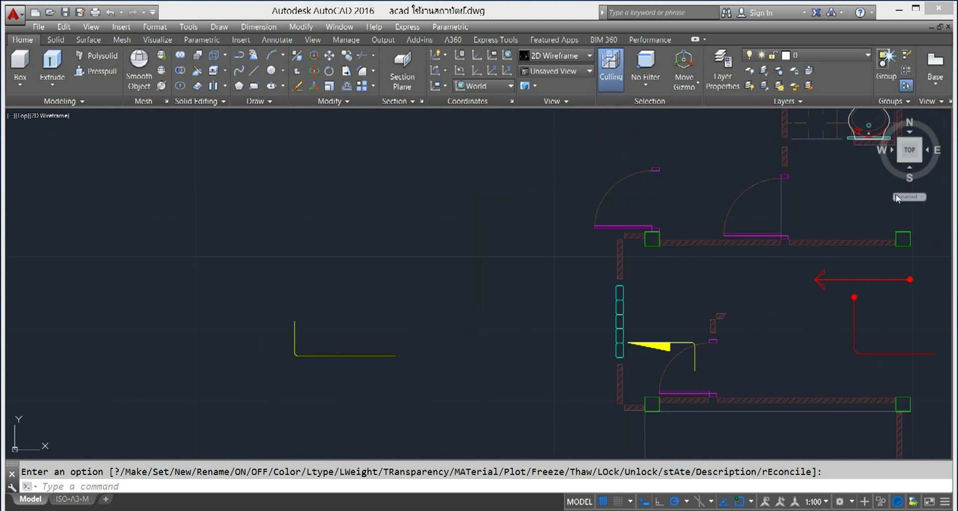
pyautogui.moveTo(878, 193); pyautogui.dragTo(727, 303, button='middle')
pyautogui.moveTo(806, 255); pyautogui.dragTo(688, 274, button='middle')
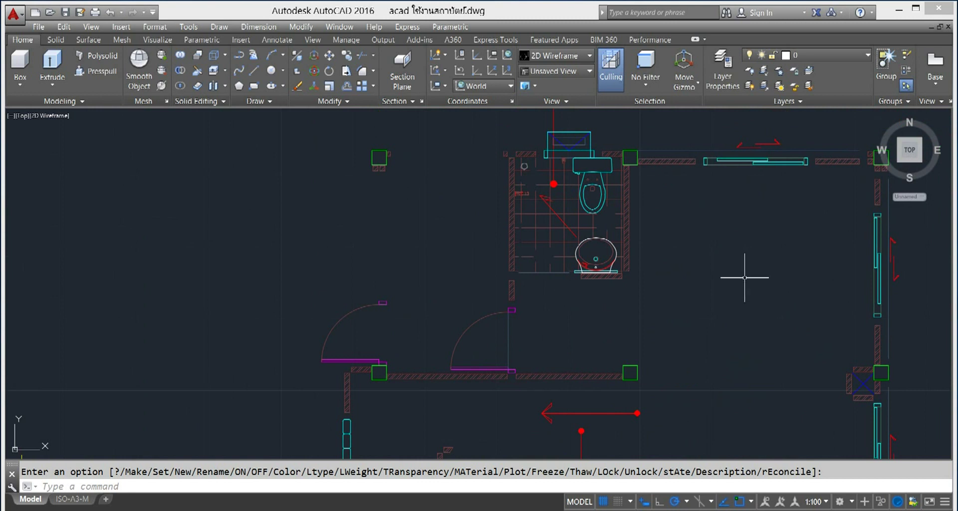
pyautogui.scroll(-2, 746, 277)
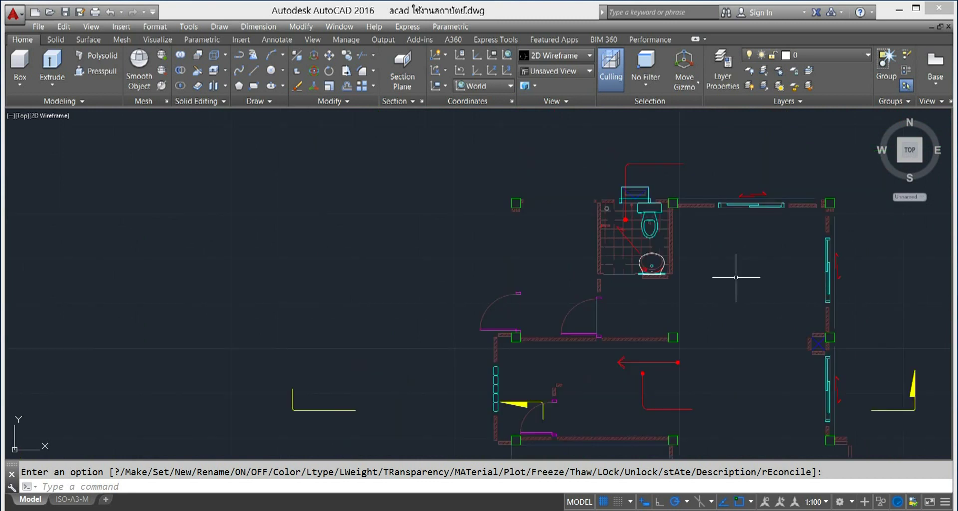
pyautogui.scroll(2, 732, 278)
pyautogui.moveTo(712, 301); pyautogui.dragTo(496, 294, button='middle')
# - Select a window to find its layer and freeze win to hide the window lines
pyautogui.click(663, 251)
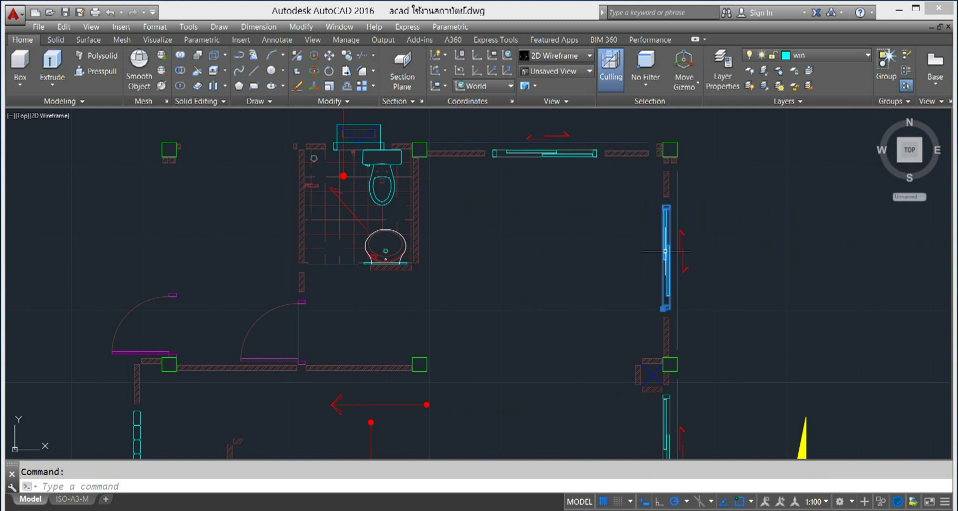
pyautogui.click(870, 52)
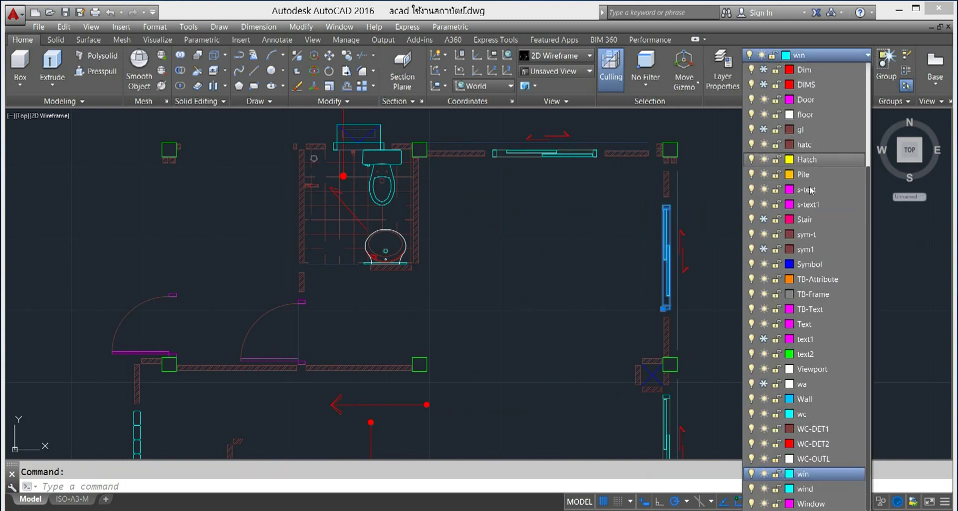
pyautogui.click(765, 473)
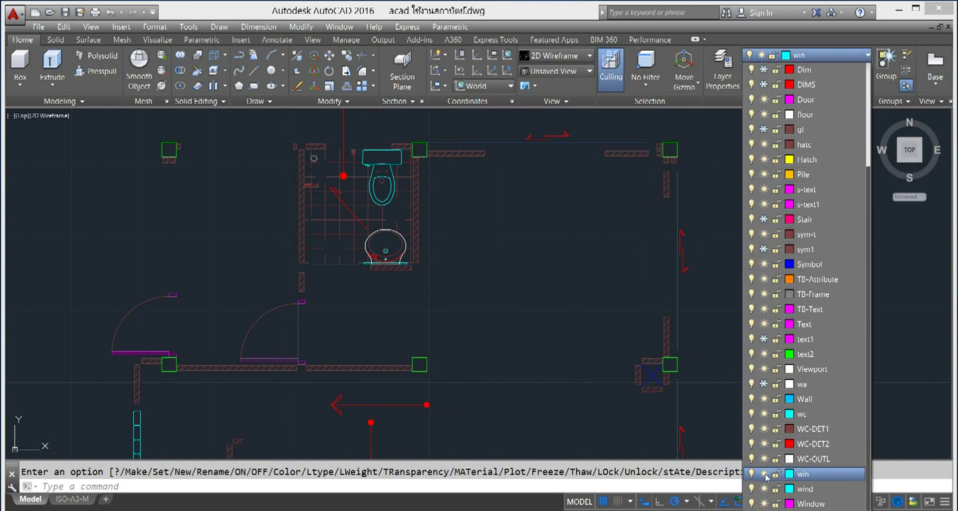
pyautogui.click(717, 223)
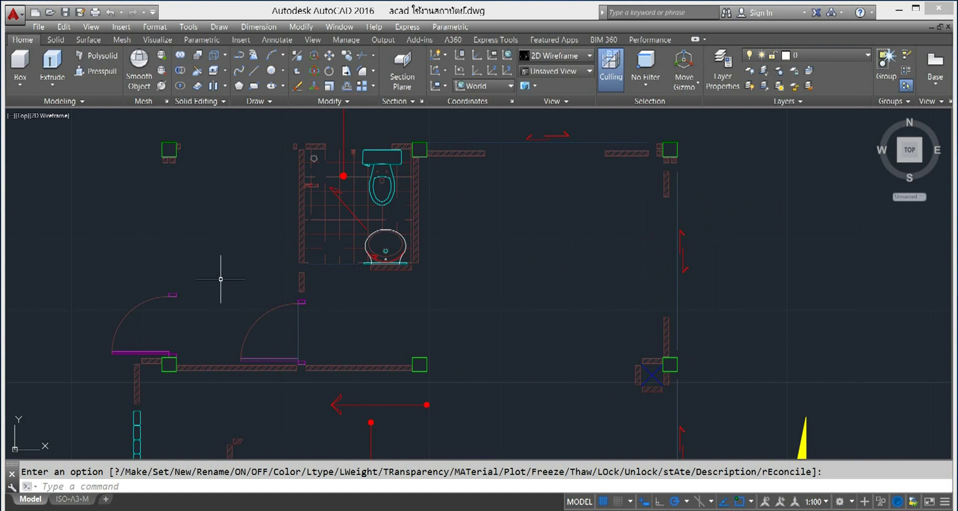
pyautogui.scroll(-2, 221, 279)
pyautogui.moveTo(406, 374); pyautogui.dragTo(513, 172, button='middle')
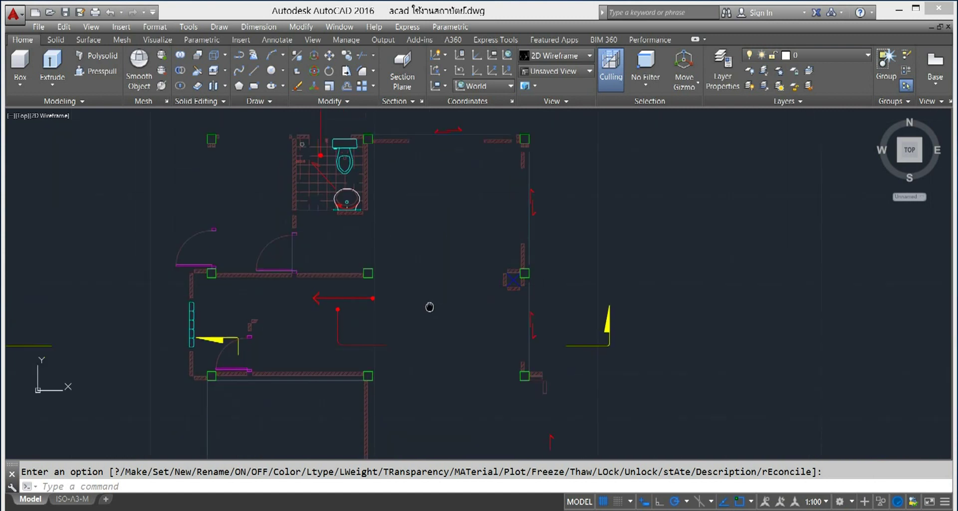
pyautogui.scroll(2, 434, 299)
pyautogui.scroll(1, 389, 284)
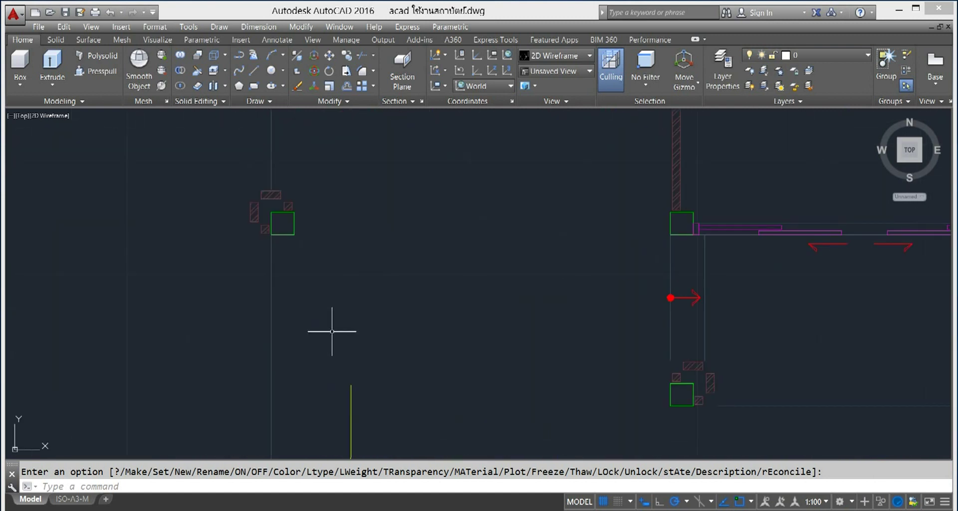
# - Confirm the column square is on layer co and freeze co
pyautogui.press('Escape')
pyautogui.click(283, 218)
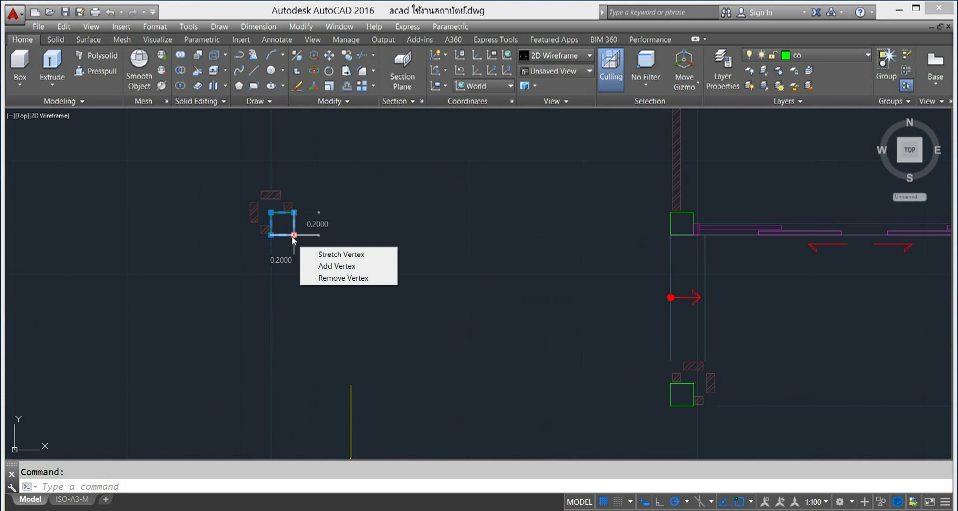
pyautogui.click(867, 57)
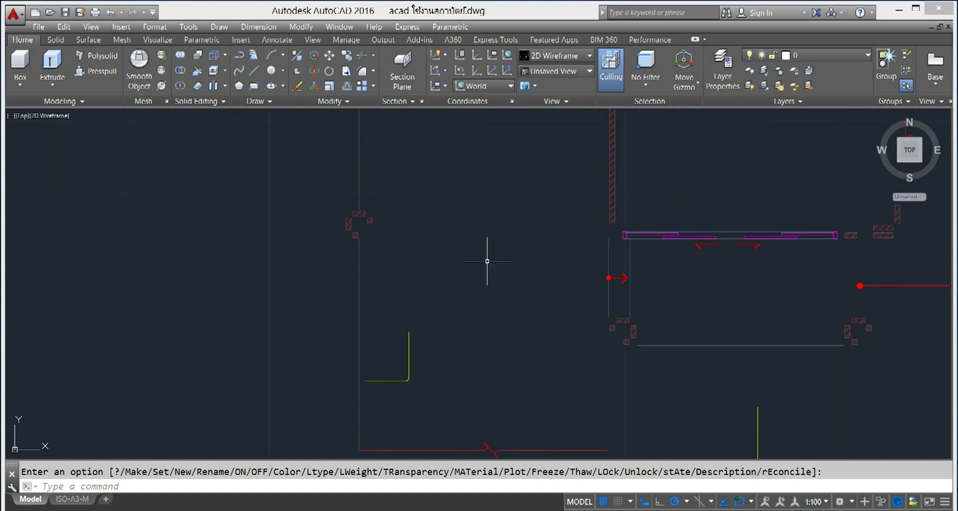
# - Zoom and pan around the plan to review the rooms and title
pyautogui.scroll(-2, 486, 261)
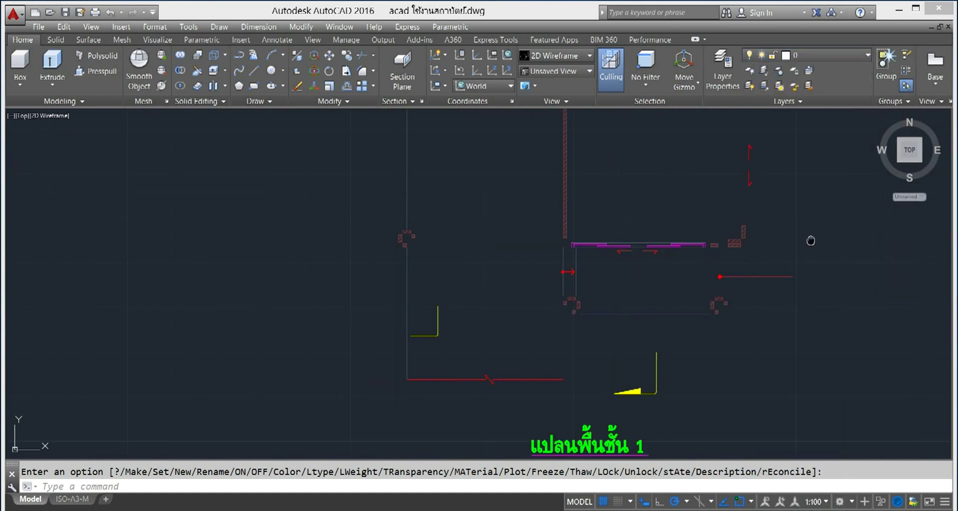
pyautogui.moveTo(752, 239); pyautogui.dragTo(731, 296, button='middle')
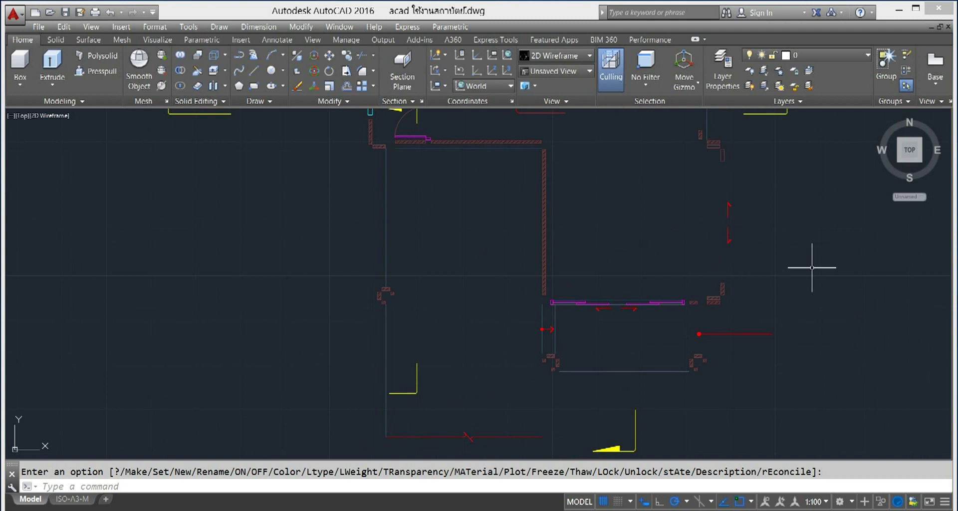
pyautogui.scroll(-2, 811, 268)
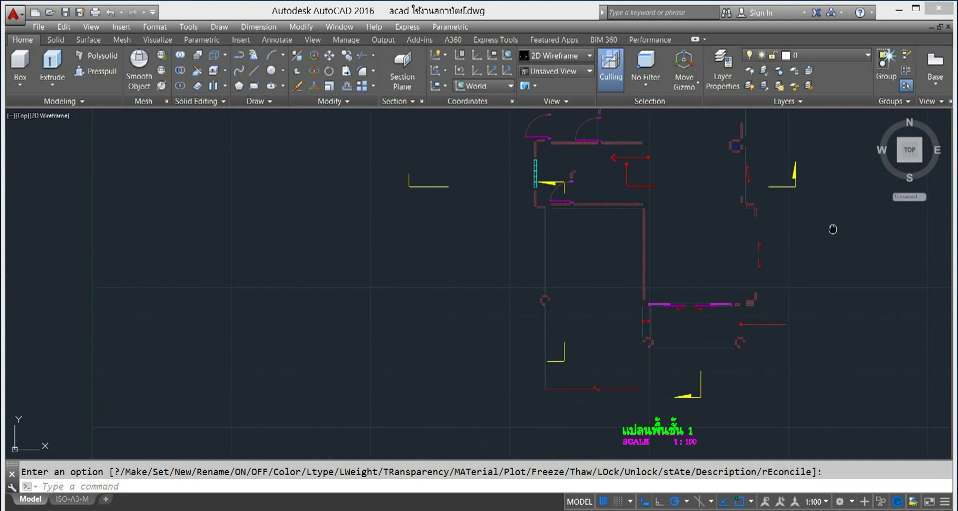
pyautogui.moveTo(829, 229); pyautogui.dragTo(781, 255, button='middle')
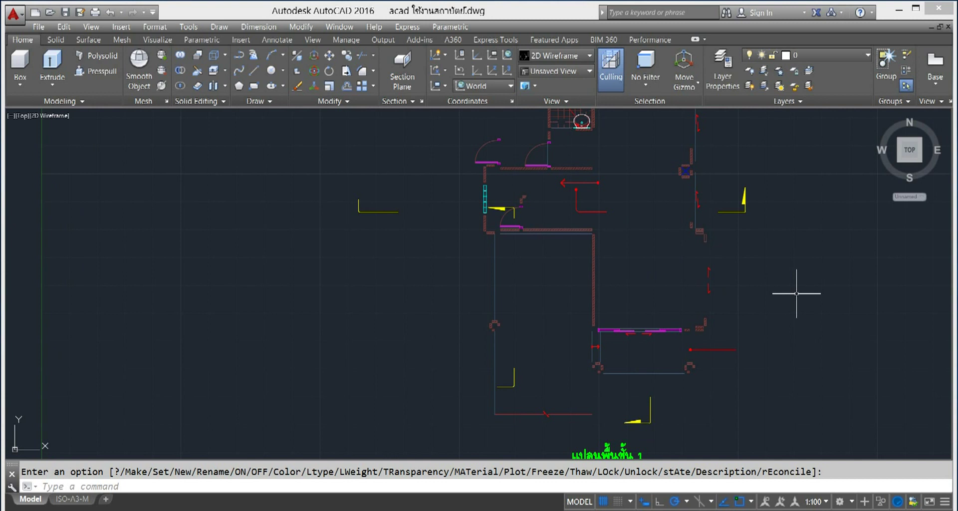
pyautogui.scroll(2, 605, 250)
pyautogui.scroll(1, 579, 240)
pyautogui.scroll(-1, 674, 202)
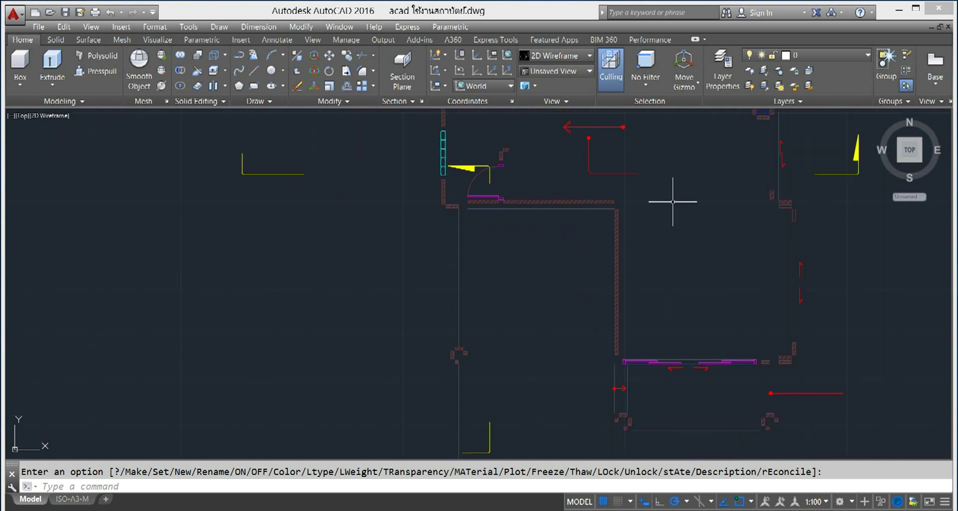
pyautogui.moveTo(654, 201); pyautogui.dragTo(631, 290, button='middle')
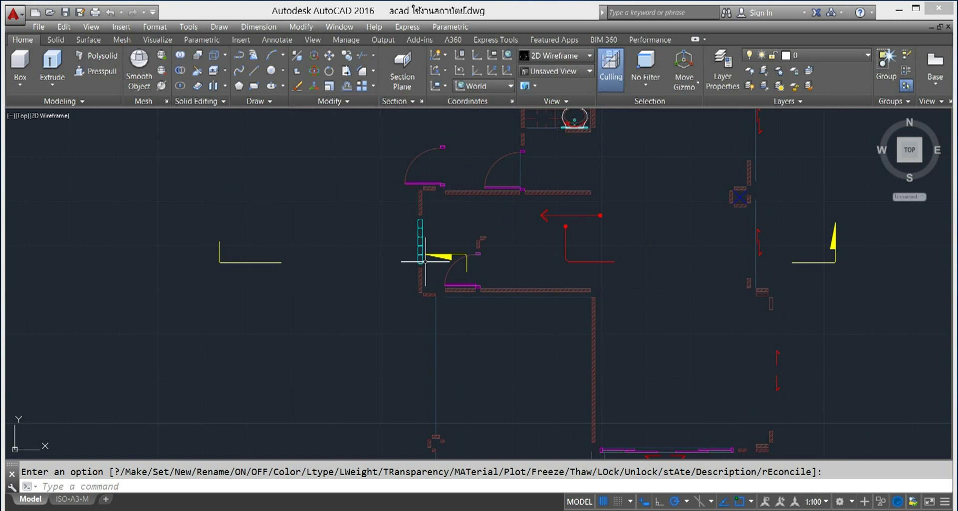
# - Freeze the wind layer to hide the cyan windows
pyautogui.click(867, 55)
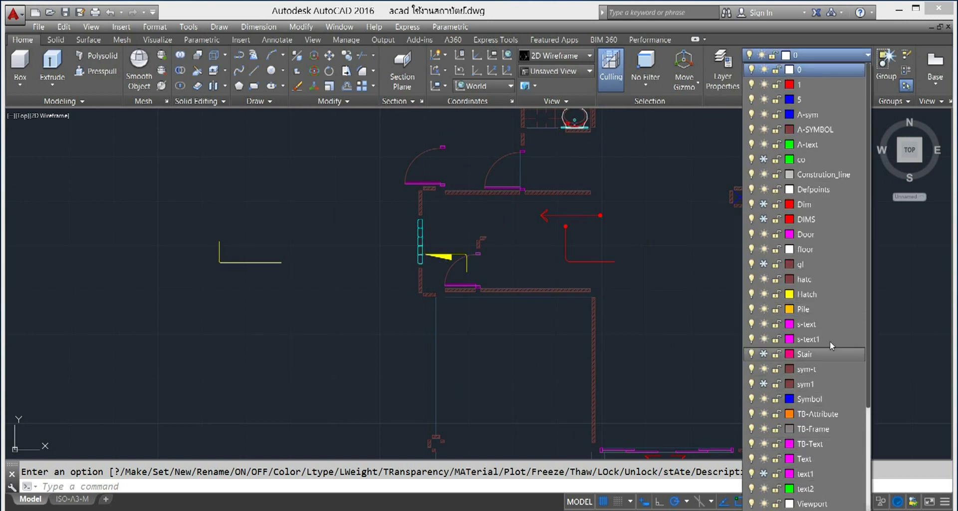
pyautogui.scroll(-2, 830, 340)
pyautogui.scroll(-1, 830, 339)
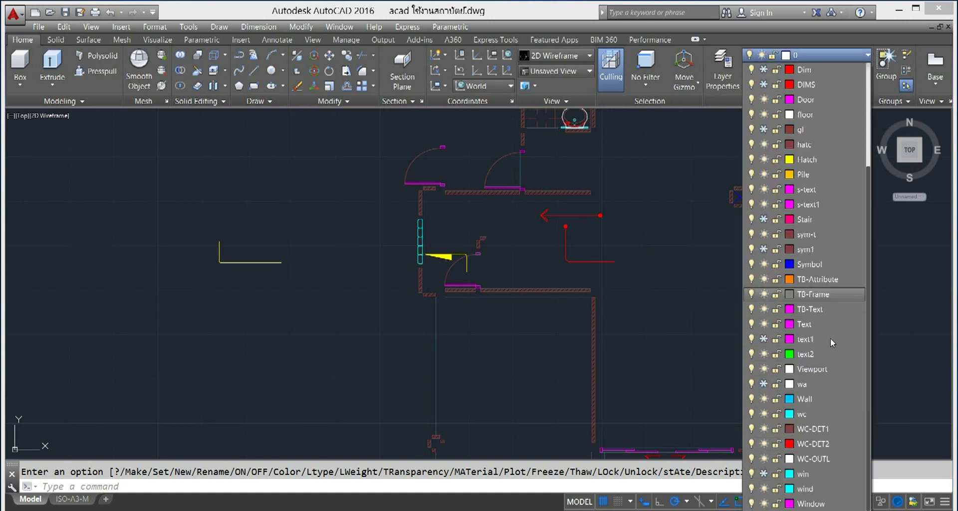
pyautogui.click(763, 489)
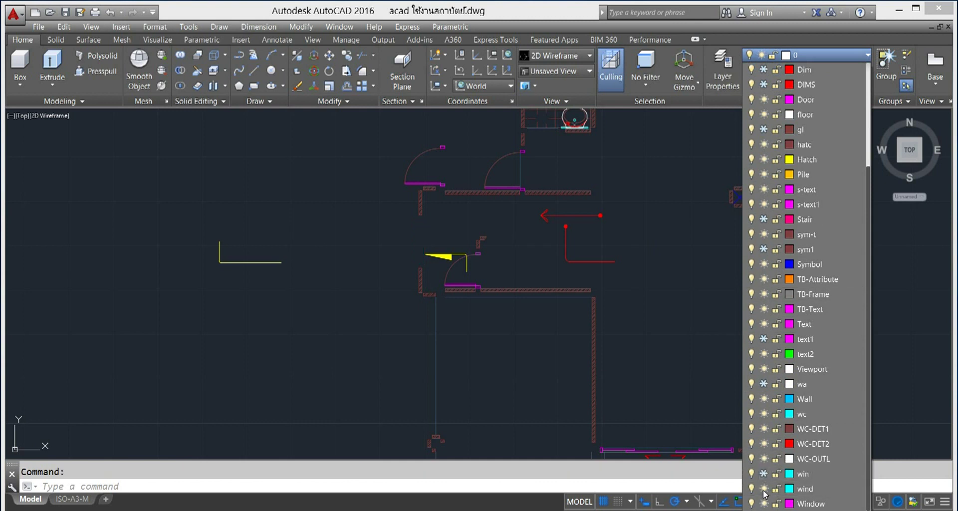
pyautogui.click(898, 310)
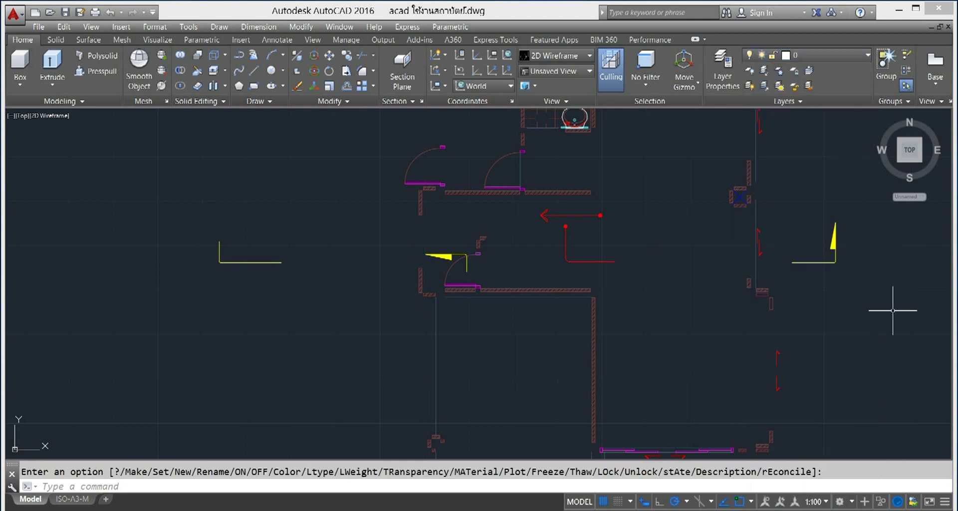
# - Freeze text2 to hide the plan title, then check the magenta line's layer
pyautogui.scroll(-4, 892, 310)
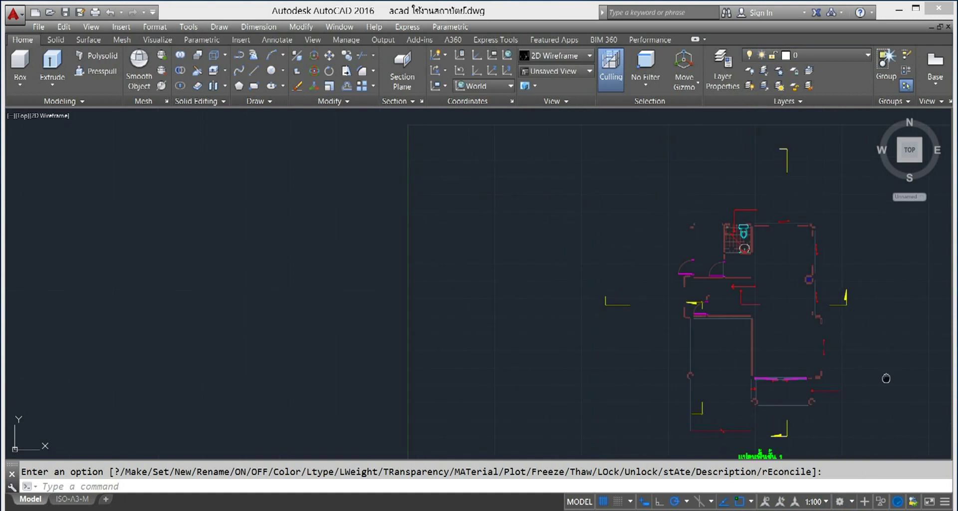
pyautogui.moveTo(888, 377); pyautogui.dragTo(637, 270, button='middle')
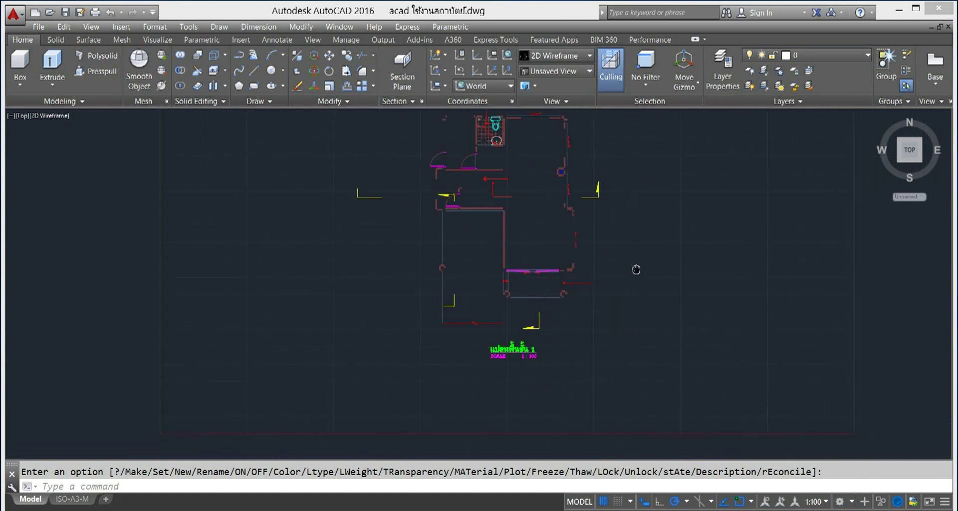
pyautogui.click(862, 56)
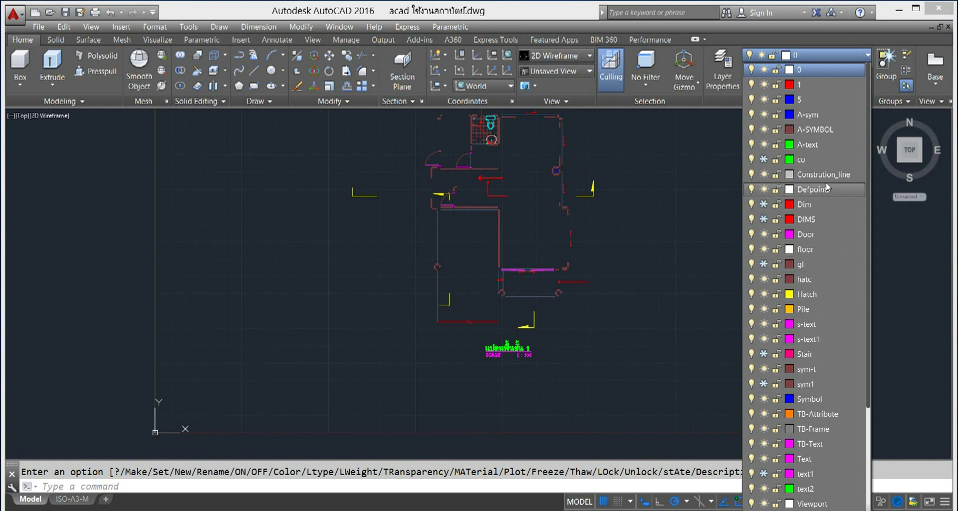
pyautogui.click(764, 489)
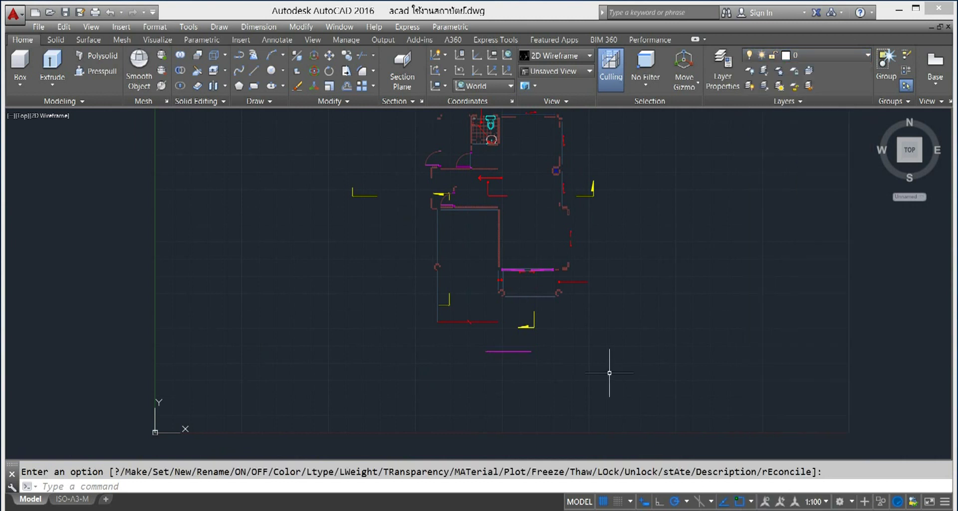
pyautogui.click(523, 351)
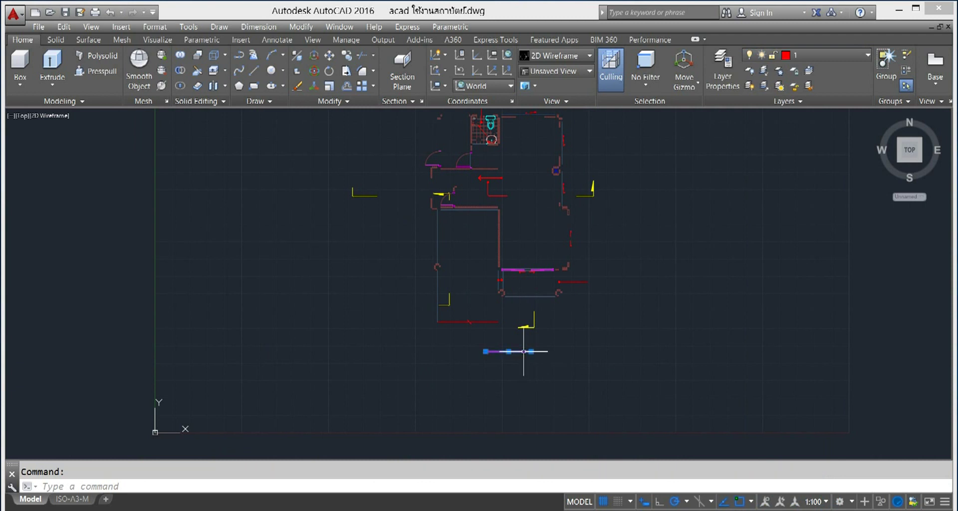
pyautogui.click(867, 55)
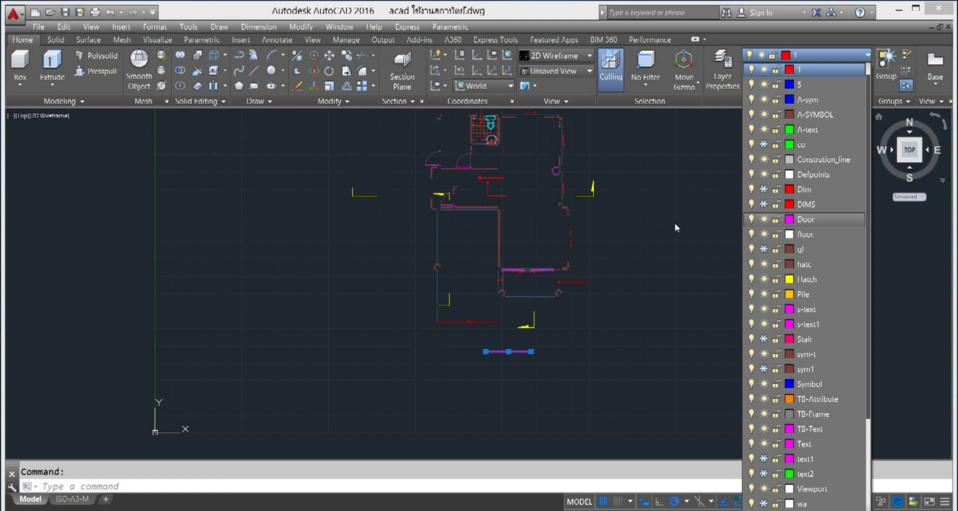
pyautogui.click(675, 227)
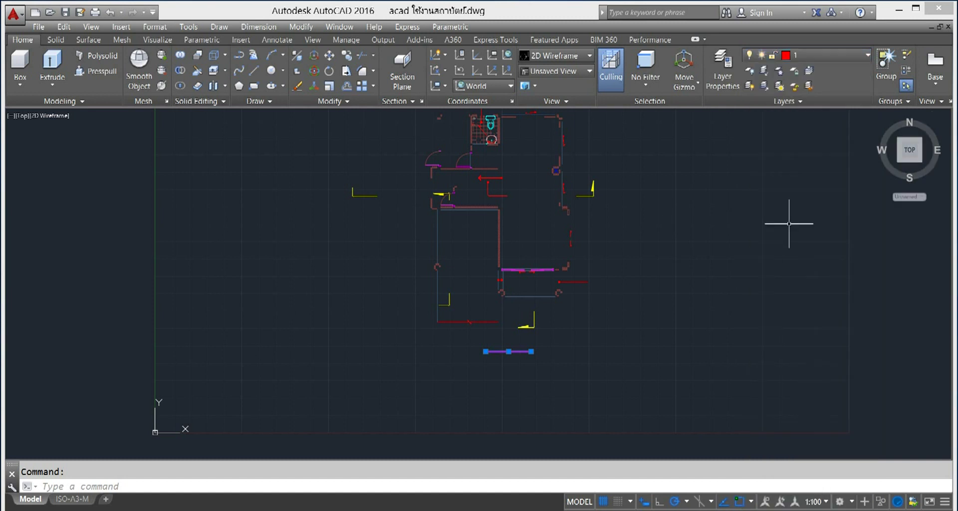
pyautogui.scroll(2, 785, 227)
pyautogui.scroll(-5, 784, 225)
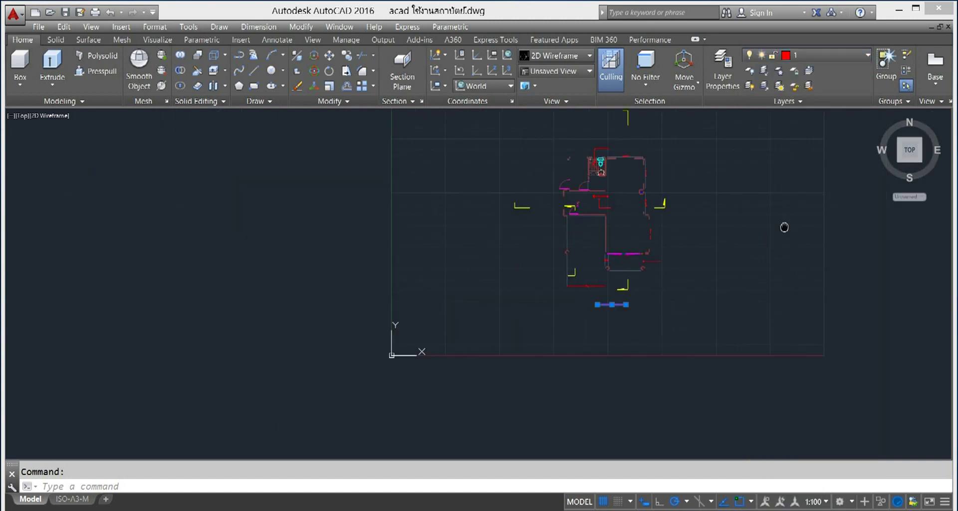
pyautogui.moveTo(784, 225); pyautogui.dragTo(795, 252, button='middle')
pyautogui.press('Escape')
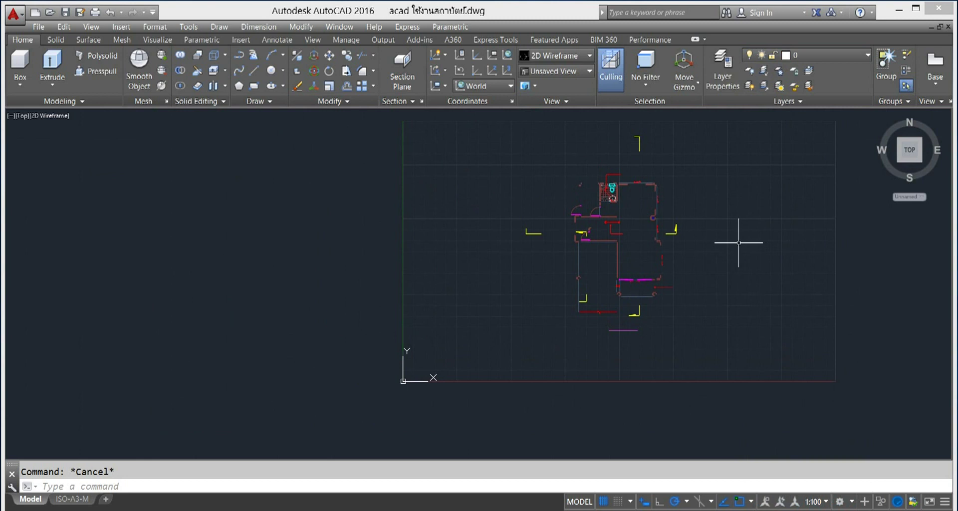
pyautogui.scroll(2, 734, 232)
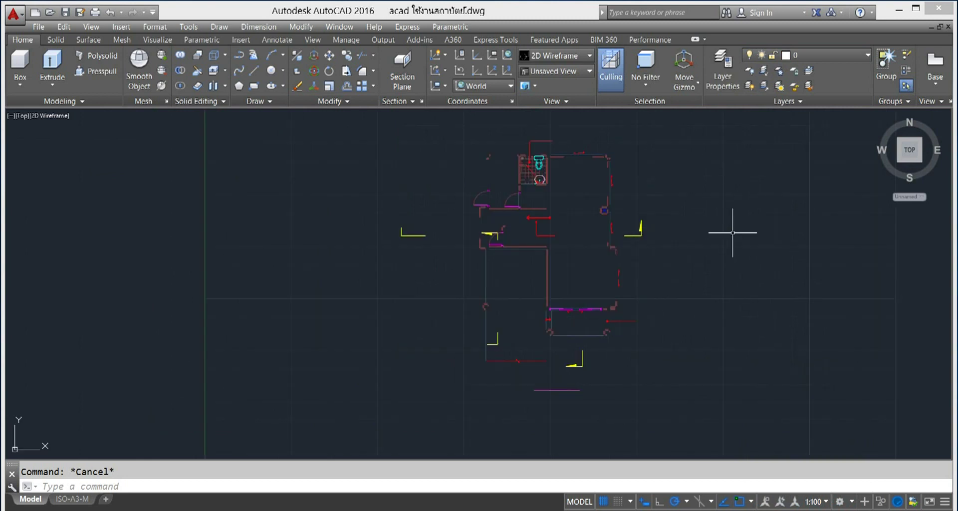
pyautogui.scroll(-2, 733, 230)
pyautogui.moveTo(737, 226); pyautogui.dragTo(748, 259, button='middle')
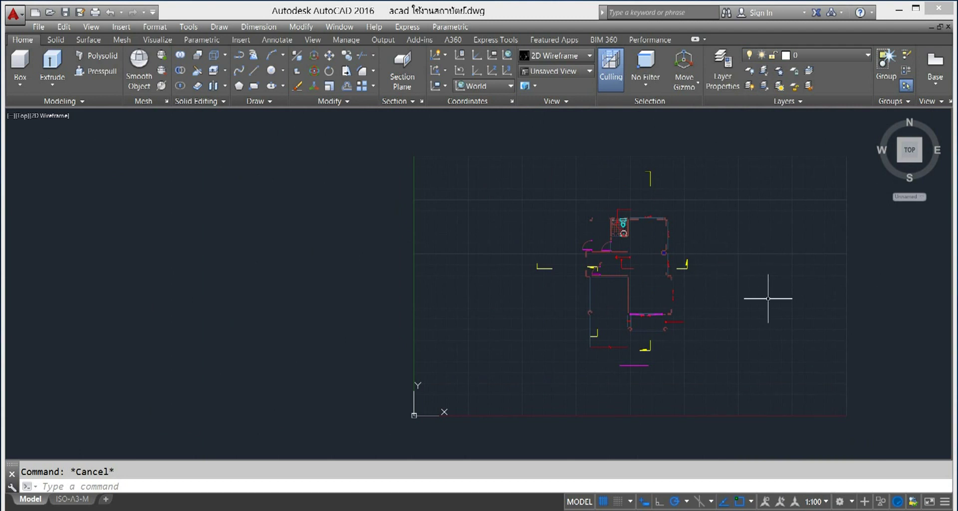
pyautogui.scroll(2, 768, 298)
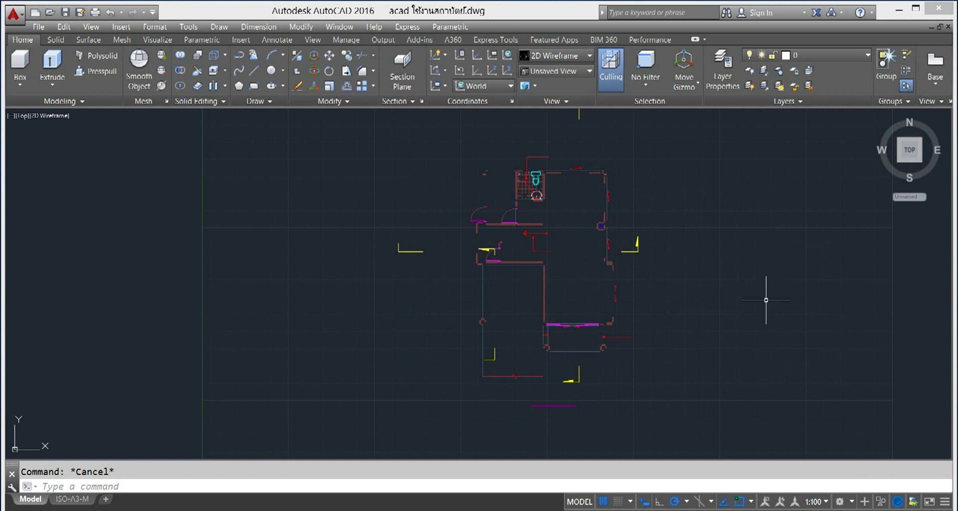
# - Briefly thaw and then refreeze the Stair layer so the stairs stay hidden
pyautogui.click(865, 57)
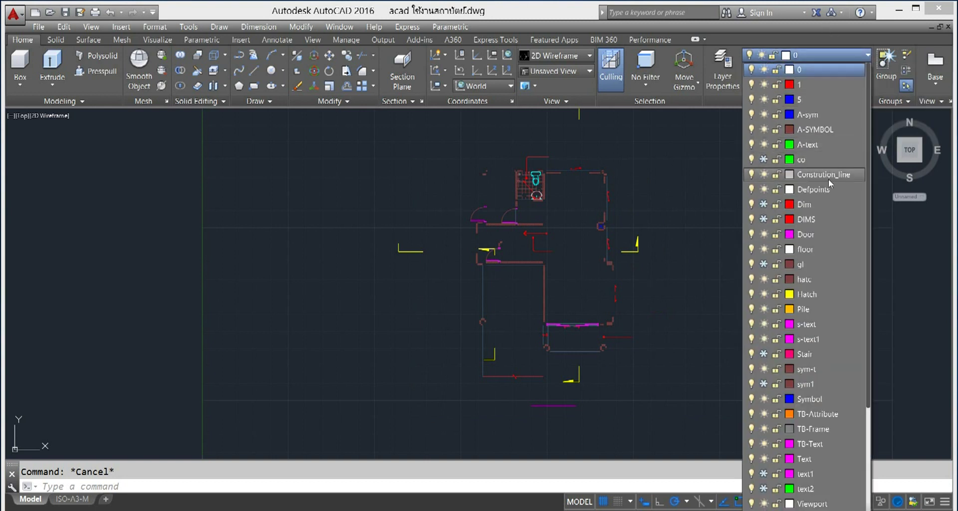
pyautogui.click(686, 189)
pyautogui.click(867, 56)
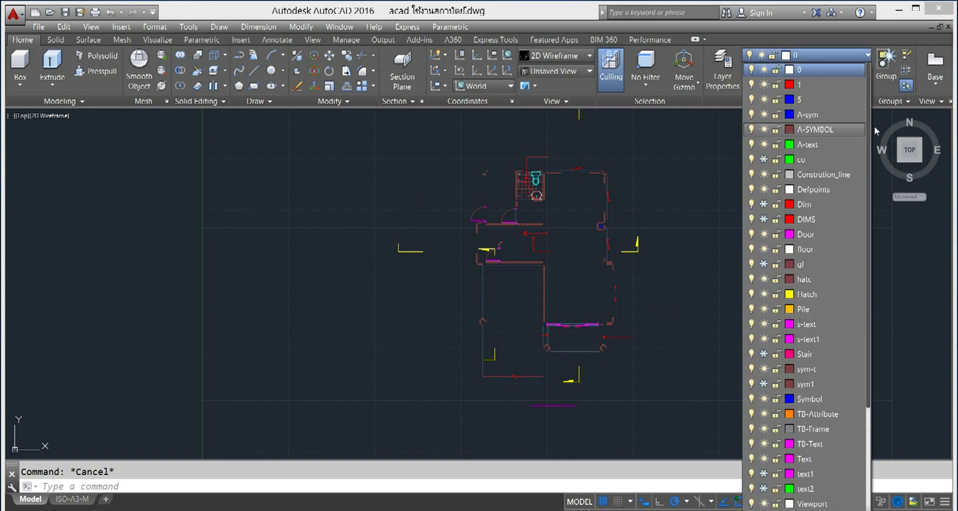
pyautogui.click(763, 354)
pyautogui.click(763, 354)
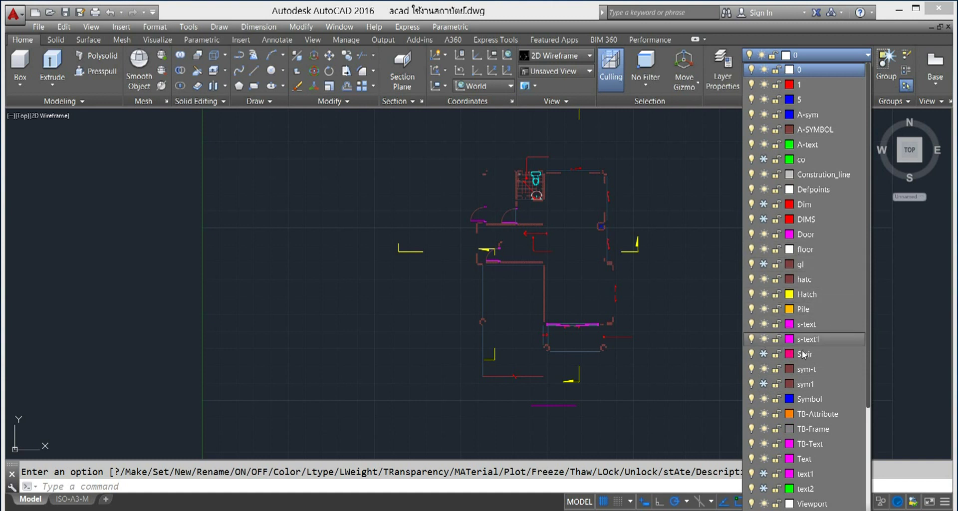
pyautogui.click(681, 313)
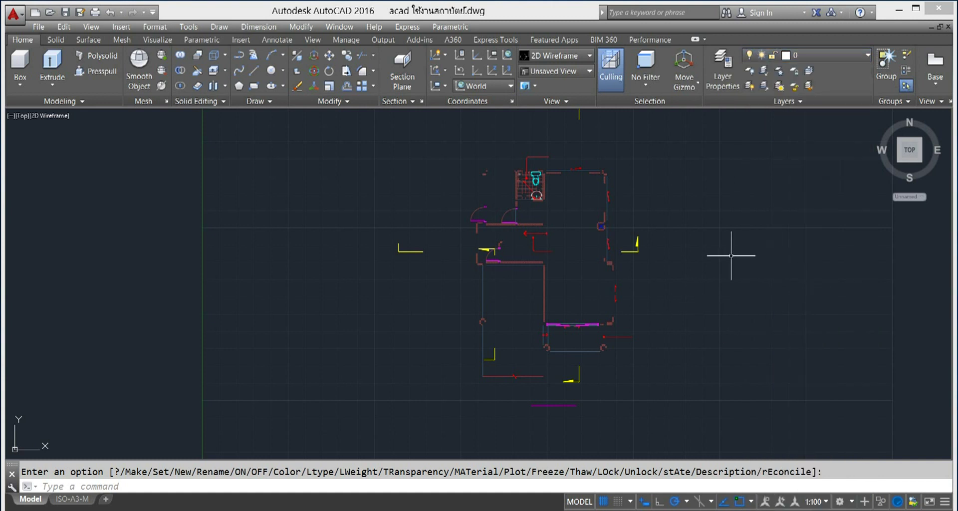
pyautogui.scroll(2, 675, 296)
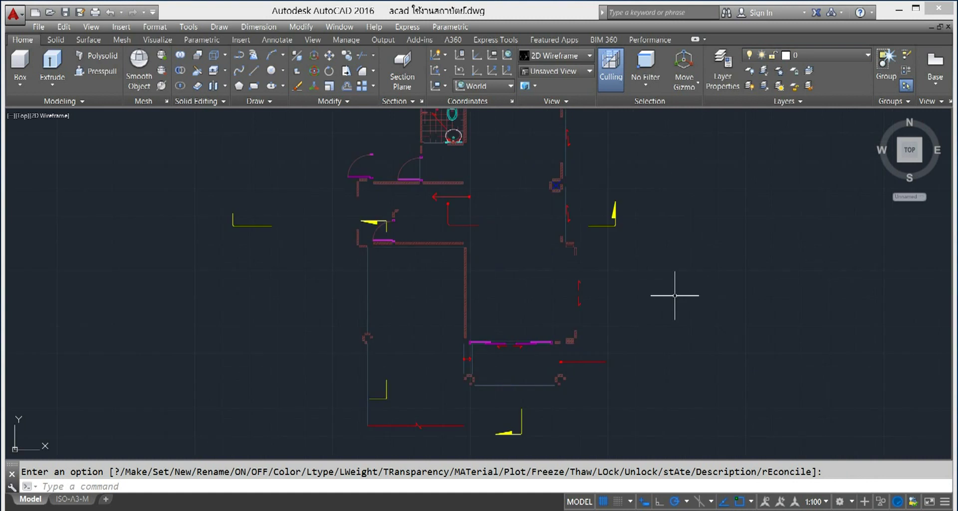
# - Zoom over the plan, then switch to the drawing with the two-storey house's floor plans
pyautogui.scroll(-2, 676, 297)
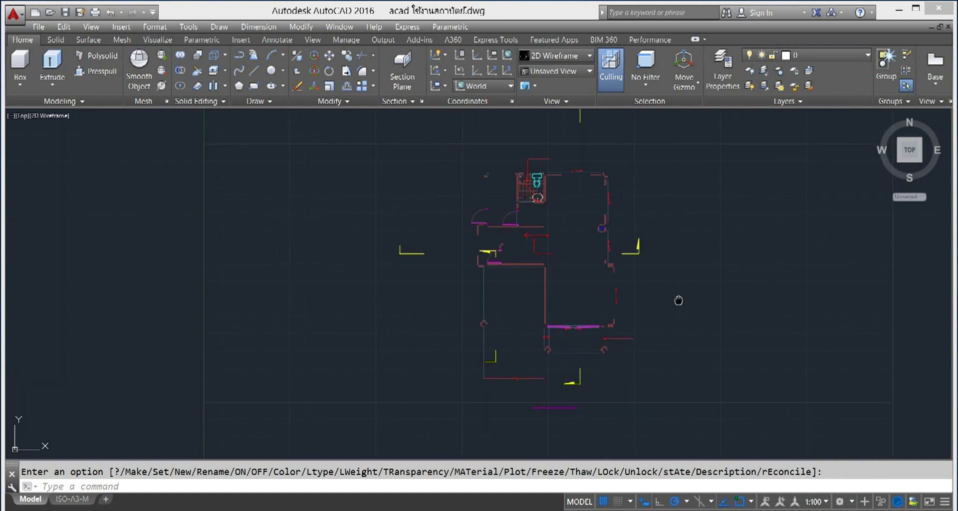
pyautogui.scroll(1, 678, 299)
pyautogui.scroll(2, 707, 316)
pyautogui.scroll(1, 710, 312)
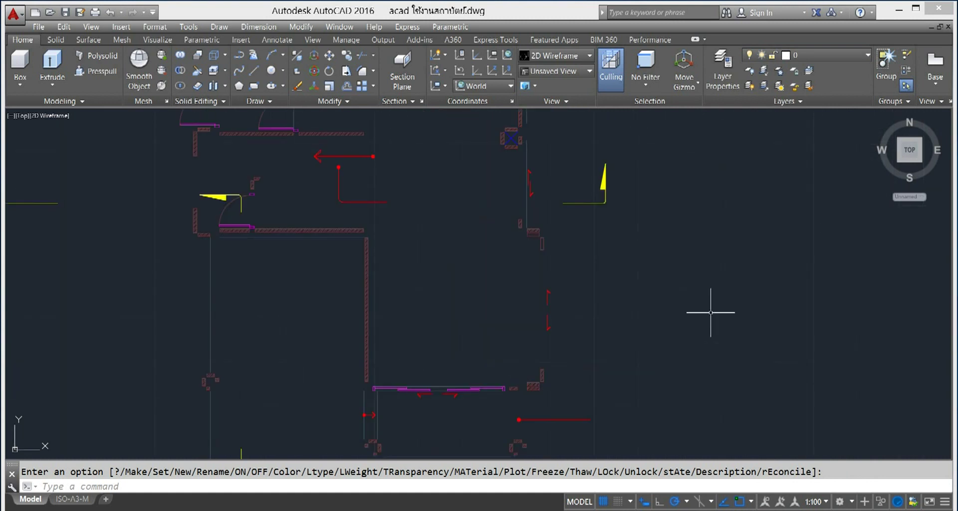
pyautogui.scroll(-2, 711, 312)
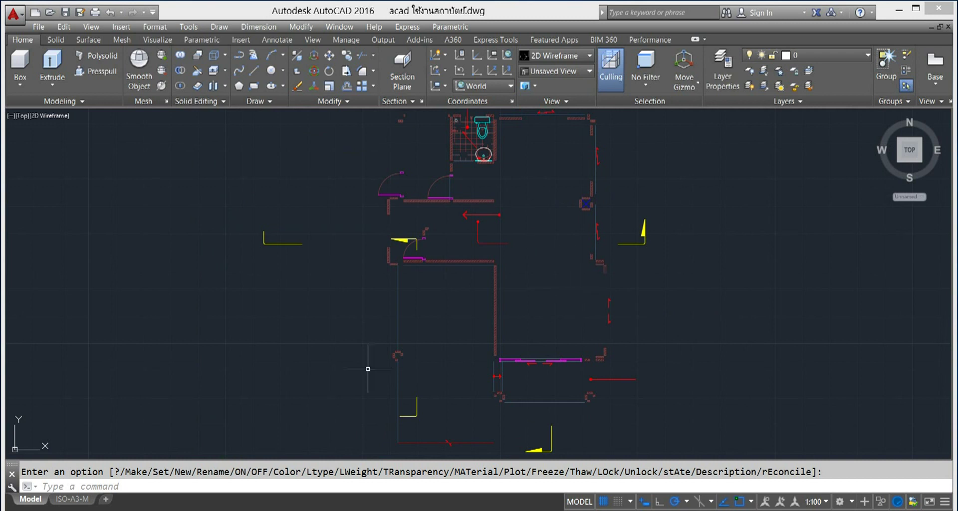
pyautogui.click(301, 483)
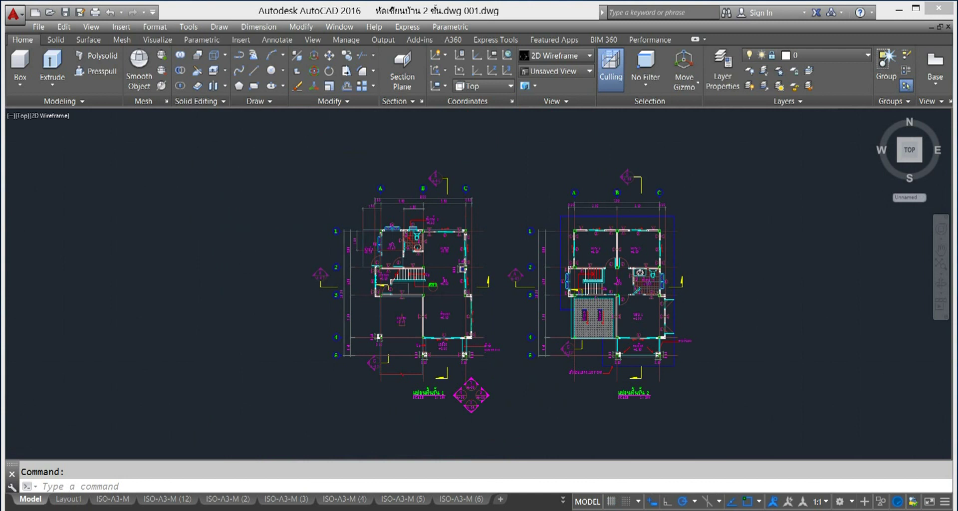
pyautogui.scroll(-2, 783, 302)
pyautogui.scroll(-2, 782, 301)
pyautogui.scroll(2, 783, 301)
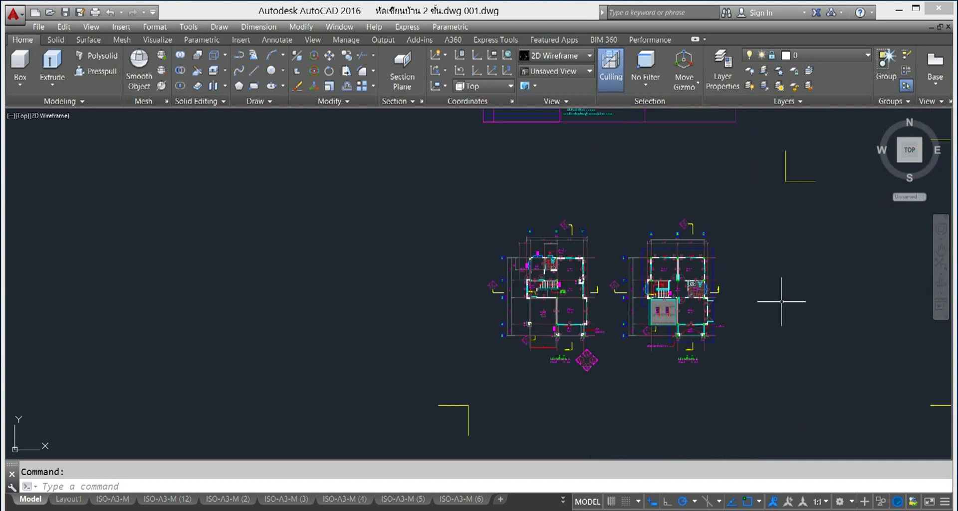
pyautogui.scroll(2, 781, 301)
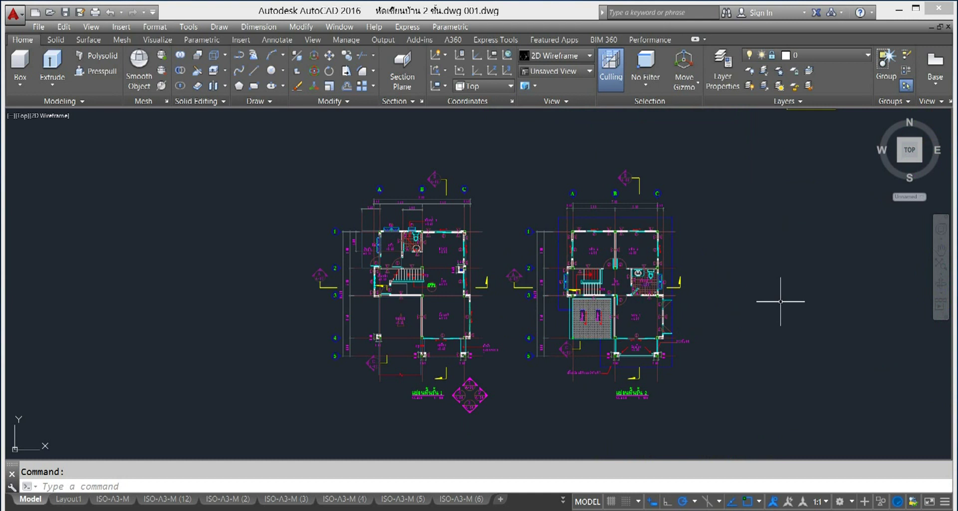
pyautogui.scroll(-2, 780, 301)
pyautogui.scroll(-2, 779, 302)
pyautogui.scroll(-2, 779, 303)
pyautogui.scroll(-2, 778, 305)
pyautogui.scroll(-2, 791, 307)
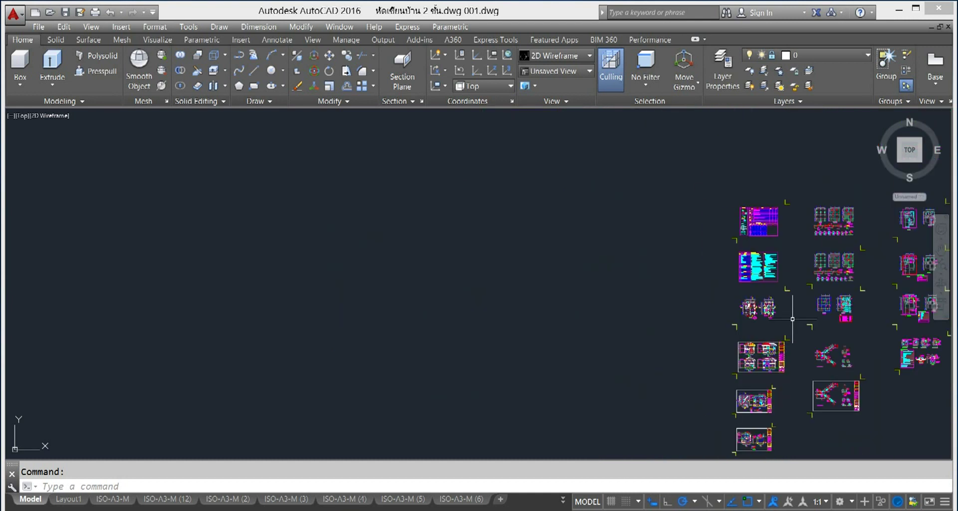
pyautogui.moveTo(806, 319); pyautogui.dragTo(614, 307, button='middle')
pyautogui.scroll(4, 615, 267)
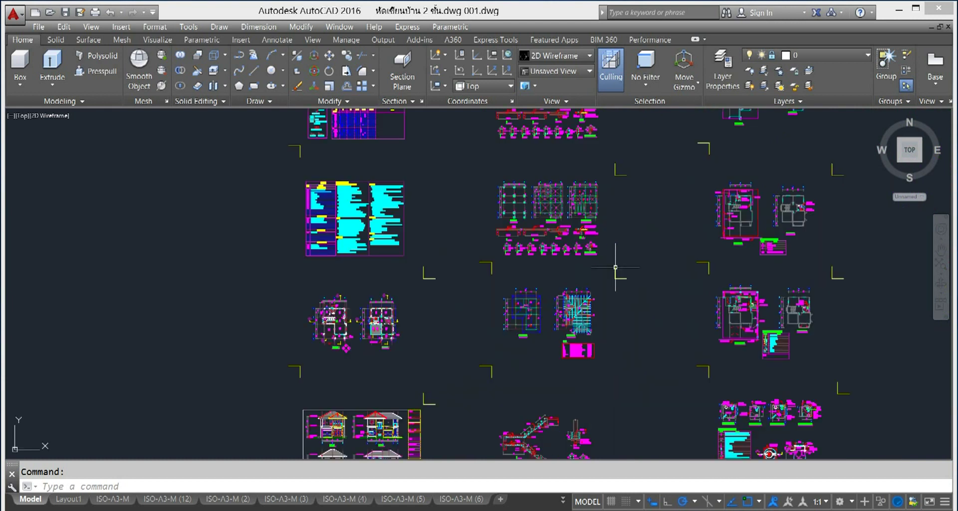
pyautogui.scroll(-2, 615, 271)
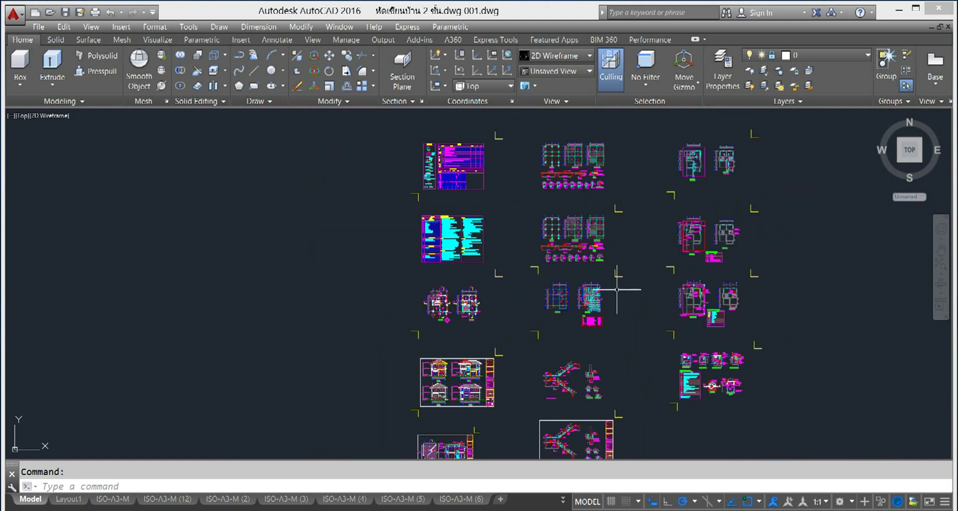
pyautogui.scroll(-2, 588, 300)
pyautogui.moveTo(554, 309); pyautogui.dragTo(666, 231, button='middle')
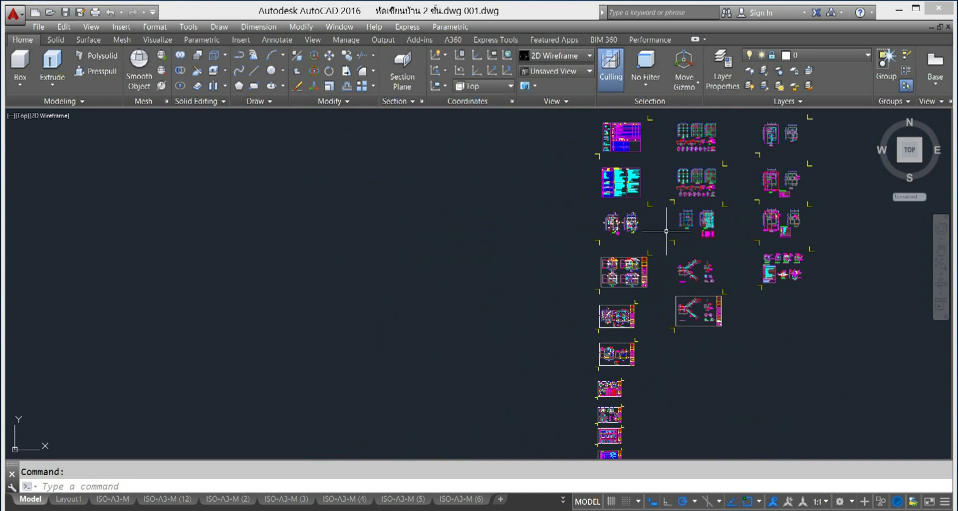
pyautogui.scroll(4, 666, 231)
pyautogui.scroll(3, 624, 235)
pyautogui.scroll(3, 628, 250)
pyautogui.moveTo(636, 268); pyautogui.dragTo(759, 338, button='middle')
pyautogui.scroll(2, 705, 324)
pyautogui.moveTo(705, 325)
pyautogui.mouseDown(button='middle')
pyautogui.moveTo(783, 350)
pyautogui.moveTo(727, 336)
pyautogui.mouseUp(button='middle')
pyautogui.scroll(-1, 784, 349)
pyautogui.scroll(-2, 791, 344)
pyautogui.scroll(1, 794, 341)
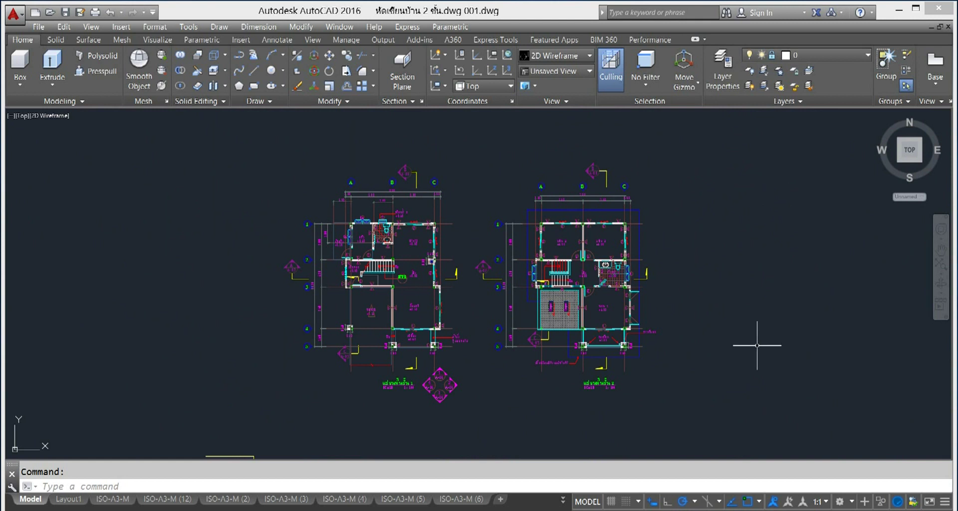
pyautogui.click(721, 75)
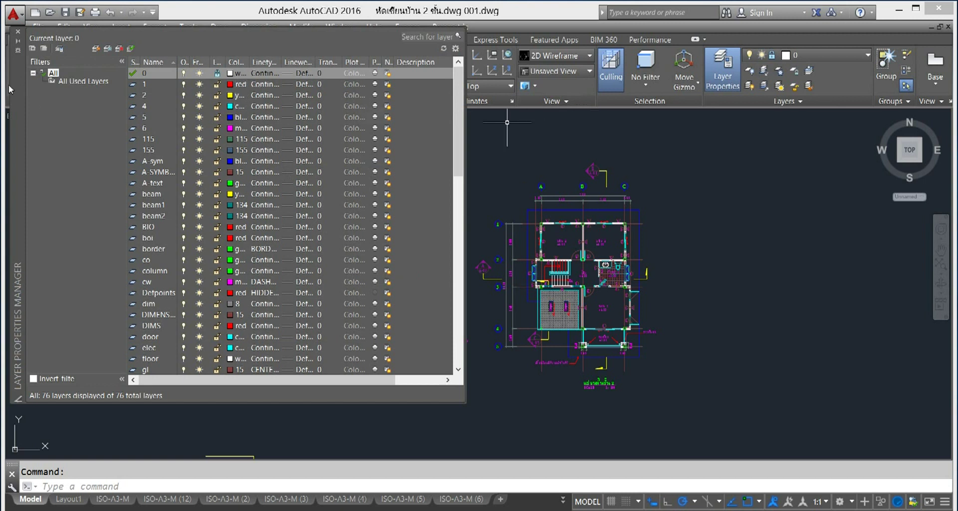
pyautogui.click(18, 32)
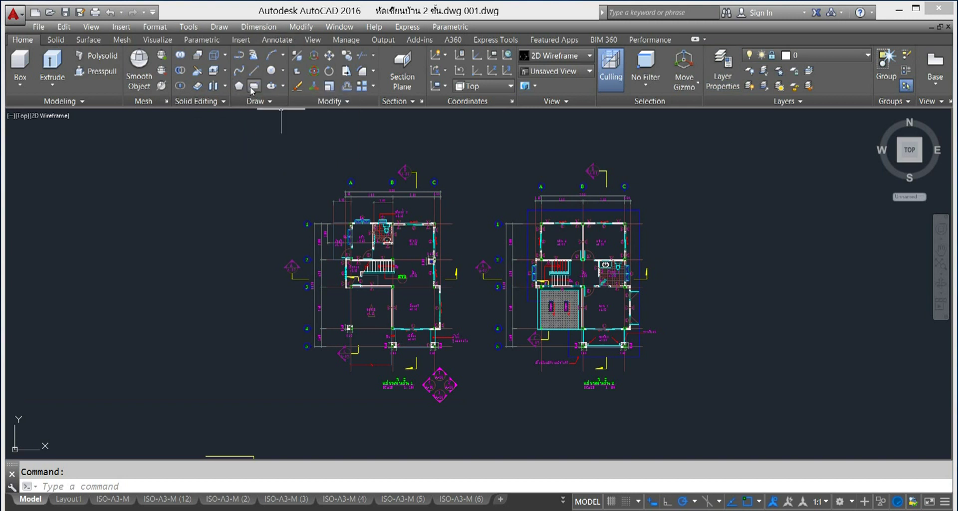
pyautogui.click(252, 89)
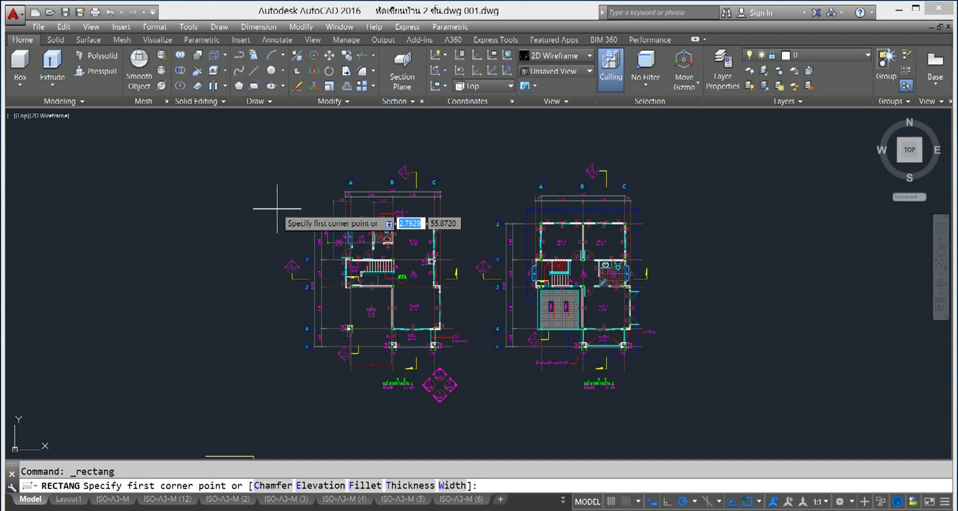
# - Place the rectangle's first corner at the kitchen wall corner
pyautogui.scroll(2, 324, 239)
pyautogui.scroll(2, 369, 275)
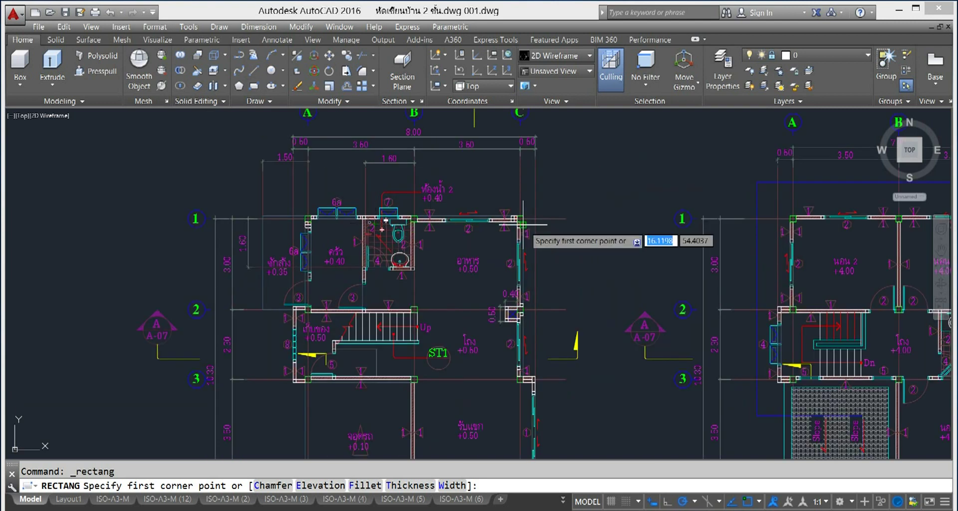
pyautogui.scroll(2, 522, 224)
pyautogui.scroll(2, 522, 225)
pyautogui.moveTo(368, 287); pyautogui.dragTo(533, 247, button='middle')
pyautogui.scroll(-1, 165, 219)
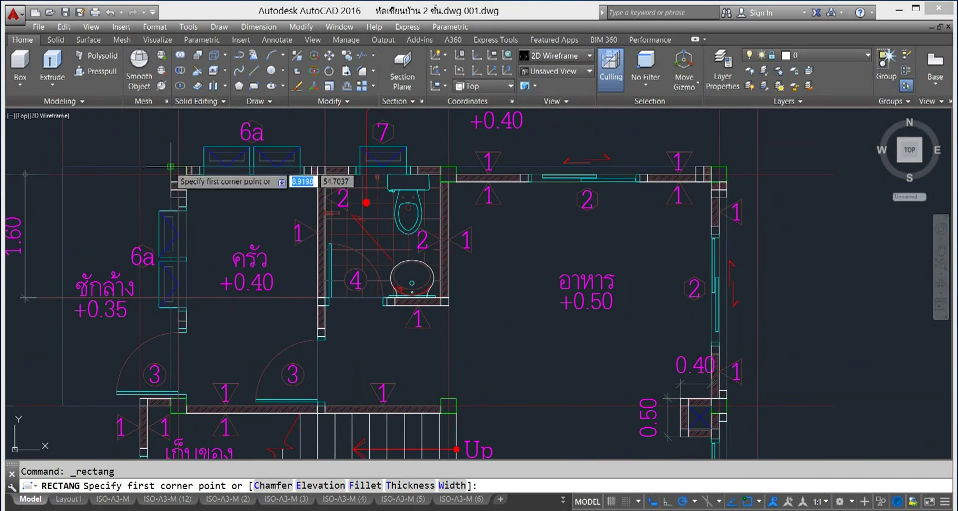
pyautogui.scroll(1, 171, 166)
pyautogui.scroll(1, 172, 168)
pyautogui.scroll(1, 173, 171)
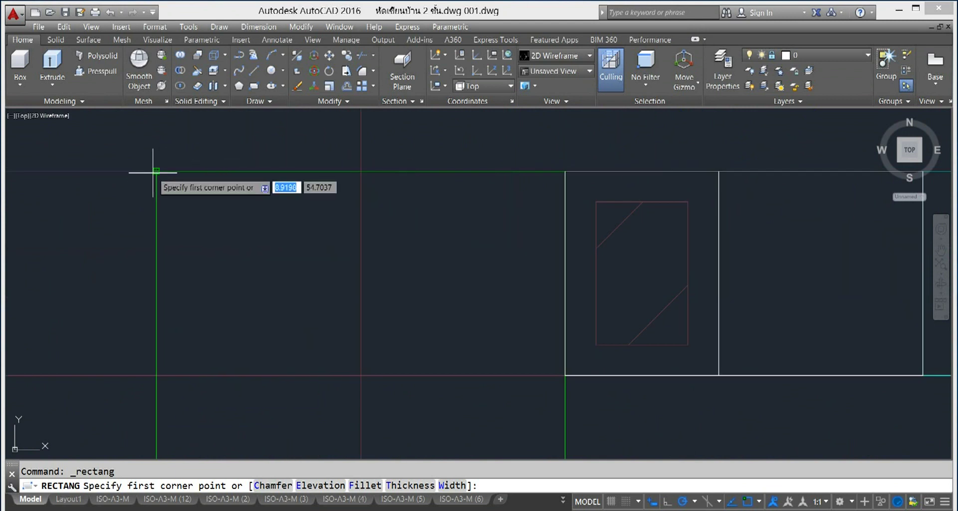
pyautogui.click(157, 171)
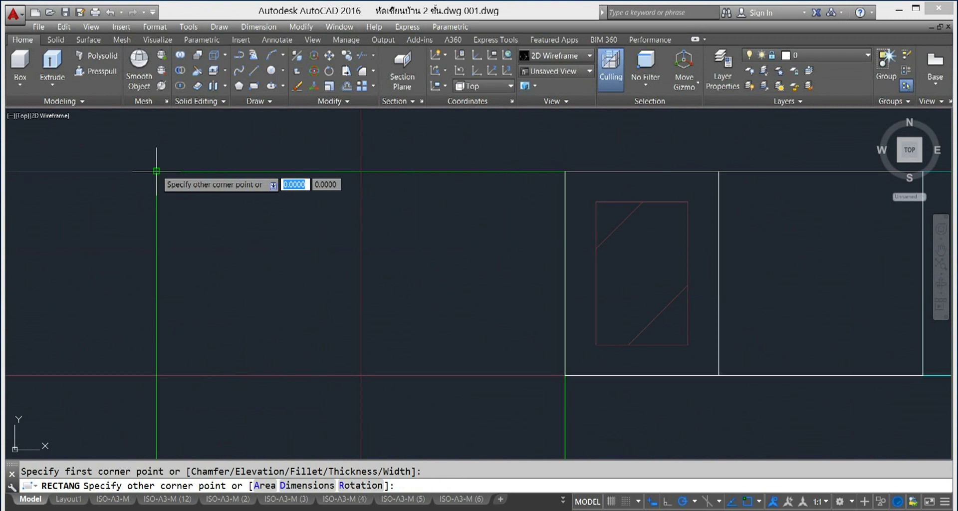
# - Snap the rectangle's far corner to the wall corner beside the hatched column
pyautogui.scroll(2, 258, 319)
pyautogui.scroll(2, 372, 306)
pyautogui.scroll(1, 403, 321)
pyautogui.scroll(-4, 403, 320)
pyautogui.scroll(2, 372, 264)
pyautogui.scroll(2, 366, 271)
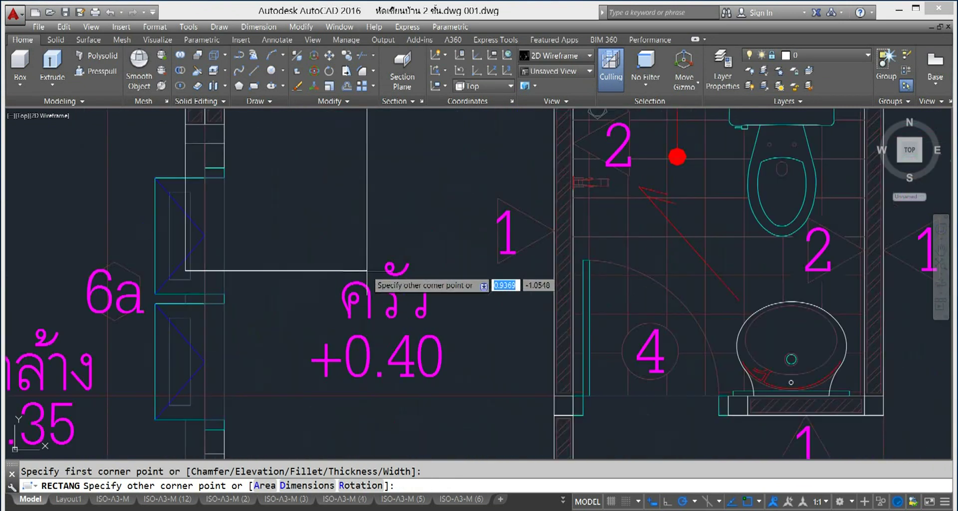
pyautogui.moveTo(466, 346); pyautogui.dragTo(414, 257, button='middle')
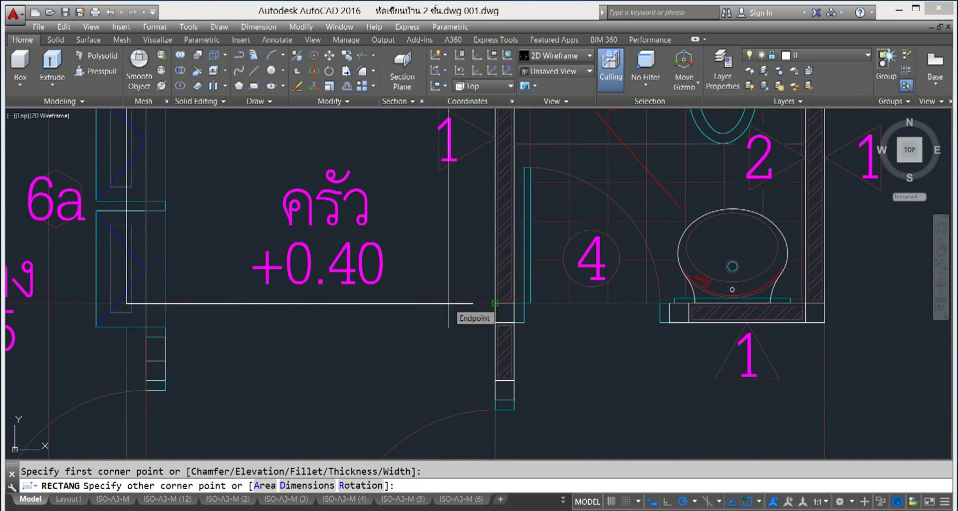
pyautogui.scroll(2, 475, 314)
pyautogui.scroll(-1, 475, 314)
pyautogui.scroll(5, 529, 324)
pyautogui.scroll(2, 499, 340)
pyautogui.scroll(-2, 459, 358)
pyautogui.moveTo(459, 358)
pyautogui.mouseDown(button='middle')
pyautogui.moveTo(477, 357)
pyautogui.moveTo(491, 337)
pyautogui.mouseUp(button='middle')
pyautogui.scroll(-2, 492, 338)
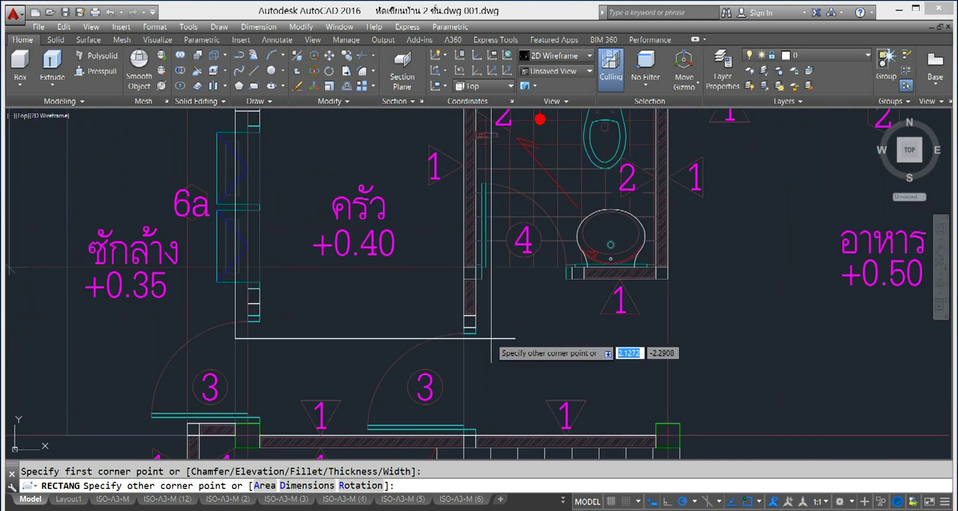
pyautogui.scroll(-2, 491, 338)
pyautogui.scroll(6, 492, 337)
pyautogui.scroll(-6, 492, 338)
pyautogui.scroll(-2, 492, 337)
pyautogui.scroll(-3, 560, 371)
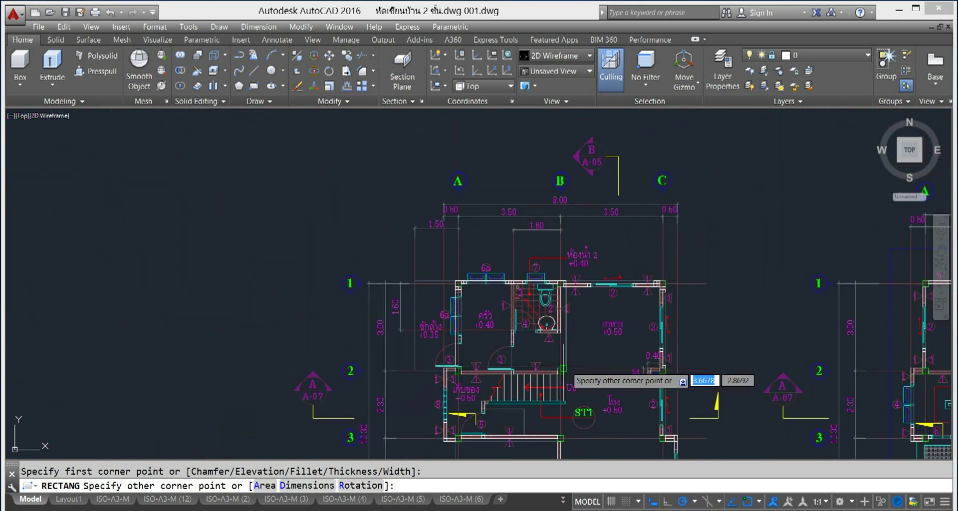
pyautogui.moveTo(560, 371); pyautogui.dragTo(450, 369, button='middle')
pyautogui.scroll(3, 569, 326)
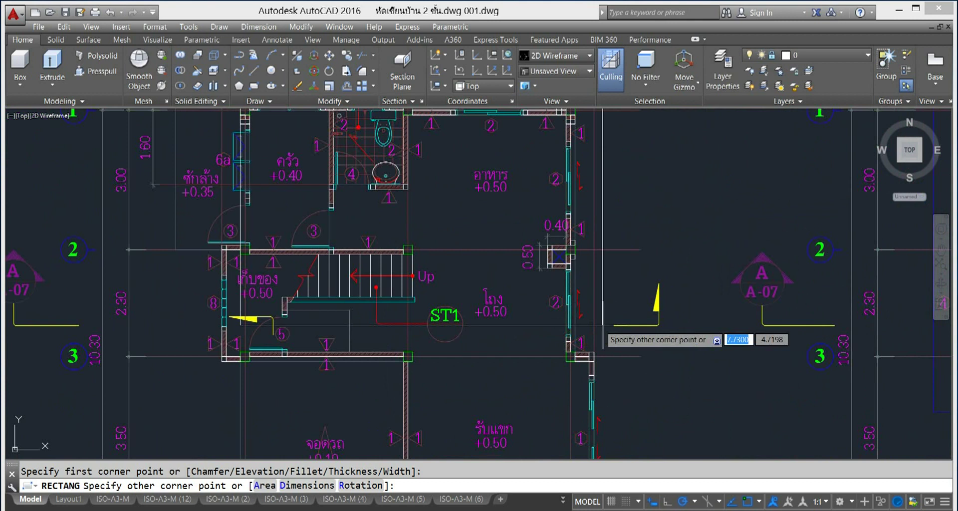
pyautogui.scroll(1, 594, 336)
pyautogui.scroll(2, 600, 333)
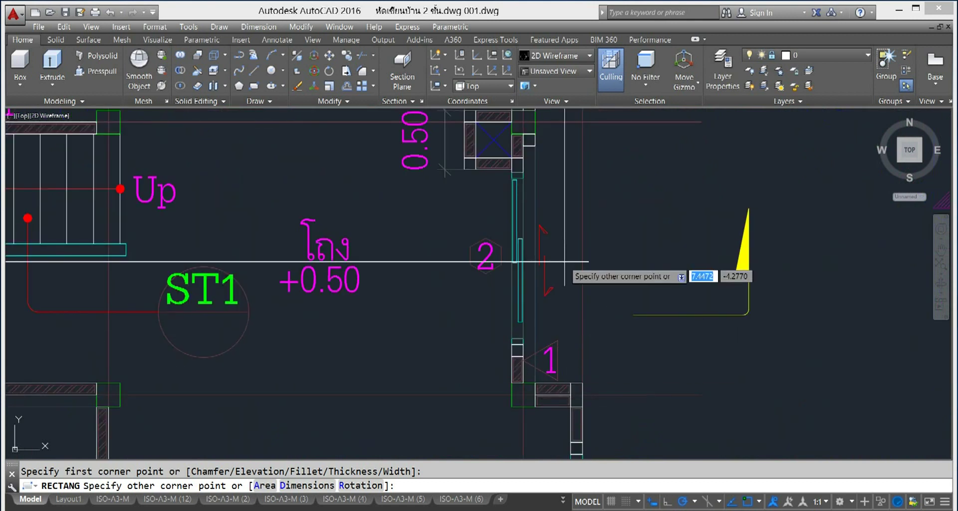
pyautogui.scroll(-3, 561, 255)
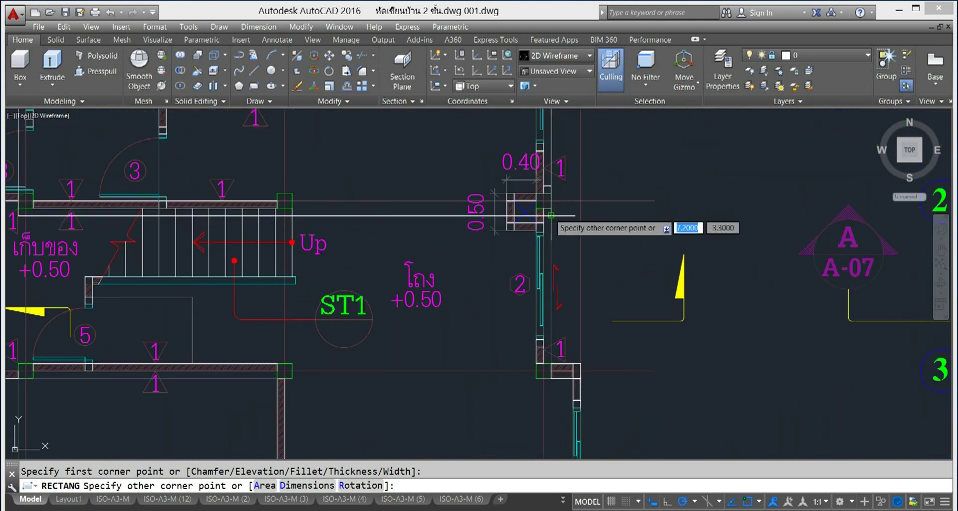
pyautogui.scroll(2, 551, 215)
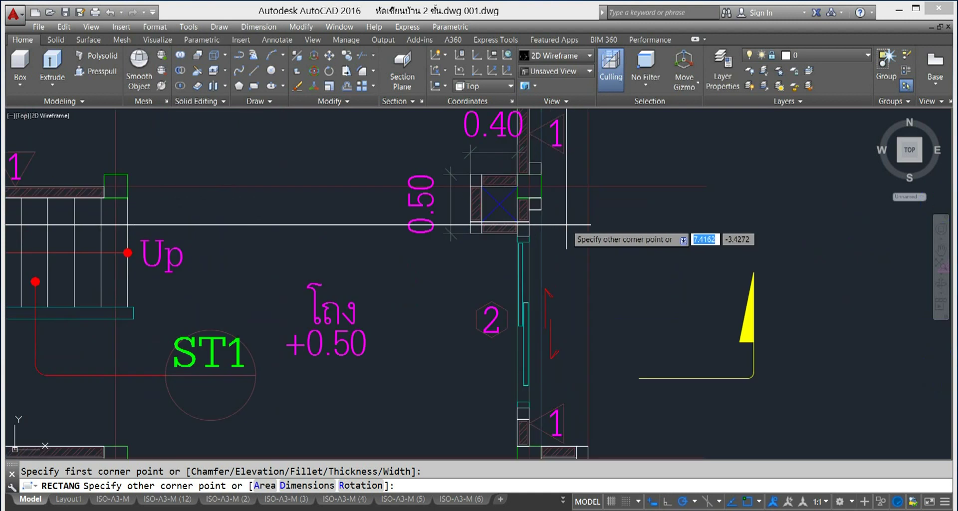
pyautogui.scroll(2, 567, 225)
pyautogui.scroll(2, 678, 227)
pyautogui.scroll(3, 679, 227)
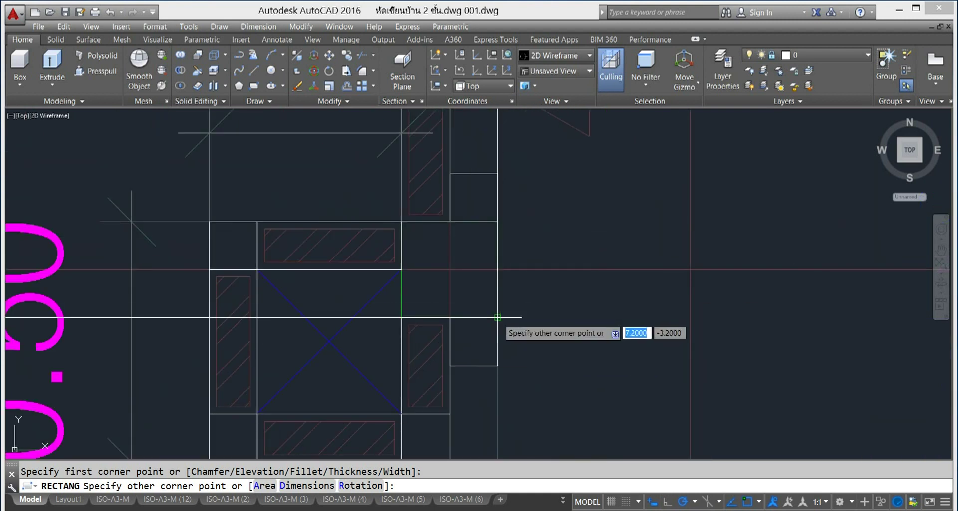
pyautogui.scroll(4, 497, 317)
pyautogui.scroll(2, 496, 317)
pyautogui.scroll(2, 496, 319)
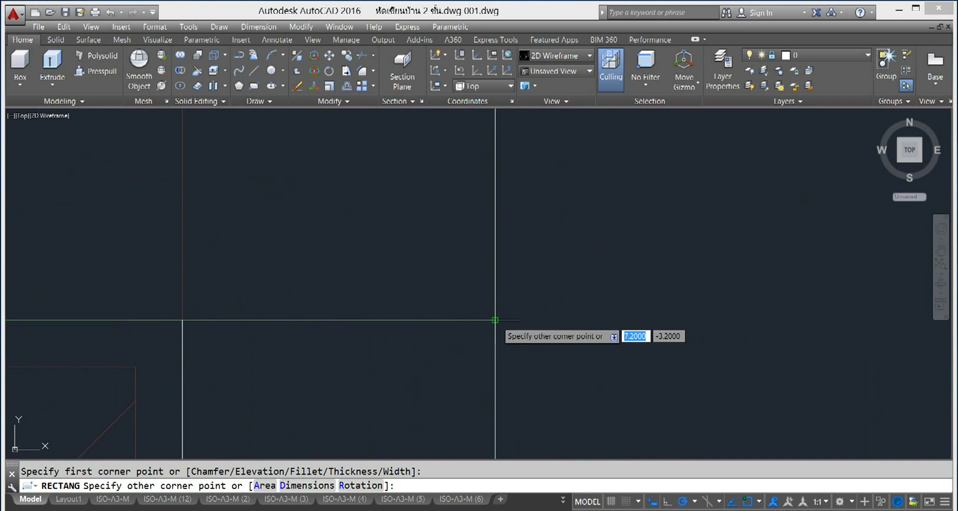
pyautogui.click(494, 319)
# - Start a new rectangle with its first corner at the storage-room wall junction
pyautogui.scroll(-4, 498, 319)
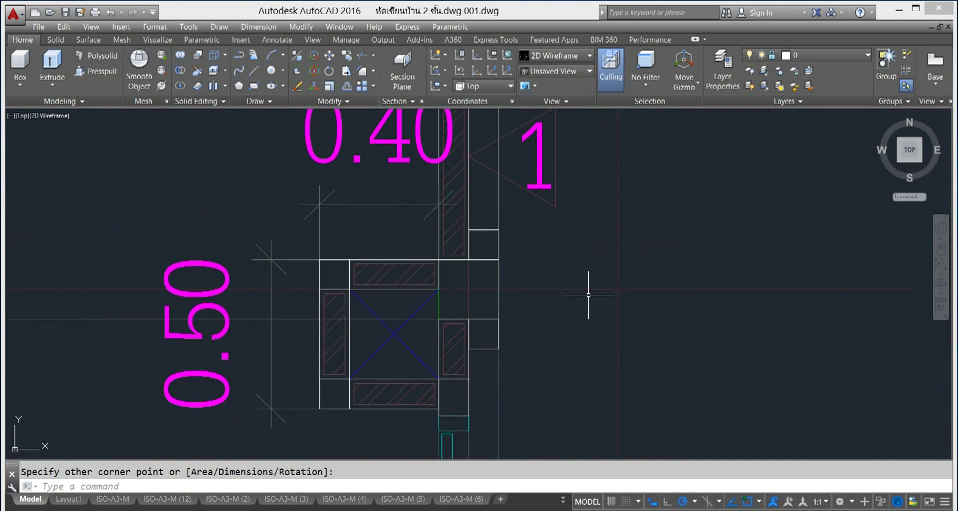
pyautogui.scroll(-4, 587, 295)
pyautogui.scroll(-4, 601, 309)
pyautogui.scroll(-3, 619, 303)
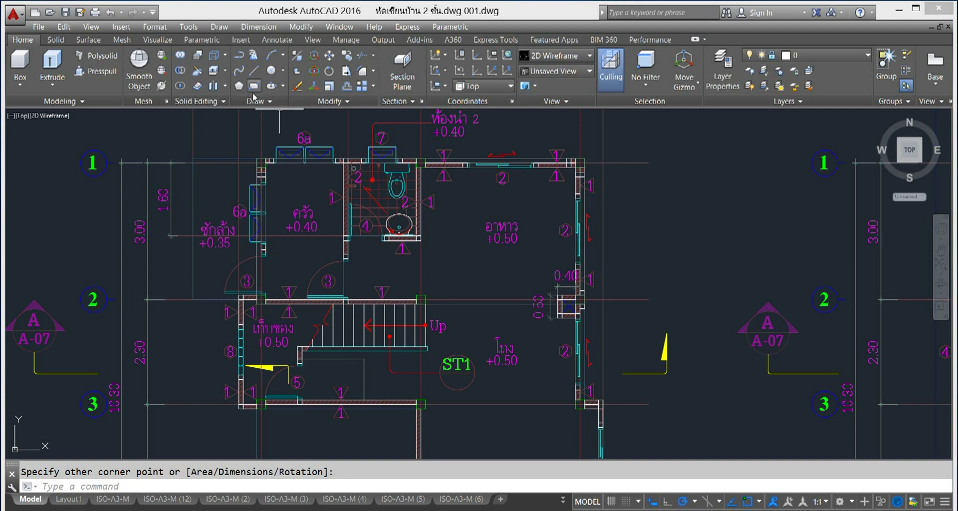
pyautogui.click(253, 88)
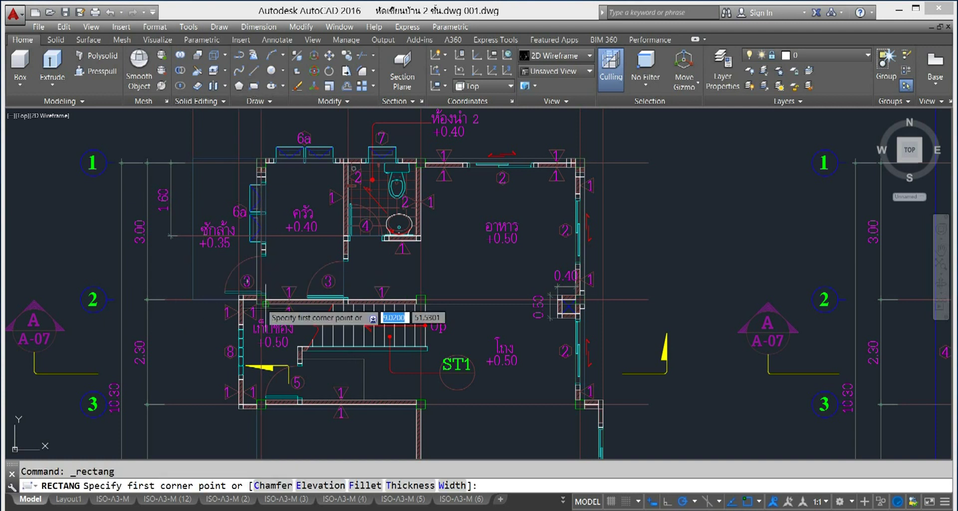
pyautogui.scroll(5, 179, 320)
pyautogui.scroll(2, 261, 265)
pyautogui.scroll(2, 362, 254)
pyautogui.moveTo(361, 253); pyautogui.dragTo(292, 309, button='middle')
pyautogui.scroll(2, 349, 299)
pyautogui.scroll(1, 300, 314)
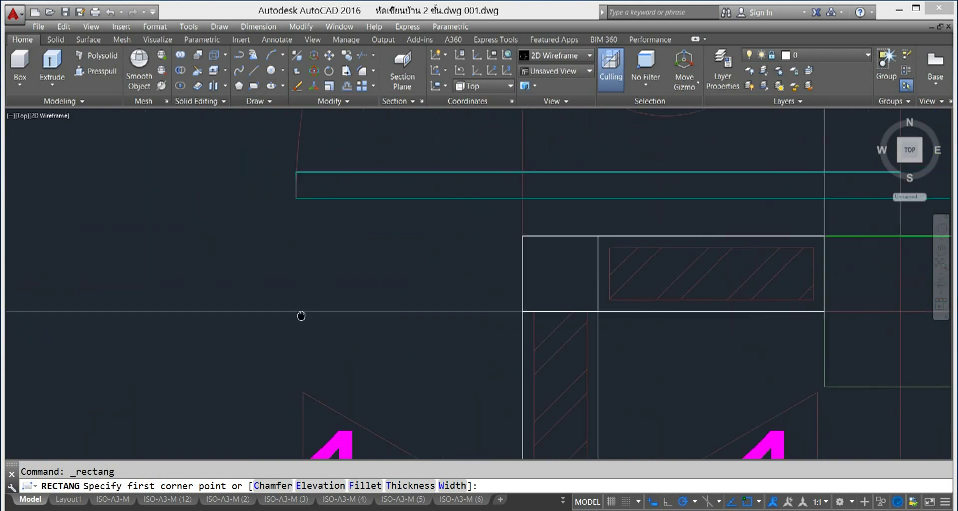
pyautogui.scroll(1, 439, 270)
pyautogui.scroll(3, 504, 238)
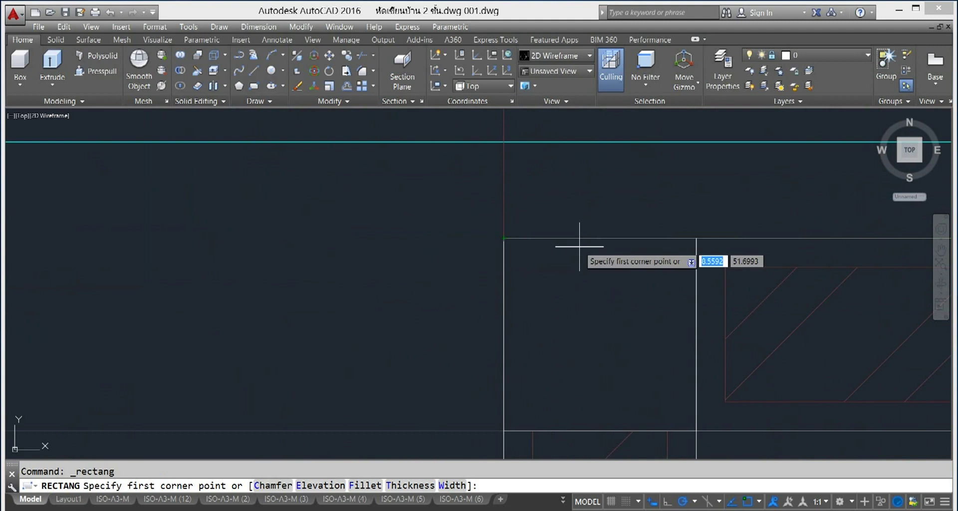
pyautogui.click(504, 238)
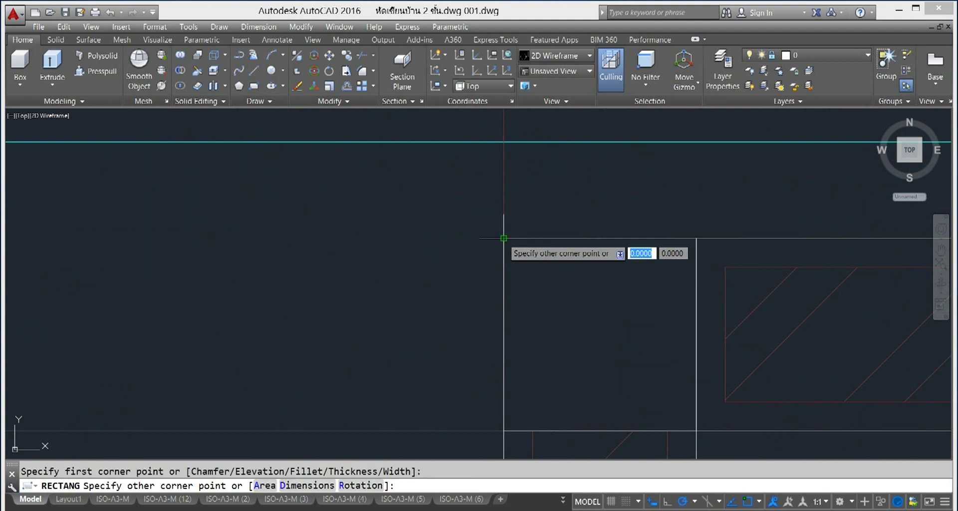
# - Set the far corner for a 7.6 by 2.5 rectangle over the storage room, stair and hall
pyautogui.scroll(-3, 622, 355)
pyautogui.scroll(-4, 622, 355)
pyautogui.moveTo(654, 374); pyautogui.dragTo(45, 235, button='middle')
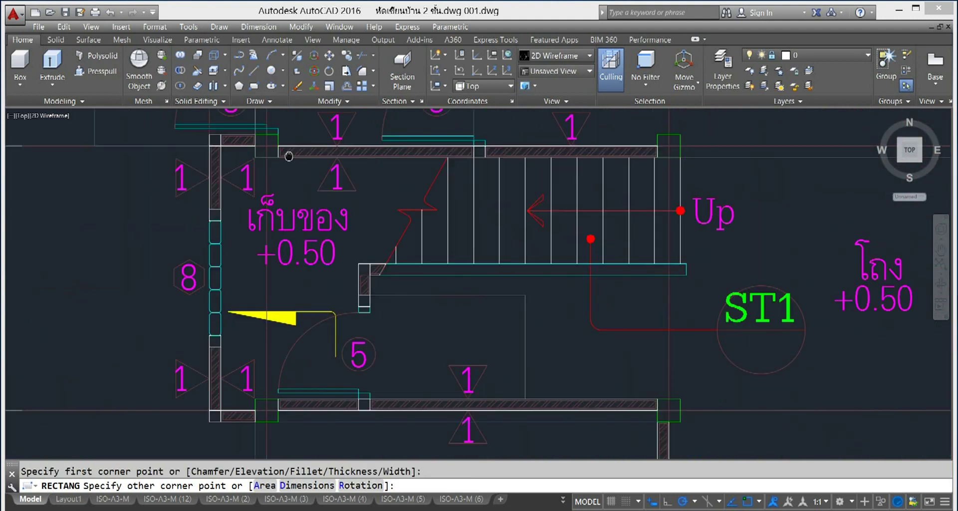
pyautogui.scroll(-2, 466, 250)
pyautogui.scroll(-2, 460, 245)
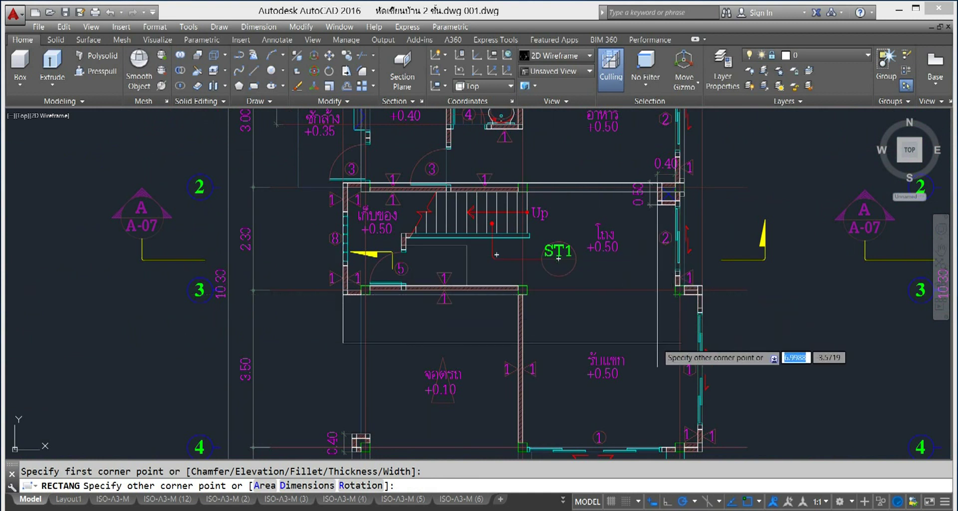
pyautogui.scroll(3, 660, 341)
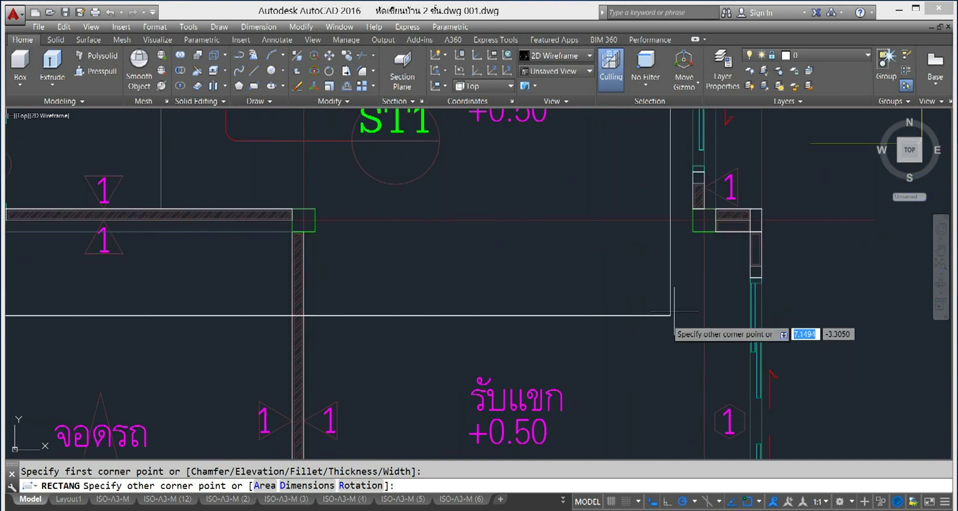
pyautogui.scroll(2, 713, 242)
pyautogui.scroll(2, 713, 241)
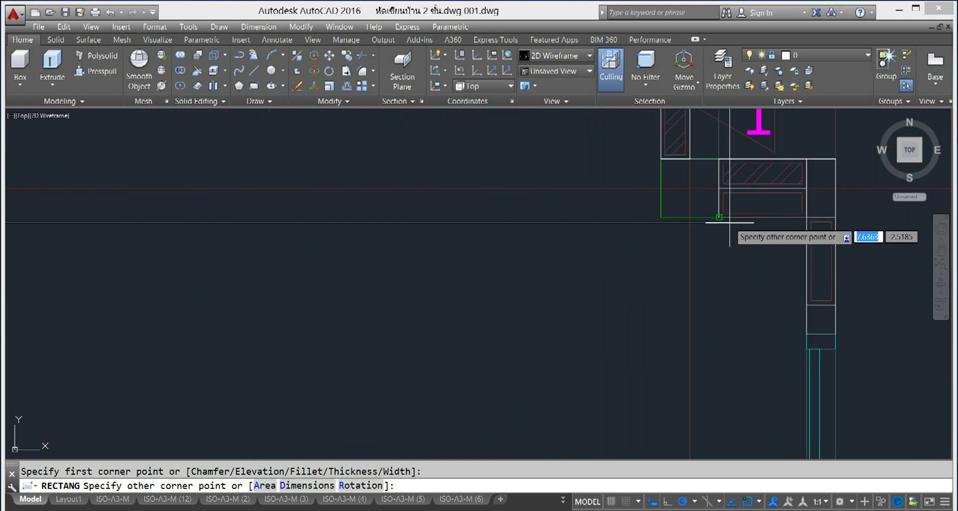
pyautogui.scroll(2, 723, 219)
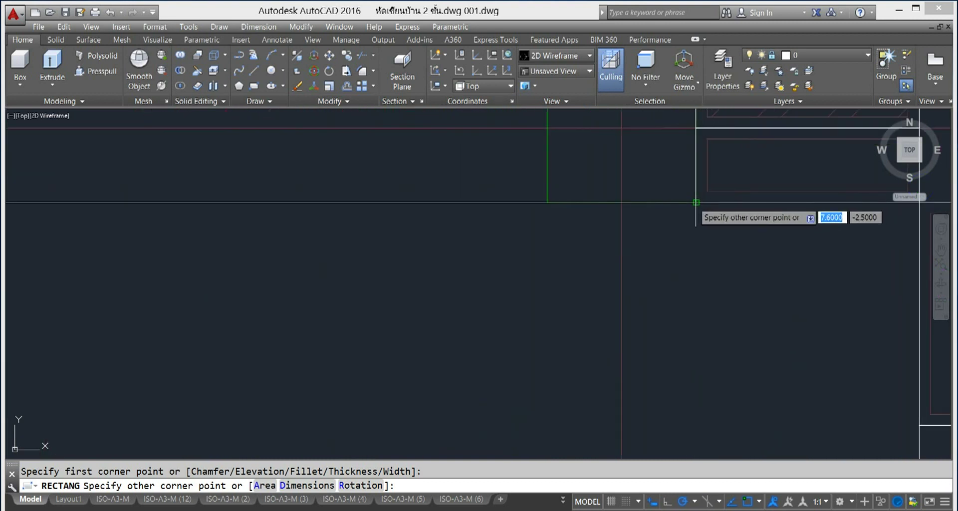
pyautogui.click(696, 203)
pyautogui.scroll(-2, 704, 229)
pyautogui.scroll(-2, 688, 249)
pyautogui.scroll(-2, 628, 289)
pyautogui.scroll(-4, 607, 303)
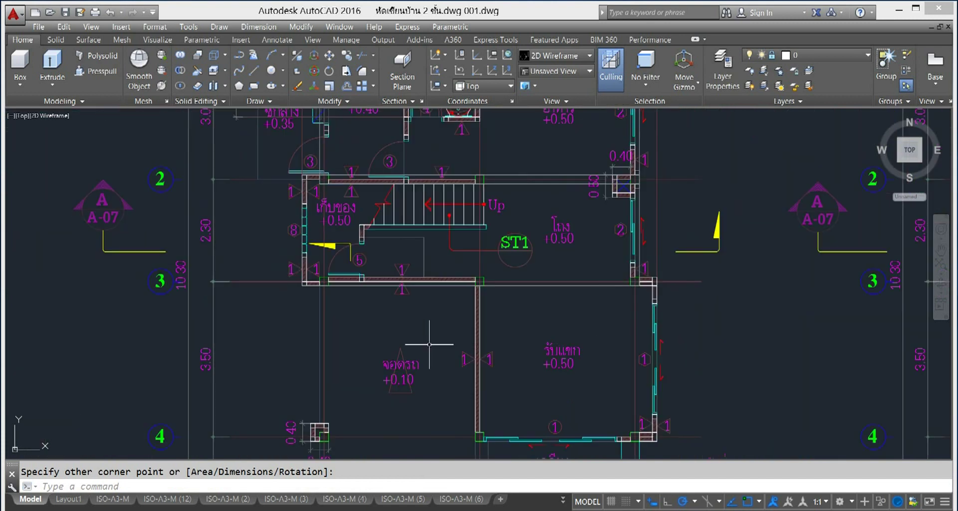
pyautogui.scroll(-2, 439, 338)
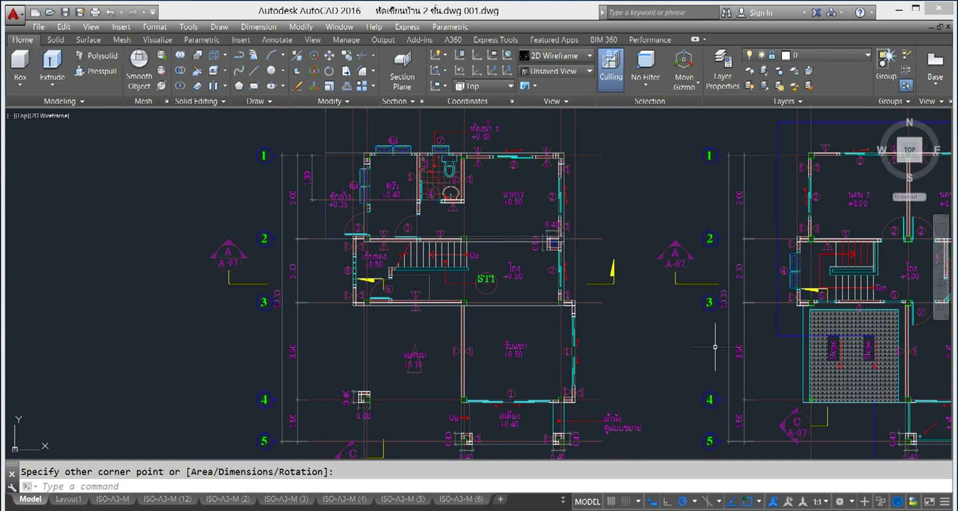
pyautogui.rightClick(678, 361)
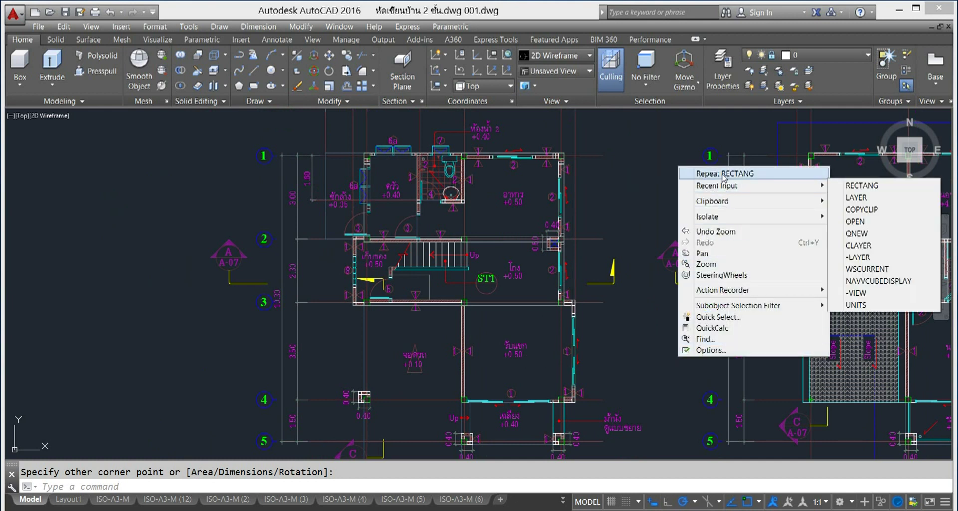
# - Repeat RECTANG and fix the first corner at the upper wall corner of the รับแขก room
pyautogui.click(724, 173)
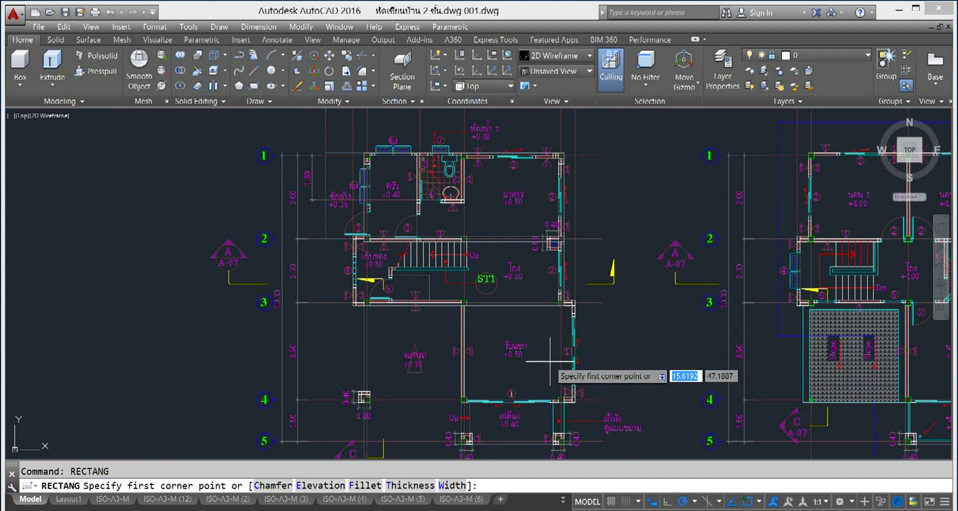
pyautogui.scroll(2, 549, 361)
pyautogui.scroll(2, 550, 361)
pyautogui.scroll(2, 318, 257)
pyautogui.scroll(2, 346, 214)
pyautogui.scroll(2, 265, 166)
pyautogui.scroll(-1, 266, 167)
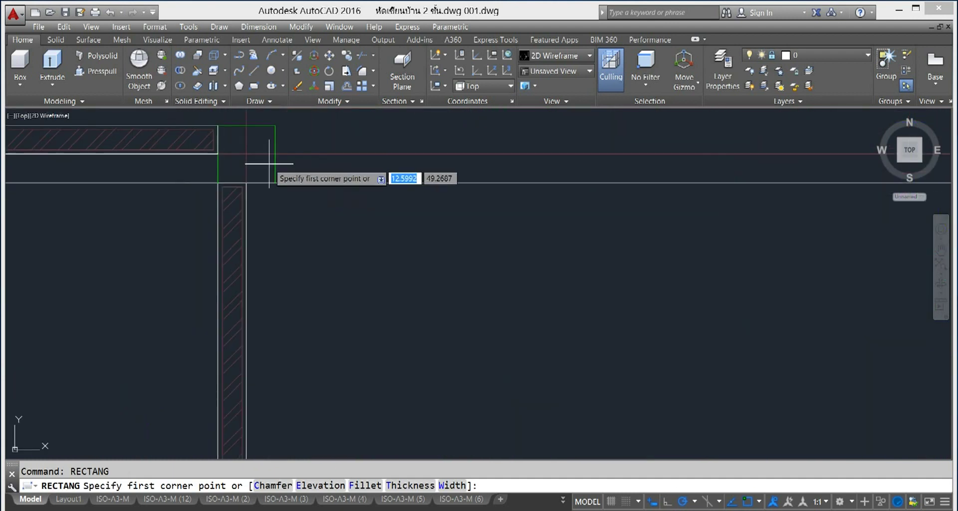
pyautogui.click(217, 124)
# - Close the rectangle at the wall corner above the veranda, beside the column
pyautogui.scroll(-1, 698, 379)
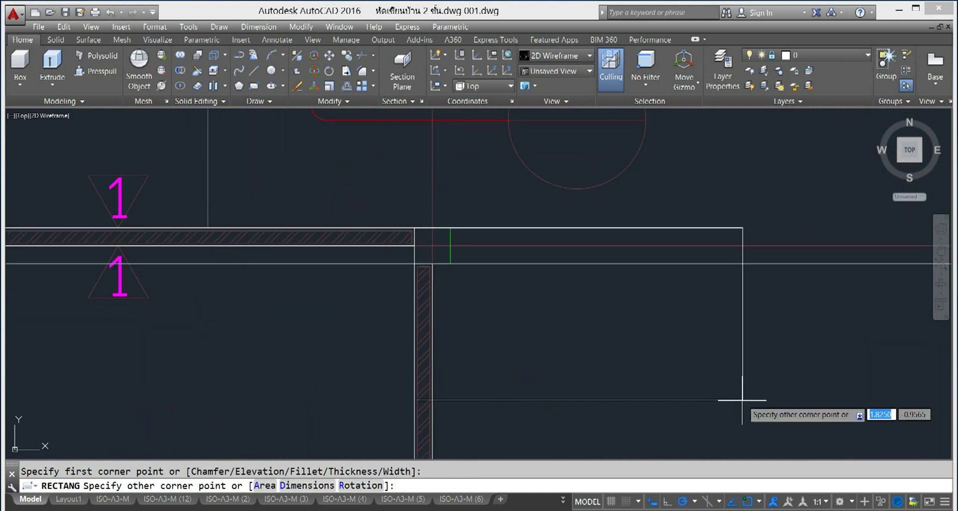
pyautogui.scroll(-2, 773, 399)
pyautogui.scroll(-2, 803, 402)
pyautogui.scroll(1, 734, 329)
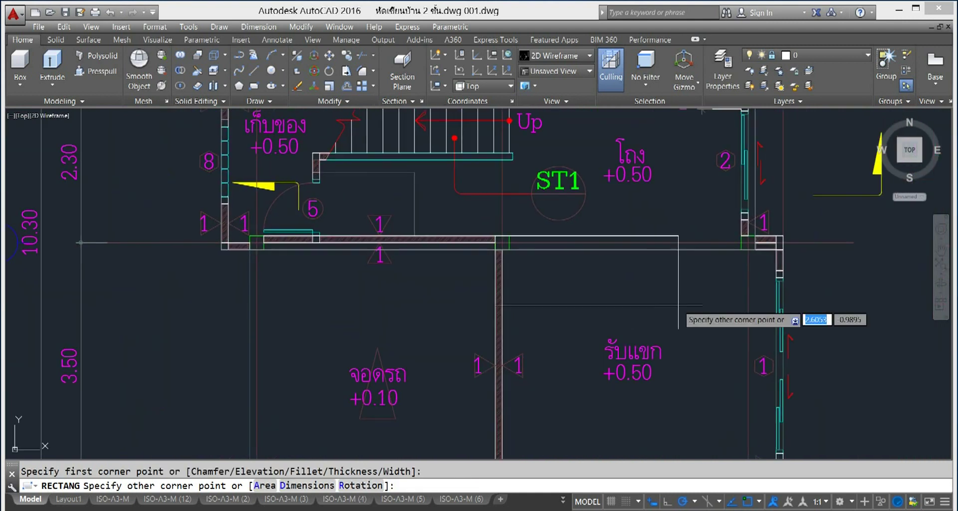
pyautogui.scroll(-2, 748, 369)
pyautogui.scroll(-2, 888, 414)
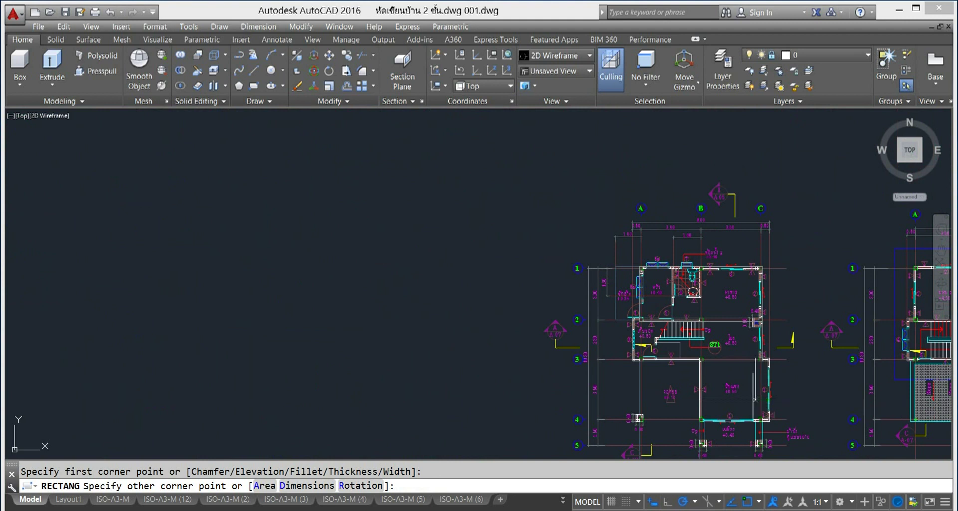
pyautogui.scroll(1, 682, 330)
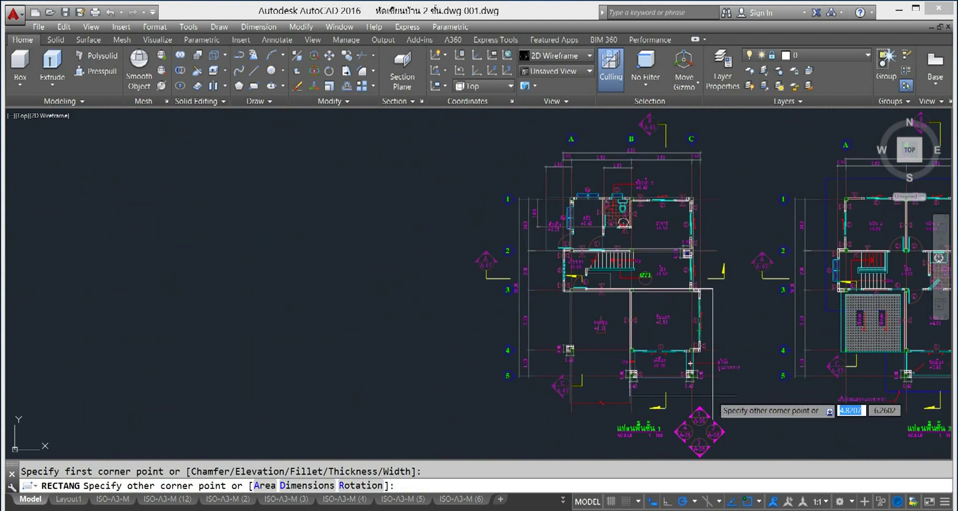
pyautogui.scroll(4, 704, 392)
pyautogui.scroll(3, 674, 373)
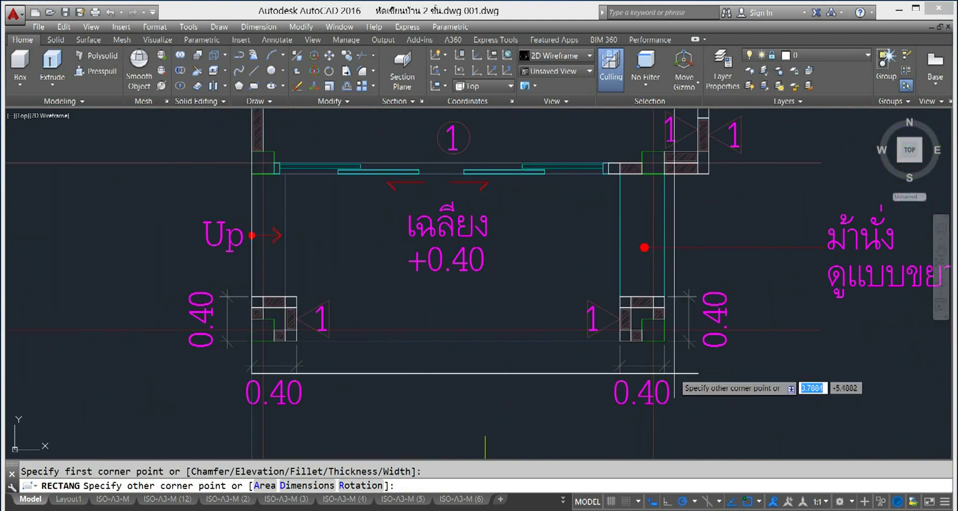
pyautogui.moveTo(778, 170); pyautogui.dragTo(728, 255, button='middle')
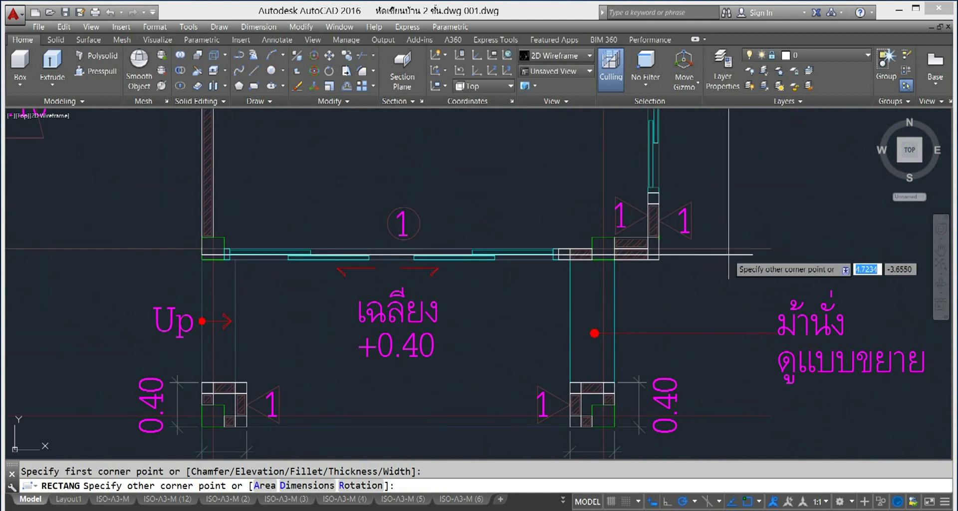
pyautogui.scroll(4, 649, 258)
pyautogui.scroll(2, 645, 258)
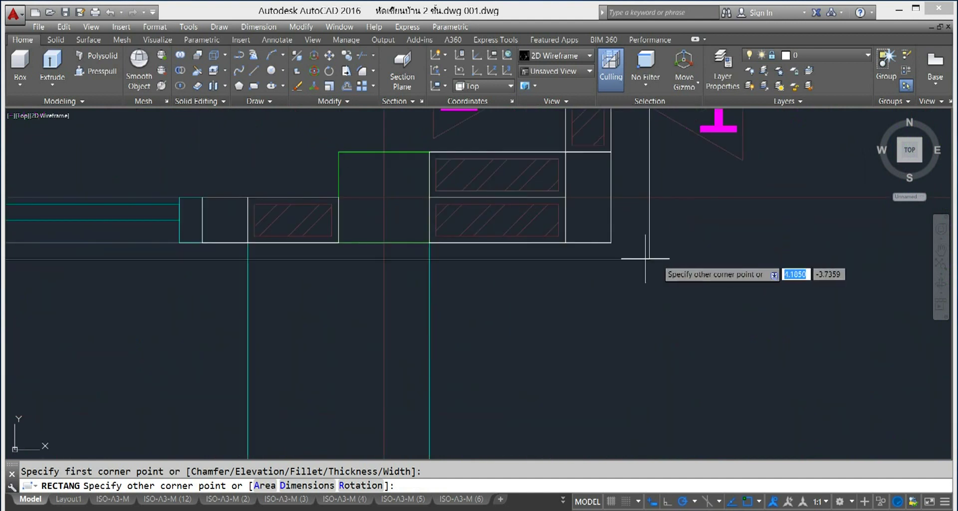
pyautogui.click(610, 243)
pyautogui.scroll(-3, 611, 255)
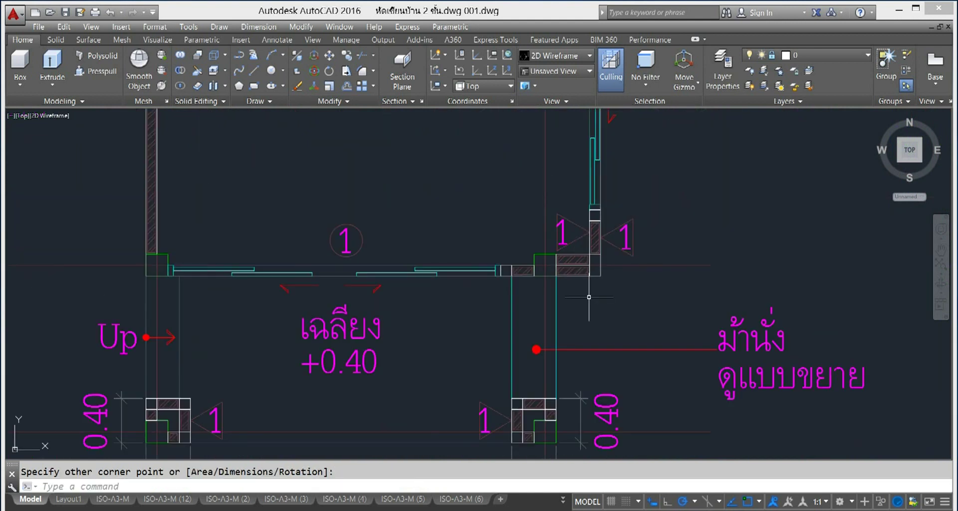
pyautogui.scroll(-2, 624, 299)
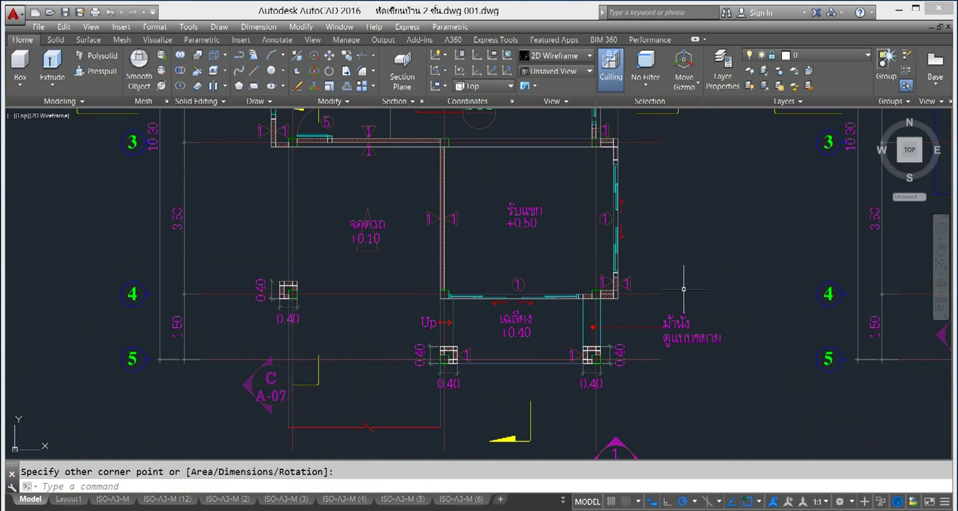
pyautogui.scroll(-3, 675, 249)
pyautogui.scroll(1, 706, 261)
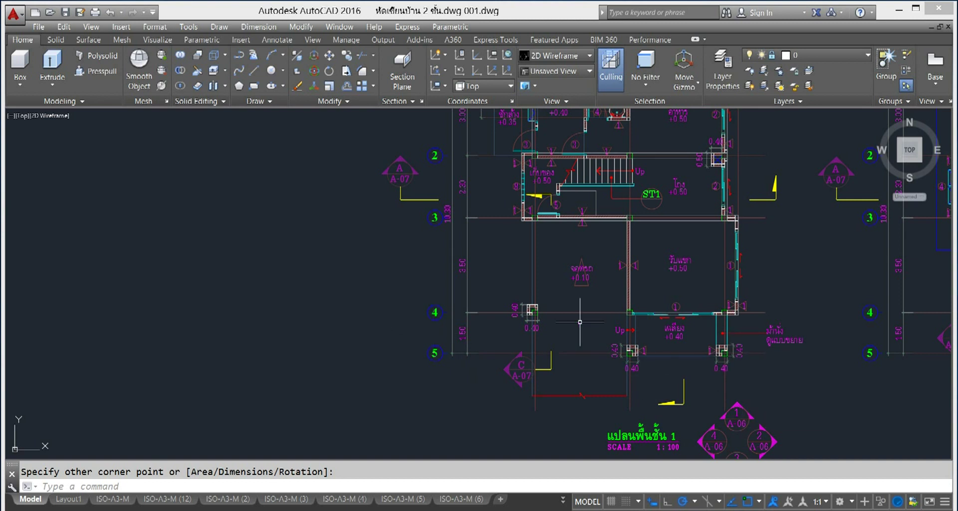
pyautogui.rightClick(225, 284)
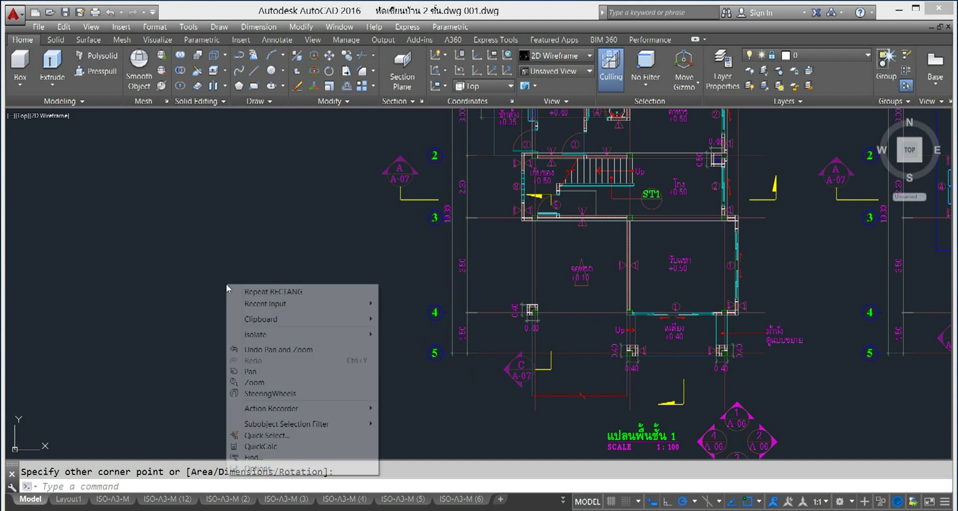
# - Start another rectangle with its first corner at the จอดรถ parking room's wall corner
pyautogui.click(276, 292)
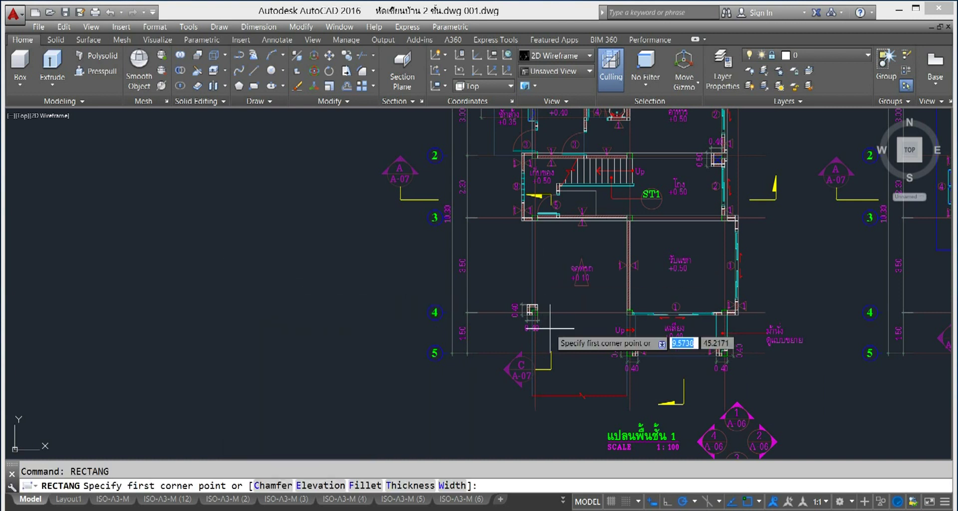
pyautogui.scroll(4, 519, 267)
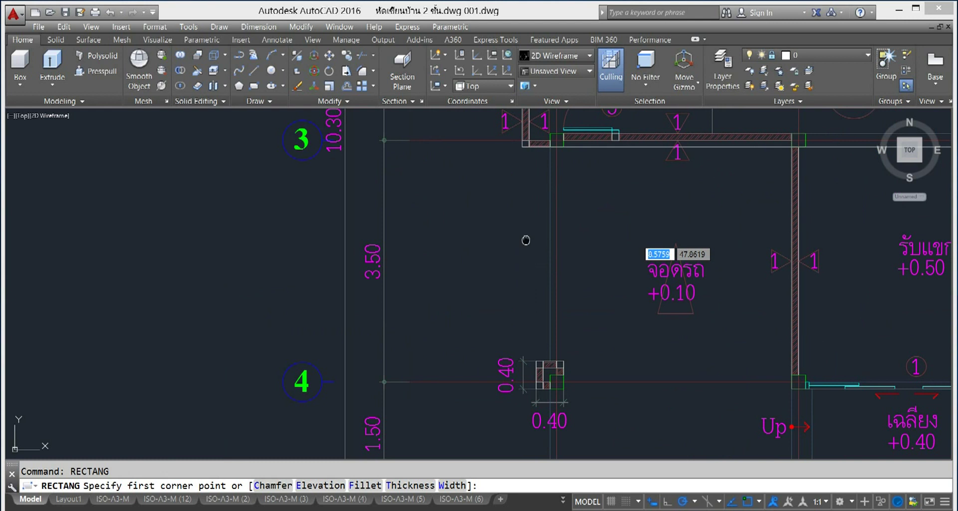
pyautogui.moveTo(524, 239); pyautogui.dragTo(423, 358, button='middle')
pyautogui.scroll(2, 449, 324)
pyautogui.scroll(3, 464, 295)
pyautogui.scroll(3, 380, 191)
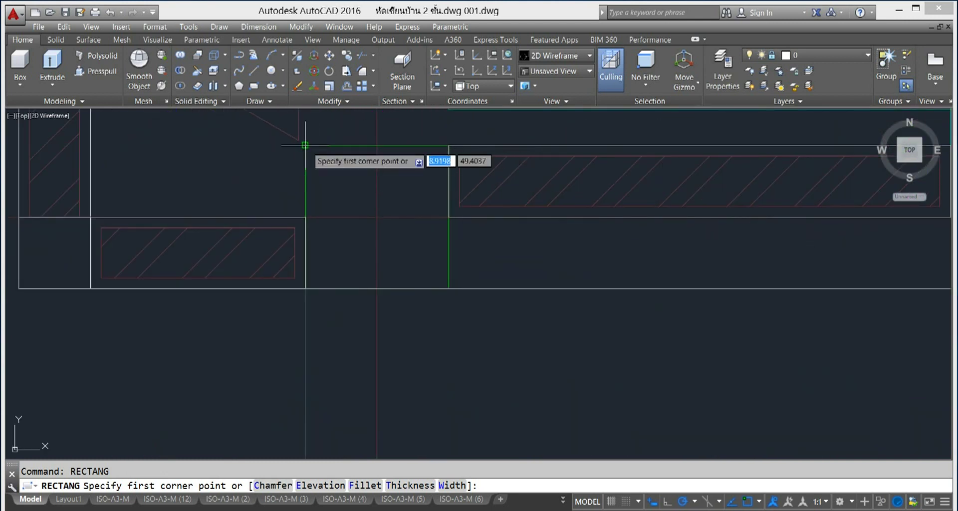
pyautogui.scroll(2, 304, 145)
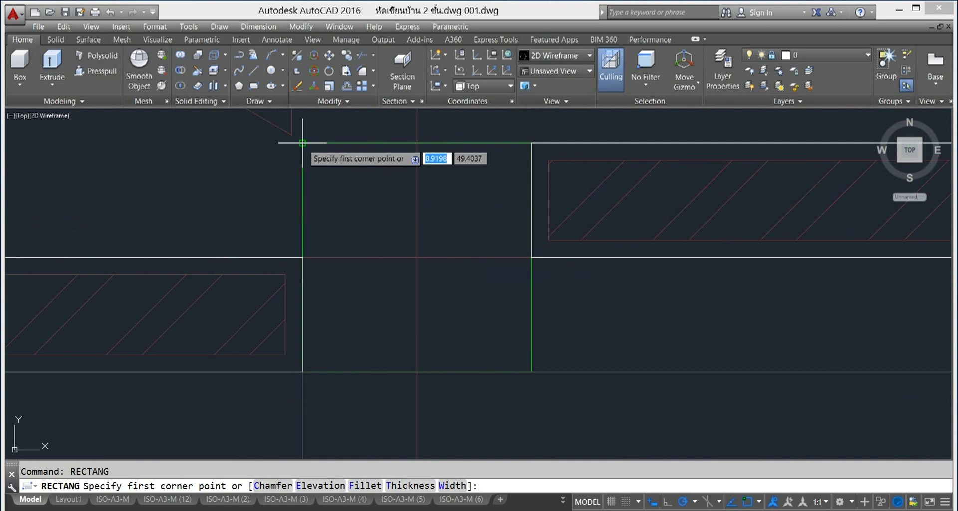
pyautogui.click(303, 143)
# - Set the rectangle's opposite corner at the column corner on grid line 5
pyautogui.scroll(-2, 598, 439)
pyautogui.scroll(-2, 658, 428)
pyautogui.scroll(-1, 632, 424)
pyautogui.moveTo(632, 409); pyautogui.dragTo(734, 415, button='middle')
pyautogui.scroll(-2, 718, 394)
pyautogui.scroll(-1, 767, 395)
pyautogui.scroll(-3, 599, 224)
pyautogui.scroll(-4, 672, 288)
pyautogui.scroll(2, 701, 370)
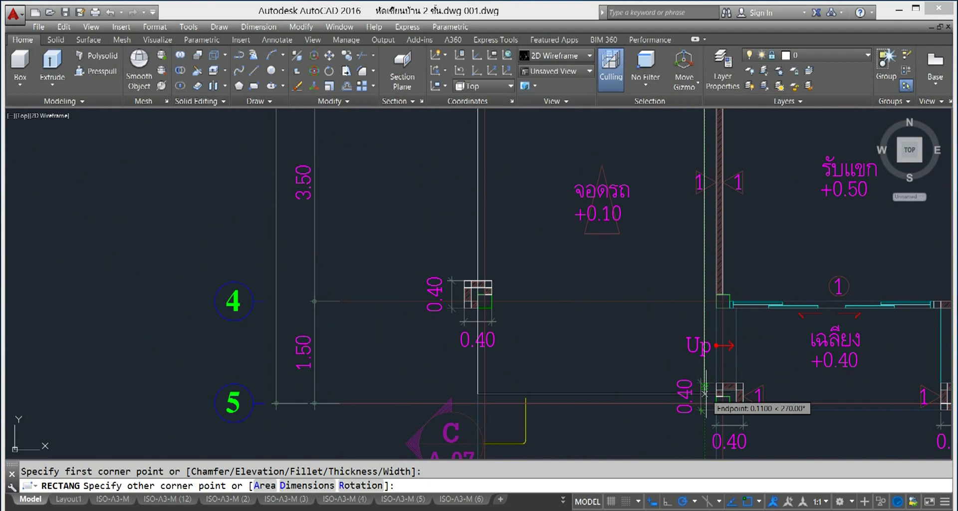
pyautogui.moveTo(704, 393); pyautogui.dragTo(657, 286, button='middle')
pyautogui.scroll(2, 683, 368)
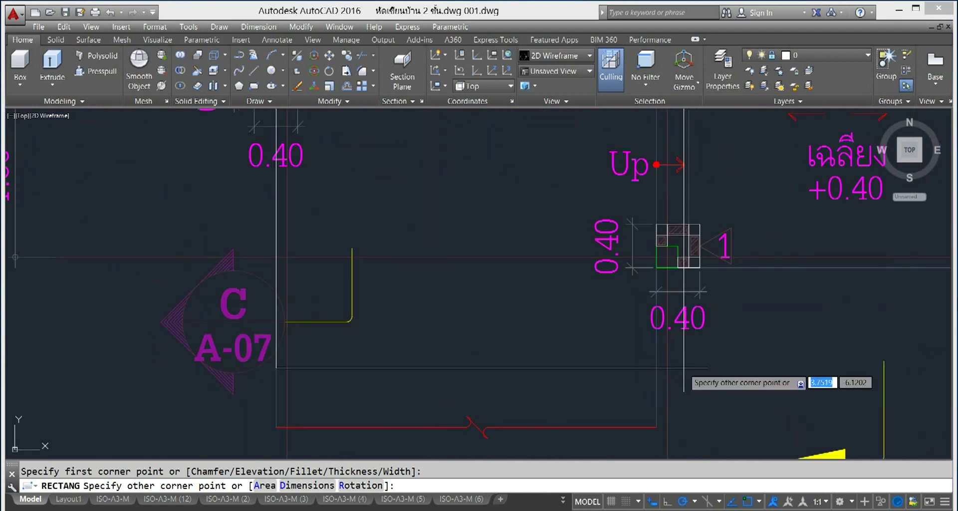
pyautogui.scroll(2, 684, 367)
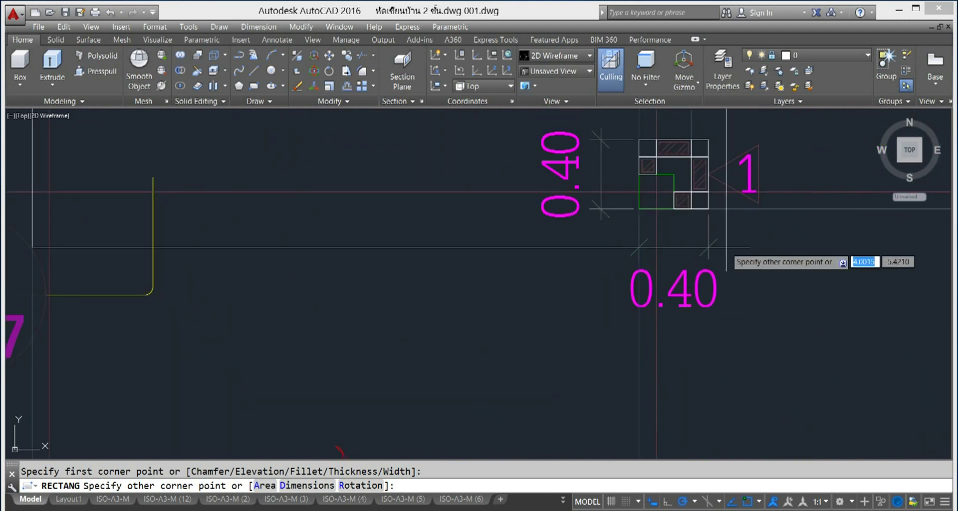
pyautogui.click(639, 209)
pyautogui.scroll(-2, 605, 363)
pyautogui.scroll(-2, 606, 363)
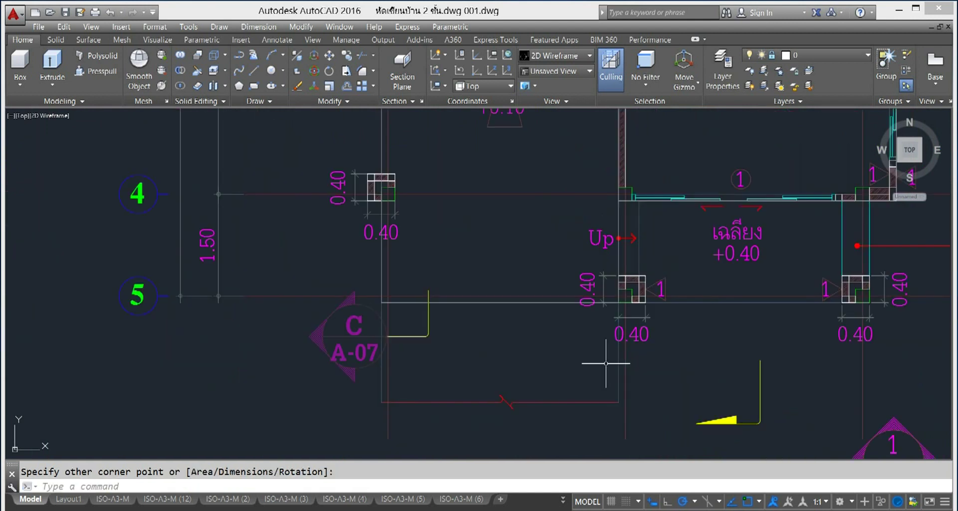
pyautogui.moveTo(694, 369); pyautogui.dragTo(507, 343, button='middle')
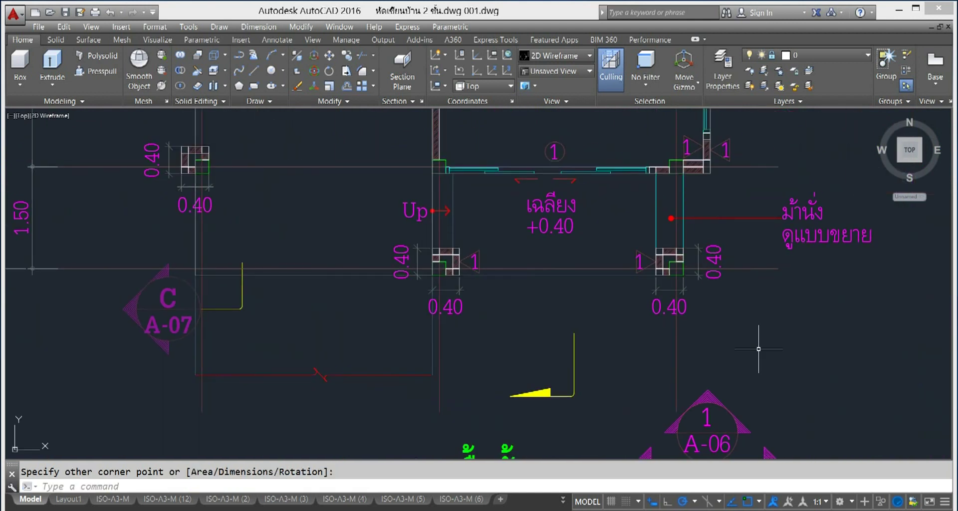
# - Repeat RECTANG, snapping corners from the veranda (+0.40) wall corner to the right-hand column corner
pyautogui.rightClick(761, 160)
pyautogui.click(827, 167)
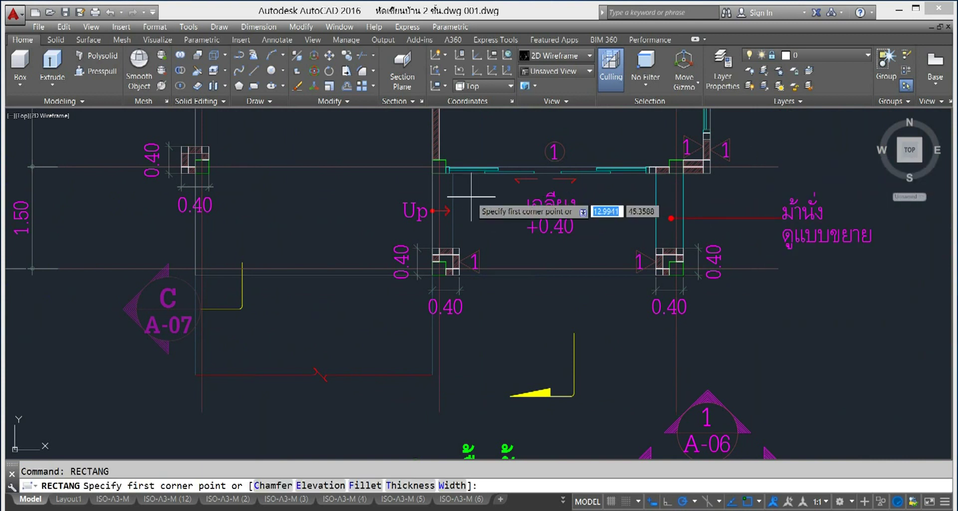
pyautogui.scroll(2, 471, 196)
pyautogui.scroll(2, 469, 207)
pyautogui.moveTo(419, 174); pyautogui.dragTo(415, 363, button='middle')
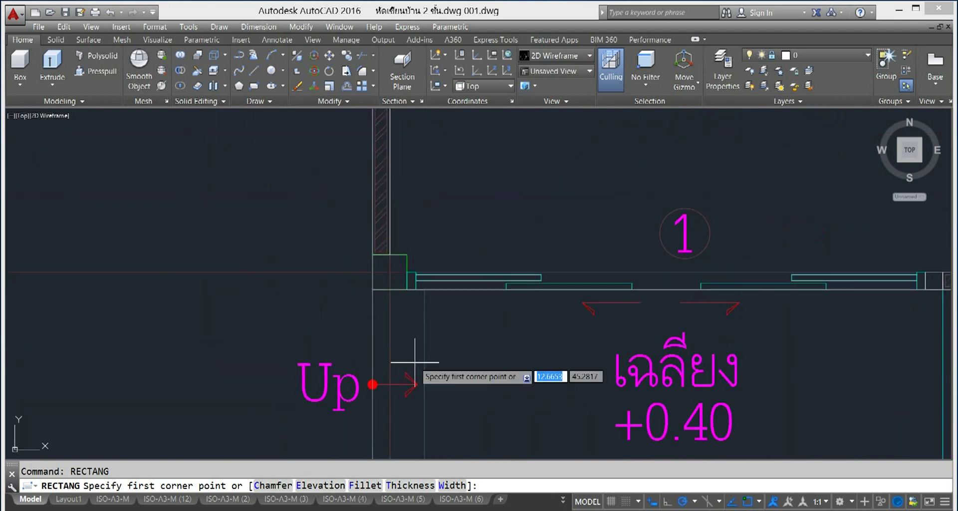
pyautogui.scroll(2, 379, 299)
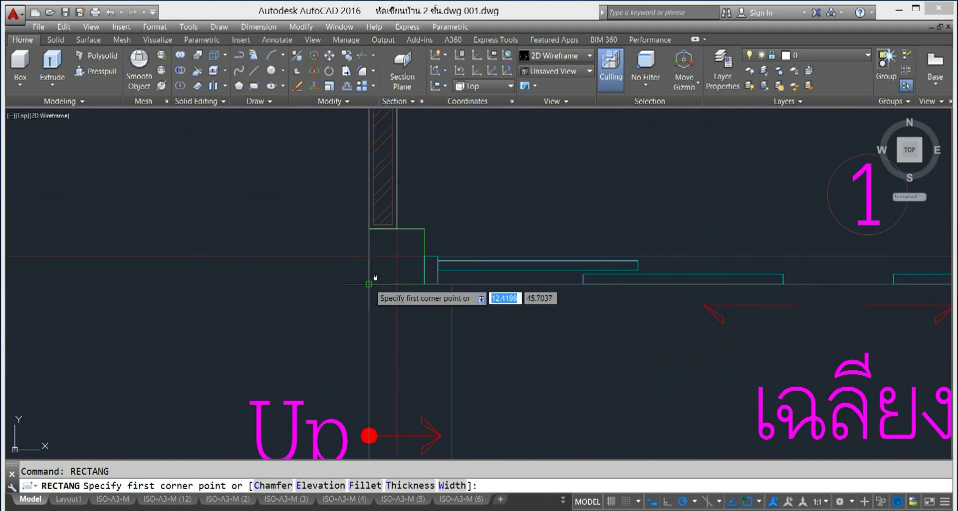
pyautogui.click(368, 283)
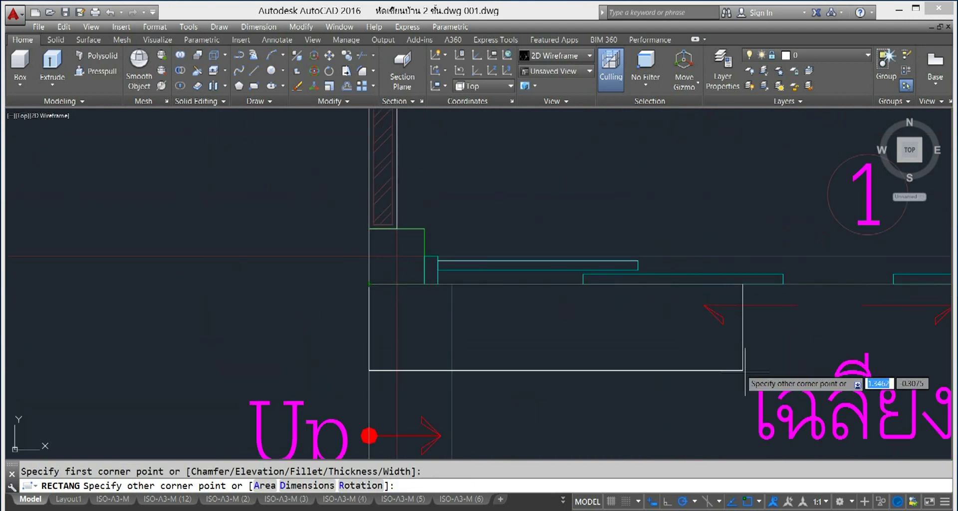
pyautogui.scroll(-2, 748, 384)
pyautogui.moveTo(751, 374); pyautogui.dragTo(577, 216, button='middle')
pyautogui.scroll(-2, 823, 327)
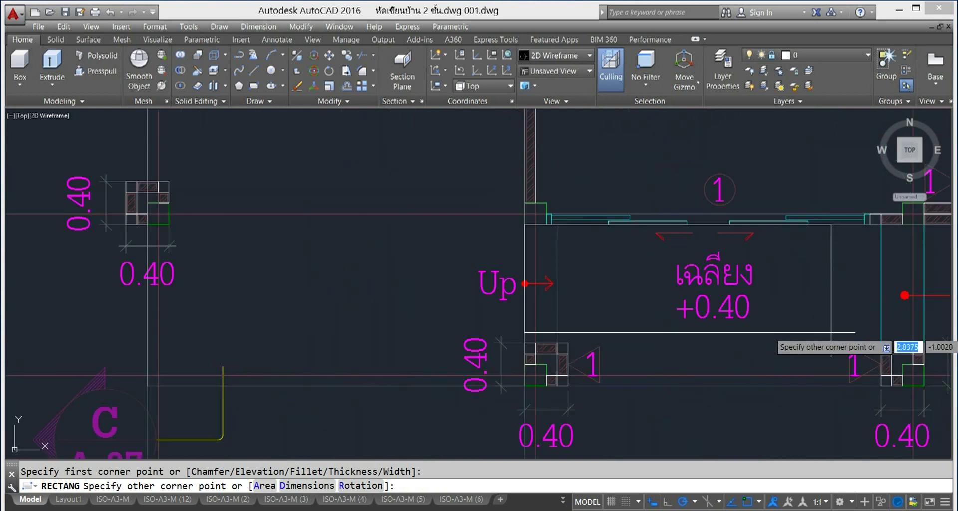
pyautogui.moveTo(823, 327); pyautogui.dragTo(715, 265, button='middle')
pyautogui.scroll(2, 828, 319)
pyautogui.scroll(2, 830, 338)
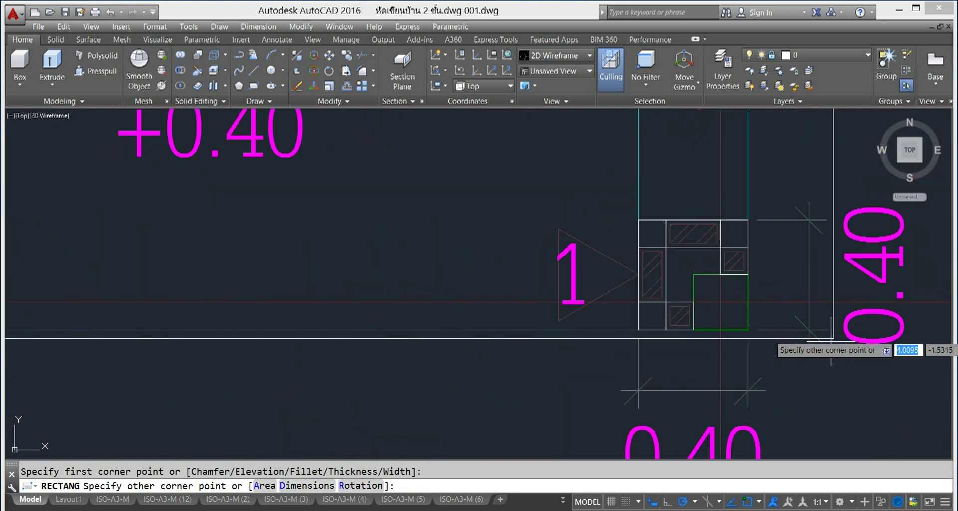
pyautogui.click(748, 328)
# - Close the rectangle at the wall corner around the kitchen, bathroom and dining rooms
pyautogui.scroll(-3, 748, 328)
pyautogui.scroll(-3, 748, 328)
pyautogui.moveTo(568, 349)
pyautogui.mouseDown(button='middle')
pyautogui.moveTo(756, 377)
pyautogui.moveTo(764, 322)
pyautogui.mouseUp(button='middle')
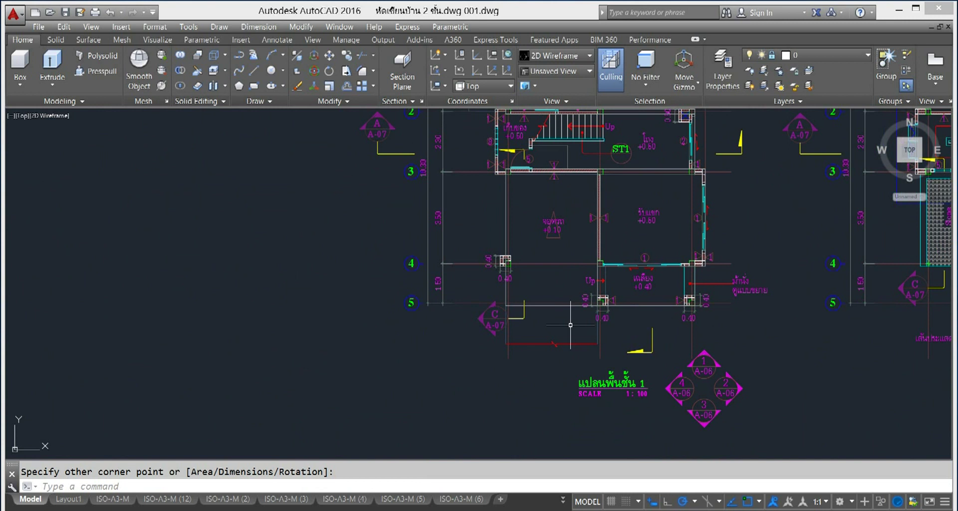
pyautogui.scroll(2, 496, 231)
pyautogui.scroll(-5, 514, 278)
pyautogui.scroll(1, 523, 315)
pyautogui.scroll(2, 522, 315)
pyautogui.scroll(2, 522, 315)
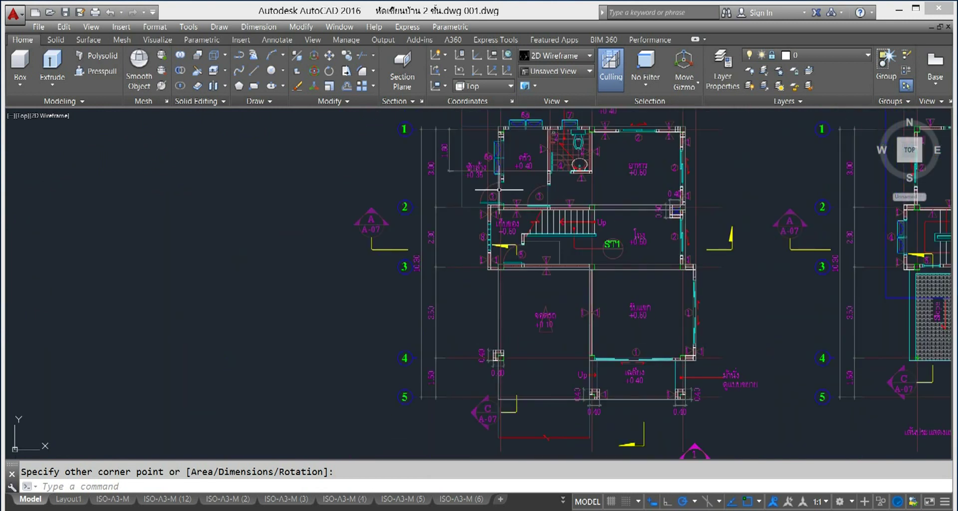
pyautogui.scroll(4, 578, 211)
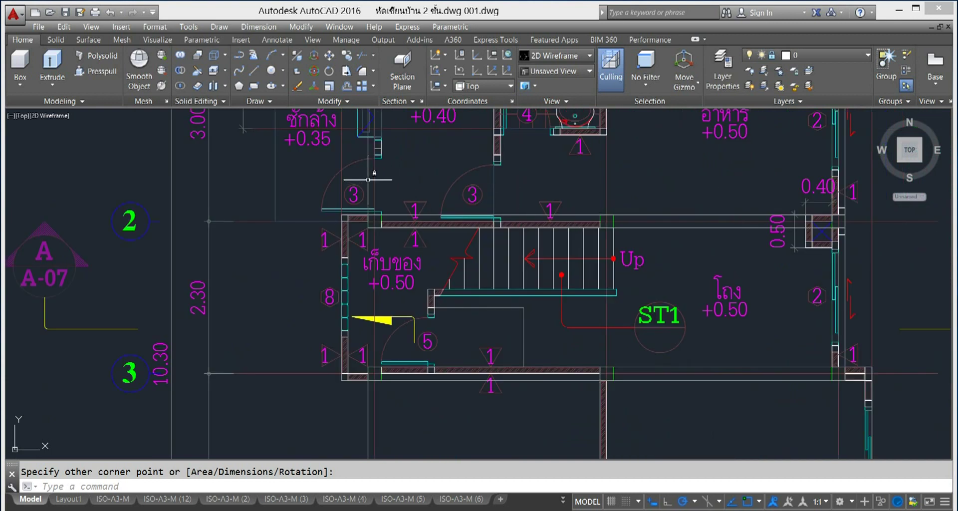
pyautogui.scroll(-2, 414, 314)
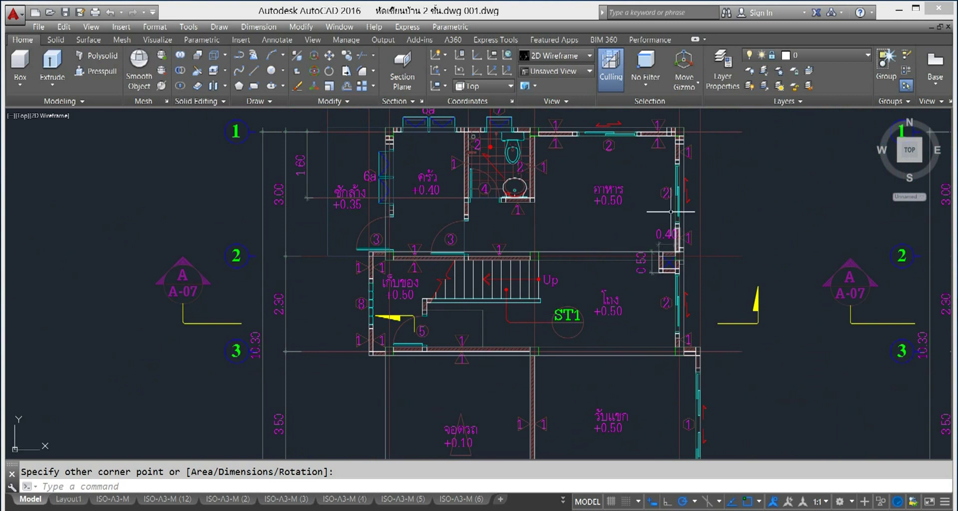
pyautogui.scroll(2, 657, 229)
pyautogui.scroll(2, 657, 229)
pyautogui.scroll(-1, 657, 234)
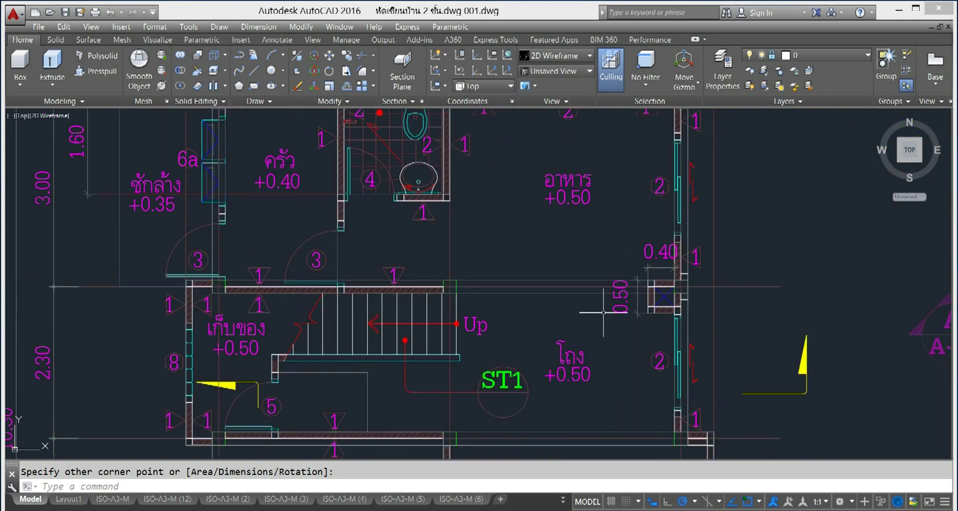
pyautogui.scroll(-1, 603, 312)
pyautogui.moveTo(541, 318); pyautogui.dragTo(589, 346, button='middle')
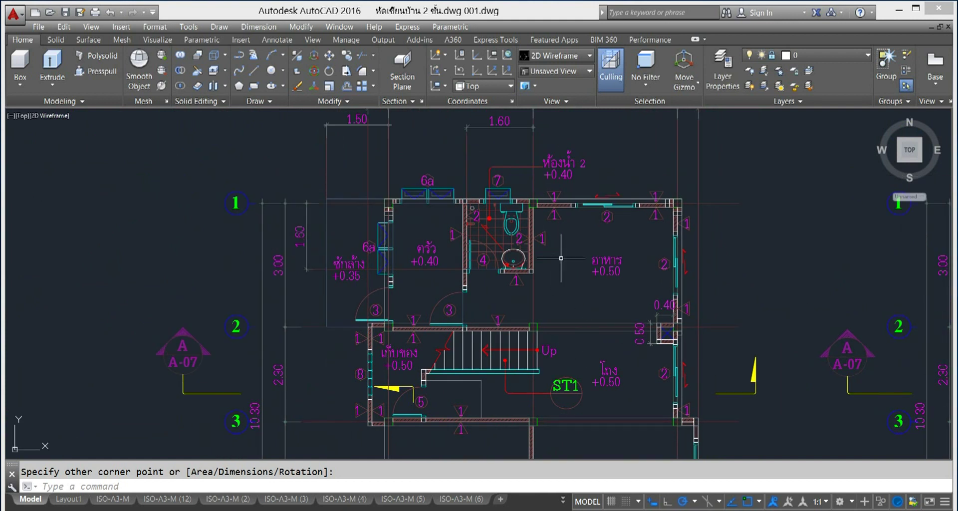
pyautogui.scroll(1, 561, 258)
pyautogui.scroll(1, 564, 247)
pyautogui.scroll(-2, 567, 244)
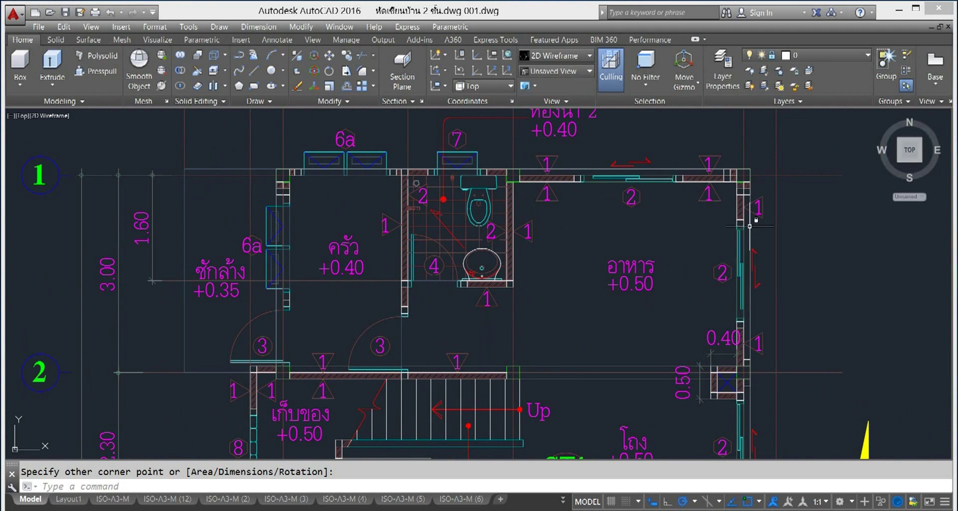
pyautogui.scroll(-2, 284, 280)
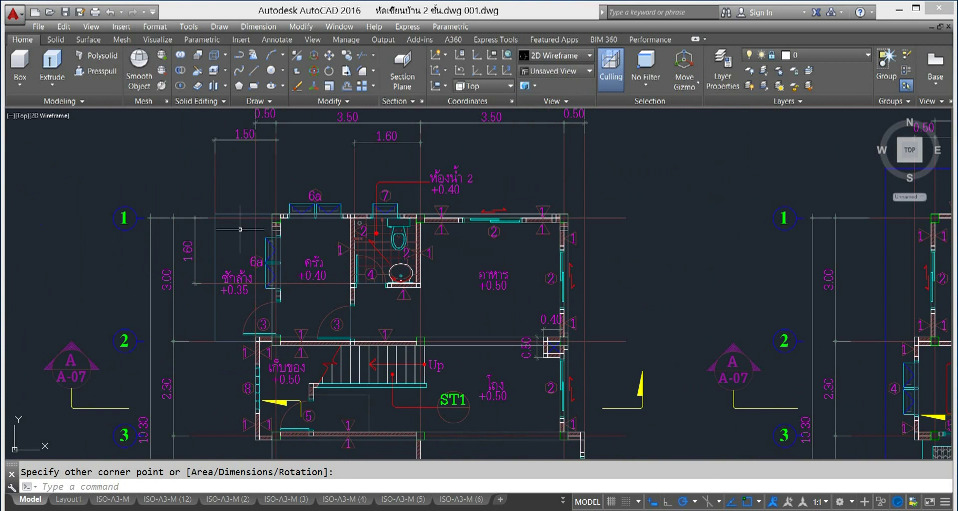
pyautogui.scroll(5, 253, 228)
pyautogui.scroll(-3, 457, 264)
pyautogui.scroll(5, 457, 264)
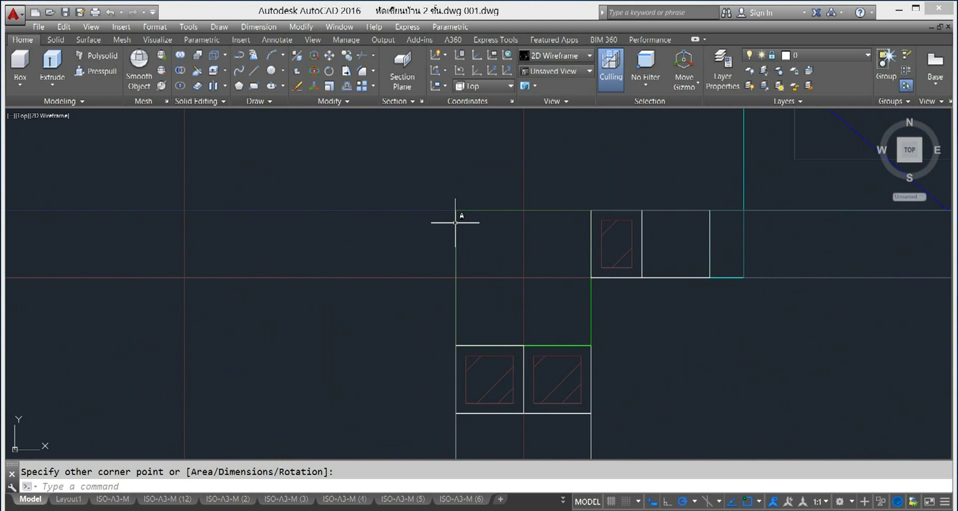
pyautogui.click(455, 223)
pyautogui.scroll(-2, 455, 220)
pyautogui.scroll(-2, 458, 217)
pyautogui.scroll(-1, 534, 399)
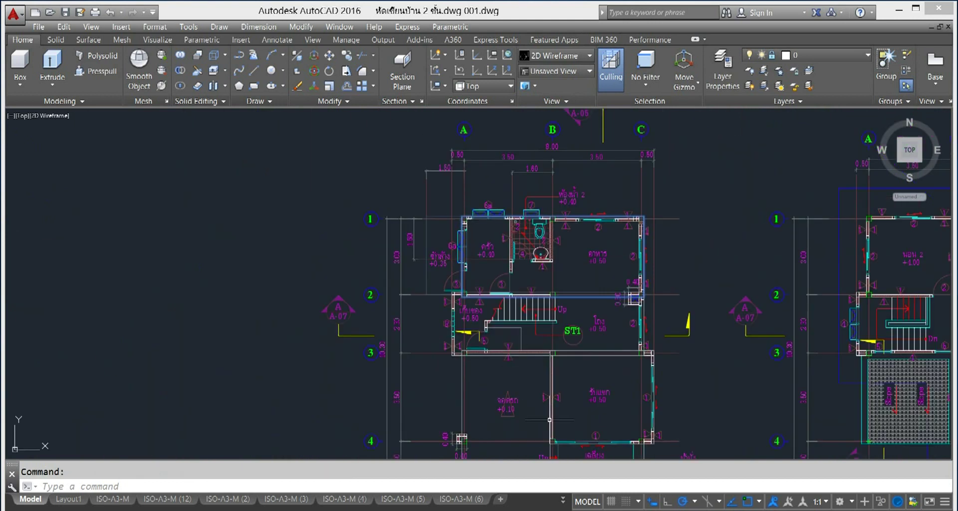
# - Window-select the traced room outlines across grid lines 3 to 5 and copy them to the clipboard
pyautogui.scroll(5, 457, 312)
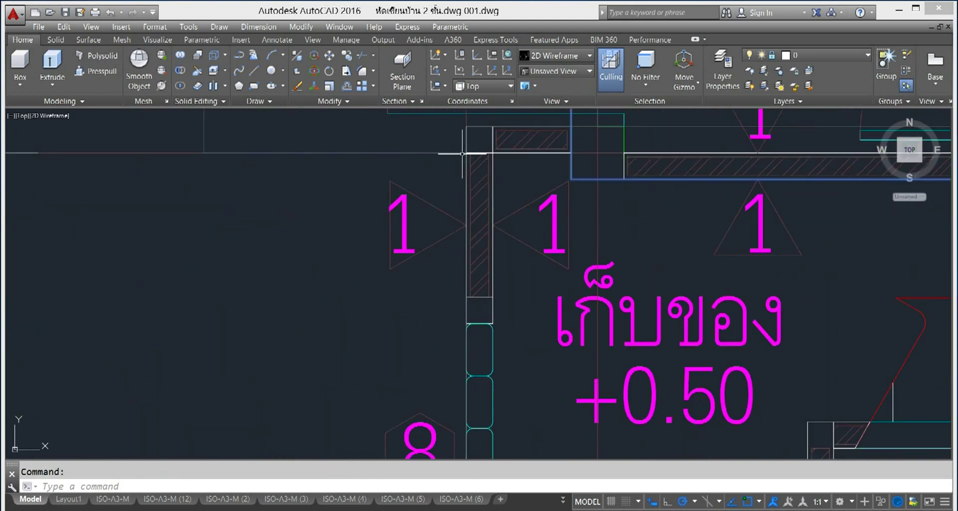
pyautogui.scroll(-4, 465, 137)
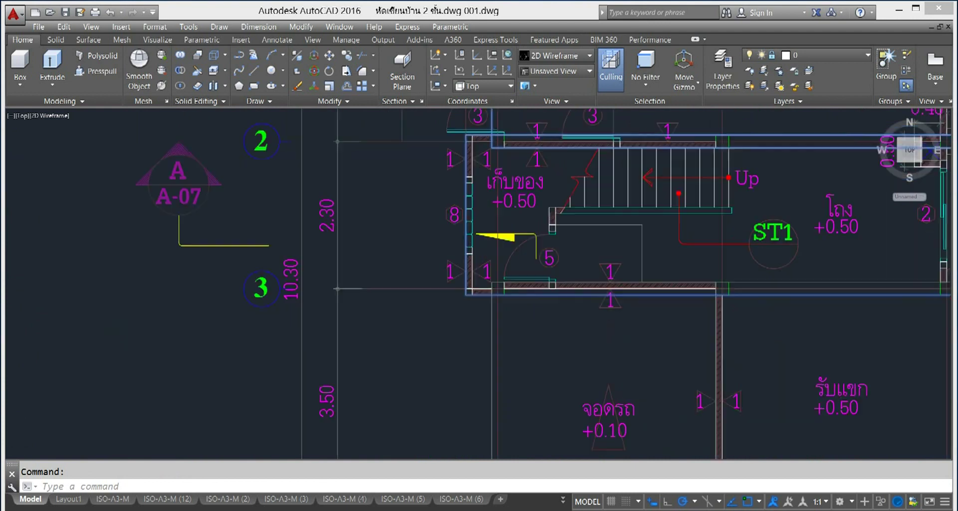
pyautogui.scroll(-1, 464, 137)
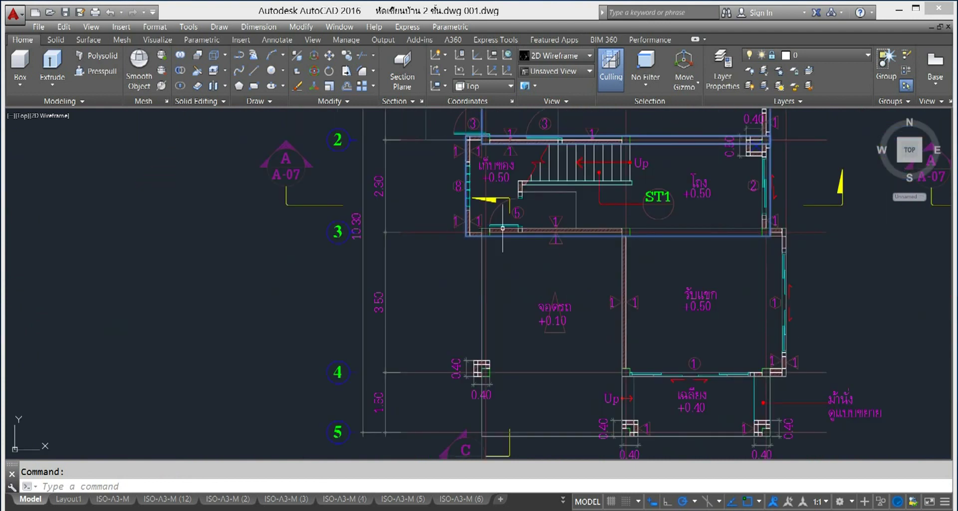
pyautogui.scroll(10, 496, 222)
pyautogui.click(365, 408)
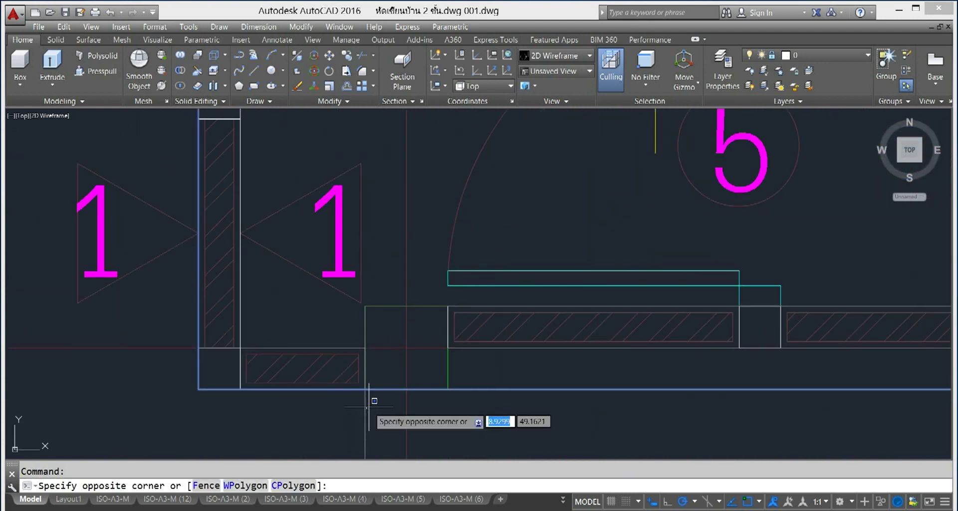
pyautogui.scroll(-10, 483, 310)
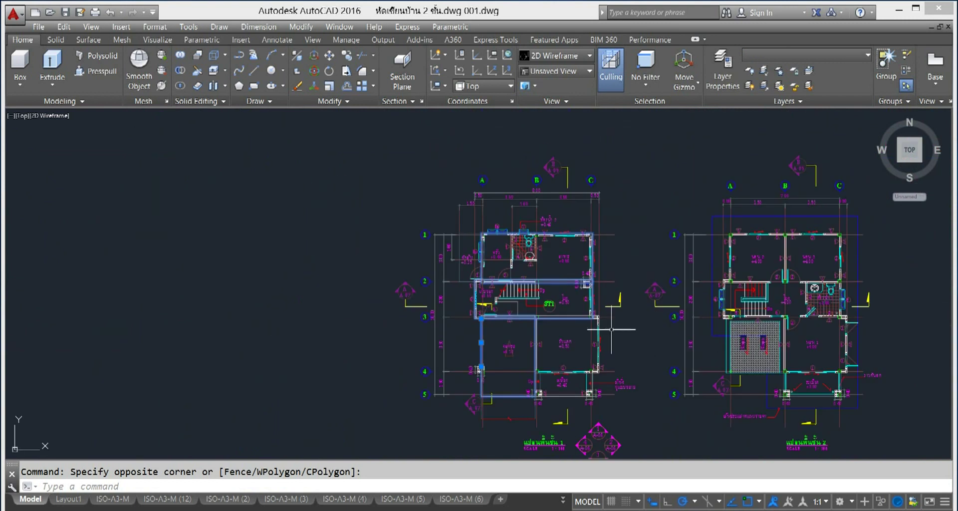
pyautogui.scroll(4, 539, 339)
pyautogui.moveTo(523, 385); pyautogui.dragTo(543, 284, button='middle')
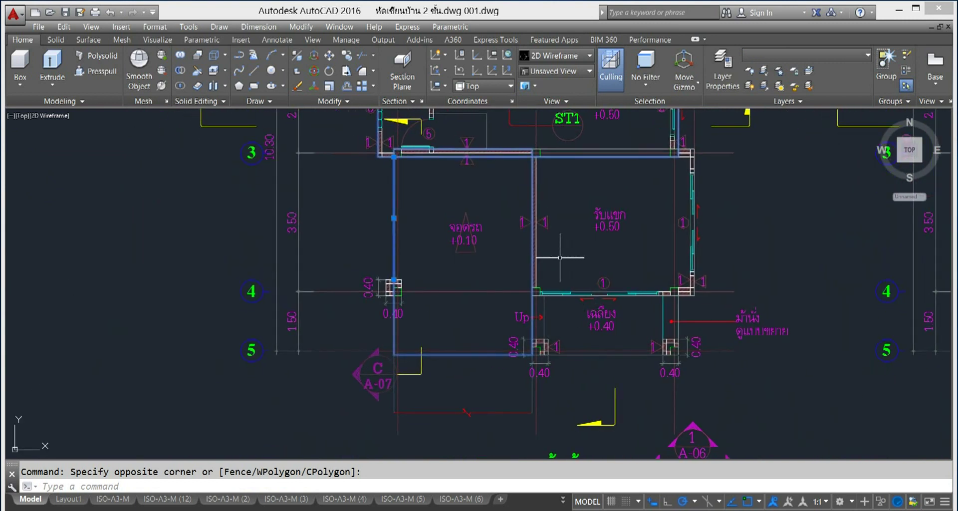
pyautogui.scroll(5, 556, 259)
pyautogui.scroll(-7, 534, 258)
pyautogui.scroll(8, 591, 288)
pyautogui.scroll(3, 606, 291)
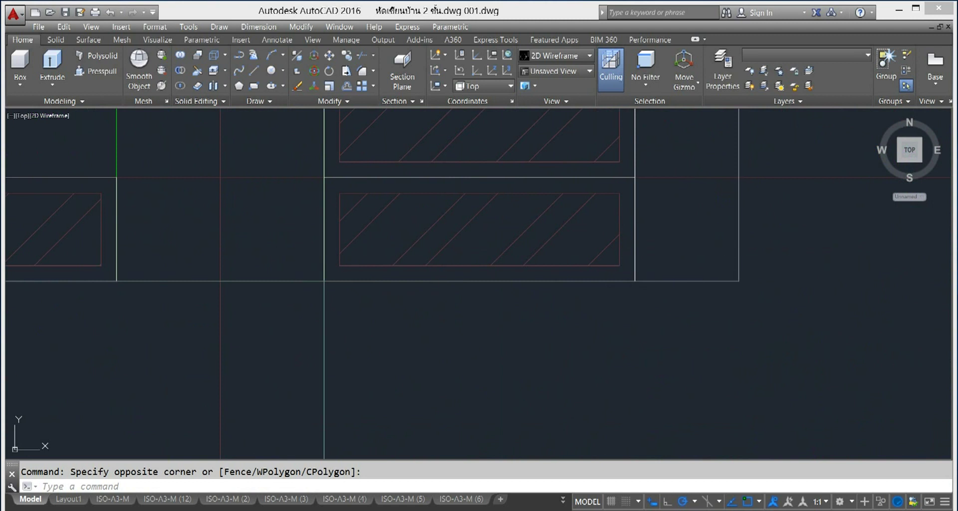
pyautogui.scroll(-4, 592, 350)
pyautogui.scroll(-2, 592, 350)
pyautogui.scroll(6, 592, 349)
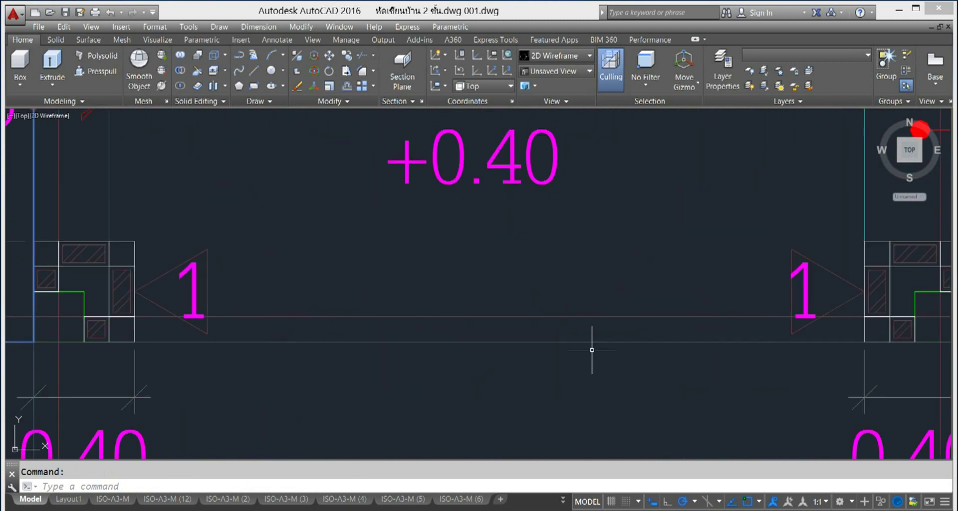
pyautogui.scroll(-4, 364, 357)
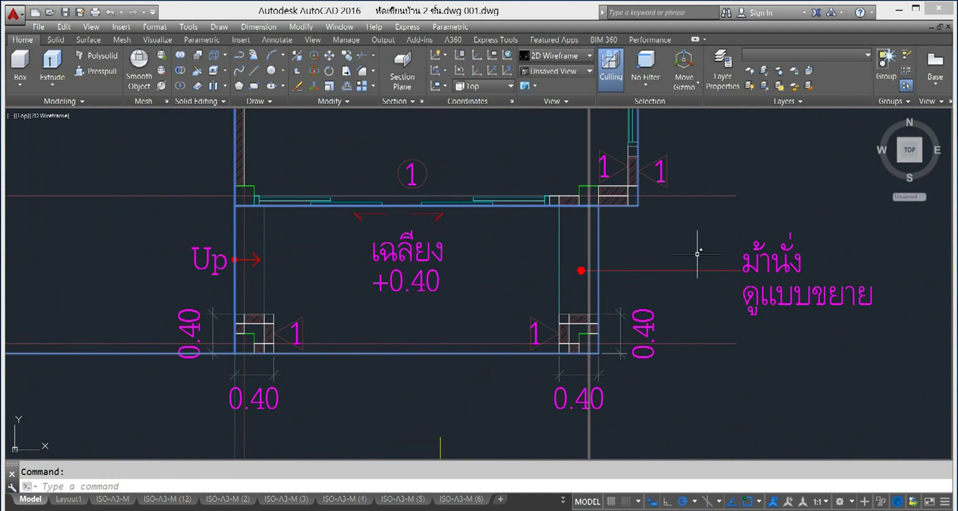
pyautogui.scroll(-3, 748, 279)
pyautogui.scroll(-3, 811, 297)
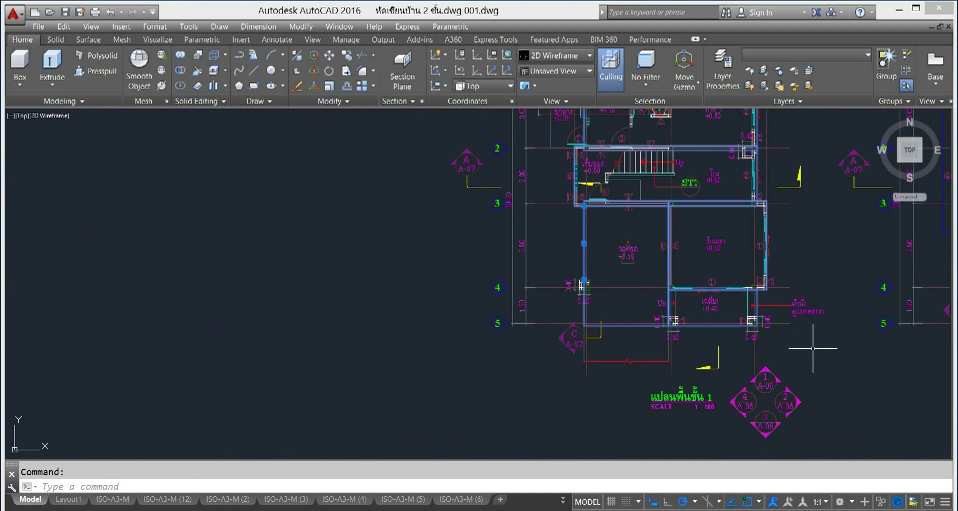
pyautogui.scroll(-2, 823, 331)
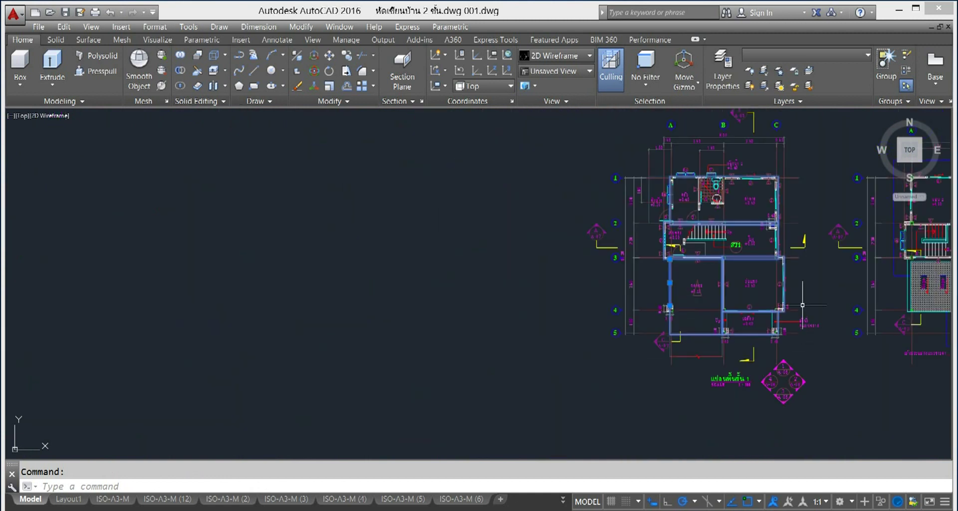
pyautogui.press('Delete')
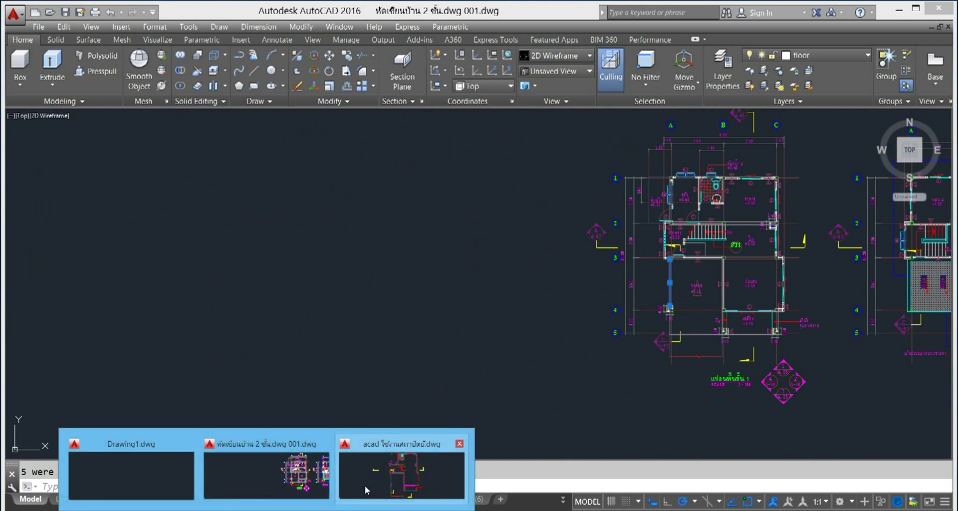
# - Paste the copied outline into the acad drawing, placed to the right of its existing plan
pyautogui.click(366, 491)
pyautogui.scroll(-3, 613, 391)
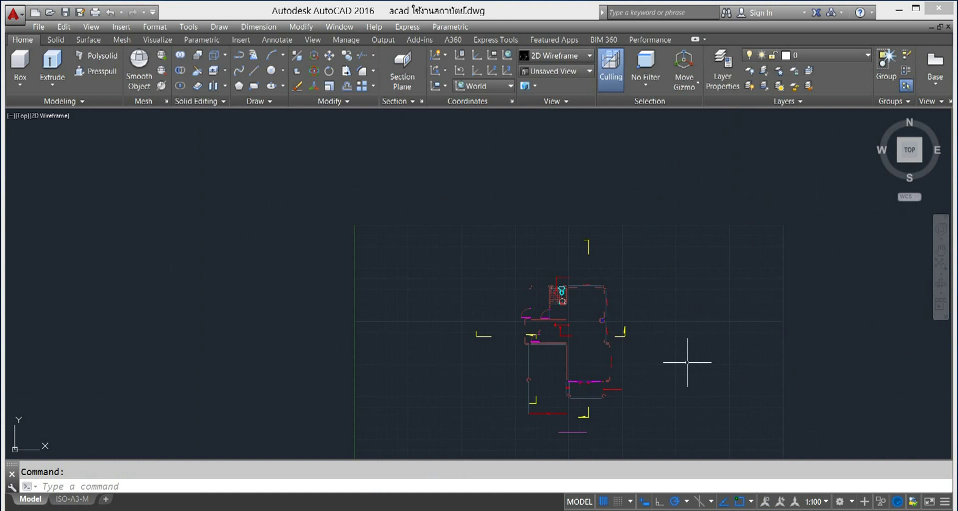
pyautogui.hotkey('ctrl', 'v')
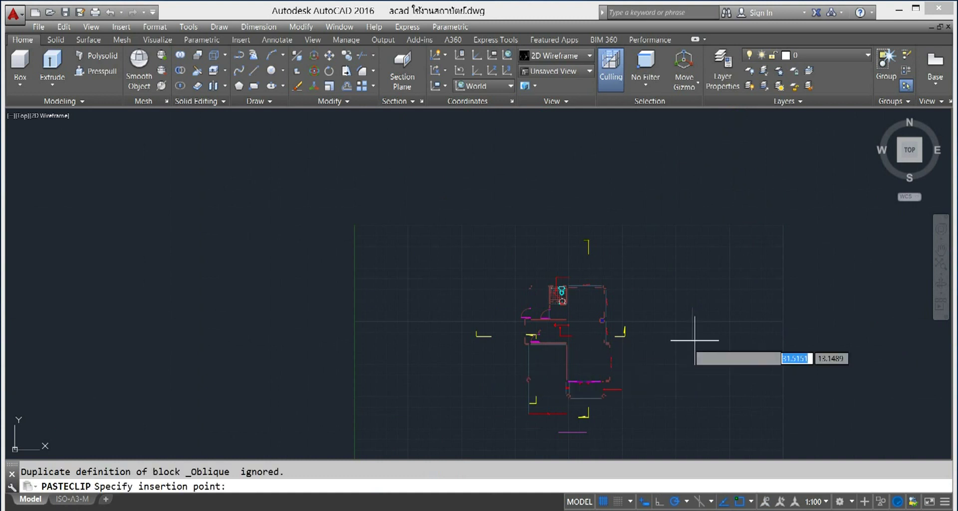
pyautogui.scroll(-2, 700, 305)
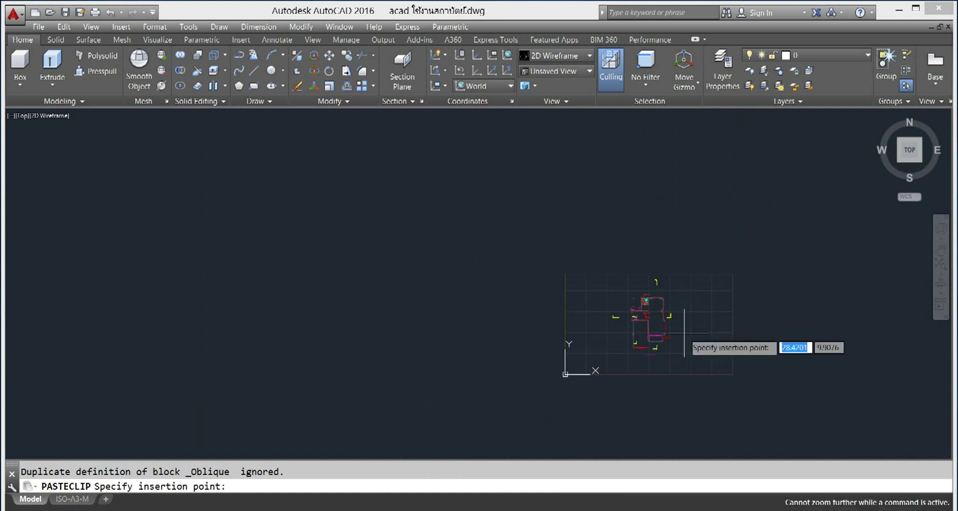
pyautogui.moveTo(694, 329); pyautogui.dragTo(703, 313, button='middle')
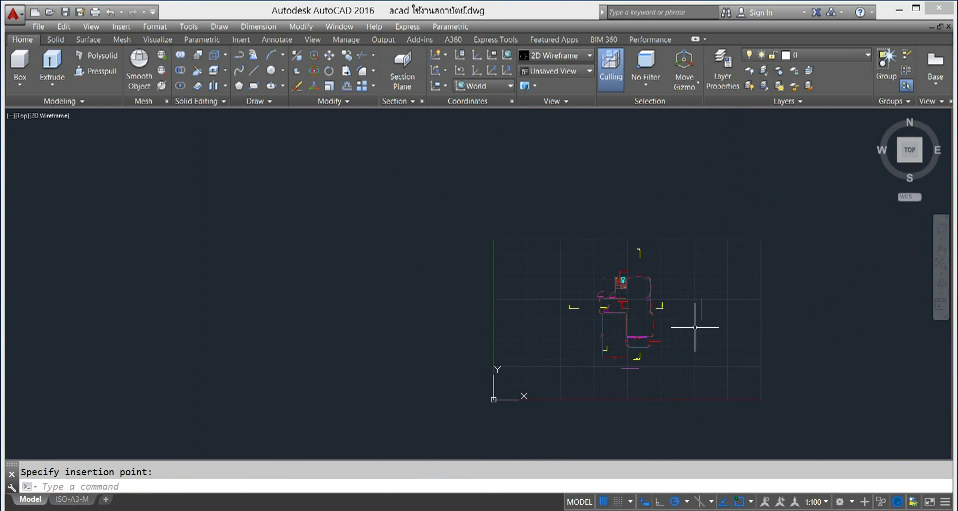
pyautogui.scroll(8, 698, 314)
pyautogui.scroll(2, 696, 310)
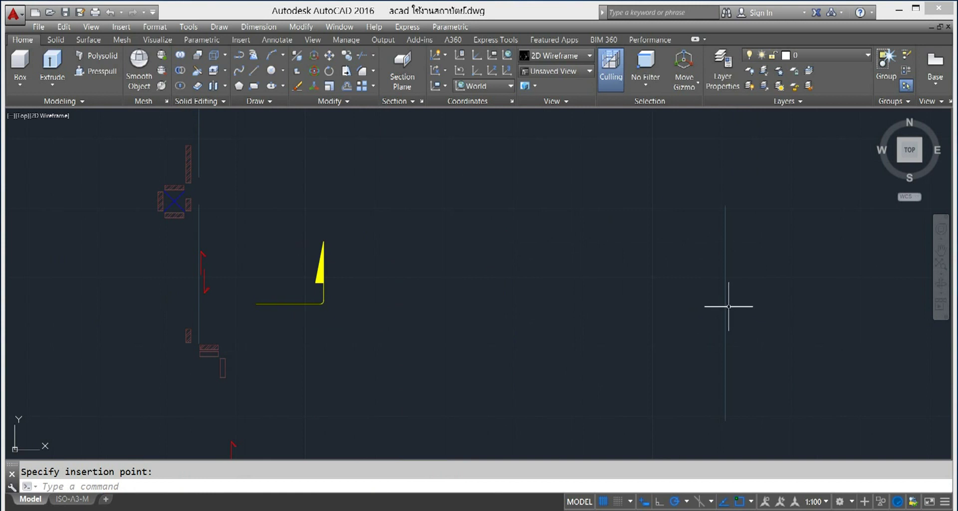
pyautogui.click(727, 301)
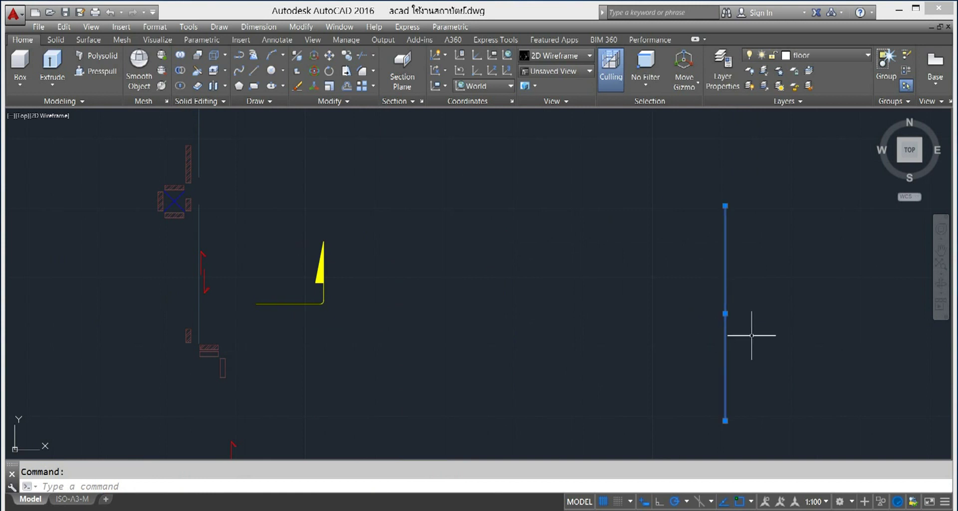
pyautogui.press('Escape')
pyautogui.scroll(-4, 600, 194)
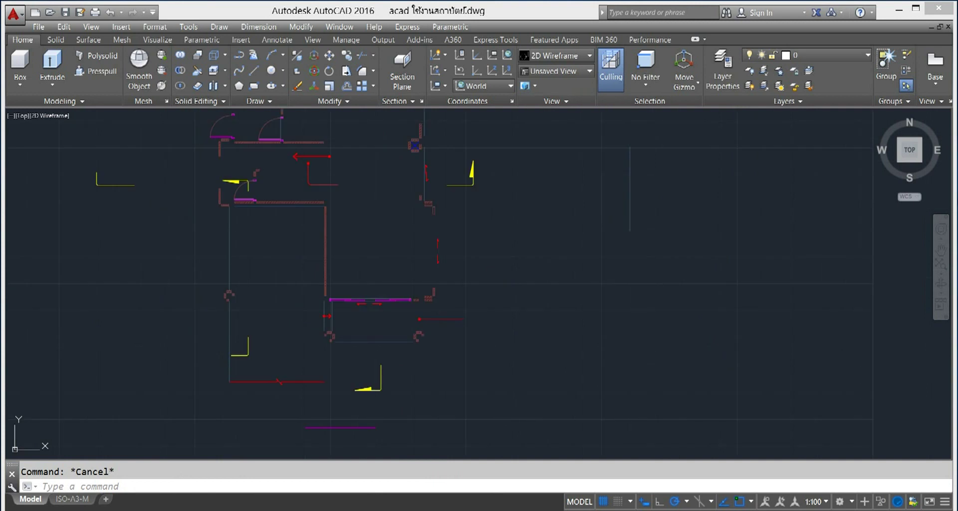
pyautogui.click(20, 117)
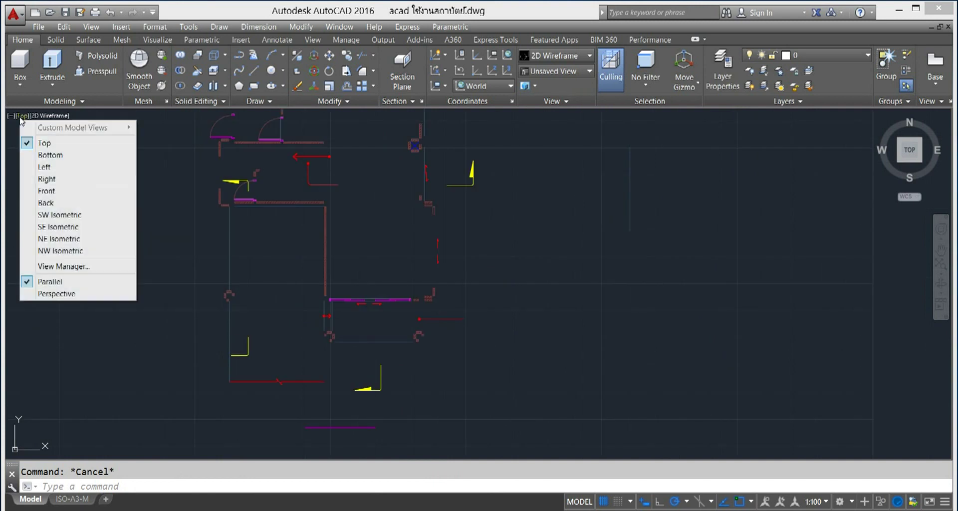
# - Inspect the pasted line in SE Isometric view, then return to the house plan drawing
pyautogui.click(61, 227)
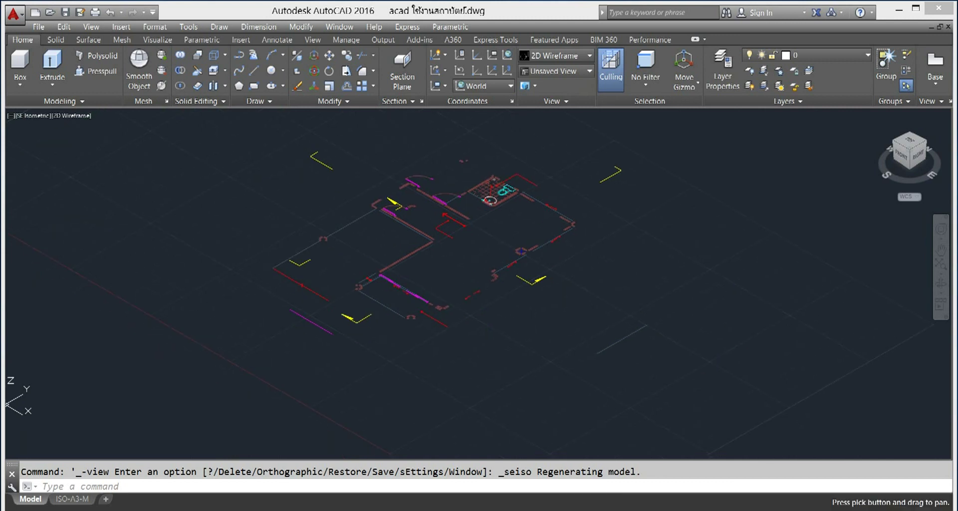
pyautogui.click(619, 320)
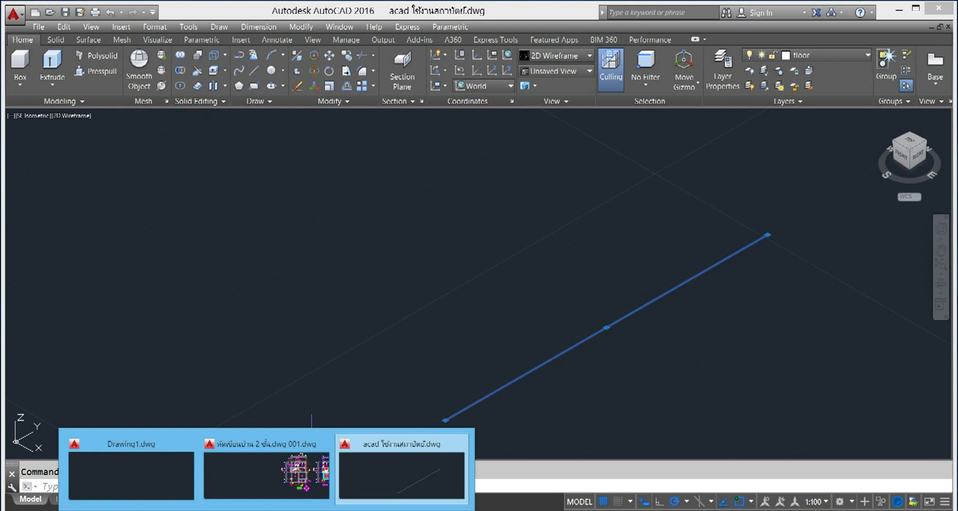
pyautogui.click(297, 474)
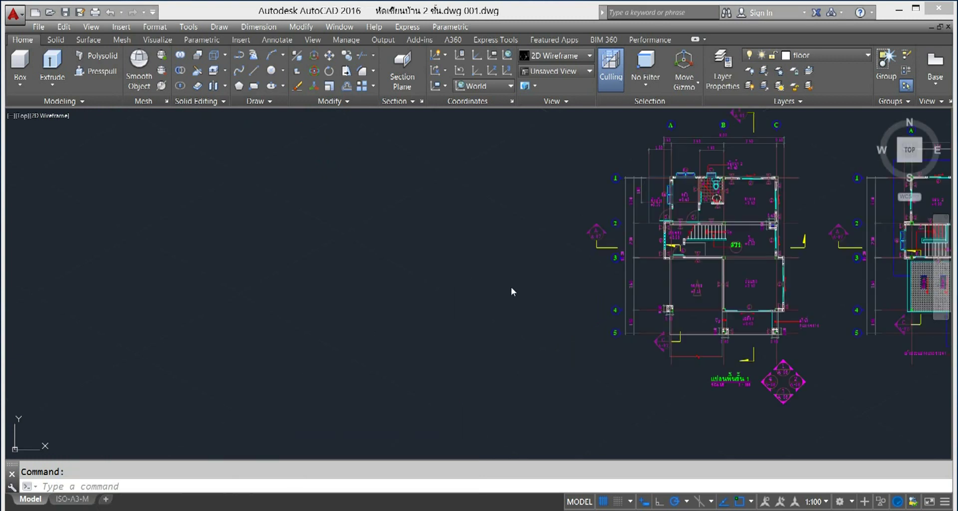
# - Copy the kitchen's room outline polyline and switch back to the acad drawing
pyautogui.scroll(5, 783, 173)
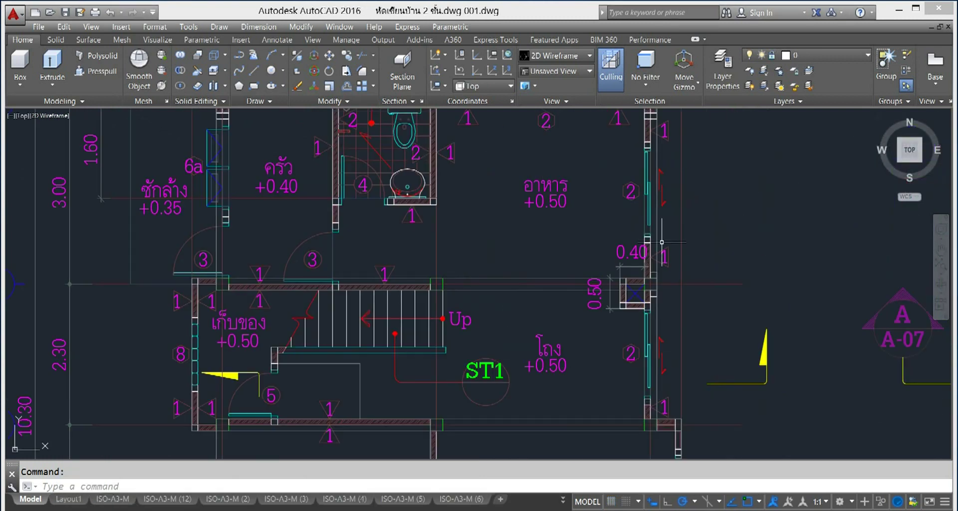
pyautogui.scroll(-4, 664, 242)
pyautogui.moveTo(664, 242); pyautogui.dragTo(512, 261, button='middle')
pyautogui.scroll(1, 512, 262)
pyautogui.scroll(4, 409, 253)
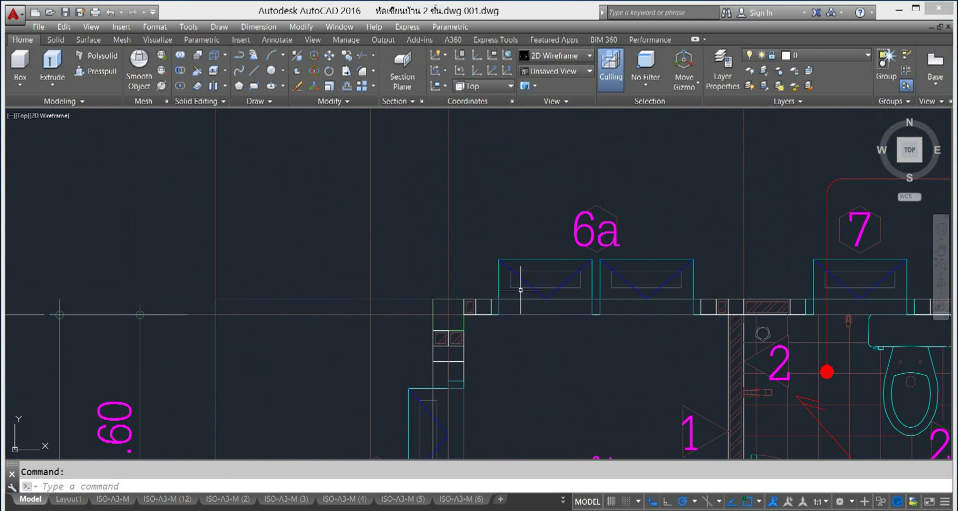
pyautogui.scroll(1, 409, 252)
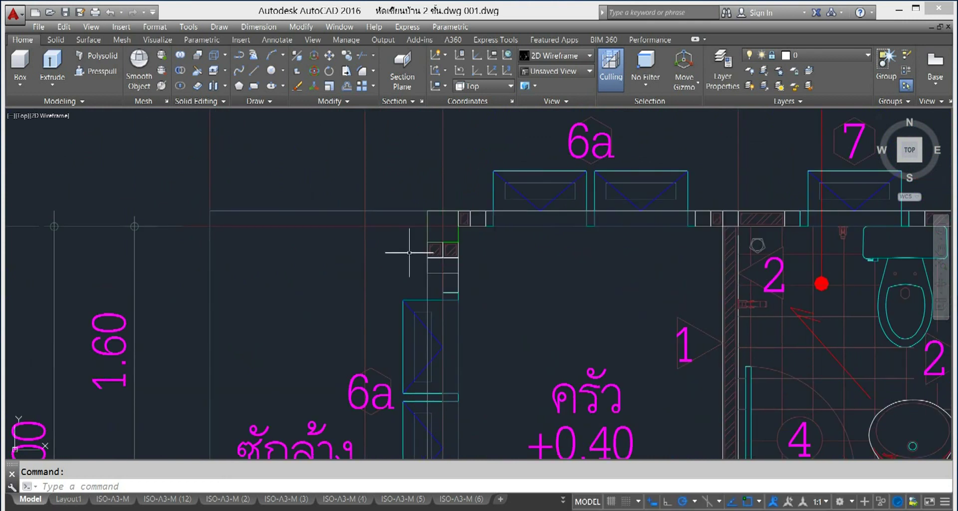
pyautogui.click(427, 230)
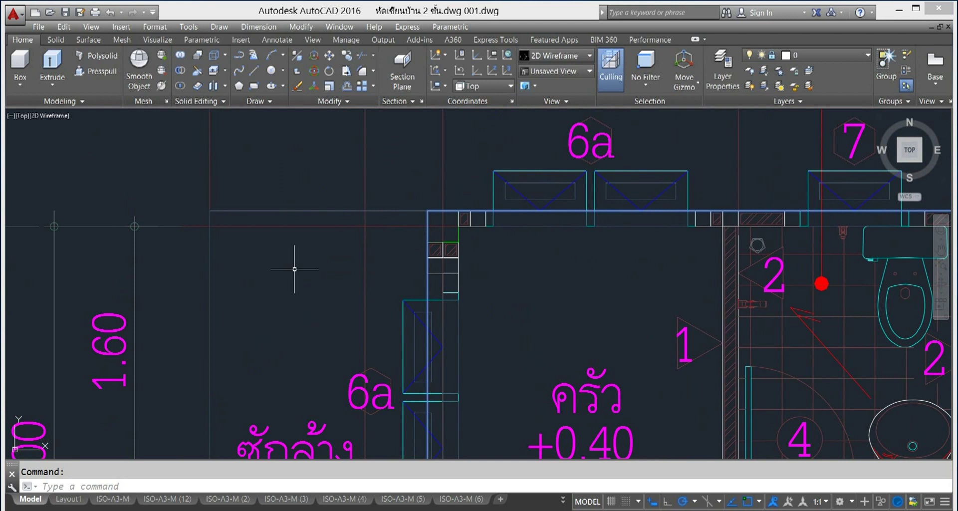
pyautogui.hotkey('ctrl', 'c')
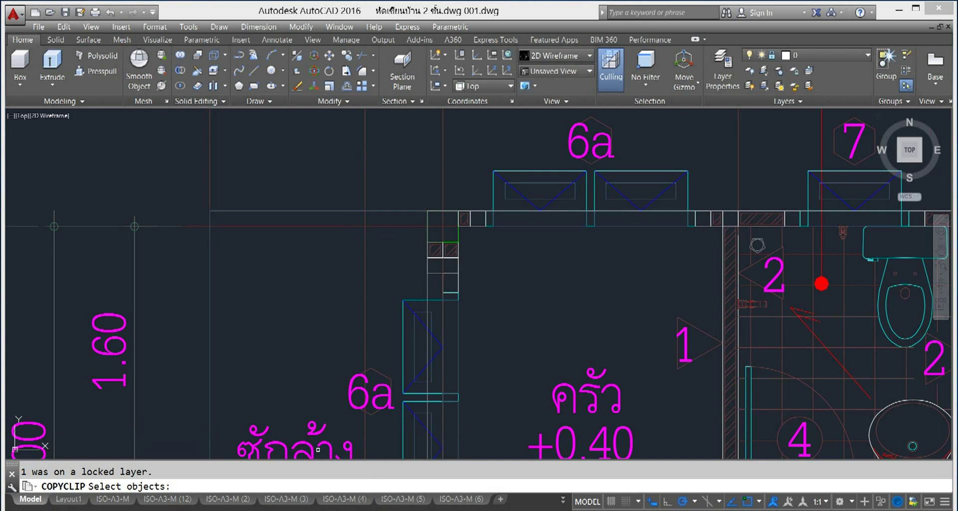
pyautogui.click(406, 478)
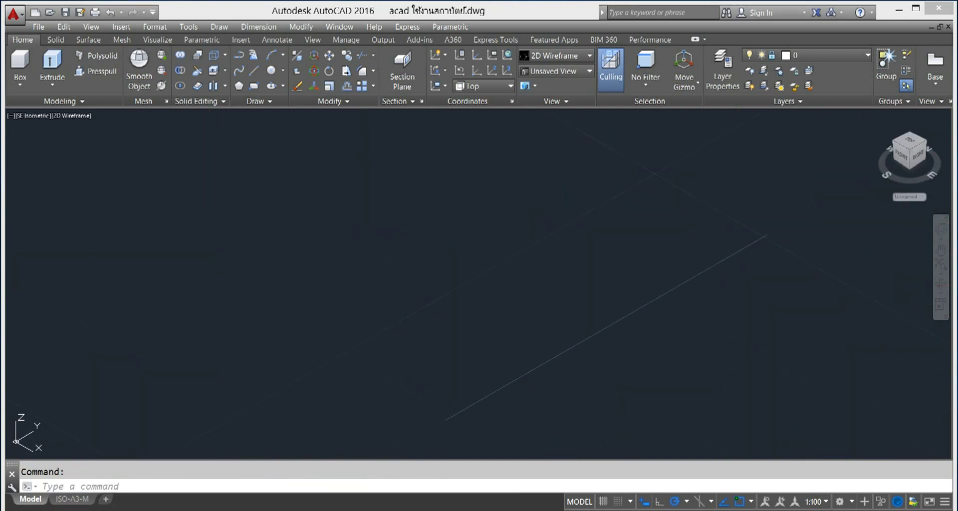
# - Paste the kitchen outline, erase both pasted lines, and return to the house plan
pyautogui.hotkey('ctrl', 'v')
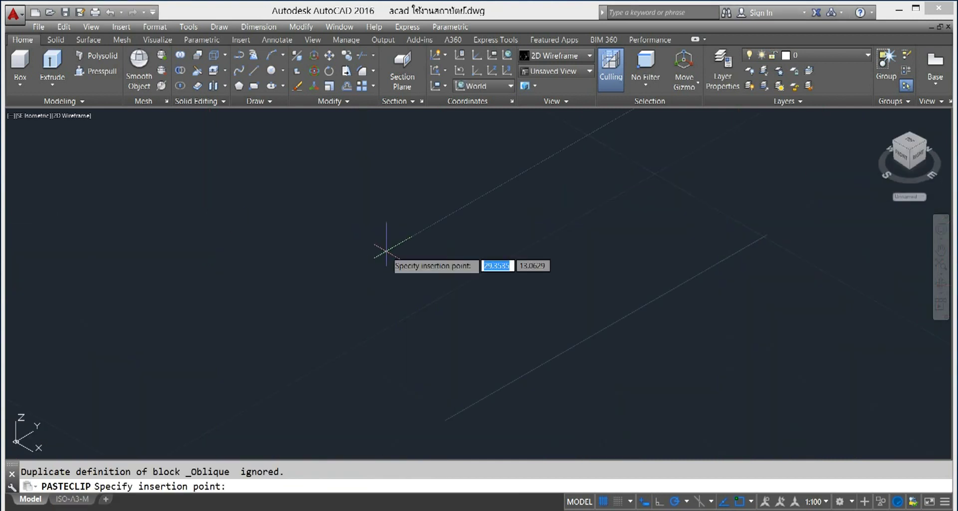
pyautogui.click(426, 300)
pyautogui.click(474, 209)
pyautogui.click(224, 424)
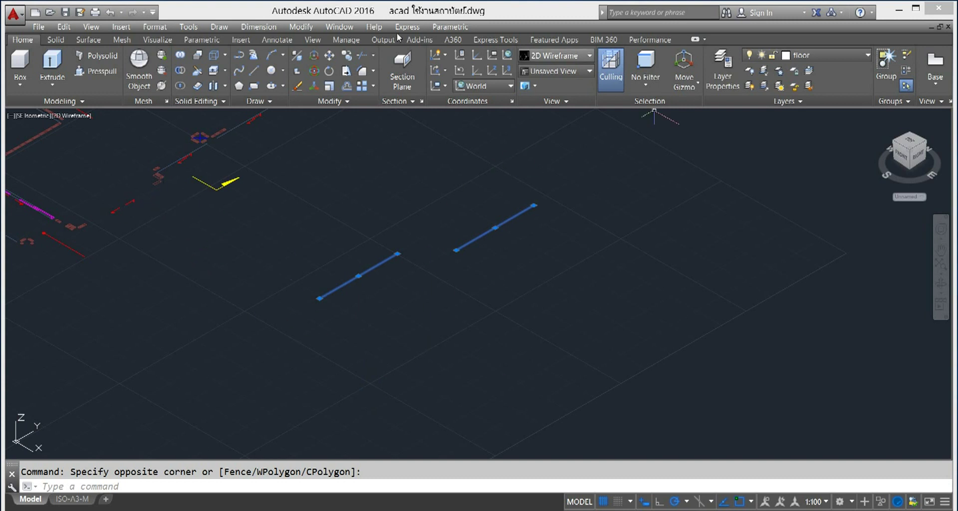
pyautogui.click(300, 88)
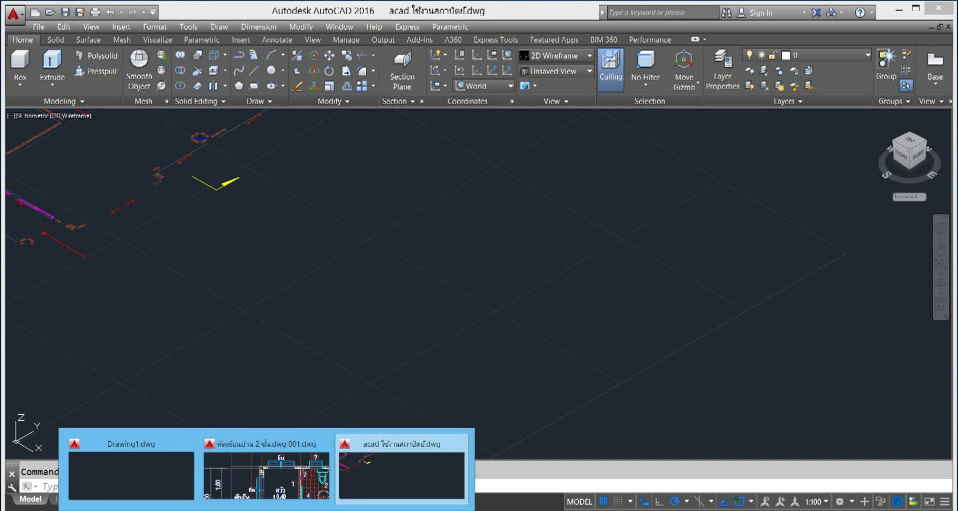
pyautogui.click(259, 466)
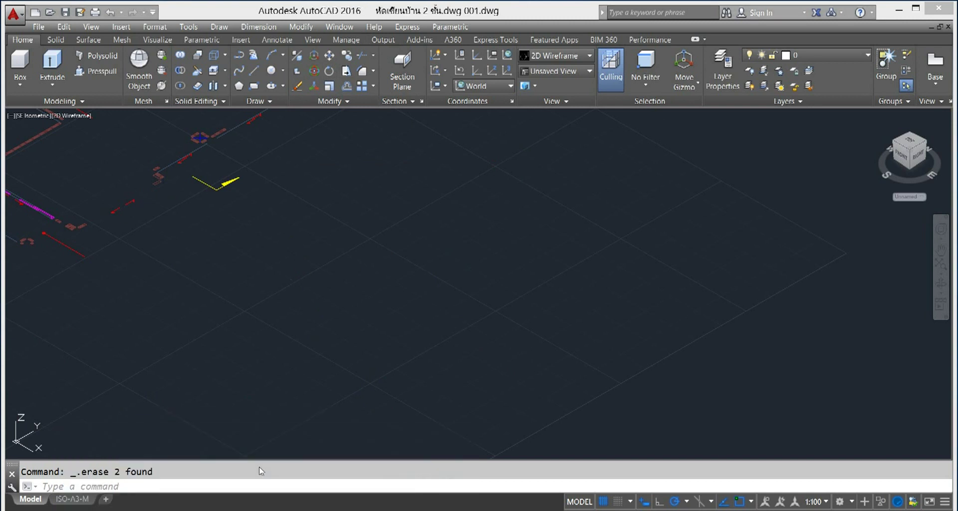
pyautogui.scroll(-5, 574, 242)
pyautogui.moveTo(573, 242); pyautogui.dragTo(559, 218, button='middle')
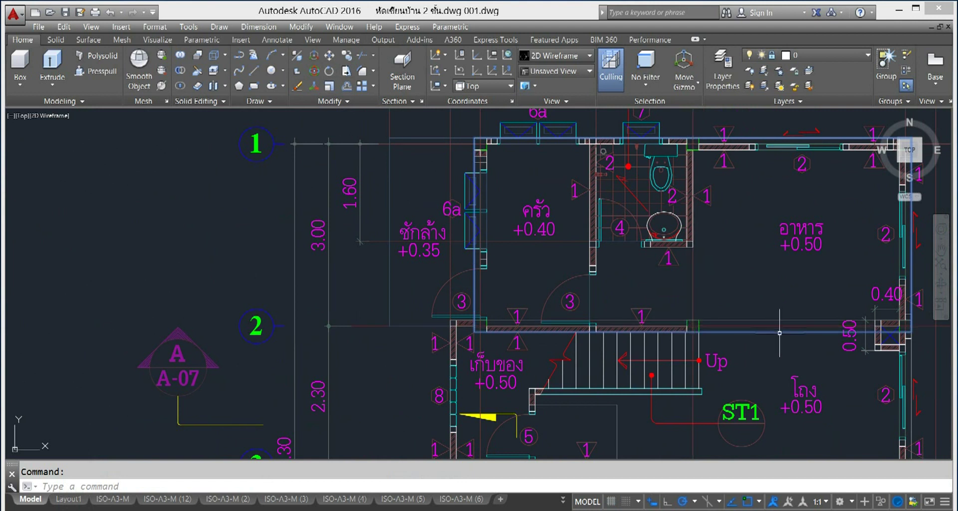
# - Toggle the lock on layer 0 from the Layer dropdown
pyautogui.moveTo(779, 333); pyautogui.dragTo(550, 344, button='middle')
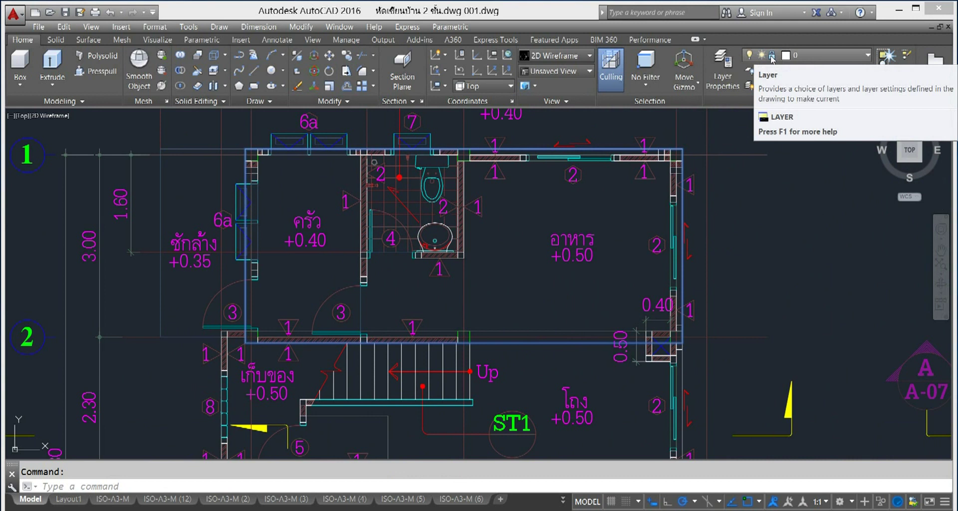
pyautogui.click(772, 58)
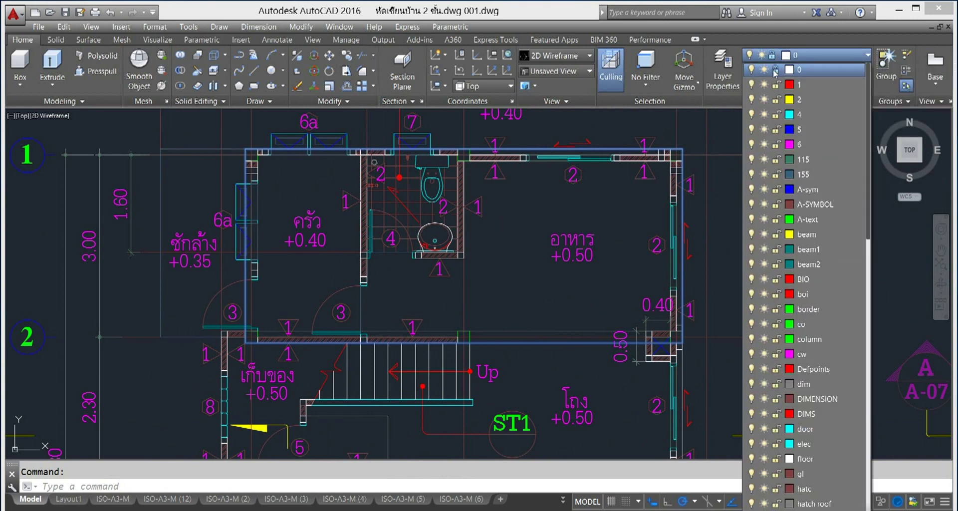
pyautogui.click(774, 71)
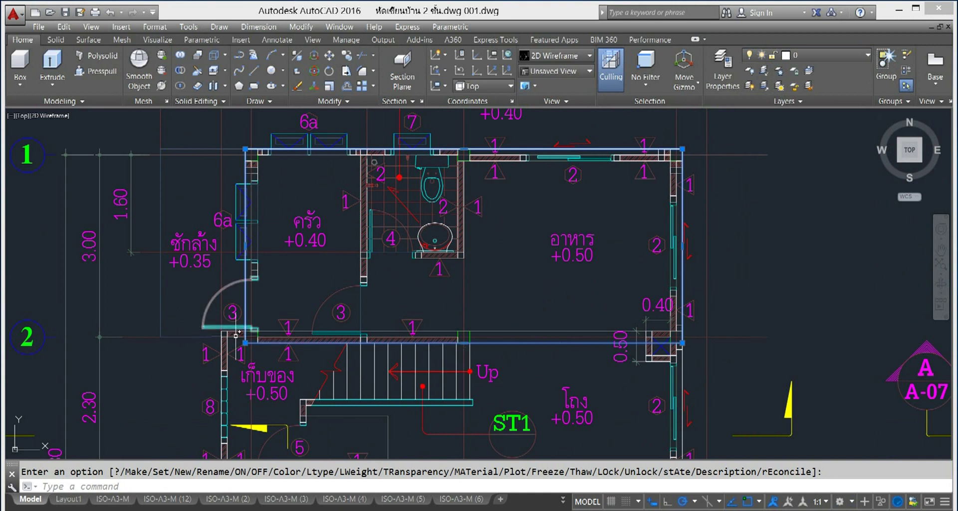
# - Select the five room-outline polylines, including the +0.40 room rectangle, and copy them
pyautogui.moveTo(677, 456); pyautogui.dragTo(751, 369, button='middle')
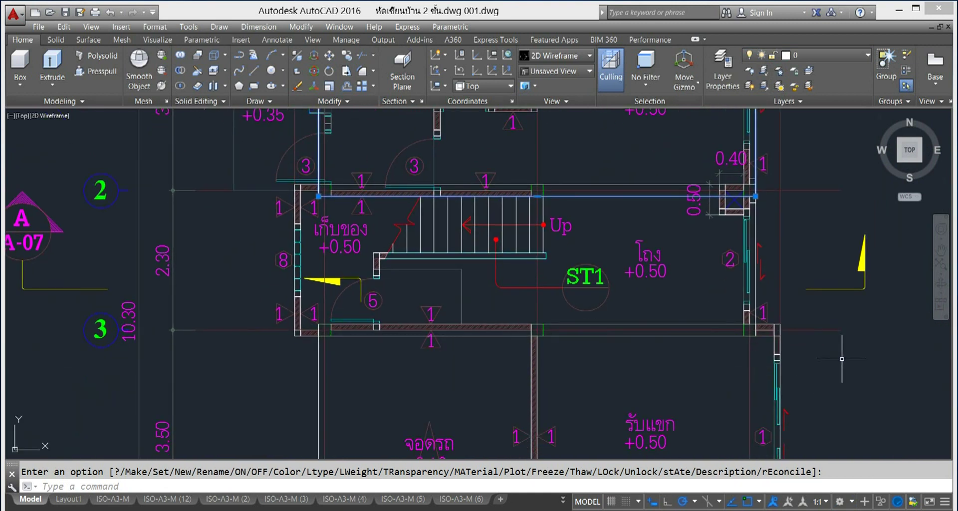
pyautogui.press('Escape')
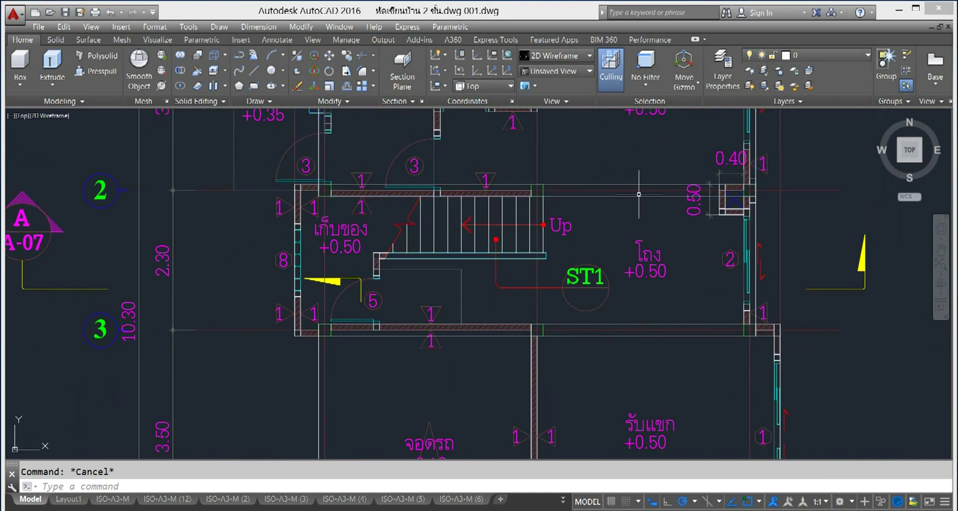
pyautogui.click(635, 197)
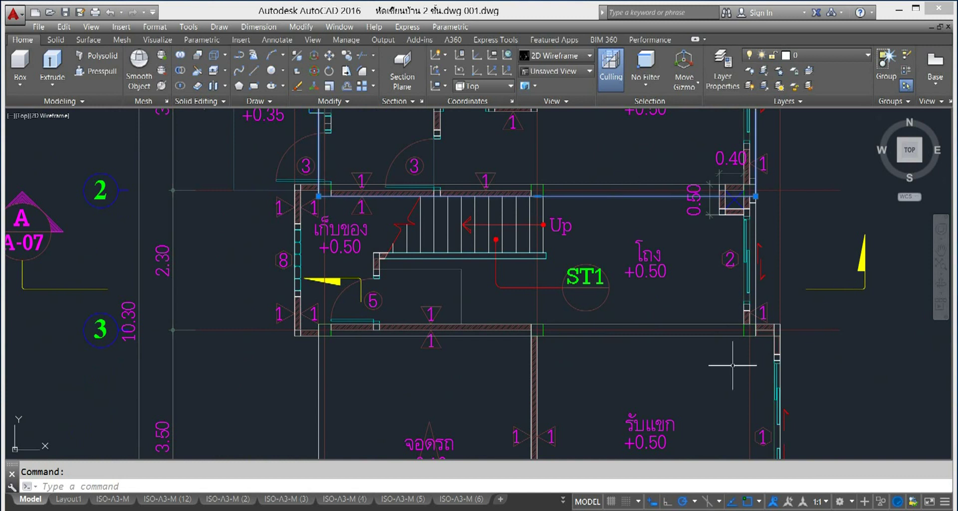
pyautogui.click(687, 324)
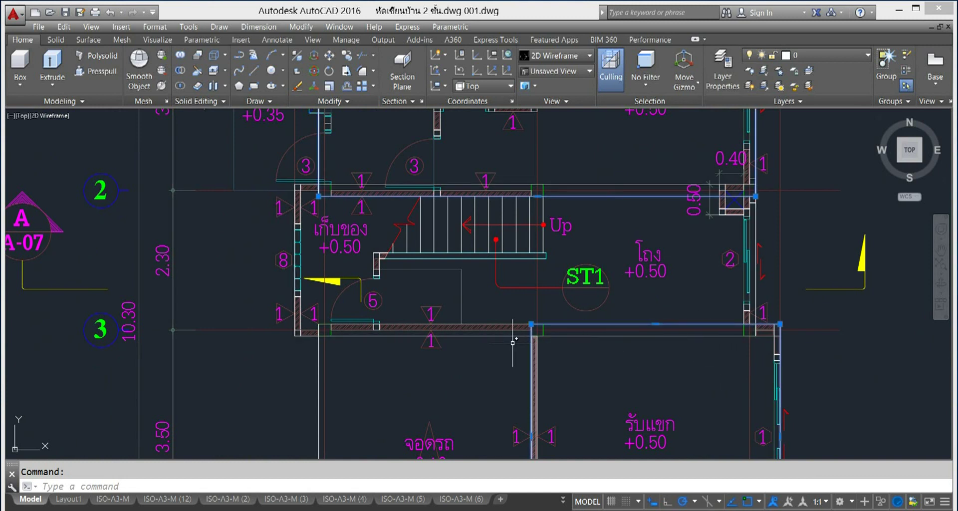
pyautogui.click(302, 335)
pyautogui.click(319, 345)
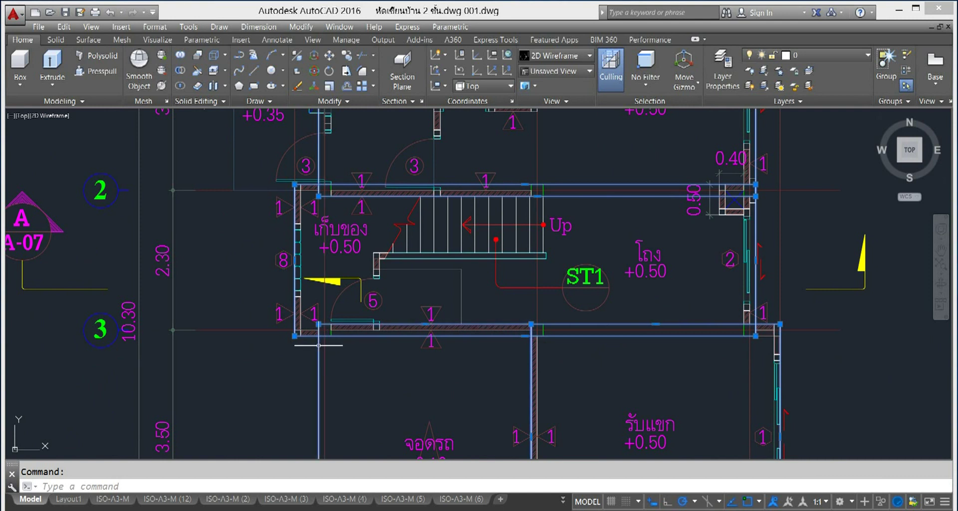
pyautogui.scroll(-3, 459, 229)
pyautogui.moveTo(459, 229); pyautogui.dragTo(374, 210, button='middle')
pyautogui.scroll(4, 524, 363)
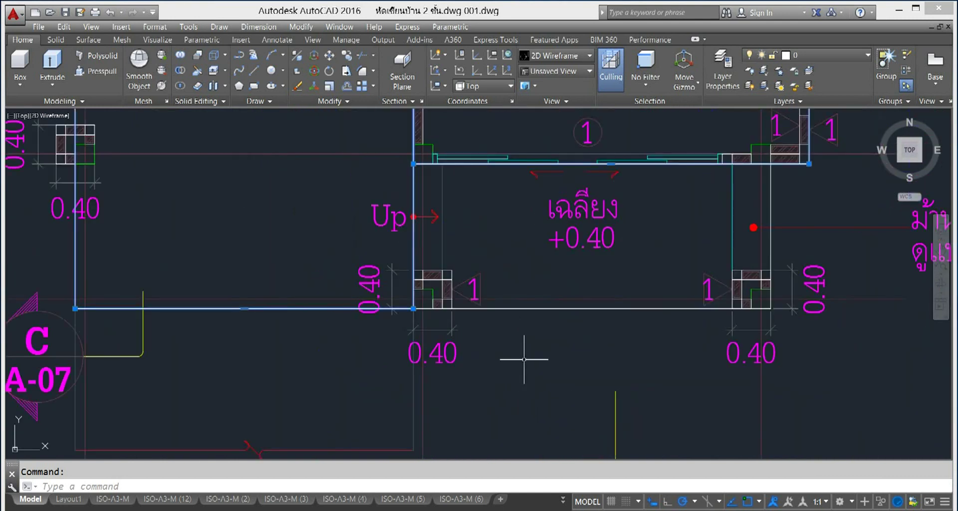
pyautogui.click(543, 309)
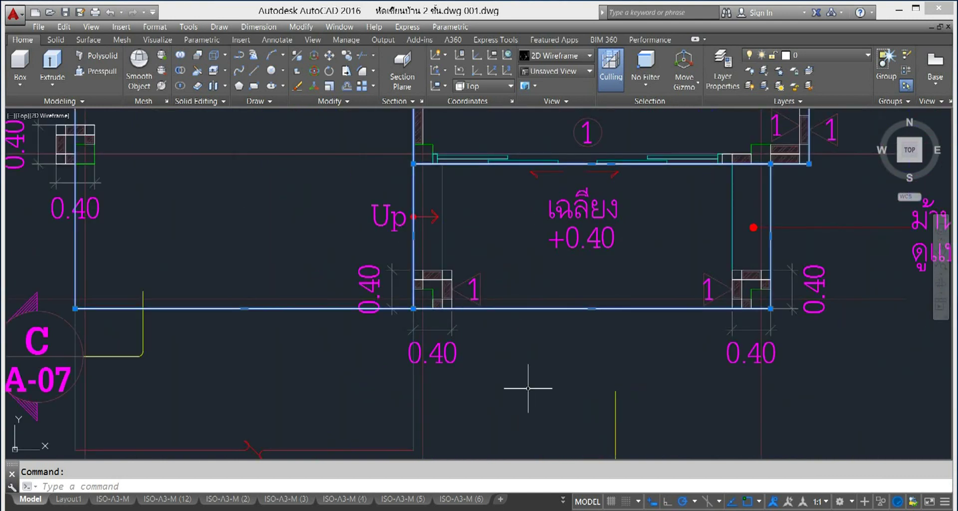
pyautogui.hotkey('ctrl', 'c')
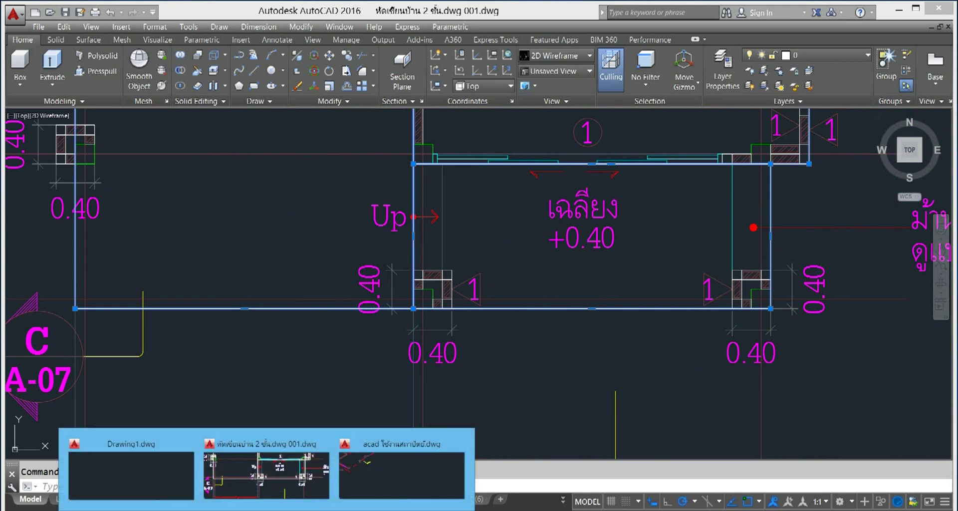
# - In the acad drawing's Top view, paste the five rectangles to the right of its plan
pyautogui.click(366, 481)
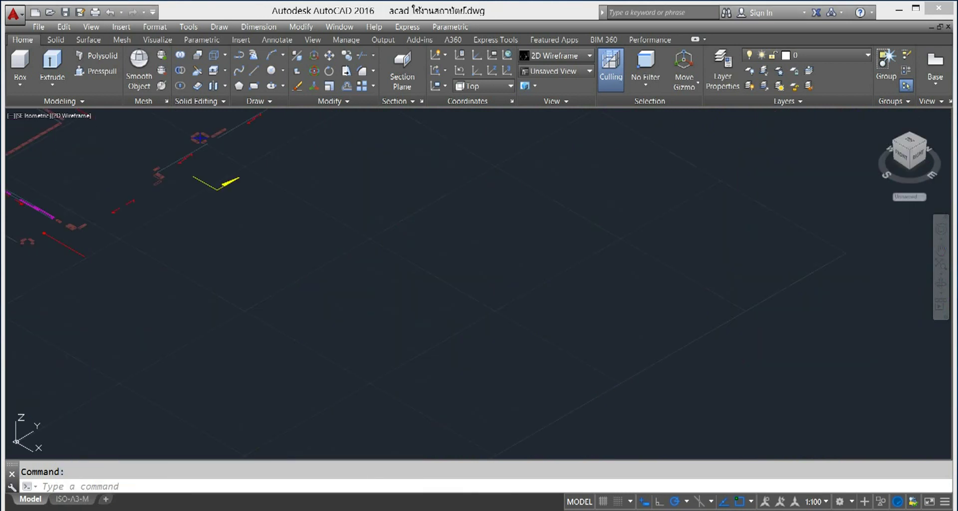
pyautogui.click(36, 116)
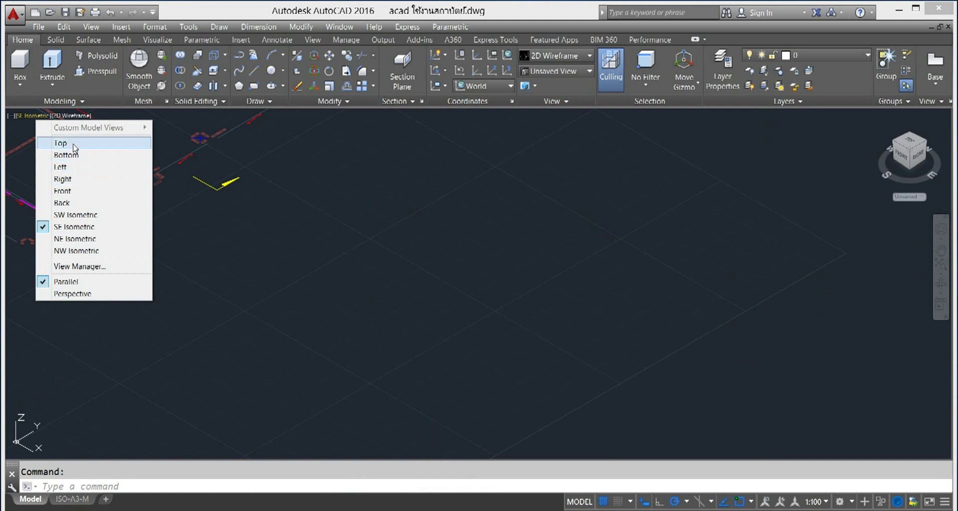
pyautogui.click(74, 146)
pyautogui.moveTo(717, 261); pyautogui.dragTo(354, 250, button='middle')
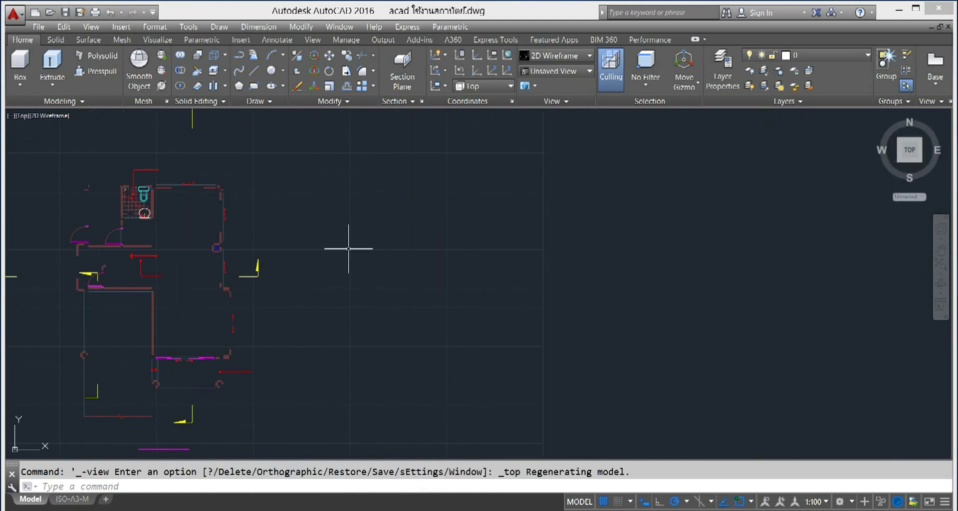
pyautogui.hotkey('ctrl', 'v')
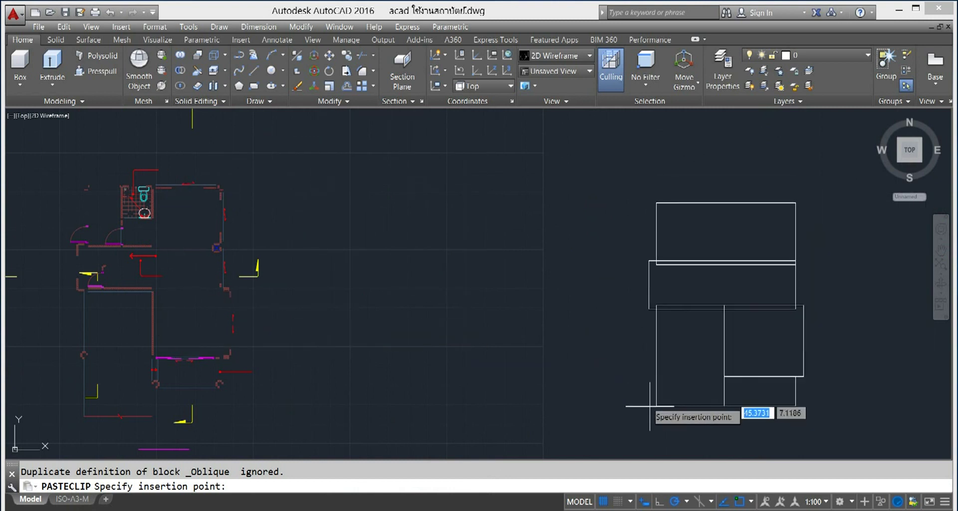
pyautogui.click(598, 383)
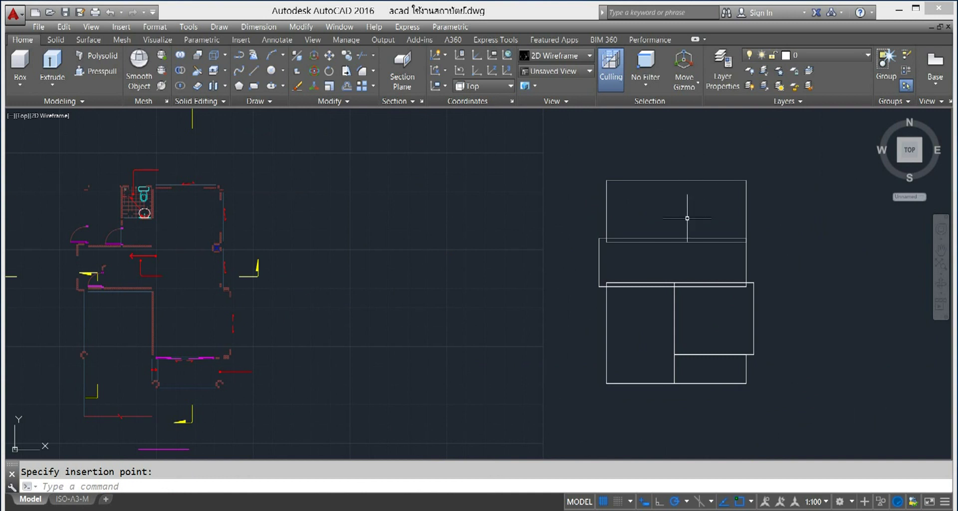
pyautogui.scroll(-2, 686, 214)
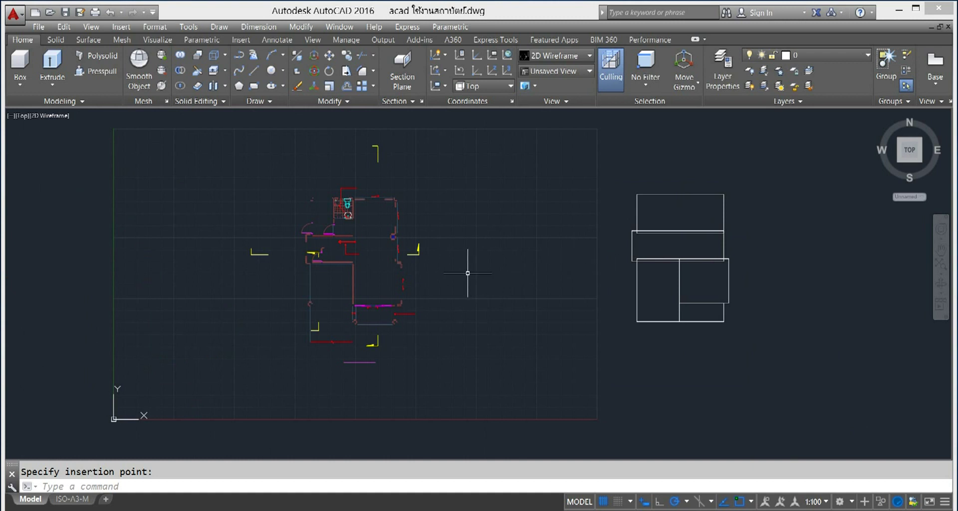
pyautogui.click(446, 130)
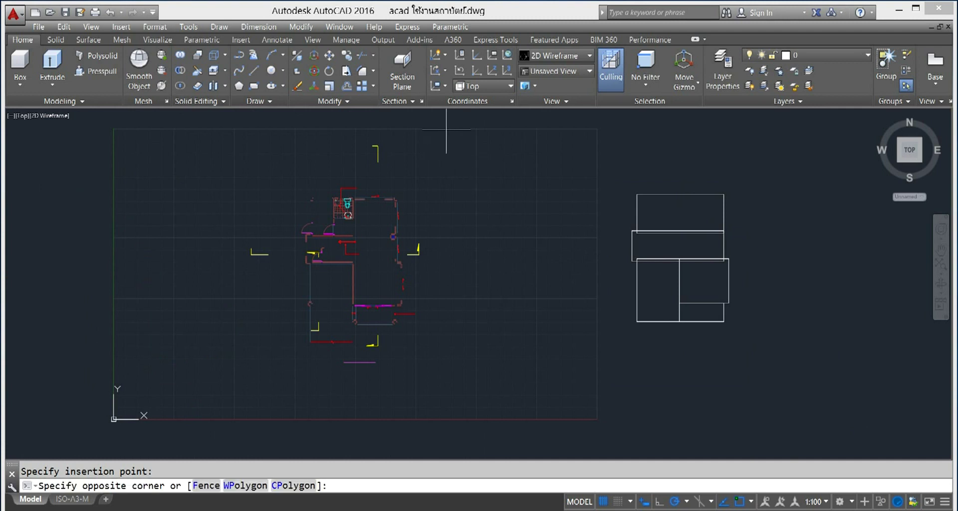
# - Crossing-select and delete the old floor plan's 161 objects
pyautogui.click(239, 384)
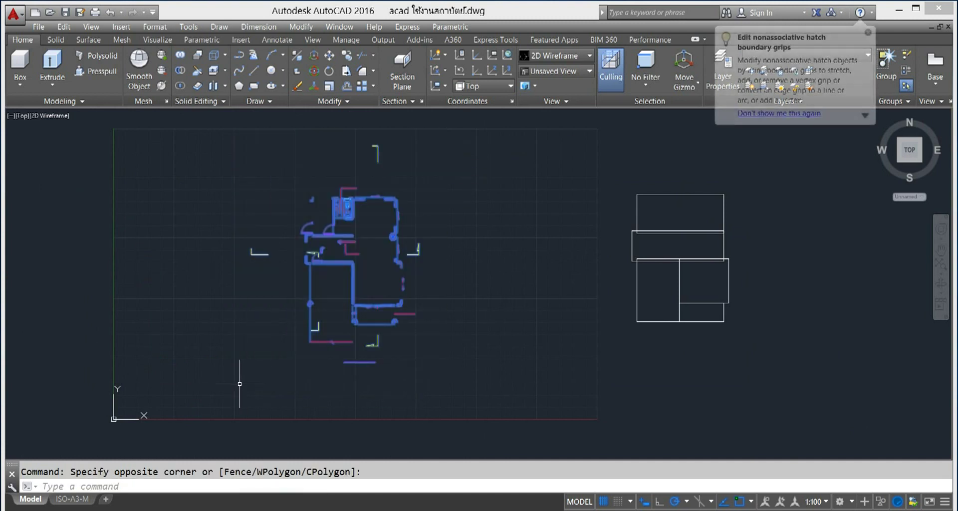
pyautogui.press('Delete')
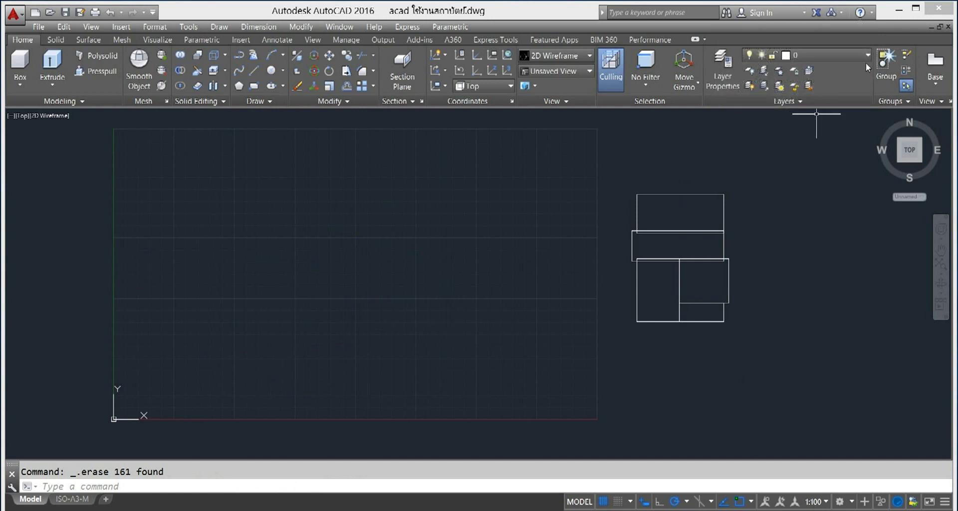
pyautogui.click(867, 56)
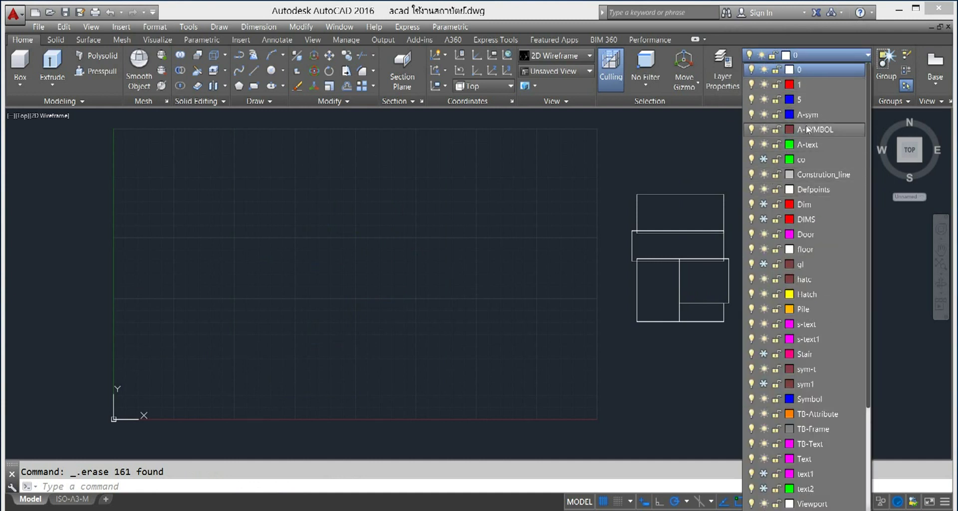
# - Make floor the current layer from the Layers dropdown
pyautogui.scroll(-1, 826, 211)
pyautogui.scroll(-2, 826, 210)
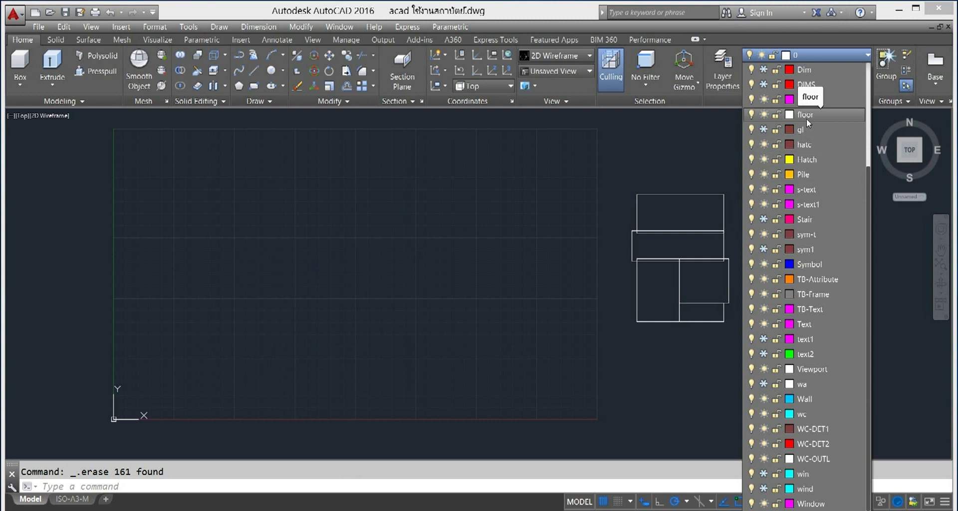
pyautogui.click(806, 119)
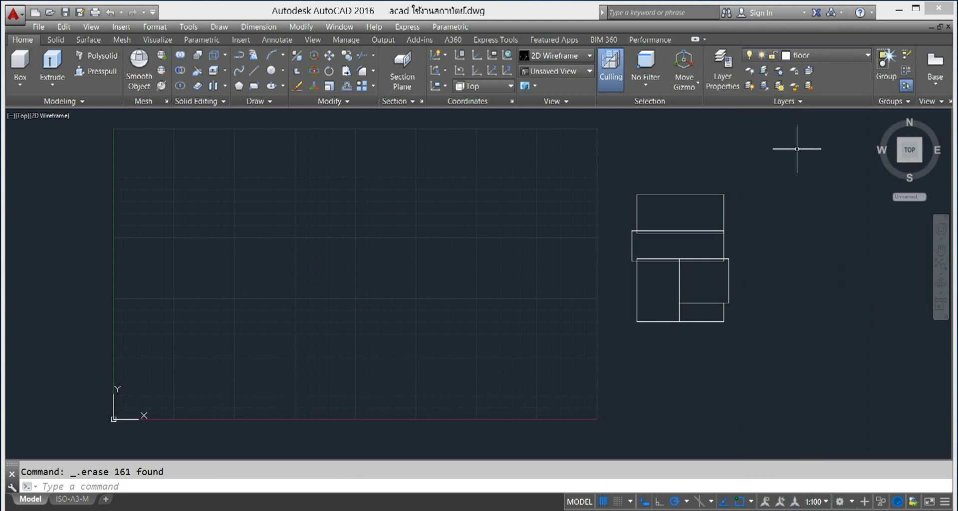
# - Move all the room rectangles onto the floor layer, then open the Layer Properties Manager
pyautogui.click(761, 163)
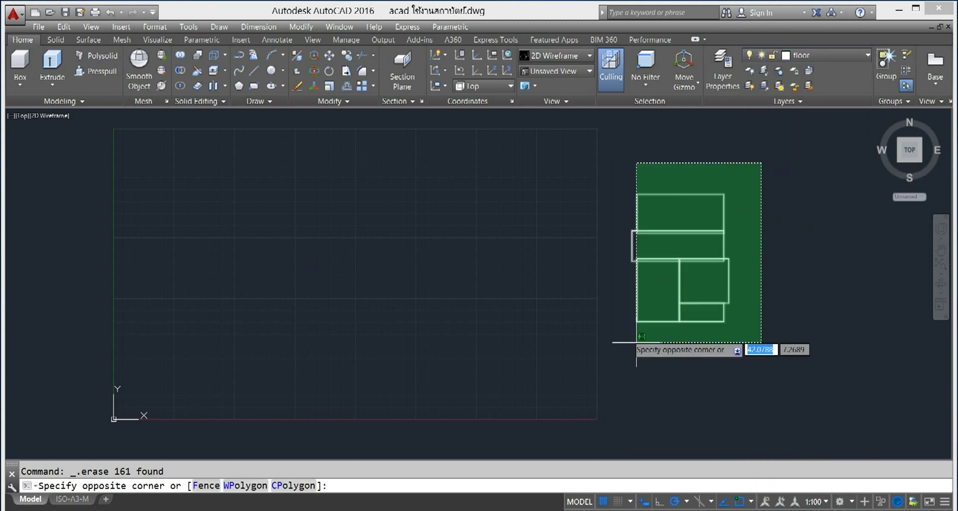
pyautogui.click(610, 357)
pyautogui.click(863, 54)
pyautogui.click(825, 303)
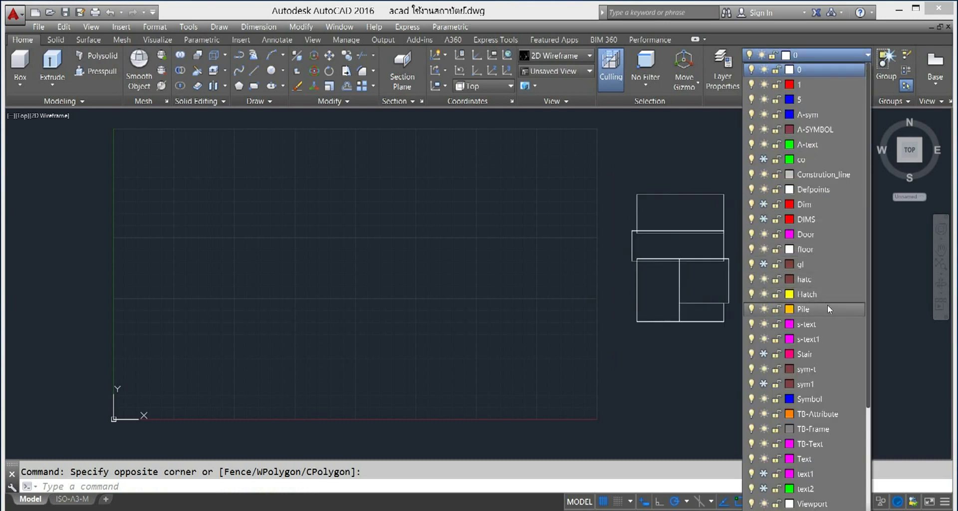
pyautogui.scroll(-1, 834, 261)
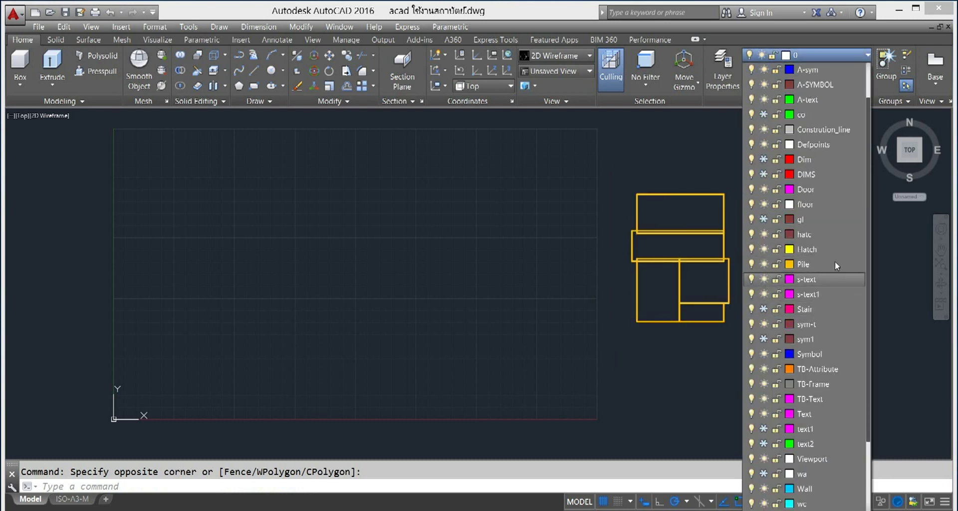
pyautogui.click(806, 204)
pyautogui.click(782, 267)
pyautogui.click(782, 267)
pyautogui.press('Escape')
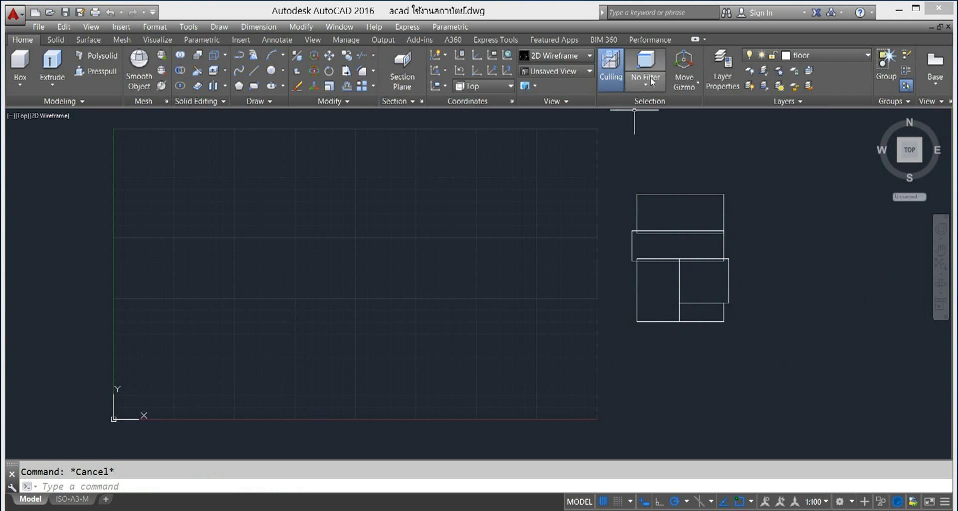
pyautogui.click(725, 83)
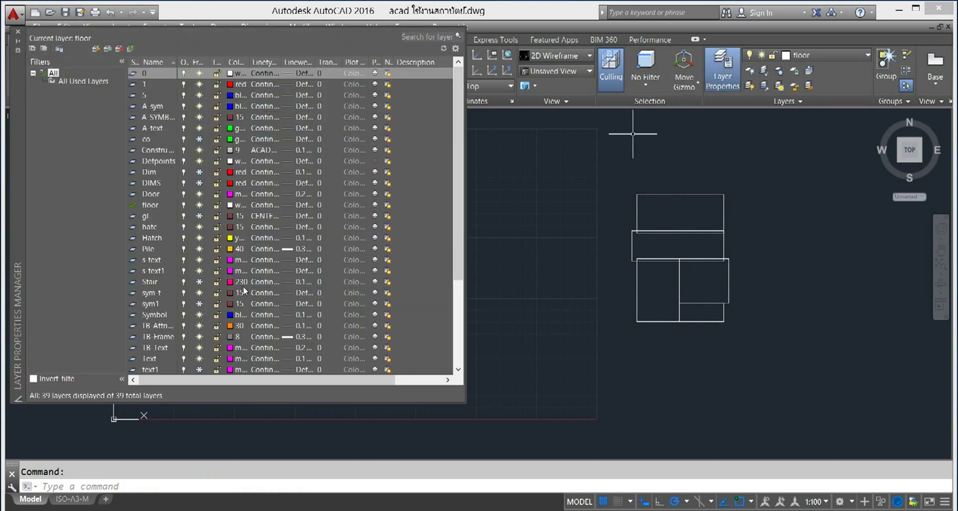
# - Merge layer 1 into layer 0 after deleting it fails
pyautogui.scroll(1, 168, 174)
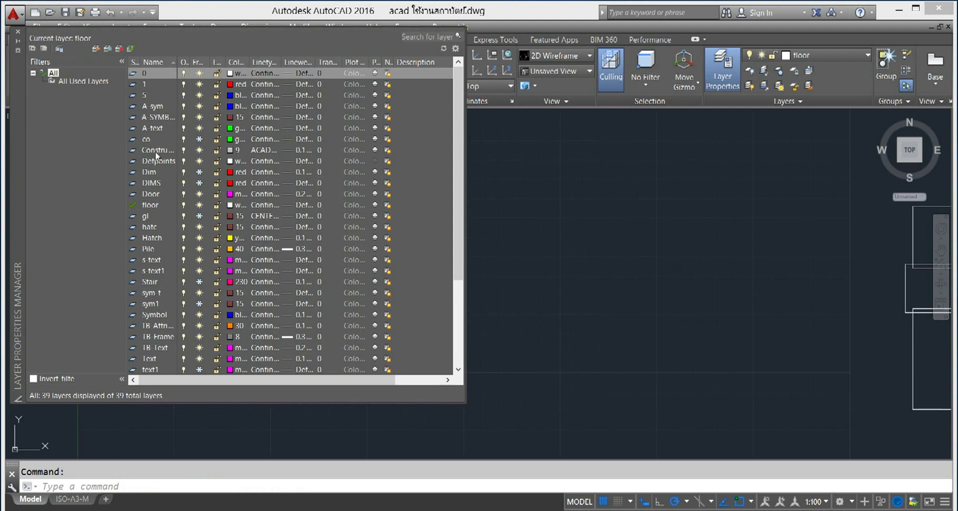
pyautogui.click(137, 85)
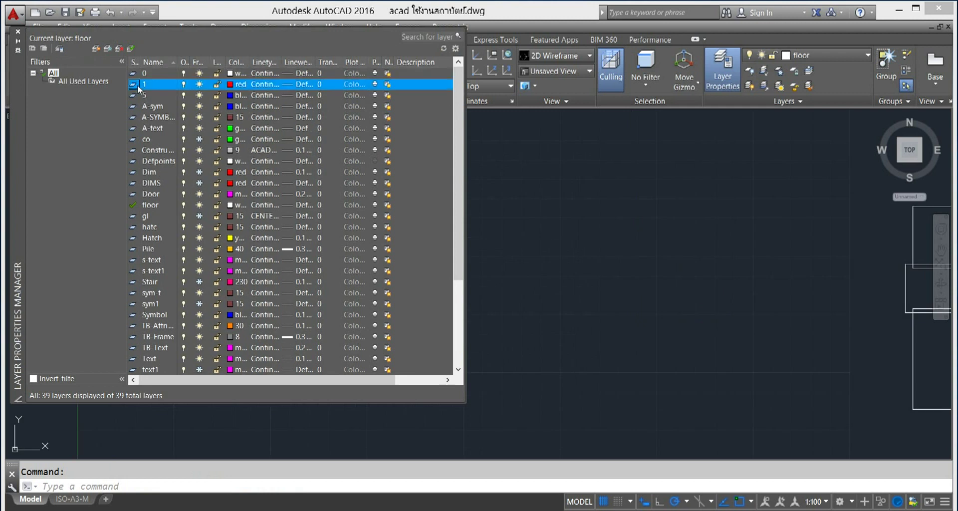
pyautogui.rightClick(137, 84)
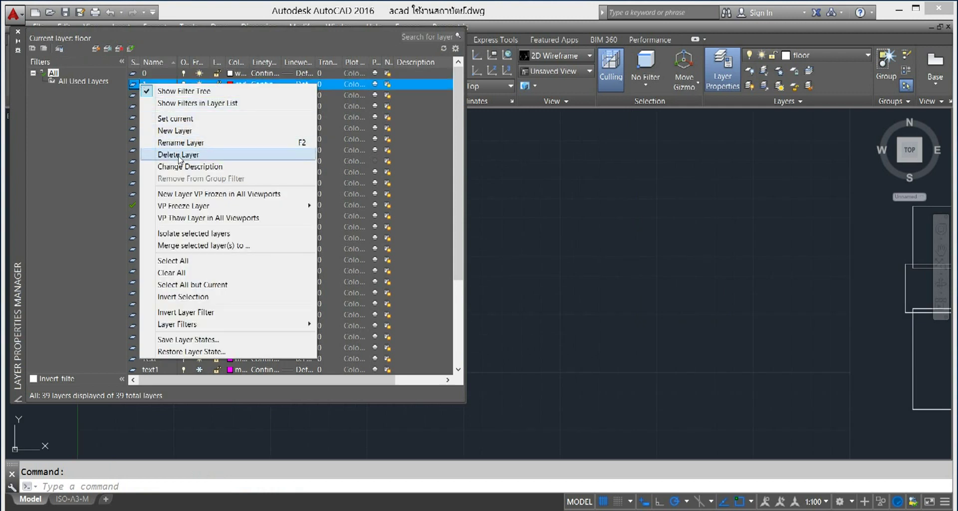
pyautogui.click(178, 156)
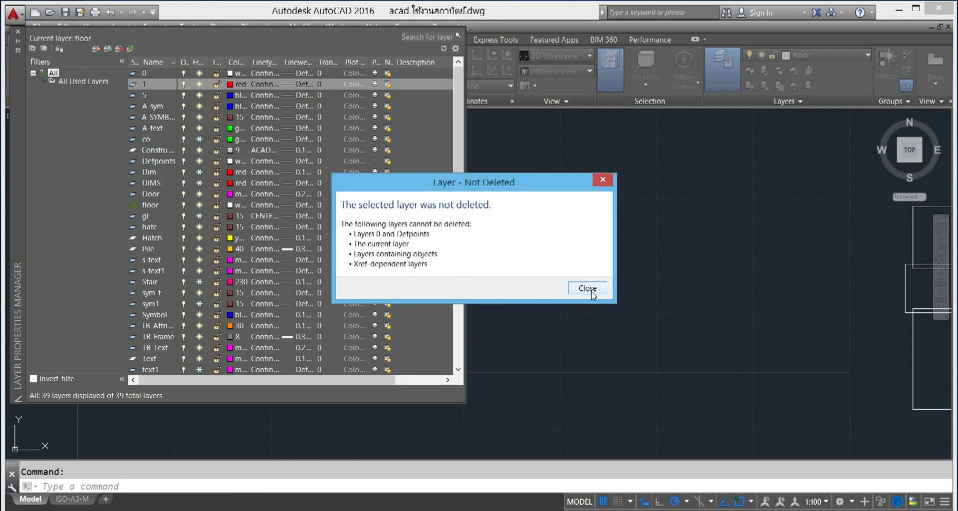
pyautogui.click(592, 293)
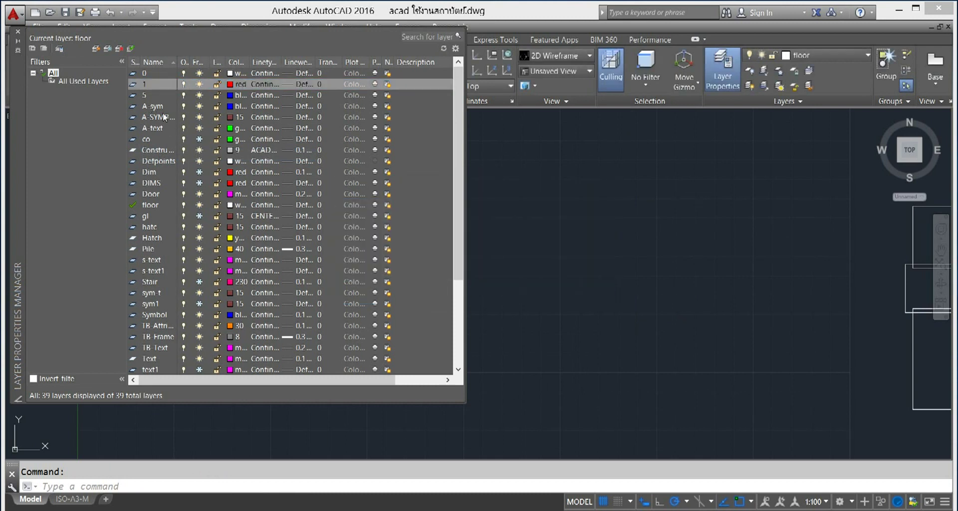
pyautogui.rightClick(159, 84)
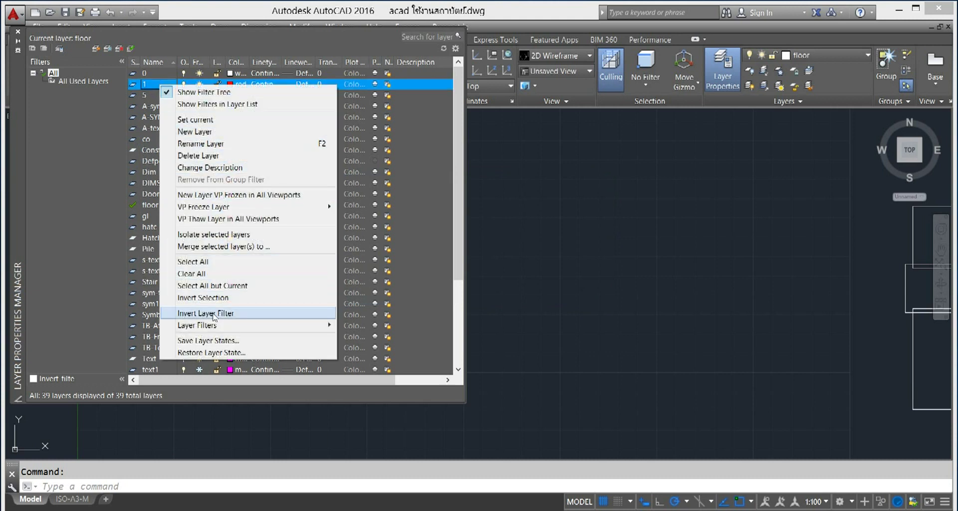
pyautogui.click(204, 247)
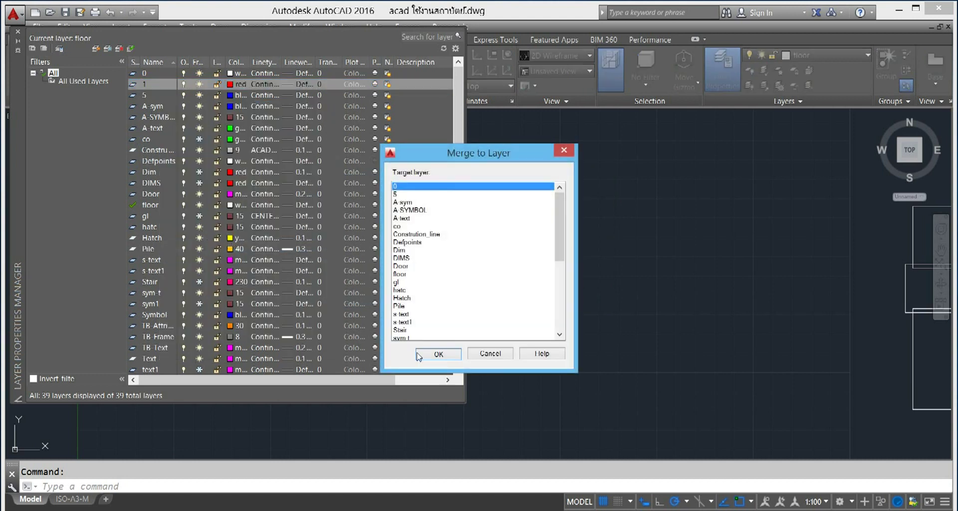
pyautogui.click(434, 355)
pyautogui.click(543, 268)
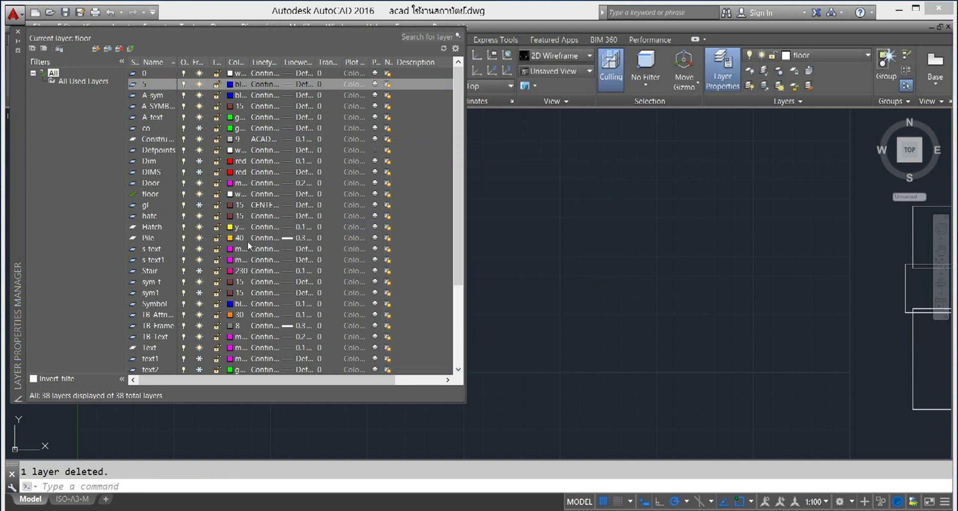
# - Merge layer 5 into layer 0 after deleting it fails
pyautogui.rightClick(153, 85)
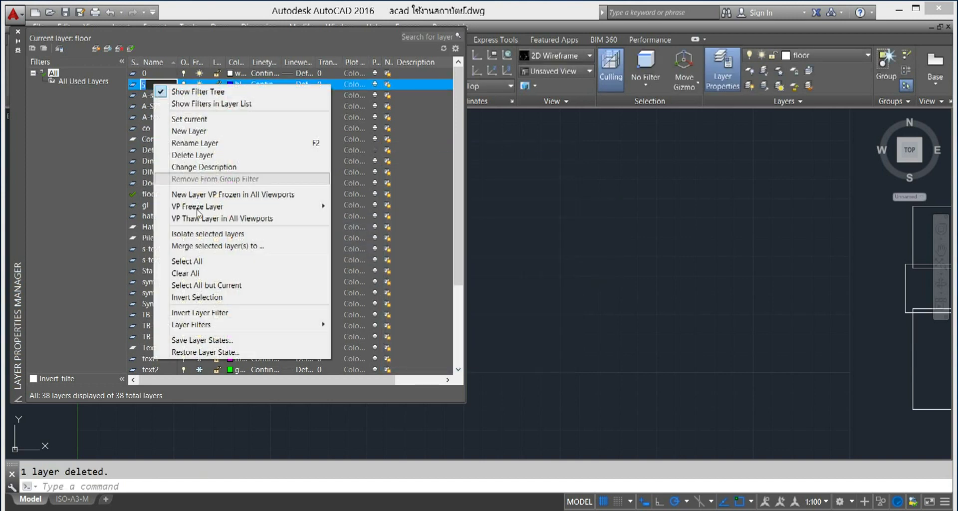
pyautogui.click(186, 155)
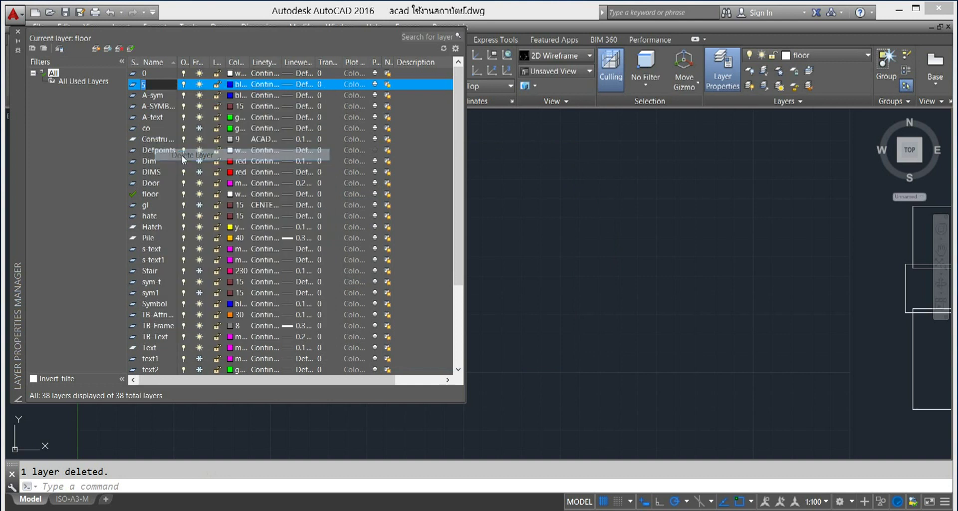
pyautogui.click(588, 289)
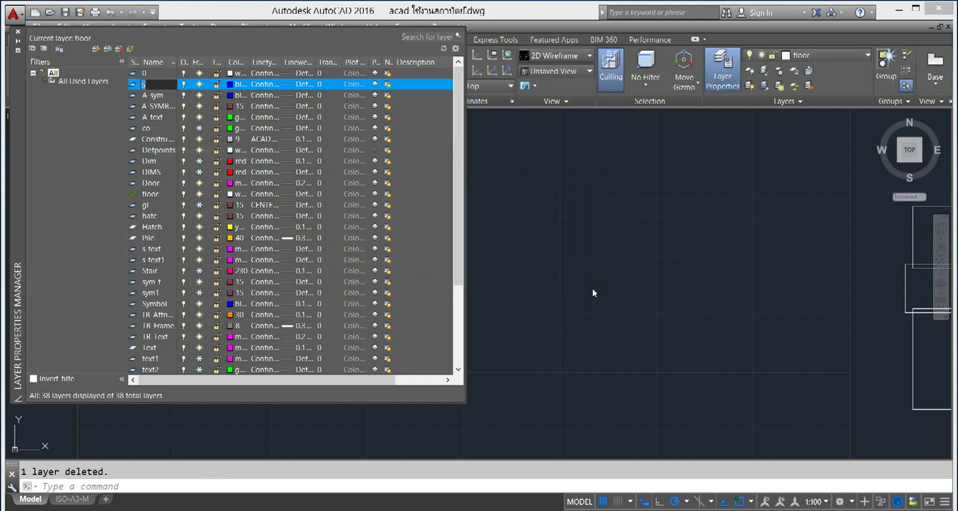
pyautogui.click(170, 116)
pyautogui.rightClick(156, 87)
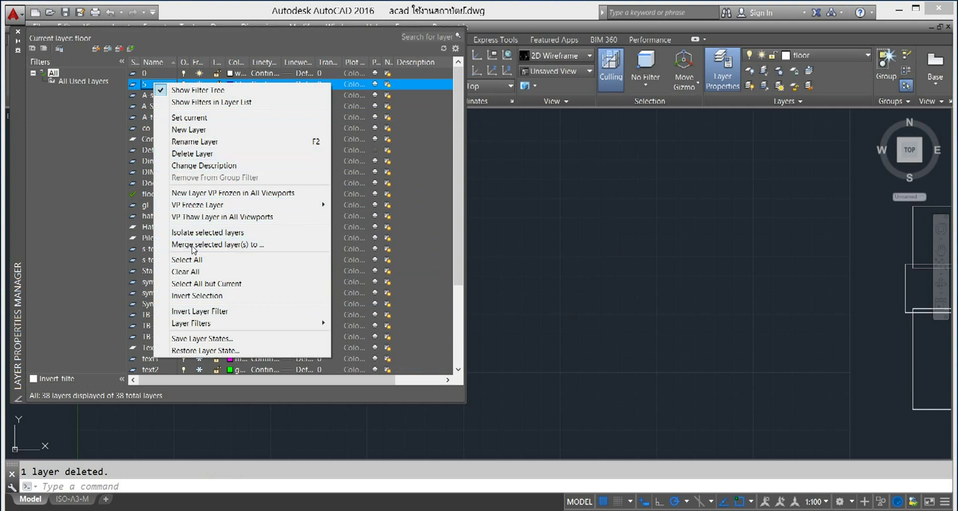
pyautogui.click(193, 244)
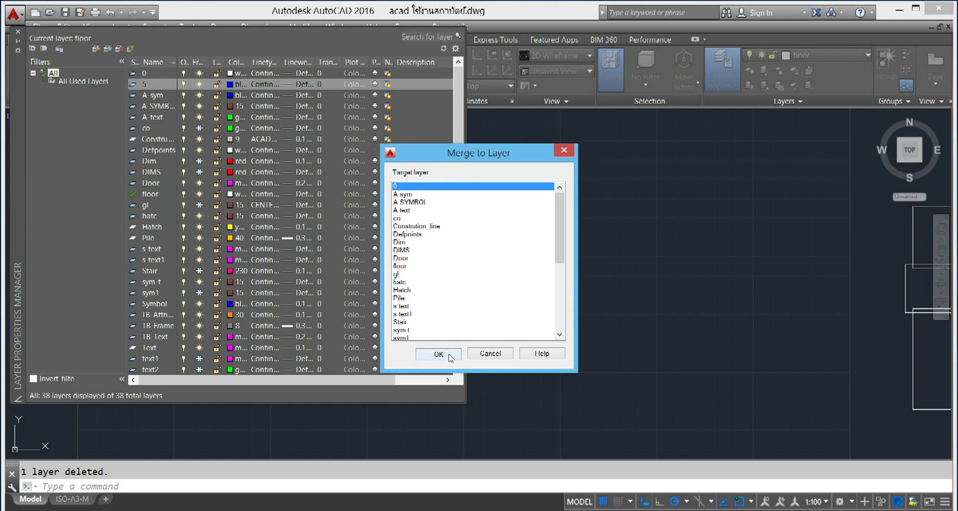
pyautogui.click(450, 357)
pyautogui.click(546, 267)
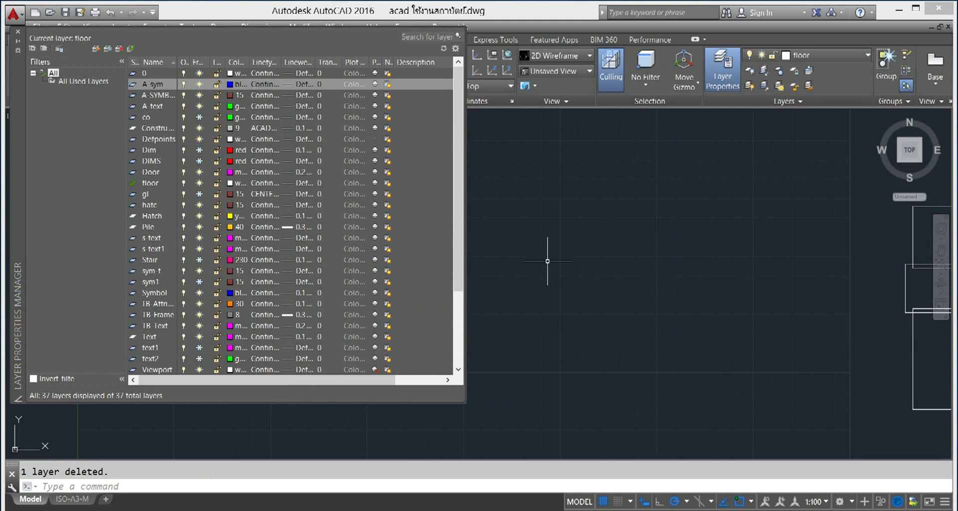
# - Merge the A sym layer into layer 0 after deleting it fails
pyautogui.rightClick(163, 82)
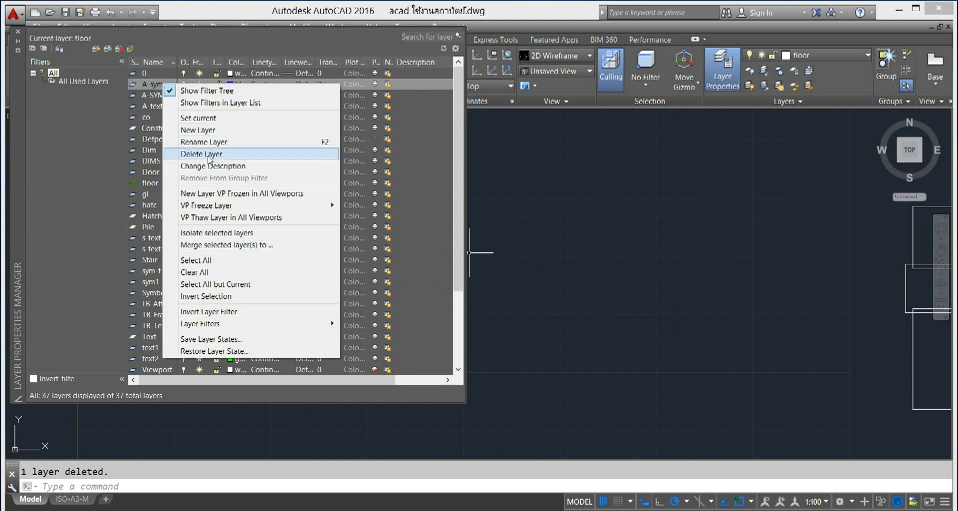
pyautogui.click(207, 155)
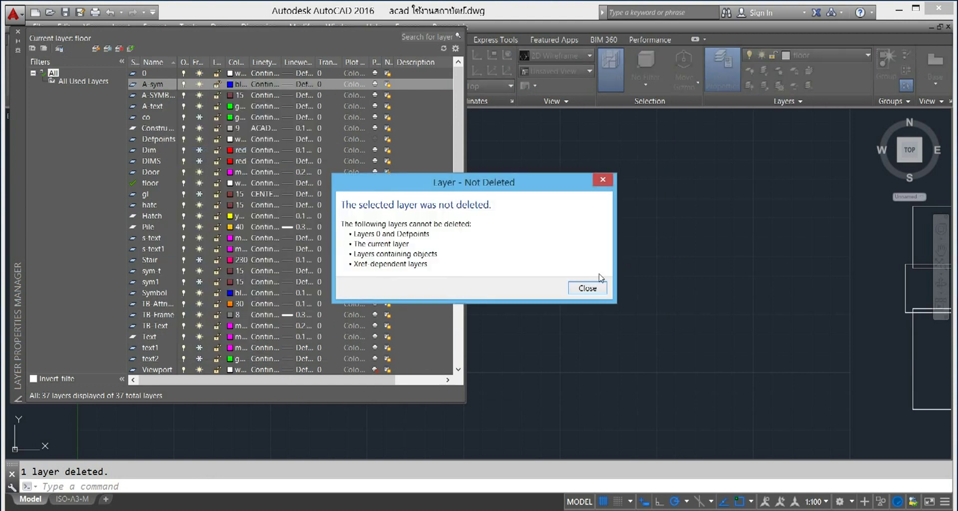
pyautogui.click(587, 288)
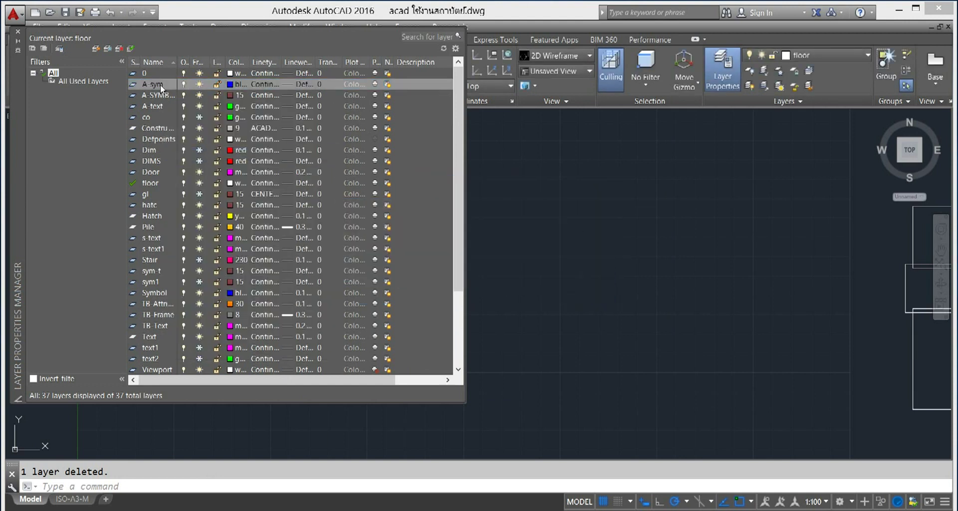
pyautogui.rightClick(160, 86)
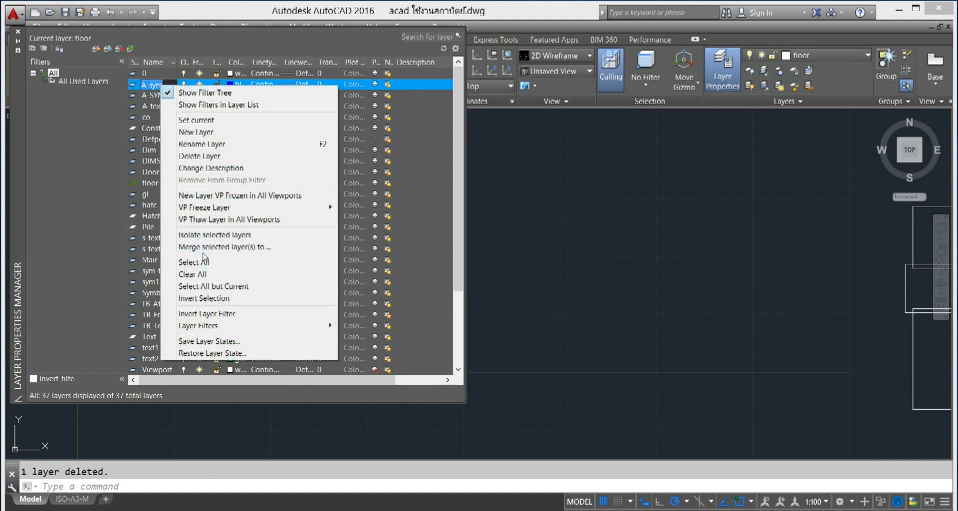
pyautogui.click(203, 248)
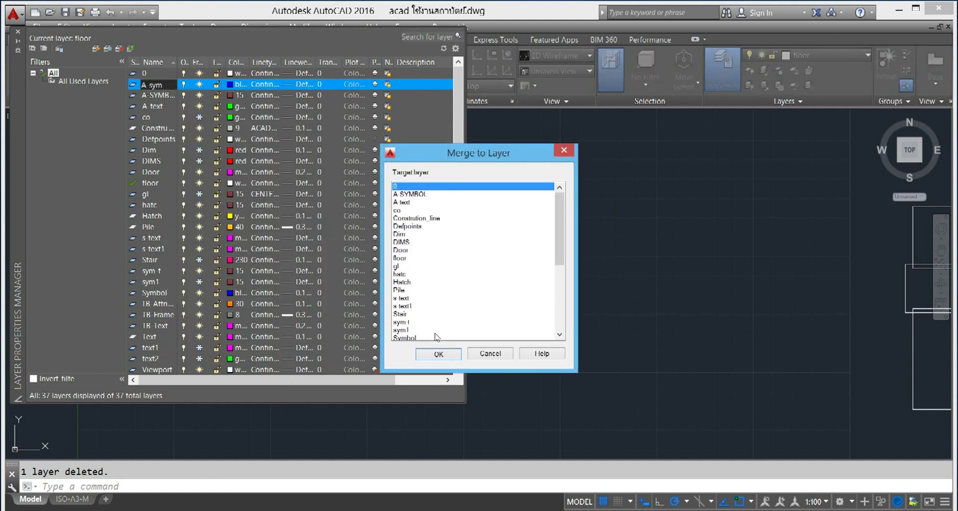
pyautogui.click(438, 354)
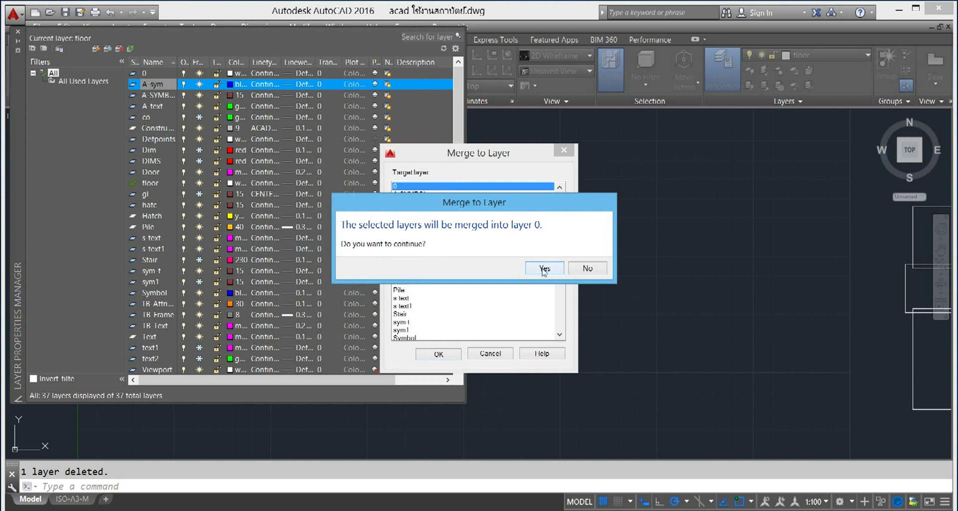
pyautogui.click(543, 268)
# - Merge the A SYMBOL and A text layers into layer 0
pyautogui.rightClick(159, 84)
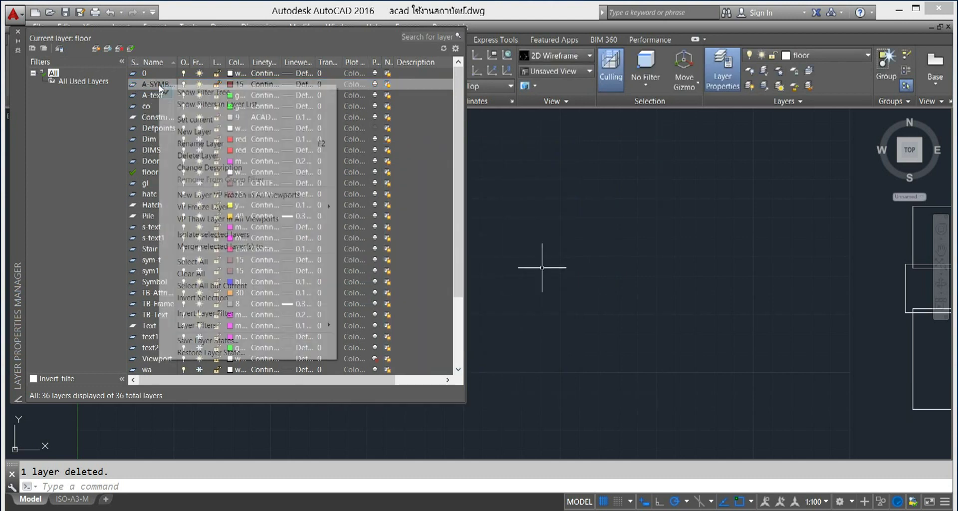
pyautogui.click(235, 251)
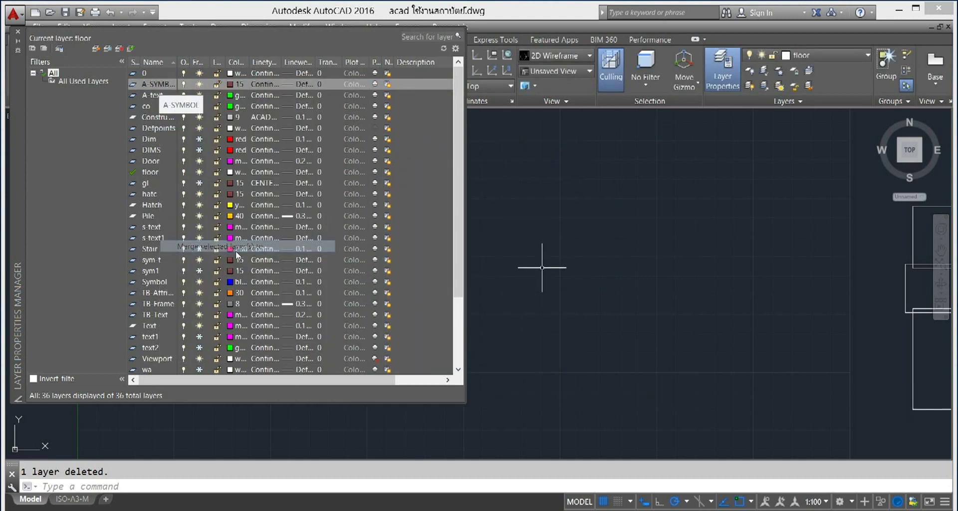
pyautogui.click(438, 353)
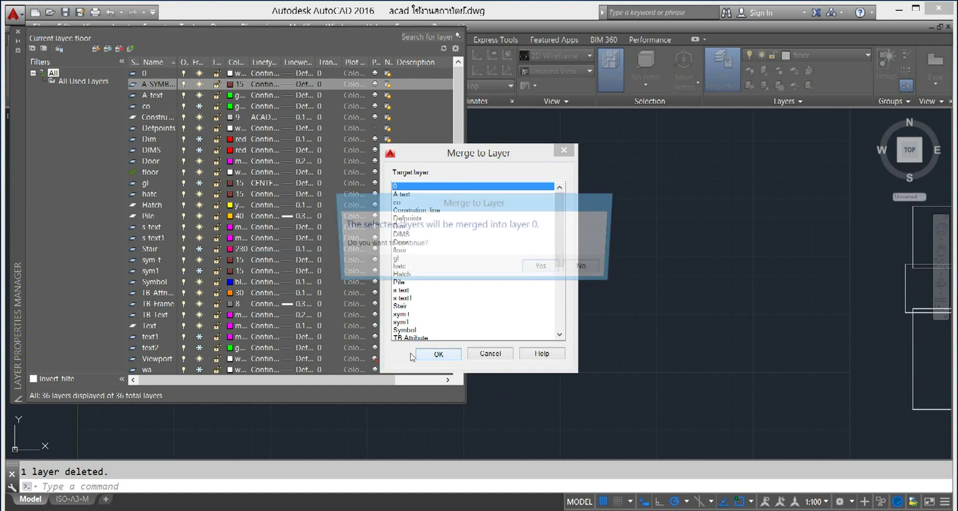
pyautogui.click(542, 267)
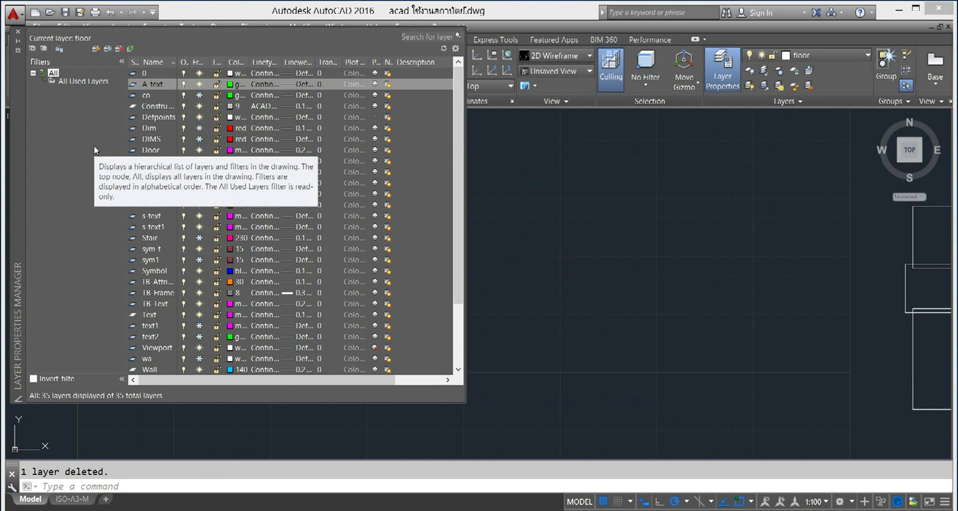
pyautogui.rightClick(155, 88)
pyautogui.click(189, 248)
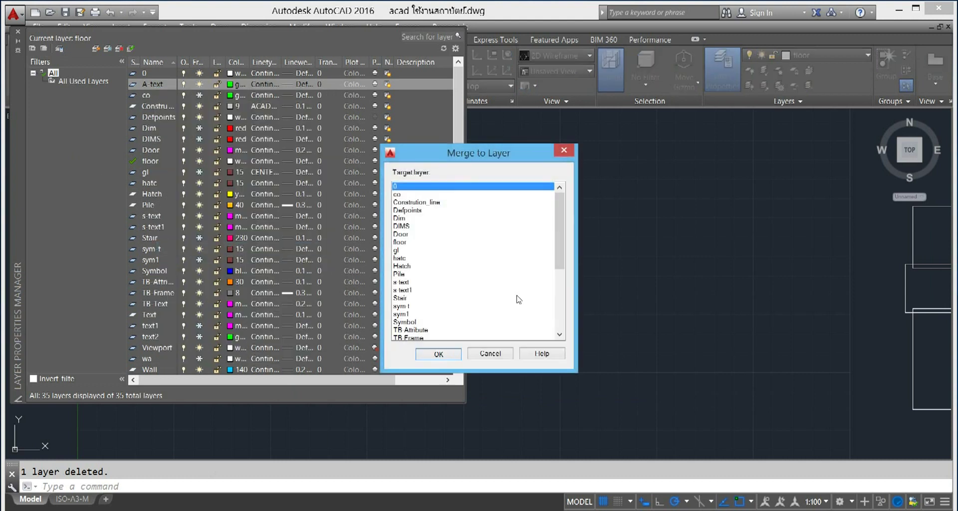
pyautogui.click(439, 354)
pyautogui.click(545, 268)
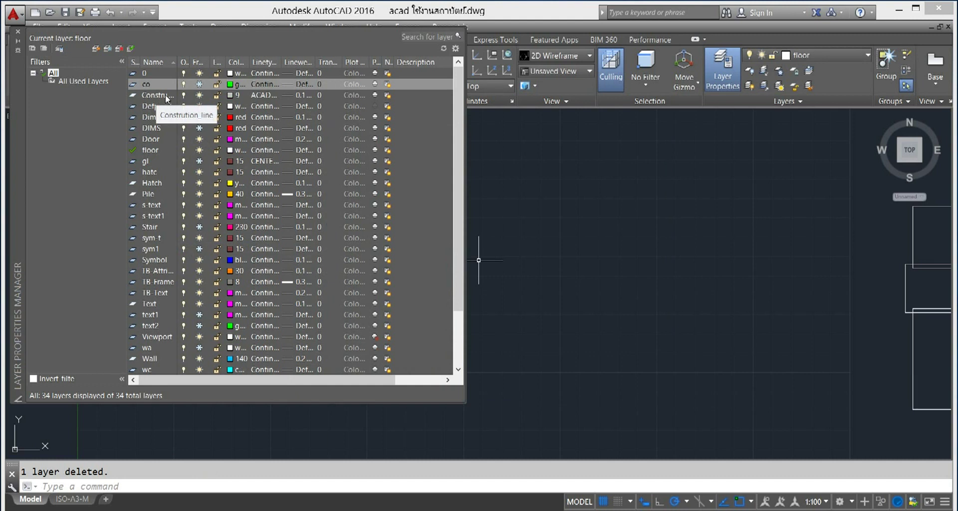
pyautogui.rightClick(166, 98)
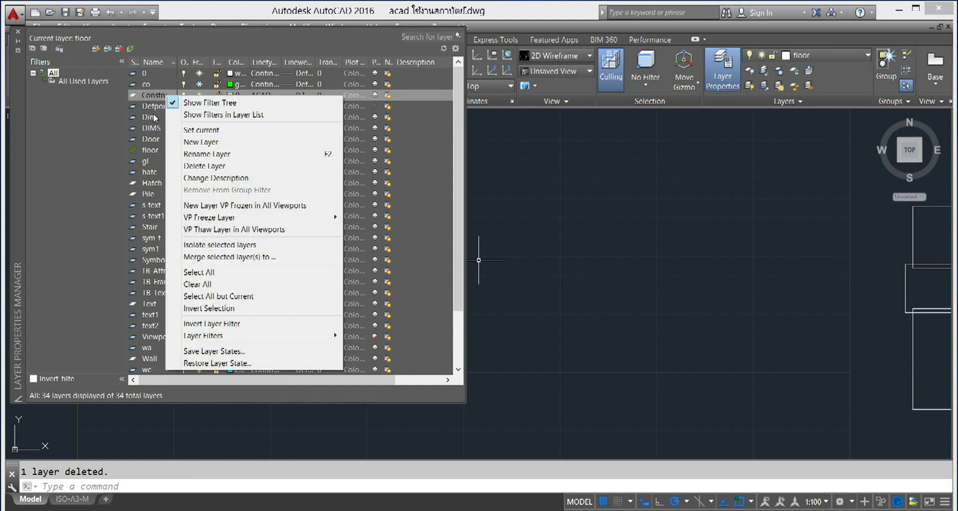
# - Merge the DIMS layer into layer 0
pyautogui.click(154, 118)
pyautogui.click(148, 116)
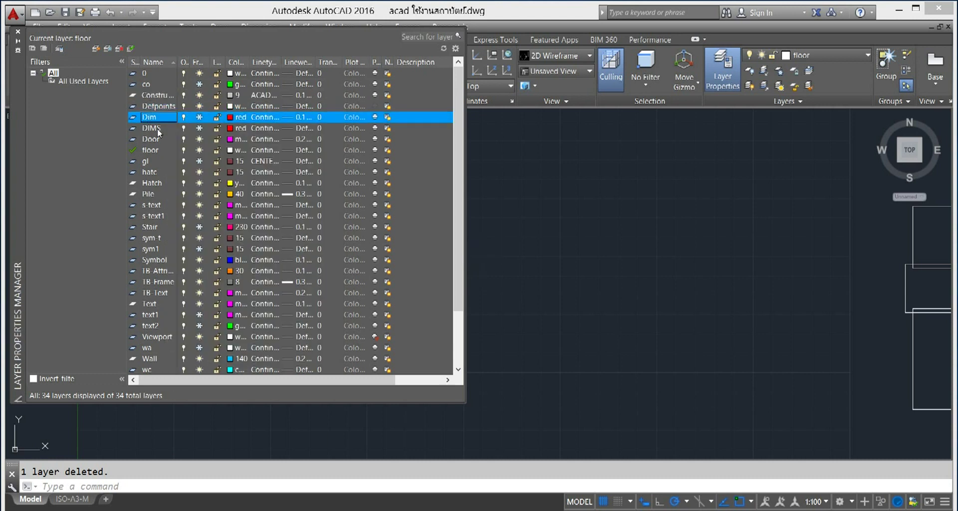
pyautogui.click(157, 128)
pyautogui.rightClick(157, 128)
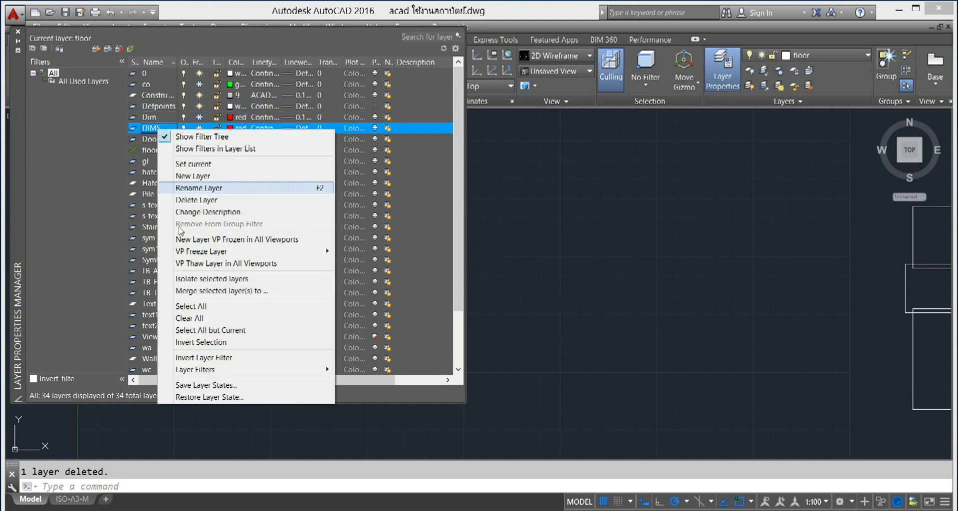
pyautogui.click(210, 291)
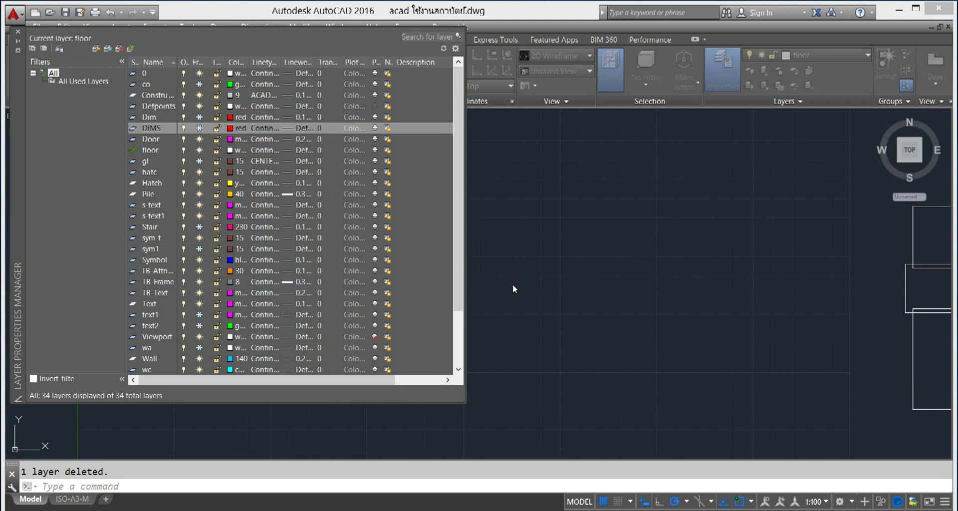
pyautogui.click(451, 356)
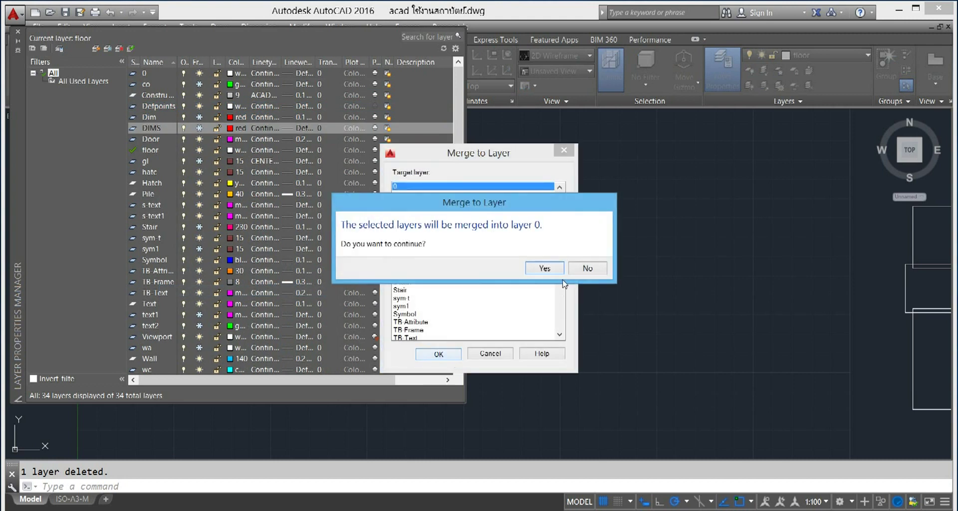
pyautogui.click(561, 269)
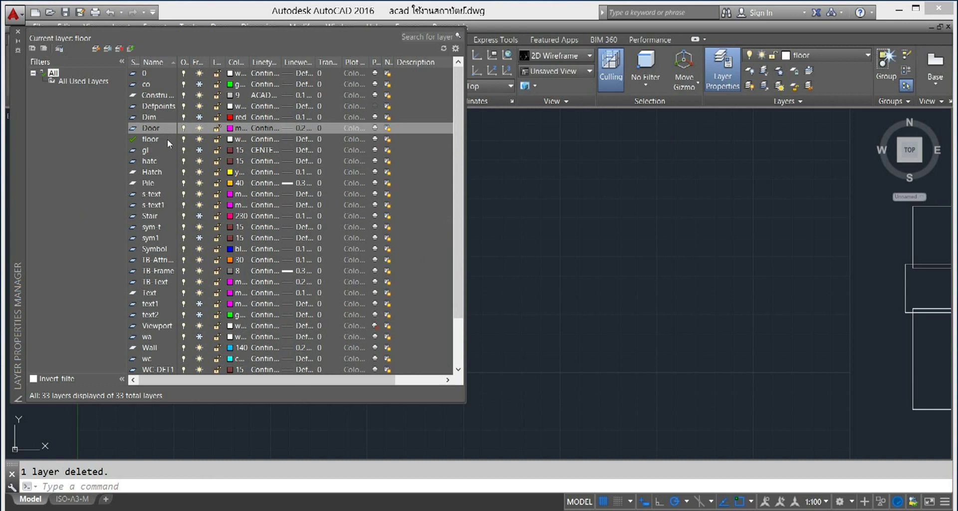
# - Merge the hatc layer into layer 0
pyautogui.rightClick(152, 163)
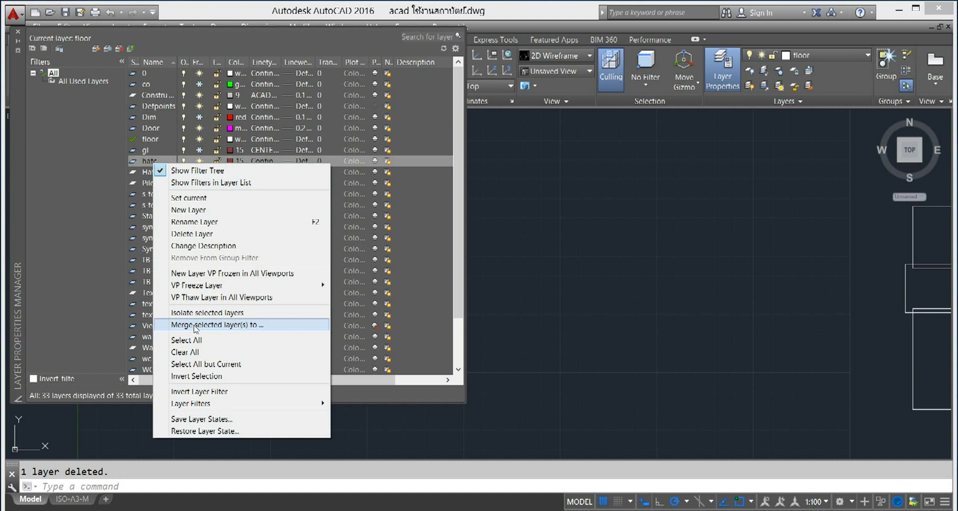
pyautogui.click(194, 324)
pyautogui.click(458, 352)
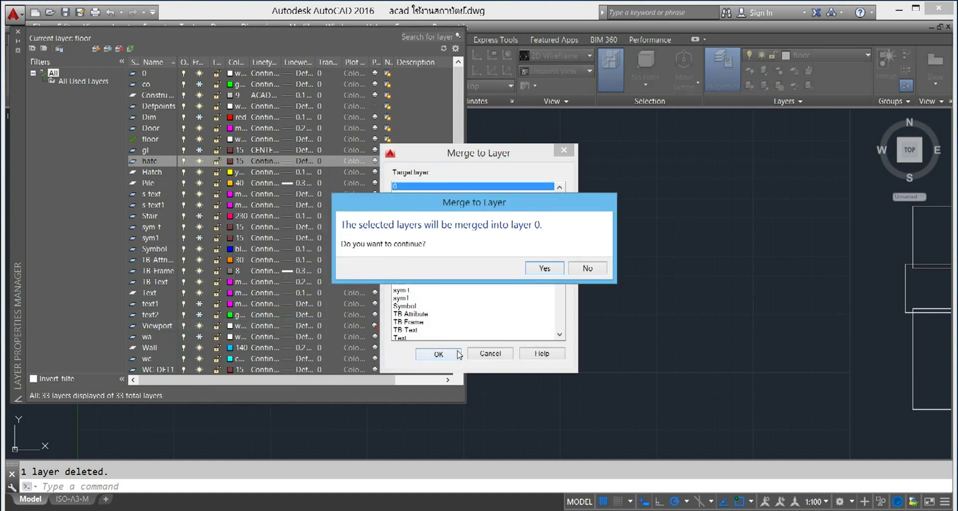
pyautogui.click(543, 268)
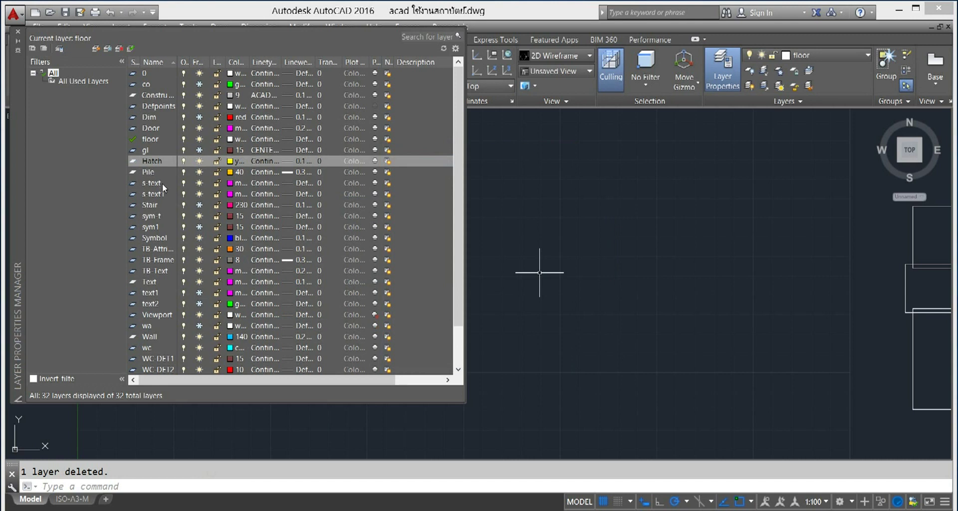
# - Merge the s-text and s-text1 layers into layer 0
pyautogui.rightClick(143, 186)
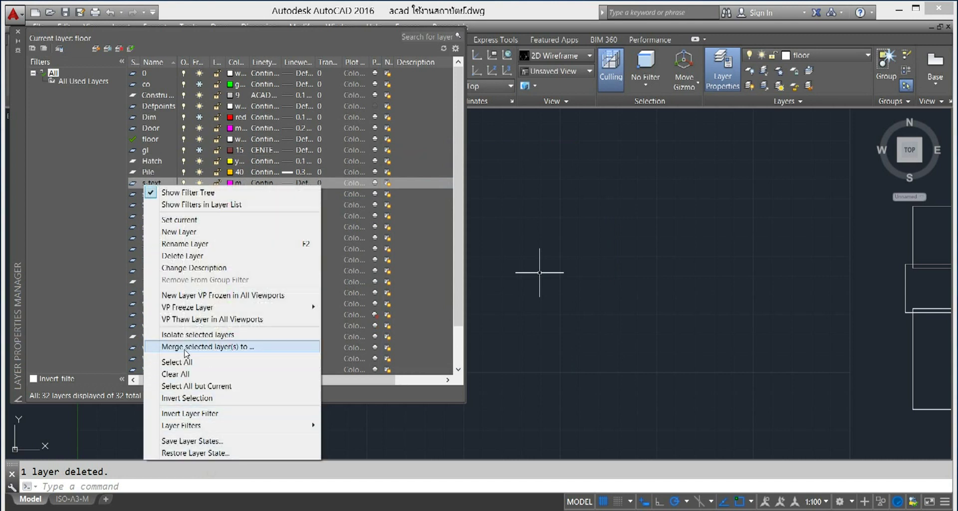
pyautogui.click(184, 348)
pyautogui.click(439, 353)
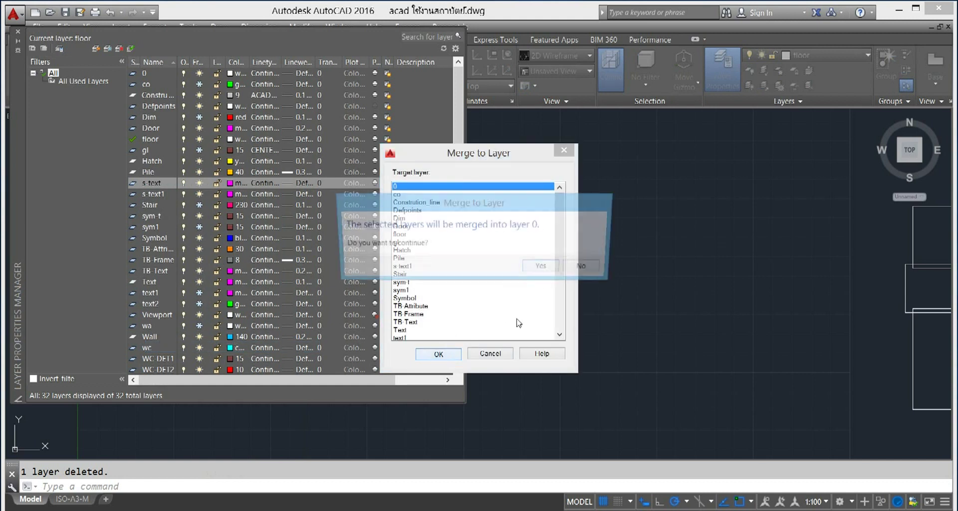
pyautogui.click(545, 274)
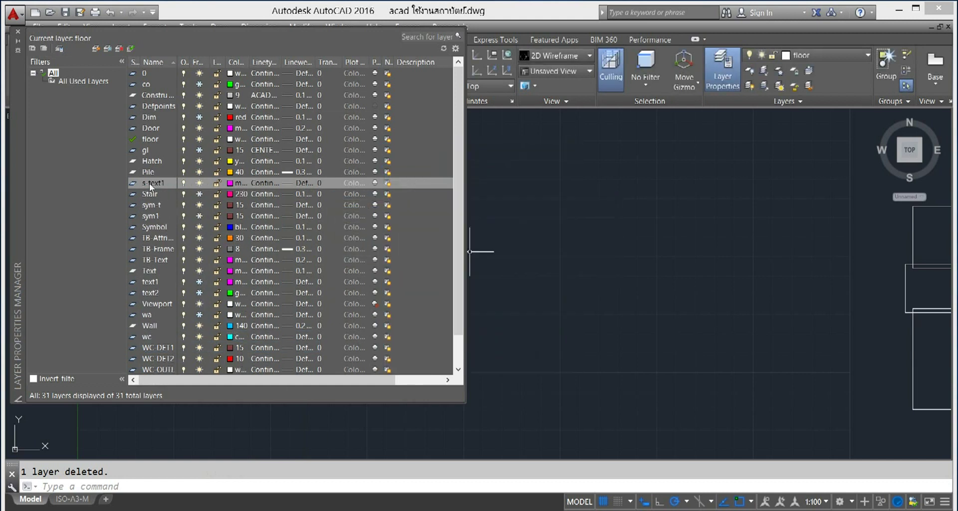
pyautogui.rightClick(148, 182)
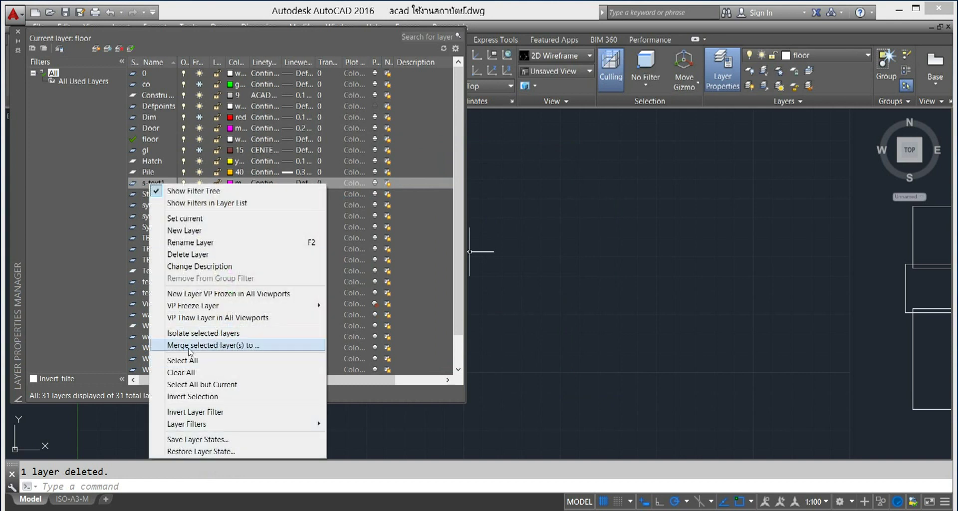
pyautogui.click(189, 345)
pyautogui.click(449, 354)
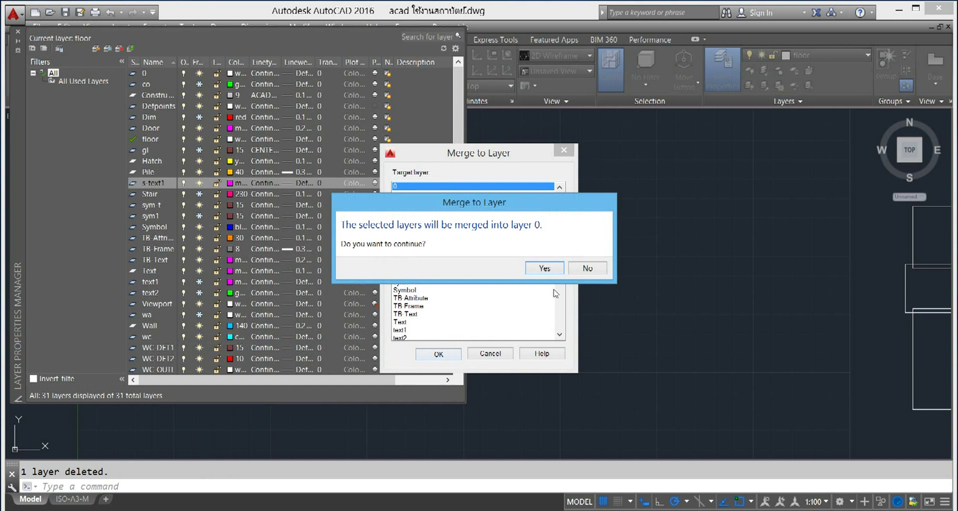
pyautogui.click(544, 268)
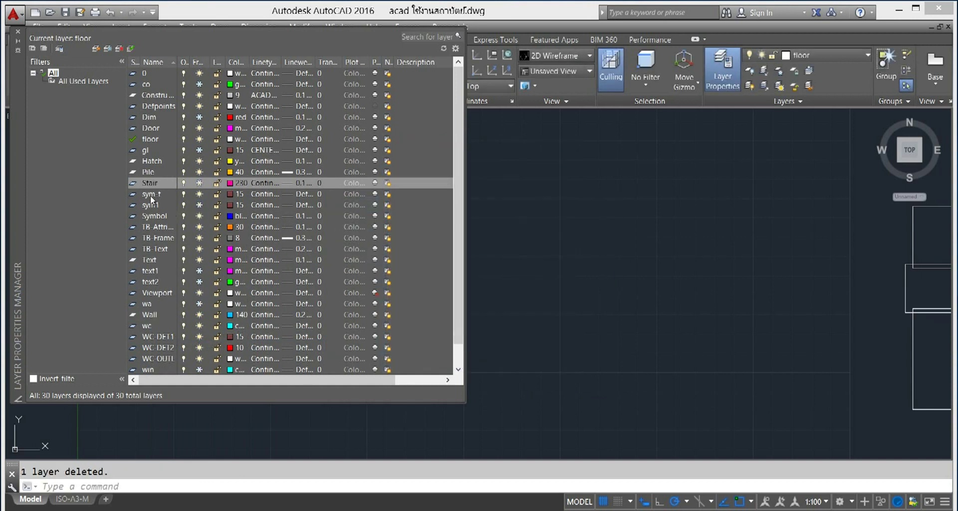
# - Merge the sym-t and wc layers into layer 0
pyautogui.rightClick(150, 196)
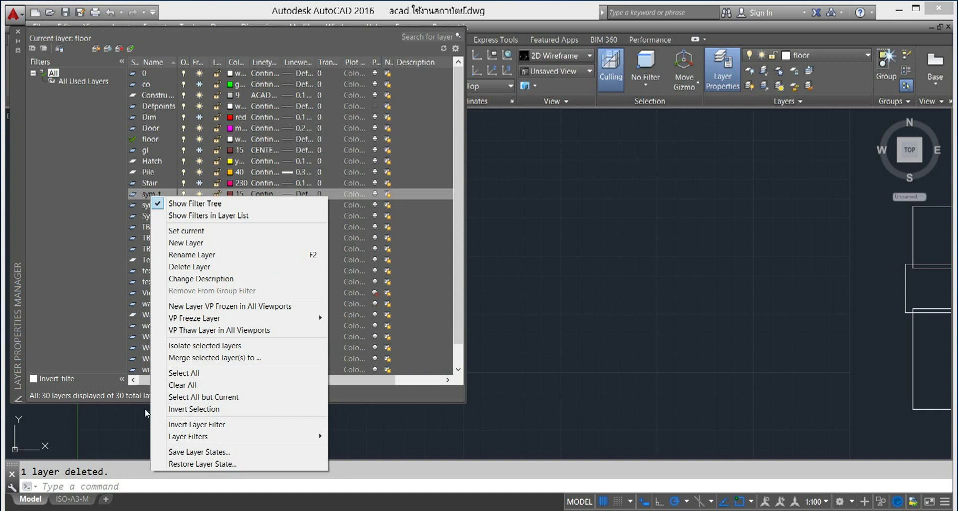
pyautogui.click(191, 358)
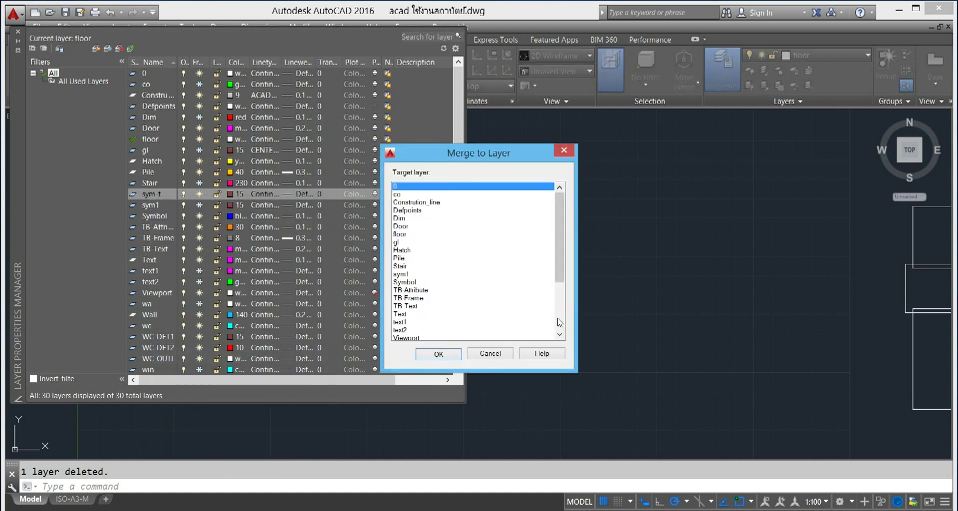
pyautogui.click(449, 354)
pyautogui.click(543, 268)
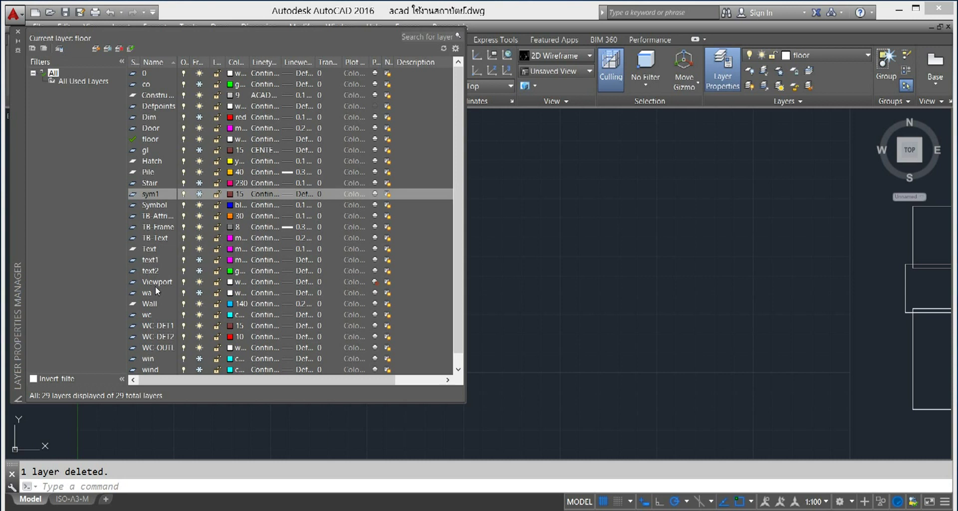
pyautogui.rightClick(153, 316)
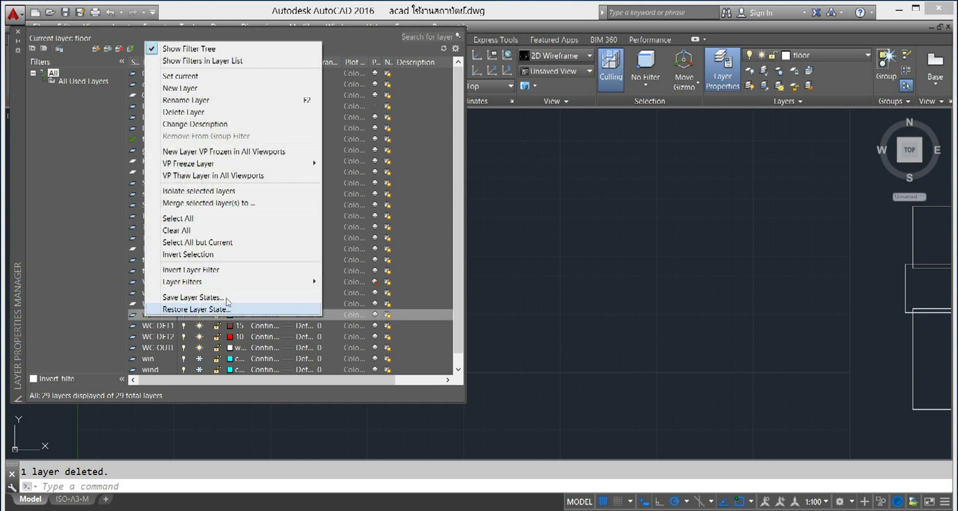
pyautogui.click(193, 204)
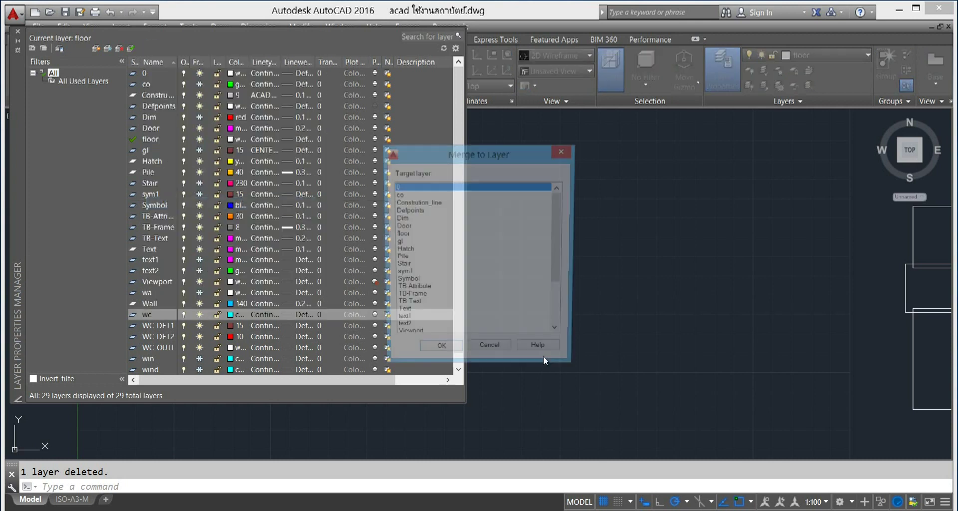
pyautogui.click(438, 354)
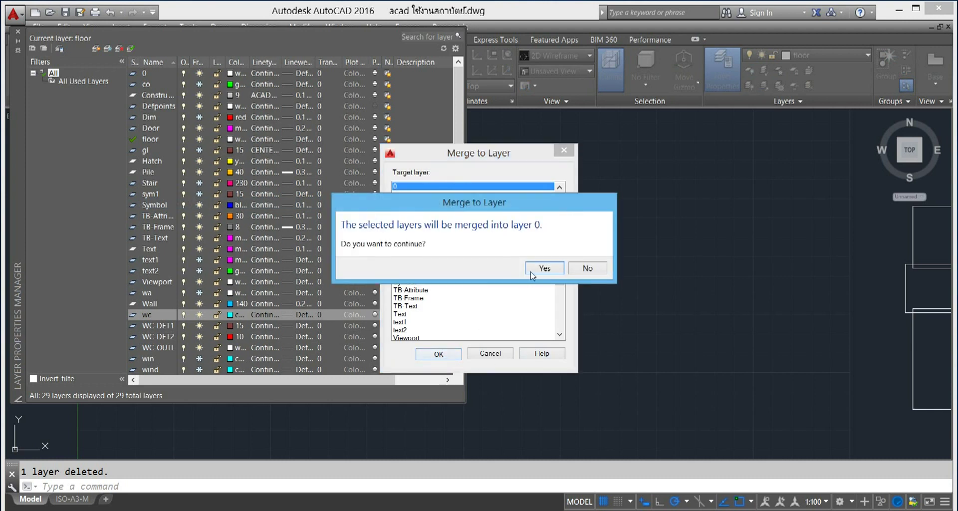
pyautogui.click(530, 272)
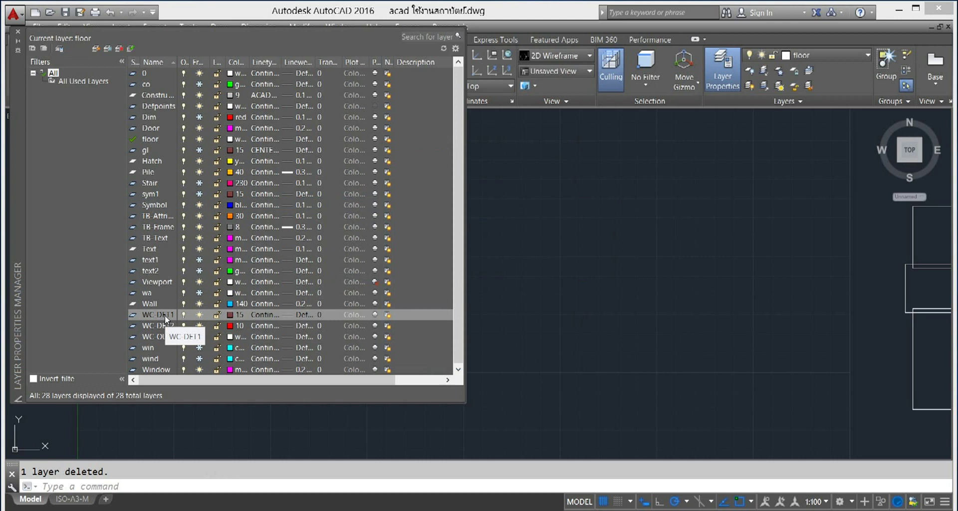
# - Merge the WC-DET1 and WC-DET2 layers into layer 0
pyautogui.rightClick(165, 315)
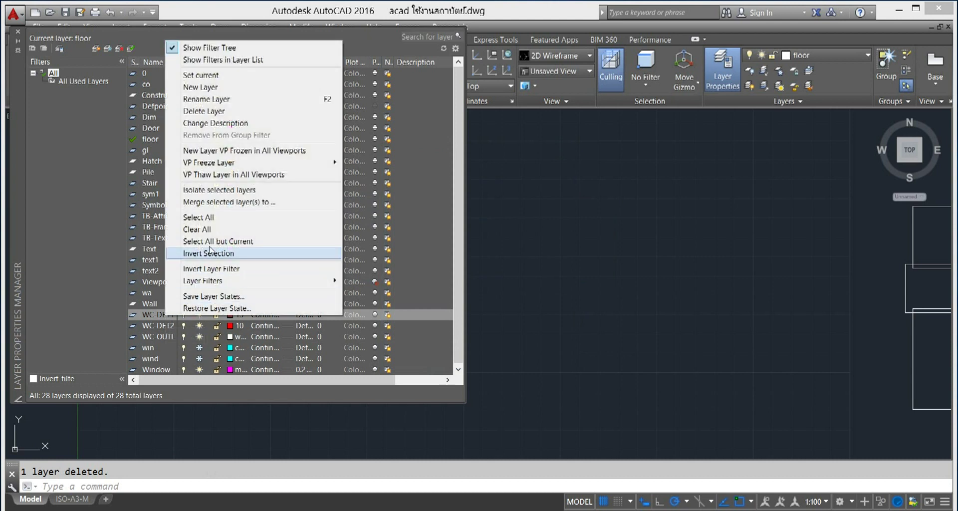
pyautogui.click(201, 202)
pyautogui.click(442, 356)
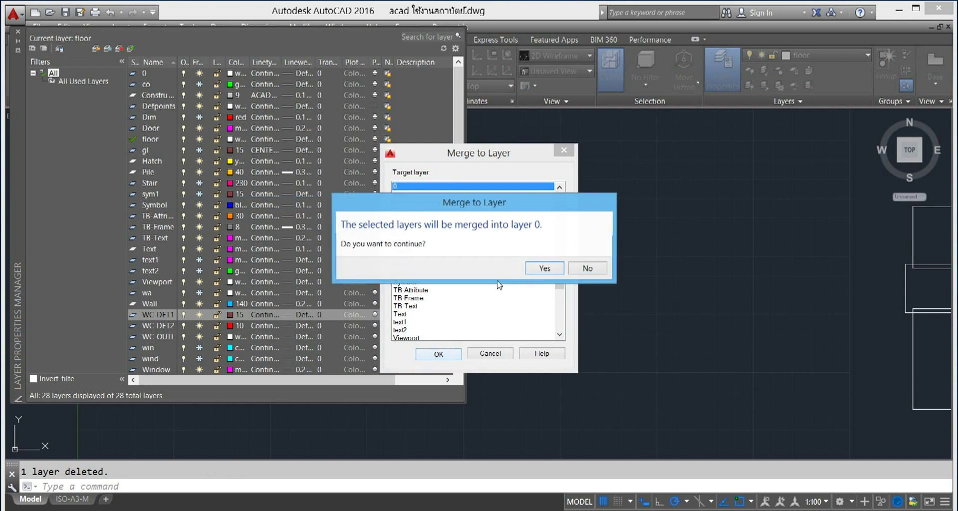
pyautogui.click(544, 268)
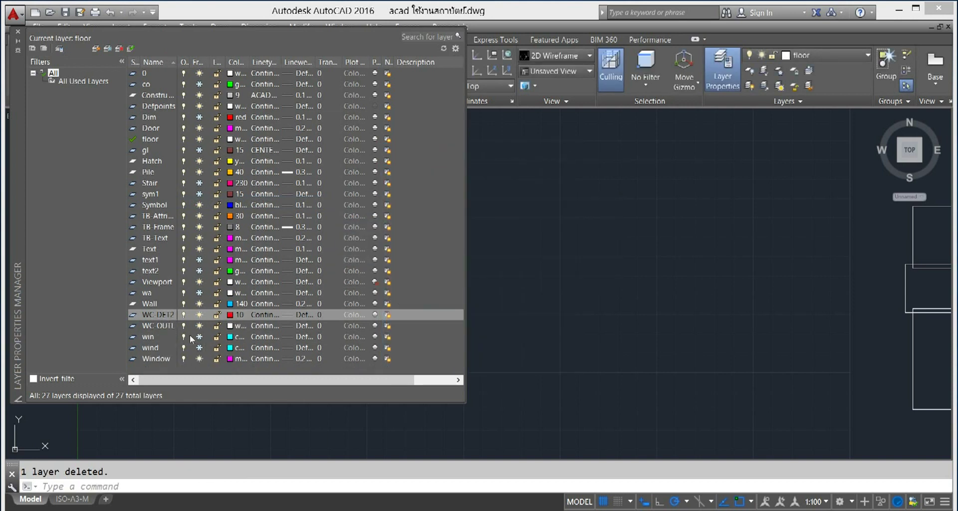
pyautogui.rightClick(154, 313)
pyautogui.click(189, 202)
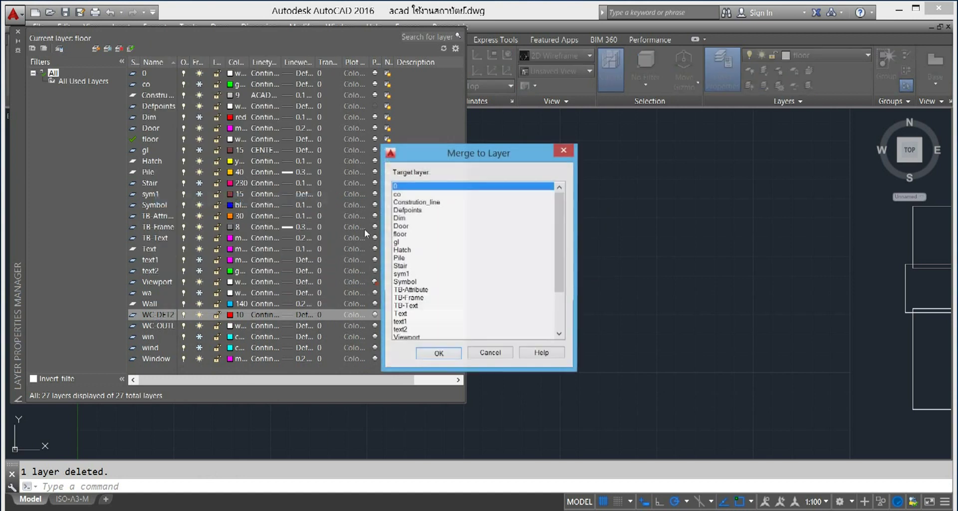
pyautogui.click(438, 354)
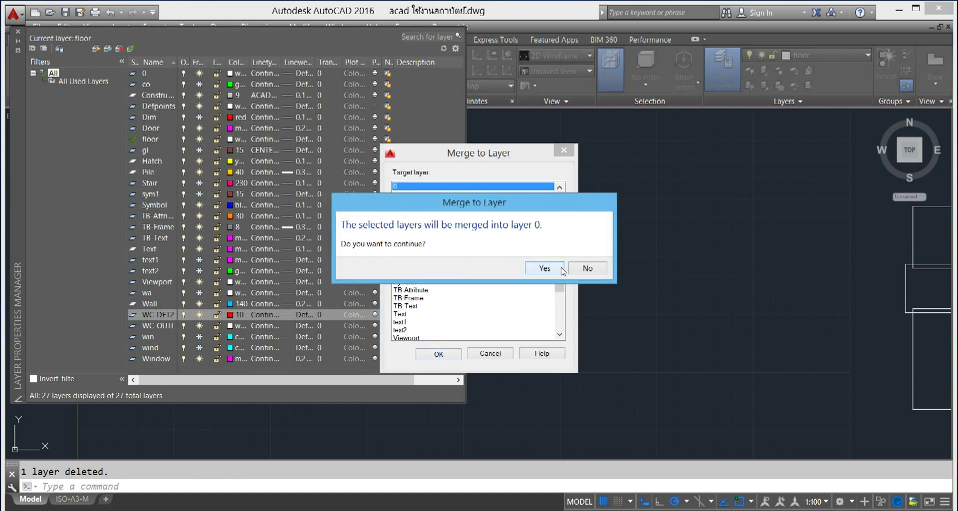
pyautogui.click(545, 268)
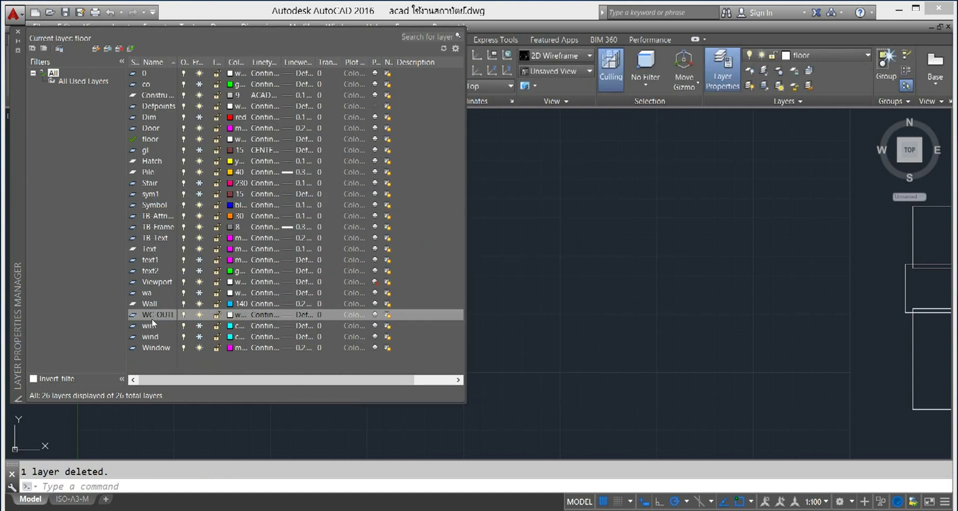
# - Merge the WC-OUTL layer into layer 0
pyautogui.rightClick(152, 320)
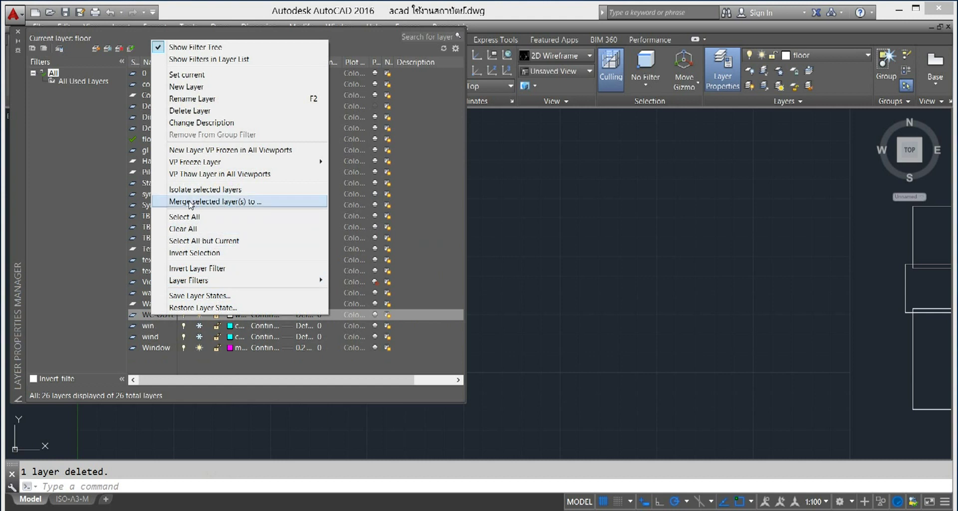
pyautogui.click(189, 202)
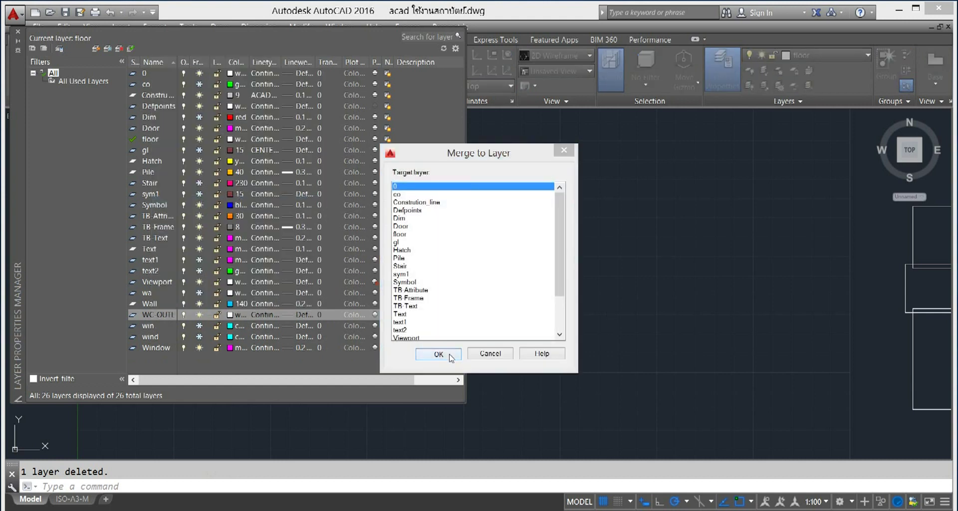
pyautogui.click(450, 357)
pyautogui.click(544, 269)
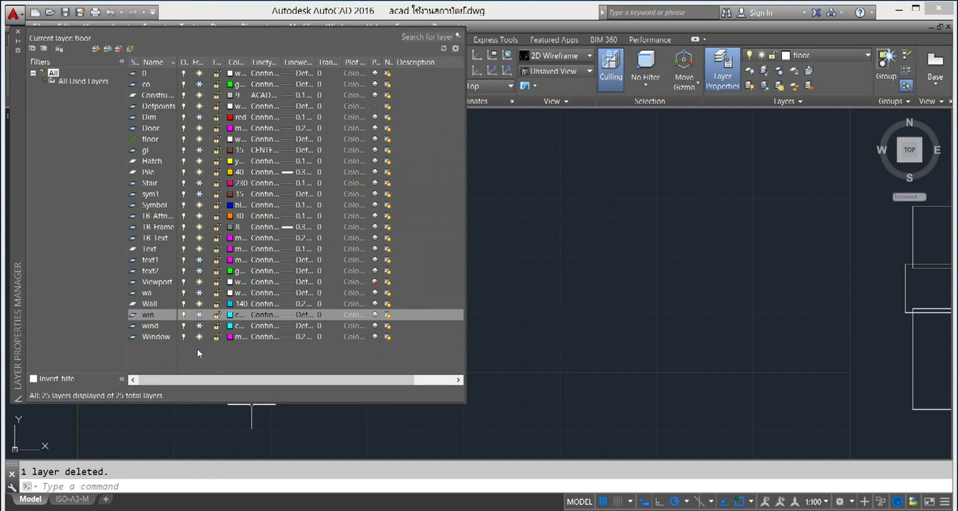
pyautogui.click(378, 283)
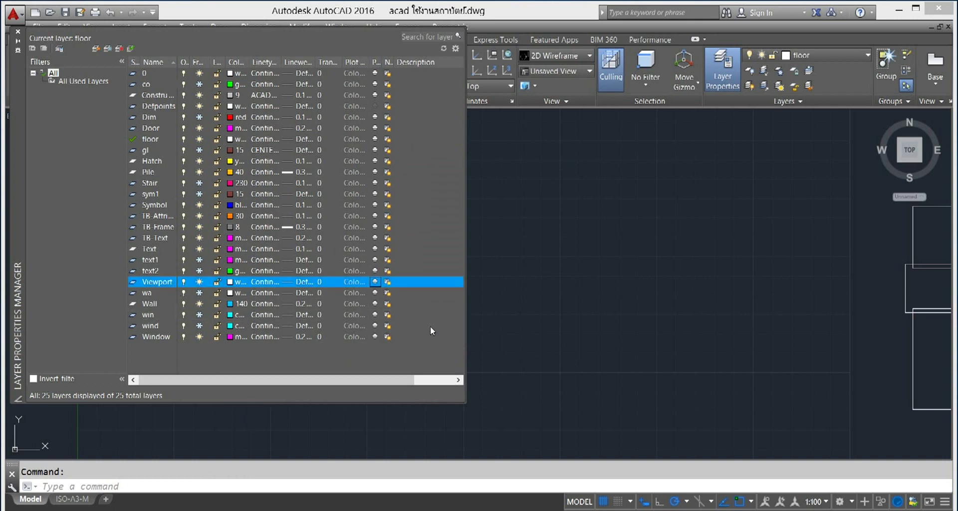
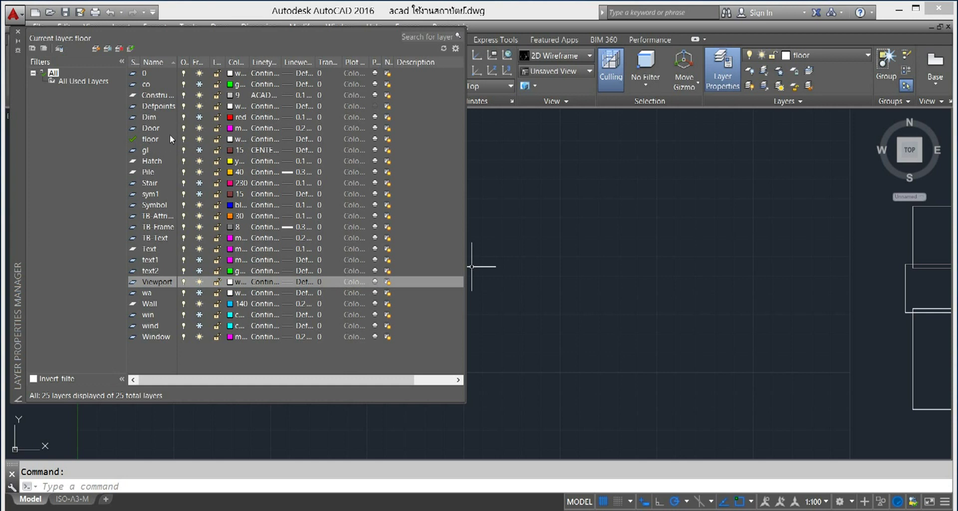
# - Close the Layer Properties palette and delete the small stray object
pyautogui.click(18, 34)
pyautogui.scroll(-2, 479, 286)
pyautogui.scroll(-2, 478, 285)
pyautogui.scroll(2, 514, 303)
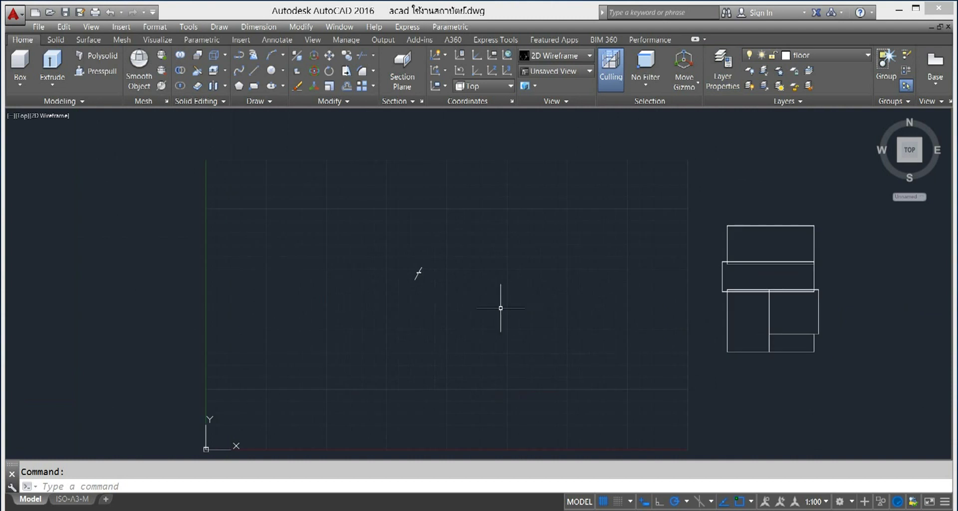
pyautogui.moveTo(418, 271)
pyautogui.press('Escape')
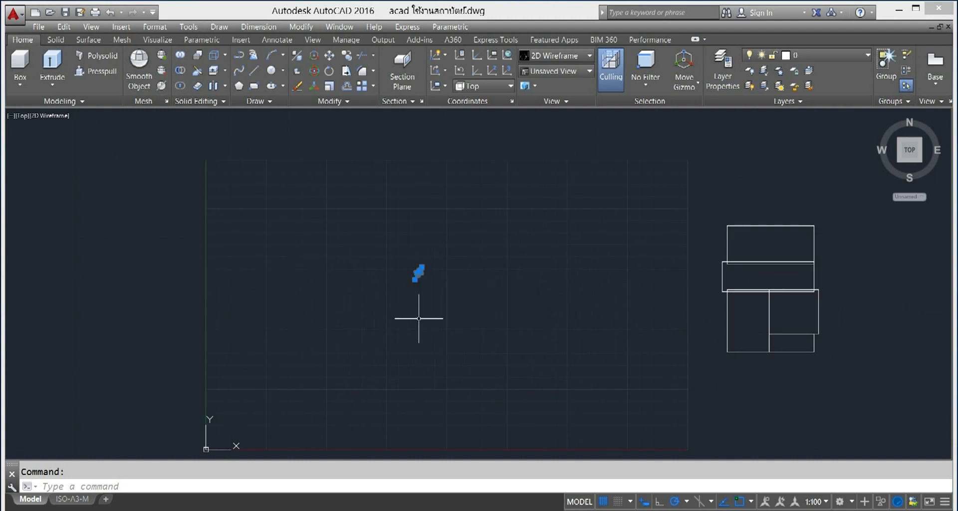
pyautogui.press('Delete')
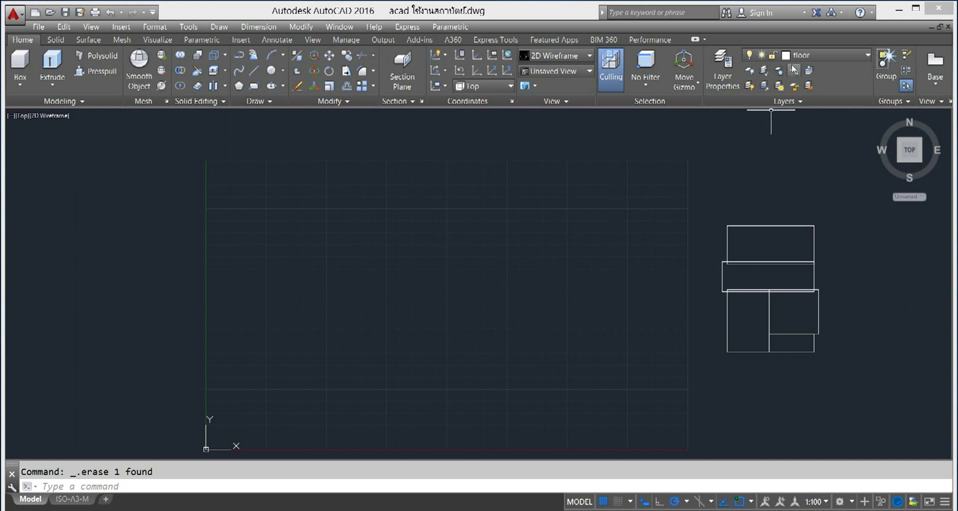
# - Thaw the co layer so its green column points show on the grid
pyautogui.click(863, 55)
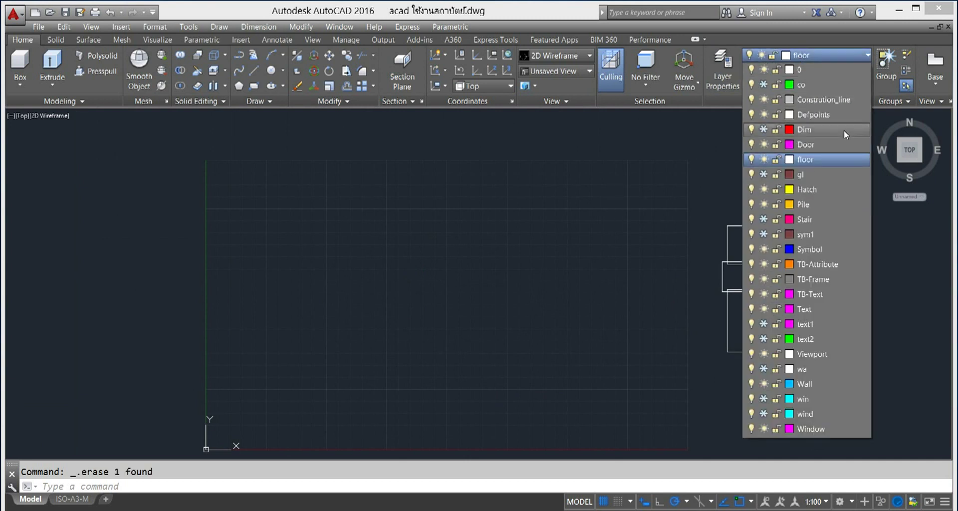
pyautogui.click(763, 84)
pyautogui.click(635, 269)
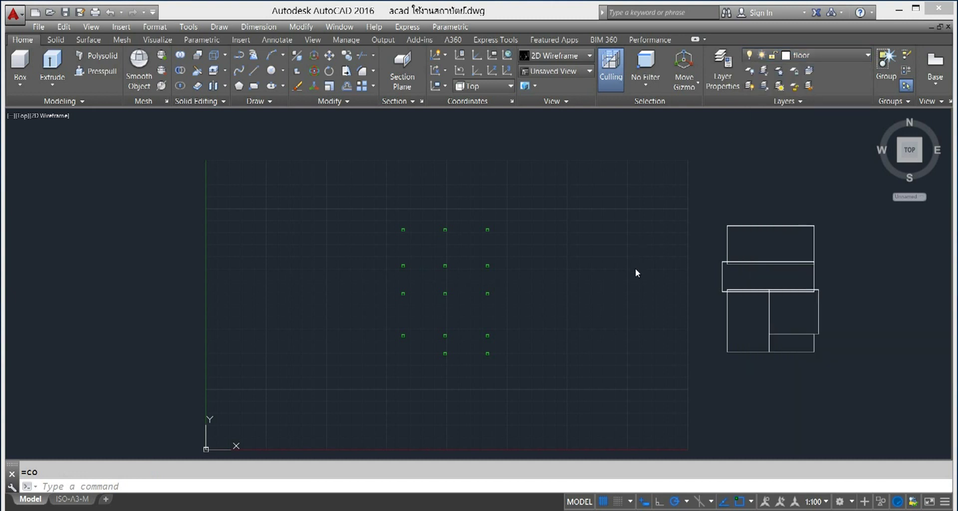
pyautogui.click(330, 55)
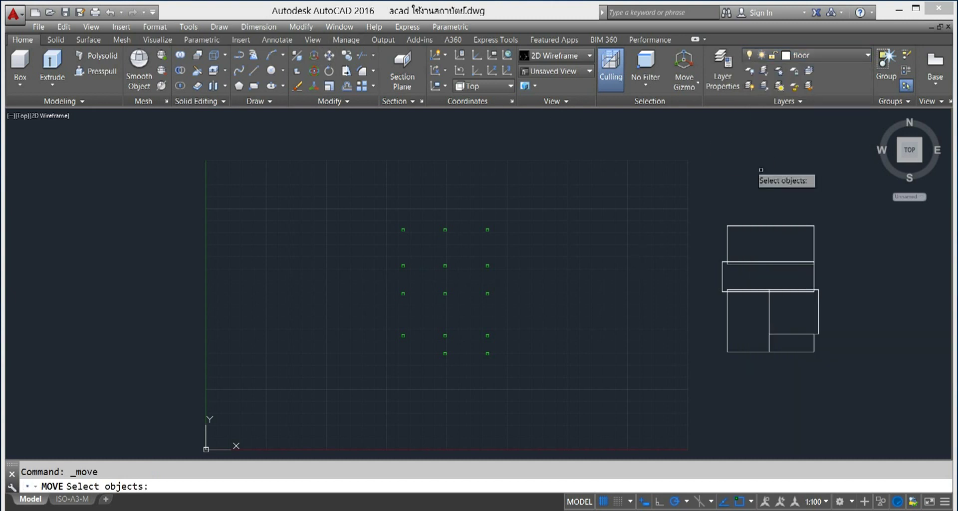
# - Move the five floor-plan rectangles by their top-right corner onto the matching green column point
pyautogui.click(851, 183)
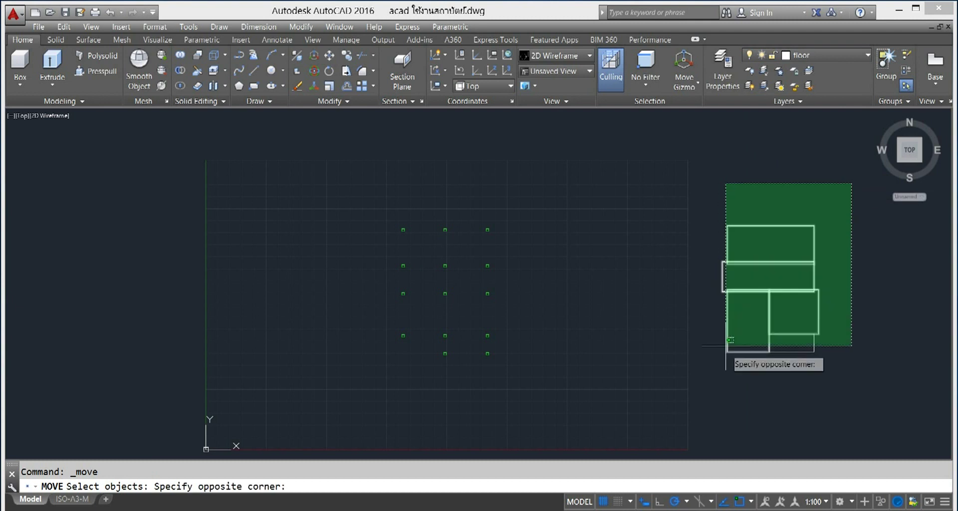
pyautogui.click(705, 388)
pyautogui.press('Return')
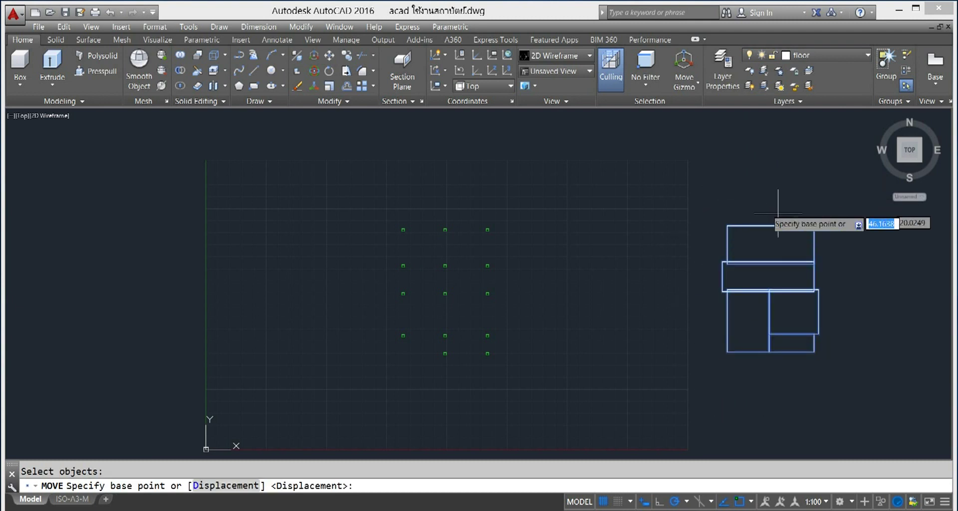
pyautogui.scroll(2, 835, 245)
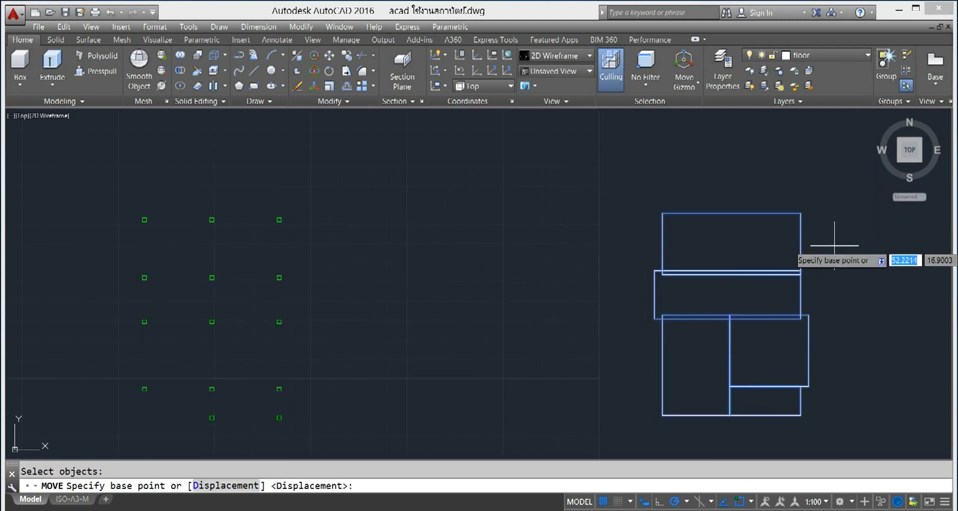
pyautogui.click(800, 213)
pyautogui.scroll(1, 125, 166)
pyautogui.scroll(1, 220, 188)
pyautogui.scroll(1, 332, 239)
pyautogui.scroll(1, 386, 240)
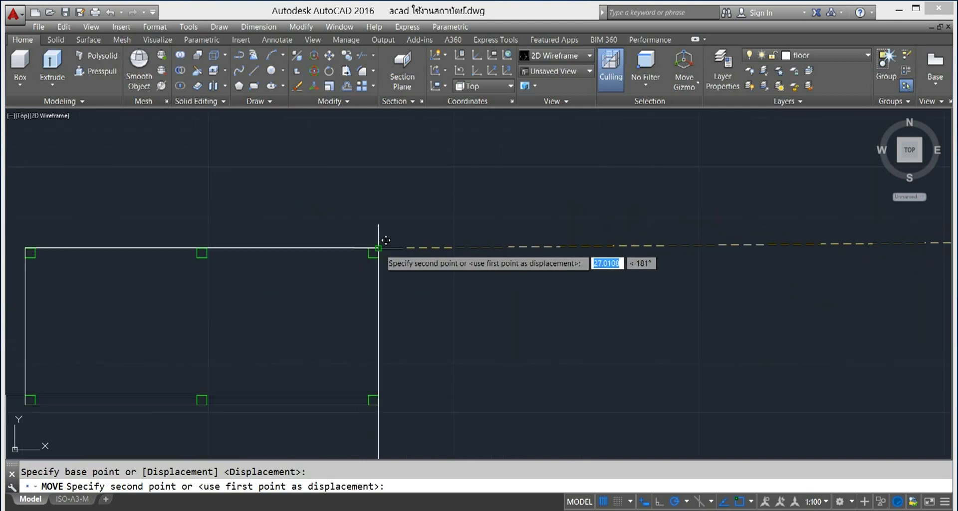
pyautogui.click(379, 247)
pyautogui.scroll(-5, 377, 248)
pyautogui.moveTo(528, 332)
pyautogui.mouseDown(button='middle')
pyautogui.moveTo(582, 254)
pyautogui.moveTo(626, 302)
pyautogui.mouseUp(button='middle')
pyautogui.scroll(2, 634, 267)
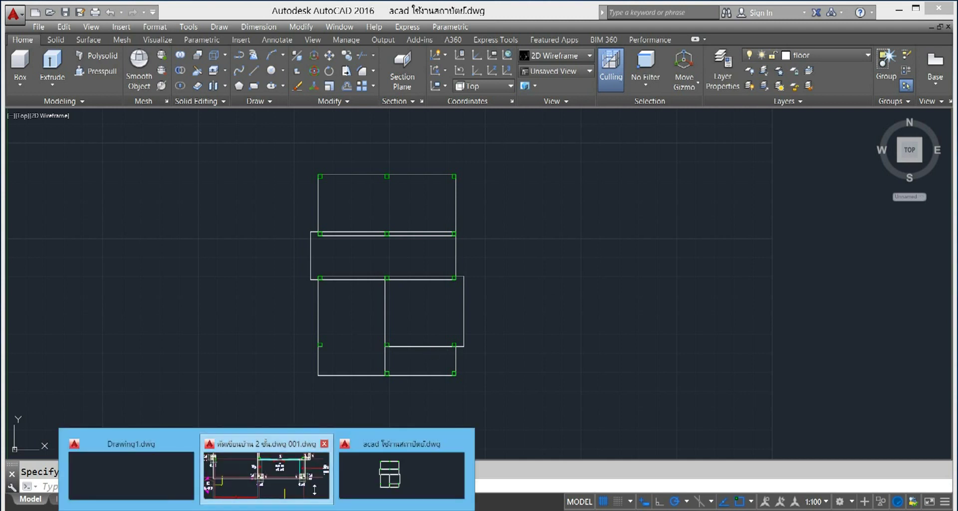
pyautogui.click(326, 474)
pyautogui.scroll(-2, 528, 310)
pyautogui.scroll(-2, 529, 309)
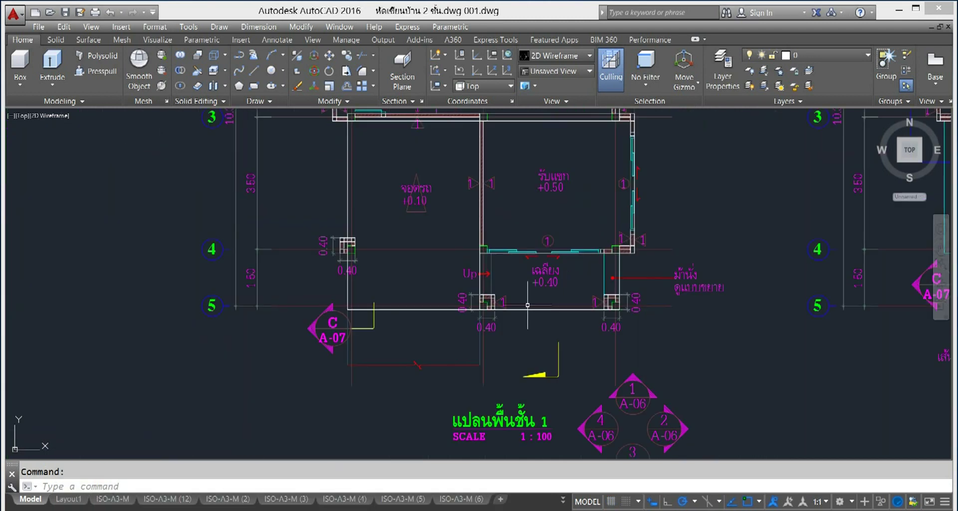
pyautogui.scroll(-2, 531, 308)
pyautogui.scroll(-2, 591, 255)
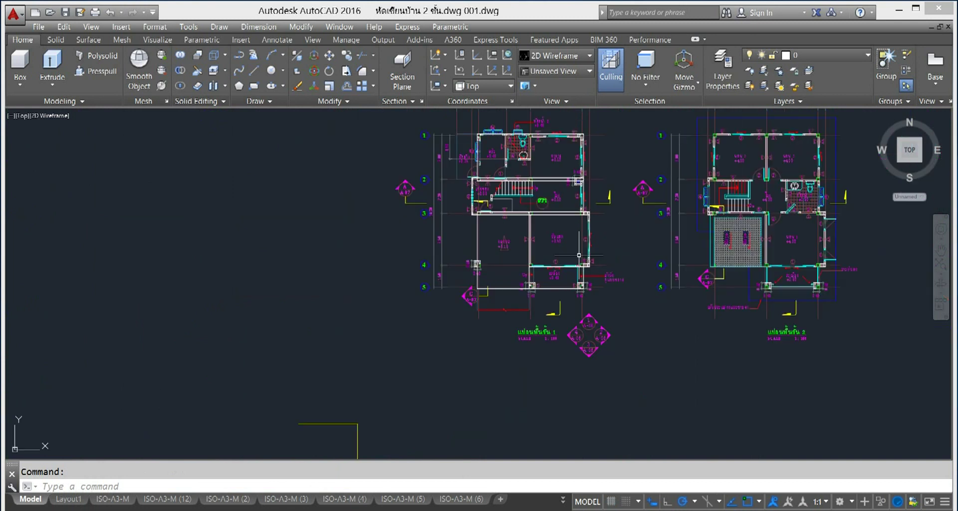
pyautogui.scroll(2, 598, 258)
pyautogui.scroll(1, 652, 242)
pyautogui.scroll(1, 626, 284)
pyautogui.scroll(1, 631, 289)
pyautogui.scroll(-2, 631, 289)
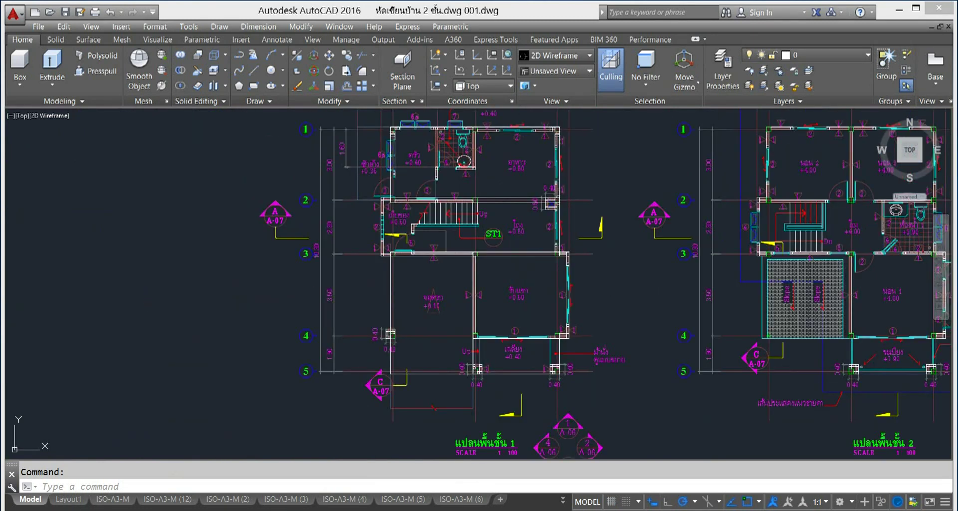
pyautogui.click(446, 471)
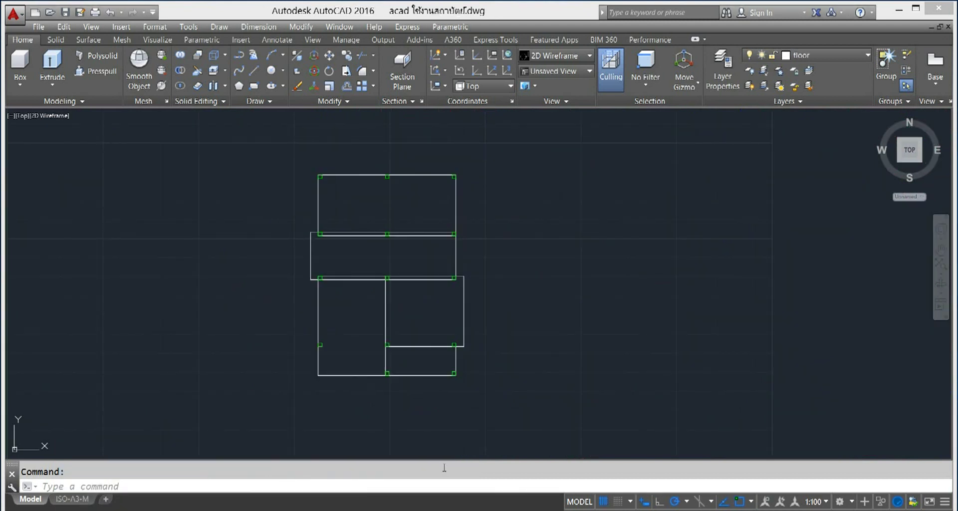
pyautogui.scroll(-2, 551, 271)
pyautogui.scroll(2, 521, 293)
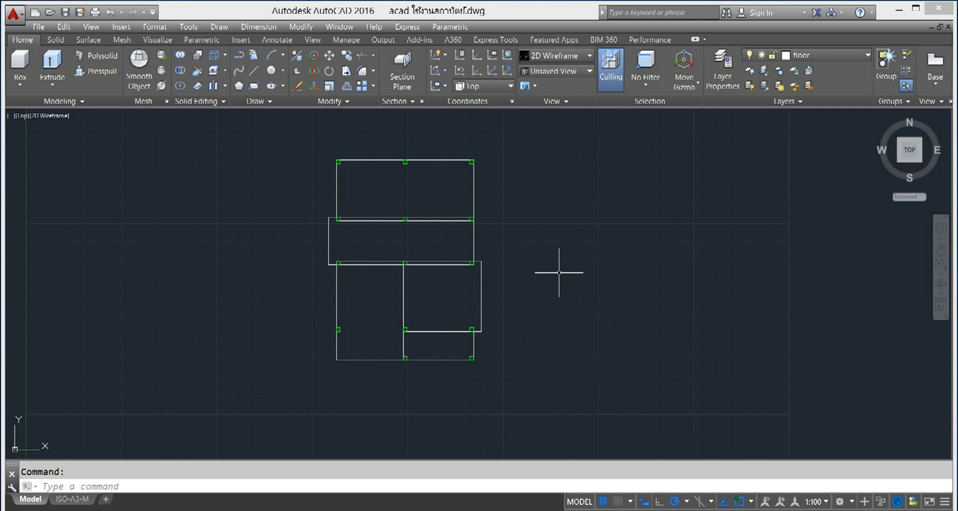
pyautogui.click(648, 85)
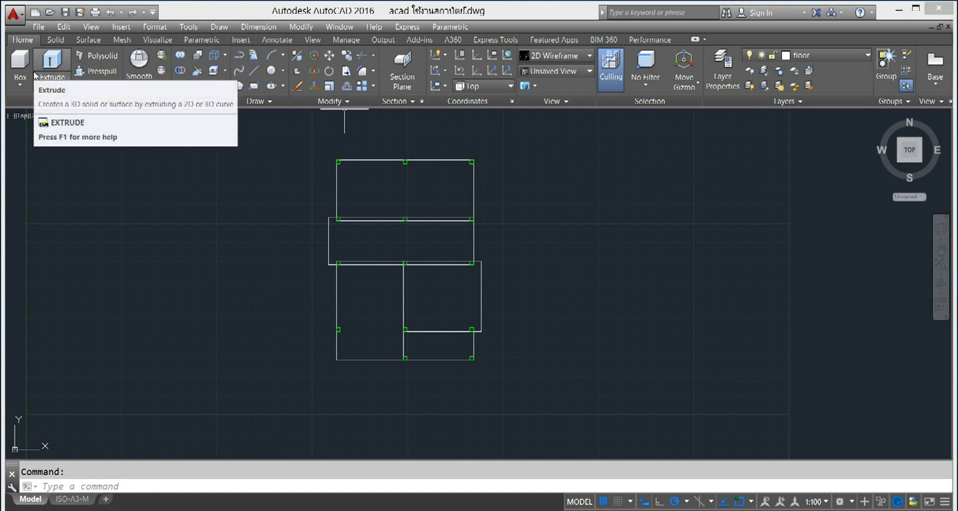
pyautogui.click(49, 88)
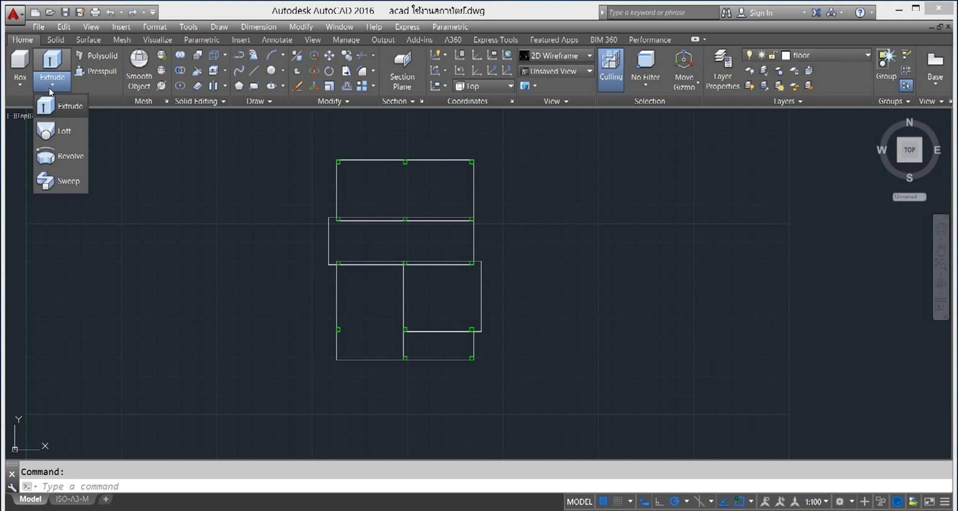
pyautogui.click(49, 88)
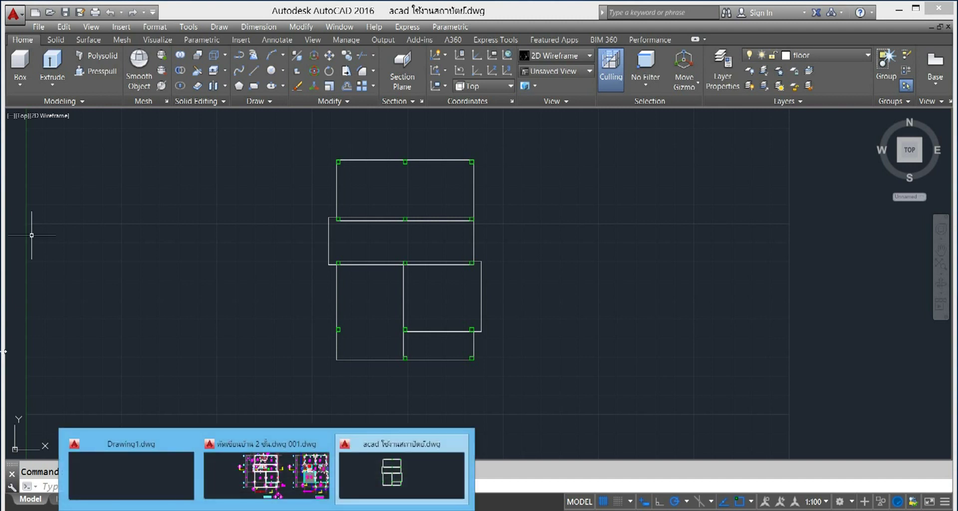
# - Switch the viewport to SE Isometric and look over the Extrude solid options
pyautogui.click(24, 116)
pyautogui.click(59, 228)
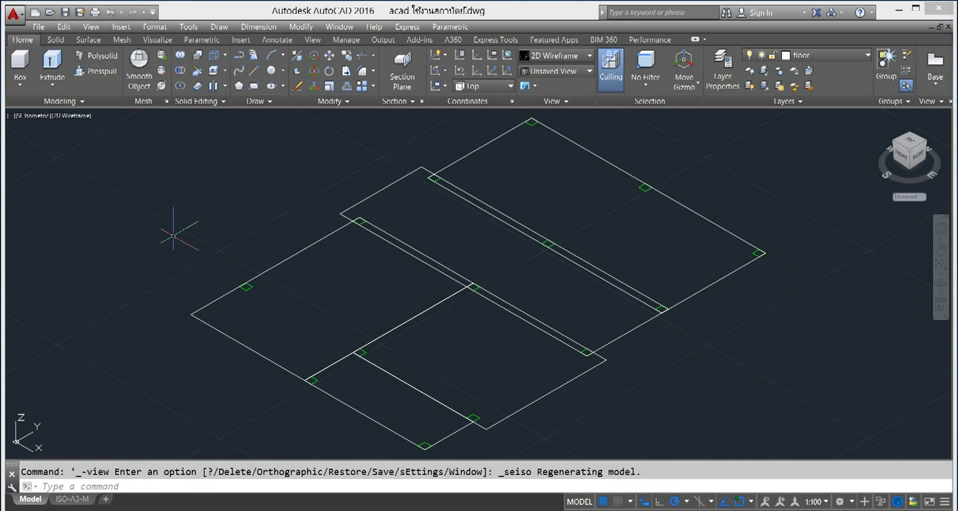
pyautogui.click(50, 87)
pyautogui.click(41, 115)
# - Return to the Top view, zoom in on the plan, and start the Rectangle tool
pyautogui.click(66, 143)
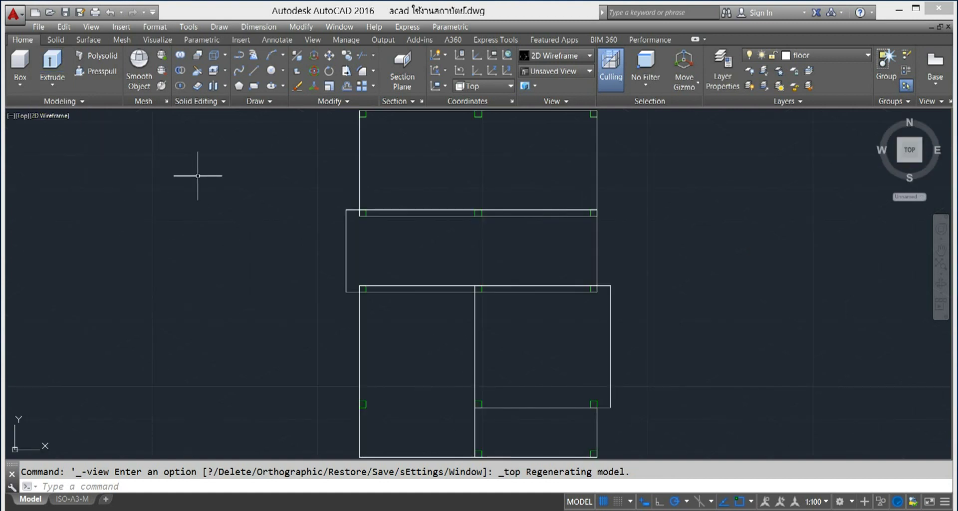
pyautogui.scroll(2, 482, 169)
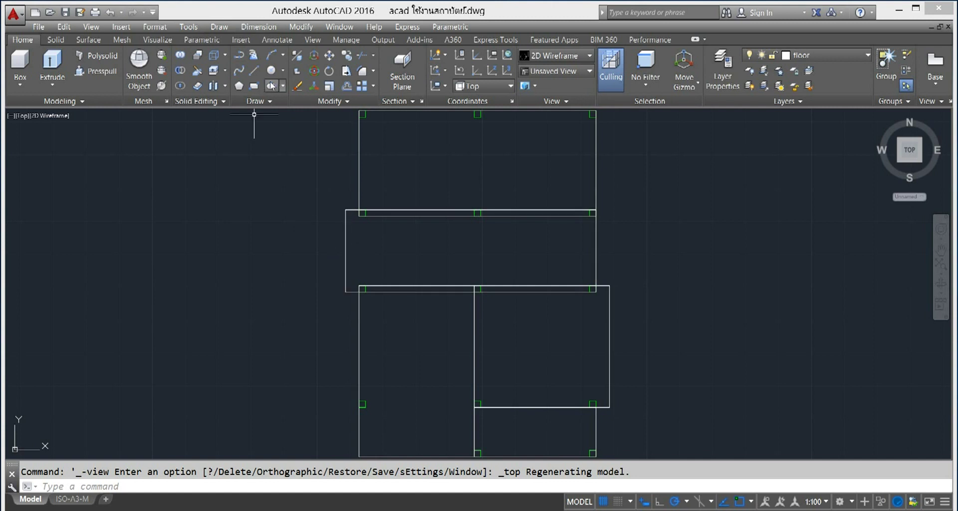
pyautogui.click(254, 86)
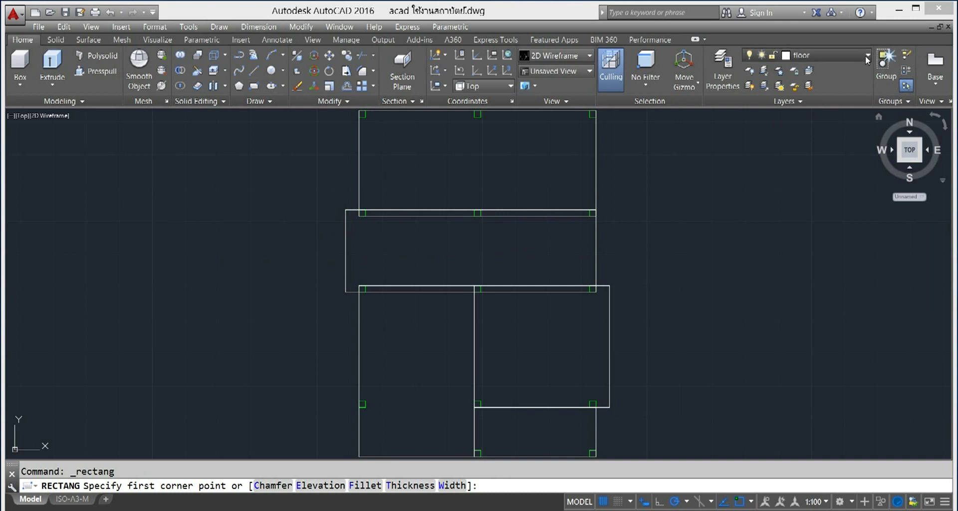
pyautogui.click(808, 55)
pyautogui.click(808, 57)
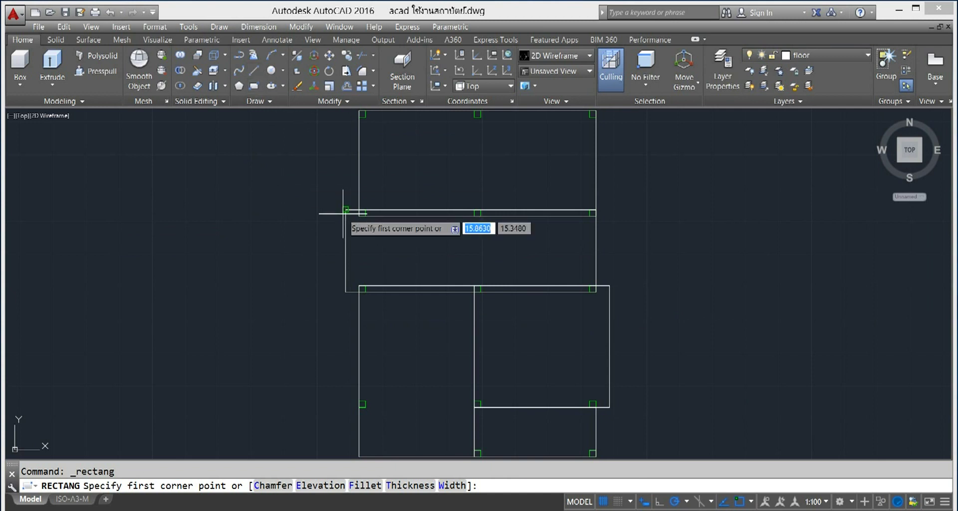
pyautogui.click(187, 226)
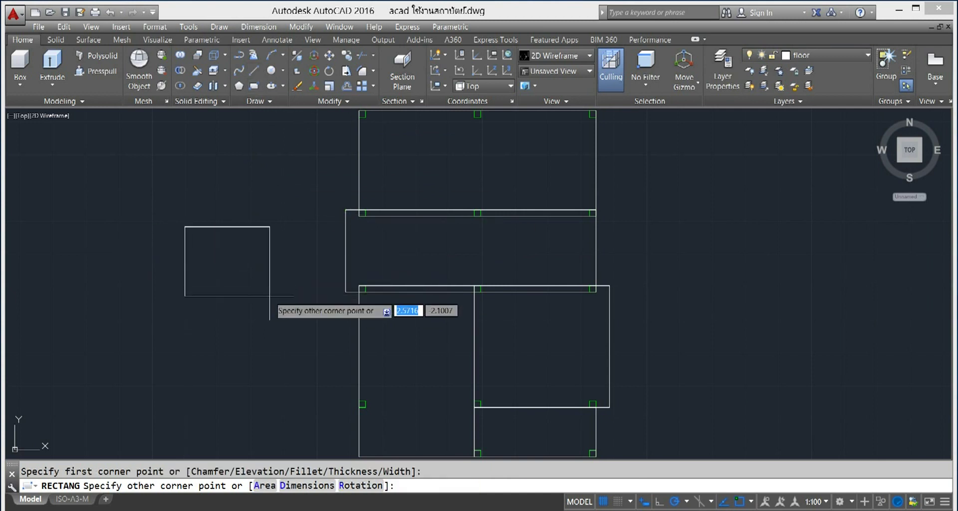
pyautogui.write('d')
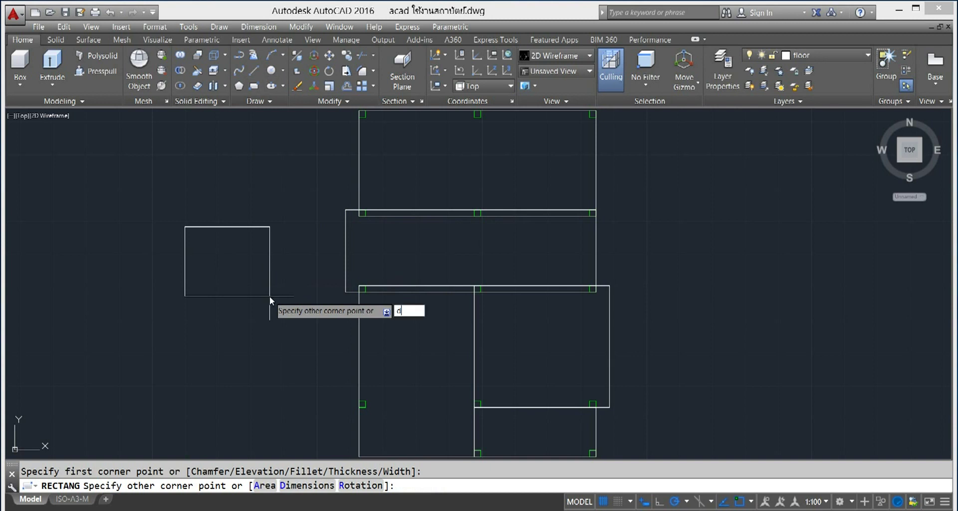
pyautogui.press('Return')
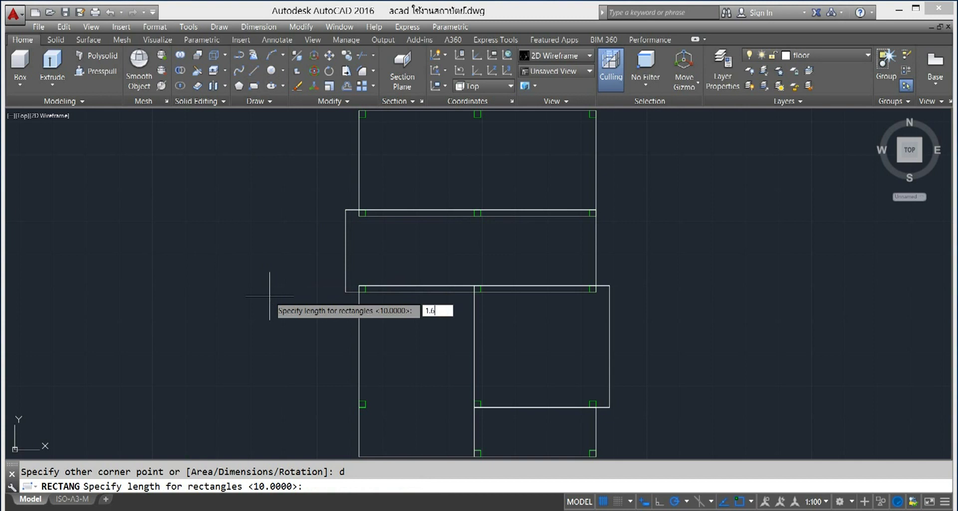
pyautogui.press('Return')
pyautogui.write('1.6')
pyautogui.press('Return')
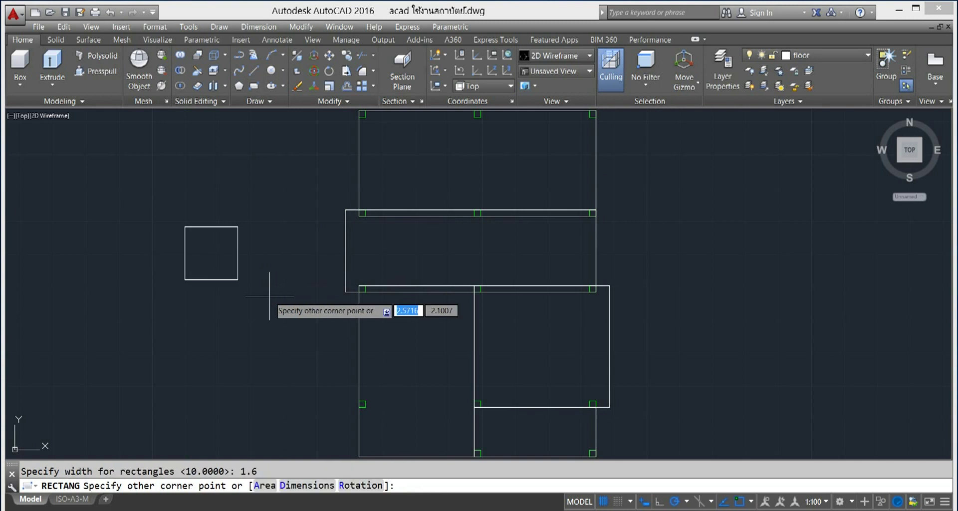
pyautogui.click(274, 333)
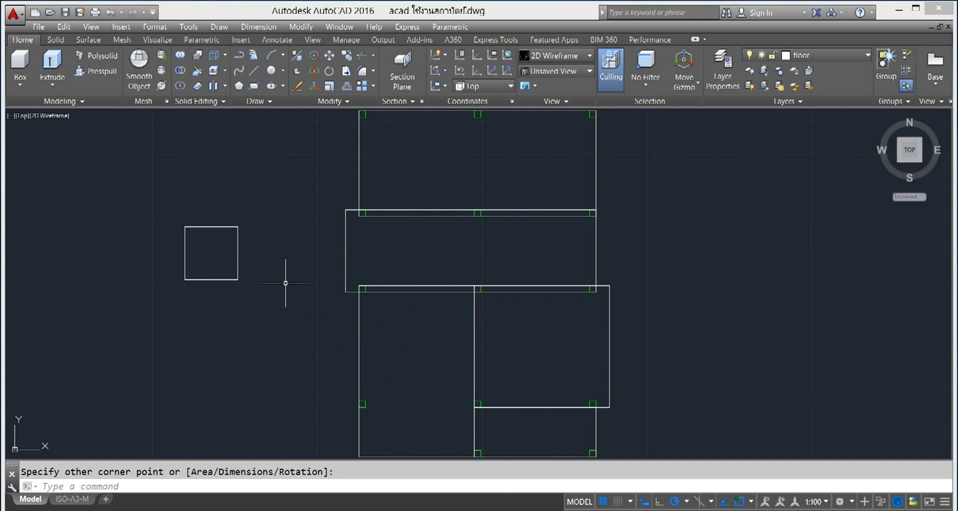
pyautogui.click(267, 207)
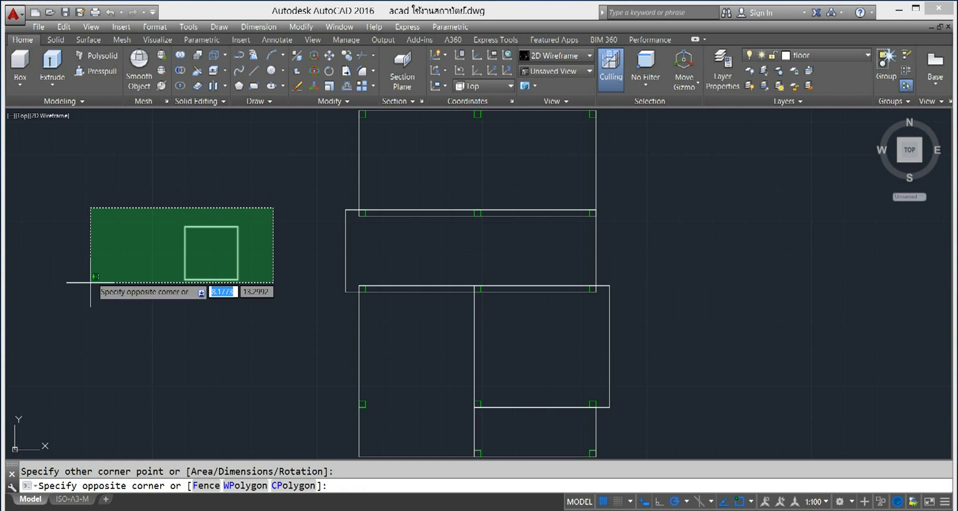
pyautogui.click(145, 335)
pyautogui.click(330, 56)
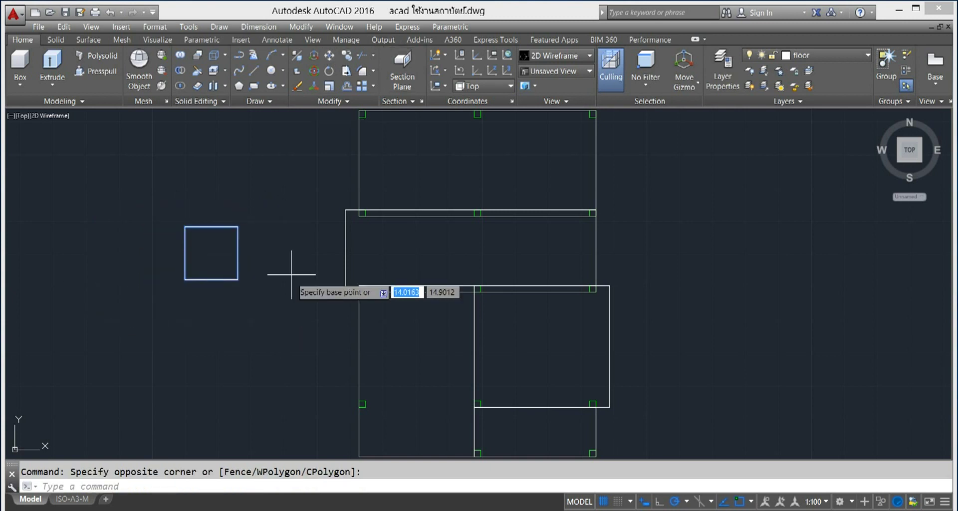
pyautogui.rightClick(311, 293)
pyautogui.click(295, 275)
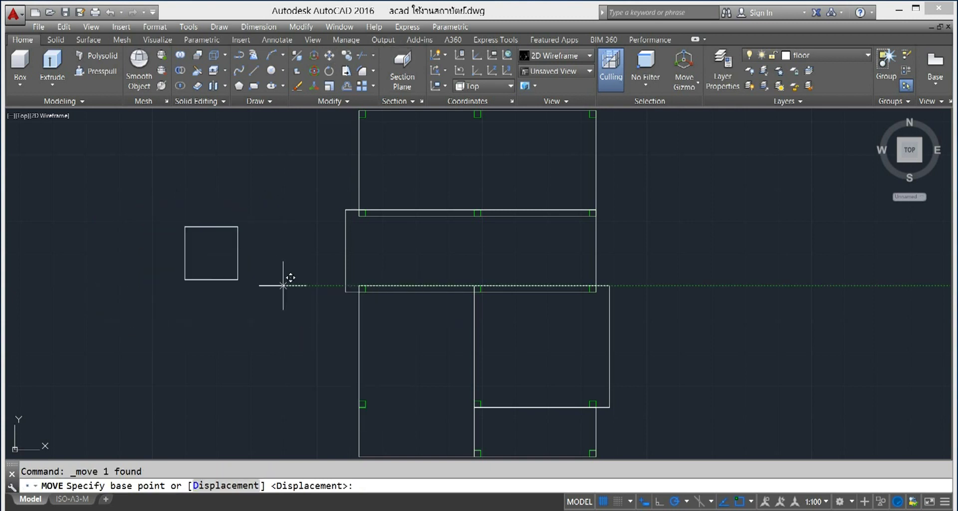
pyautogui.click(282, 285)
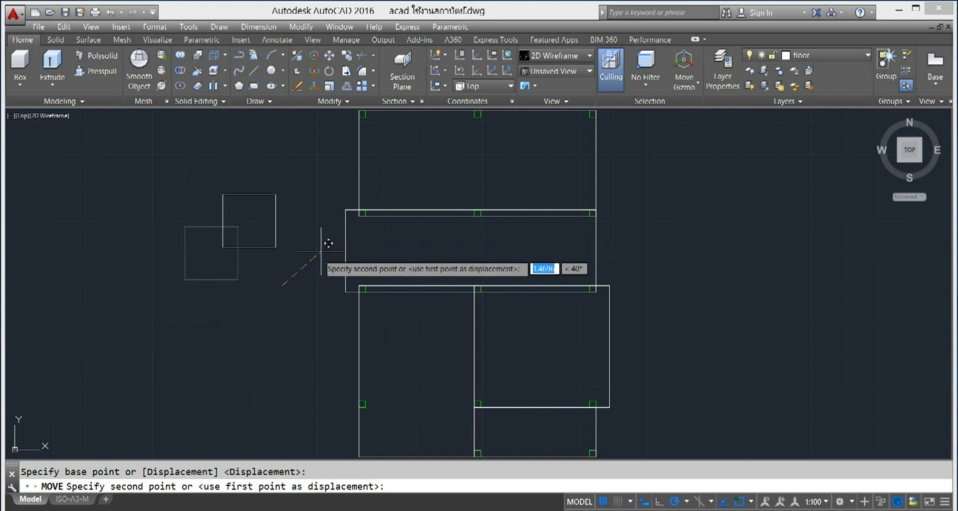
pyautogui.press('Escape')
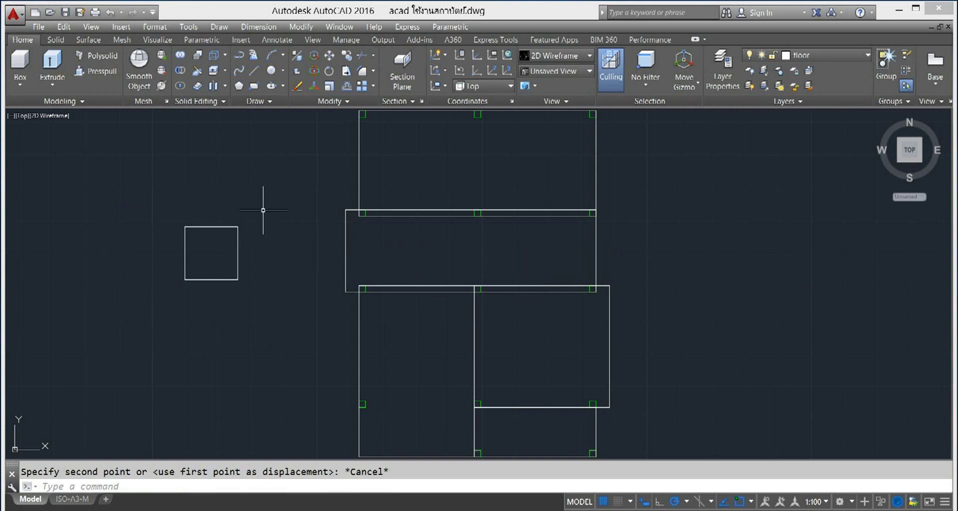
pyautogui.click(330, 55)
pyautogui.click(272, 195)
pyautogui.click(124, 317)
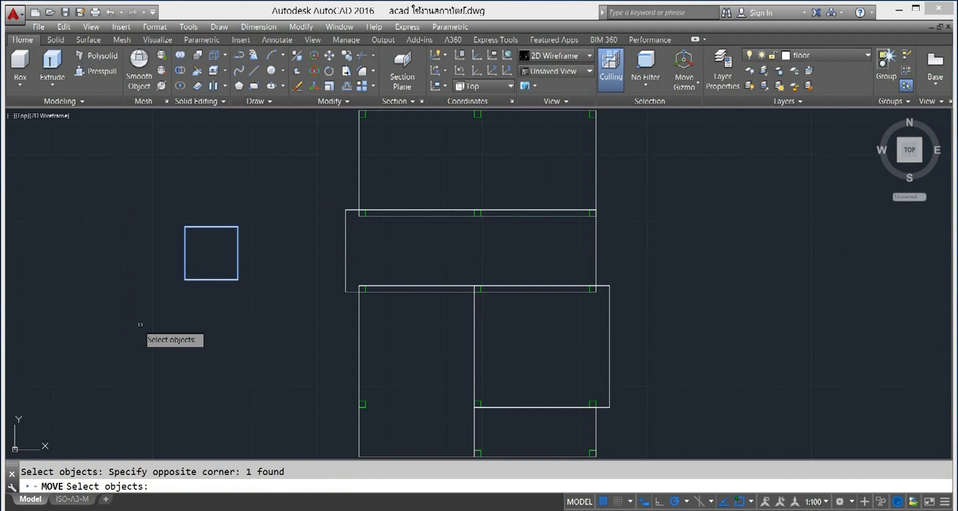
pyautogui.press('Return')
pyautogui.click(238, 226)
pyautogui.scroll(-2, 528, 170)
pyautogui.scroll(2, 480, 205)
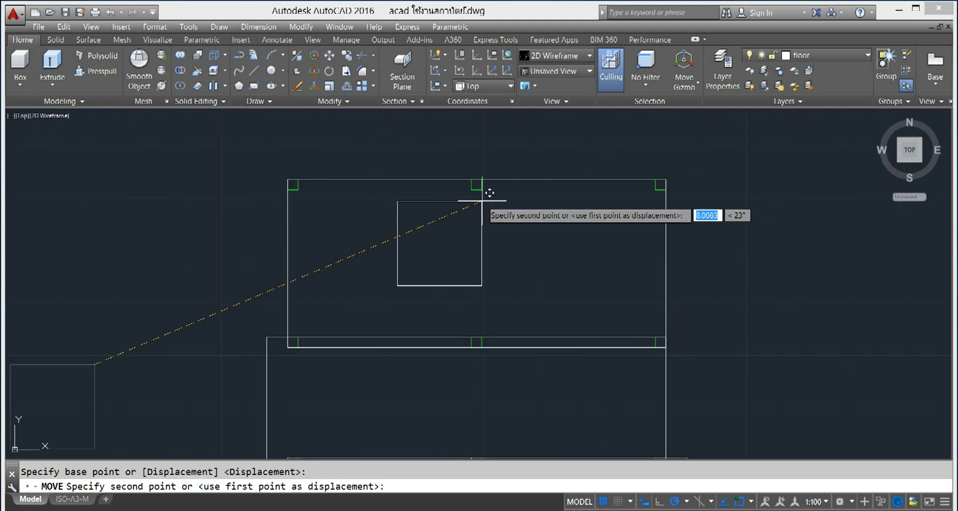
pyautogui.scroll(1, 487, 185)
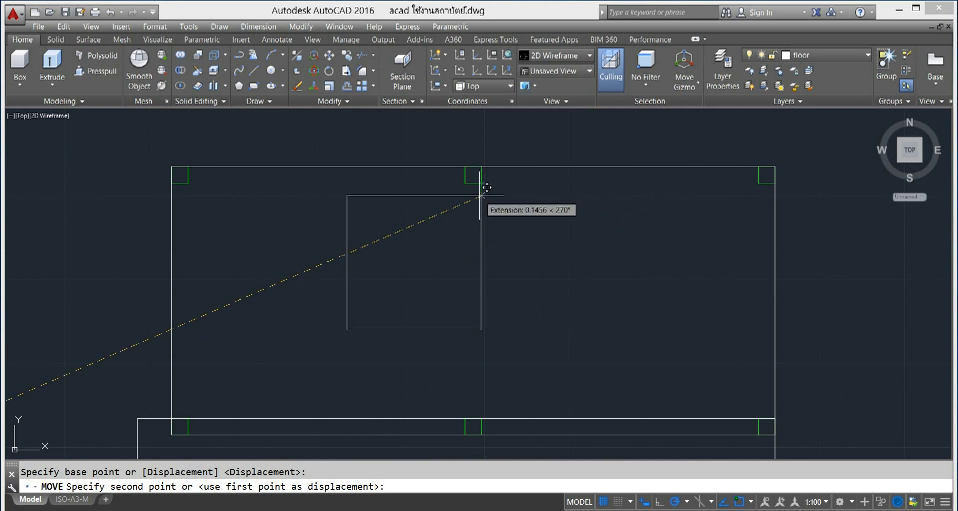
pyautogui.scroll(2, 482, 190)
pyautogui.scroll(1, 464, 169)
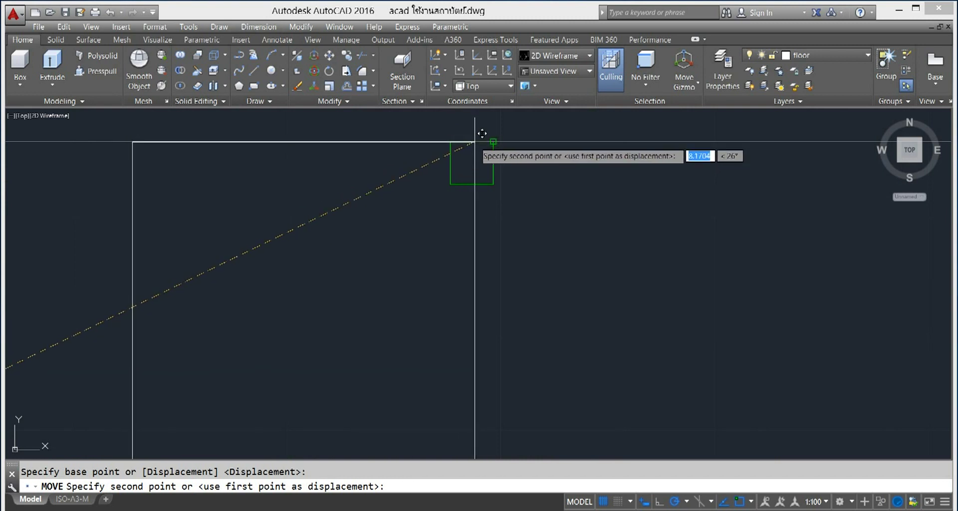
pyautogui.scroll(3, 482, 133)
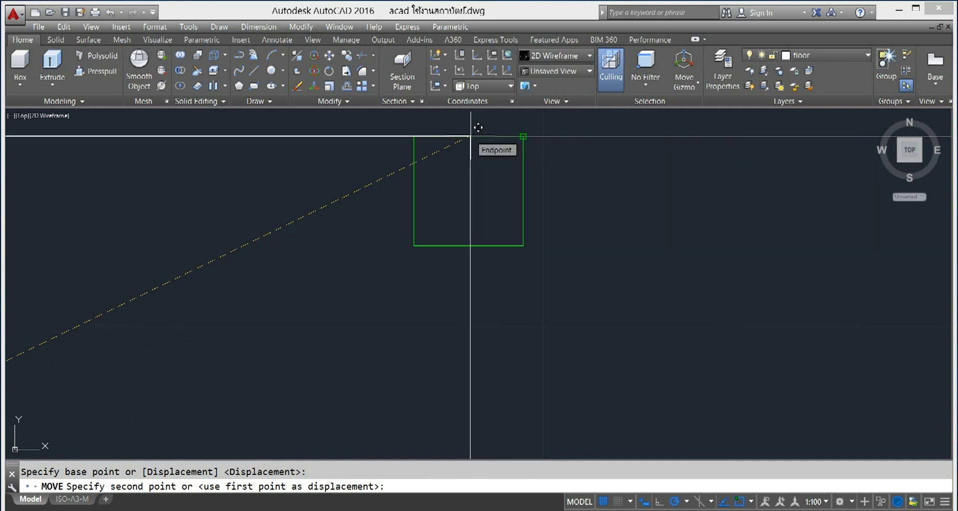
pyautogui.press('Escape')
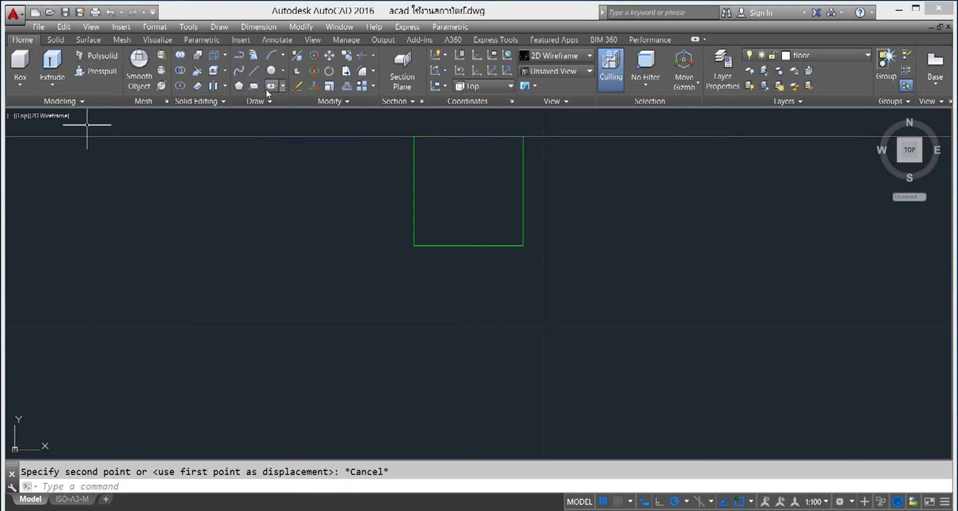
pyautogui.scroll(-3, 587, 299)
pyautogui.scroll(-2, 586, 295)
pyautogui.scroll(-3, 586, 295)
pyautogui.moveTo(524, 350); pyautogui.dragTo(526, 287, button='middle')
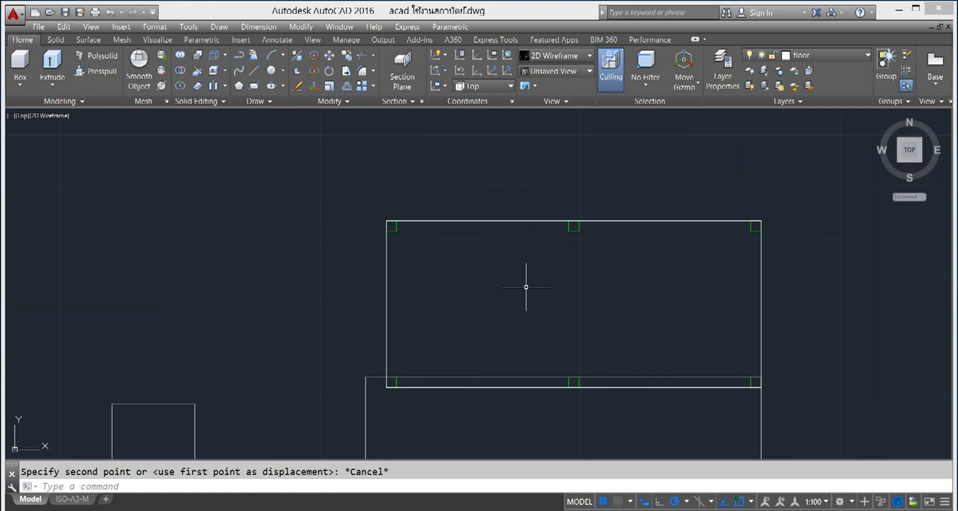
# - Turn the grid off and confirm Endpoint, Center, Intersection and Extension object snaps
pyautogui.click(605, 501)
pyautogui.click(611, 480)
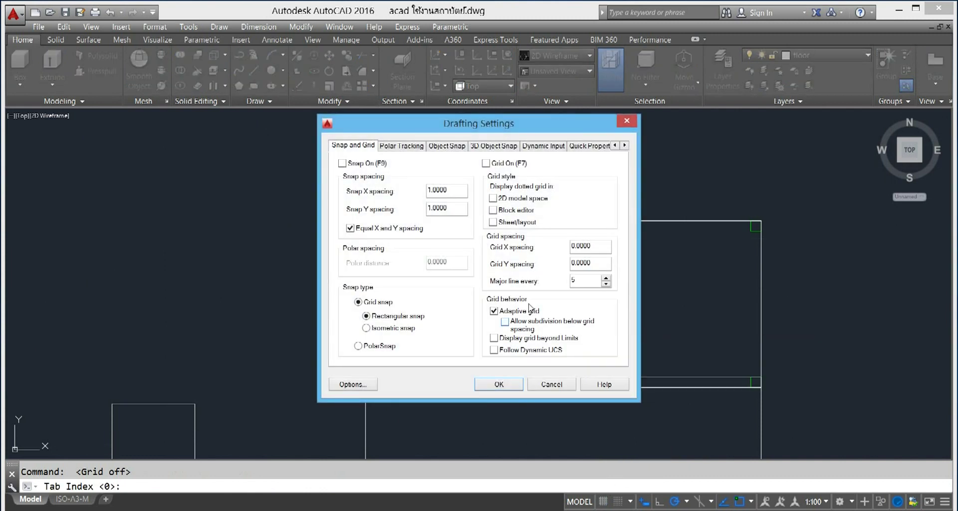
pyautogui.click(446, 147)
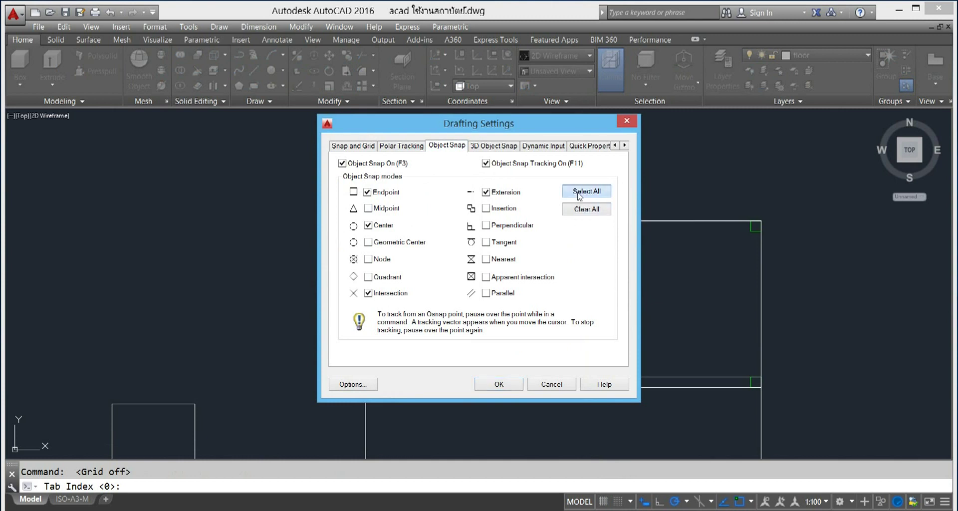
pyautogui.click(499, 384)
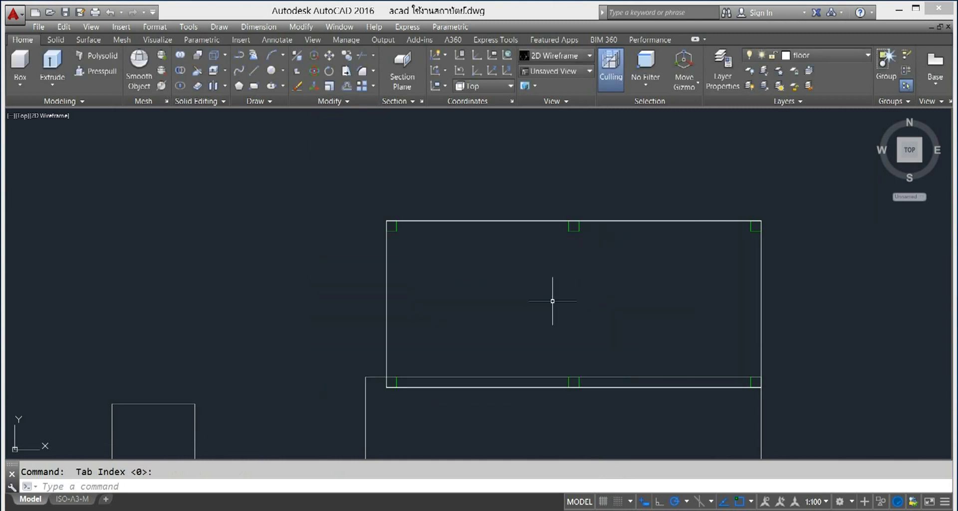
# - Start Move and window-select the small 1.6 square
pyautogui.scroll(-2, 180, 315)
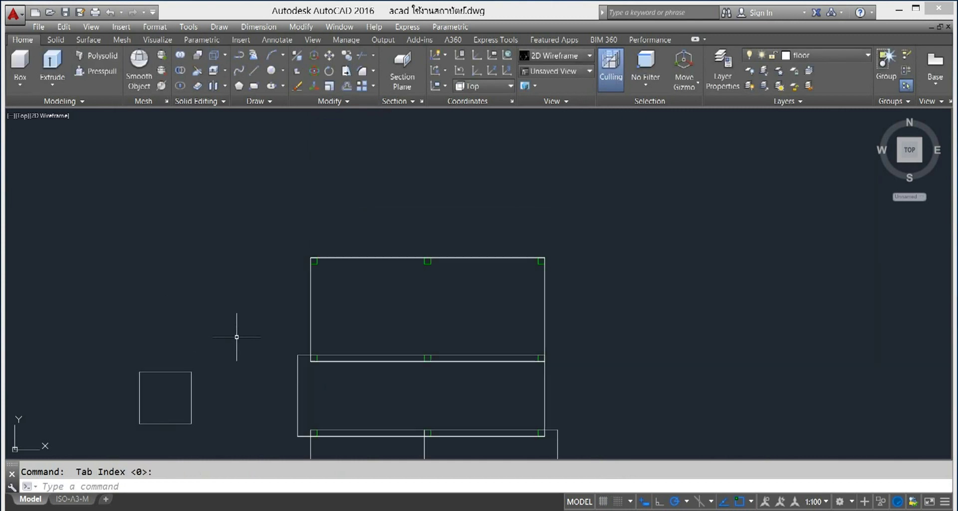
pyautogui.scroll(-2, 250, 310)
pyautogui.click(330, 57)
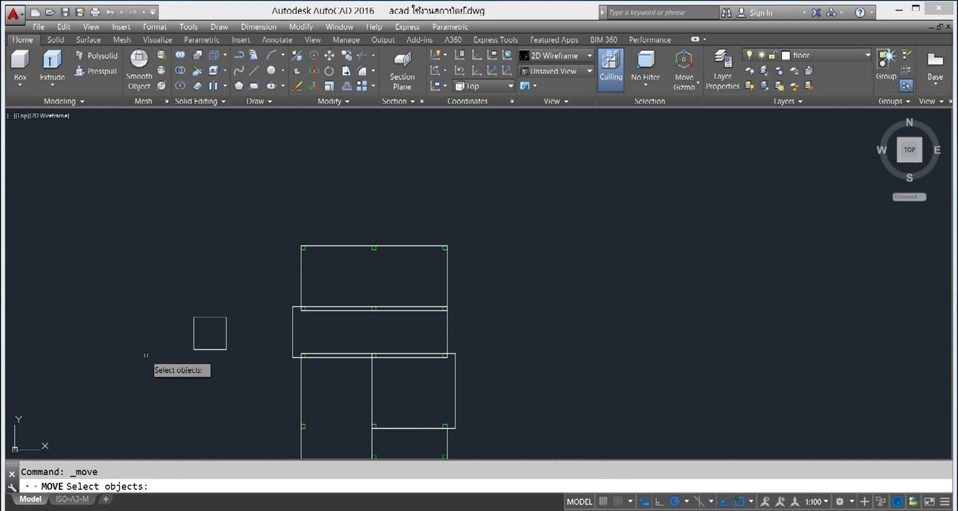
pyautogui.click(245, 301)
pyautogui.click(187, 382)
pyautogui.scroll(4, 236, 340)
pyautogui.press('Return')
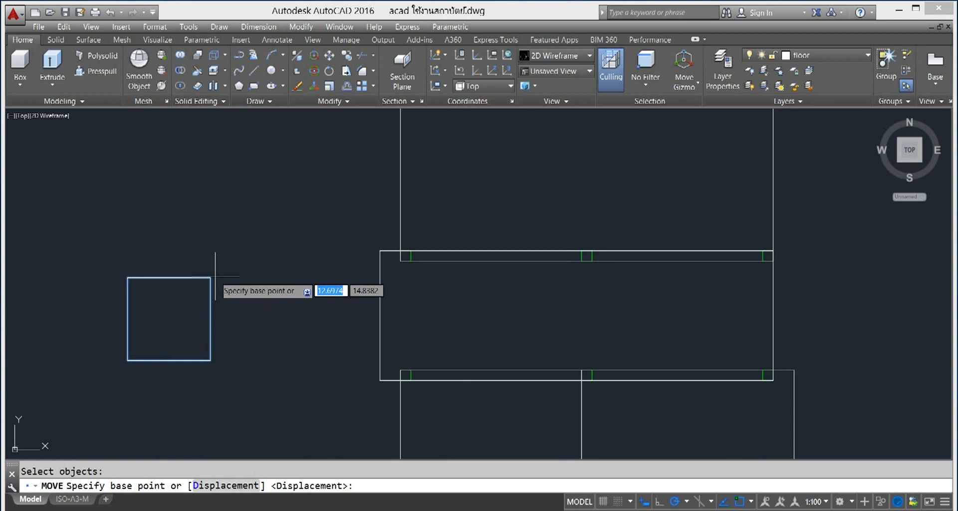
# - Snap the square's corner onto the top room's corner point against its top edge
pyautogui.scroll(2, 215, 275)
pyautogui.moveTo(267, 213); pyautogui.dragTo(175, 265, button='middle')
pyautogui.scroll(-4, 175, 265)
pyautogui.scroll(3, 65, 326)
pyautogui.scroll(2, 132, 305)
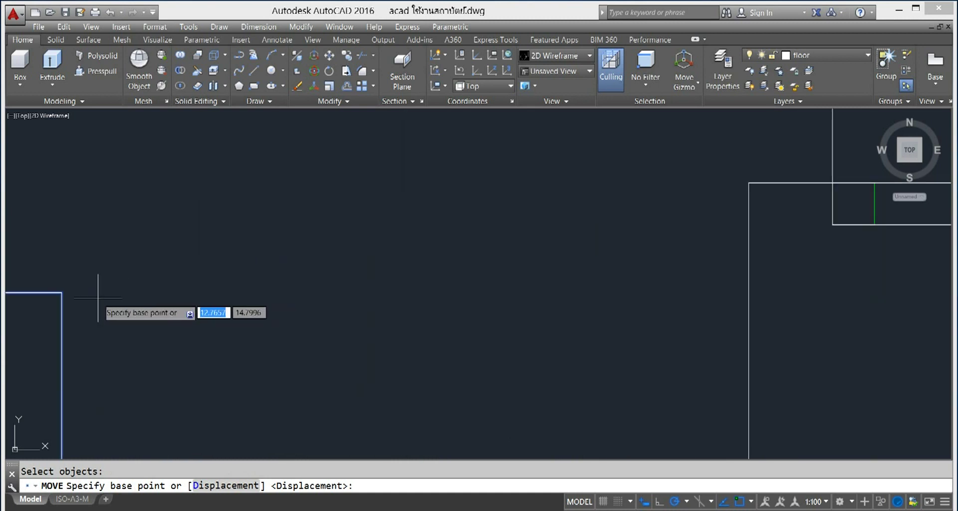
pyautogui.click(61, 293)
pyautogui.scroll(-2, 541, 182)
pyautogui.scroll(-2, 594, 177)
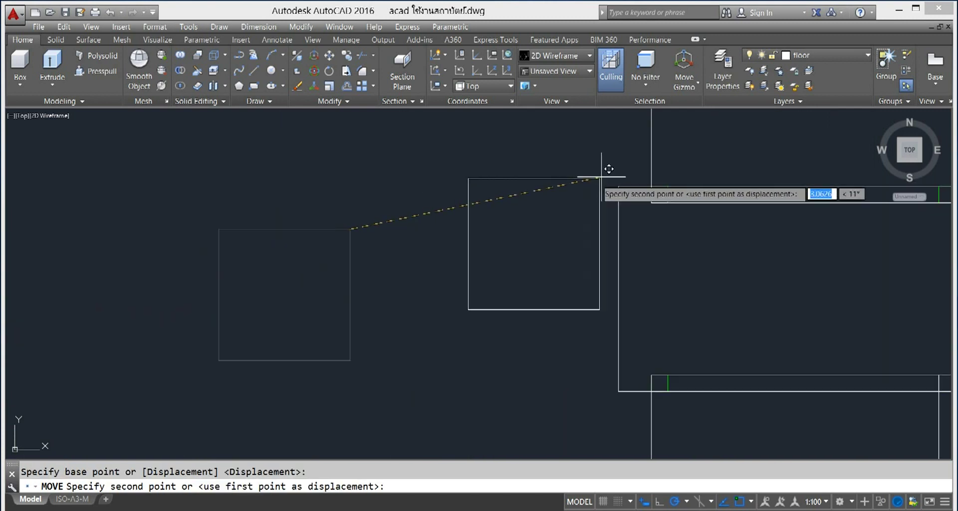
pyautogui.scroll(-4, 598, 174)
pyautogui.scroll(3, 279, 364)
pyautogui.scroll(1, 356, 304)
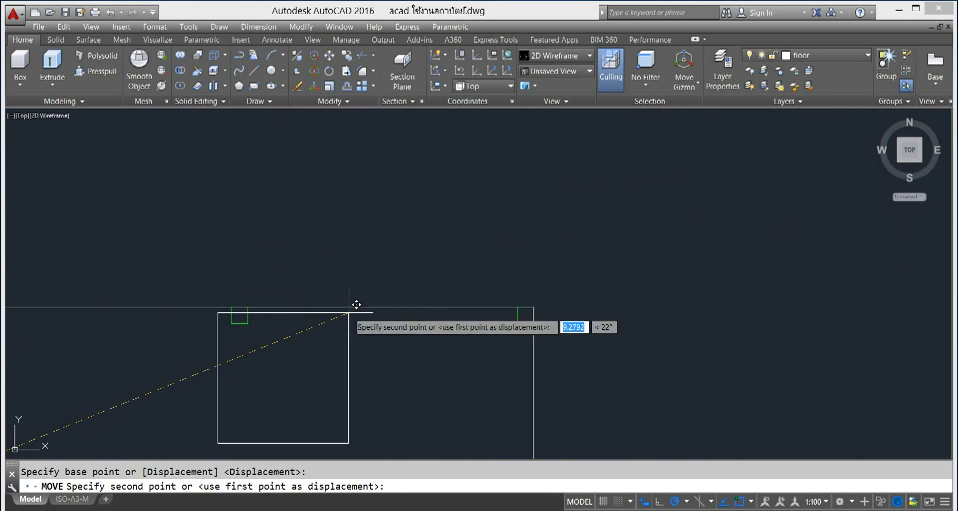
pyautogui.scroll(2, 568, 214)
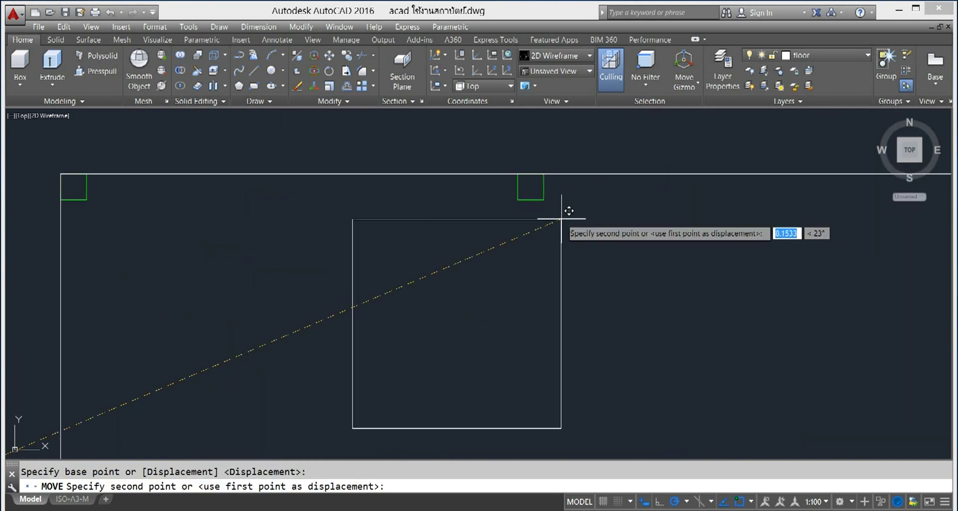
pyautogui.click(531, 174)
pyautogui.scroll(-2, 513, 208)
pyautogui.scroll(1, 557, 268)
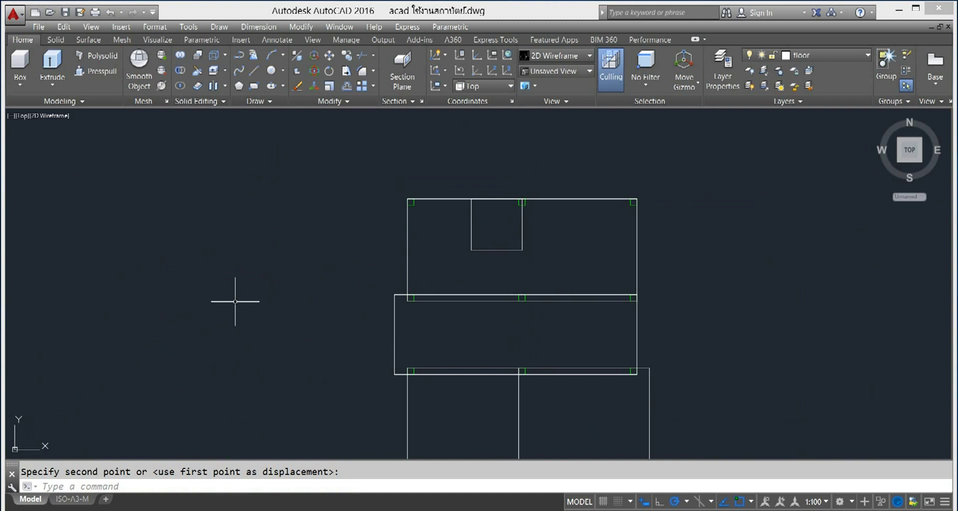
pyautogui.scroll(-1, 235, 302)
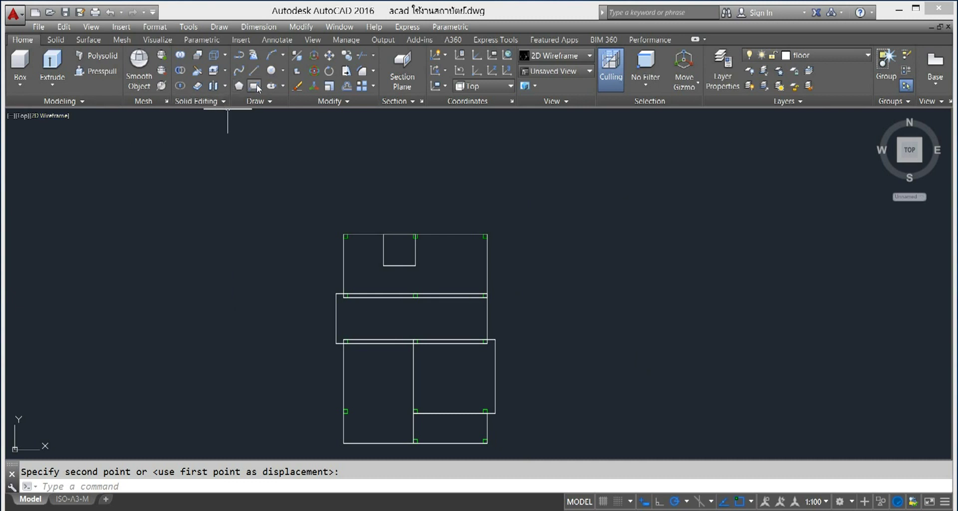
pyautogui.click(255, 87)
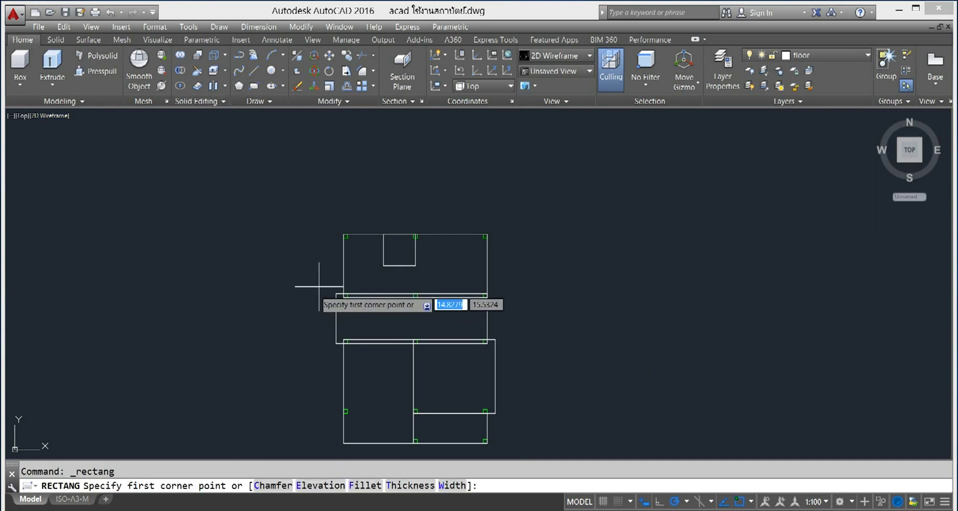
# - Draw a rectangle from the top room's top-left corner to a point below the square's left edge
pyautogui.scroll(4, 322, 282)
pyautogui.scroll(2, 346, 236)
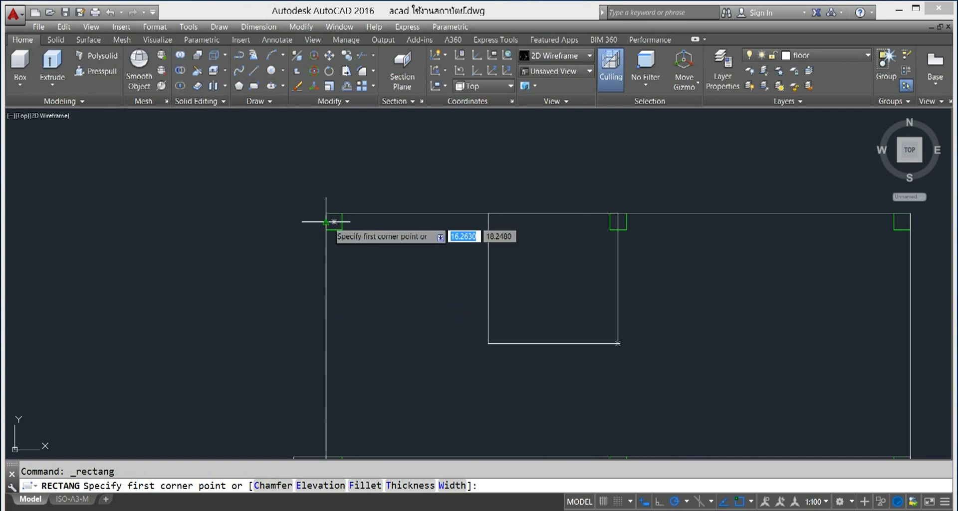
pyautogui.click(325, 213)
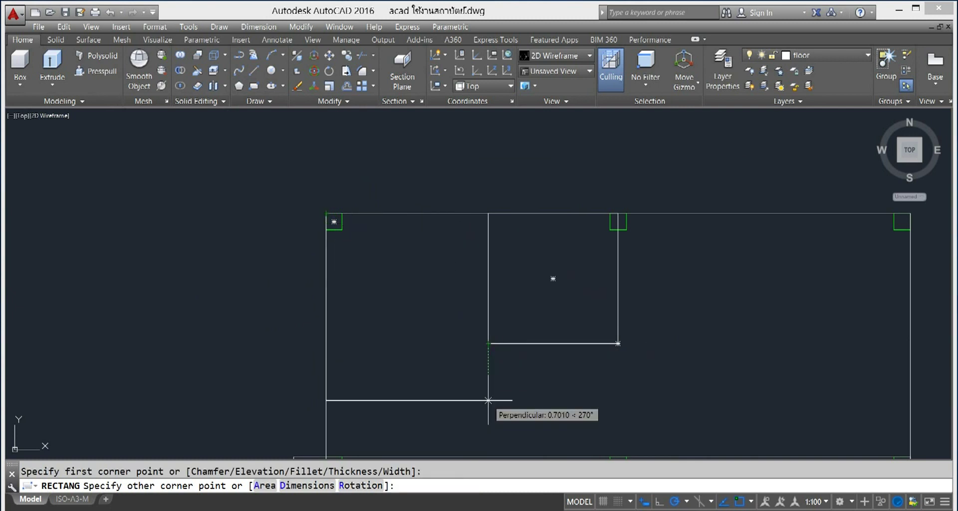
pyautogui.scroll(-2, 488, 398)
pyautogui.scroll(2, 498, 380)
pyautogui.scroll(4, 456, 349)
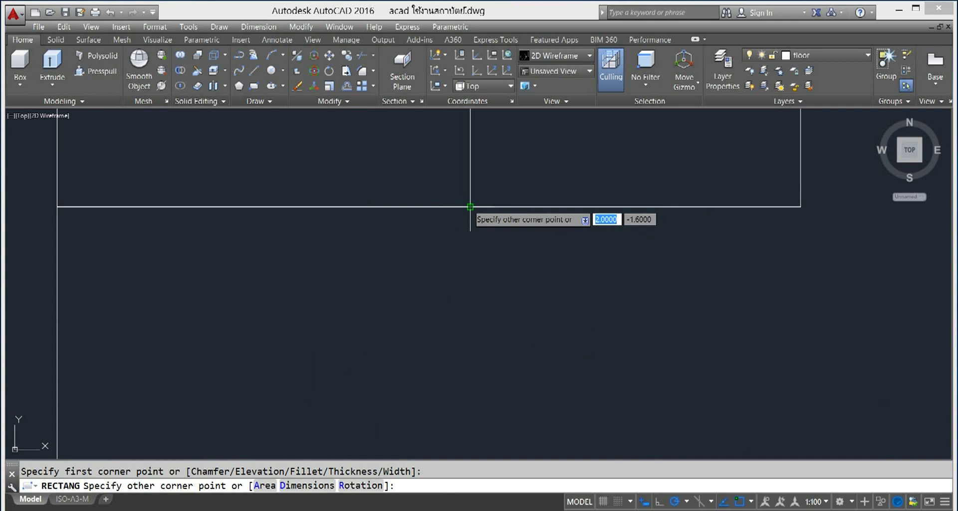
pyautogui.scroll(-2, 469, 433)
pyautogui.scroll(-2, 469, 433)
pyautogui.moveTo(470, 433); pyautogui.dragTo(458, 355, button='middle')
pyautogui.scroll(2, 457, 355)
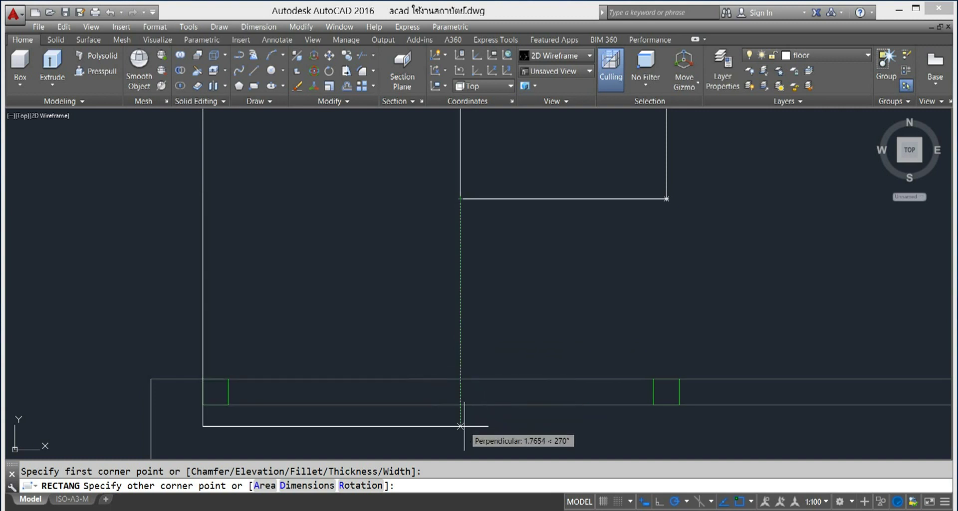
pyautogui.click(459, 426)
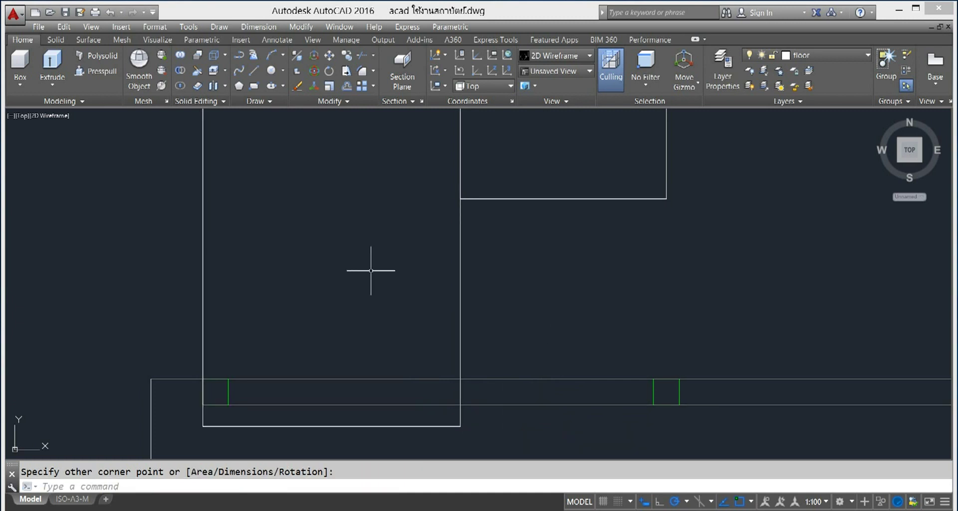
pyautogui.click(364, 54)
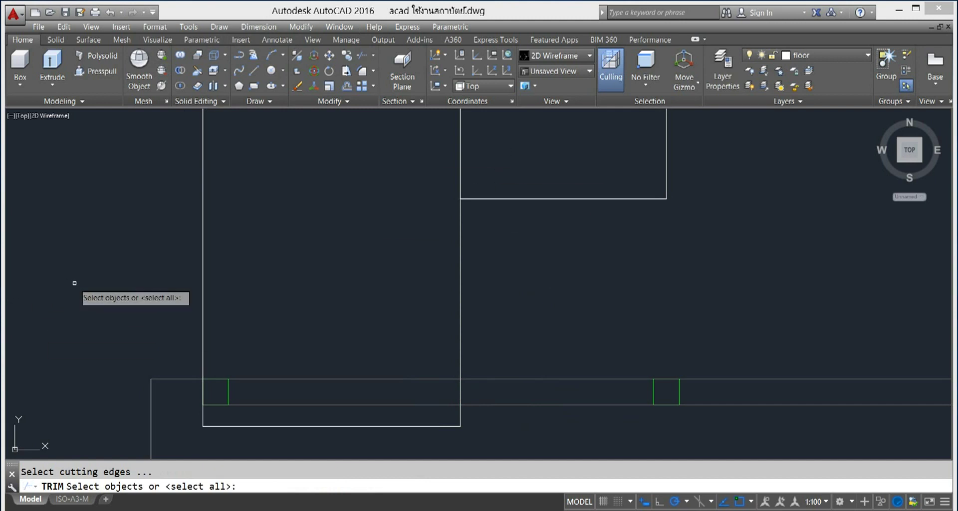
# - Trim the left and right line ends and the bottom rectangle edge below the wall lines
pyautogui.press('Return')
pyautogui.moveTo(545, 426); pyautogui.dragTo(569, 336, button='middle')
pyautogui.scroll(2, 562, 375)
pyautogui.click(443, 298)
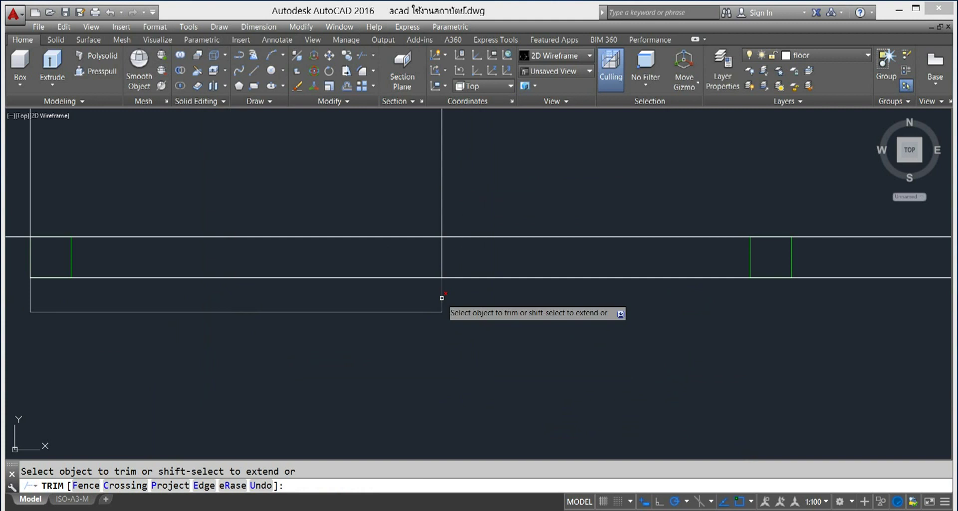
pyautogui.click(415, 311)
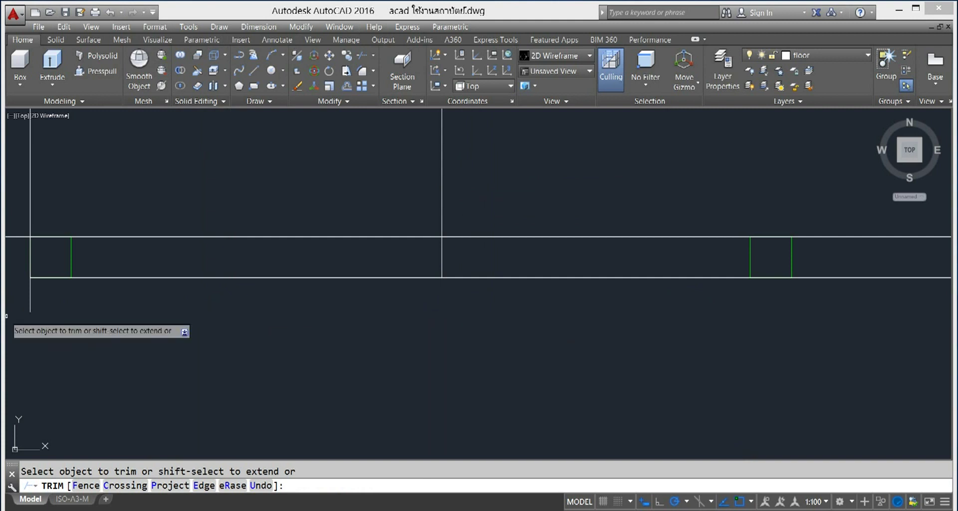
pyautogui.click(30, 295)
pyautogui.scroll(-3, 344, 321)
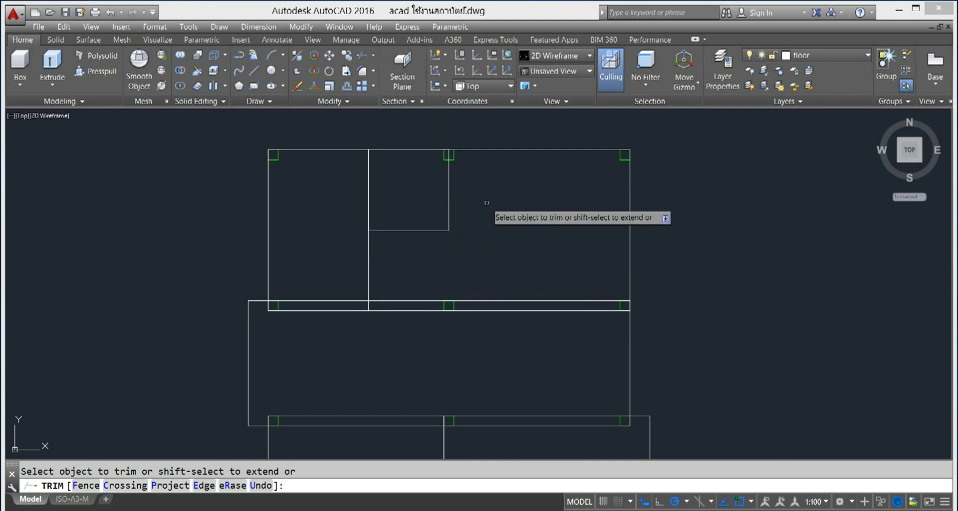
pyautogui.scroll(-2, 522, 231)
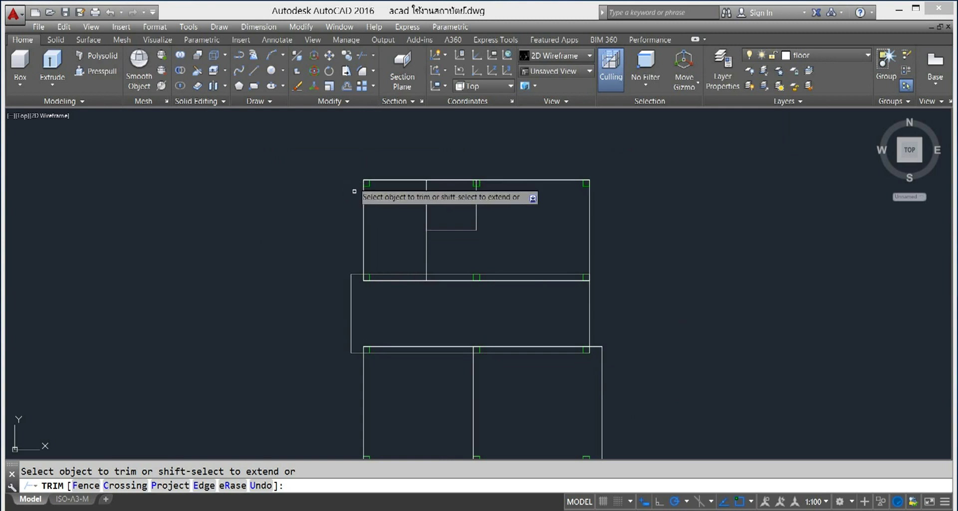
pyautogui.click(257, 103)
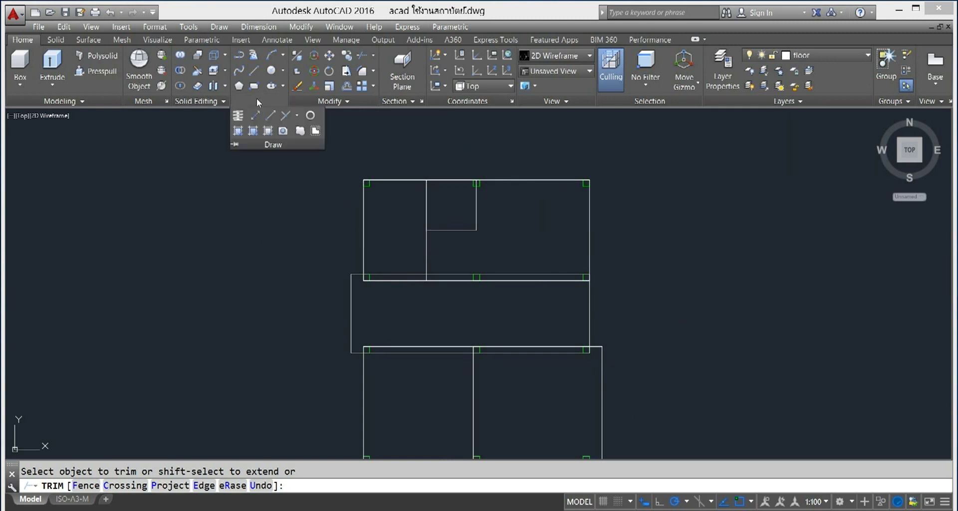
# - Use Boundary with object type Region on the upper-left, small and L-shaped upper-right rooms
pyautogui.click(268, 130)
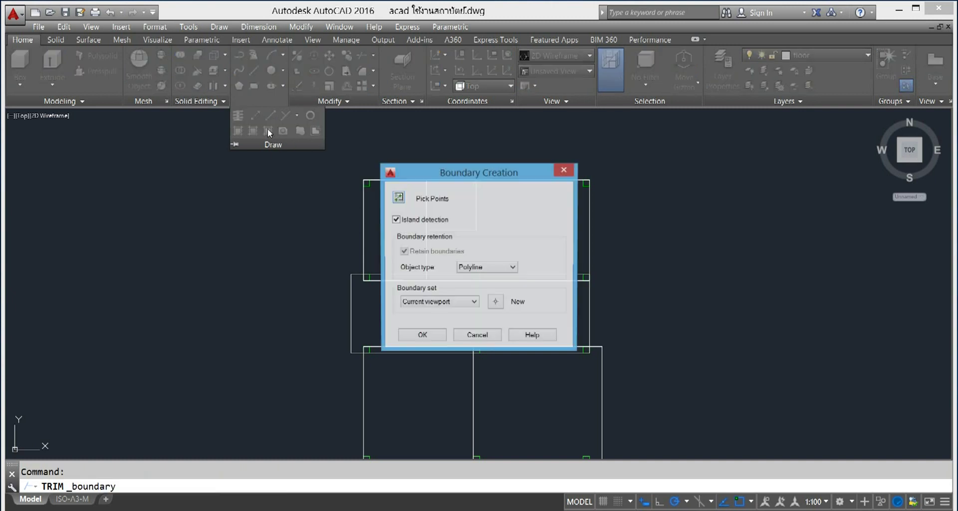
pyautogui.click(512, 270)
pyautogui.click(507, 282)
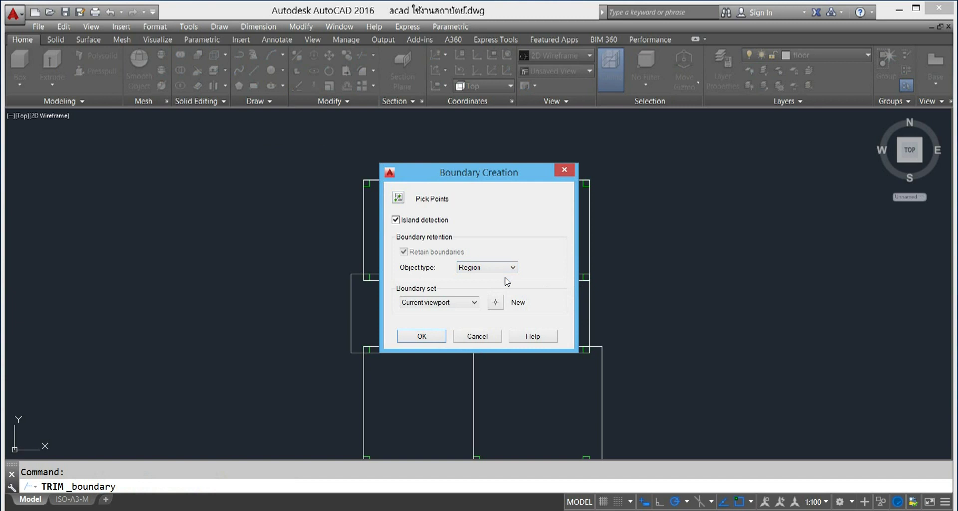
pyautogui.click(422, 336)
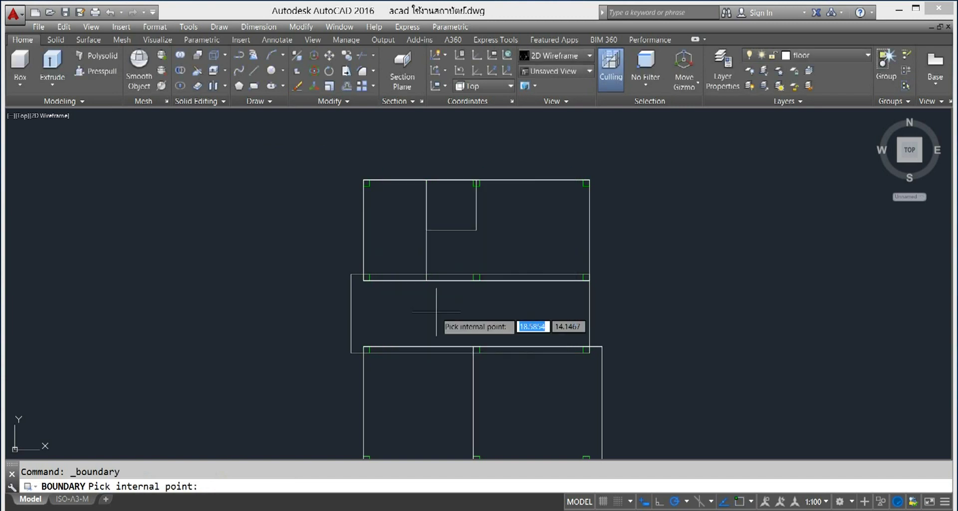
pyautogui.click(394, 222)
pyautogui.click(448, 221)
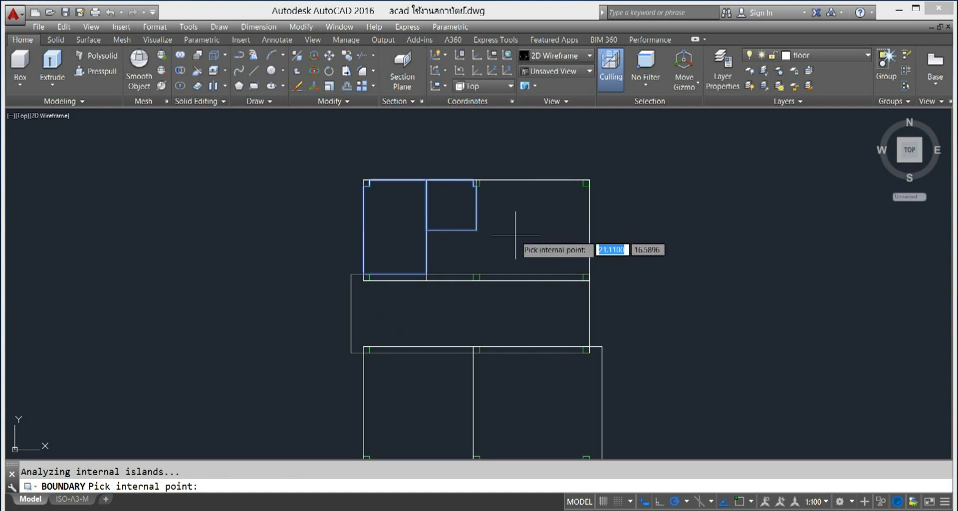
pyautogui.click(515, 234)
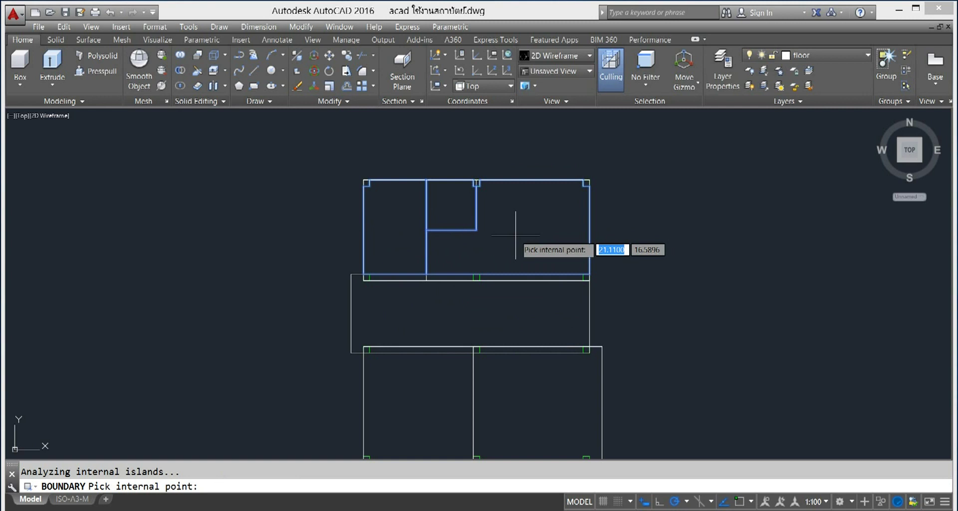
pyautogui.press('Return')
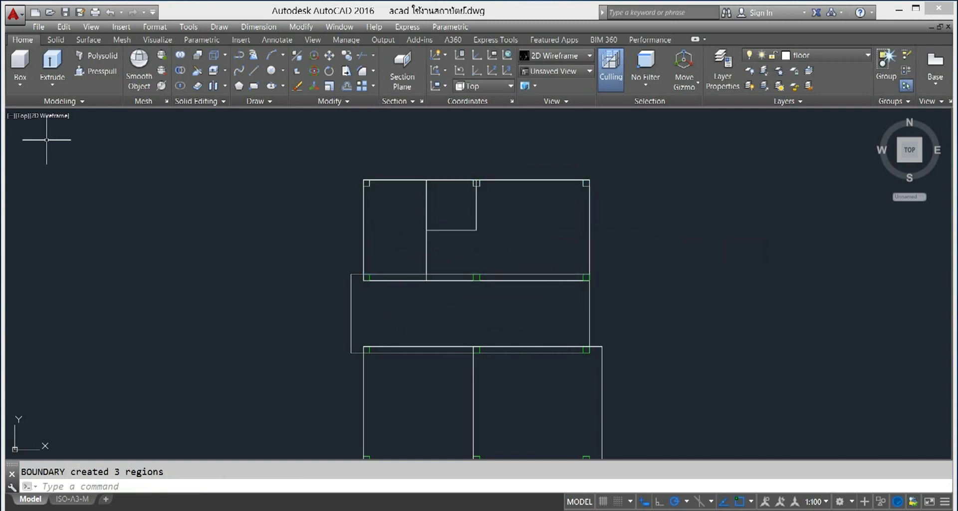
pyautogui.click(50, 117)
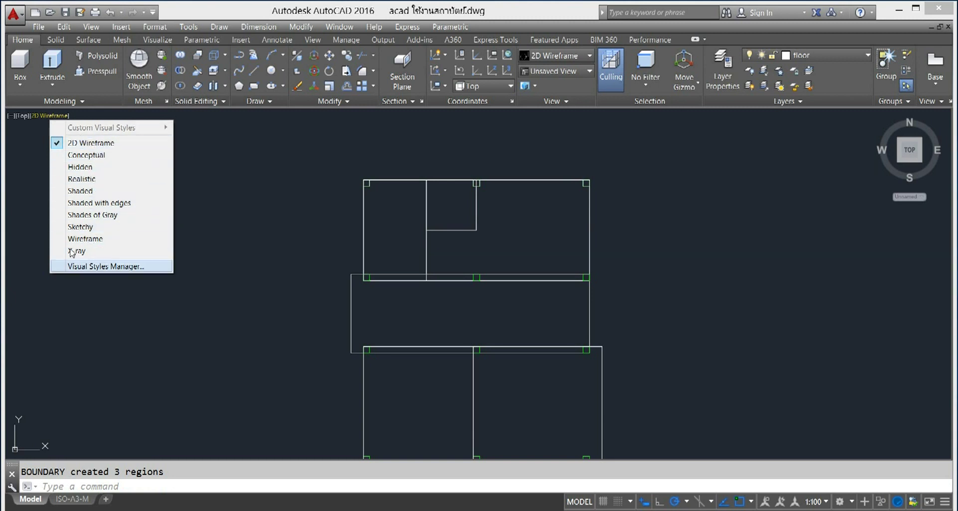
pyautogui.click(83, 155)
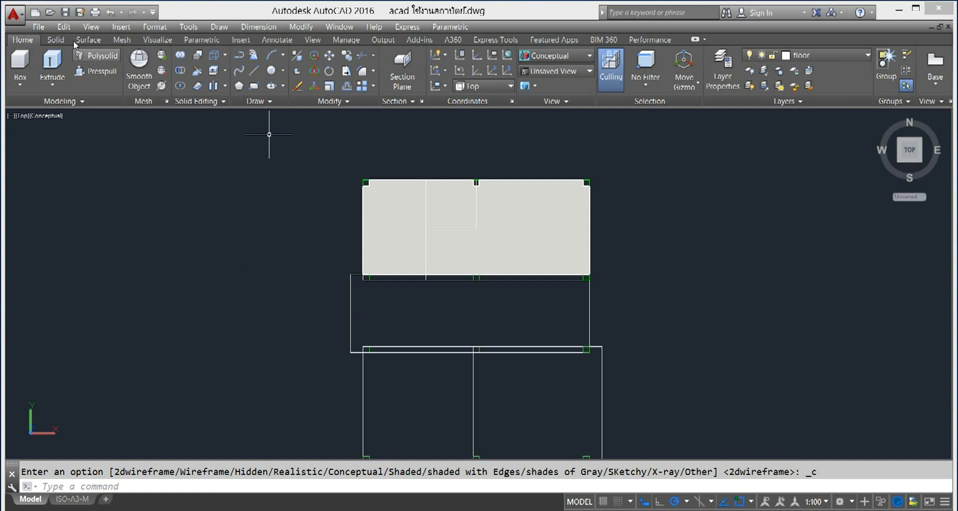
pyautogui.click(47, 115)
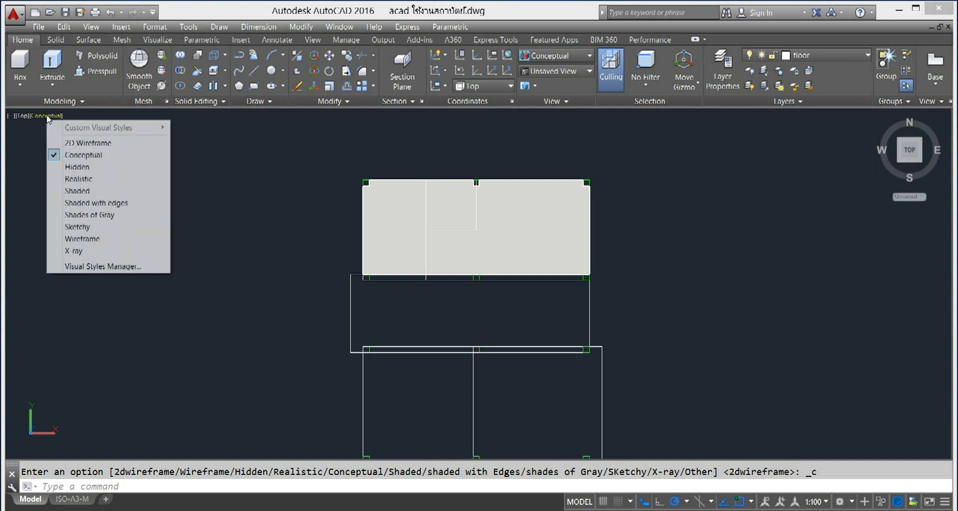
pyautogui.click(88, 143)
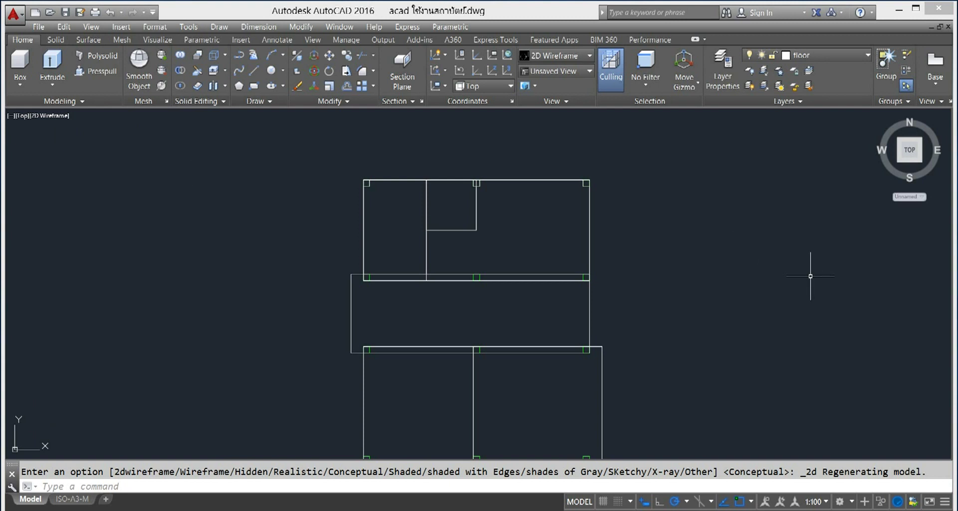
pyautogui.moveTo(759, 311); pyautogui.dragTo(737, 256, button='middle')
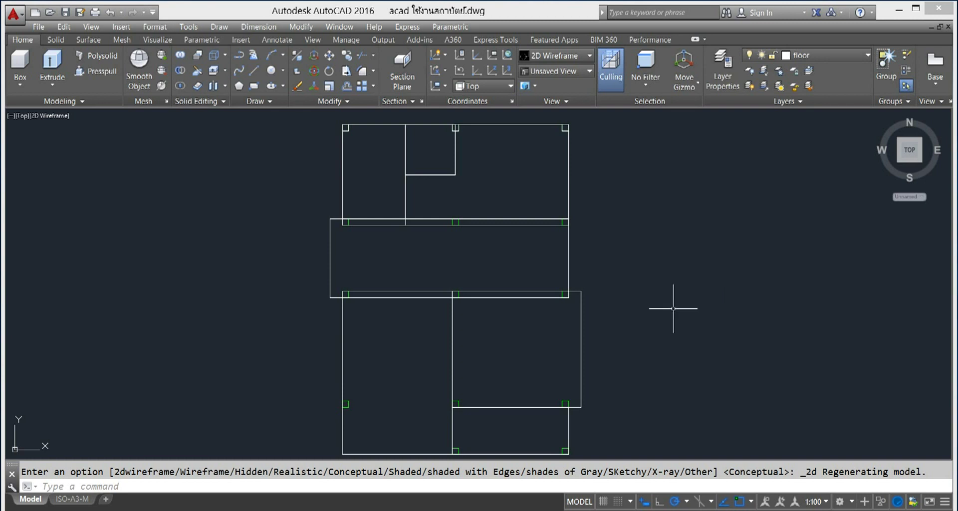
# - Erase the upper-left room outline, the small-and-right room outline and the small room's top edge
pyautogui.scroll(2, 420, 237)
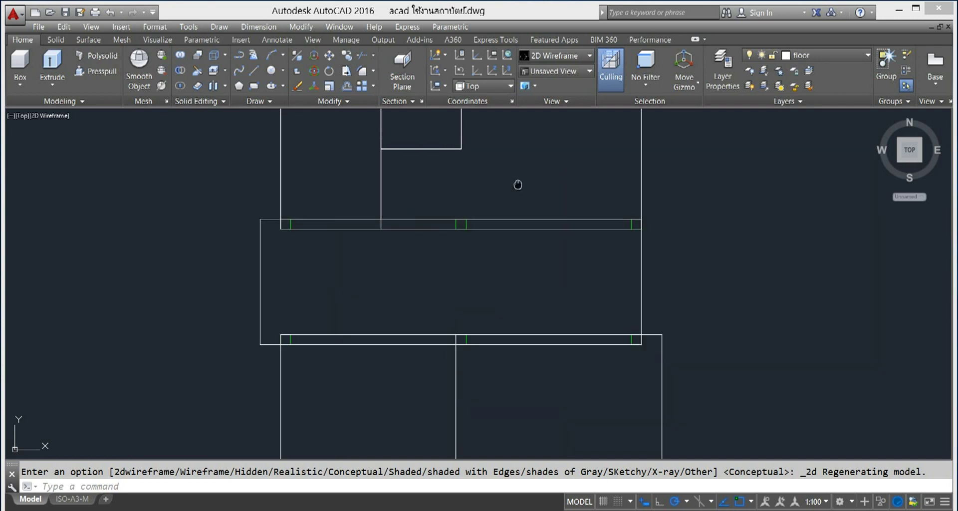
pyautogui.moveTo(517, 184); pyautogui.dragTo(558, 256, button='middle')
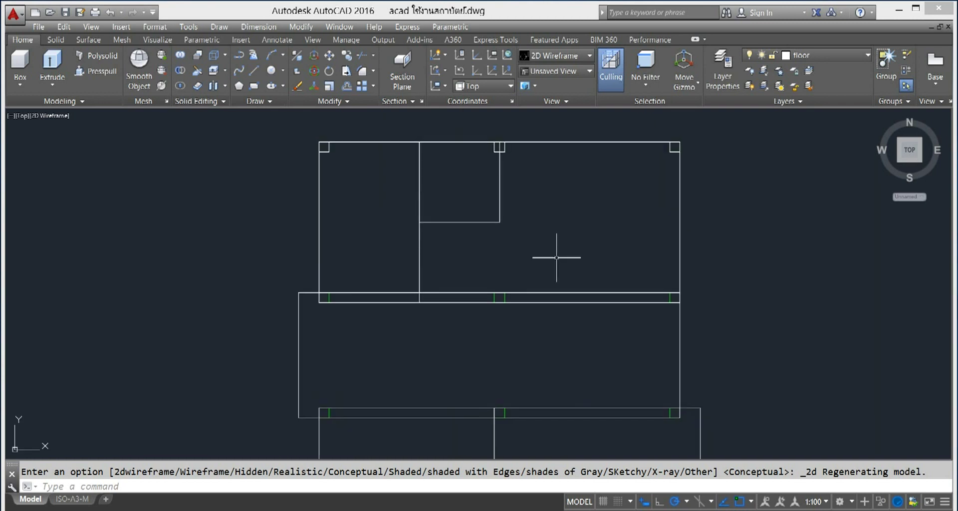
pyautogui.click(320, 225)
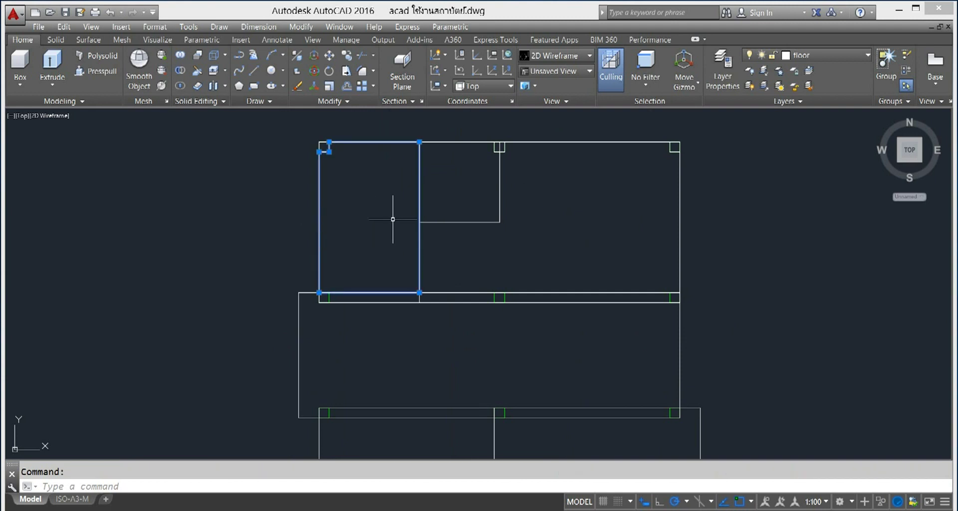
pyautogui.click(432, 222)
pyautogui.click(457, 143)
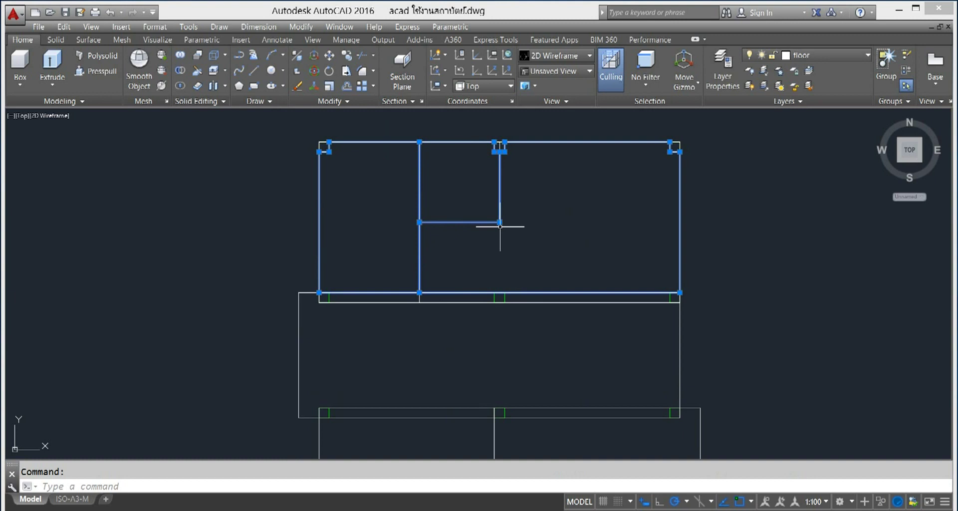
pyautogui.press('Delete')
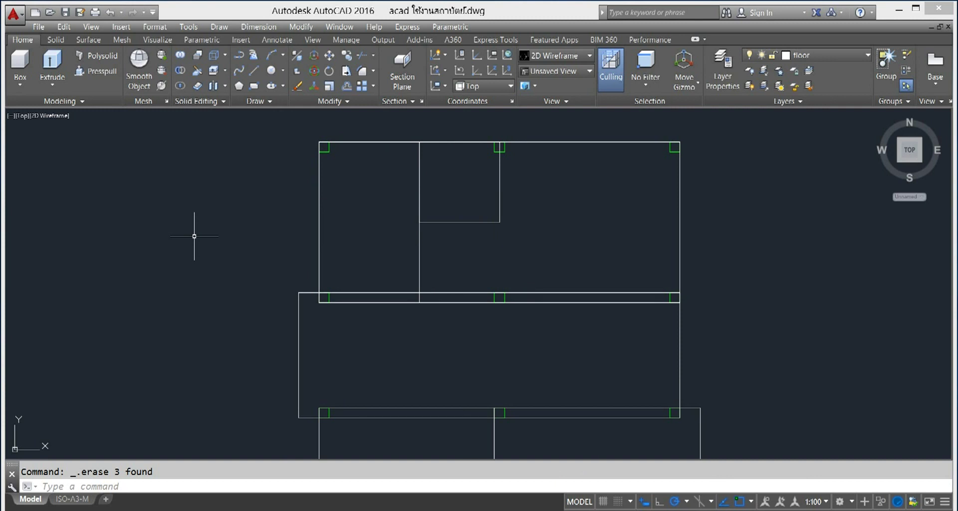
pyautogui.moveTo(98, 56)
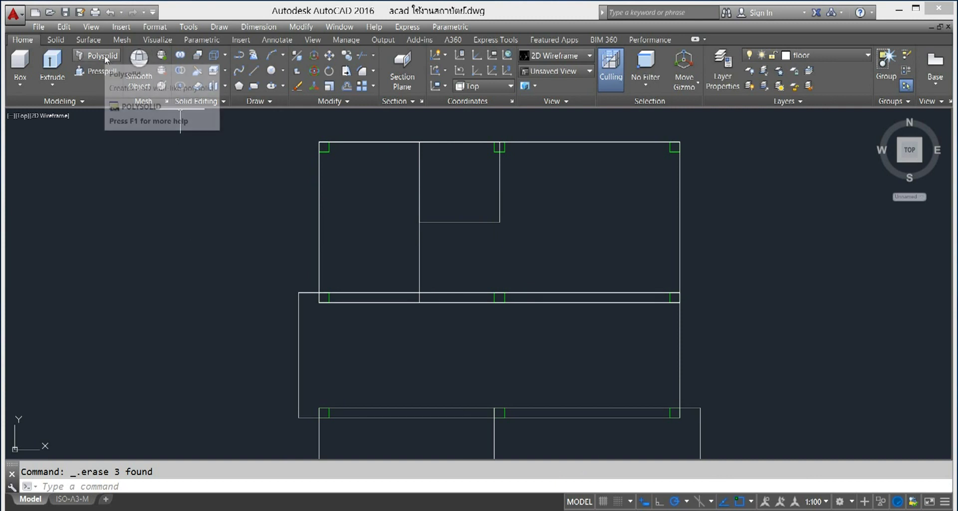
pyautogui.click(104, 55)
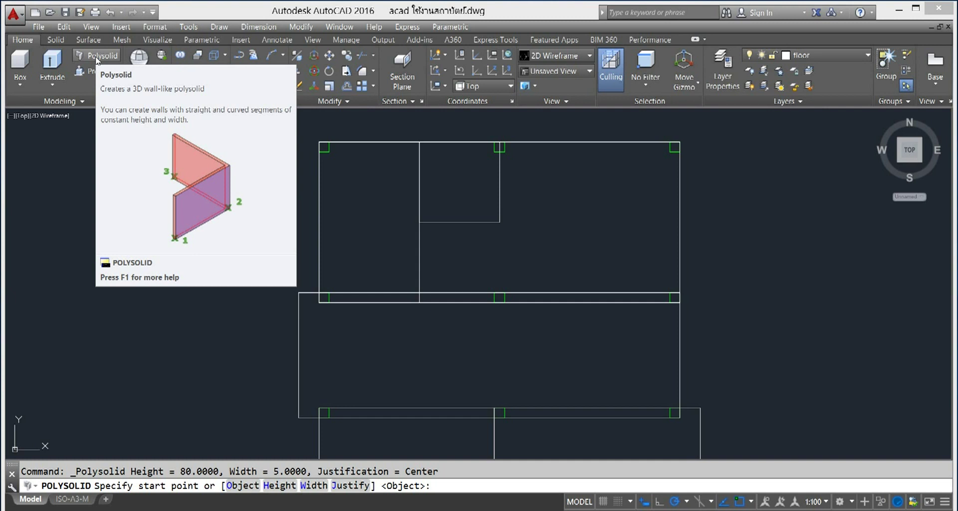
# - Cancel the stray Polysolid wall with Esc and open the [Top] viewport's preset view list
pyautogui.click(22, 125)
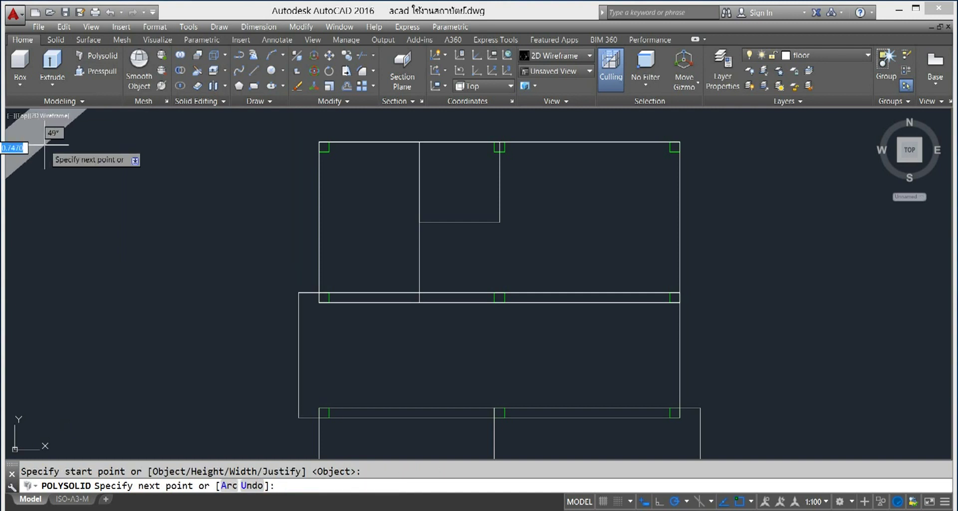
pyautogui.press('Escape')
pyautogui.click(22, 115)
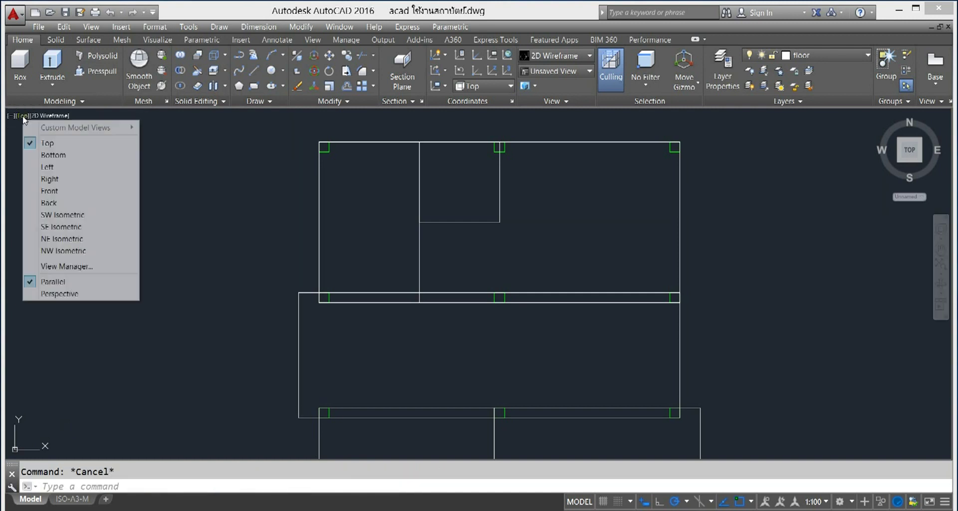
# - Switch to SE Isometric view and restart Polysolid at its wall Height option
pyautogui.click(60, 226)
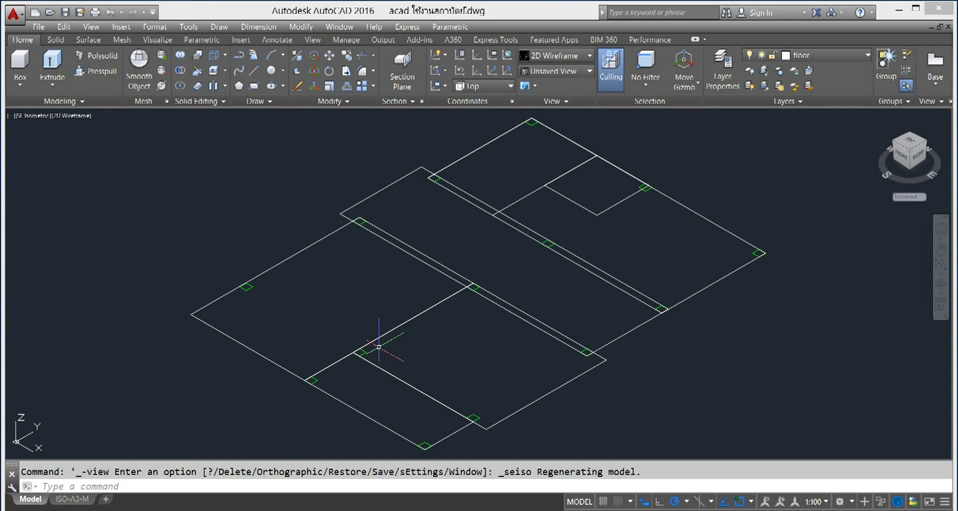
pyautogui.click(106, 58)
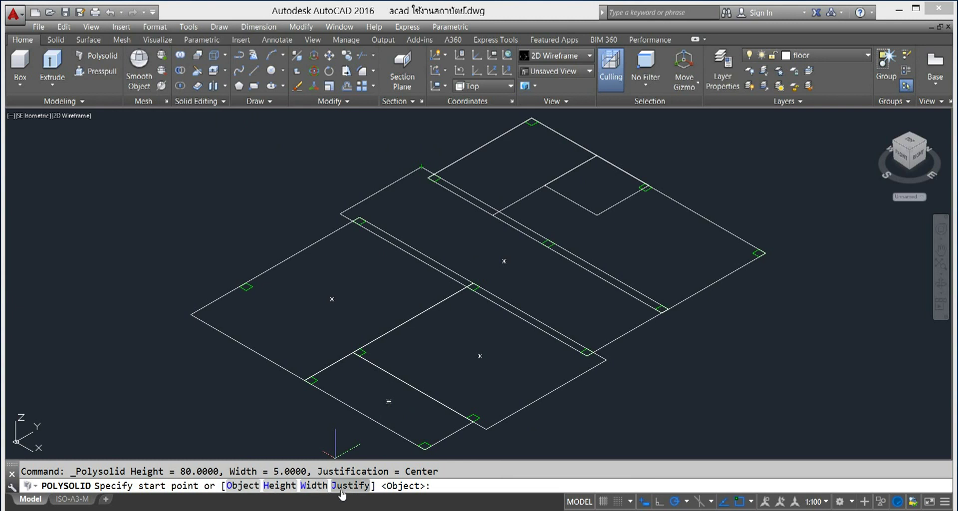
pyautogui.click(278, 486)
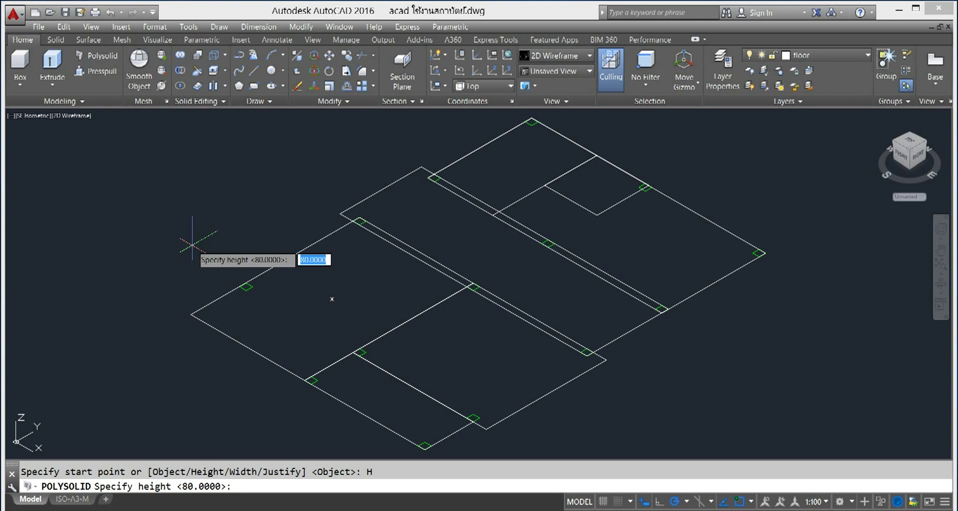
# - Give the polysolid wall height 4, width 0.1 and Right justification
pyautogui.write('4')
pyautogui.press('Return')
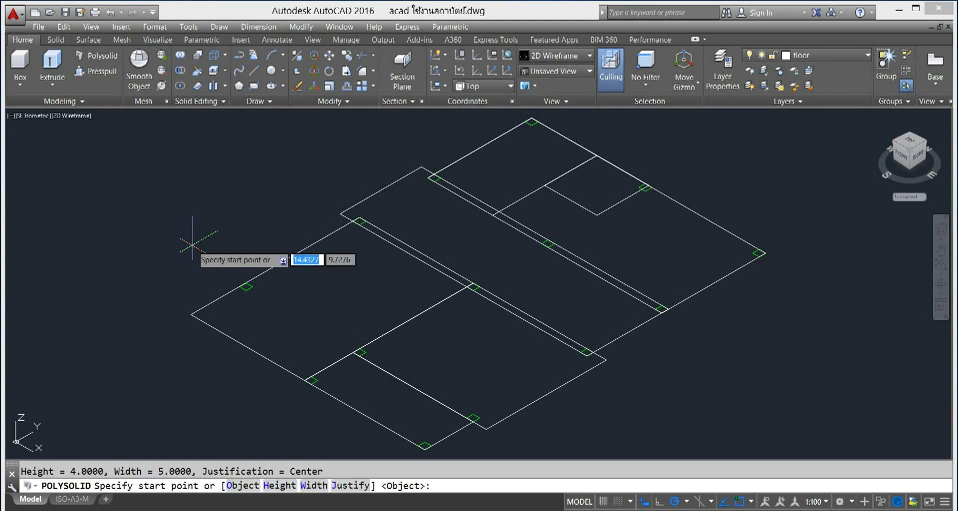
pyautogui.write('w')
pyautogui.press('Return')
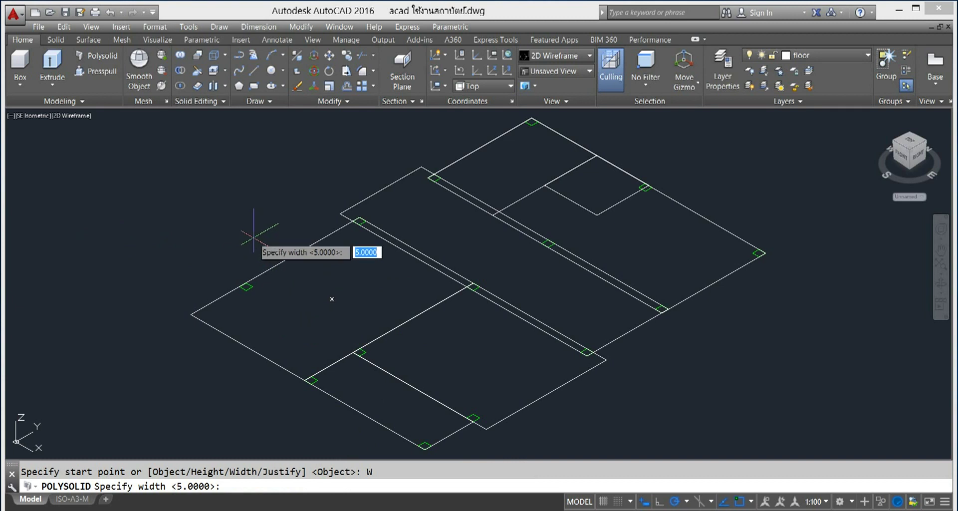
pyautogui.write('.1')
pyautogui.press('Return')
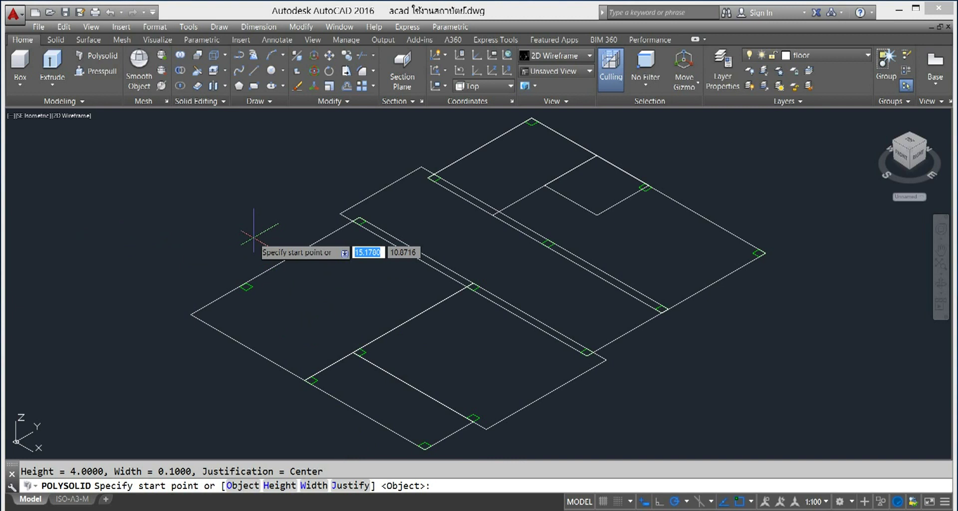
pyautogui.click(351, 485)
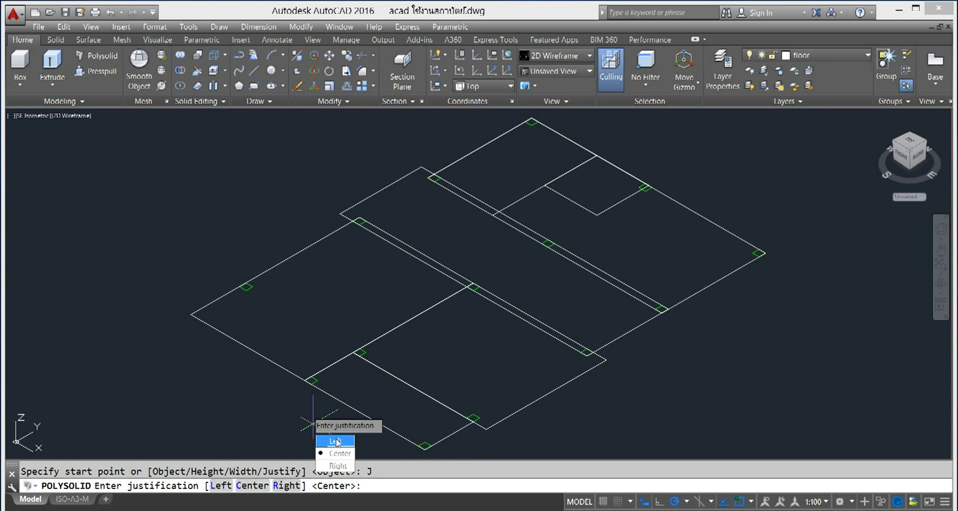
pyautogui.click(337, 466)
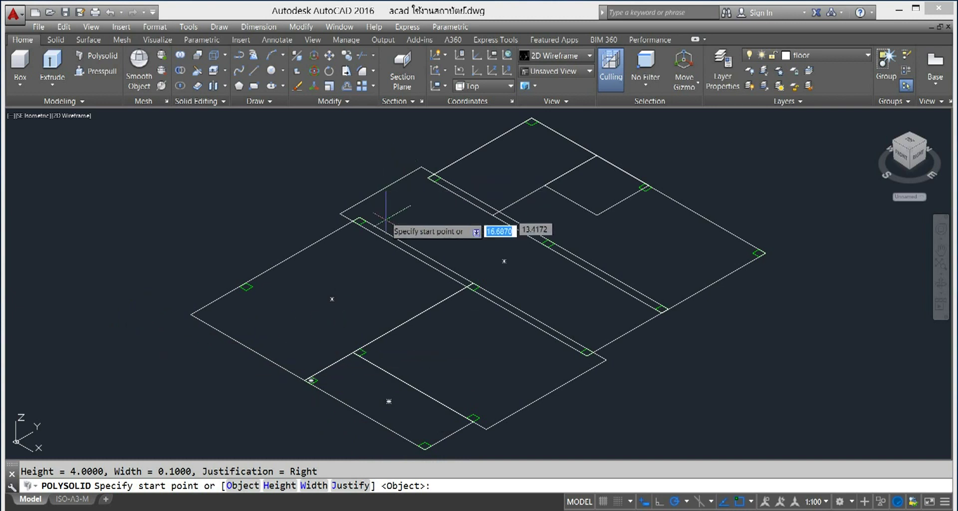
pyautogui.scroll(-2, 555, 183)
# - Zoom to the floor plan's top corner, abandoning two misplaced wall start points
pyautogui.scroll(1, 487, 300)
pyautogui.scroll(1, 471, 261)
pyautogui.scroll(1, 470, 261)
pyautogui.moveTo(368, 330); pyautogui.dragTo(403, 272, button='middle')
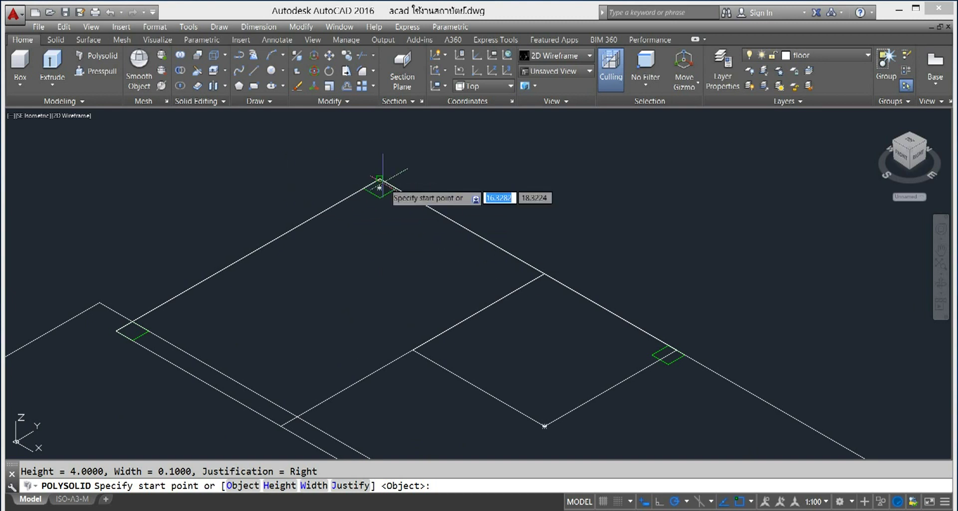
pyautogui.scroll(2, 373, 188)
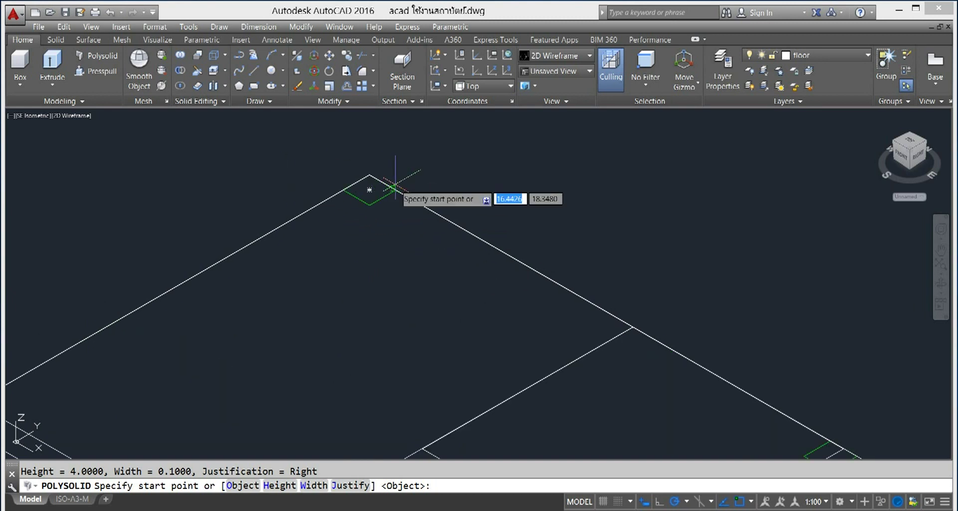
pyautogui.click(369, 189)
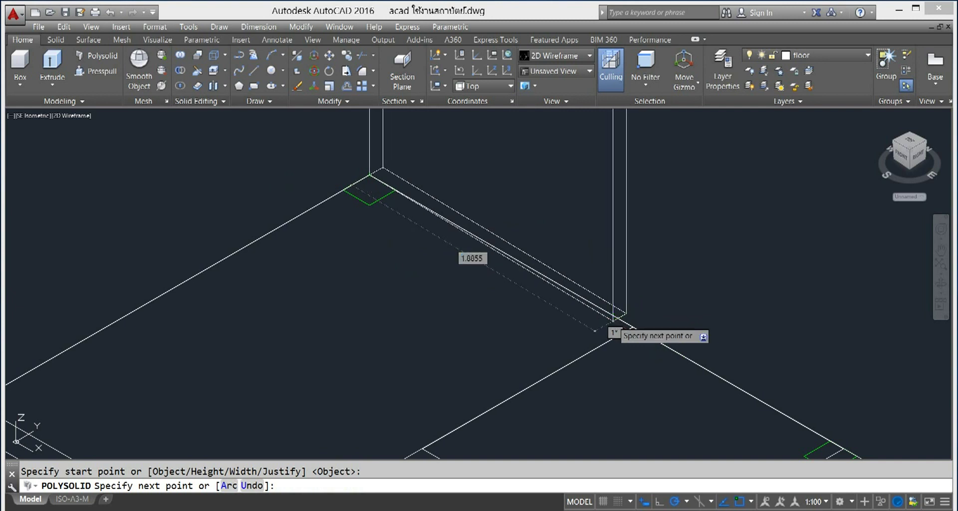
pyautogui.press('Escape')
pyautogui.rightClick(474, 208)
pyautogui.click(525, 216)
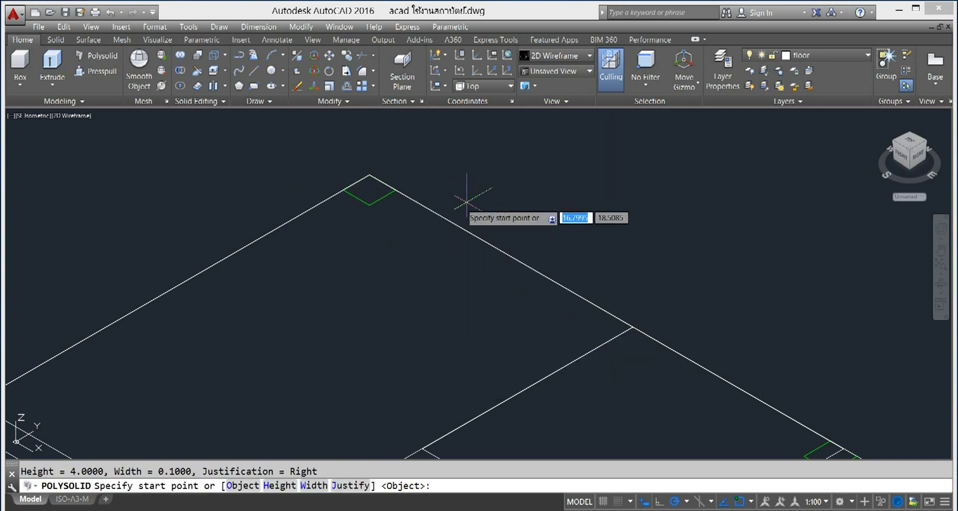
pyautogui.scroll(2, 503, 197)
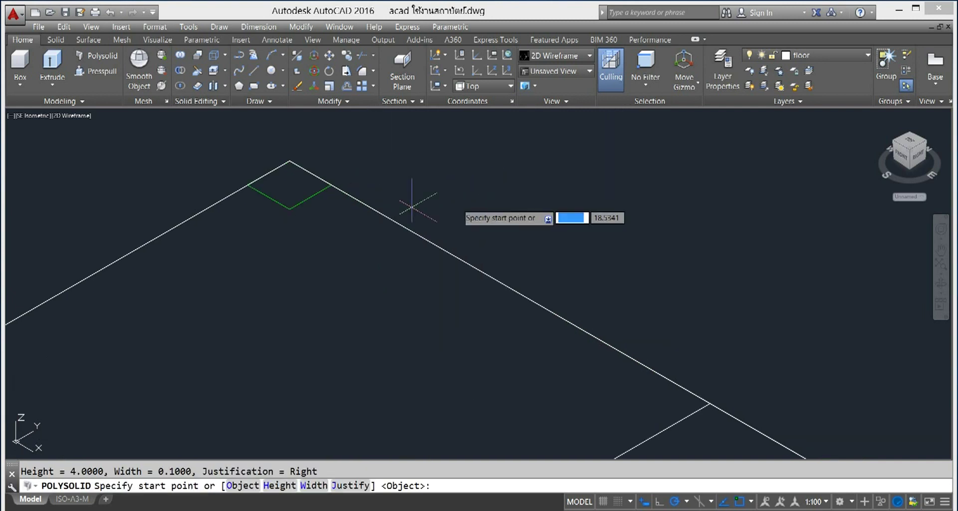
pyautogui.click(331, 185)
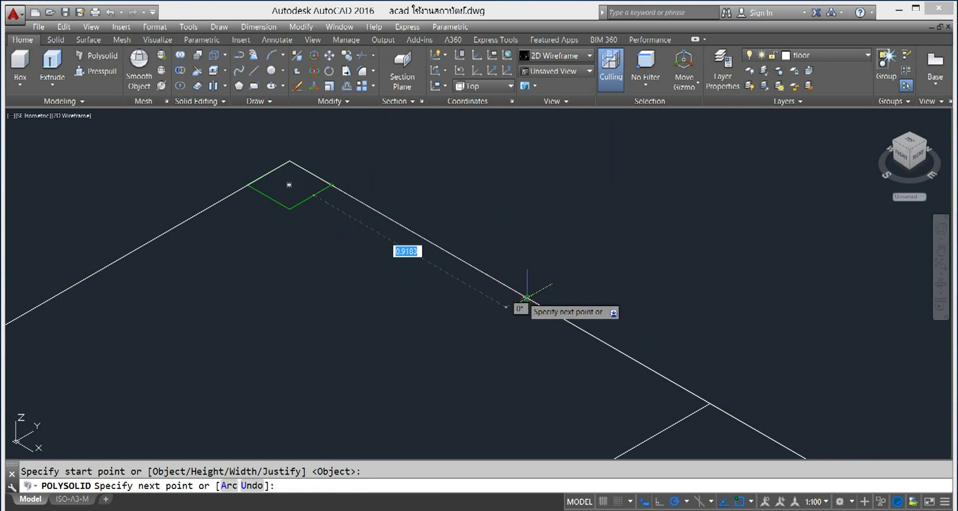
pyautogui.press('Escape')
pyautogui.rightClick(377, 180)
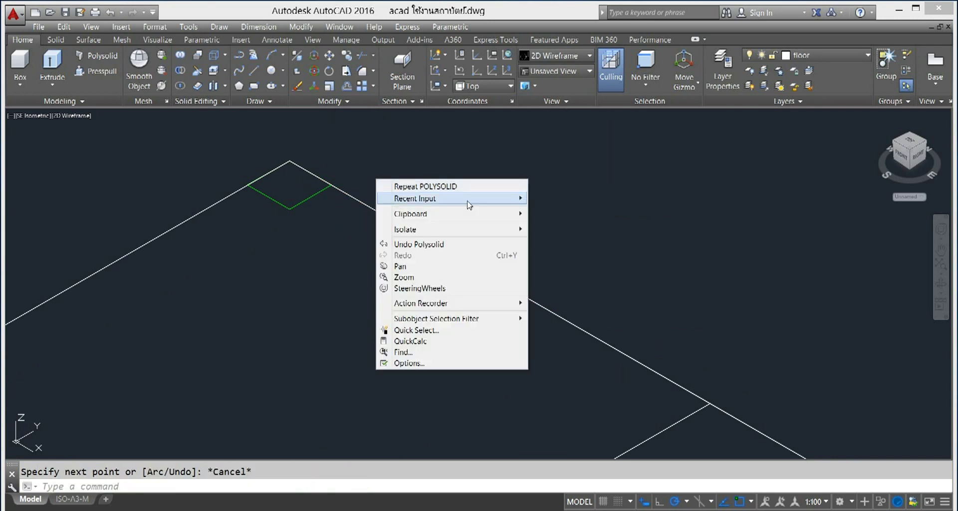
pyautogui.click(399, 186)
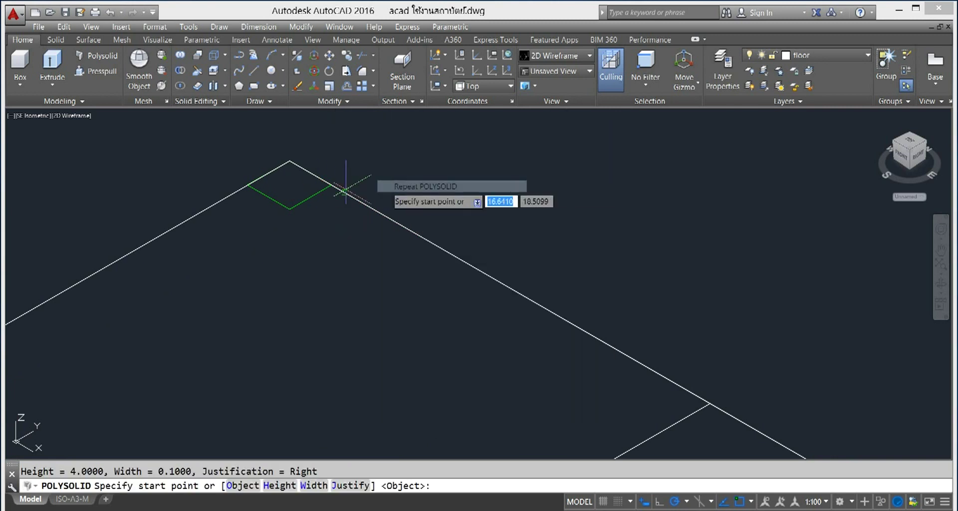
# - Draw the wall from the small square's edge to the floor plan's far corner
pyautogui.click(311, 197)
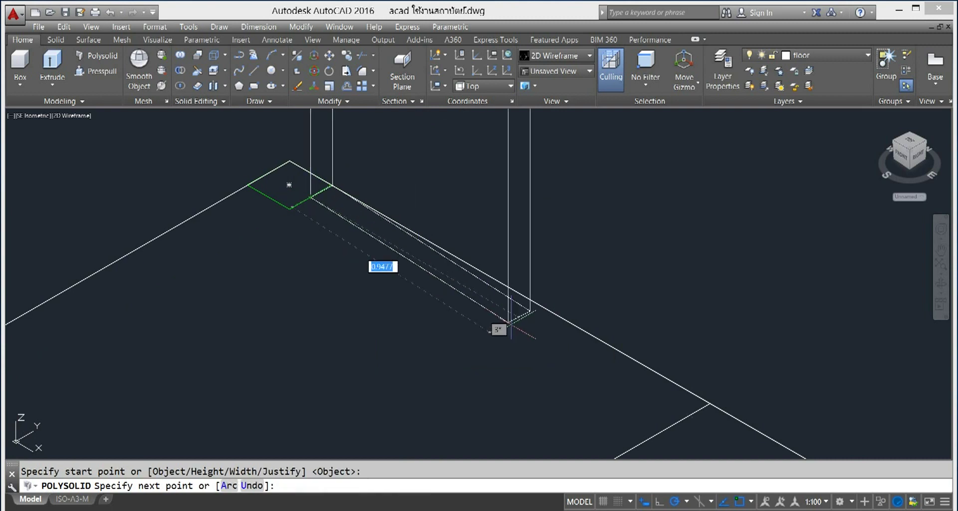
pyautogui.moveTo(289, 184); pyautogui.dragTo(438, 291, button='middle')
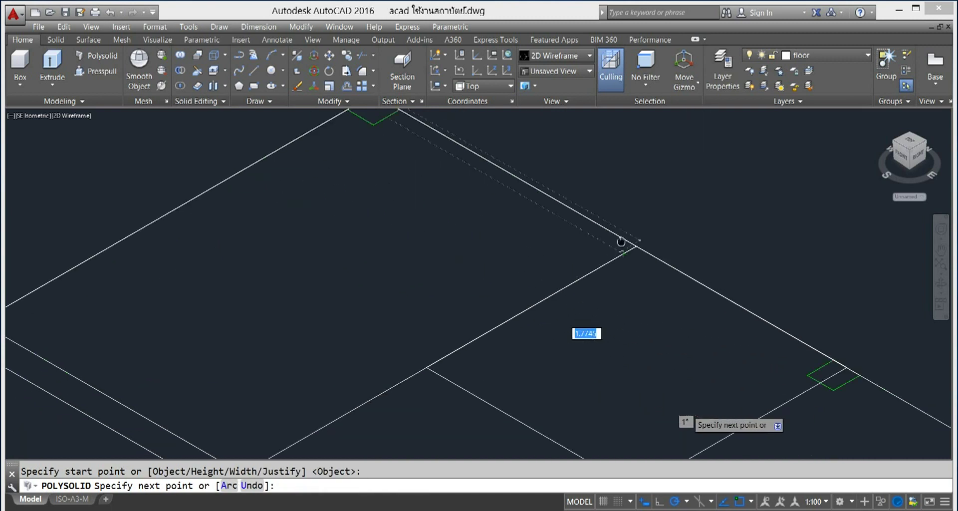
pyautogui.scroll(-2, 633, 356)
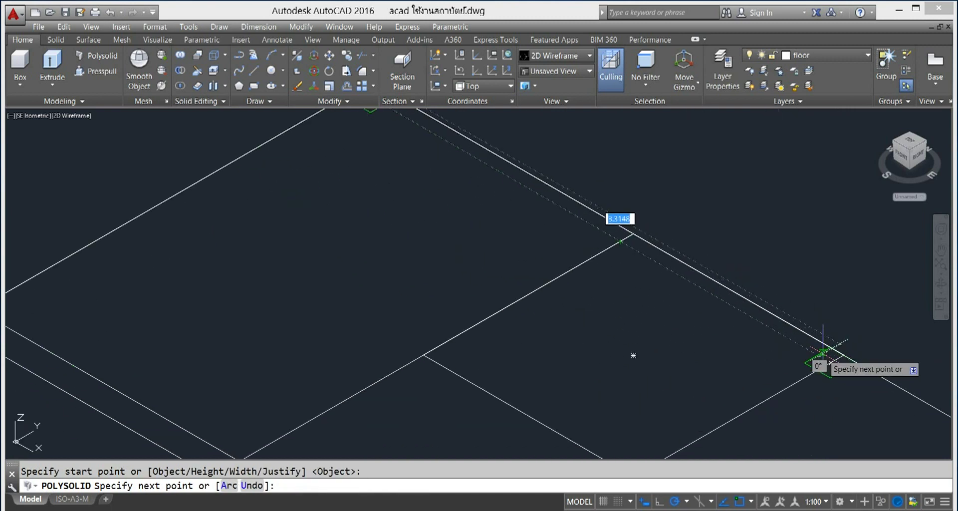
pyautogui.scroll(1, 822, 350)
pyautogui.scroll(1, 823, 351)
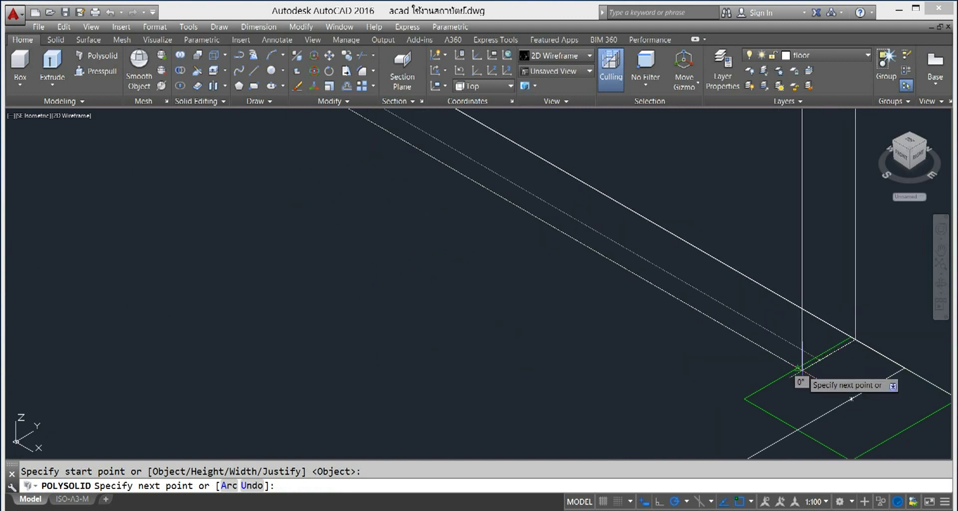
pyautogui.click(797, 368)
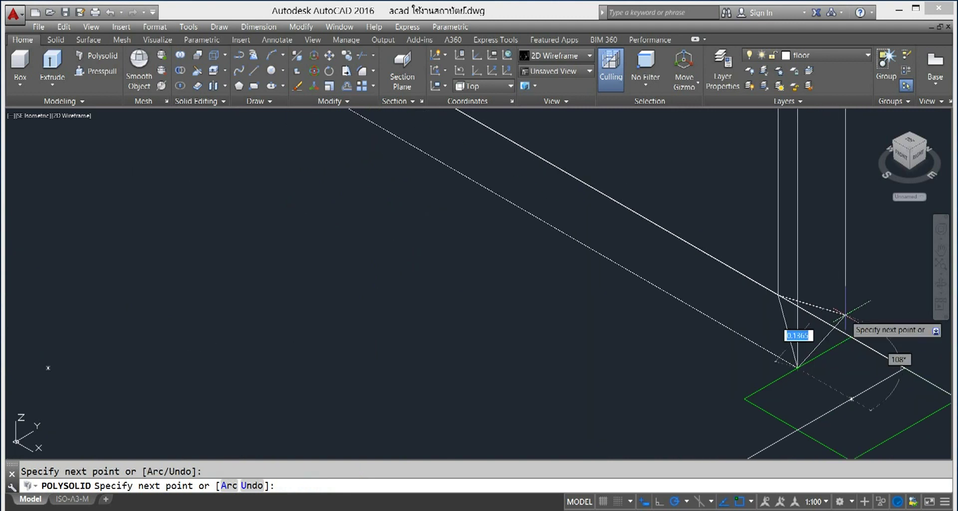
pyautogui.rightClick(862, 259)
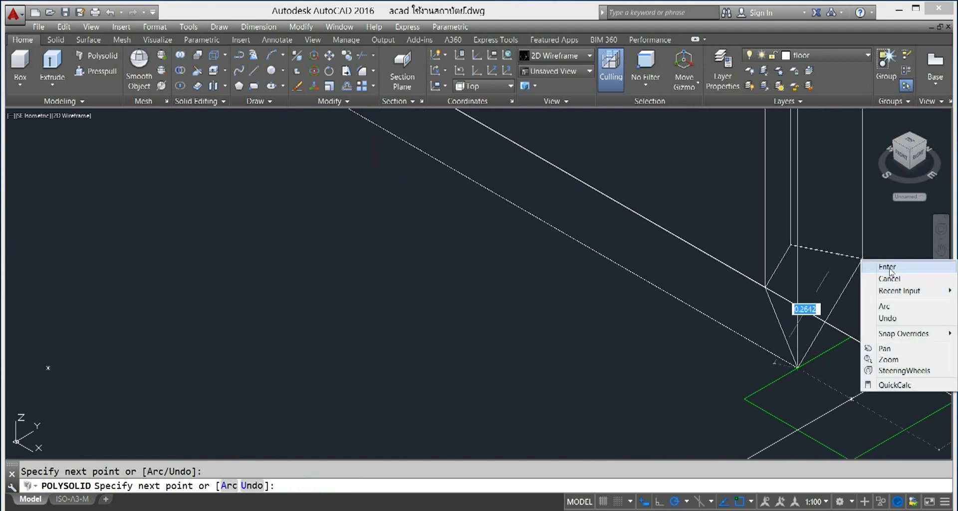
pyautogui.press('Escape')
# - Zoom out to see the new wall and bring up the standard views list
pyautogui.scroll(-1, 827, 267)
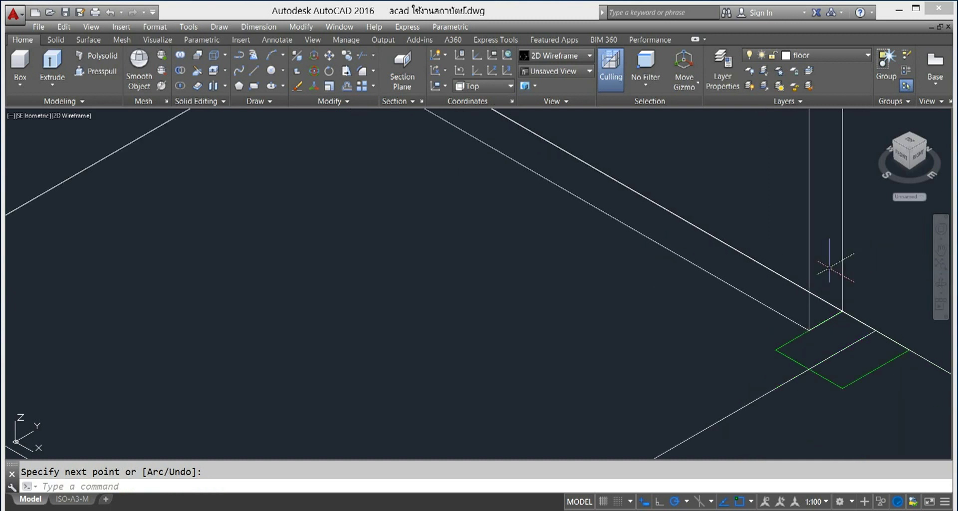
pyautogui.scroll(-1, 773, 283)
pyautogui.scroll(-1, 739, 297)
pyautogui.scroll(-2, 663, 259)
pyautogui.scroll(-2, 718, 272)
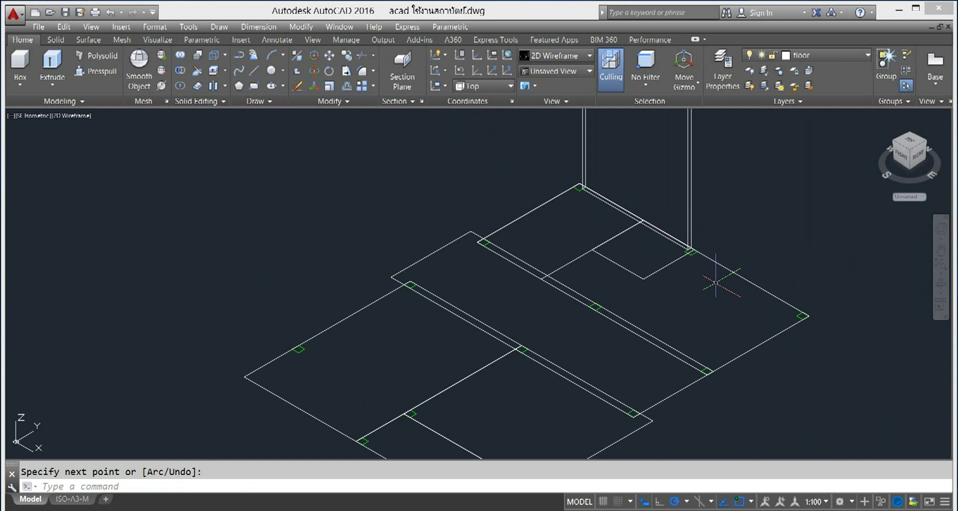
pyautogui.scroll(-1, 731, 279)
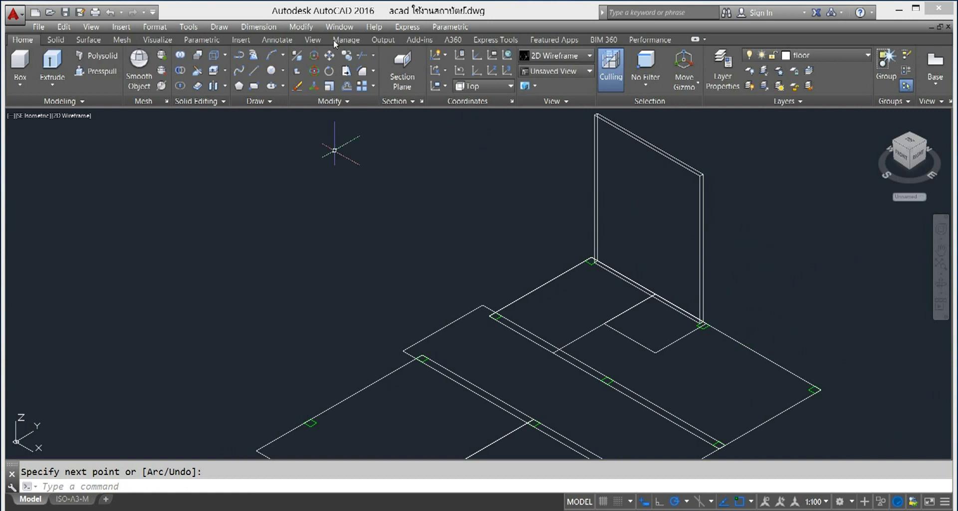
pyautogui.click(34, 116)
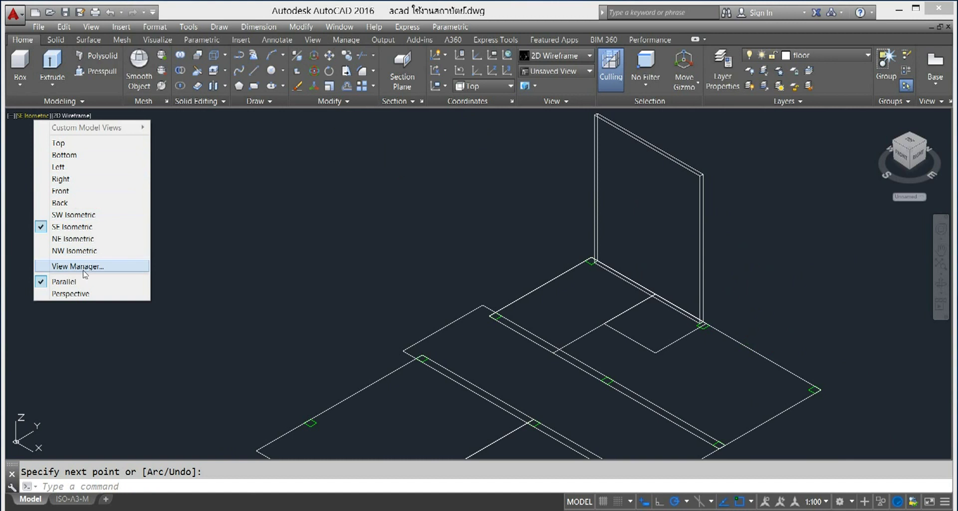
# - In Front view, measure the wall's left edge as 4.00 with a linear dimension, then discard it
pyautogui.click(62, 191)
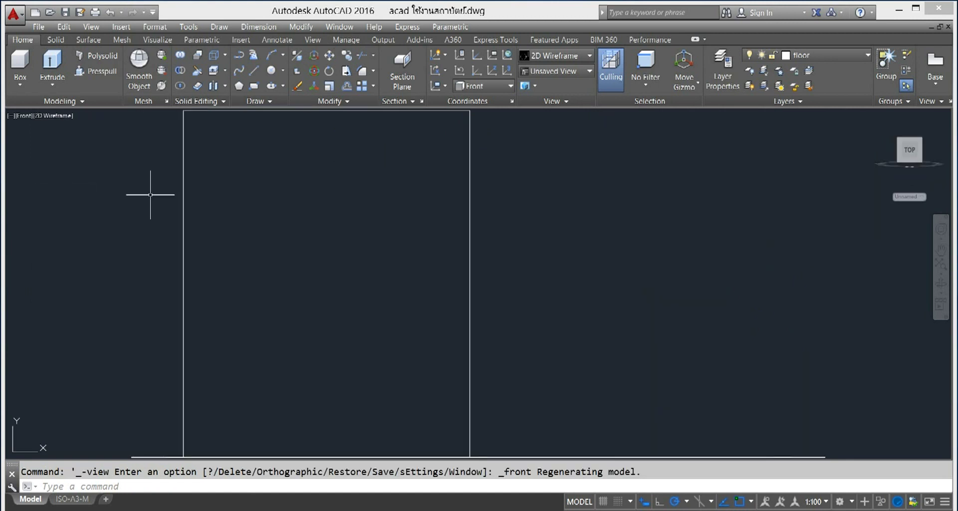
pyautogui.scroll(-6, 259, 240)
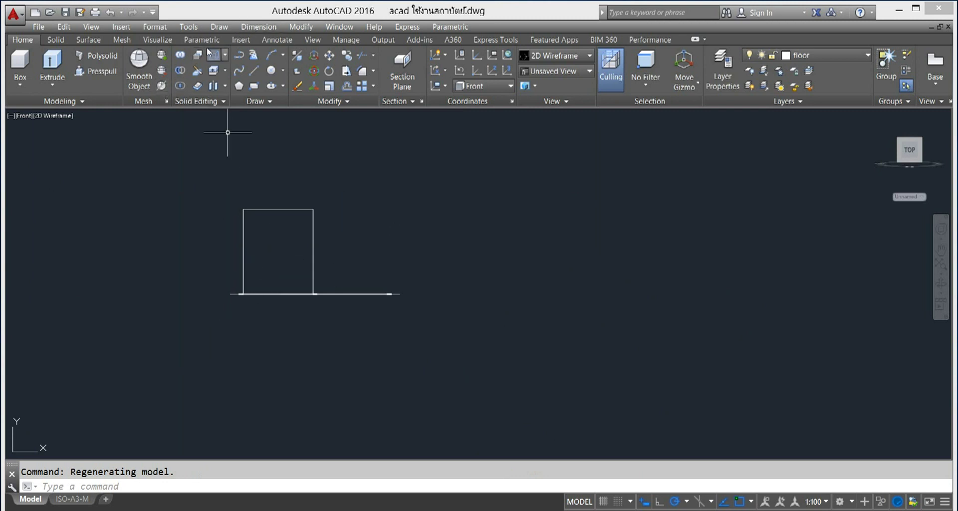
pyautogui.click(282, 40)
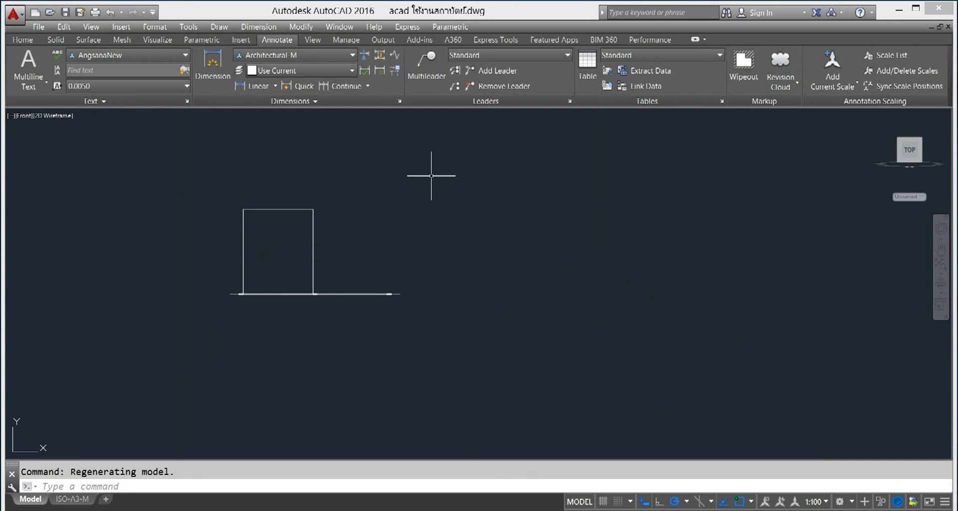
pyautogui.click(258, 86)
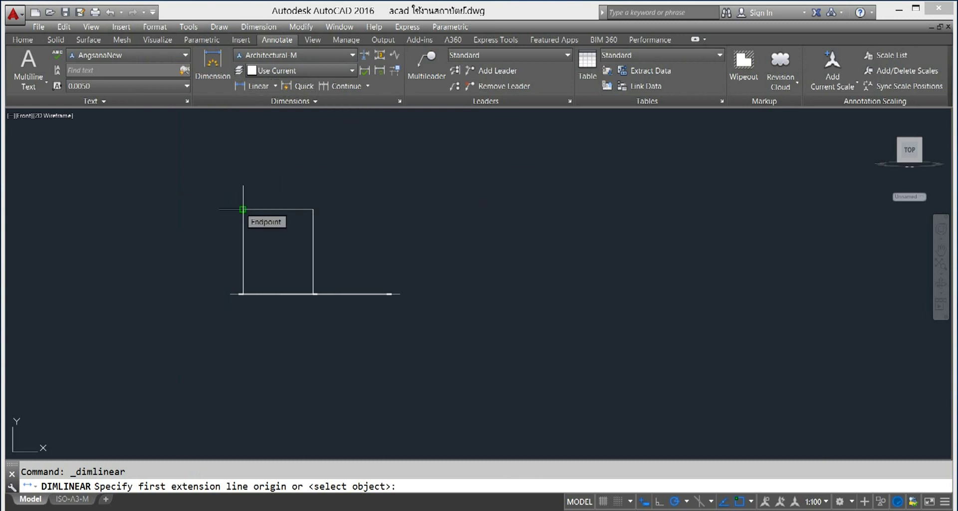
pyautogui.scroll(4, 265, 314)
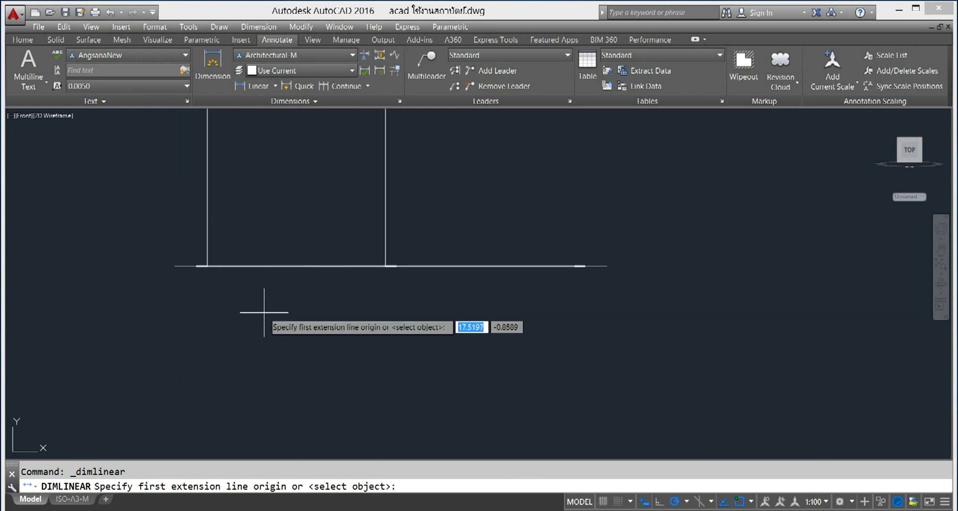
pyautogui.click(210, 266)
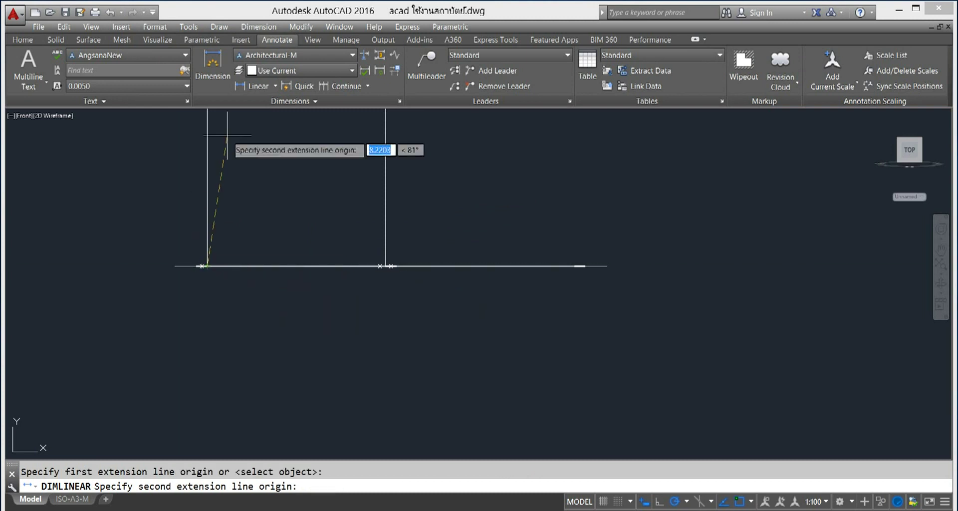
pyautogui.scroll(-2, 204, 148)
pyautogui.moveTo(203, 150); pyautogui.dragTo(233, 305, button='middle')
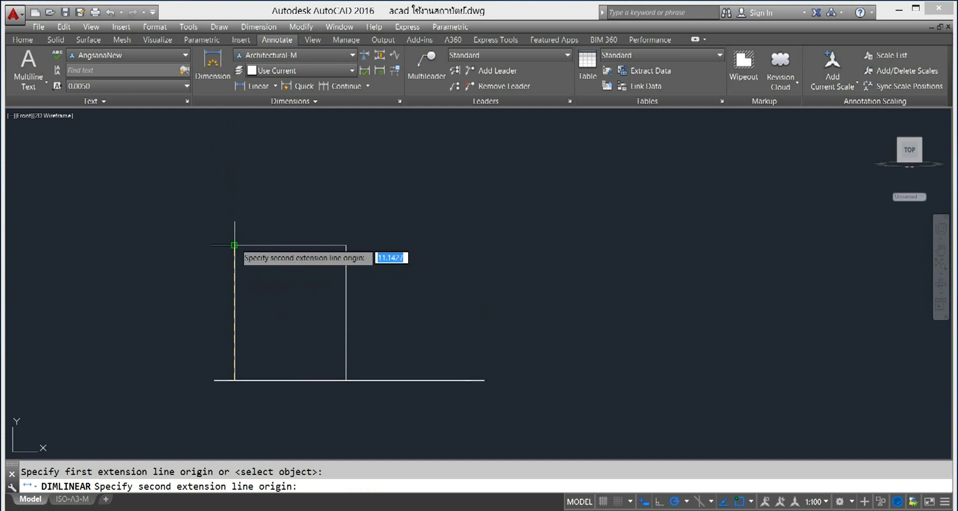
pyautogui.click(234, 245)
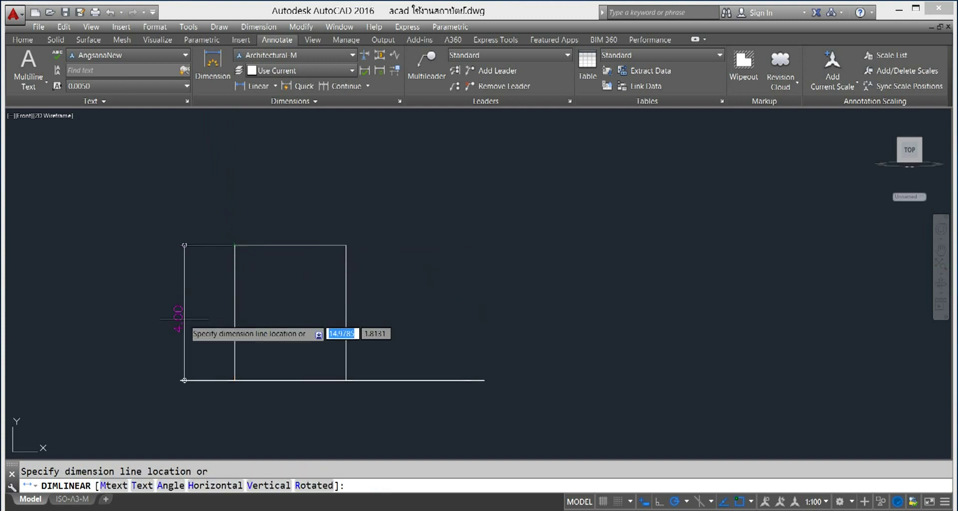
pyautogui.press('Escape')
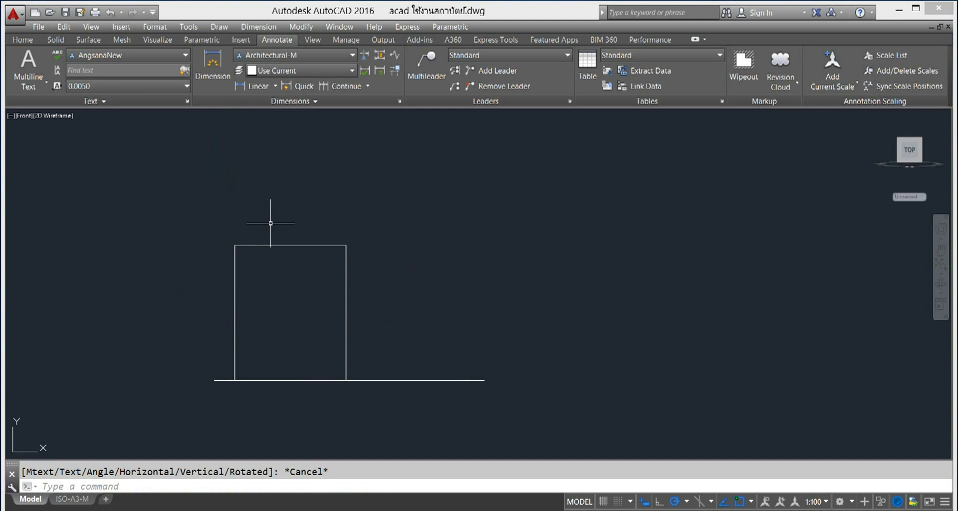
pyautogui.click(22, 116)
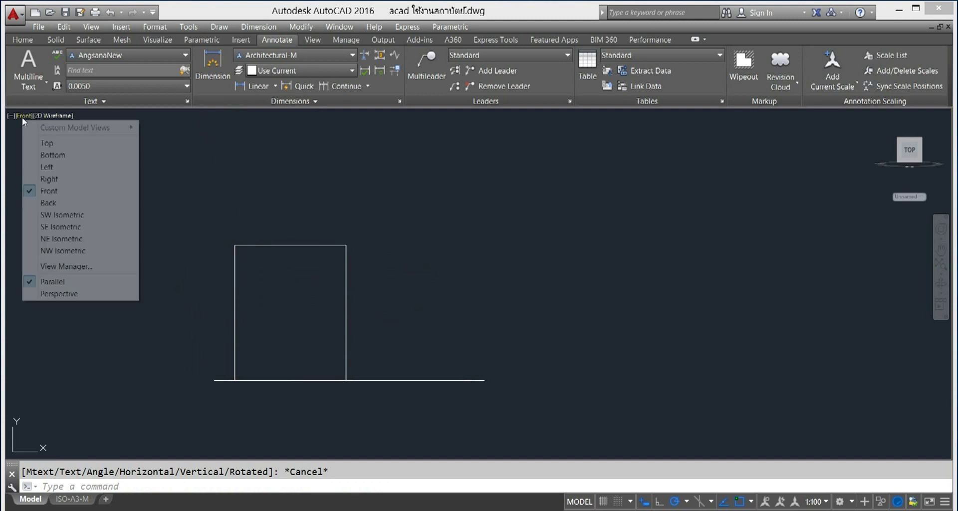
# - Go from Top to SE Isometric view and zoom in on the floor-plan corner
pyautogui.click(46, 142)
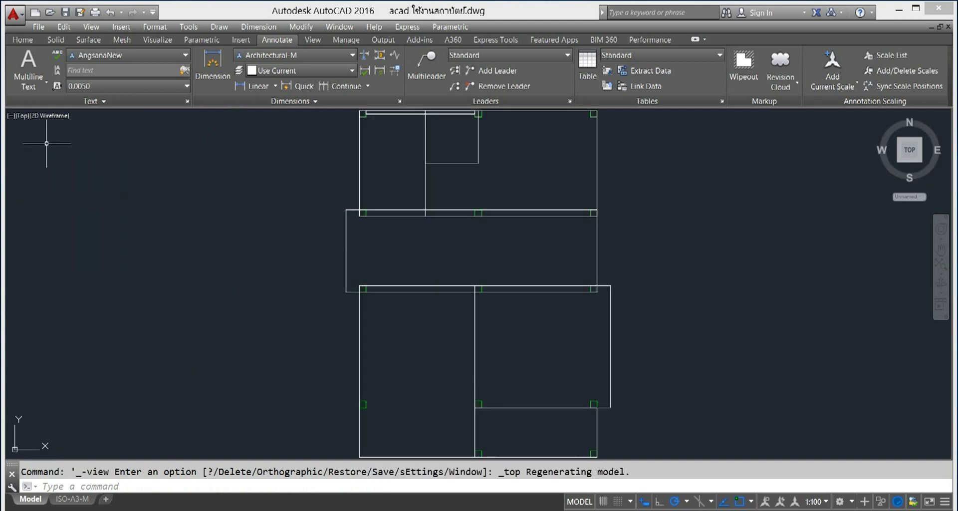
pyautogui.click(23, 115)
pyautogui.click(61, 227)
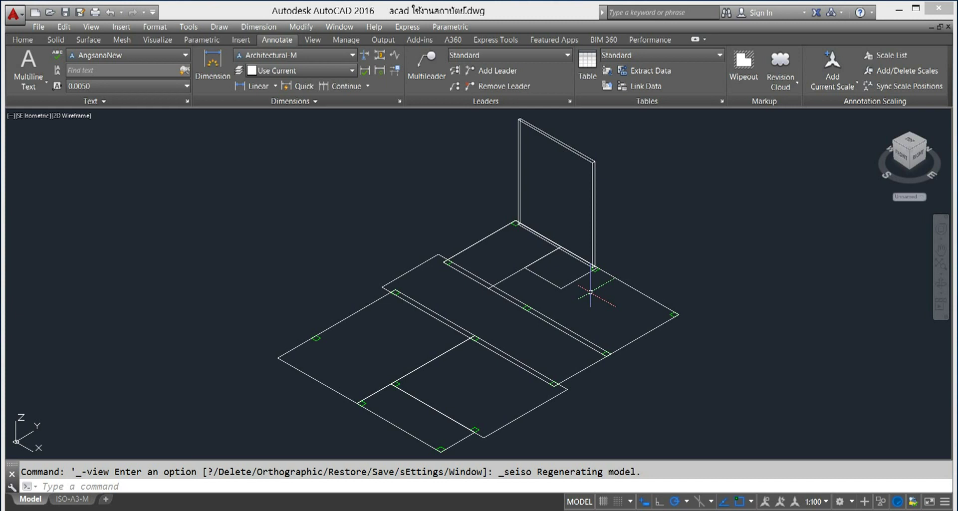
pyautogui.scroll(3, 599, 344)
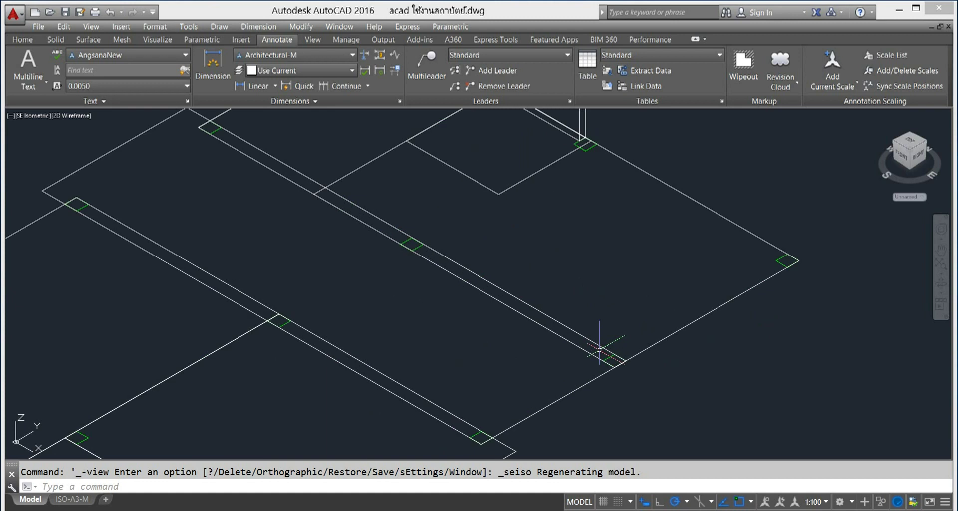
pyautogui.scroll(3, 626, 210)
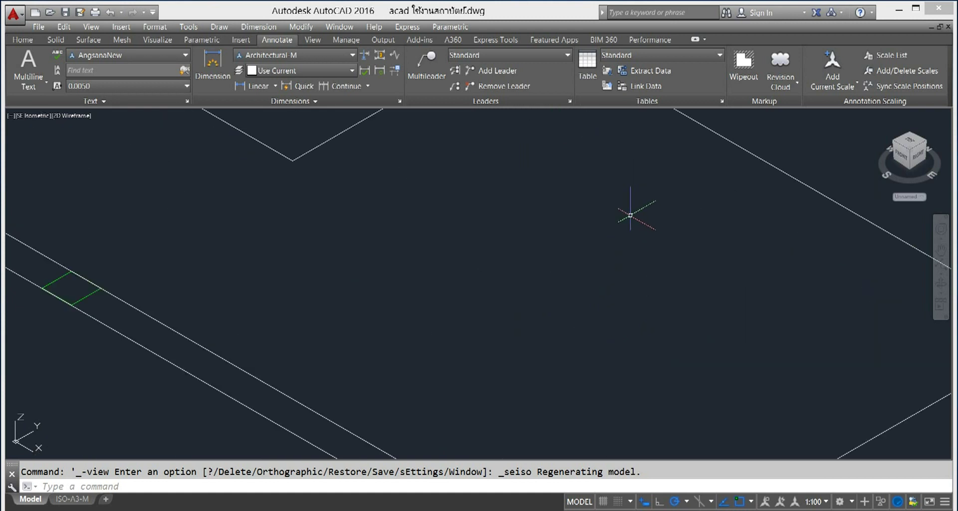
pyautogui.moveTo(626, 210); pyautogui.dragTo(572, 362, button='middle')
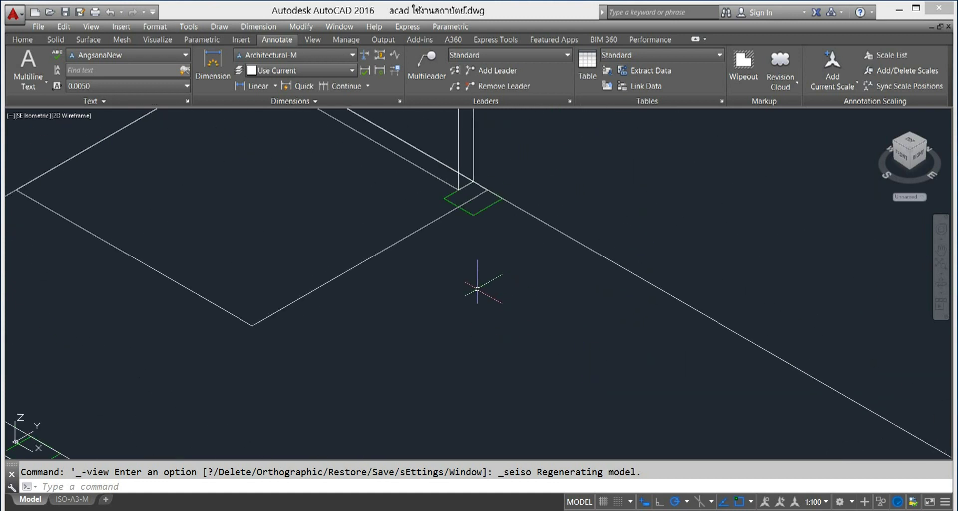
pyautogui.scroll(-2, 504, 335)
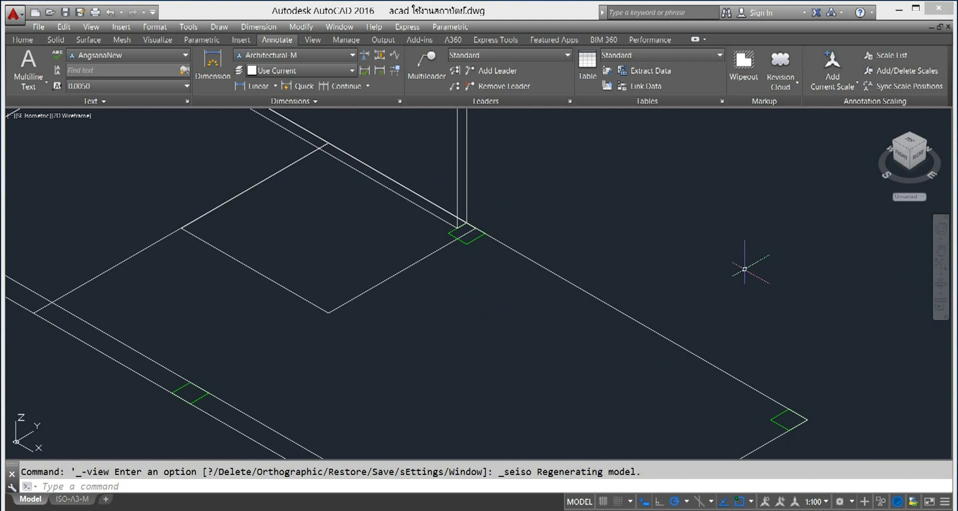
pyautogui.click(30, 39)
# - Start a polysolid wall at the floor corner, then abandon it with Esc
pyautogui.click(103, 56)
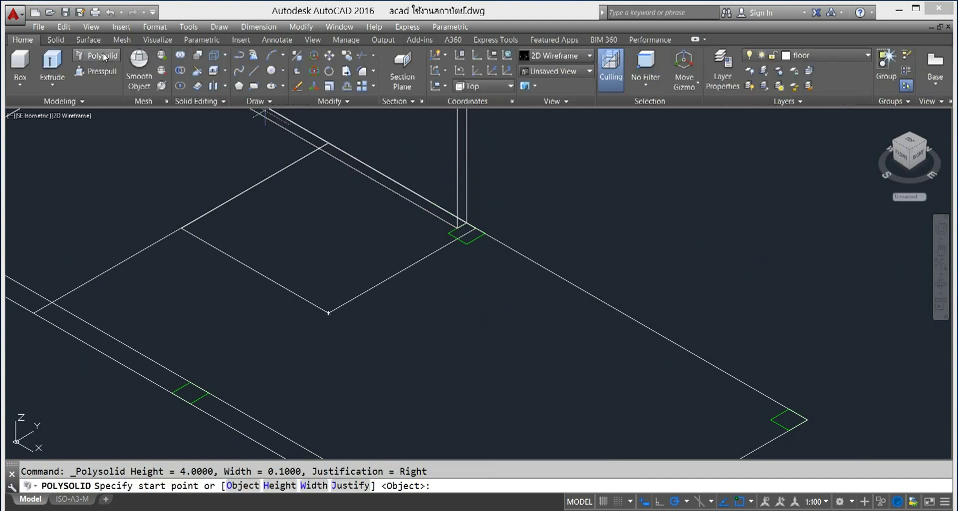
pyautogui.scroll(2, 512, 327)
pyautogui.scroll(1, 438, 198)
pyautogui.click(437, 198)
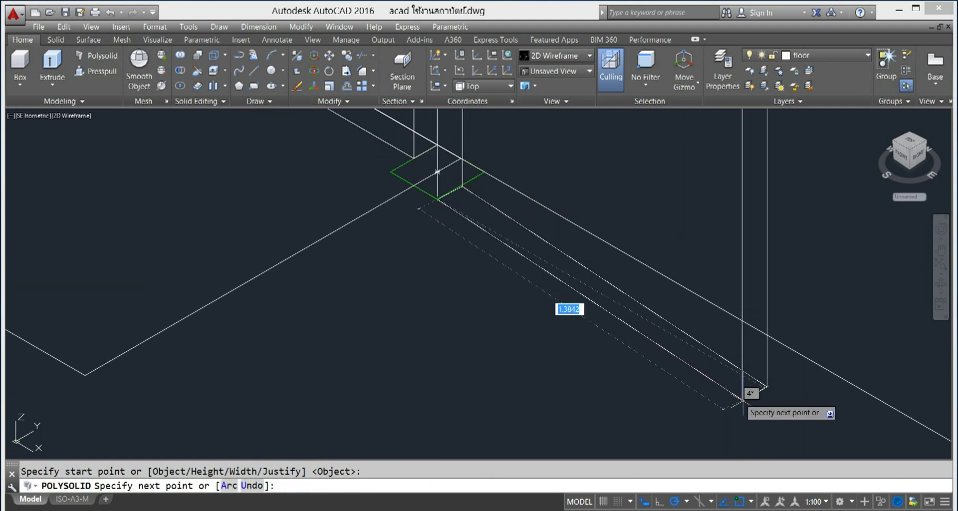
pyautogui.scroll(-2, 743, 399)
pyautogui.moveTo(758, 407); pyautogui.dragTo(706, 278, button='middle')
pyautogui.scroll(2, 847, 340)
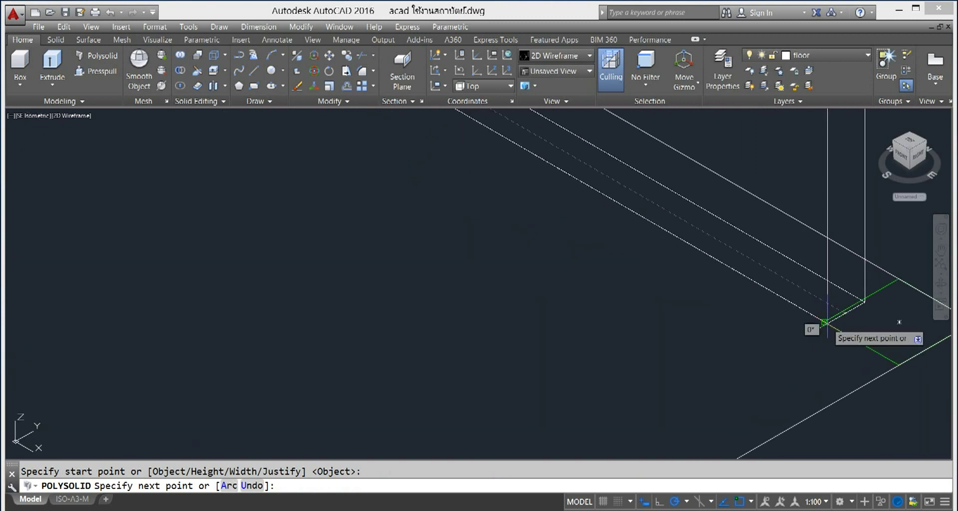
pyautogui.scroll(2, 825, 322)
pyautogui.scroll(2, 823, 317)
pyautogui.scroll(2, 828, 315)
pyautogui.scroll(2, 851, 315)
pyautogui.click(853, 312)
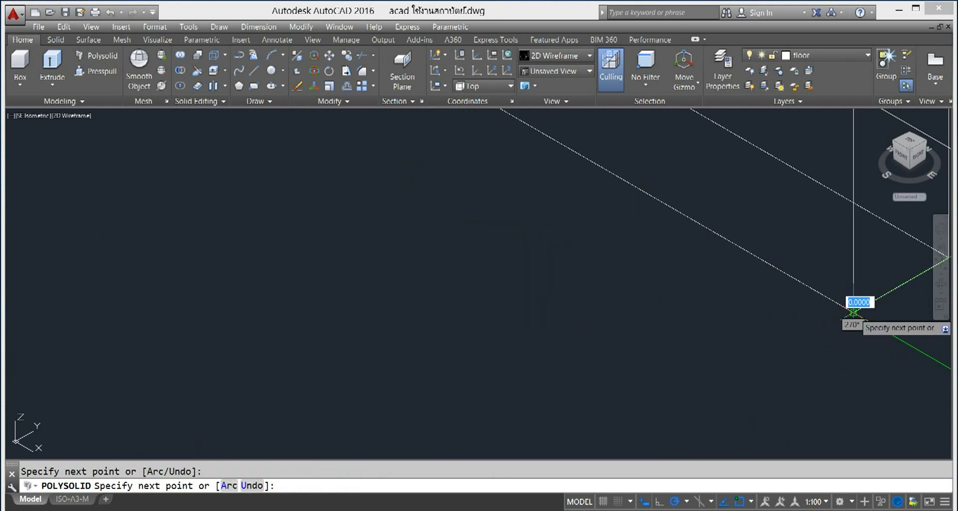
pyautogui.press('Escape')
pyautogui.scroll(-2, 828, 314)
pyautogui.scroll(-3, 619, 324)
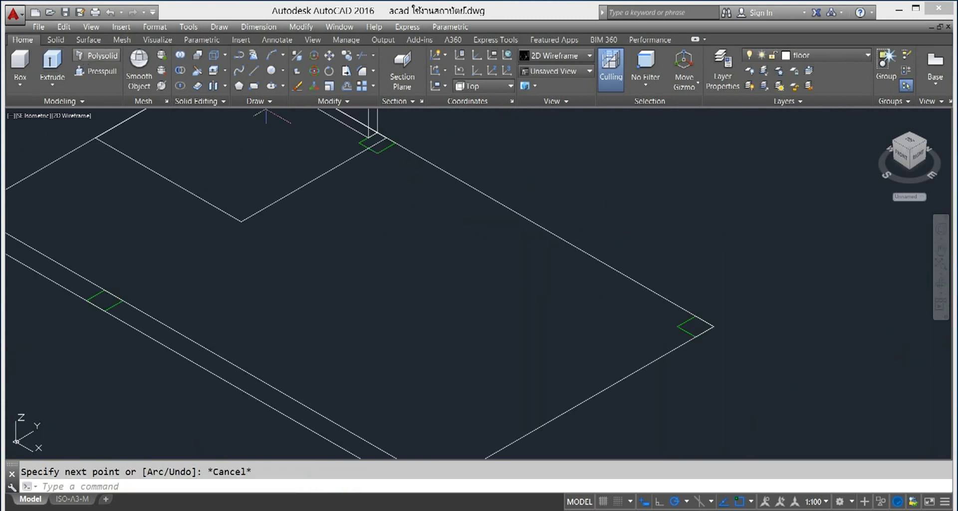
# - Draw the second wall from the floor corner to the next corner along the right edge
pyautogui.click(85, 56)
pyautogui.scroll(3, 481, 227)
pyautogui.scroll(-3, 439, 190)
pyautogui.scroll(2, 439, 224)
pyautogui.scroll(1, 441, 210)
pyautogui.scroll(-2, 442, 201)
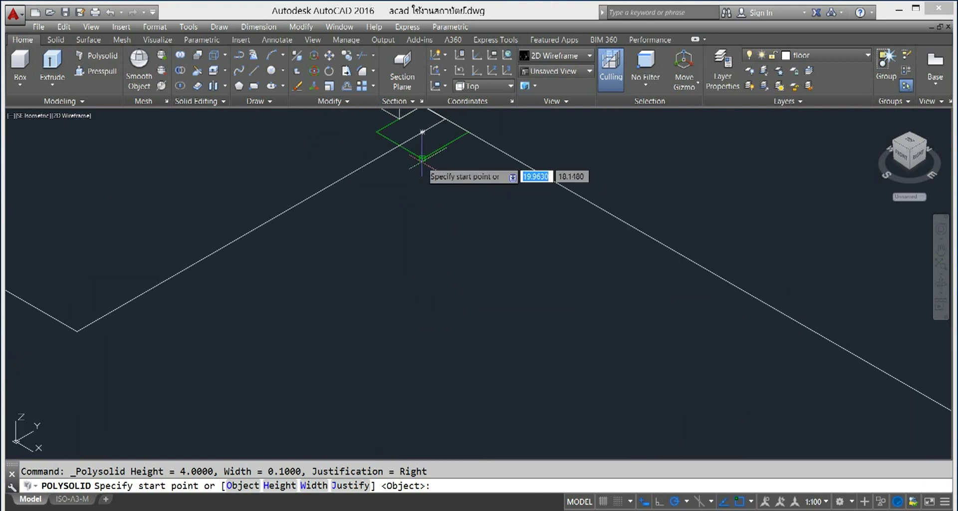
pyautogui.click(422, 158)
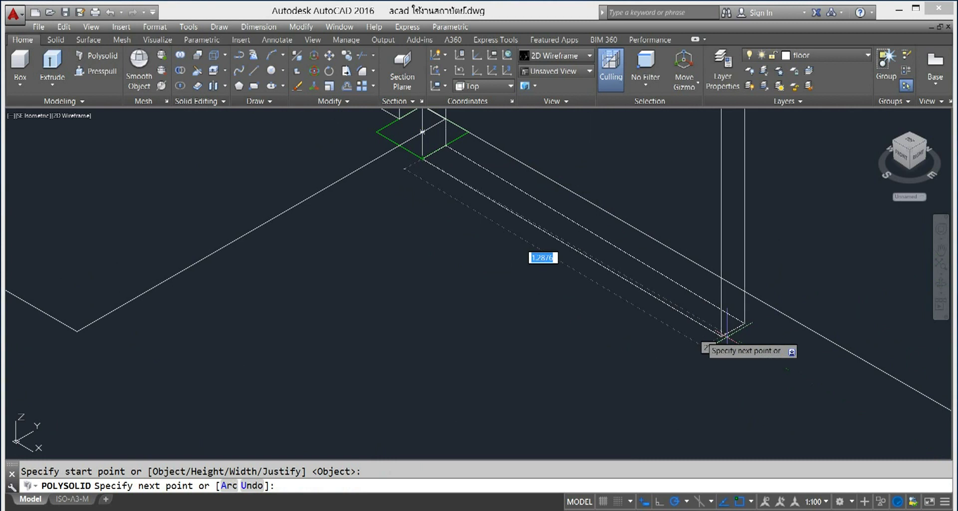
pyautogui.scroll(-2, 856, 397)
pyautogui.scroll(-2, 848, 402)
pyautogui.scroll(-1, 845, 408)
pyautogui.scroll(1, 658, 272)
pyautogui.scroll(2, 688, 290)
pyautogui.scroll(1, 785, 274)
pyautogui.scroll(1, 856, 284)
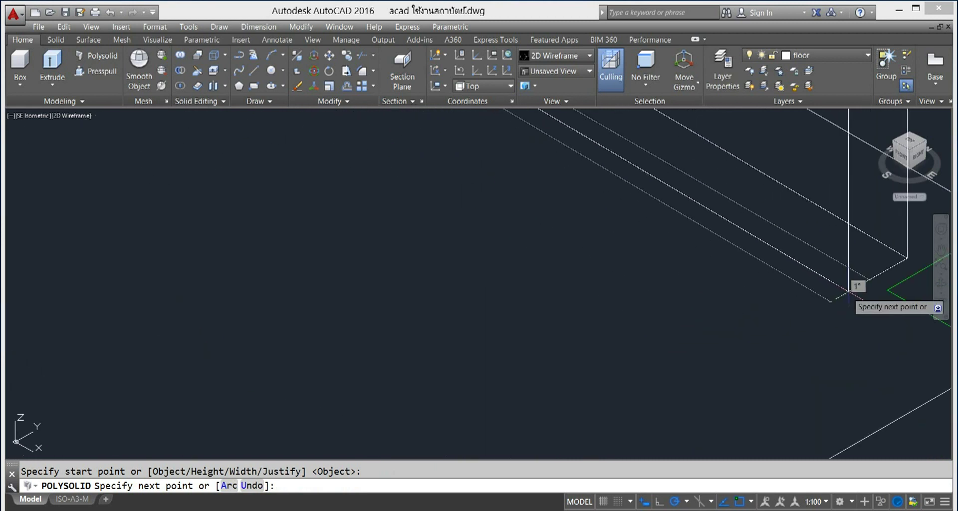
pyautogui.moveTo(805, 304); pyautogui.dragTo(746, 244, button='middle')
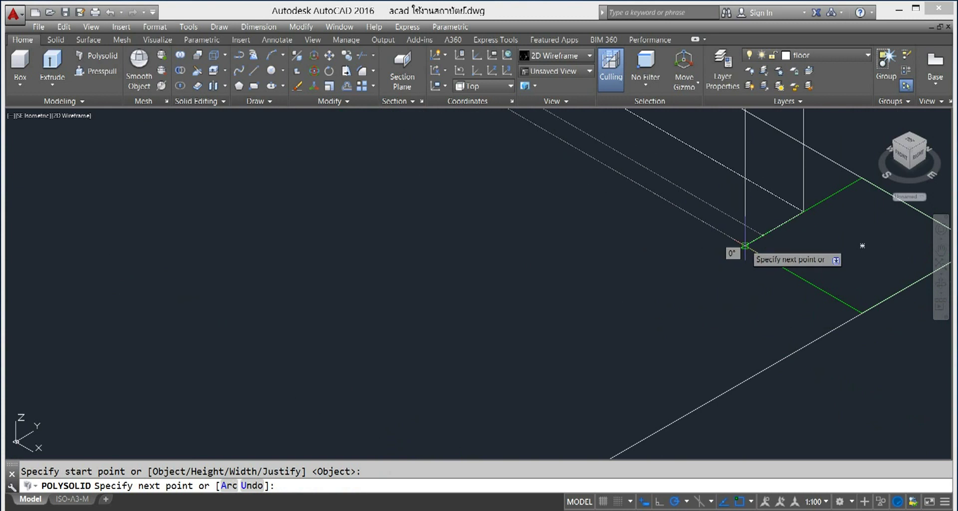
pyautogui.click(744, 244)
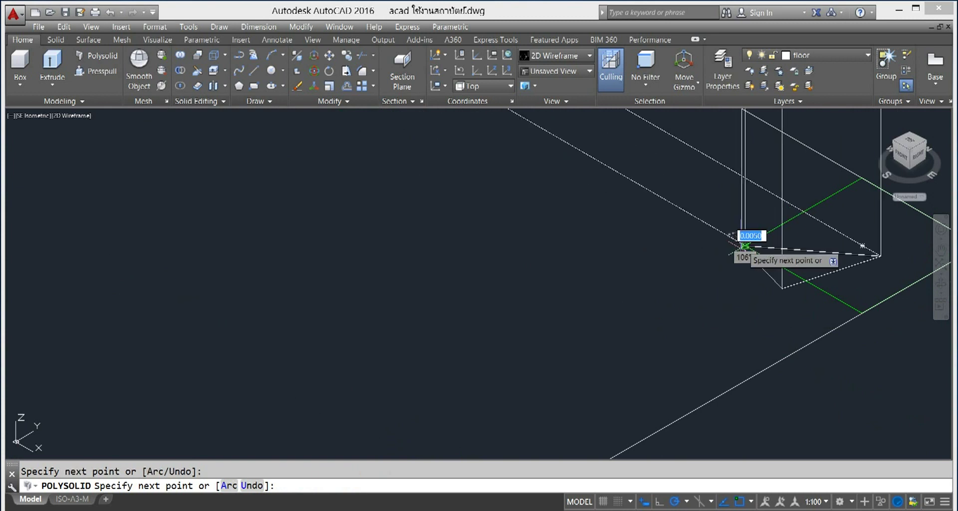
pyautogui.rightClick(719, 261)
pyautogui.click(746, 269)
pyautogui.scroll(-3, 738, 278)
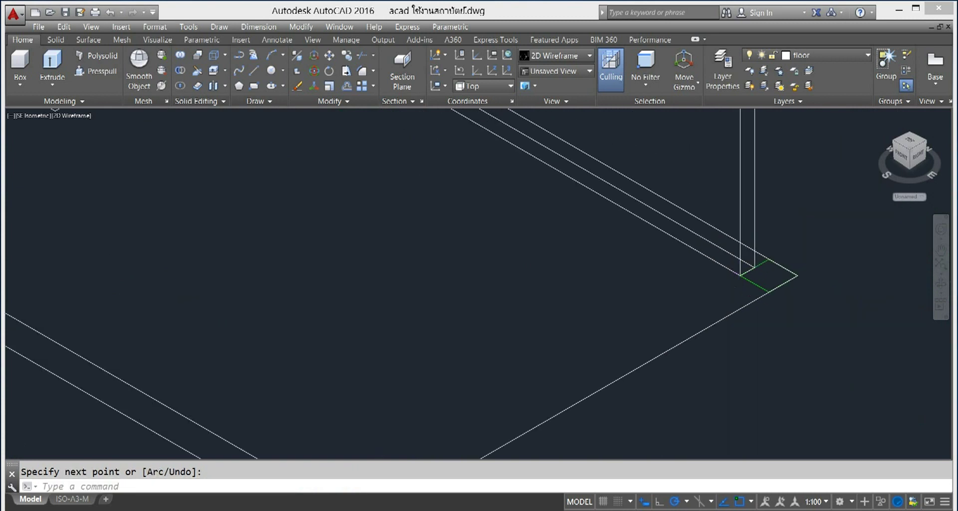
pyautogui.scroll(-3, 710, 305)
pyautogui.scroll(-2, 611, 284)
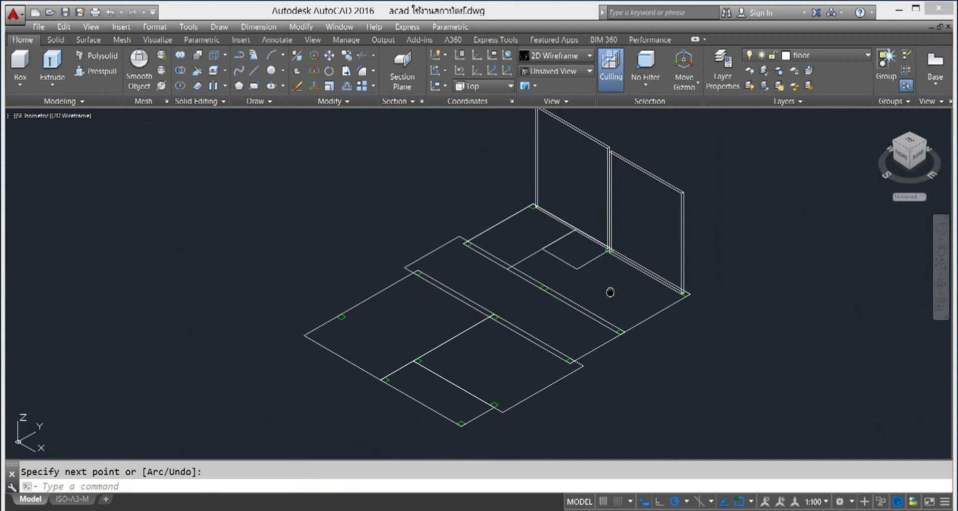
pyautogui.moveTo(610, 293); pyautogui.dragTo(738, 325, button='middle')
pyautogui.scroll(-2, 740, 327)
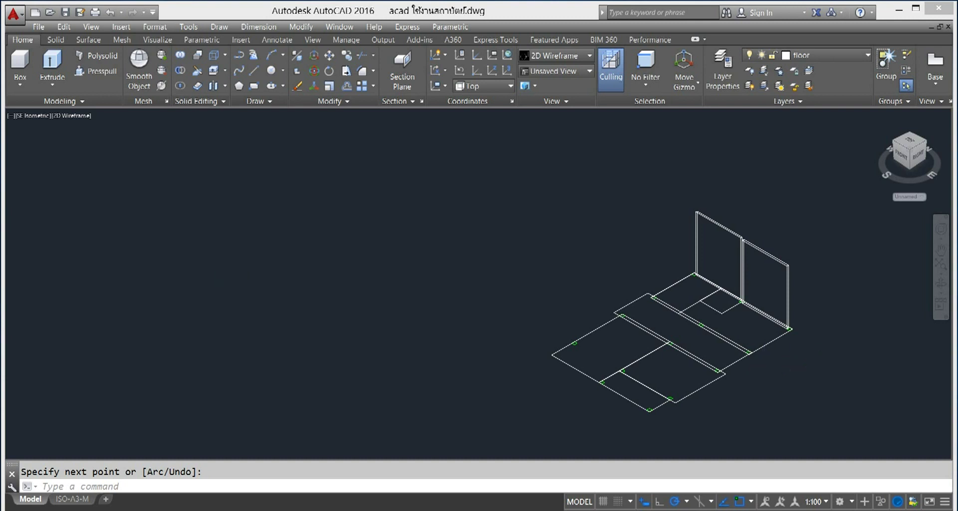
pyautogui.scroll(3, 798, 357)
pyautogui.scroll(3, 796, 353)
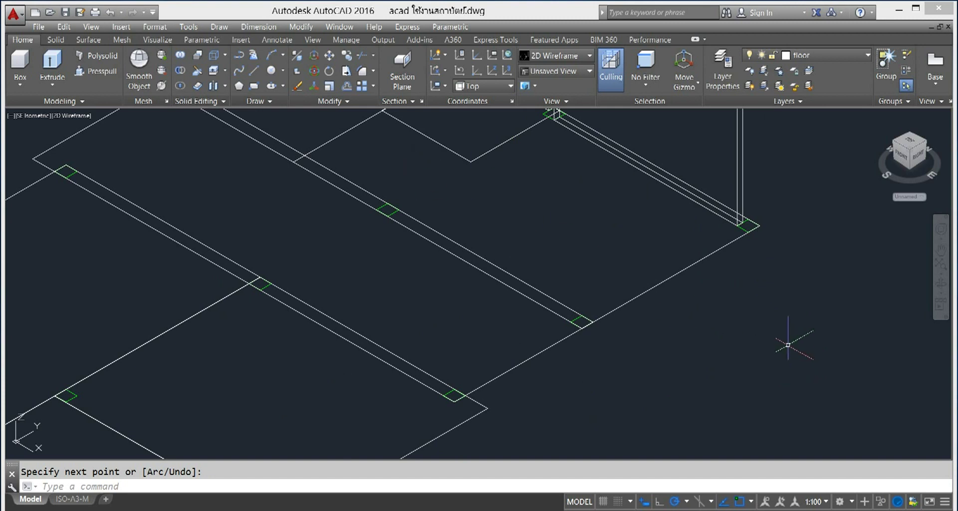
pyautogui.scroll(-2, 788, 345)
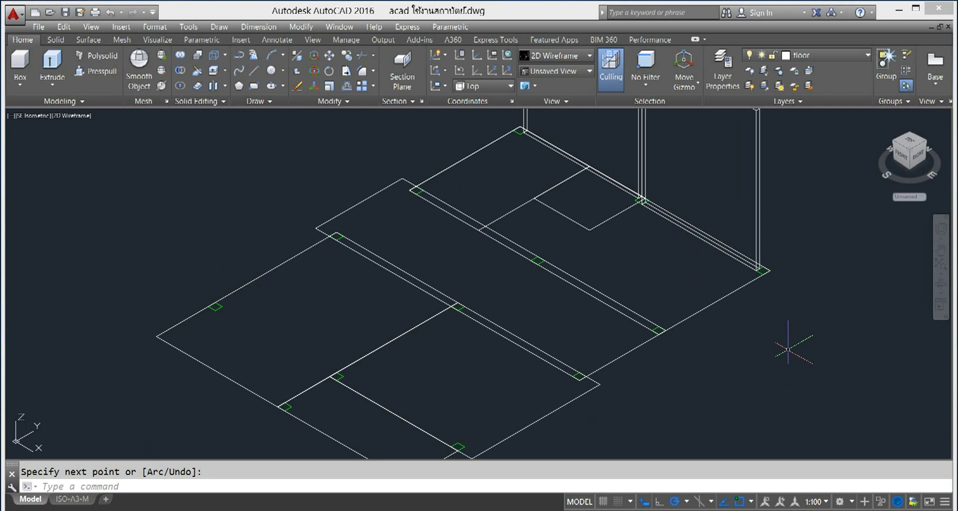
# - Repeat Polysolid and run a wall from the corner endpoint along the floor edge
pyautogui.scroll(1, 788, 349)
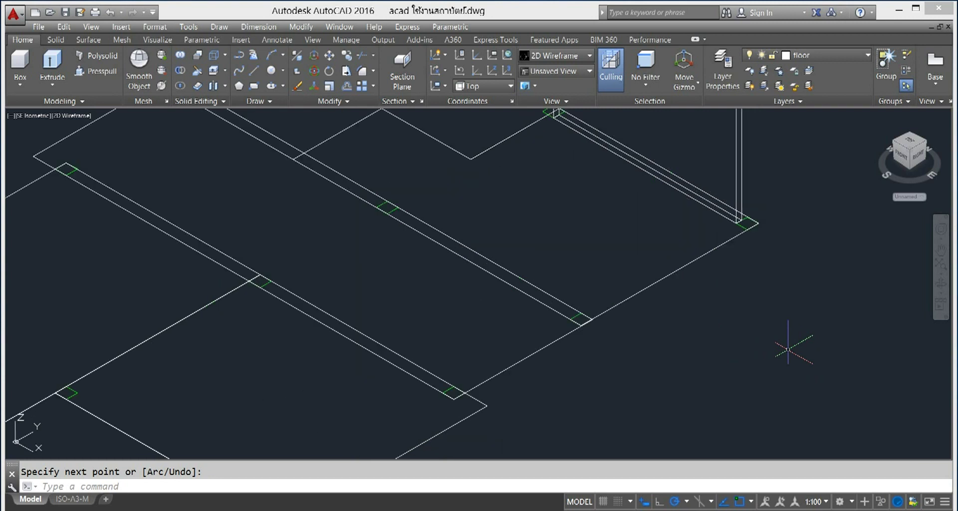
pyautogui.rightClick(747, 349)
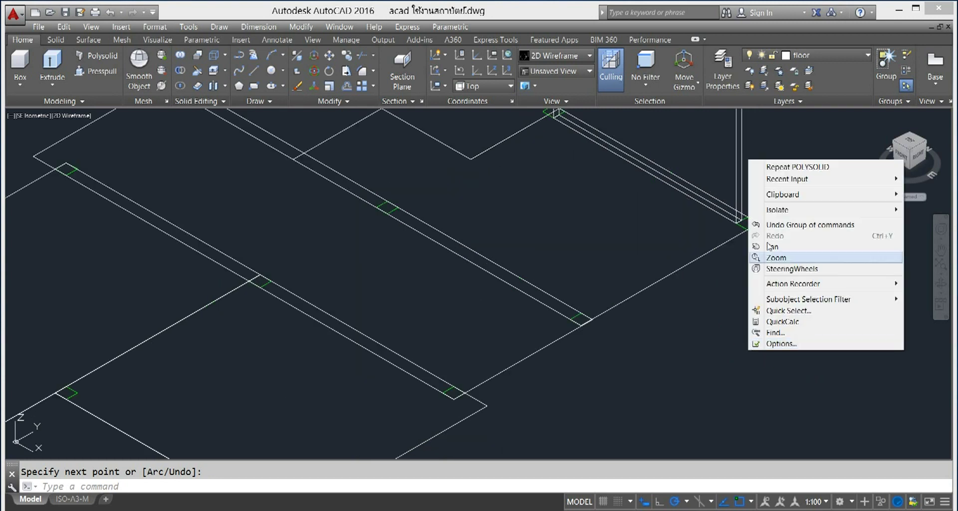
pyautogui.click(798, 166)
pyautogui.scroll(2, 868, 245)
pyautogui.moveTo(868, 249)
pyautogui.mouseDown(button='middle')
pyautogui.moveTo(658, 275)
pyautogui.moveTo(880, 296)
pyautogui.mouseUp(button='middle')
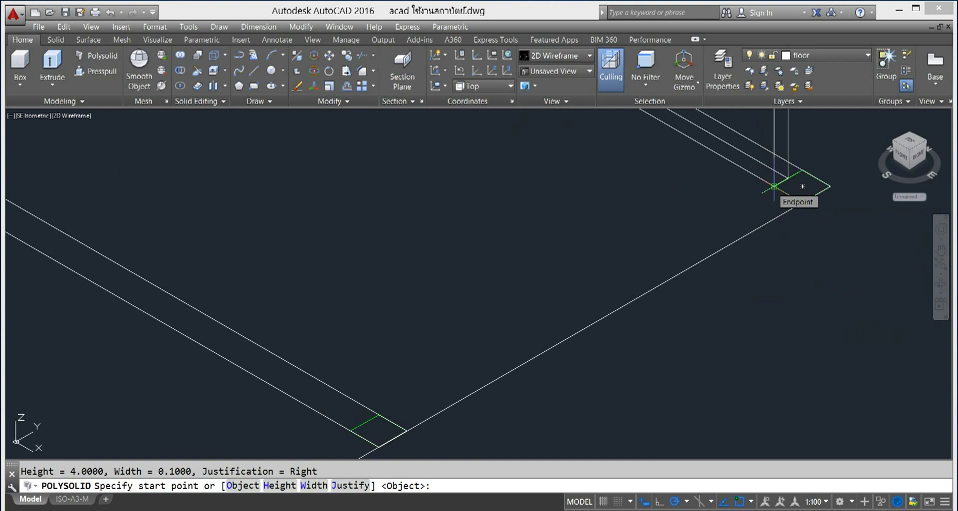
pyautogui.click(774, 186)
pyautogui.moveTo(509, 351)
pyautogui.mouseDown(button='middle')
pyautogui.moveTo(357, 439)
pyautogui.moveTo(364, 417)
pyautogui.mouseUp(button='middle')
pyautogui.scroll(2, 753, 279)
pyautogui.scroll(2, 738, 274)
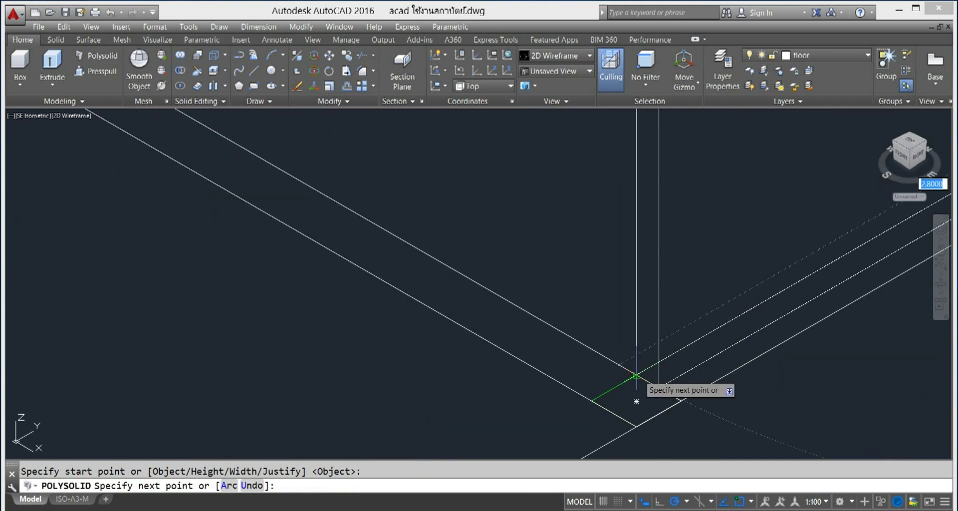
pyautogui.scroll(3, 636, 401)
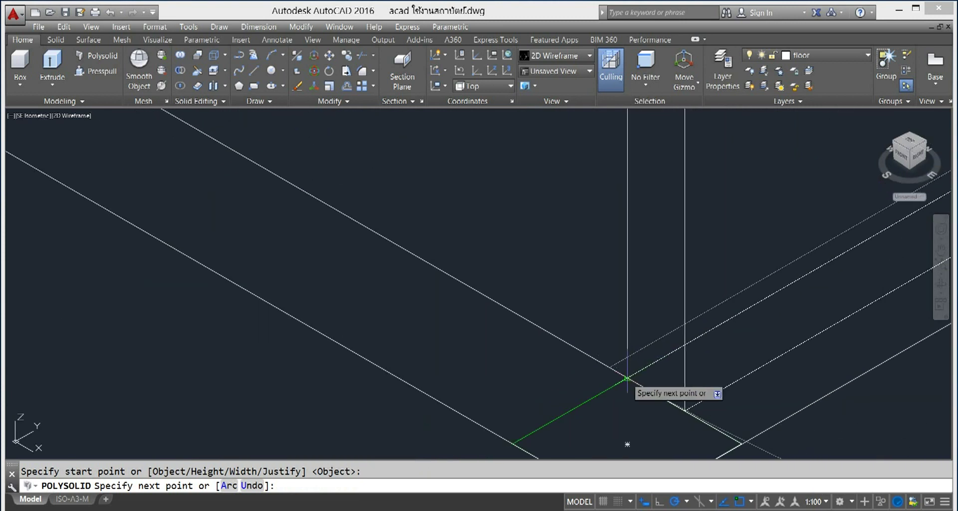
pyautogui.rightClick(644, 357)
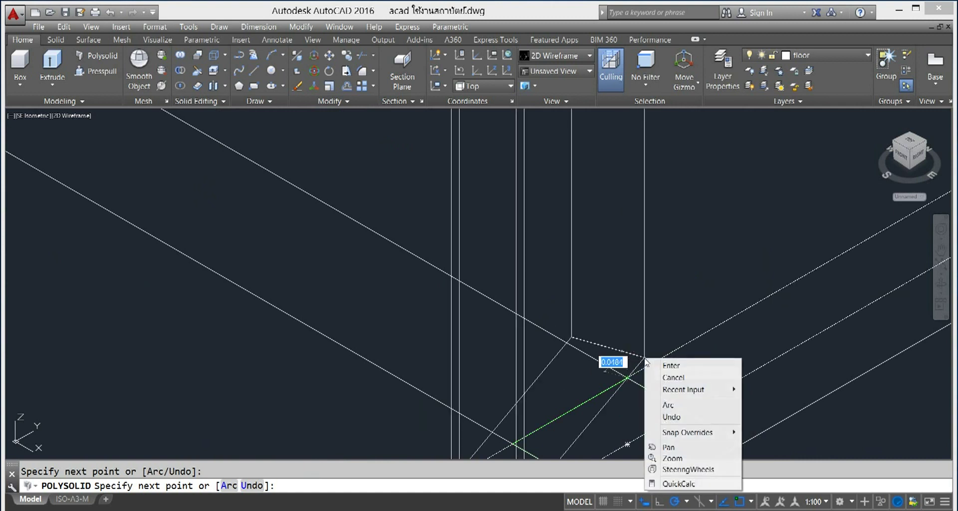
pyautogui.click(673, 365)
# - Draw another wall from the next floor corner to the adjacent corner and finish it
pyautogui.scroll(-2, 669, 357)
pyautogui.scroll(-3, 550, 400)
pyautogui.moveTo(549, 400); pyautogui.dragTo(585, 349, button='middle')
pyautogui.rightClick(698, 379)
pyautogui.click(723, 200)
pyautogui.scroll(2, 608, 344)
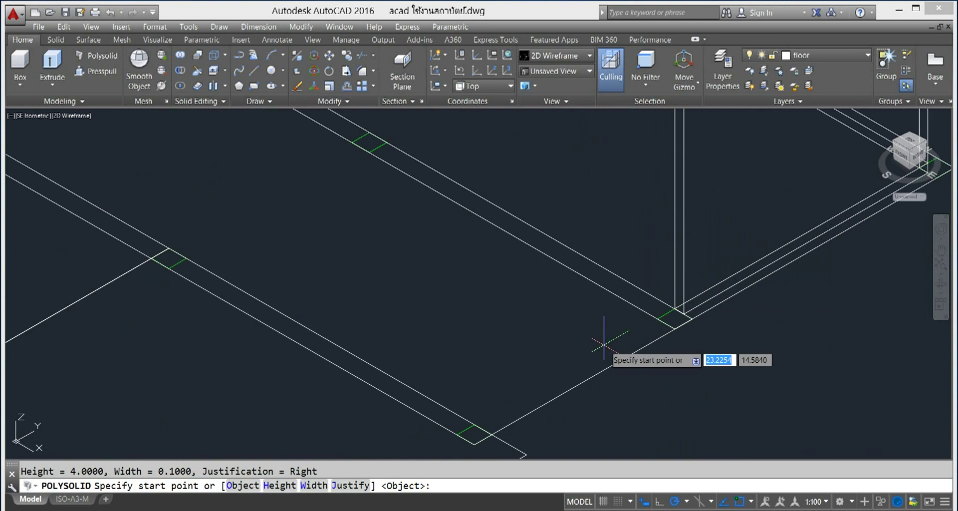
pyautogui.click(693, 305)
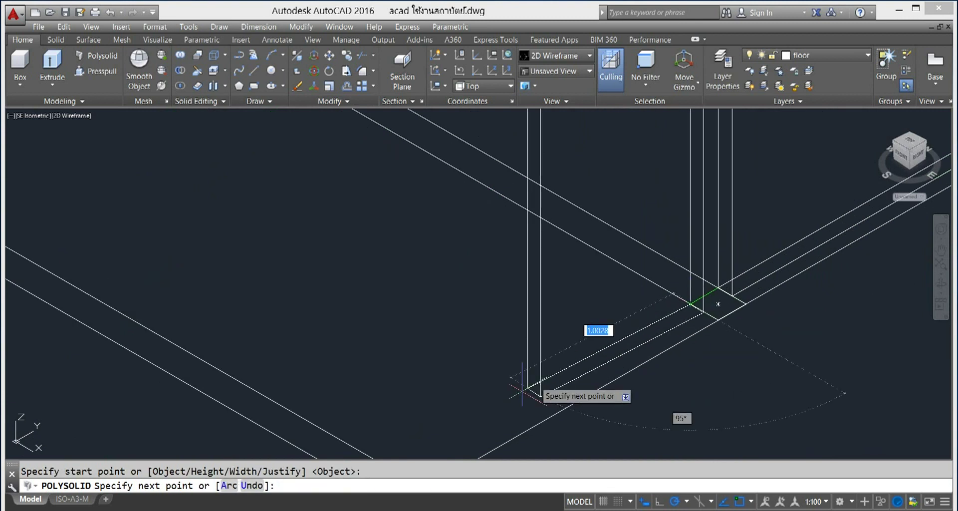
pyautogui.scroll(-2, 459, 444)
pyautogui.scroll(2, 529, 362)
pyautogui.scroll(2, 518, 375)
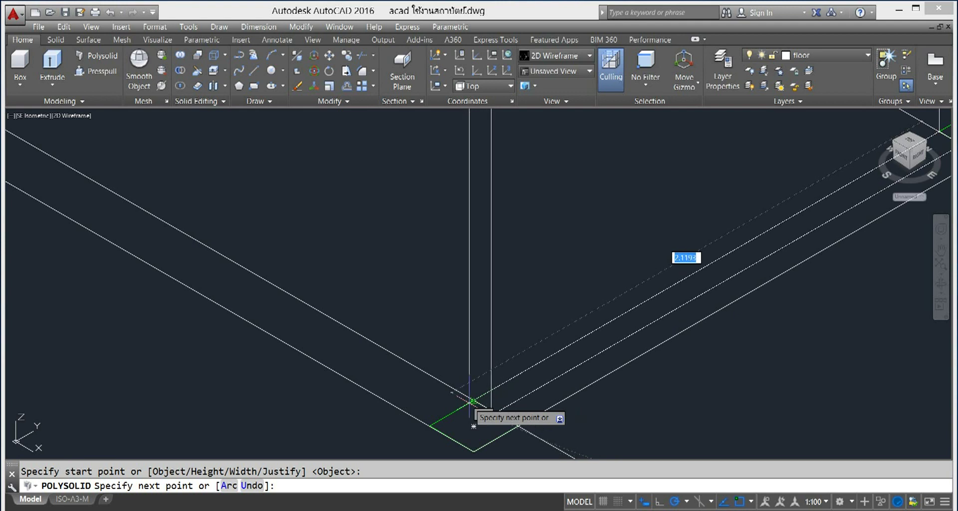
pyautogui.scroll(2, 474, 399)
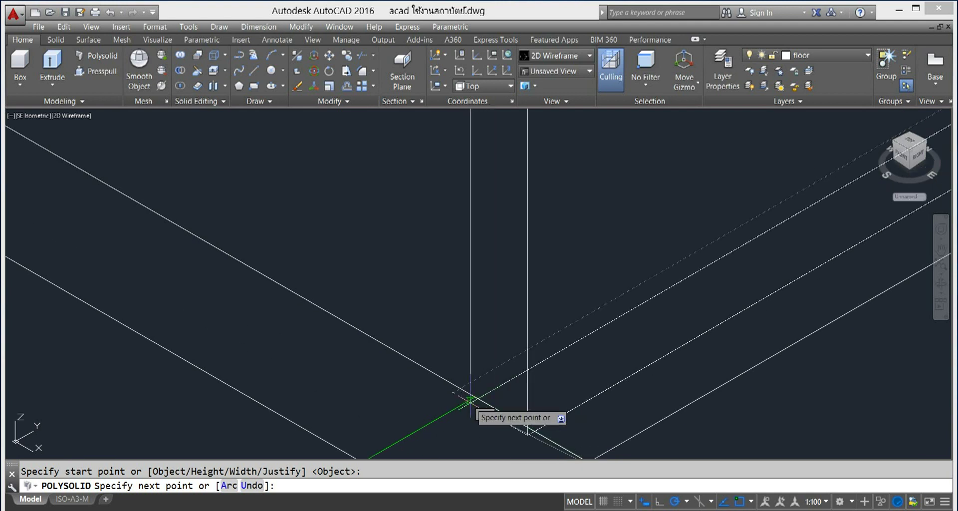
pyautogui.scroll(2, 475, 398)
pyautogui.scroll(2, 475, 397)
pyautogui.scroll(1, 474, 399)
pyautogui.scroll(2, 474, 401)
pyautogui.scroll(1, 474, 404)
pyautogui.click(474, 405)
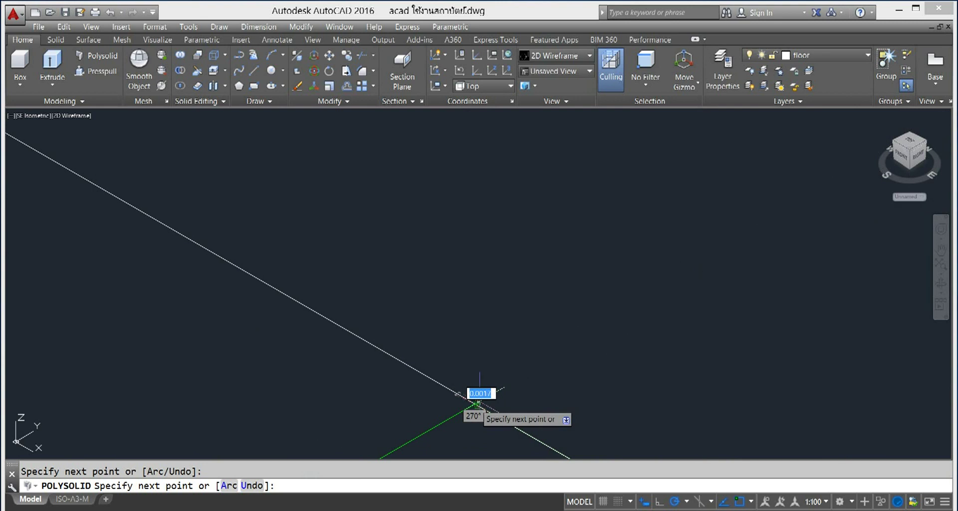
pyautogui.rightClick(519, 378)
pyautogui.click(551, 389)
# - Zoom out and pan to view the three walls on the floor plan
pyautogui.scroll(-3, 684, 364)
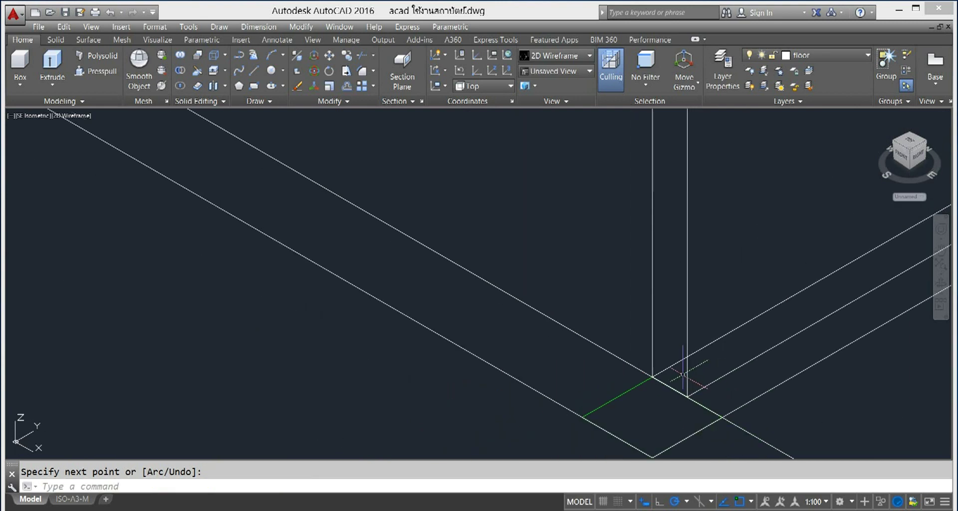
pyautogui.scroll(-2, 674, 385)
pyautogui.scroll(-2, 673, 392)
pyautogui.moveTo(733, 395); pyautogui.dragTo(785, 397, button='middle')
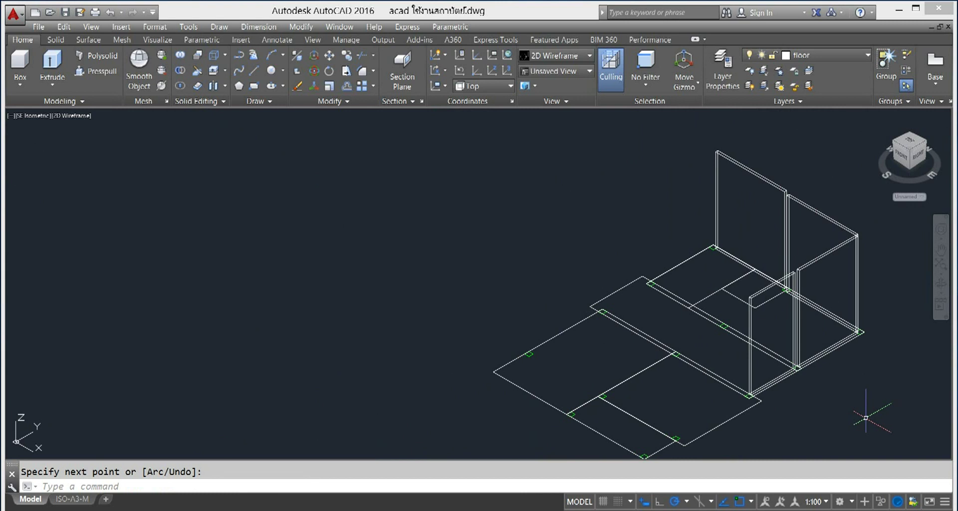
pyautogui.moveTo(865, 418); pyautogui.dragTo(796, 378, button='middle')
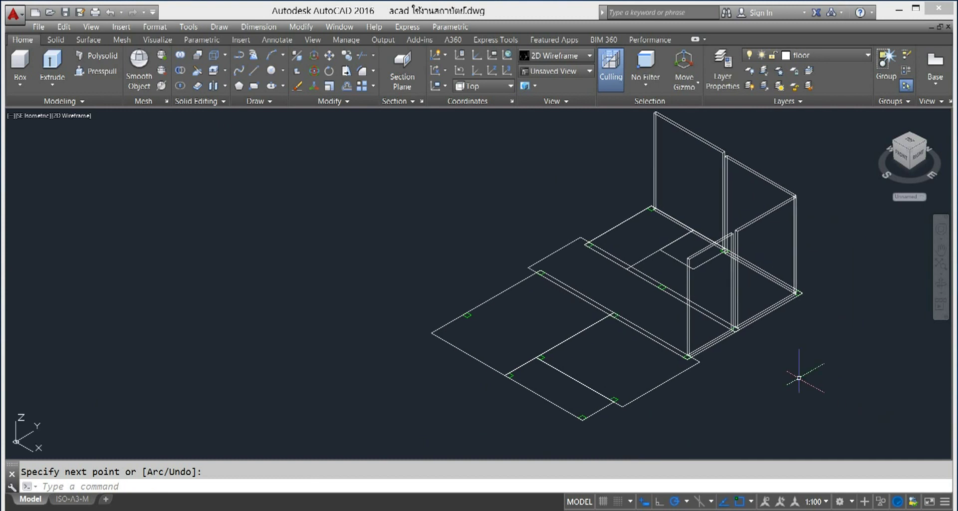
# - Repeat Polysolid and draw a short wall piece starting at a floor-plan corner
pyautogui.rightClick(794, 387)
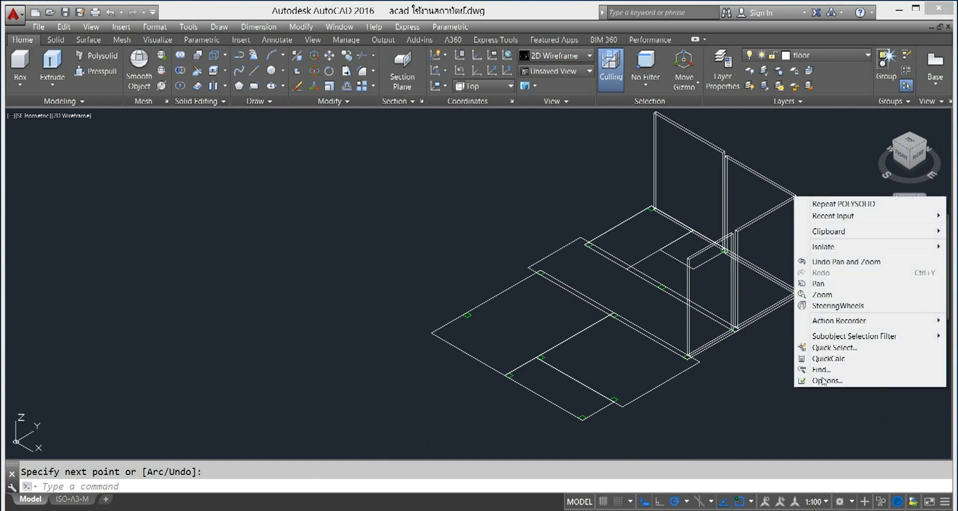
pyautogui.click(849, 205)
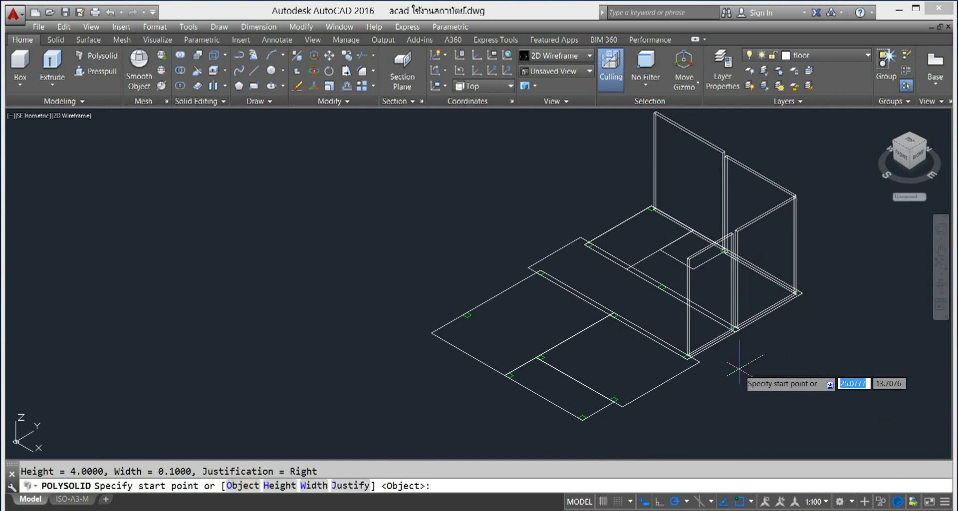
pyautogui.scroll(2, 738, 368)
pyautogui.scroll(2, 738, 369)
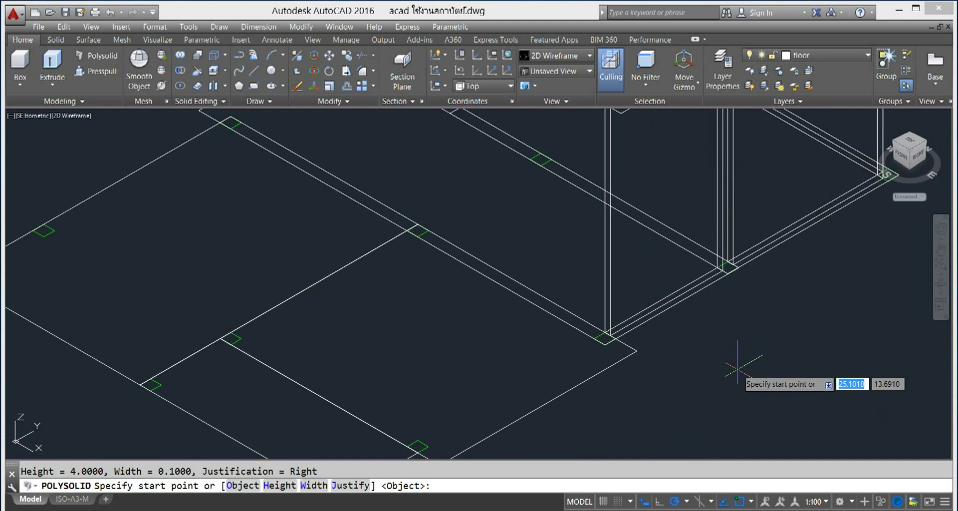
pyautogui.scroll(2, 737, 368)
pyautogui.scroll(2, 520, 316)
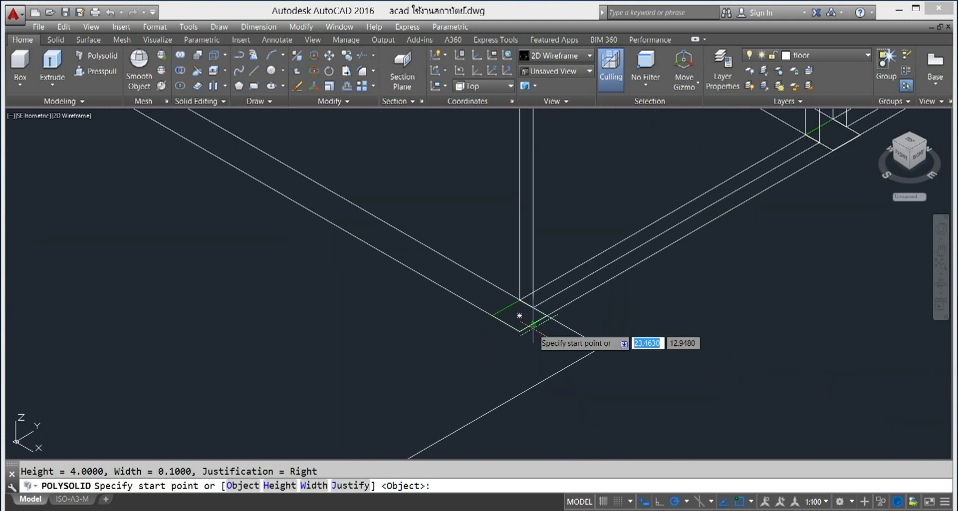
pyautogui.click(531, 326)
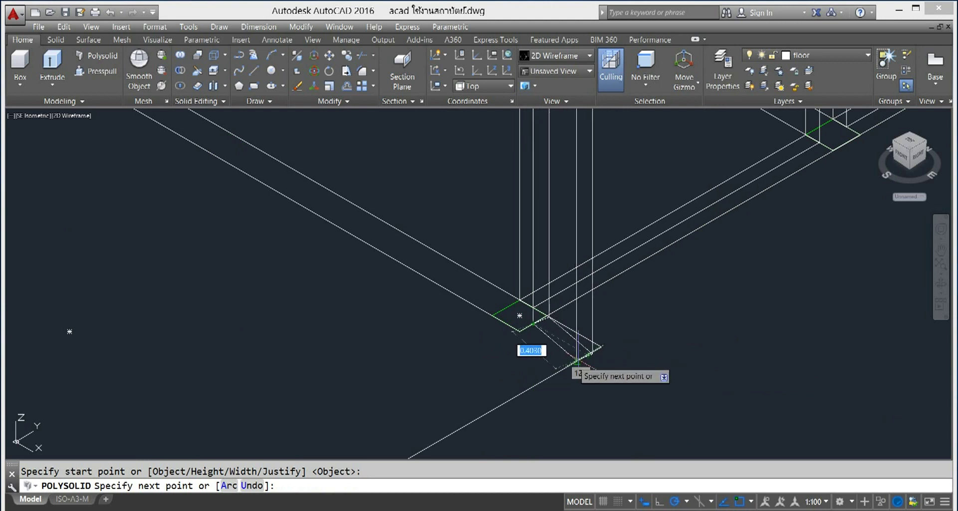
pyautogui.scroll(4, 586, 356)
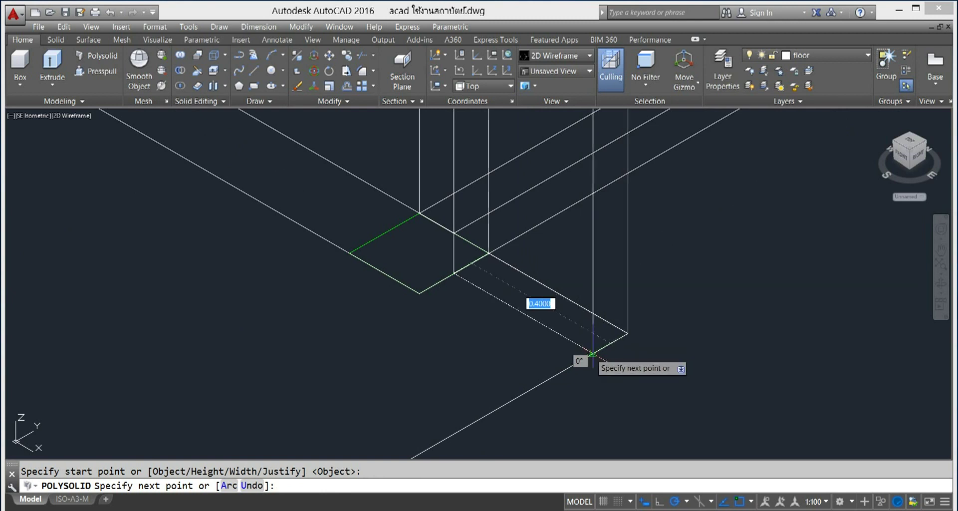
pyautogui.rightClick(666, 389)
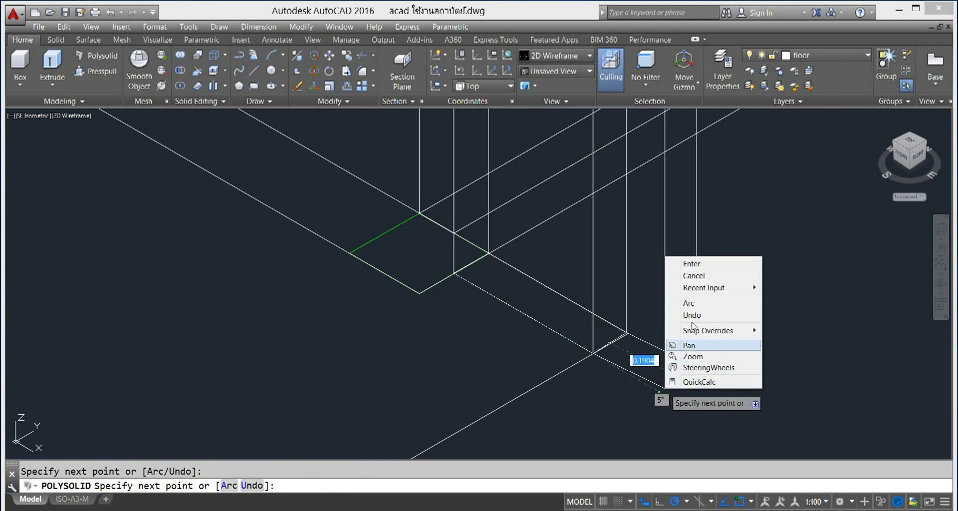
pyautogui.click(702, 269)
pyautogui.scroll(-4, 757, 282)
# - Repeat Polysolid for a second short wall piece at the green floor corner
pyautogui.rightClick(726, 352)
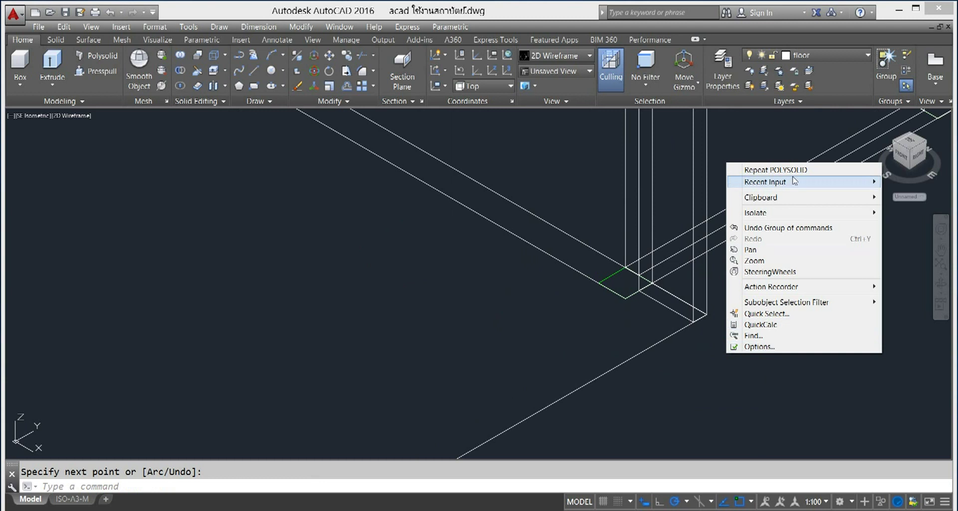
pyautogui.click(776, 169)
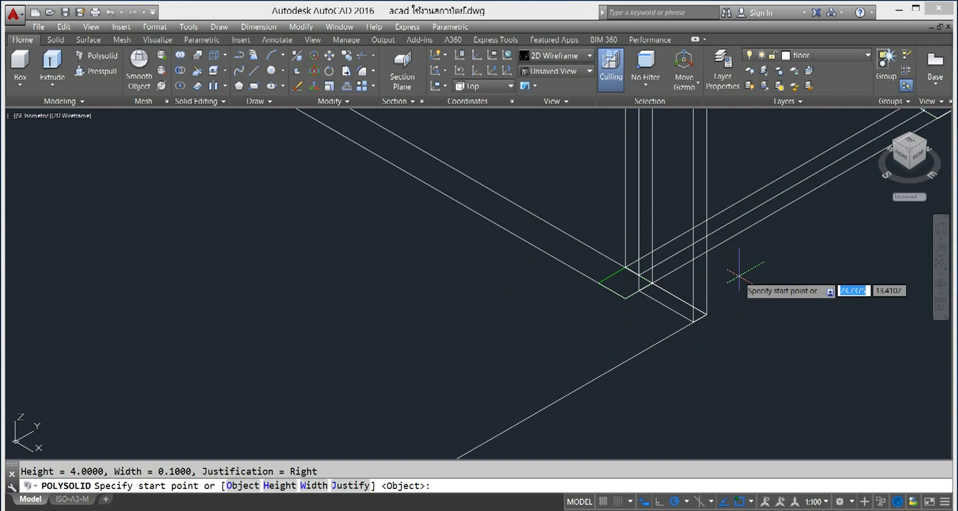
pyautogui.scroll(-4, 639, 324)
pyautogui.moveTo(612, 345); pyautogui.dragTo(771, 258, button='middle')
pyautogui.scroll(3, 680, 309)
pyautogui.scroll(3, 528, 334)
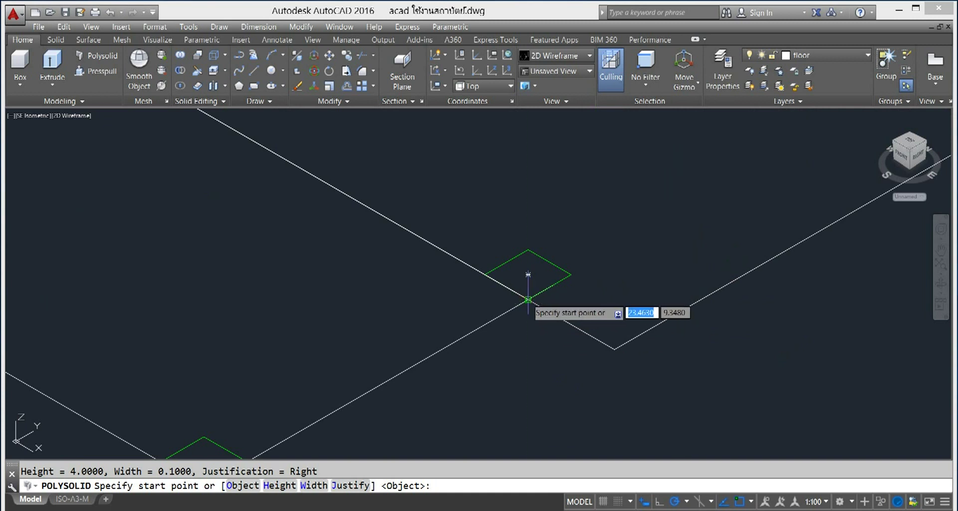
pyautogui.click(532, 299)
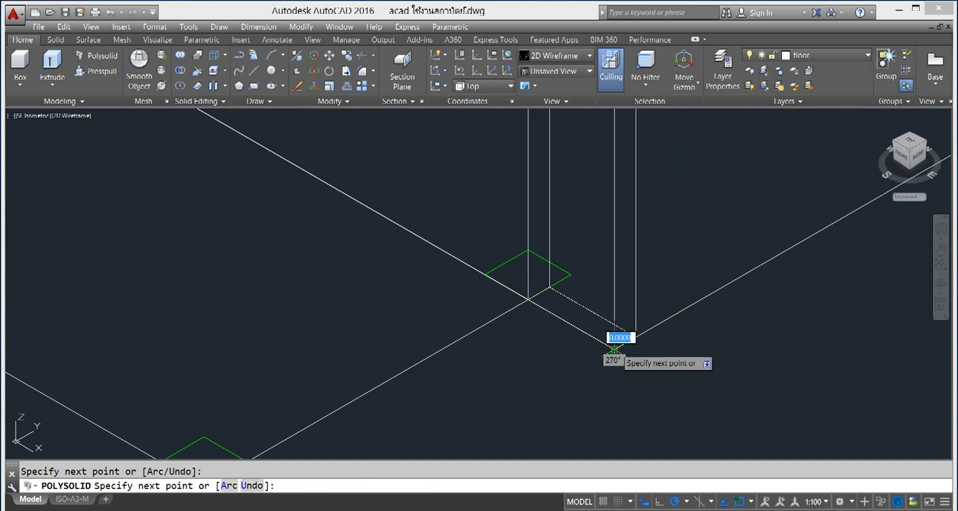
pyautogui.rightClick(615, 338)
pyautogui.click(658, 346)
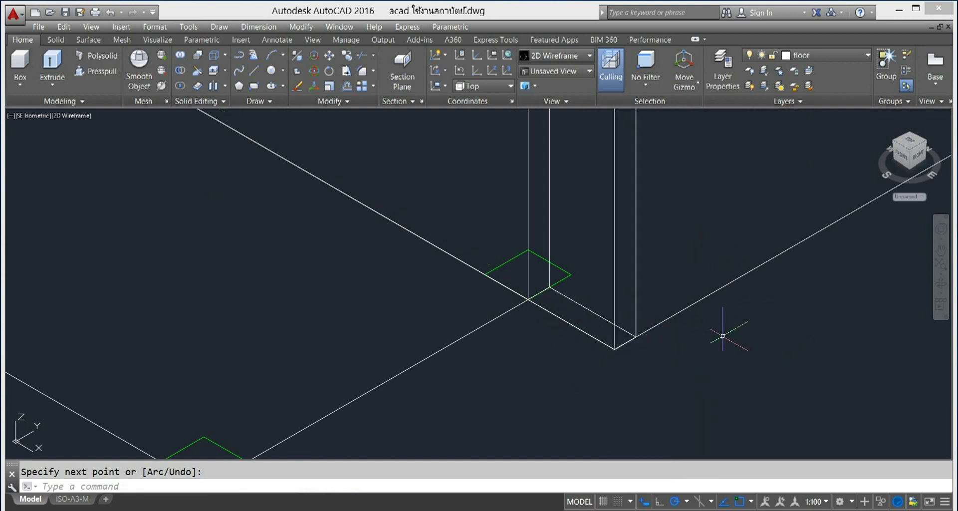
pyautogui.scroll(-3, 758, 353)
pyautogui.scroll(-2, 757, 358)
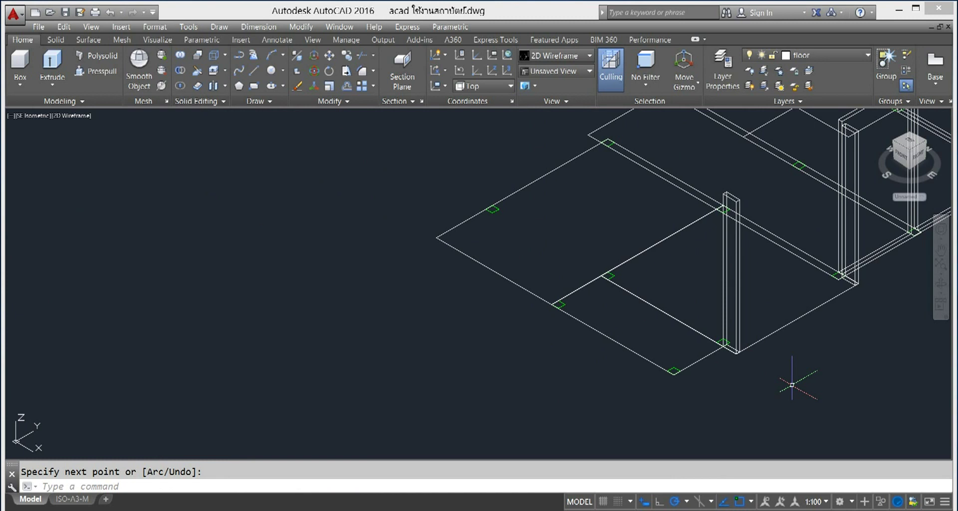
pyautogui.scroll(-2, 792, 385)
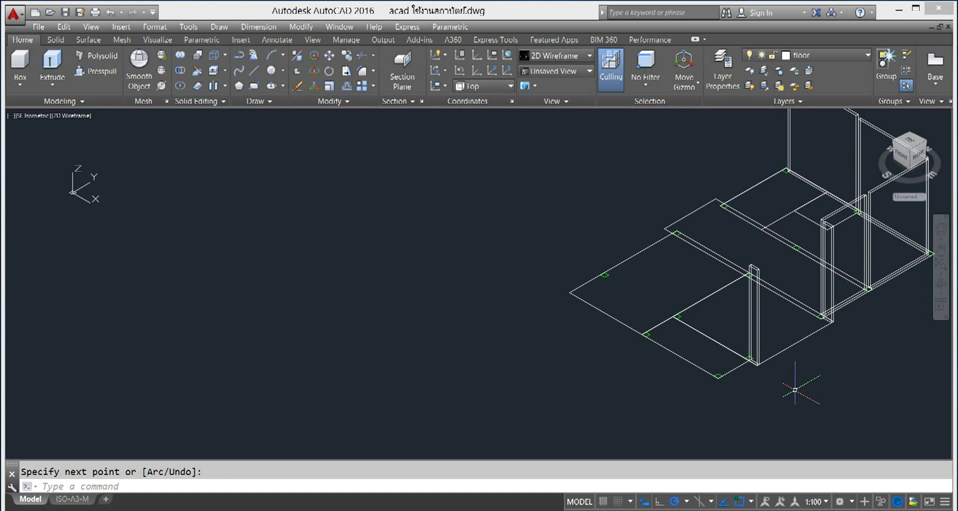
# - Repeat Polysolid and start a new wall at the post corner
pyautogui.rightClick(866, 406)
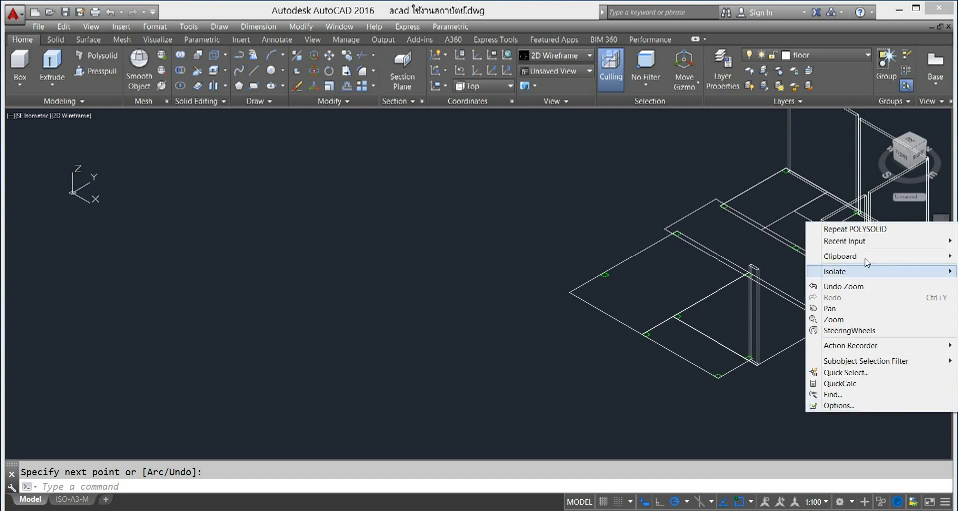
pyautogui.click(854, 228)
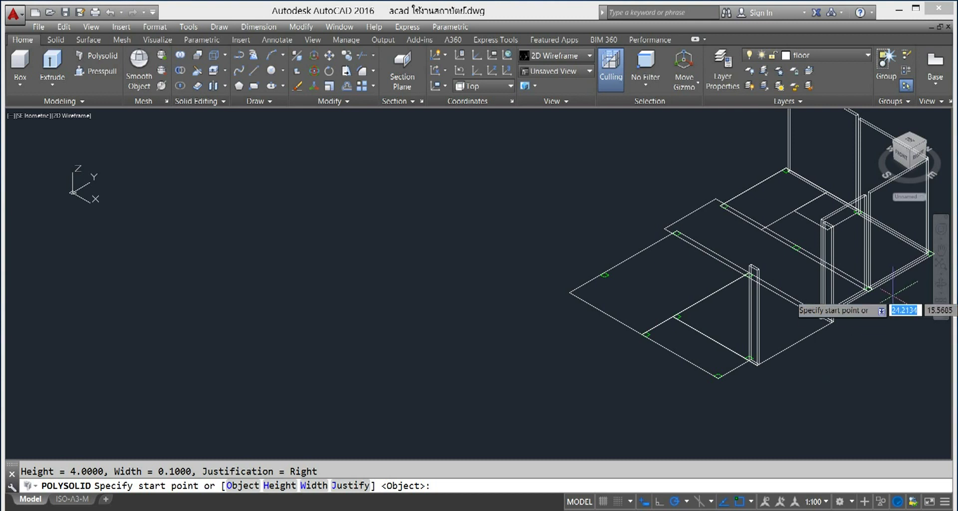
pyautogui.scroll(4, 839, 377)
pyautogui.moveTo(832, 354); pyautogui.dragTo(835, 386, button='middle')
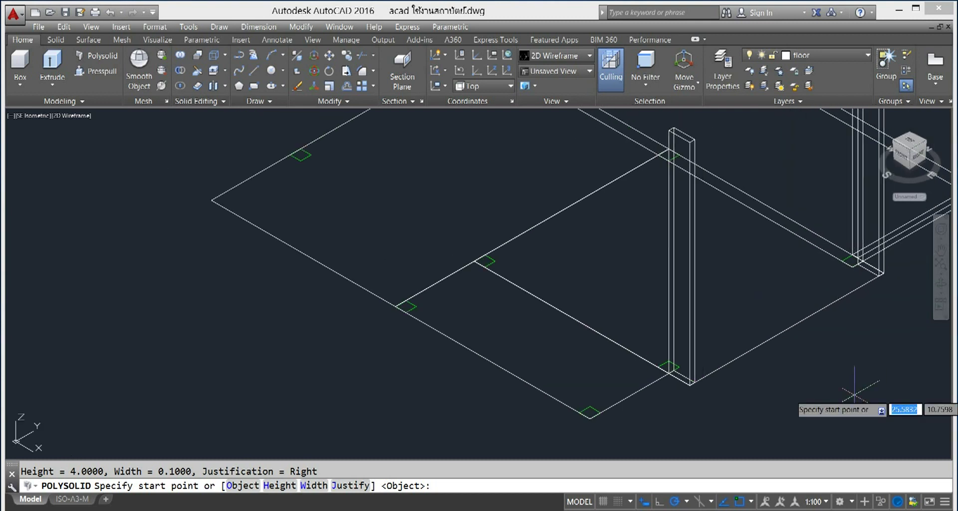
pyautogui.scroll(2, 835, 387)
pyautogui.scroll(2, 835, 387)
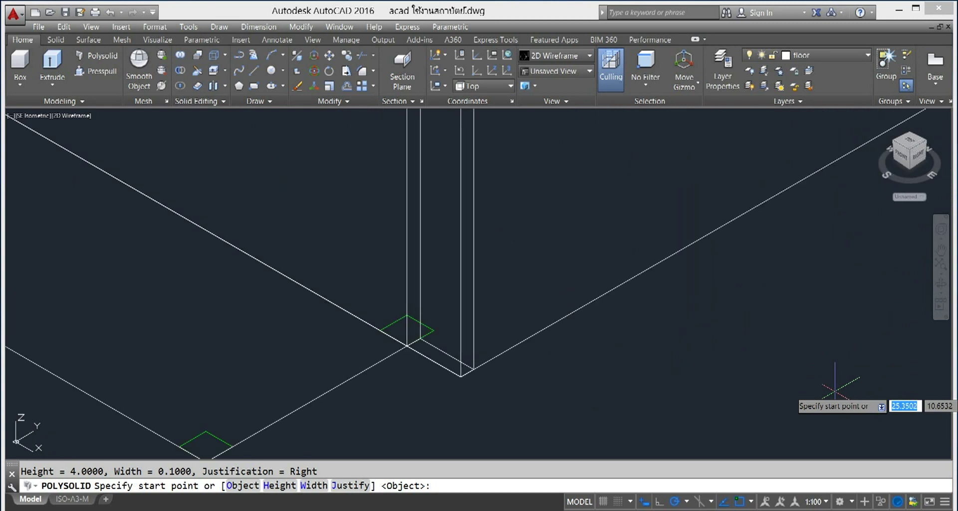
pyautogui.scroll(4, 646, 421)
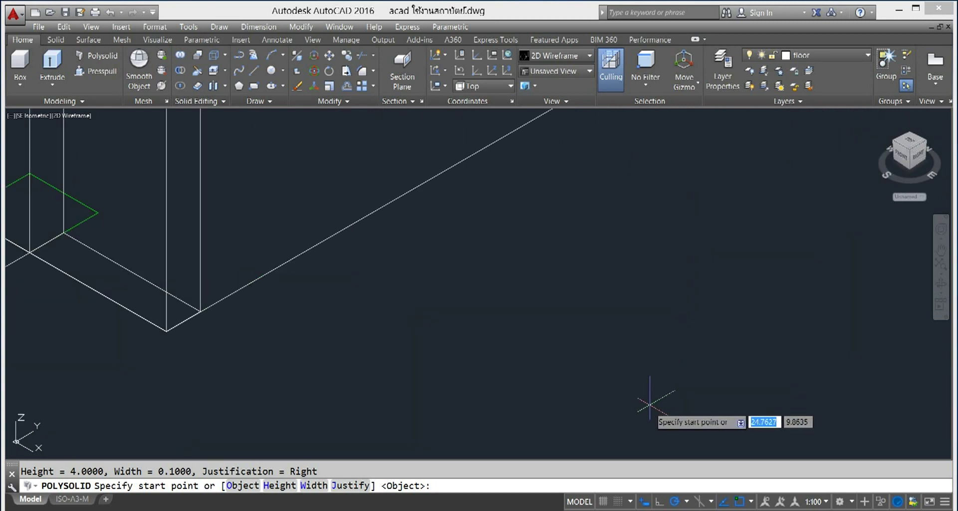
pyautogui.click(166, 332)
# - Run the wall to its next point along the floor edge and finish it
pyautogui.scroll(-4, 373, 190)
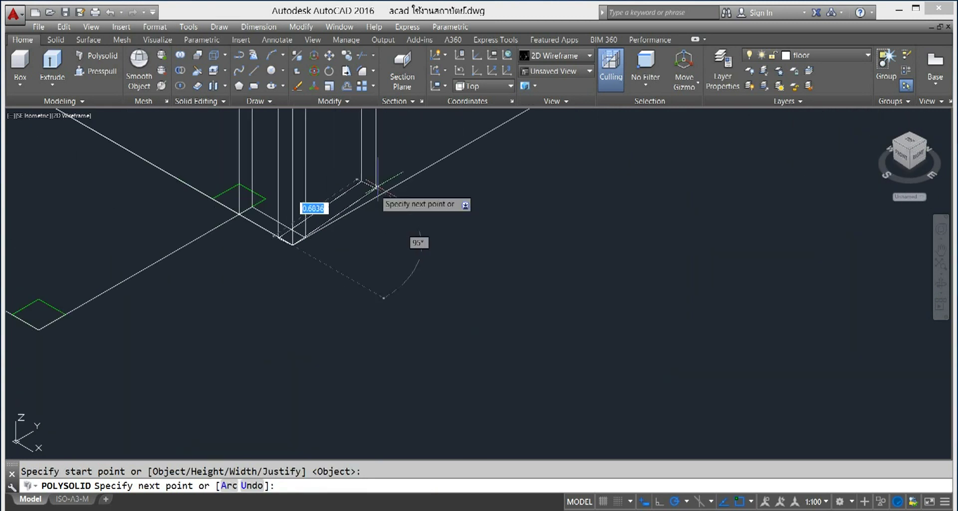
pyautogui.scroll(4, 426, 172)
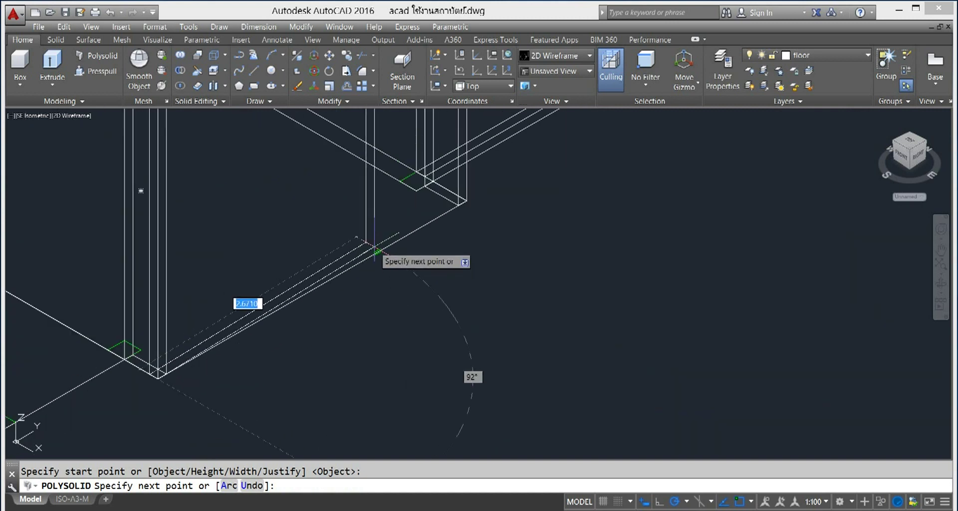
pyautogui.scroll(3, 523, 210)
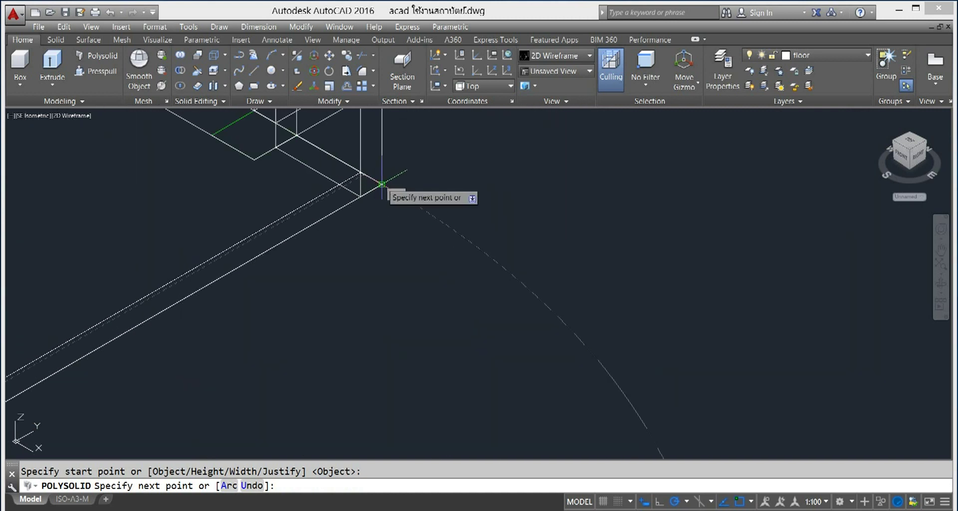
pyautogui.click(381, 184)
pyautogui.rightClick(451, 218)
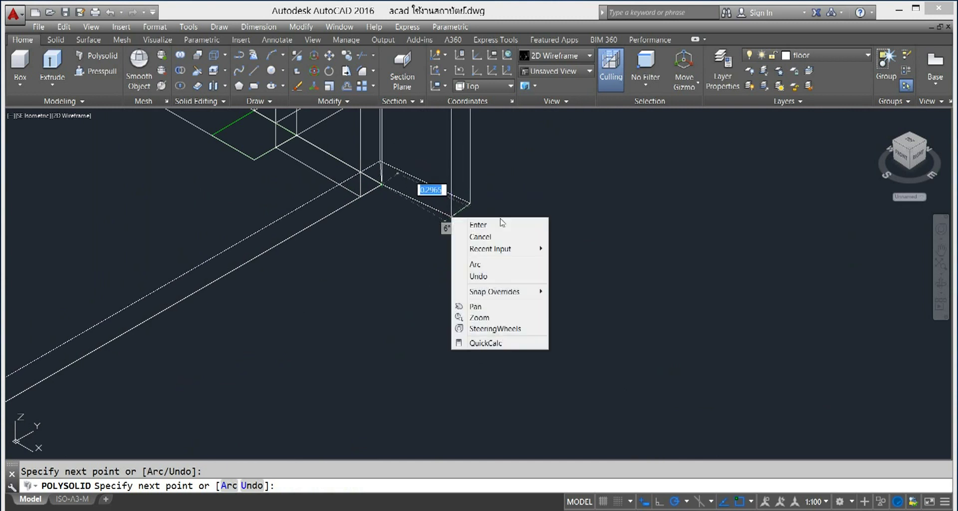
pyautogui.click(502, 224)
pyautogui.scroll(-5, 549, 250)
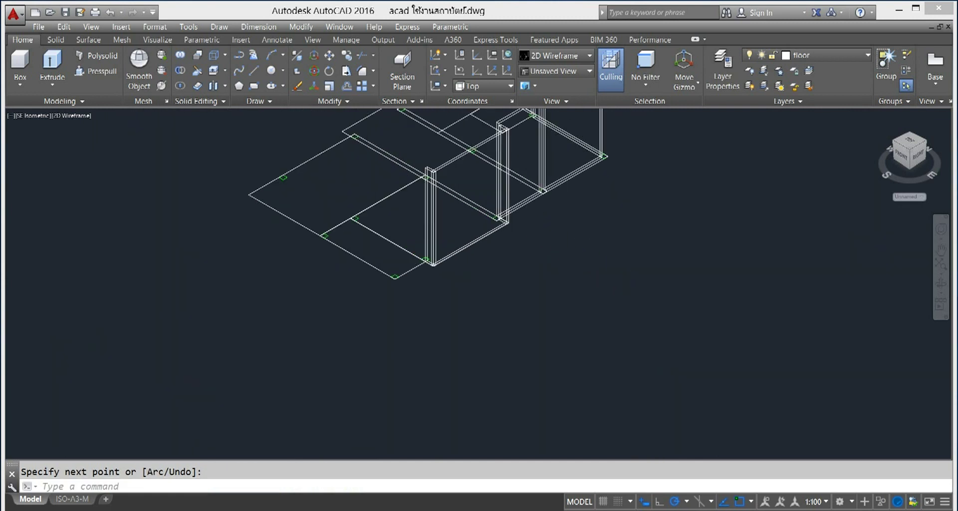
pyautogui.scroll(-4, 648, 328)
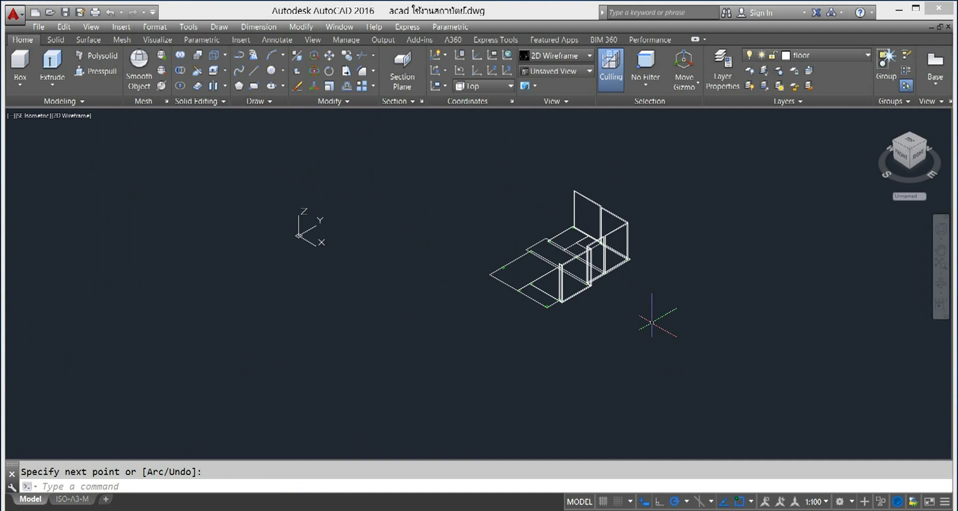
pyautogui.scroll(6, 653, 324)
pyautogui.scroll(-2, 688, 338)
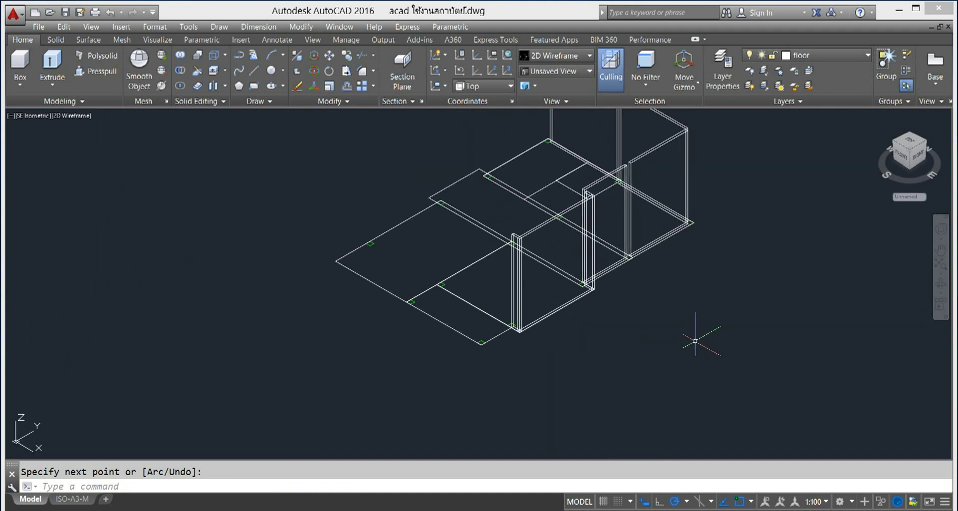
pyautogui.scroll(3, 624, 347)
pyautogui.scroll(-2, 595, 365)
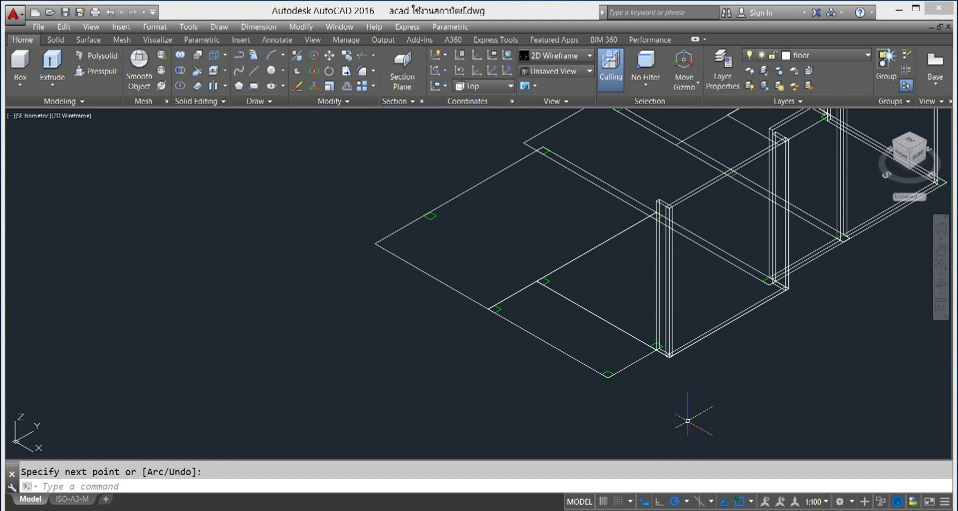
pyautogui.click(180, 56)
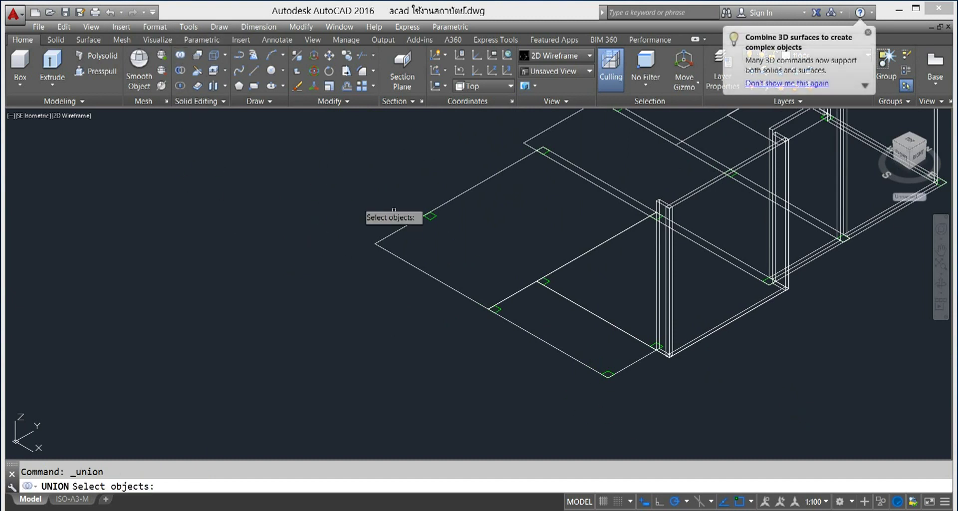
# - Try a window selection for Union, which catches no walls, and cancel it
pyautogui.scroll(2, 549, 274)
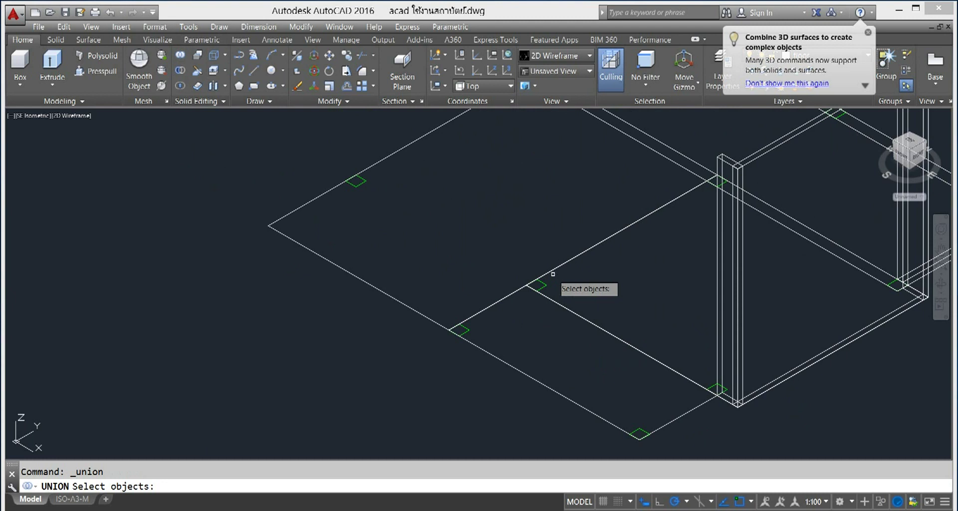
pyautogui.scroll(1, 680, 289)
pyautogui.scroll(1, 678, 282)
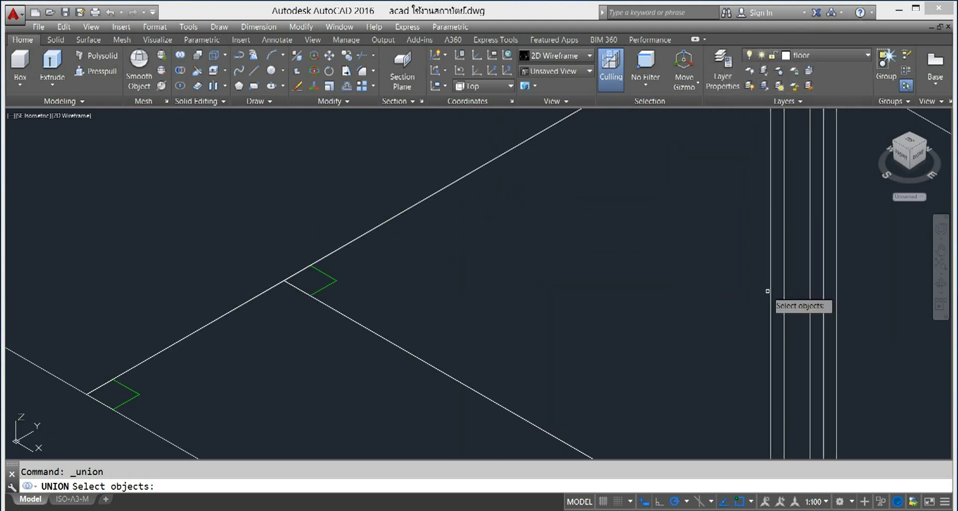
pyautogui.click(767, 291)
pyautogui.click(782, 304)
pyautogui.press('Escape')
pyautogui.press('Escape')
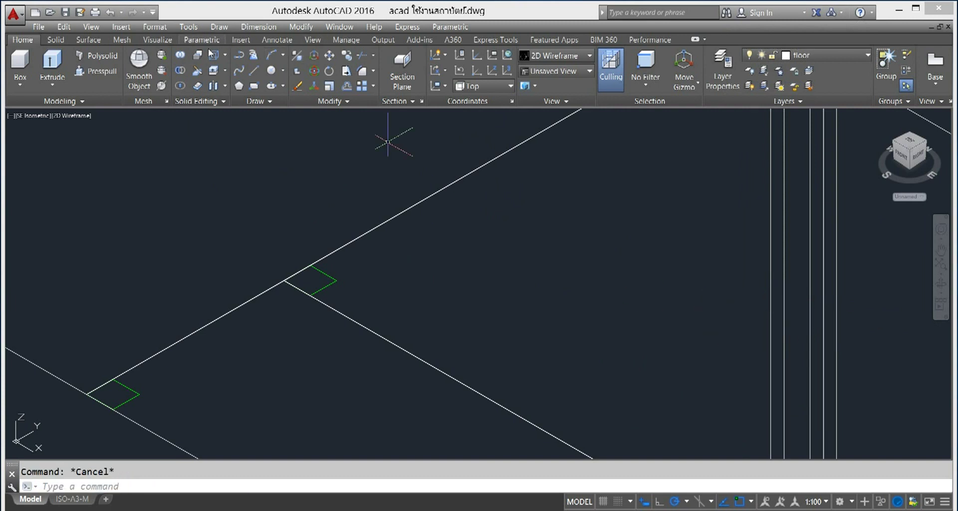
# - Union the upright wall with its two adjoining walls at the front corner
pyautogui.click(186, 53)
pyautogui.scroll(-2, 689, 285)
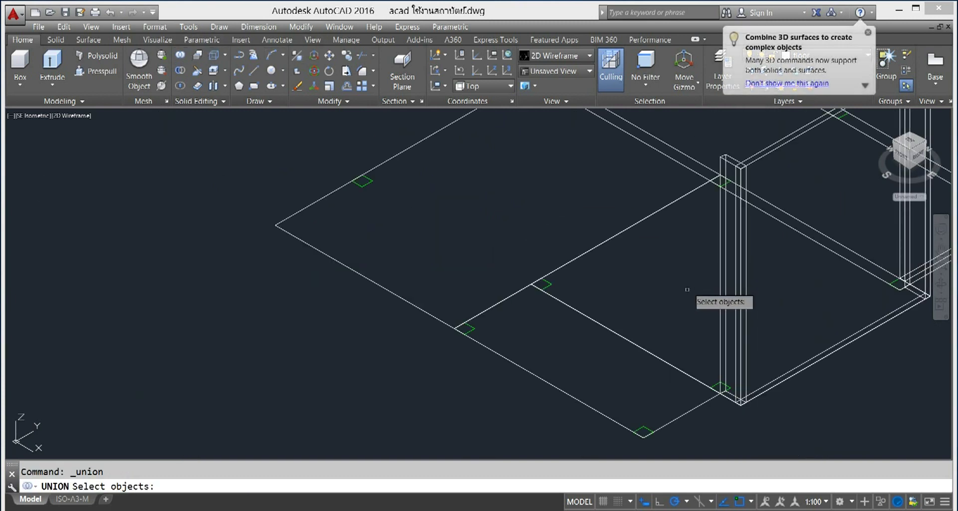
pyautogui.scroll(3, 624, 284)
pyautogui.moveTo(620, 321)
pyautogui.mouseDown(button='middle')
pyautogui.moveTo(670, 323)
pyautogui.moveTo(692, 273)
pyautogui.mouseUp(button='middle')
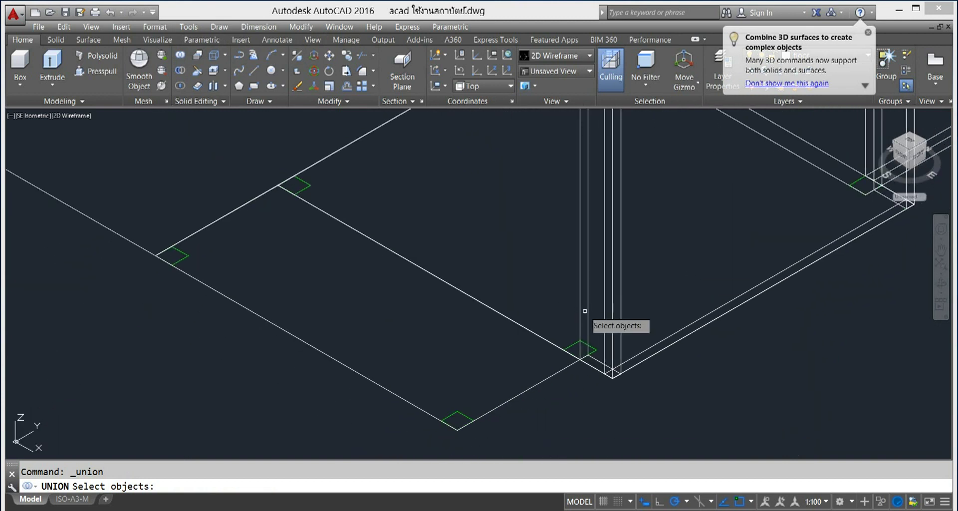
pyautogui.click(586, 315)
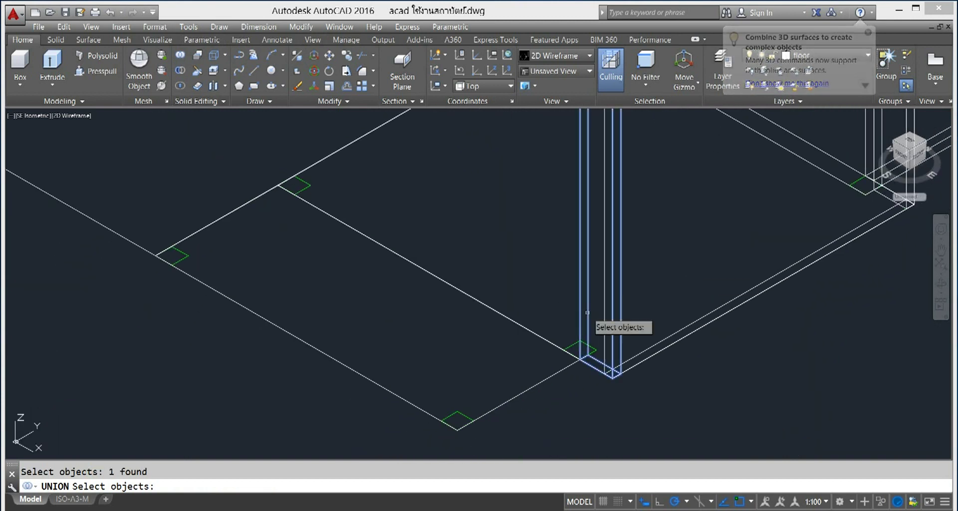
pyautogui.click(651, 354)
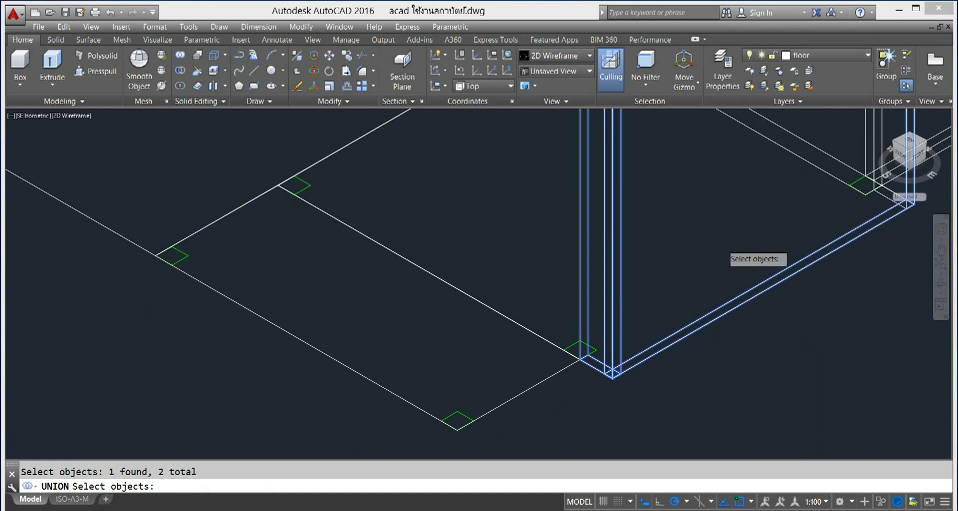
pyautogui.scroll(-2, 748, 237)
pyautogui.scroll(2, 643, 346)
pyautogui.scroll(1, 726, 347)
pyautogui.click(724, 313)
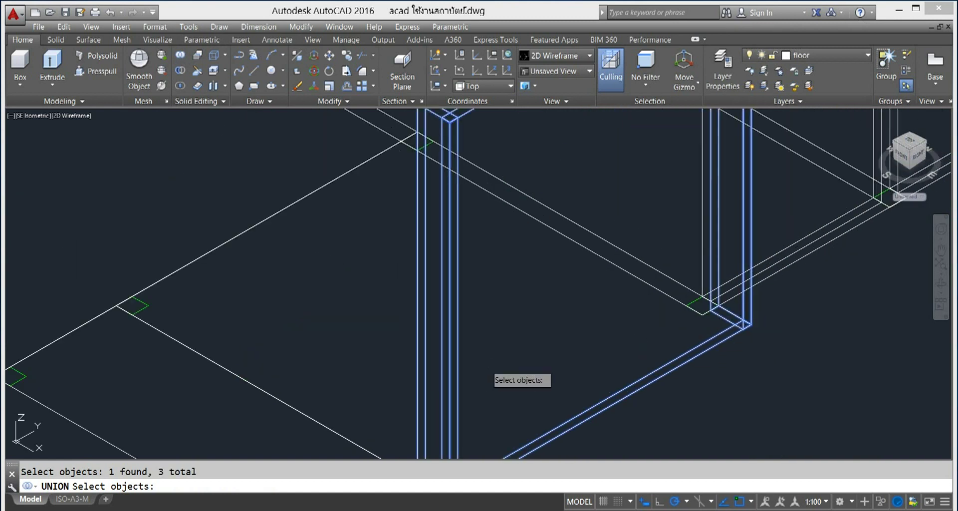
pyautogui.press('Return')
# - Reposition the model in view and start a new Polysolid, 4 high and 0.1 wide
pyautogui.scroll(-2, 599, 345)
pyautogui.scroll(-2, 663, 362)
pyautogui.scroll(-1, 701, 380)
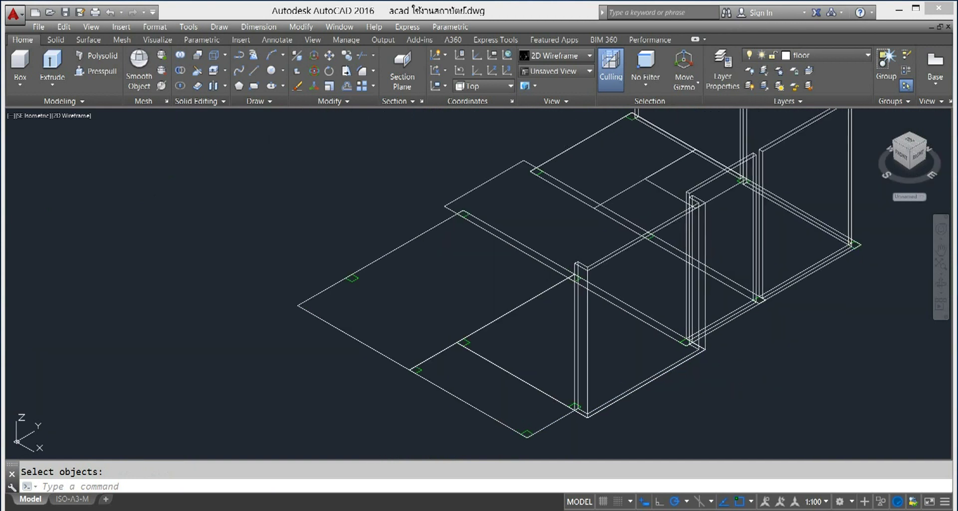
pyautogui.moveTo(756, 400); pyautogui.dragTo(799, 334, button='middle')
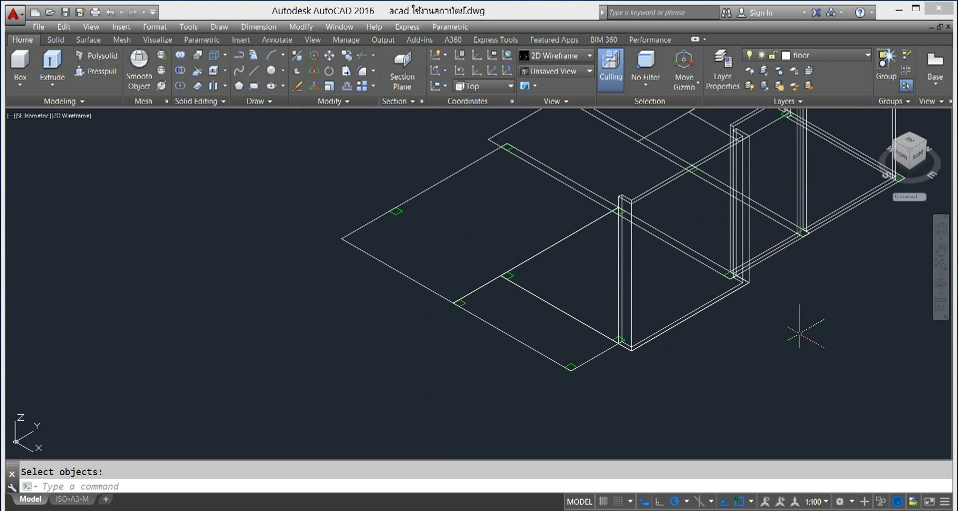
pyautogui.scroll(-3, 613, 381)
pyautogui.scroll(2, 727, 354)
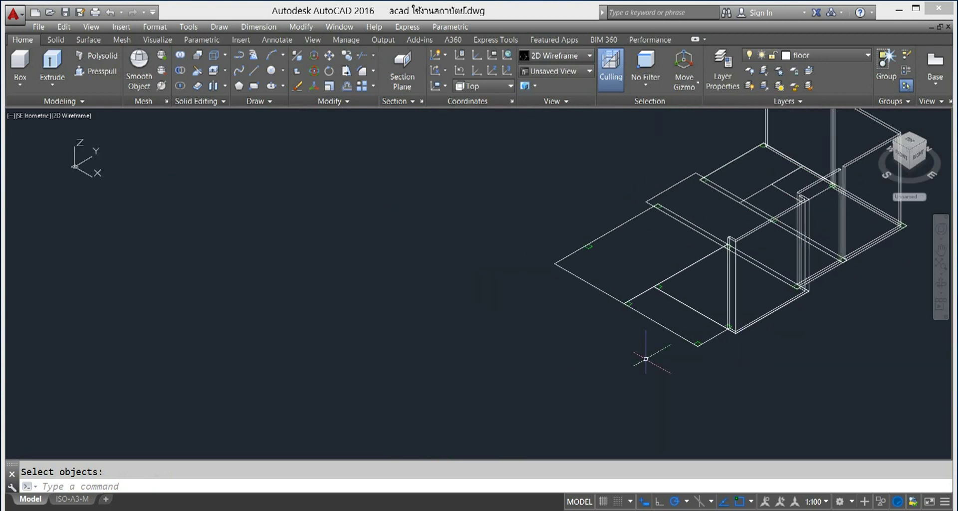
pyautogui.click(96, 56)
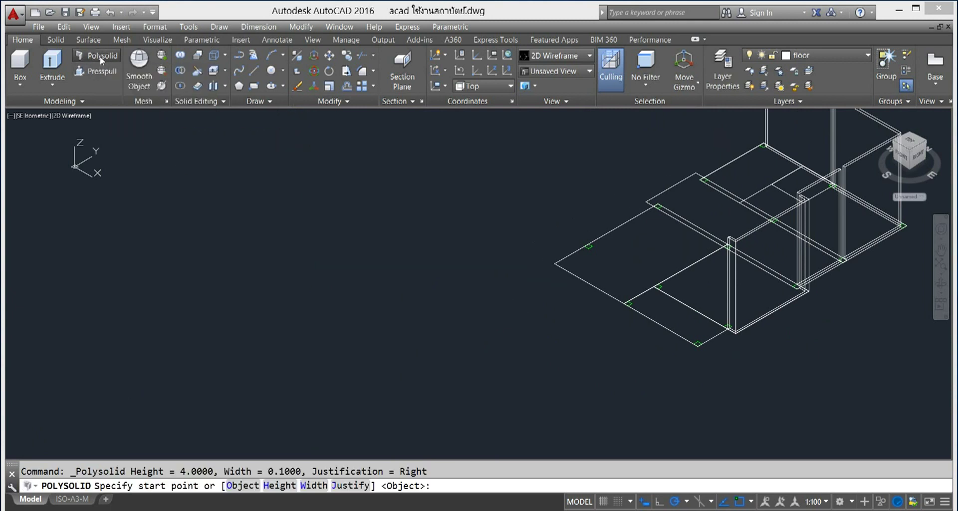
# - Bring the front floor region into view and start the wall at its corner
pyautogui.scroll(2, 403, 319)
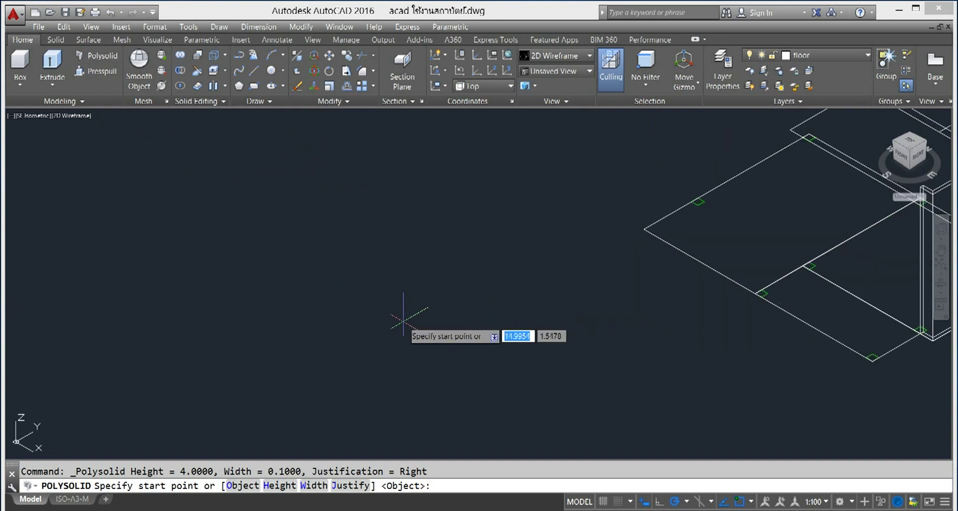
pyautogui.scroll(-2, 403, 320)
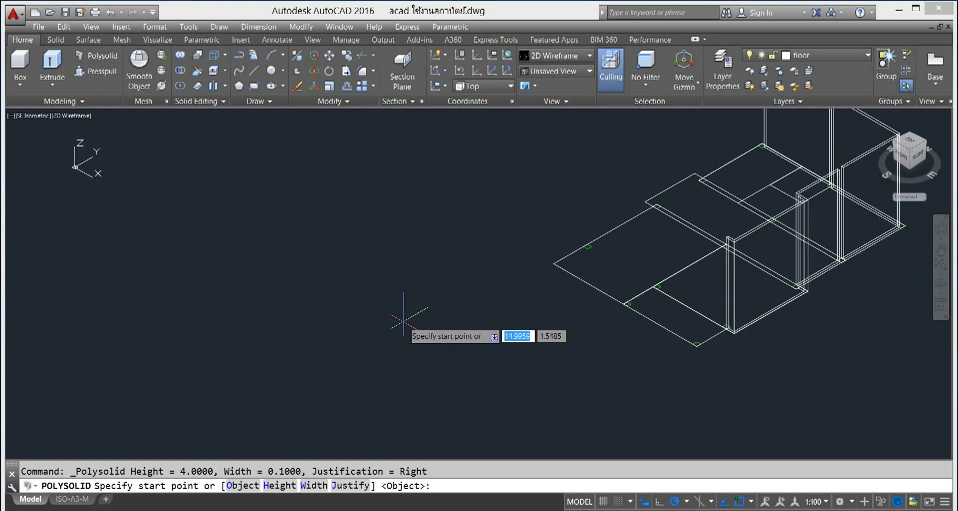
pyautogui.moveTo(558, 336)
pyautogui.mouseDown(button='middle')
pyautogui.moveTo(366, 399)
pyautogui.moveTo(288, 391)
pyautogui.mouseUp(button='middle')
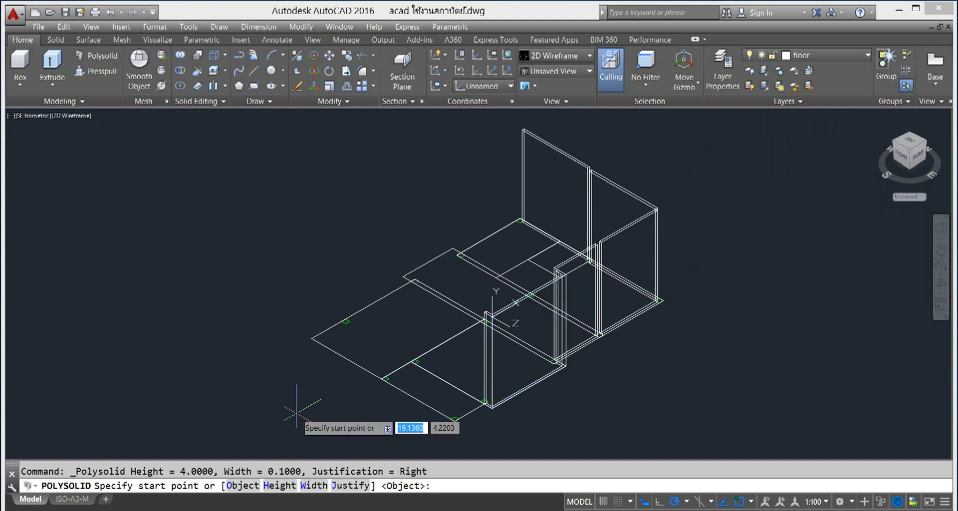
pyautogui.scroll(3, 406, 384)
pyautogui.scroll(2, 445, 384)
pyautogui.moveTo(475, 394); pyautogui.dragTo(459, 358, button='middle')
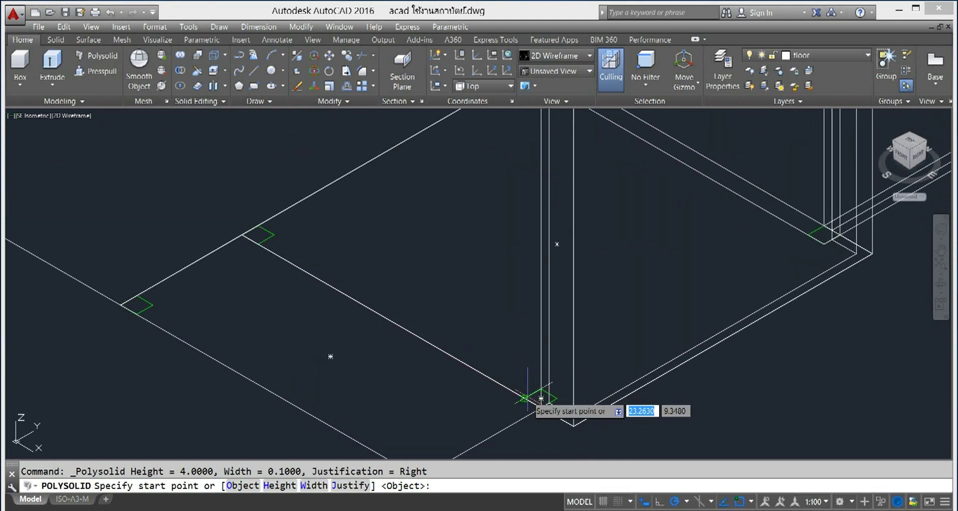
pyautogui.scroll(2, 541, 398)
pyautogui.scroll(2, 529, 409)
pyautogui.scroll(-2, 214, 278)
pyautogui.moveTo(214, 278); pyautogui.dragTo(249, 267, button='middle')
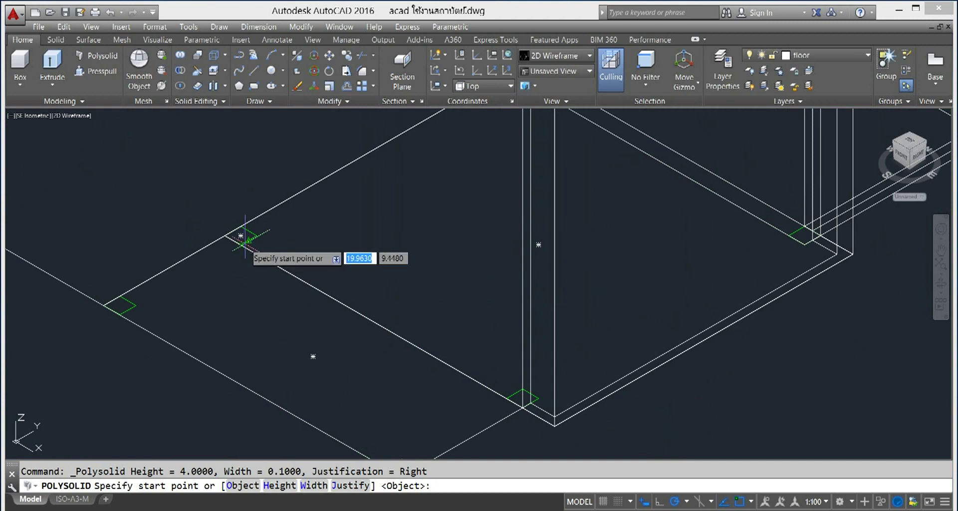
pyautogui.click(241, 236)
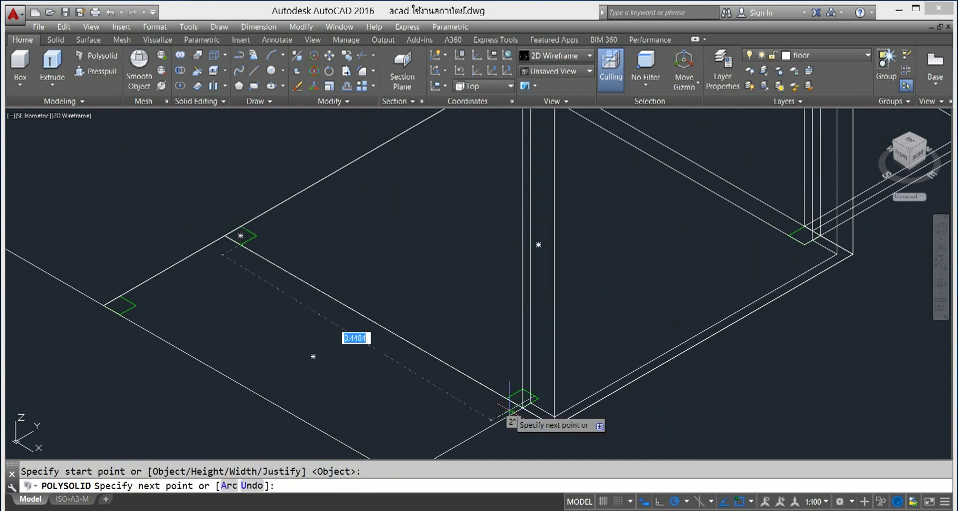
# - Snap the wall's end to the opposite corner endpoint and finish the wall
pyautogui.scroll(1, 521, 397)
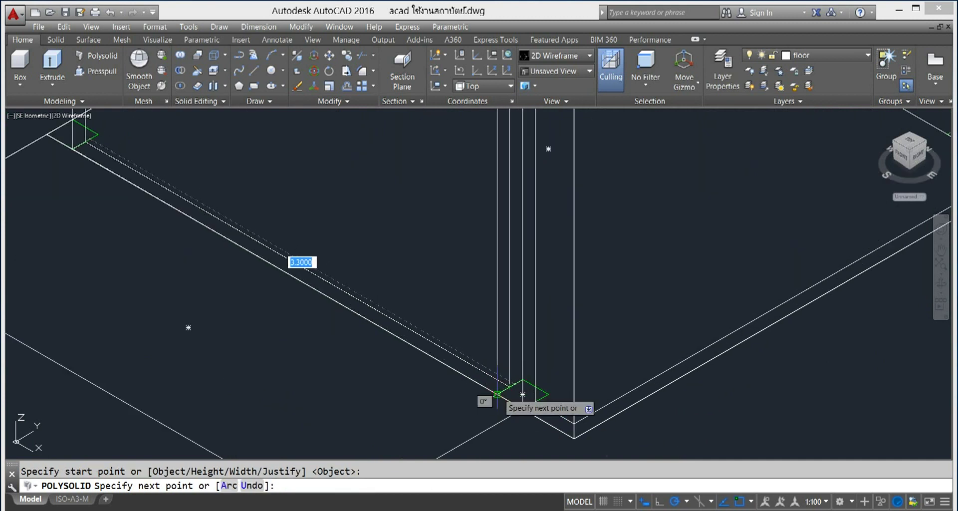
pyautogui.scroll(1, 497, 394)
pyautogui.scroll(1, 497, 400)
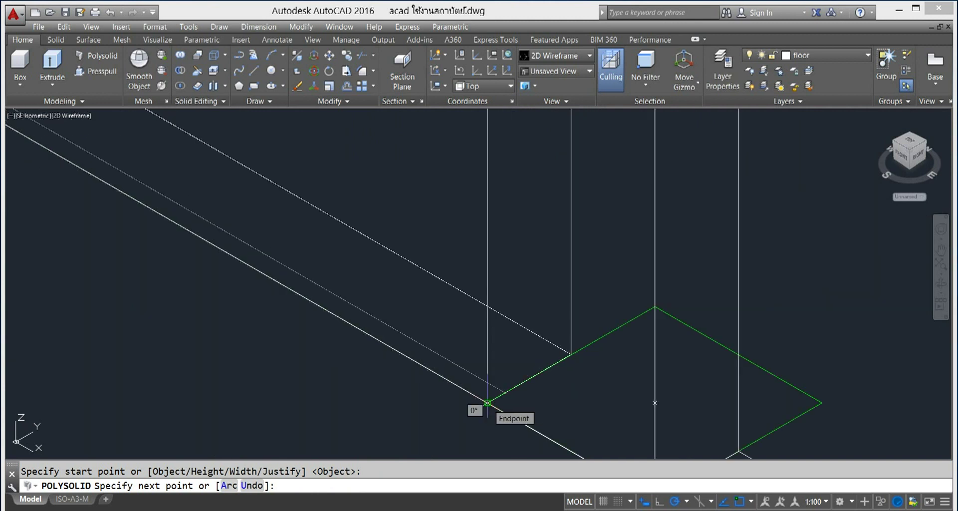
pyautogui.click(488, 402)
pyautogui.rightClick(523, 385)
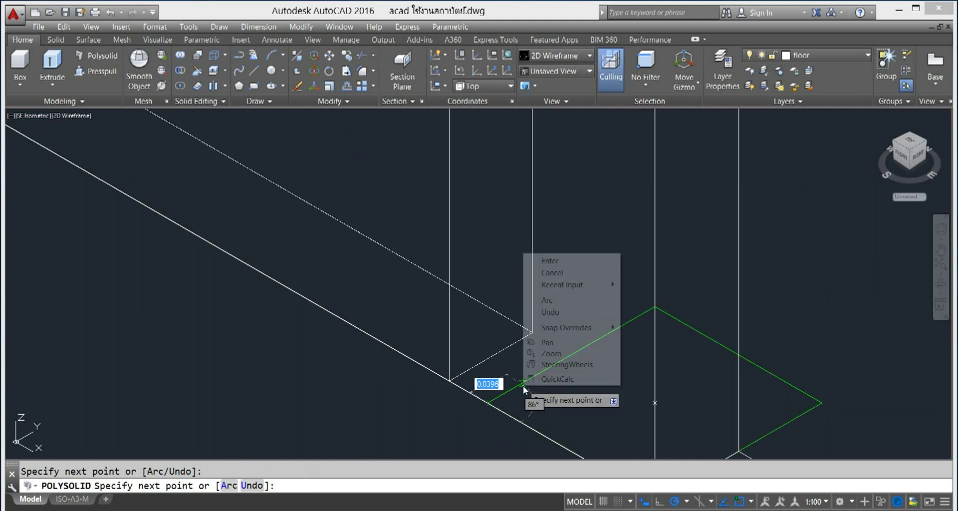
pyautogui.click(571, 261)
pyautogui.scroll(-2, 828, 349)
pyautogui.scroll(-2, 823, 344)
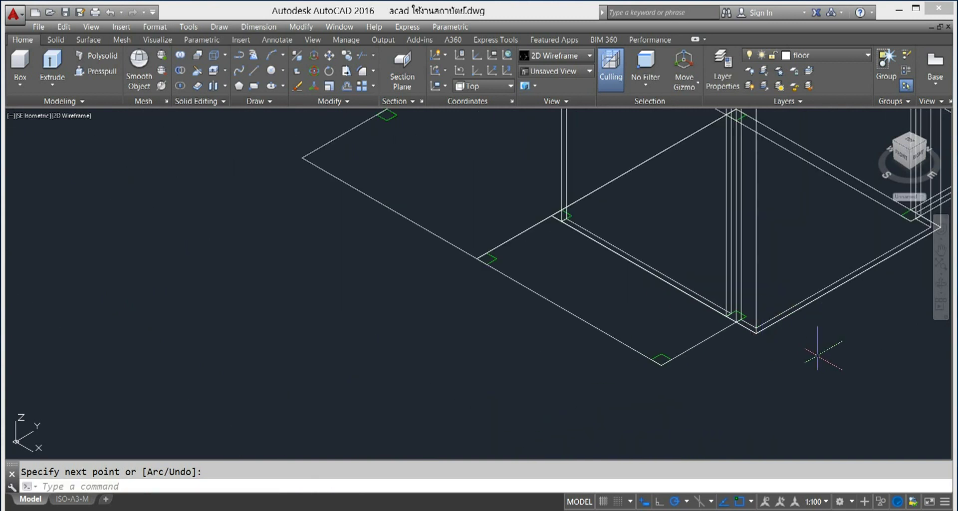
pyautogui.scroll(-2, 818, 389)
pyautogui.moveTo(841, 416); pyautogui.dragTo(678, 459, button='middle')
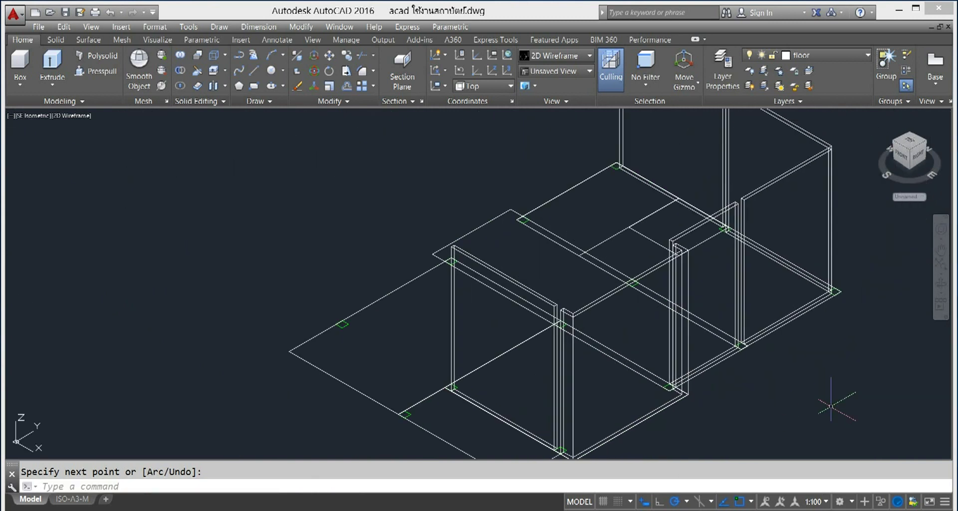
pyautogui.moveTo(830, 396); pyautogui.dragTo(798, 422, button='middle')
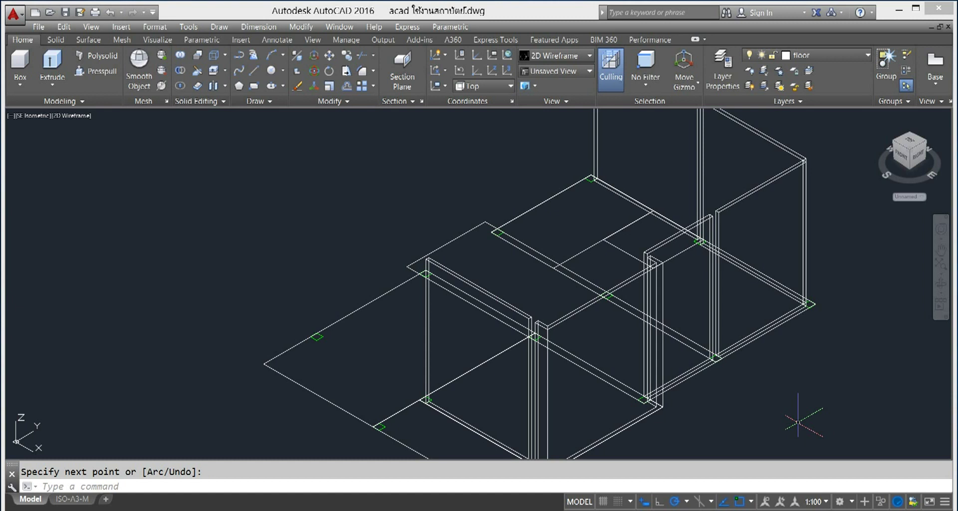
# - Repeat POLYSOLID and draw a 4-unit-high wall from one slab corner to the next corner
pyautogui.rightClick(146, 207)
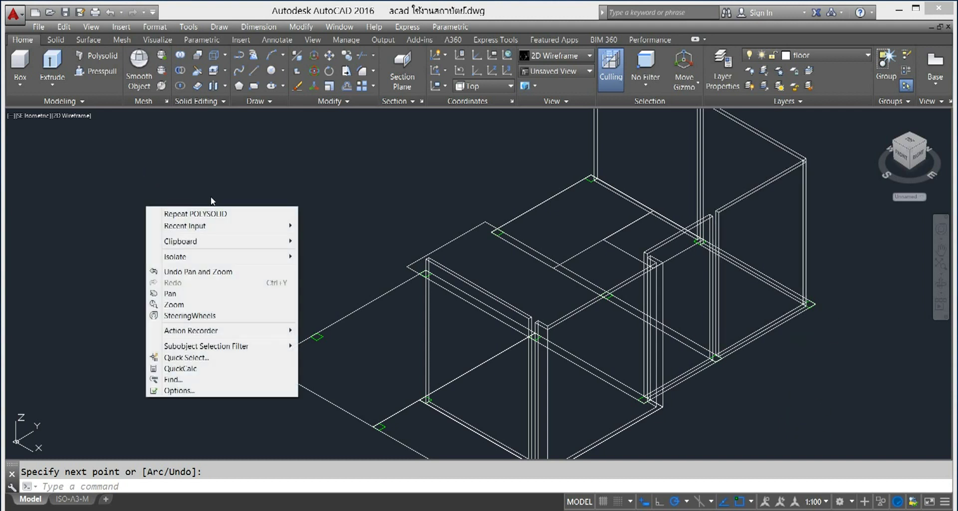
pyautogui.click(198, 214)
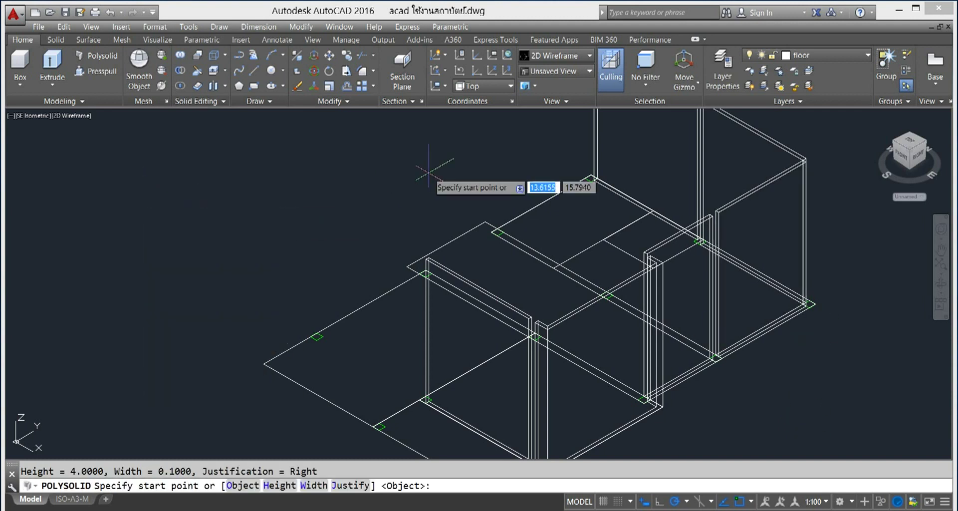
pyautogui.scroll(-3, 429, 165)
pyautogui.scroll(8, 371, 274)
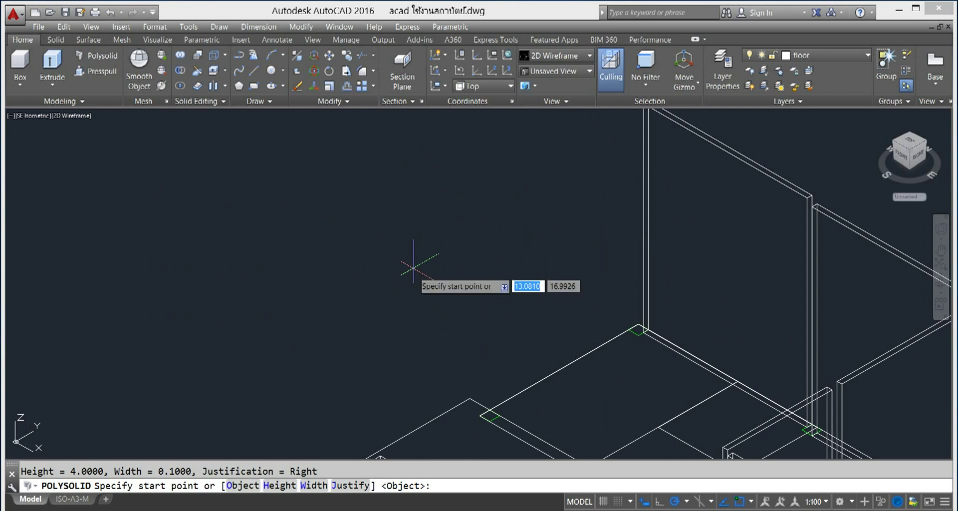
pyautogui.scroll(2, 506, 303)
pyautogui.scroll(-1, 464, 139)
pyautogui.scroll(-1, 460, 295)
pyautogui.scroll(1, 460, 296)
pyautogui.scroll(1, 417, 171)
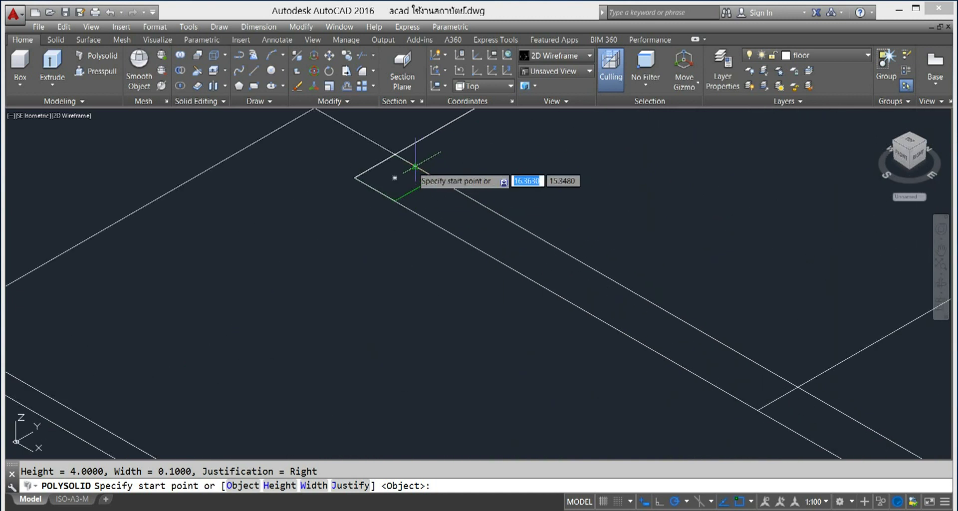
pyautogui.click(415, 166)
pyautogui.scroll(-2, 507, 150)
pyautogui.scroll(1, 473, 224)
pyautogui.scroll(2, 394, 300)
pyautogui.scroll(1, 439, 274)
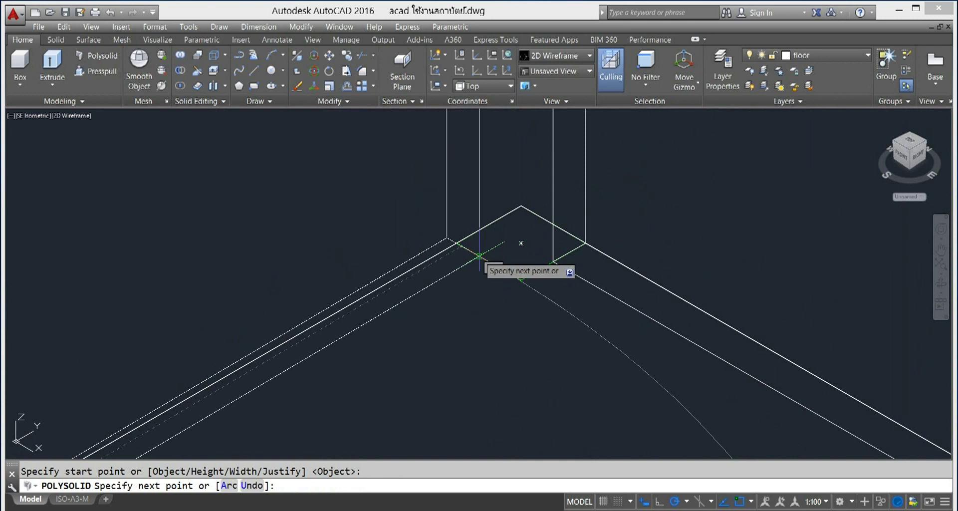
pyautogui.click(489, 261)
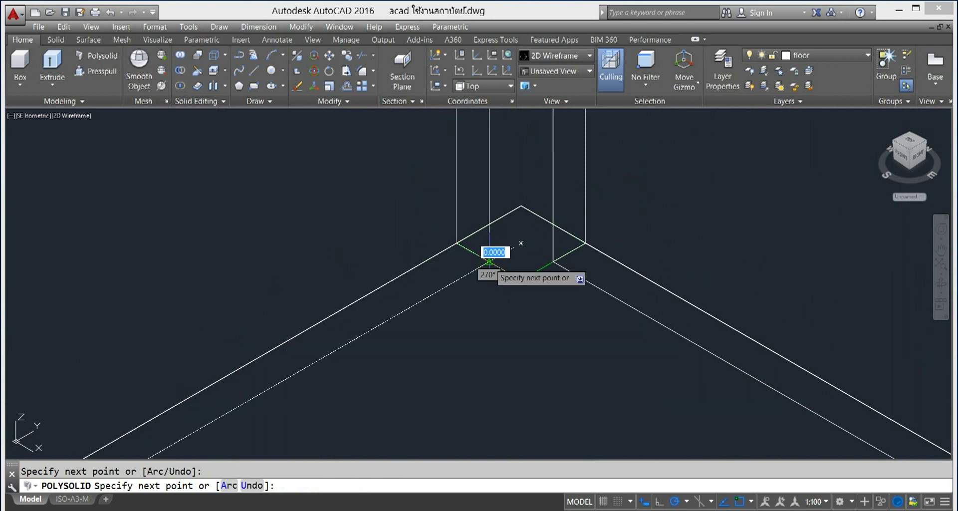
pyautogui.rightClick(499, 321)
pyautogui.click(517, 331)
pyautogui.scroll(-4, 561, 312)
pyautogui.scroll(-3, 559, 319)
pyautogui.scroll(2, 685, 213)
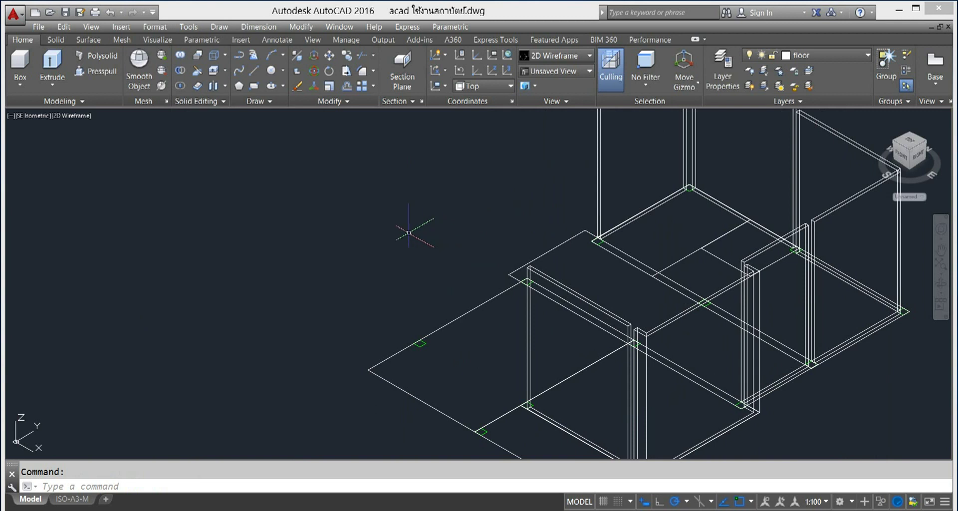
pyautogui.rightClick(378, 230)
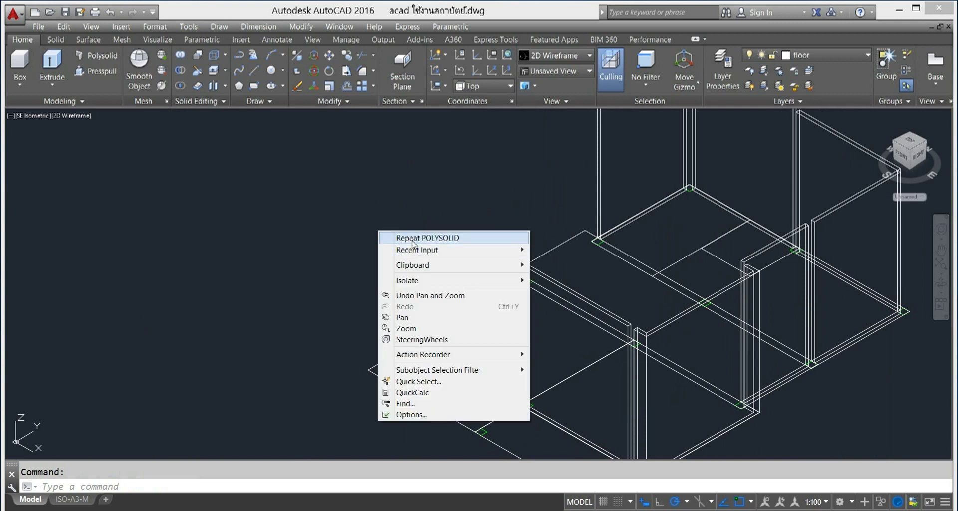
# - Begin a polysolid wall at the box corner, then end the command without completing it
pyautogui.click(414, 237)
pyautogui.scroll(-2, 512, 180)
pyautogui.moveTo(512, 181); pyautogui.dragTo(530, 311, button='middle')
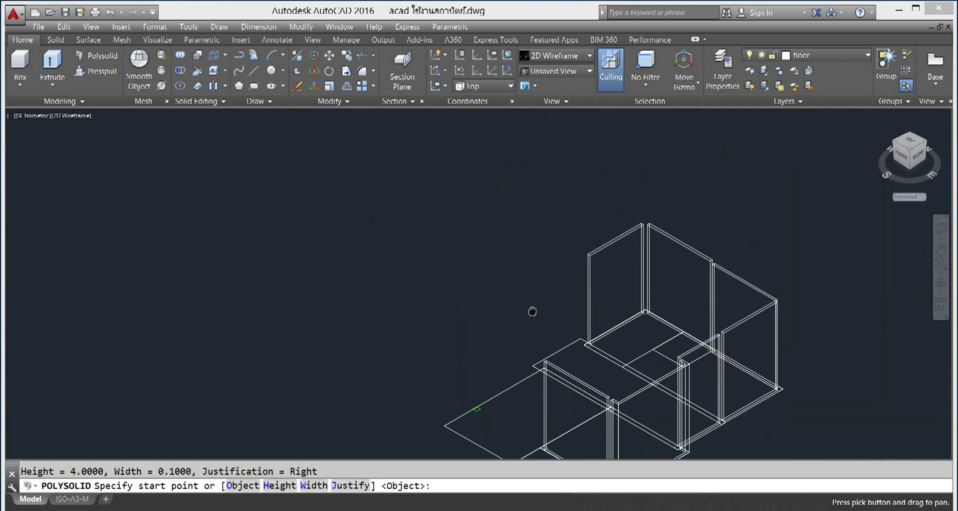
pyautogui.scroll(3, 530, 284)
pyautogui.scroll(2, 528, 291)
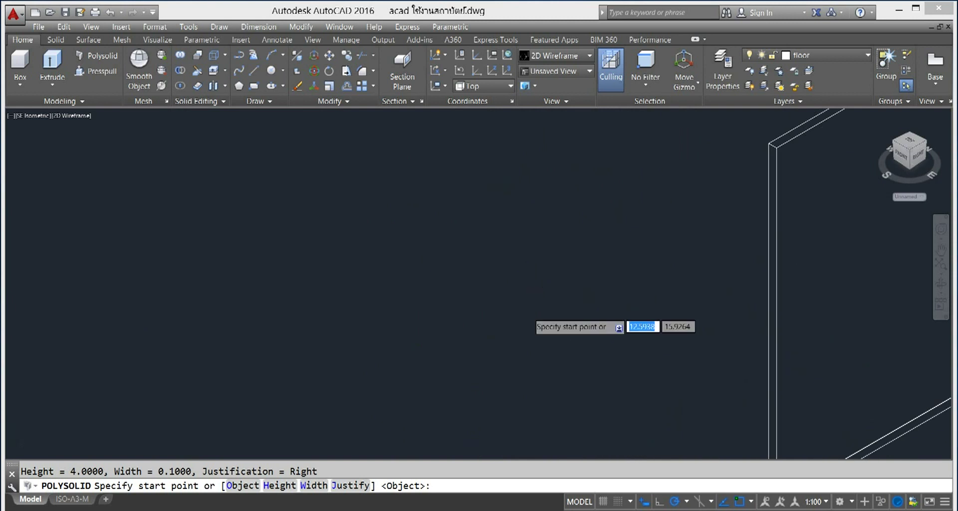
pyautogui.scroll(-4, 522, 312)
pyautogui.moveTo(519, 319); pyautogui.dragTo(553, 232, button='middle')
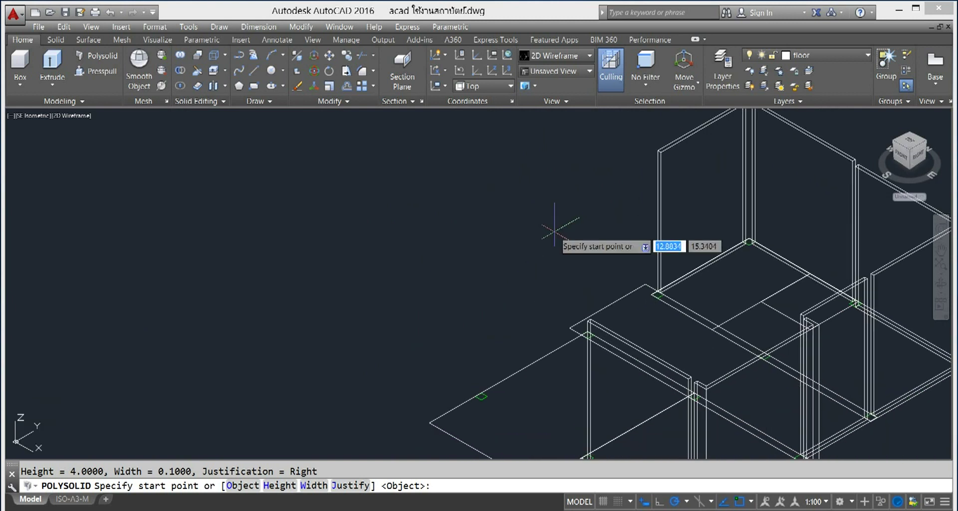
pyautogui.moveTo(559, 317)
pyautogui.mouseDown(button='middle')
pyautogui.moveTo(493, 289)
pyautogui.moveTo(648, 293)
pyautogui.mouseUp(button='middle')
pyautogui.scroll(2, 494, 289)
pyautogui.scroll(1, 509, 280)
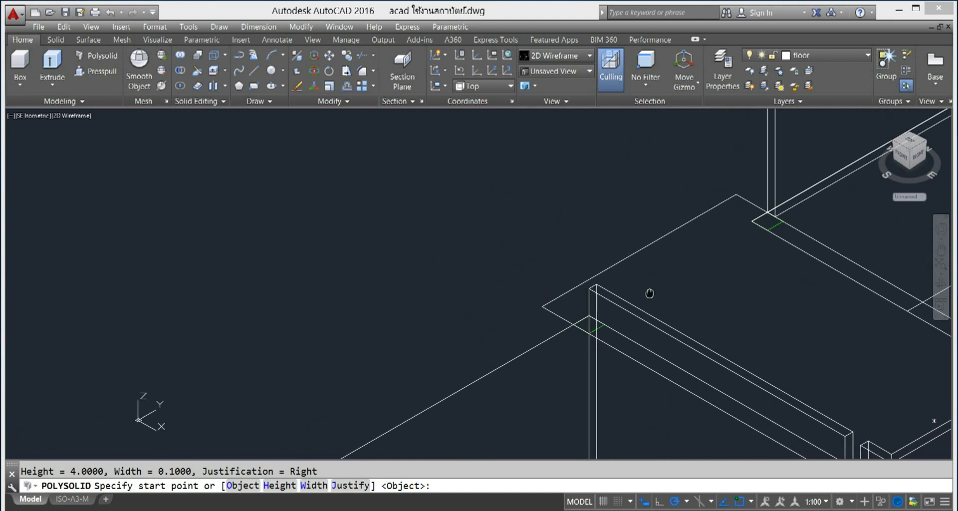
pyautogui.scroll(2, 569, 320)
pyautogui.click(598, 326)
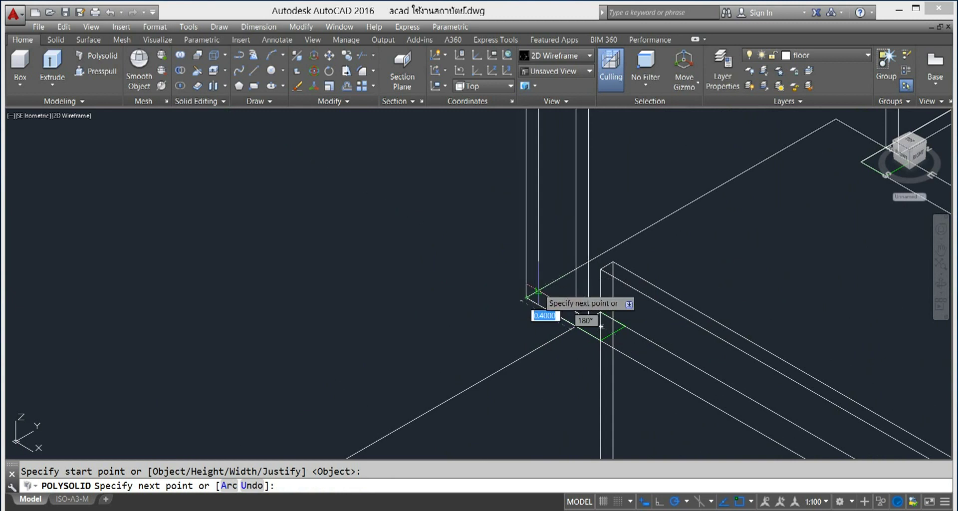
pyautogui.rightClick(482, 267)
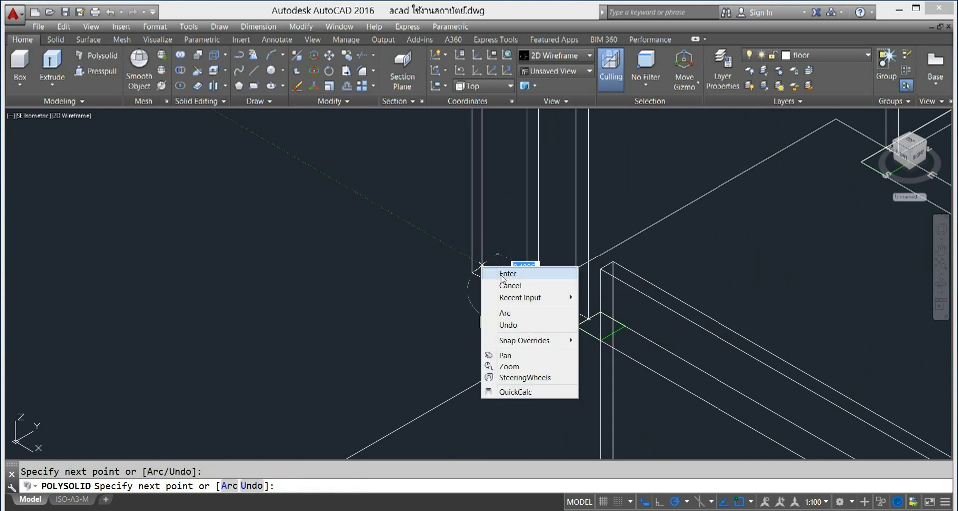
pyautogui.click(505, 273)
pyautogui.scroll(3, 667, 274)
pyautogui.moveTo(669, 293); pyautogui.dragTo(394, 341, button='middle')
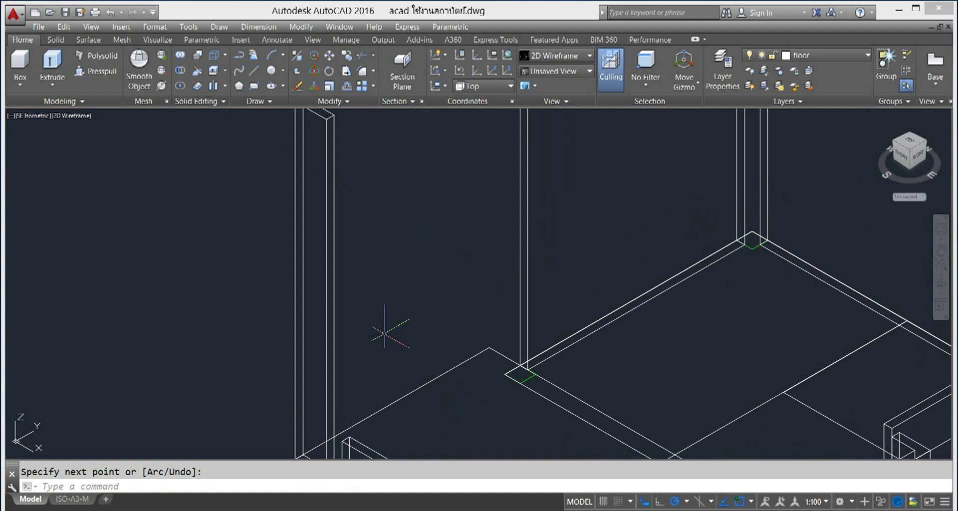
# - Restart the polysolid wall from another box corner, then cancel the unfinished wall
pyautogui.rightClick(393, 300)
pyautogui.click(417, 303)
pyautogui.scroll(2, 479, 384)
pyautogui.scroll(2, 545, 355)
pyautogui.click(539, 357)
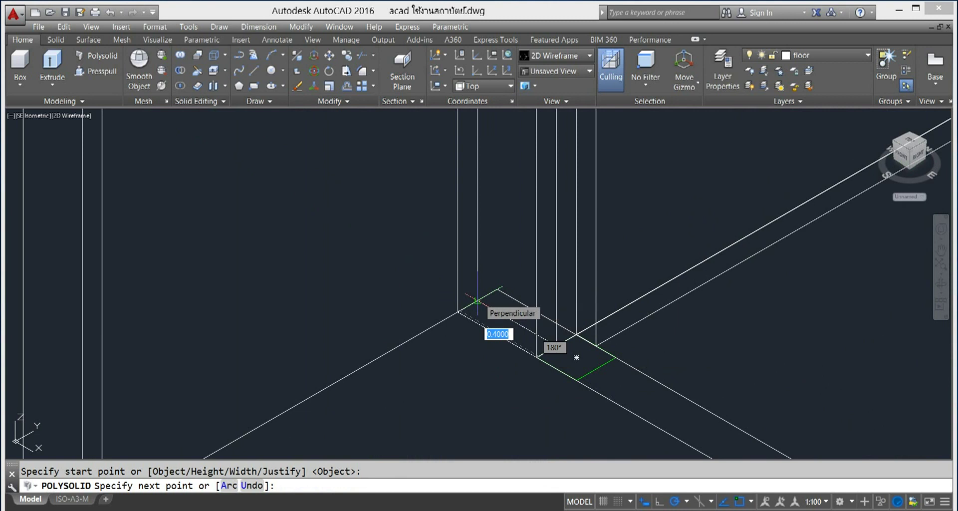
pyautogui.press('Escape')
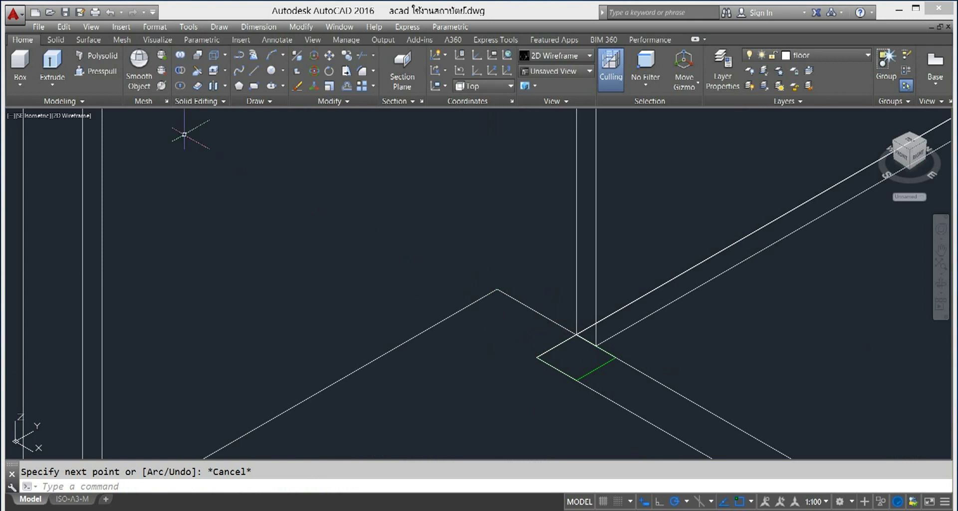
# - Draw a polysolid wall from the slab edge endpoint through two corners along the slab edges
pyautogui.click(101, 55)
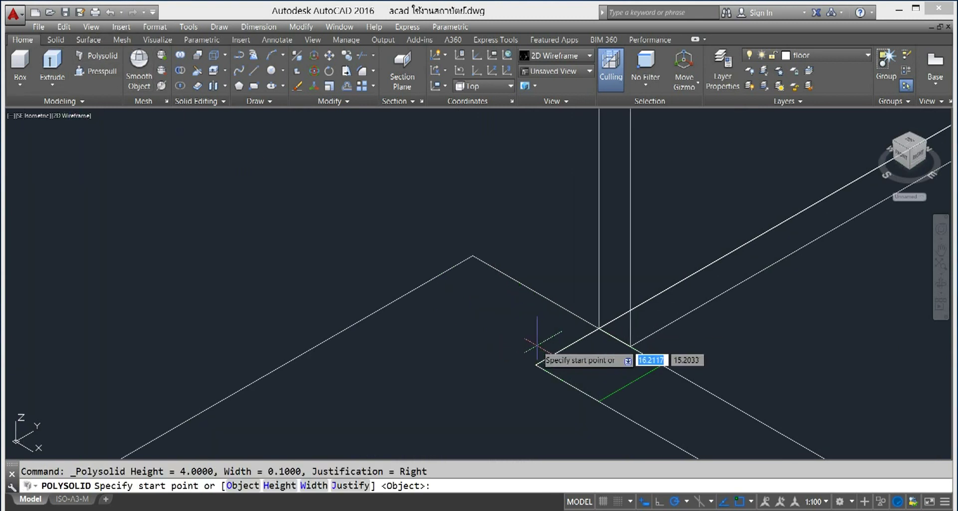
pyautogui.scroll(2, 540, 348)
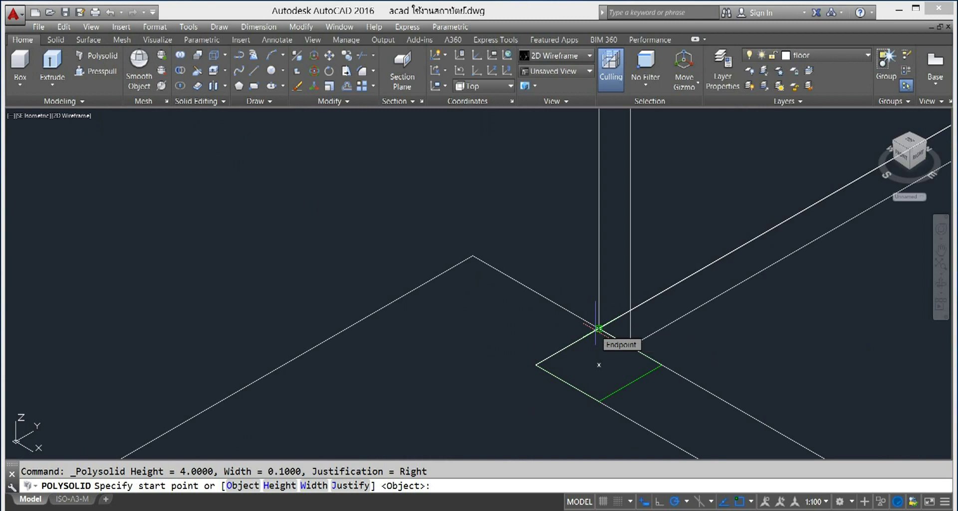
pyautogui.click(599, 328)
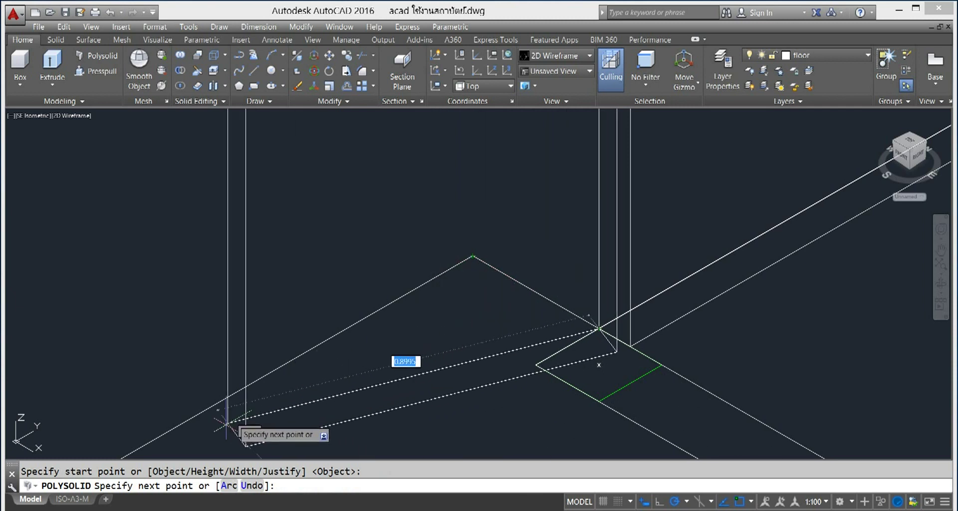
pyautogui.click(469, 256)
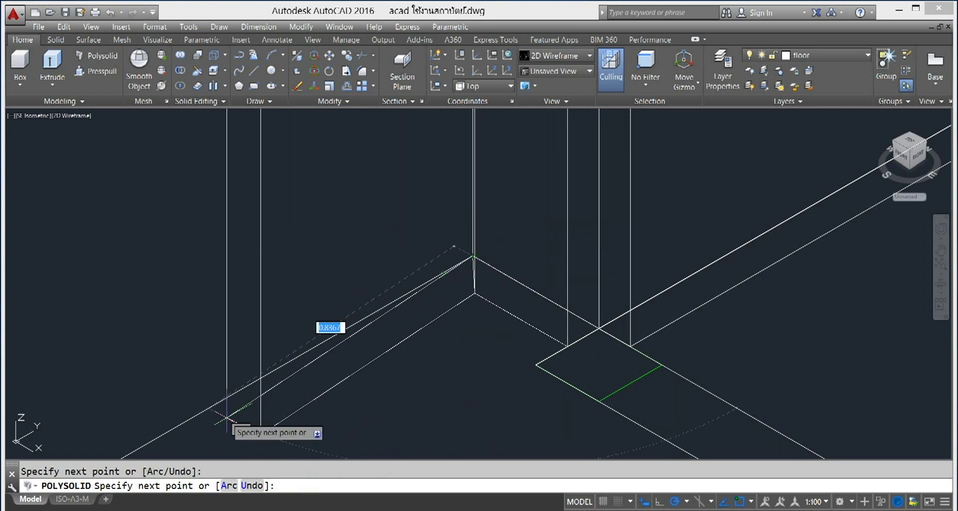
pyautogui.moveTo(218, 423); pyautogui.dragTo(655, 229, button='middle')
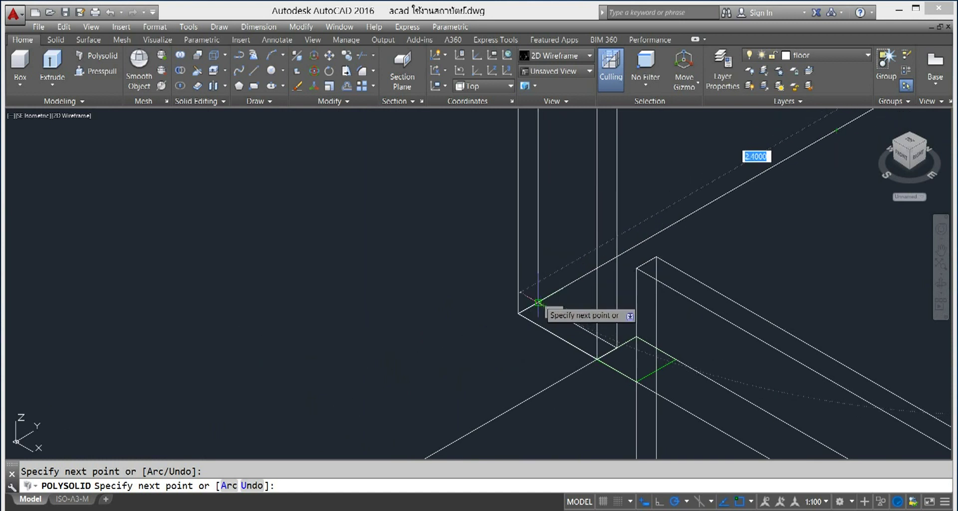
pyautogui.click(538, 302)
pyautogui.rightClick(410, 288)
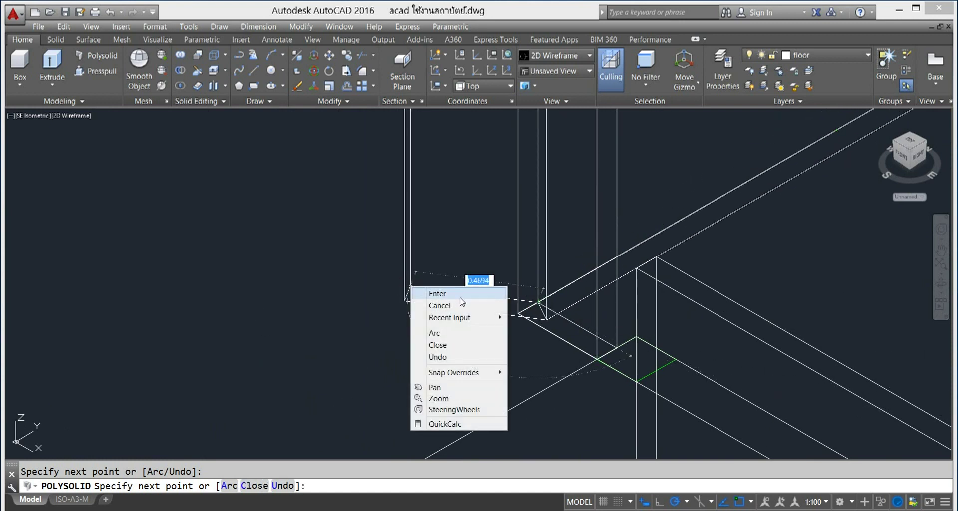
pyautogui.click(463, 299)
pyautogui.scroll(-2, 438, 320)
pyautogui.scroll(-2, 432, 267)
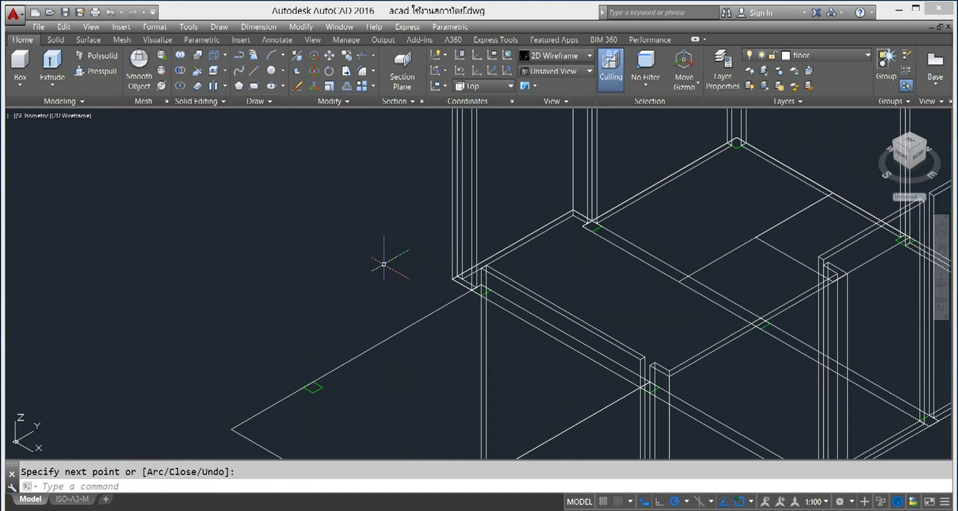
pyautogui.scroll(-2, 387, 263)
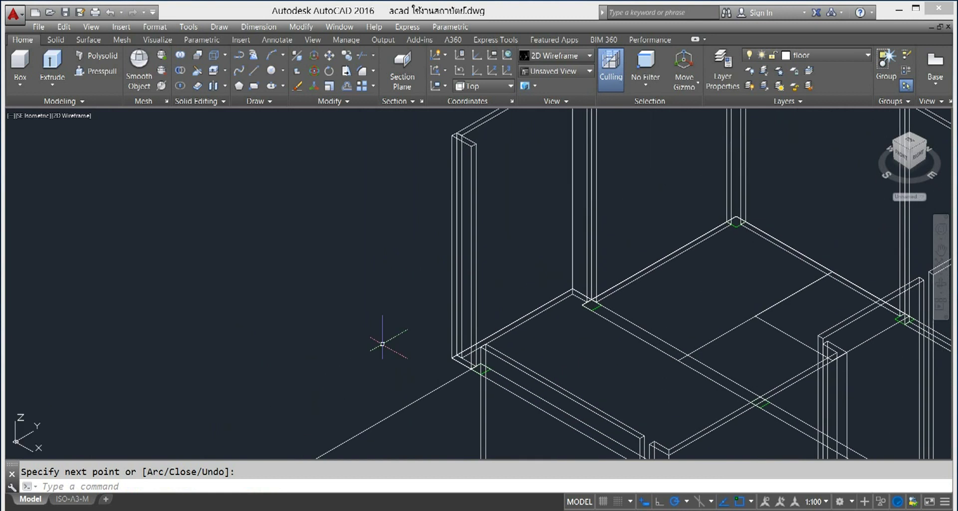
pyautogui.click(180, 55)
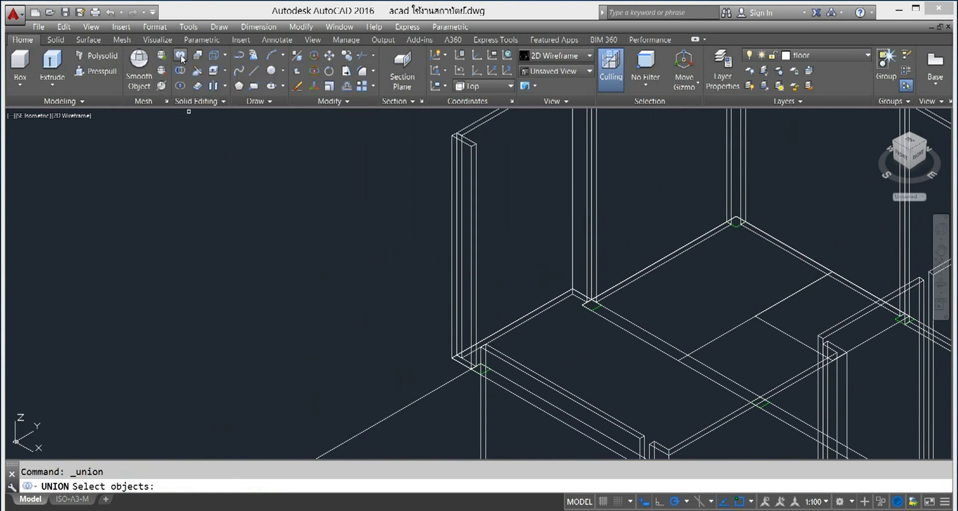
# - Select the left-corner wall pieces with a crossing window and union them into one solid
pyautogui.scroll(2, 524, 218)
pyautogui.scroll(-3, 481, 244)
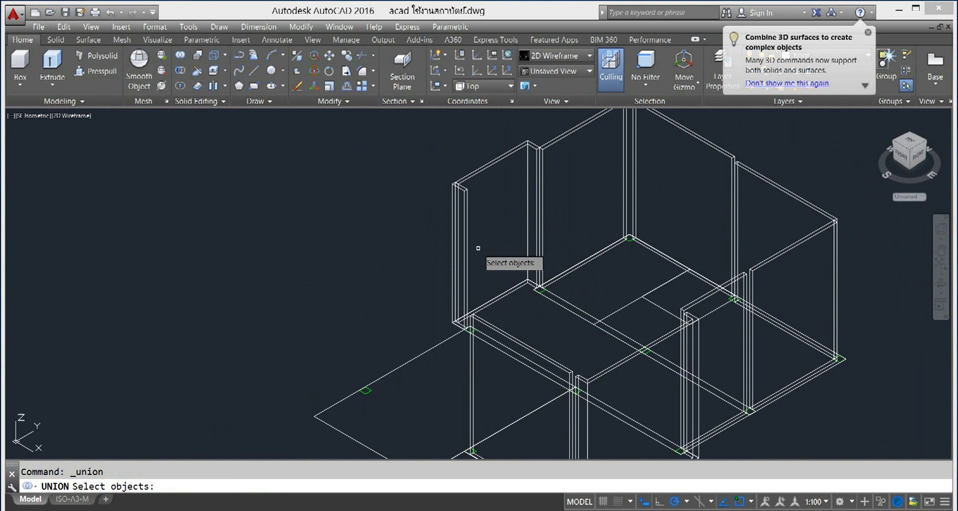
pyautogui.click(476, 123)
pyautogui.click(449, 218)
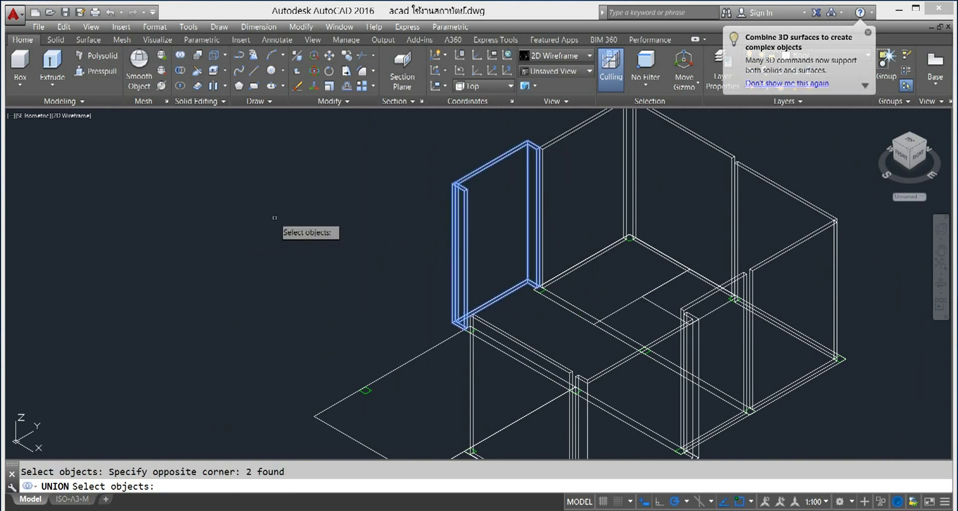
pyautogui.press('Return')
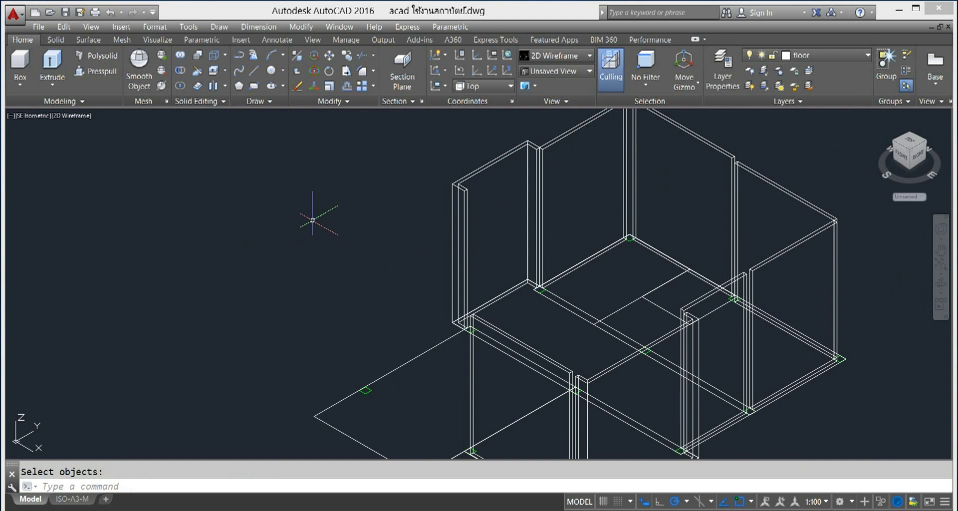
pyautogui.scroll(-2, 313, 220)
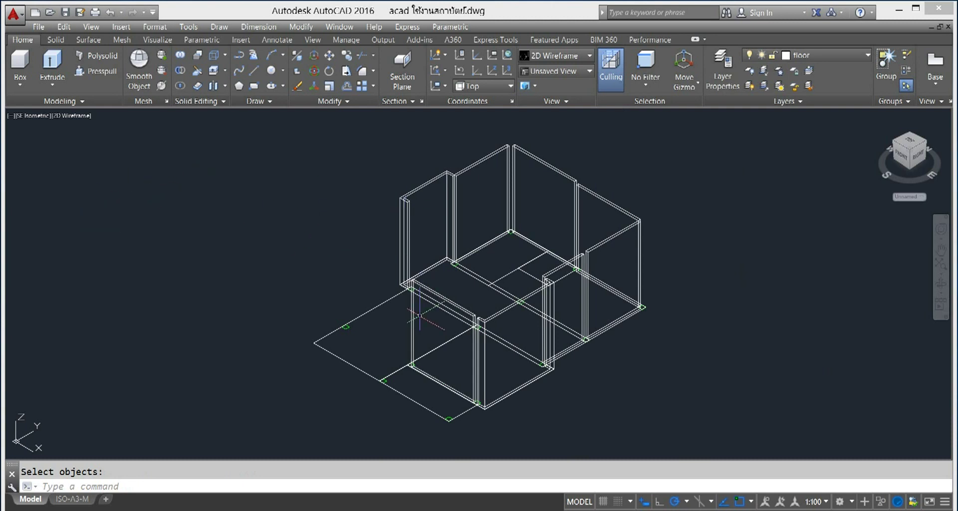
pyautogui.scroll(2, 409, 321)
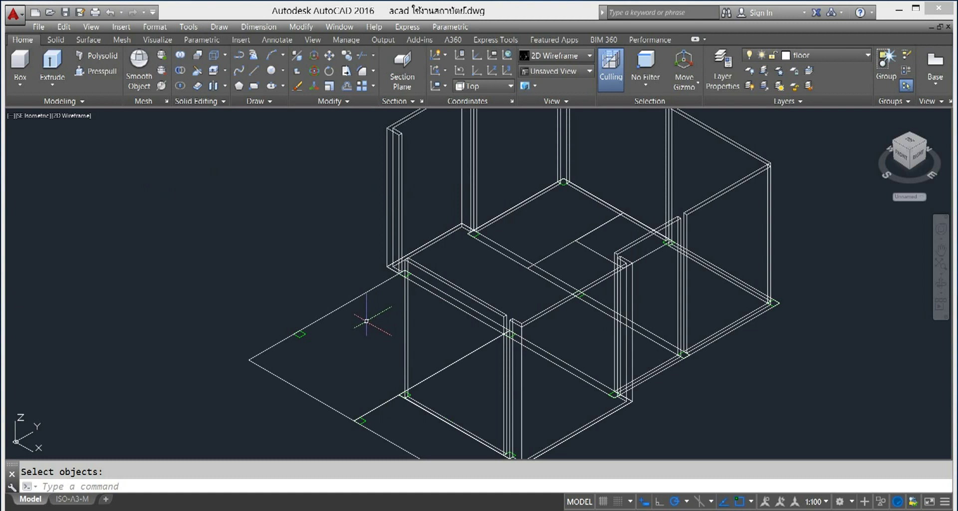
# - Orbit the model to a new angle showing the front floor outline
pyautogui.click(941, 285)
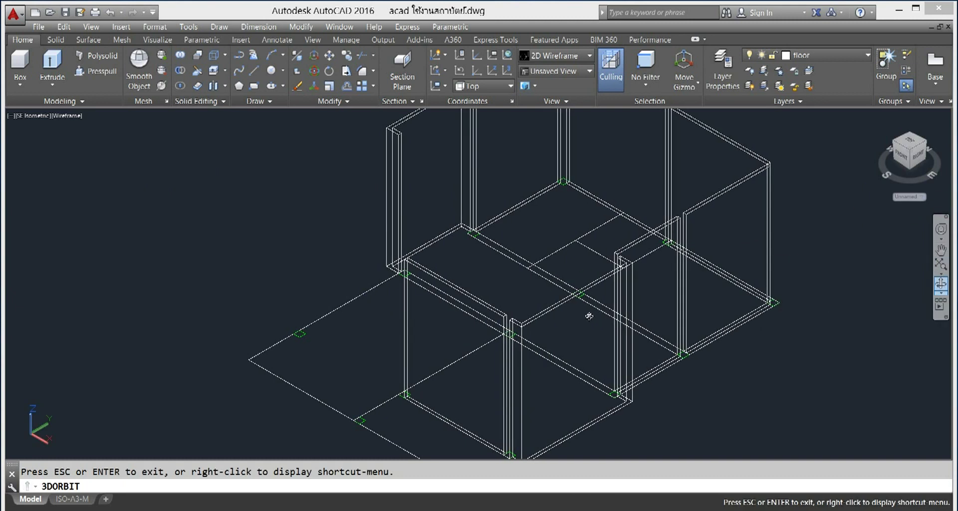
pyautogui.moveTo(579, 331); pyautogui.dragTo(597, 316, button='middle')
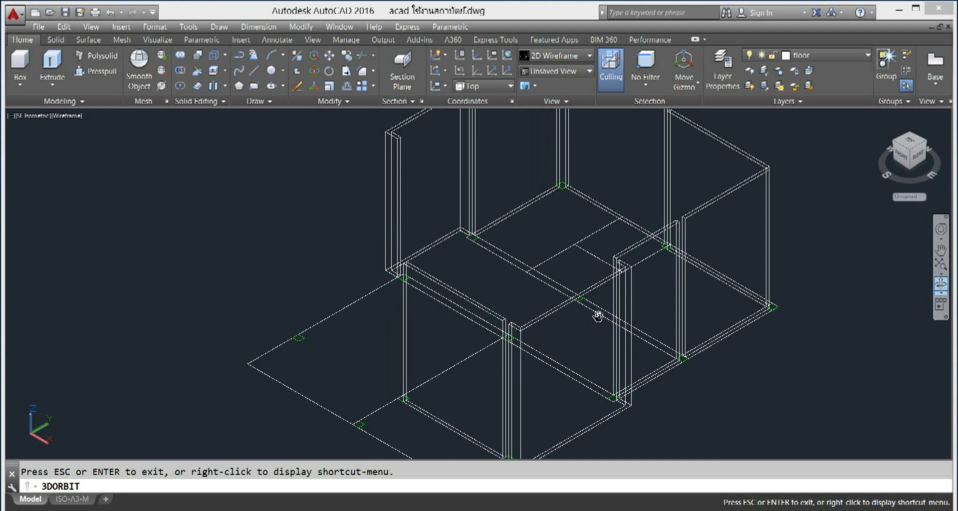
pyautogui.moveTo(583, 350); pyautogui.dragTo(601, 382)
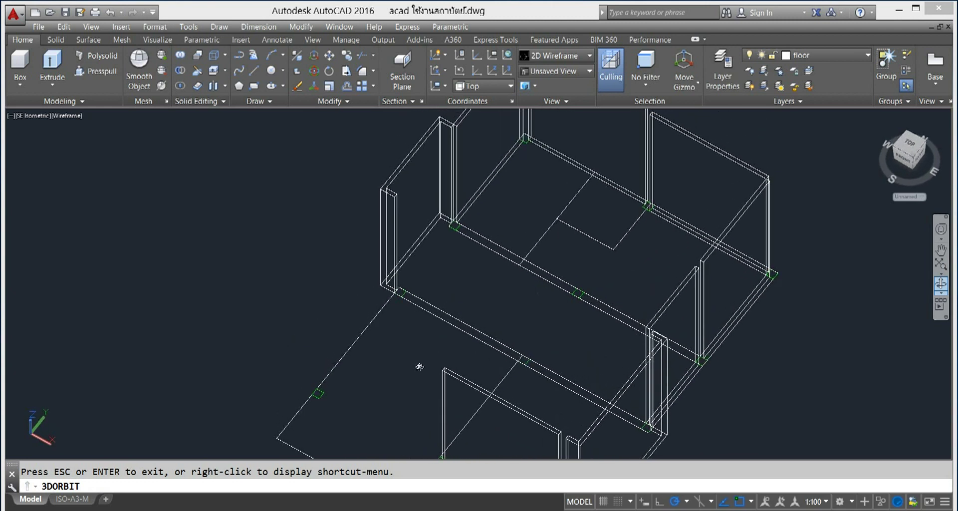
pyautogui.moveTo(539, 359)
pyautogui.mouseDown()
pyautogui.moveTo(541, 339)
pyautogui.moveTo(529, 366)
pyautogui.mouseUp()
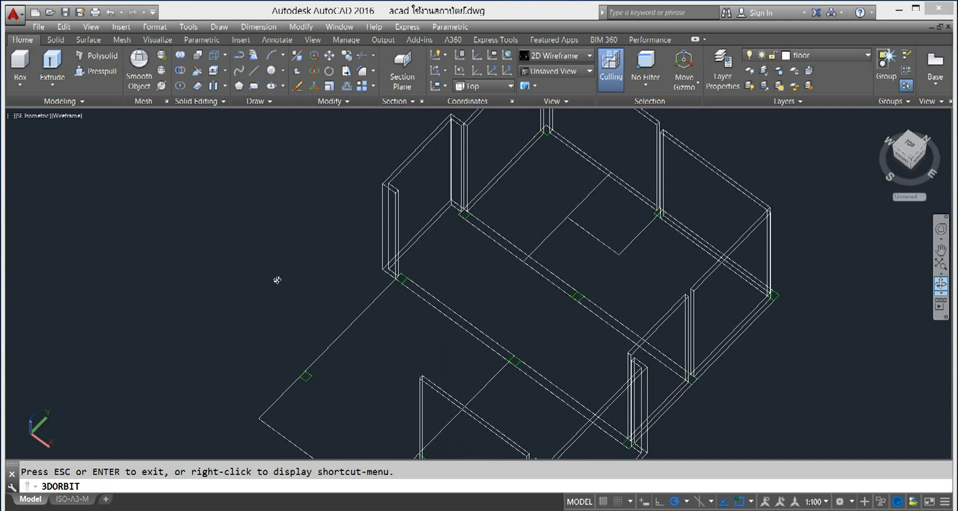
pyautogui.click(179, 59)
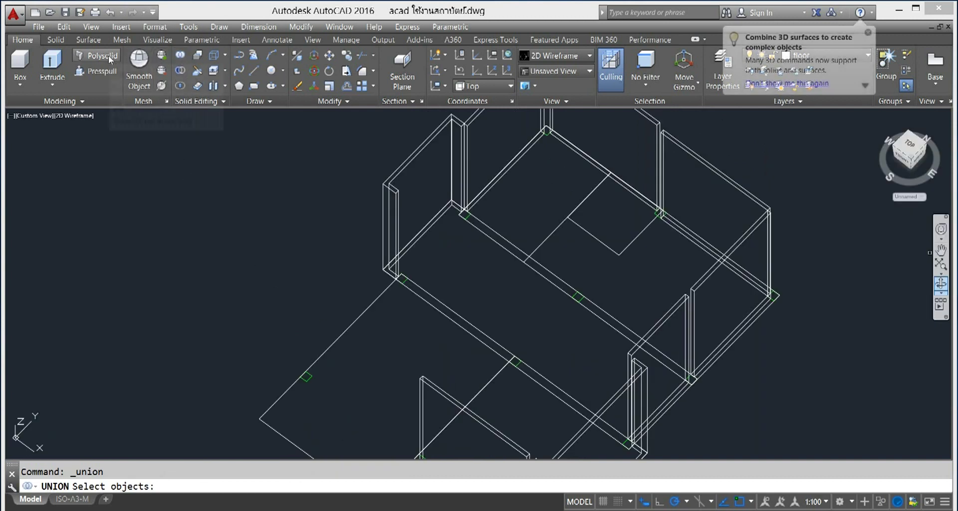
# - Draw a polysolid wall from one existing wall corner to the next corner
pyautogui.click(96, 55)
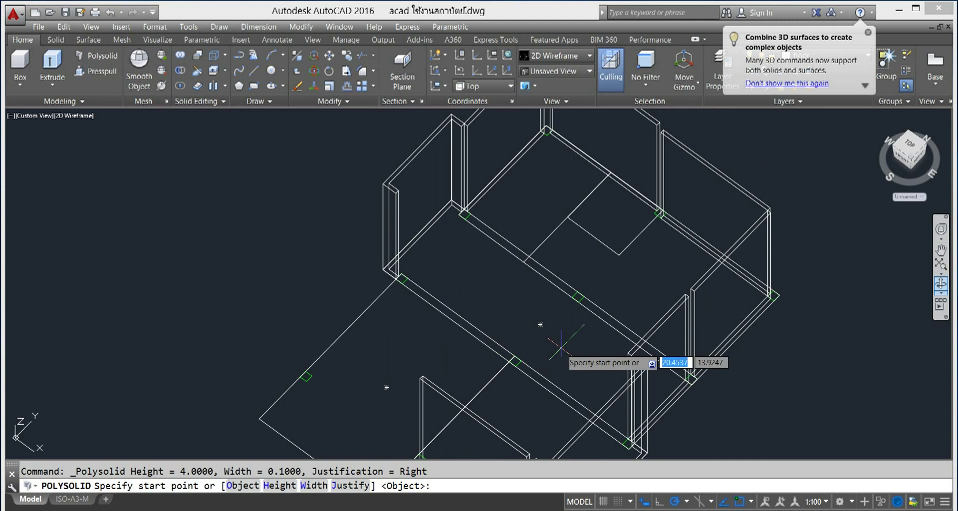
pyautogui.scroll(2, 481, 293)
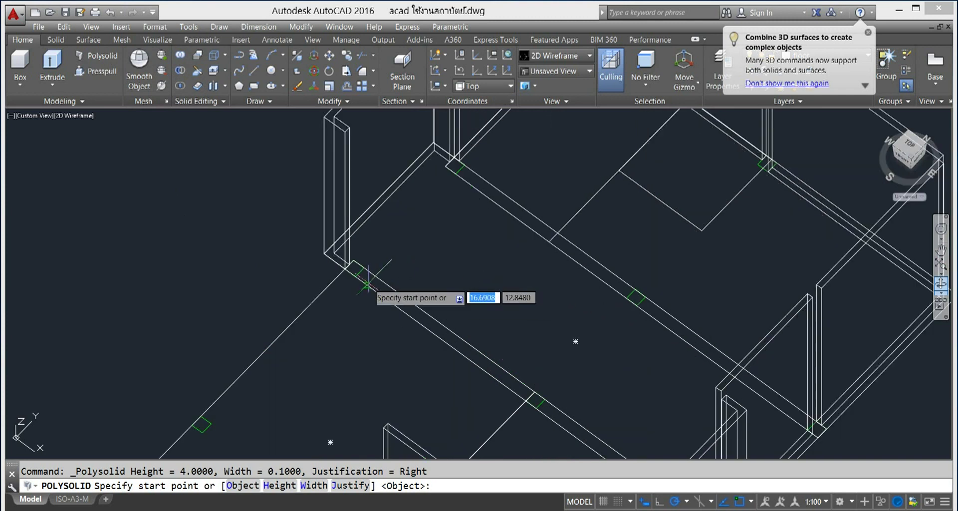
pyautogui.click(354, 268)
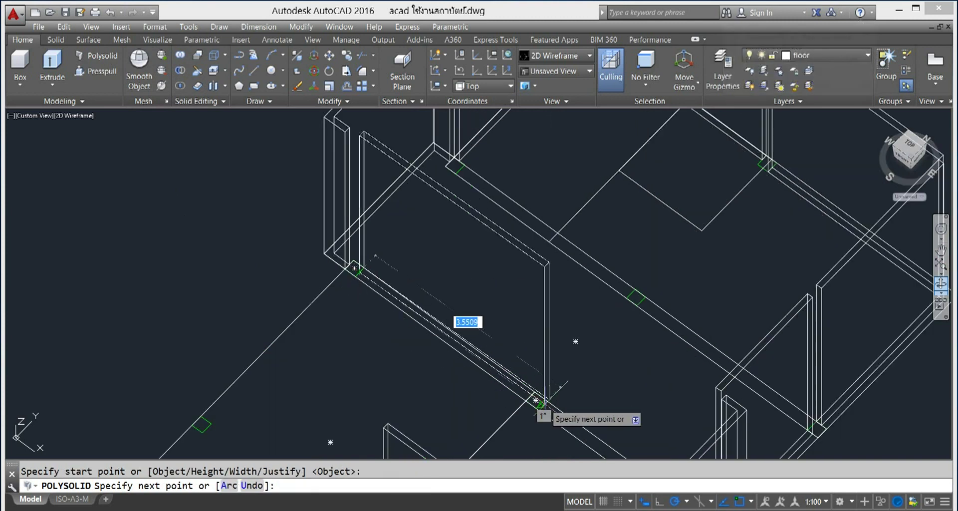
pyautogui.scroll(3, 539, 402)
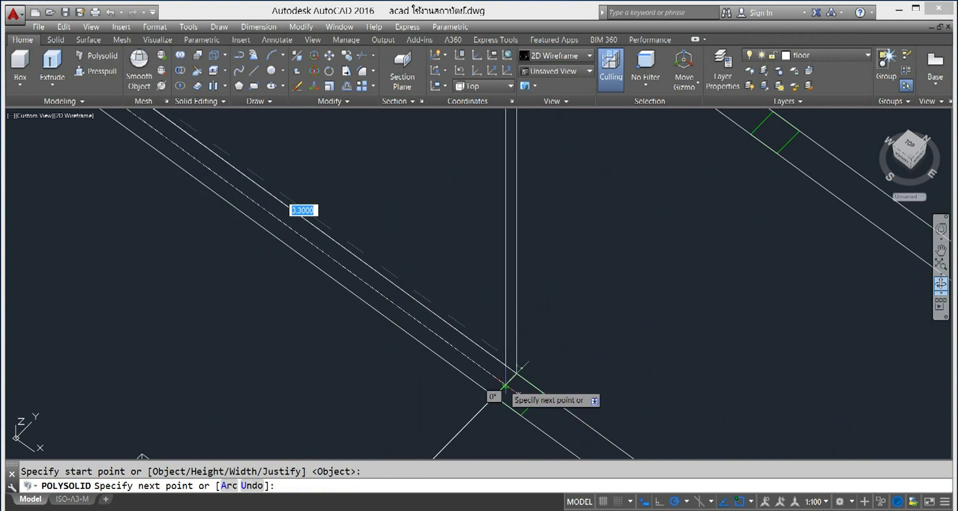
pyautogui.click(518, 394)
pyautogui.rightClick(558, 293)
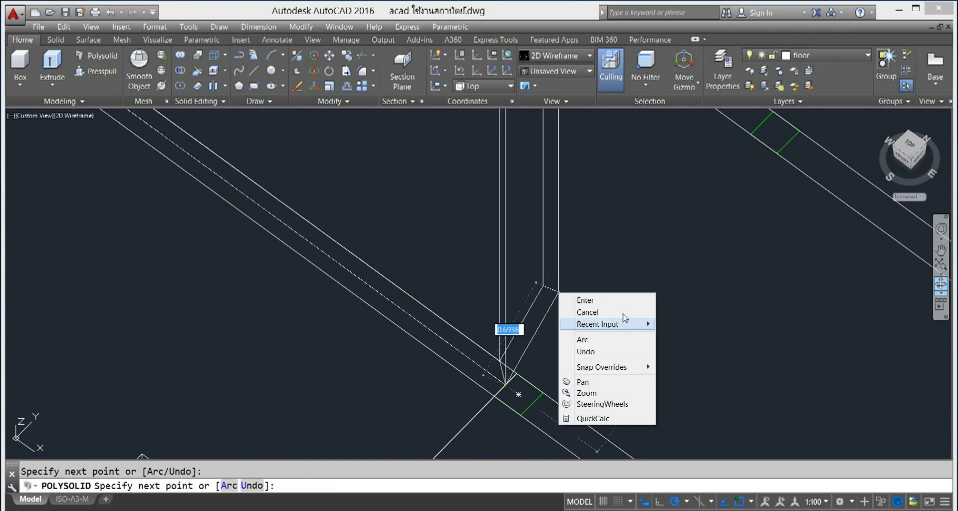
pyautogui.click(586, 300)
pyautogui.scroll(-5, 618, 299)
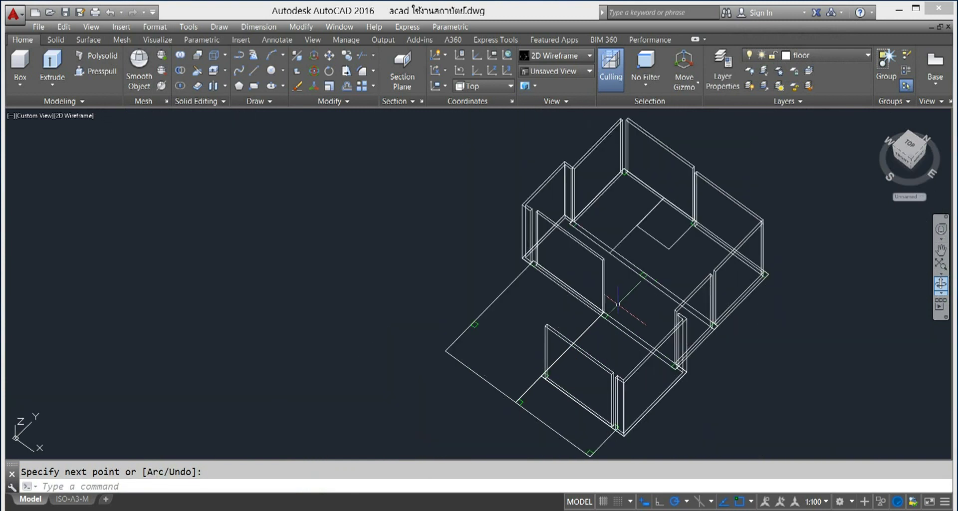
pyautogui.moveTo(554, 315); pyautogui.dragTo(535, 280, button='middle')
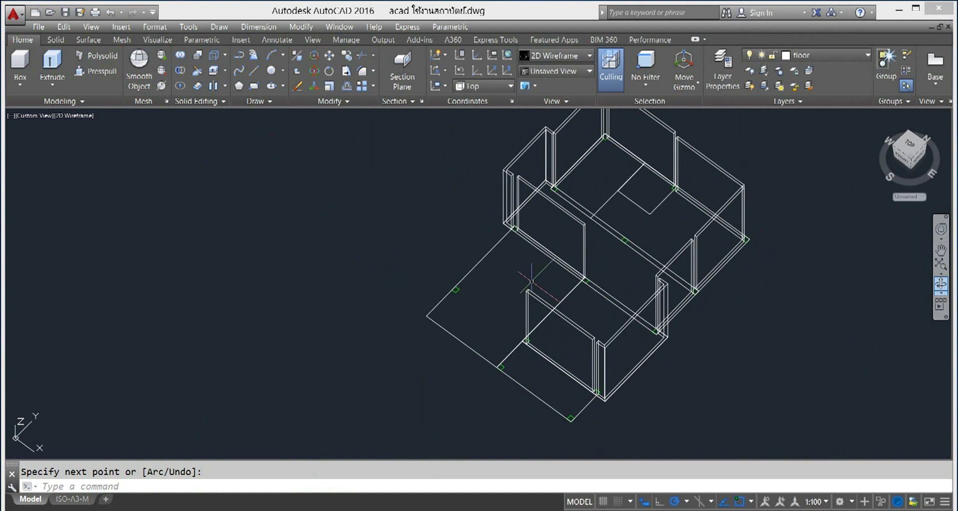
pyautogui.scroll(2, 481, 291)
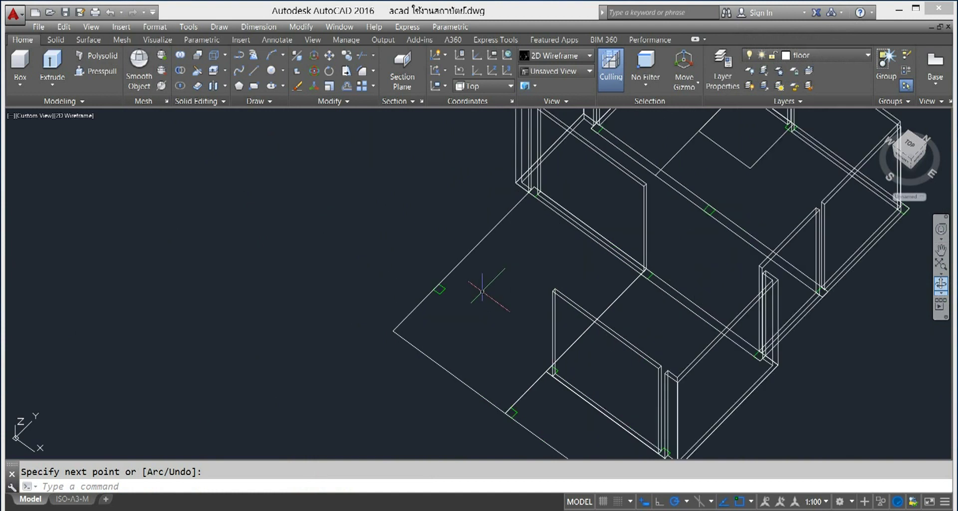
# - Repeat POLYSOLID and draw a second wall between two more wall corners
pyautogui.rightClick(378, 204)
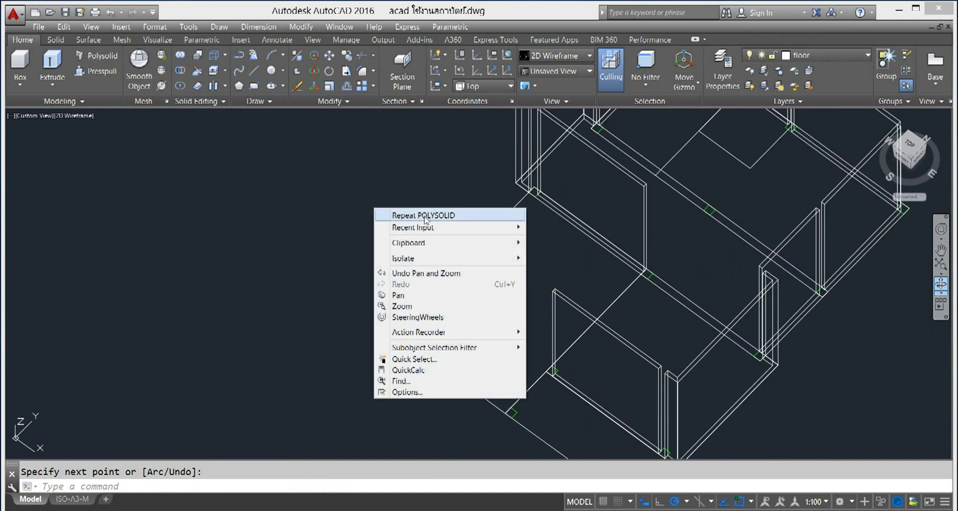
pyautogui.click(421, 215)
pyautogui.scroll(2, 529, 211)
pyautogui.scroll(2, 546, 210)
pyautogui.scroll(-2, 545, 309)
pyautogui.scroll(2, 623, 224)
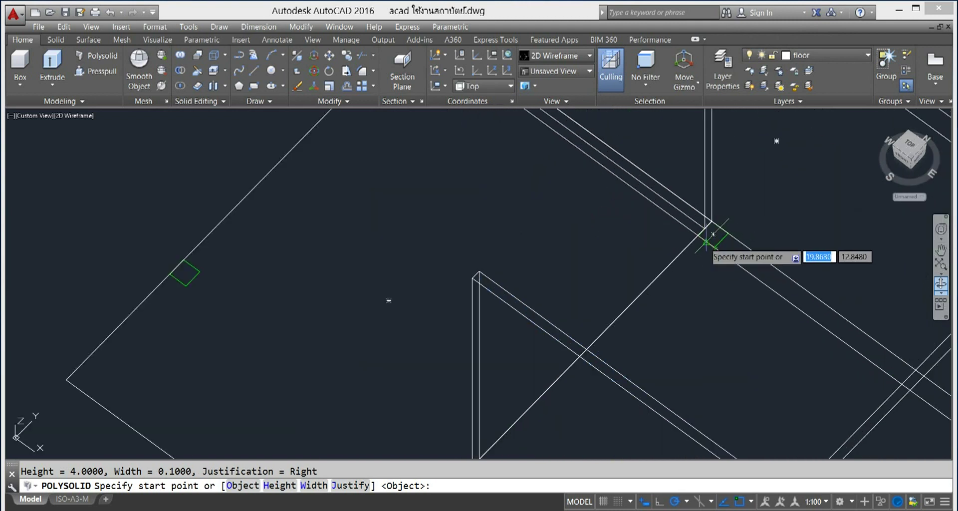
pyautogui.click(697, 236)
pyautogui.scroll(-3, 484, 384)
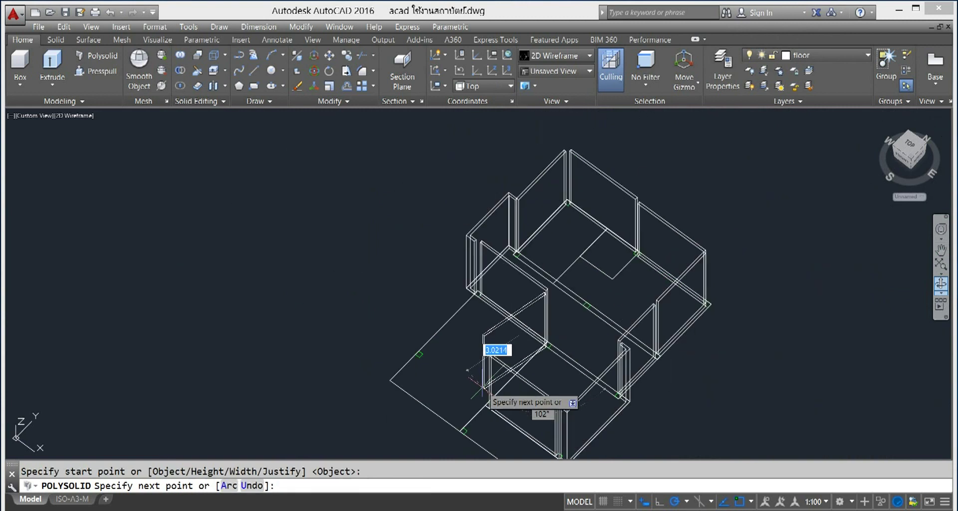
pyautogui.scroll(2, 524, 359)
pyautogui.scroll(4, 564, 327)
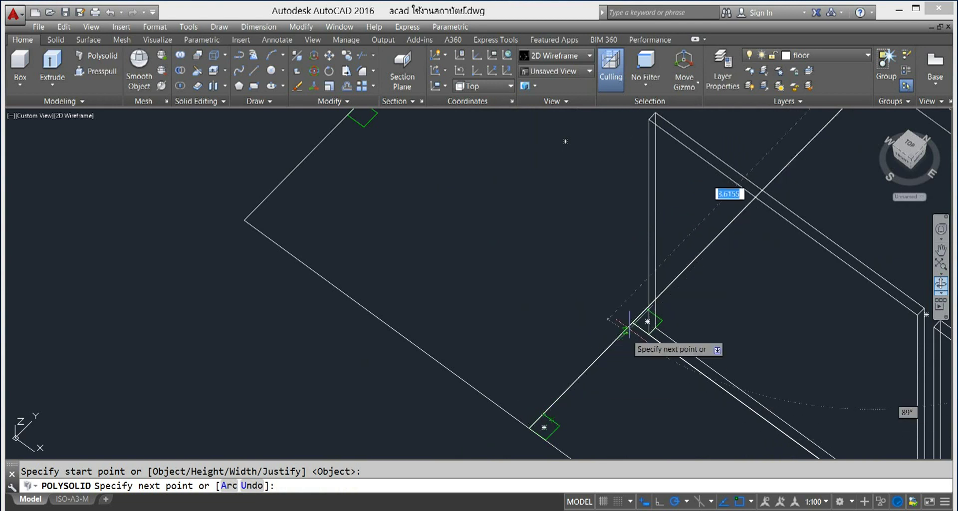
pyautogui.scroll(1, 633, 302)
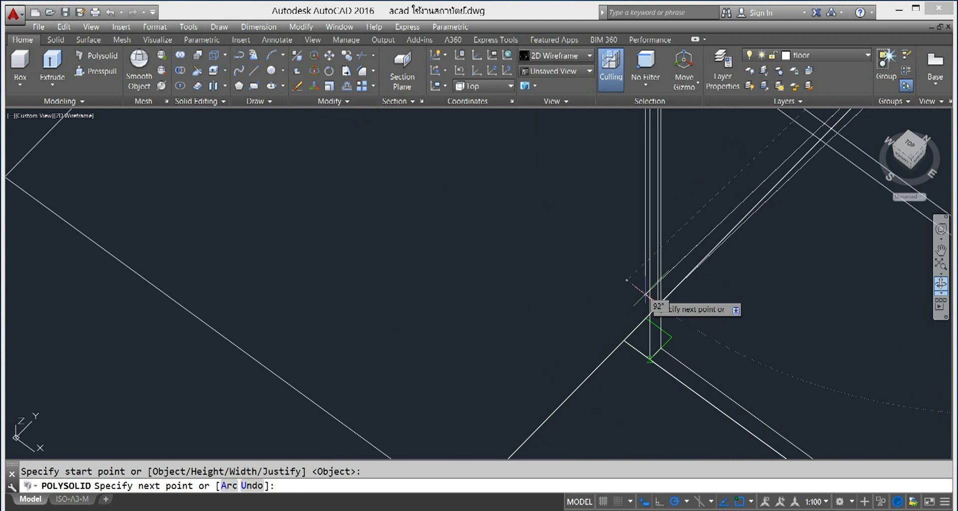
pyautogui.scroll(1, 639, 314)
pyautogui.scroll(2, 645, 332)
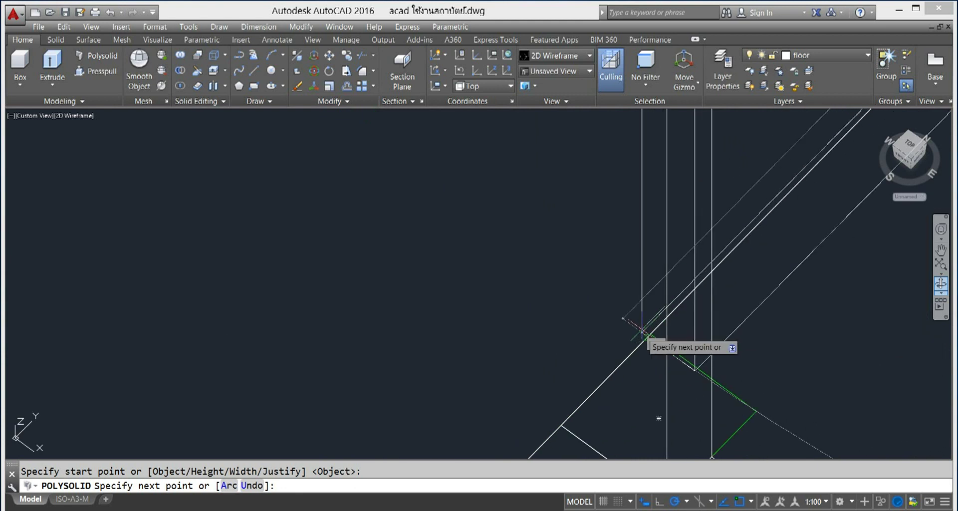
pyautogui.click(650, 333)
pyautogui.rightClick(631, 284)
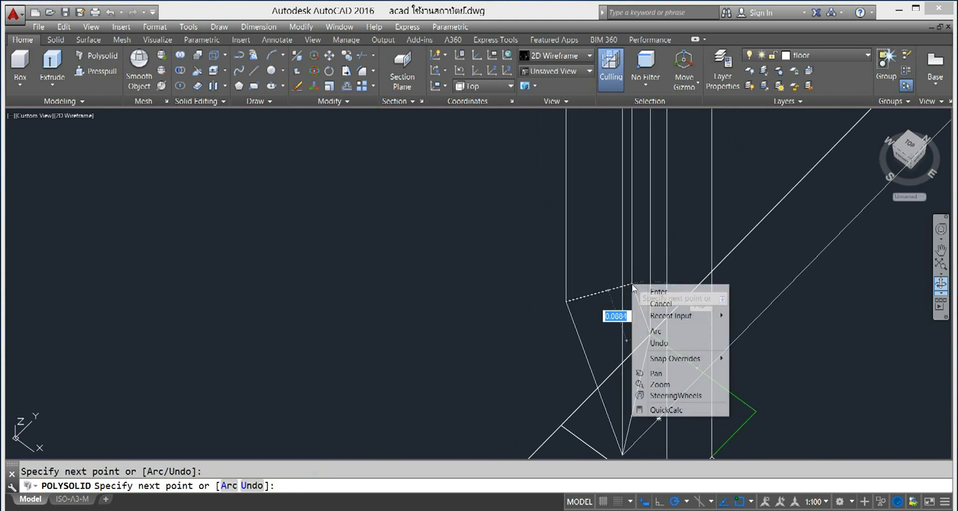
pyautogui.click(672, 292)
pyautogui.scroll(-1, 566, 274)
pyautogui.scroll(-1, 524, 289)
pyautogui.scroll(-1, 507, 299)
pyautogui.scroll(-1, 507, 299)
pyautogui.moveTo(502, 297); pyautogui.dragTo(535, 339, button='middle')
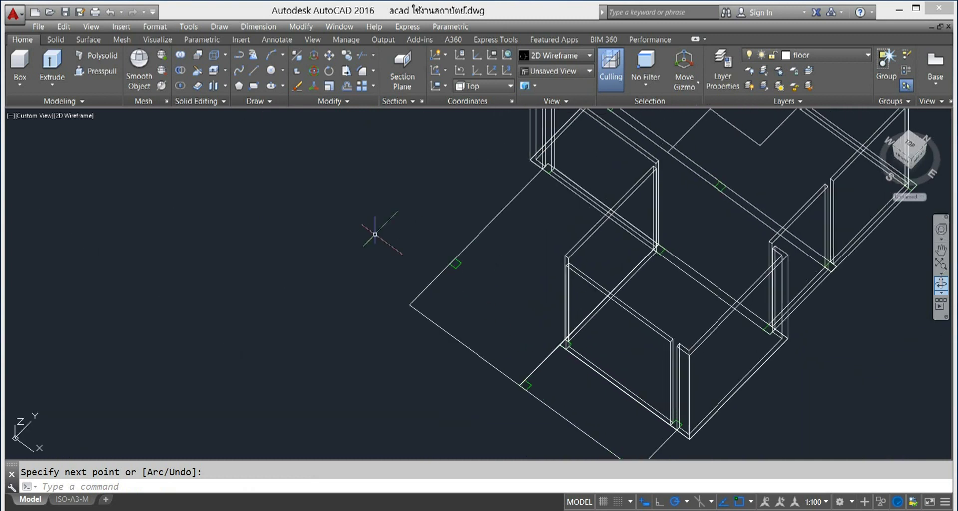
pyautogui.click(64, 116)
pyautogui.click(99, 154)
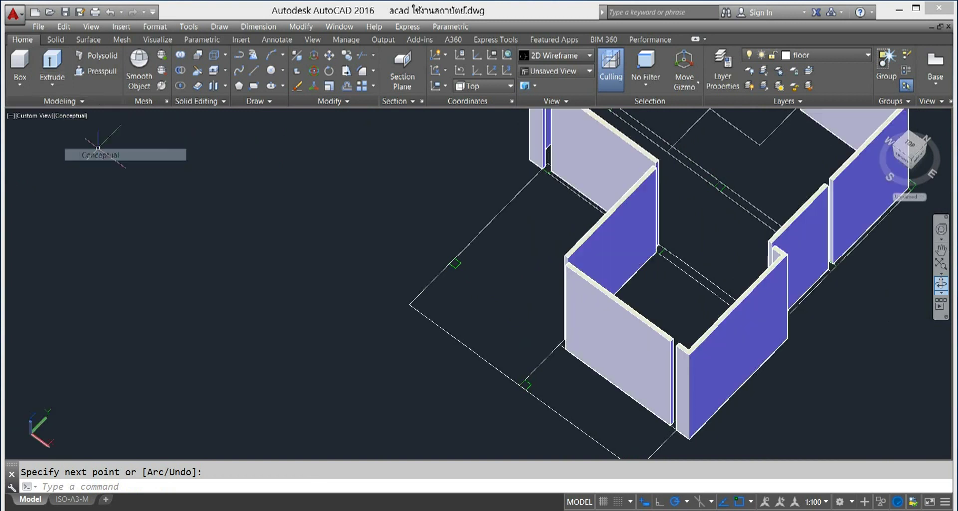
pyautogui.scroll(-5, 273, 226)
pyautogui.moveTo(474, 263); pyautogui.dragTo(605, 359, button='middle')
pyautogui.scroll(3, 589, 339)
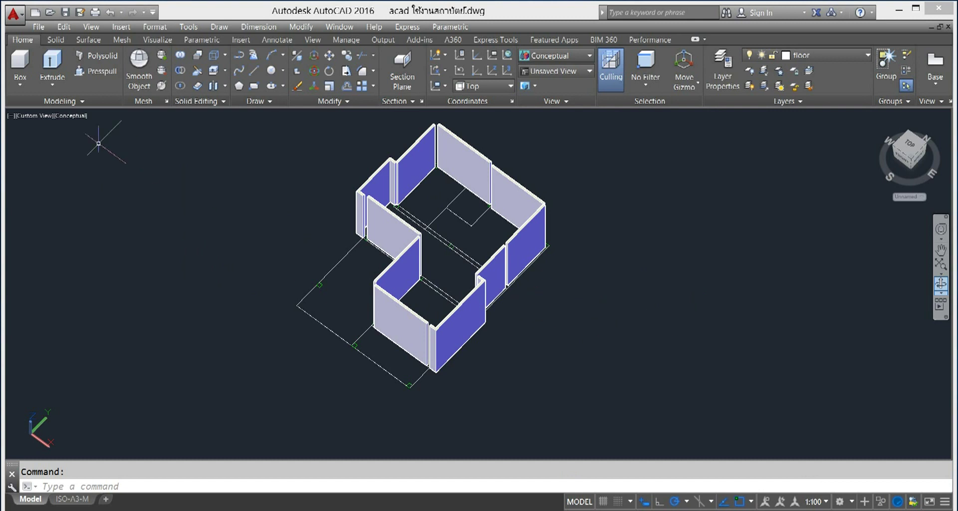
pyautogui.click(67, 116)
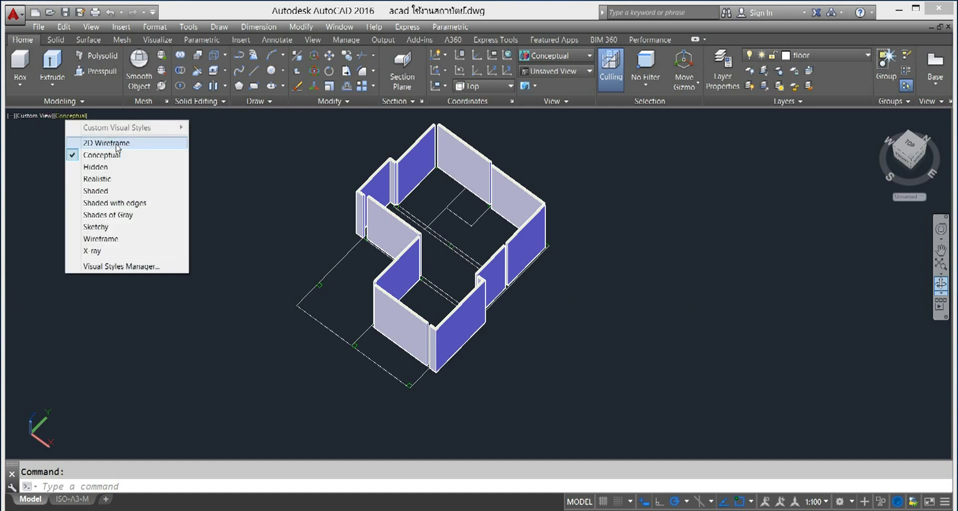
pyautogui.click(111, 142)
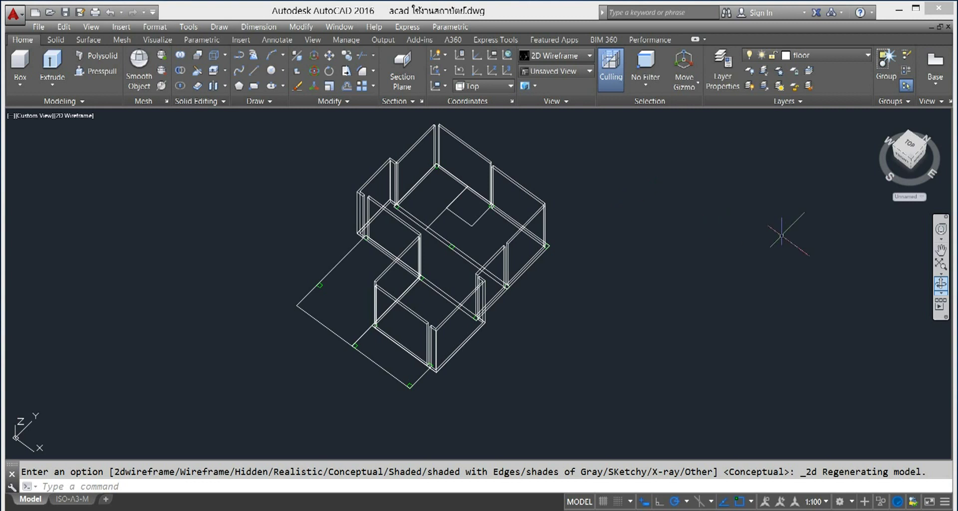
pyautogui.click(939, 285)
pyautogui.moveTo(482, 246)
pyautogui.mouseDown()
pyautogui.moveTo(474, 273)
pyautogui.moveTo(489, 246)
pyautogui.moveTo(488, 218)
pyautogui.moveTo(475, 261)
pyautogui.mouseUp()
# - Zoom and pan to frame the near top-down plan of the walls, then exit orbit
pyautogui.scroll(2, 475, 262)
pyautogui.scroll(1, 475, 262)
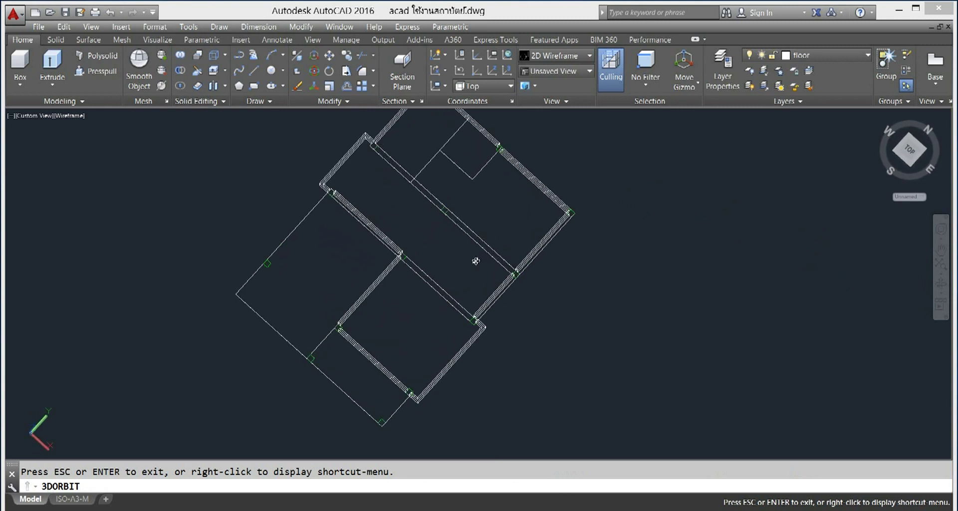
pyautogui.scroll(1, 476, 261)
pyautogui.moveTo(475, 263); pyautogui.dragTo(523, 327, button='middle')
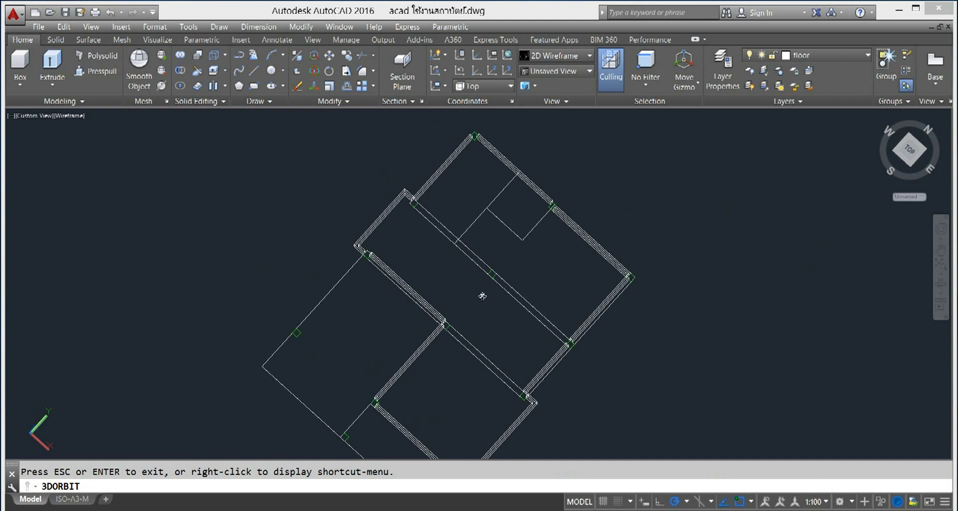
pyautogui.scroll(1, 481, 296)
pyautogui.rightClick(725, 239)
pyautogui.click(736, 245)
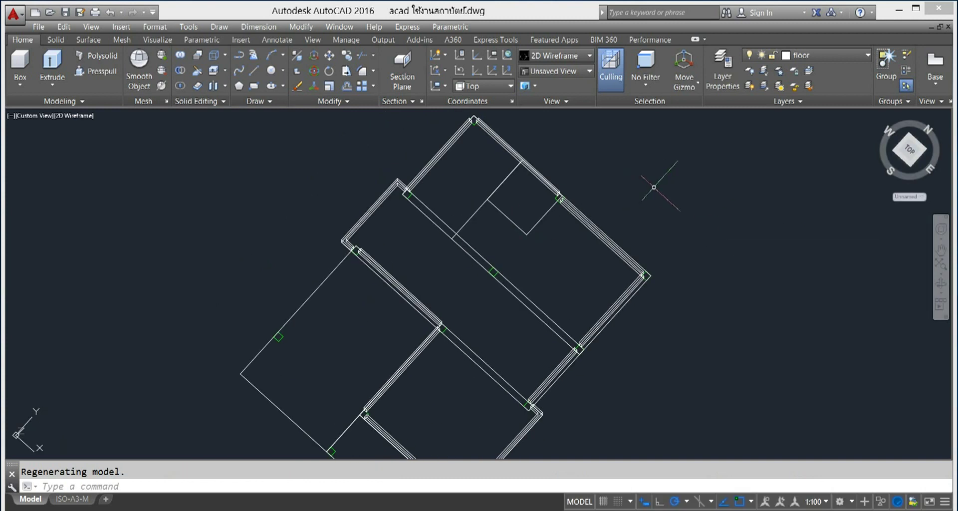
pyautogui.scroll(2, 493, 264)
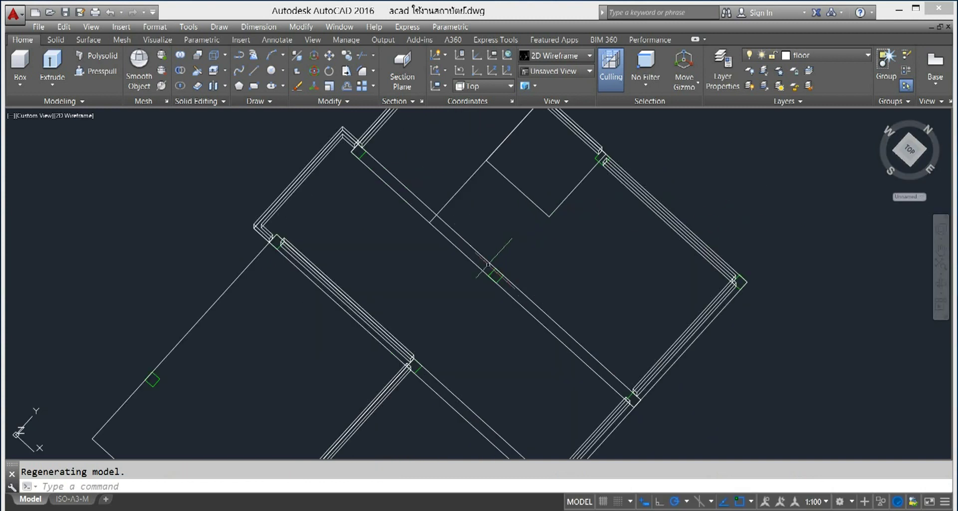
pyautogui.moveTo(601, 253)
pyautogui.mouseDown(button='middle')
pyautogui.moveTo(578, 270)
pyautogui.moveTo(528, 278)
pyautogui.mouseUp(button='middle')
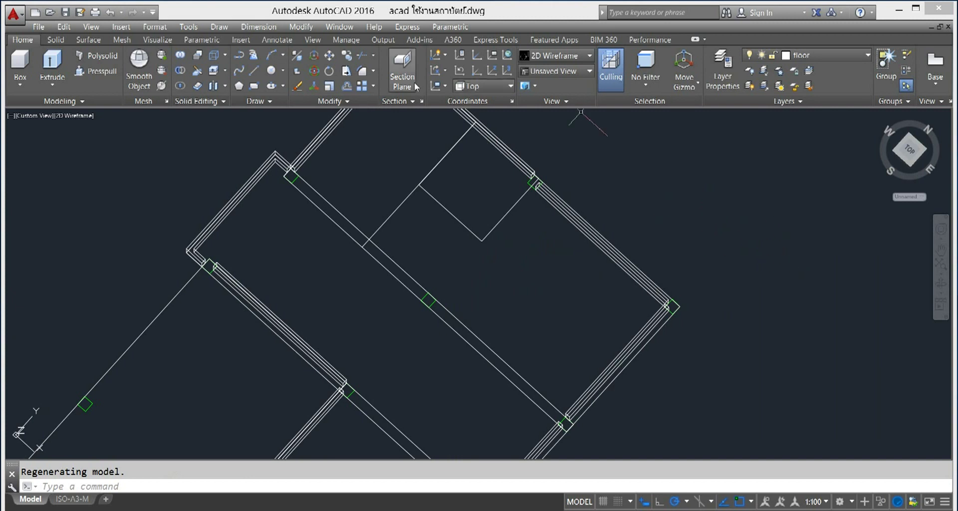
pyautogui.click(91, 60)
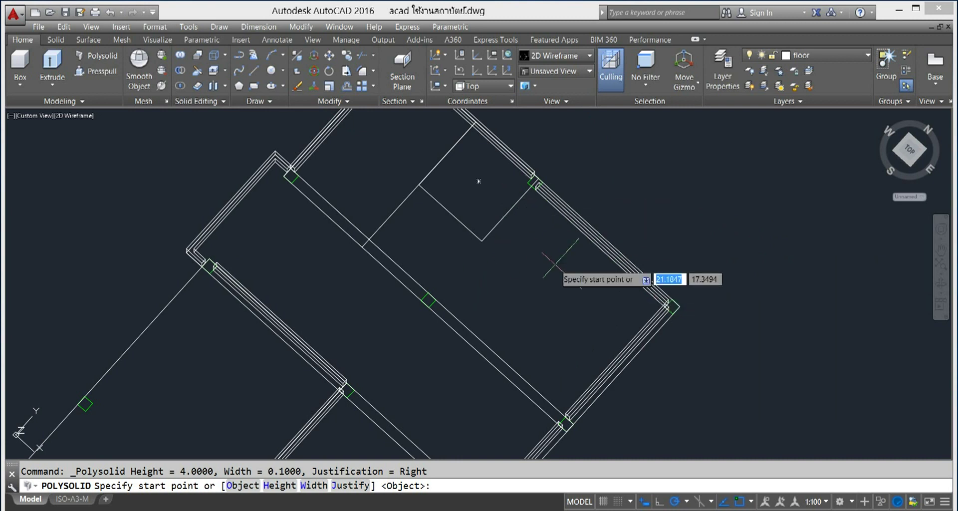
# - Draw a short interior wall from the right-hand room wall, ending perpendicular to the opposite wall
pyautogui.moveTo(555, 264); pyautogui.dragTo(627, 312, button='middle')
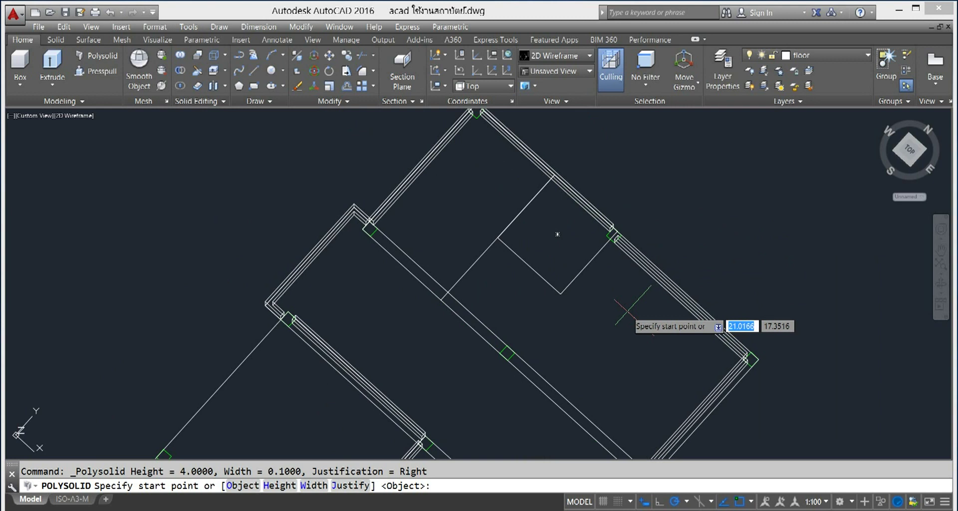
pyautogui.scroll(2, 630, 310)
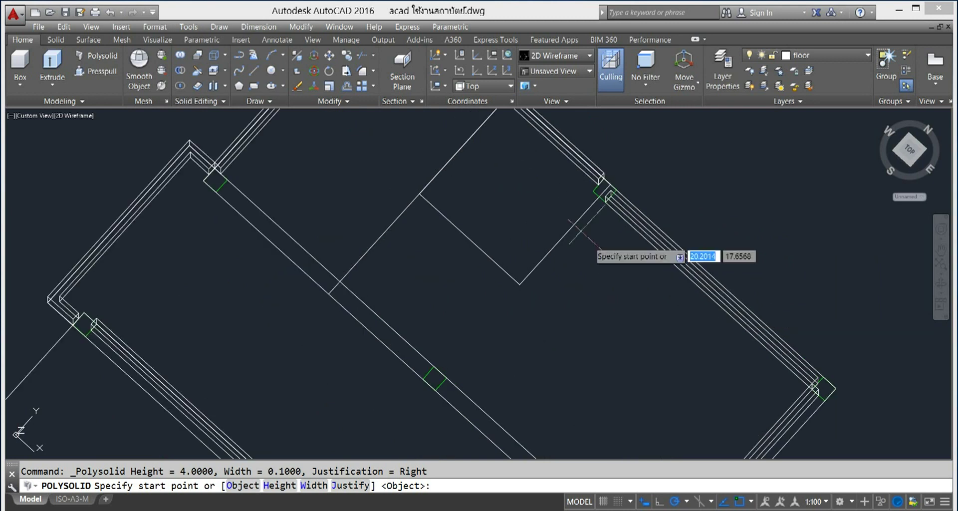
pyautogui.click(593, 190)
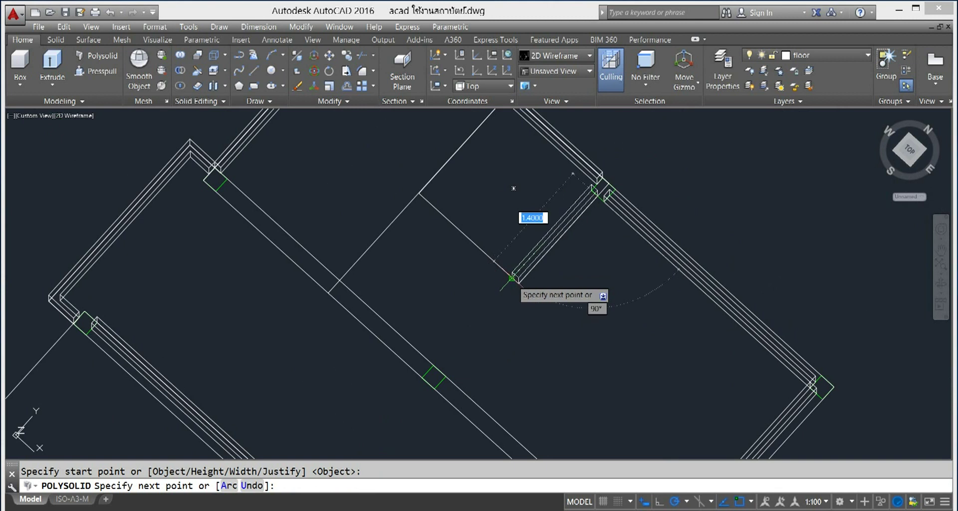
pyautogui.scroll(1, 510, 279)
pyautogui.scroll(2, 511, 274)
pyautogui.scroll(1, 516, 267)
pyautogui.scroll(2, 520, 259)
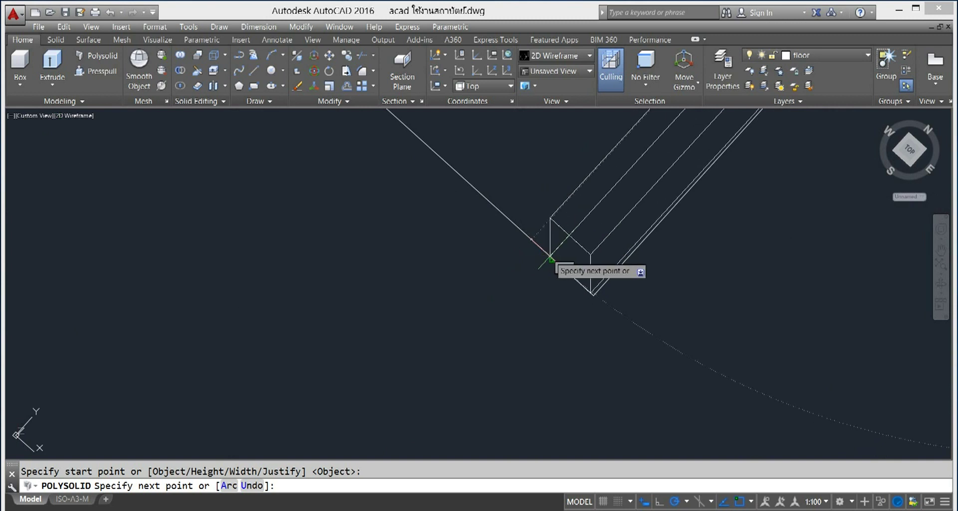
pyautogui.click(552, 259)
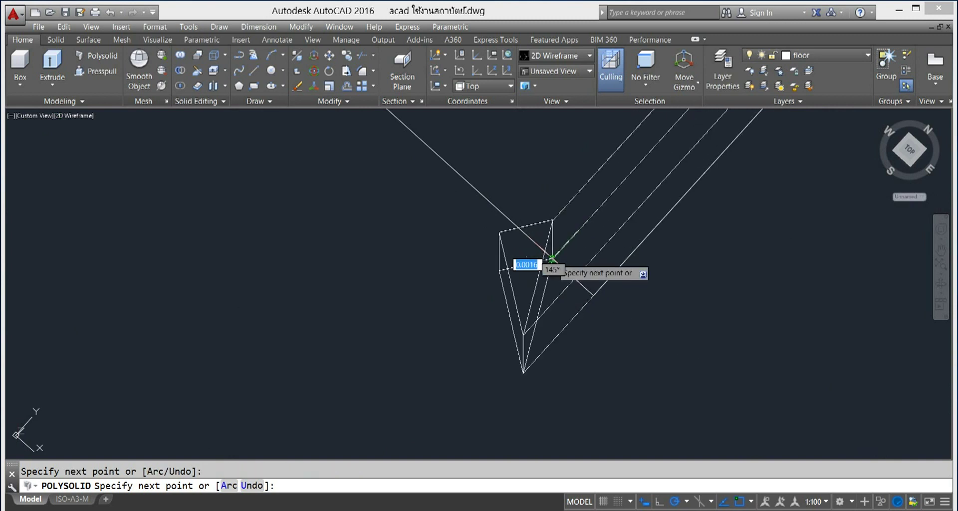
pyautogui.rightClick(517, 335)
pyautogui.click(523, 343)
pyautogui.click(519, 343)
pyautogui.scroll(-3, 727, 288)
pyautogui.scroll(-2, 738, 289)
pyautogui.scroll(-2, 529, 237)
pyautogui.moveTo(528, 238)
pyautogui.mouseDown(button='middle')
pyautogui.moveTo(604, 256)
pyautogui.moveTo(644, 285)
pyautogui.mouseUp(button='middle')
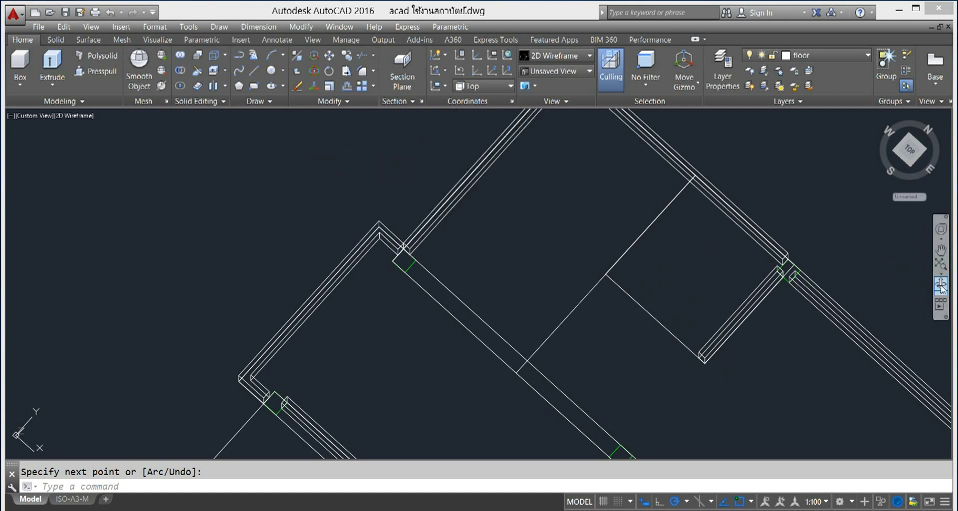
# - Draw another interior wall from the new wall to the outer wall, partly enclosing the small upper room
pyautogui.click(100, 55)
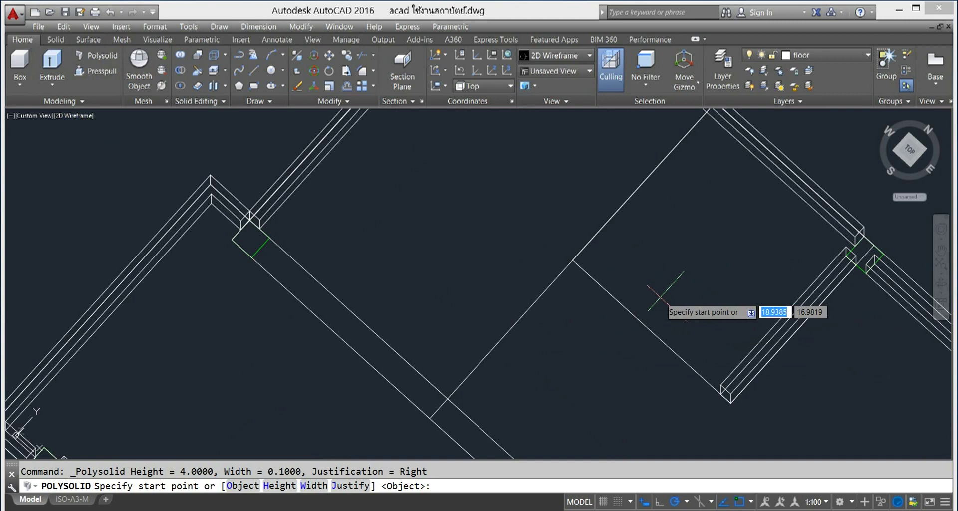
pyautogui.scroll(2, 522, 342)
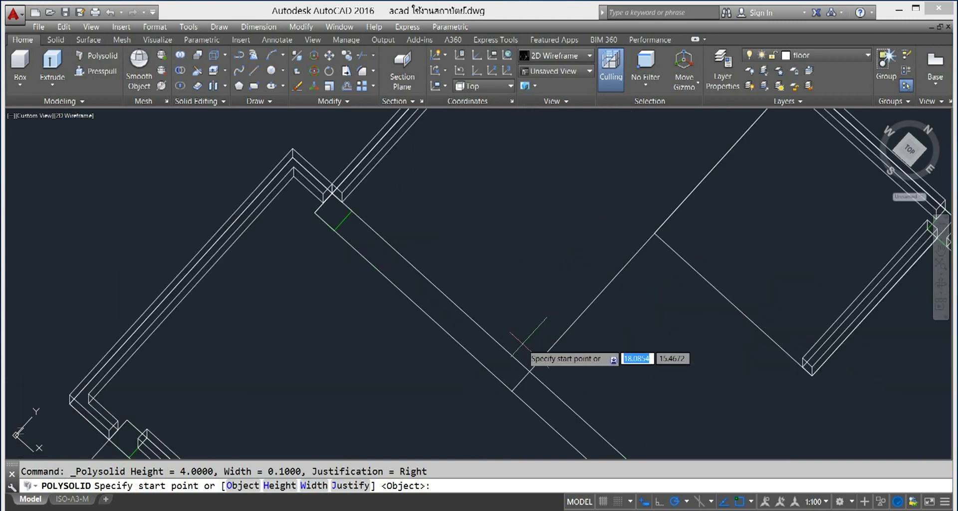
pyautogui.click(529, 371)
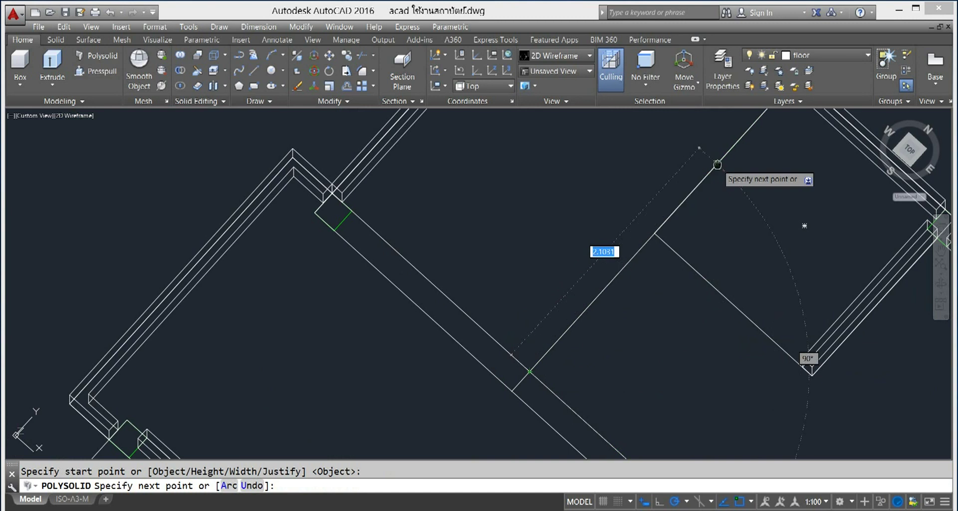
pyautogui.moveTo(715, 164); pyautogui.dragTo(606, 295, button='middle')
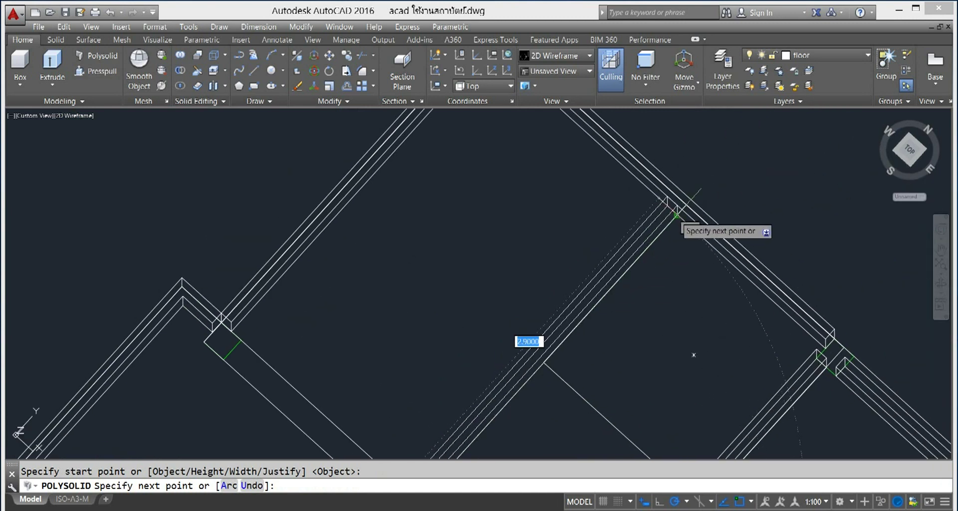
pyautogui.click(676, 212)
pyautogui.rightClick(781, 196)
pyautogui.click(795, 199)
pyautogui.scroll(-5, 761, 297)
pyautogui.scroll(4, 761, 298)
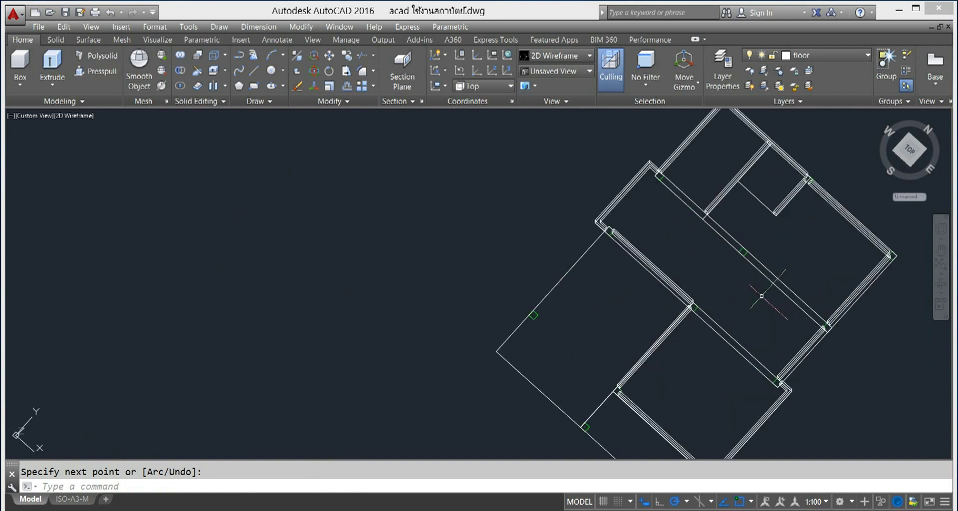
pyautogui.rightClick(443, 205)
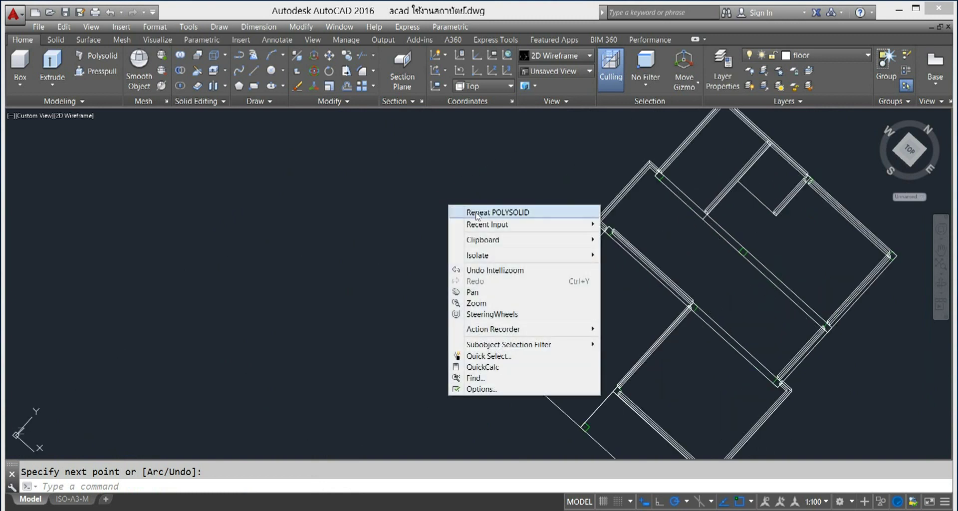
# - Draw a third interior Polysolid wall that closes off the small room
pyautogui.click(461, 212)
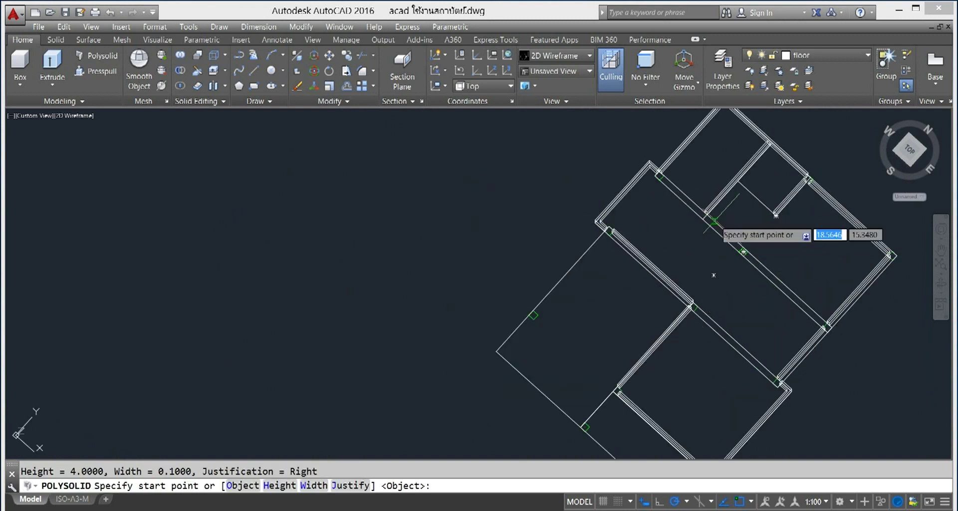
pyautogui.scroll(3, 708, 230)
pyautogui.scroll(-2, 708, 231)
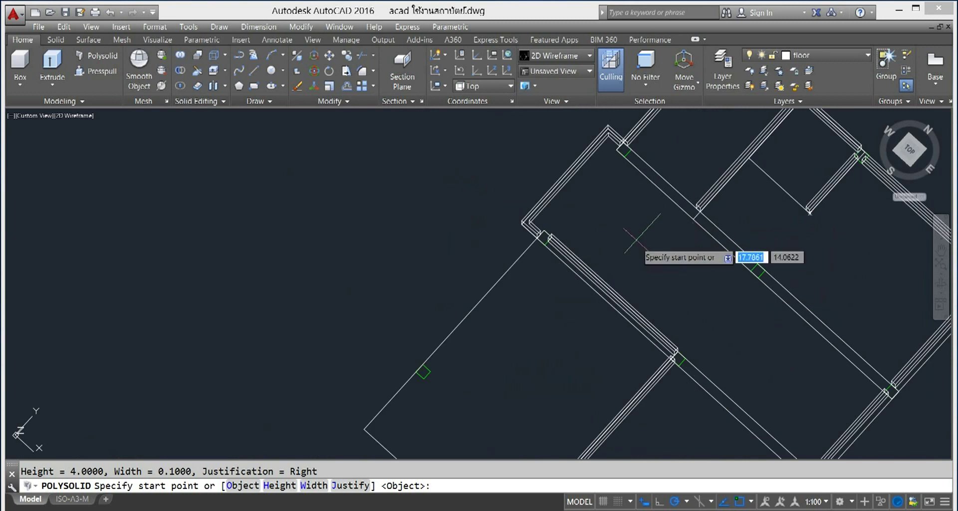
pyautogui.scroll(2, 680, 153)
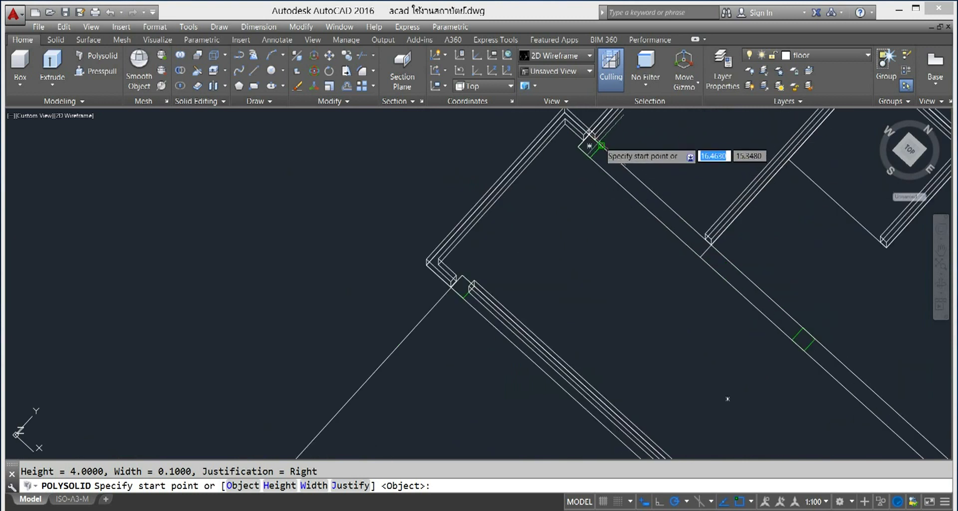
pyautogui.scroll(-3, 727, 203)
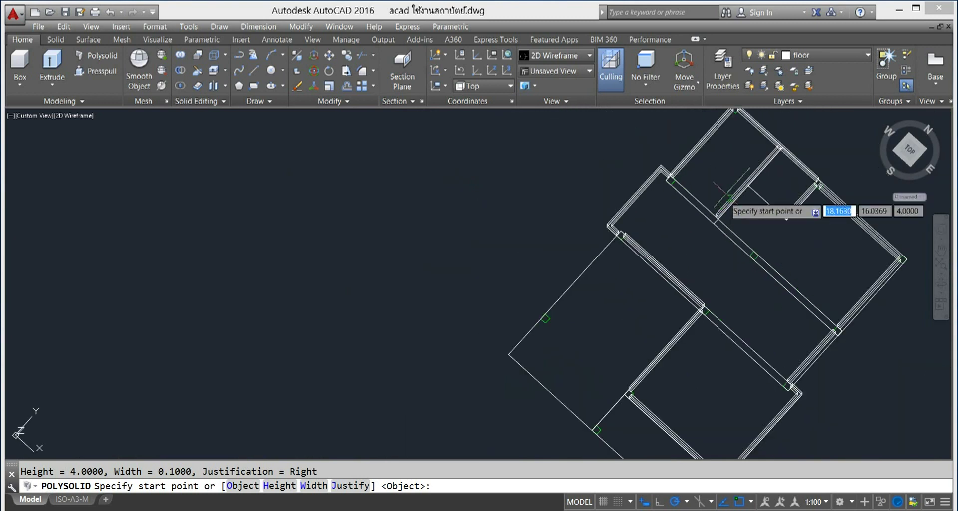
pyautogui.scroll(3, 734, 195)
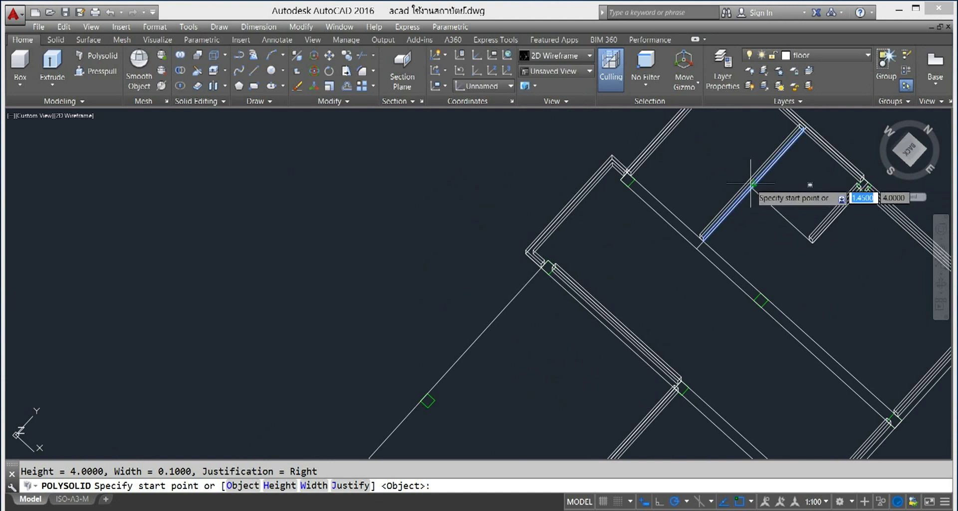
pyautogui.scroll(3, 744, 184)
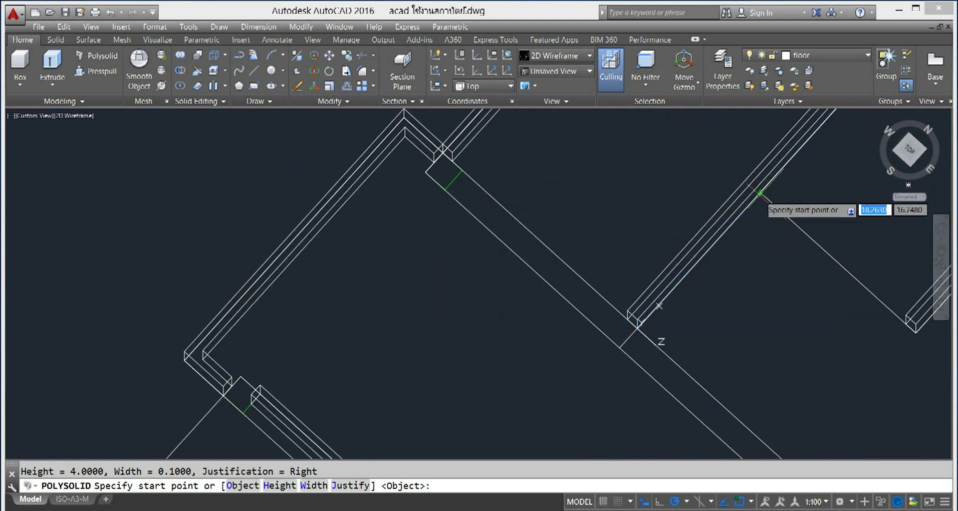
pyautogui.click(759, 192)
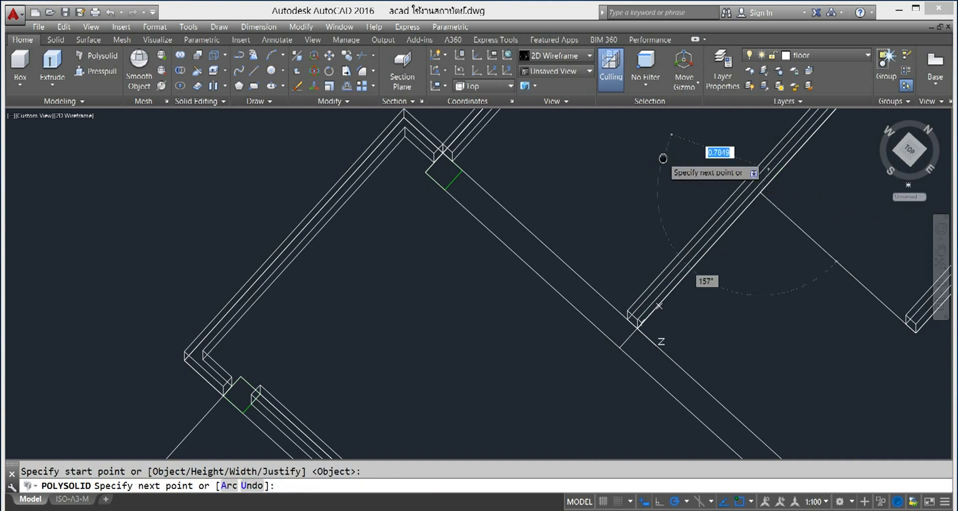
pyautogui.moveTo(659, 155); pyautogui.dragTo(685, 256, button='middle')
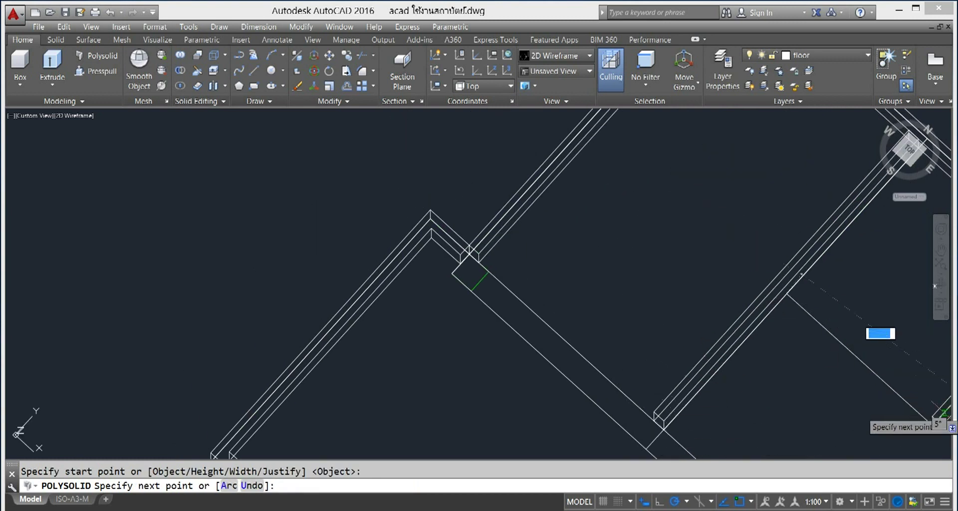
pyautogui.moveTo(907, 399); pyautogui.dragTo(771, 309, button='middle')
pyautogui.scroll(2, 771, 309)
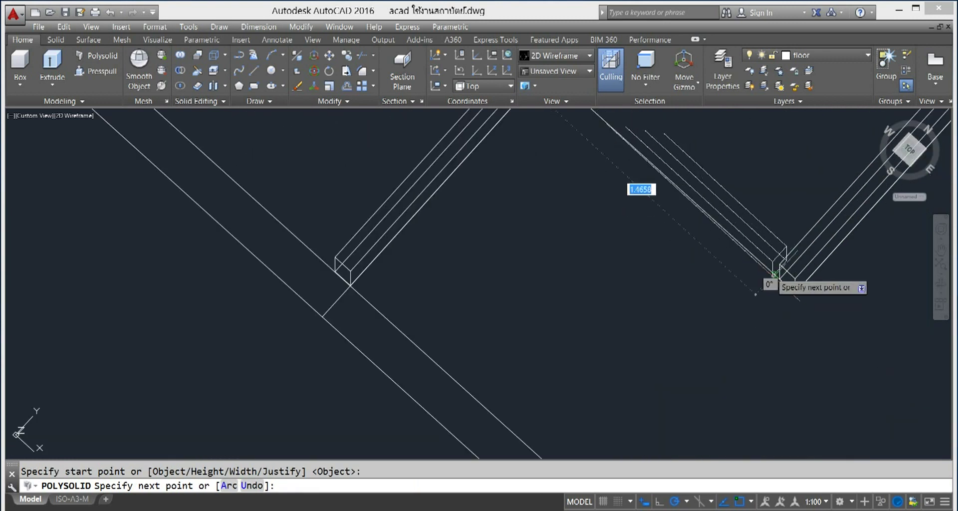
pyautogui.click(779, 279)
pyautogui.rightClick(716, 341)
pyautogui.click(742, 350)
# - Pan across the plan and start the Union command to combine solids
pyautogui.scroll(-4, 634, 309)
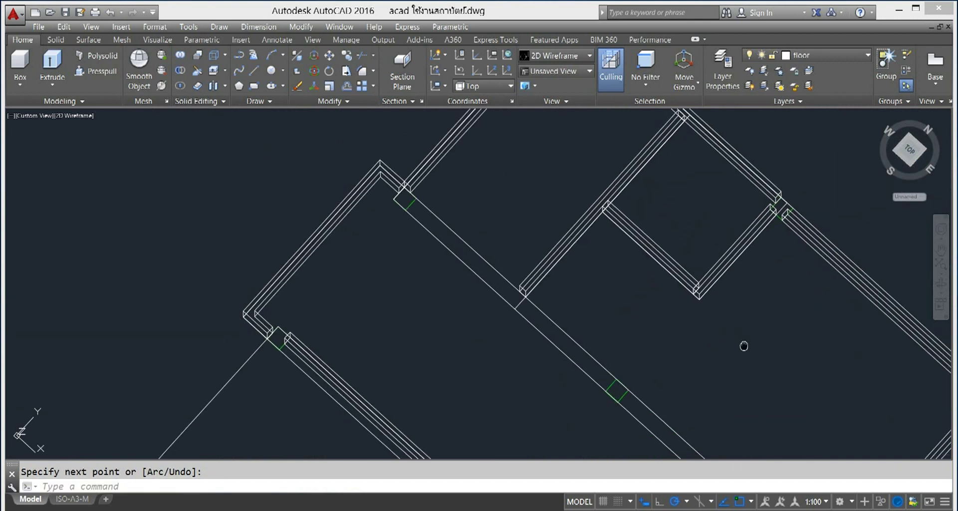
pyautogui.moveTo(740, 344); pyautogui.dragTo(832, 337, button='middle')
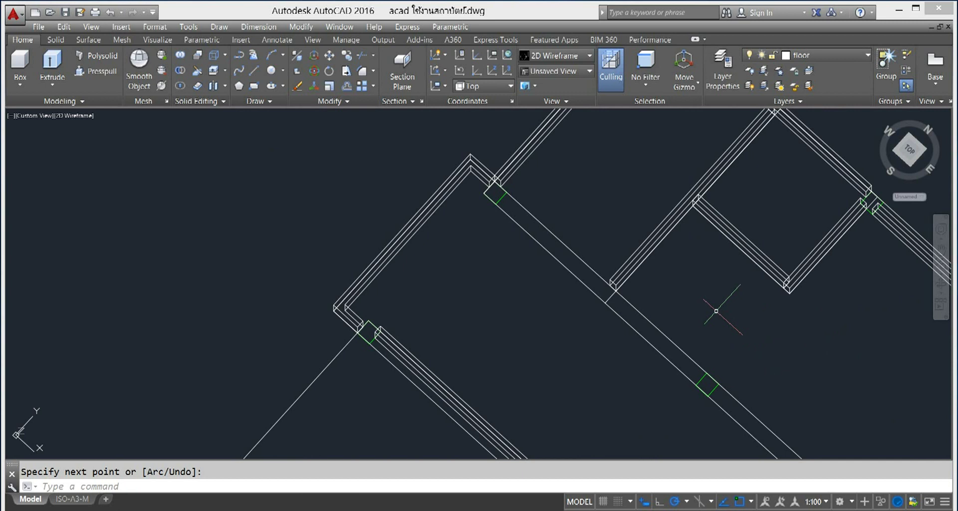
pyautogui.click(185, 53)
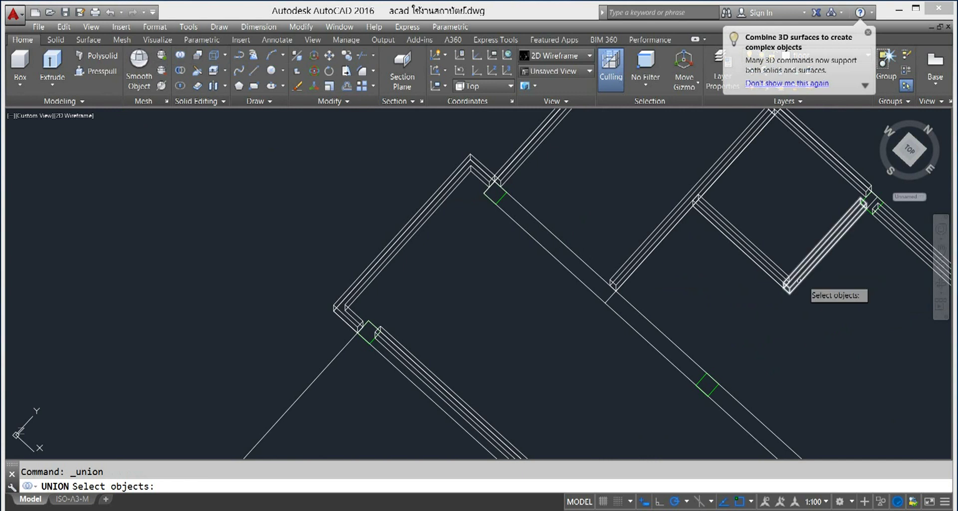
# - Window-select the three walls around the small room and union them into one solid
pyautogui.click(826, 270)
pyautogui.click(741, 268)
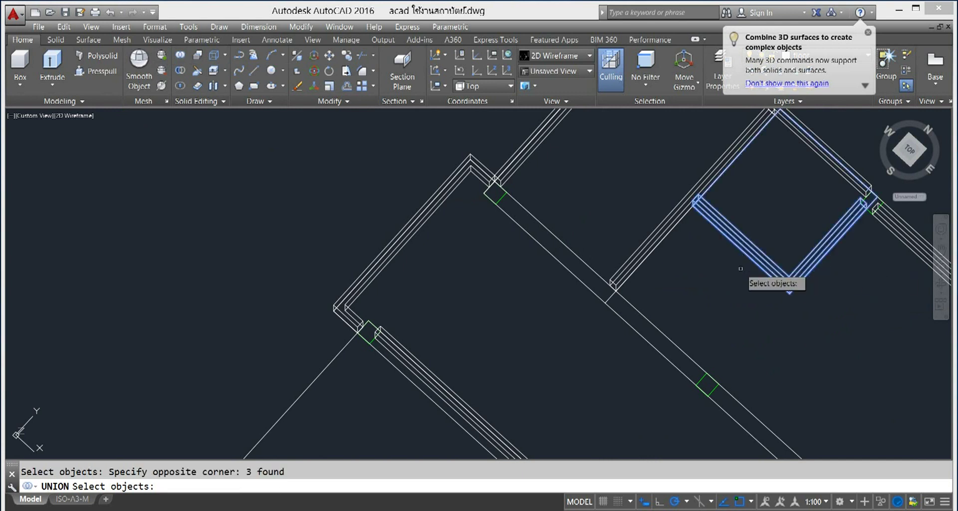
pyautogui.press('Return')
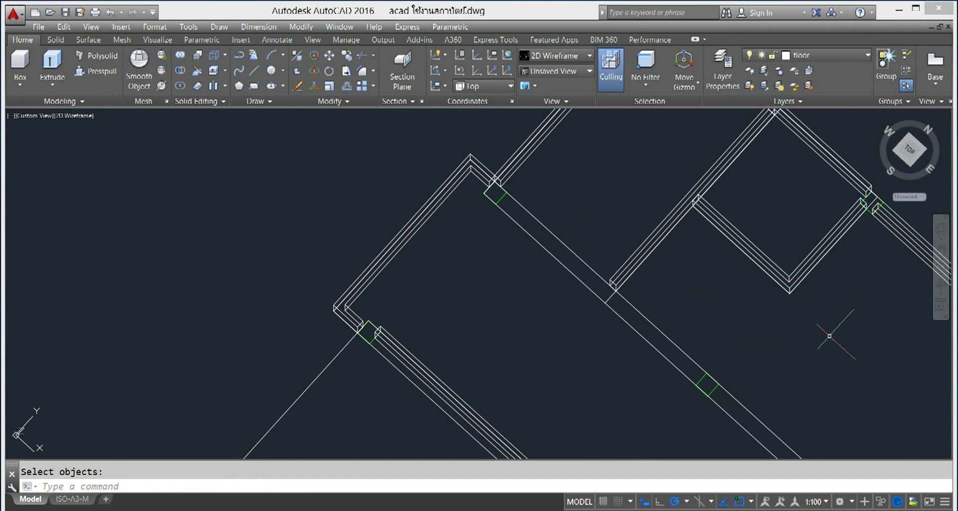
pyautogui.moveTo(533, 333); pyautogui.dragTo(589, 313, button='middle')
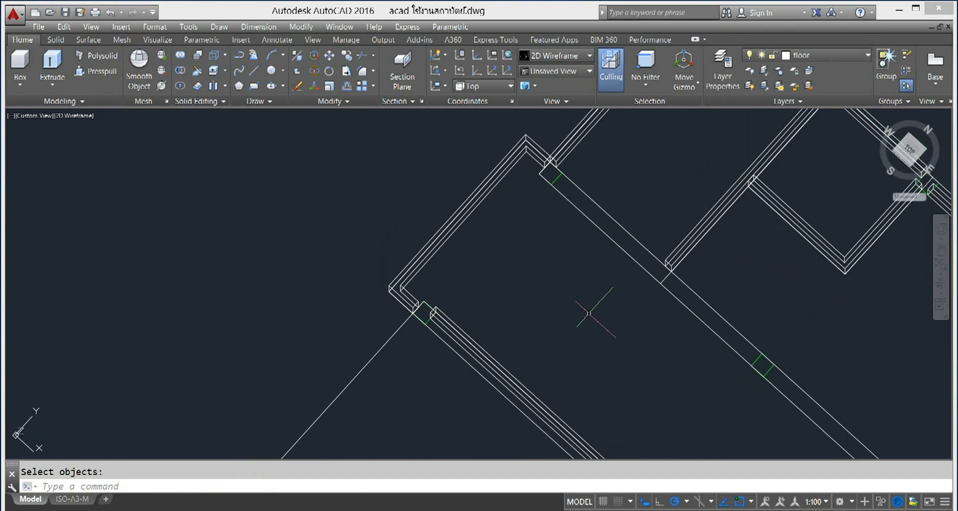
pyautogui.scroll(-2, 588, 313)
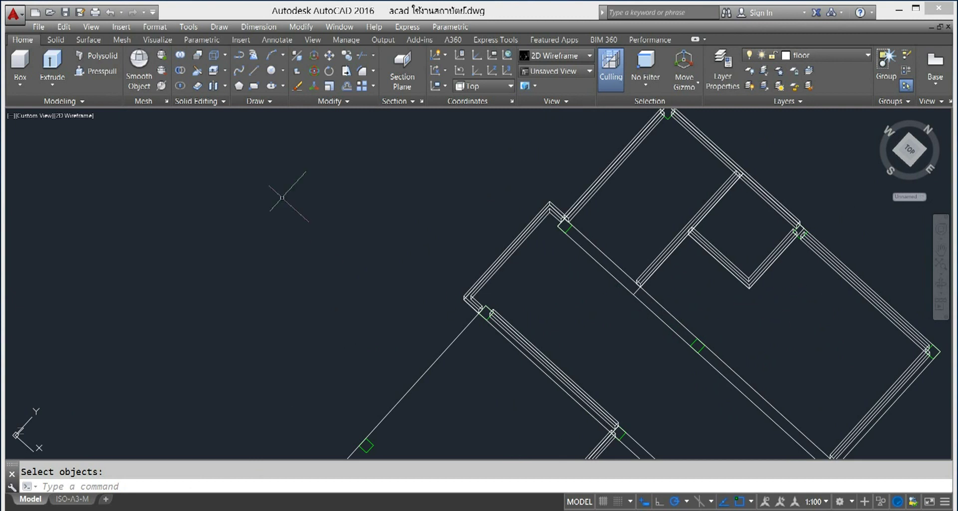
# - Draw a short polysolid wall segment from the corner, extending an existing wall
pyautogui.click(100, 56)
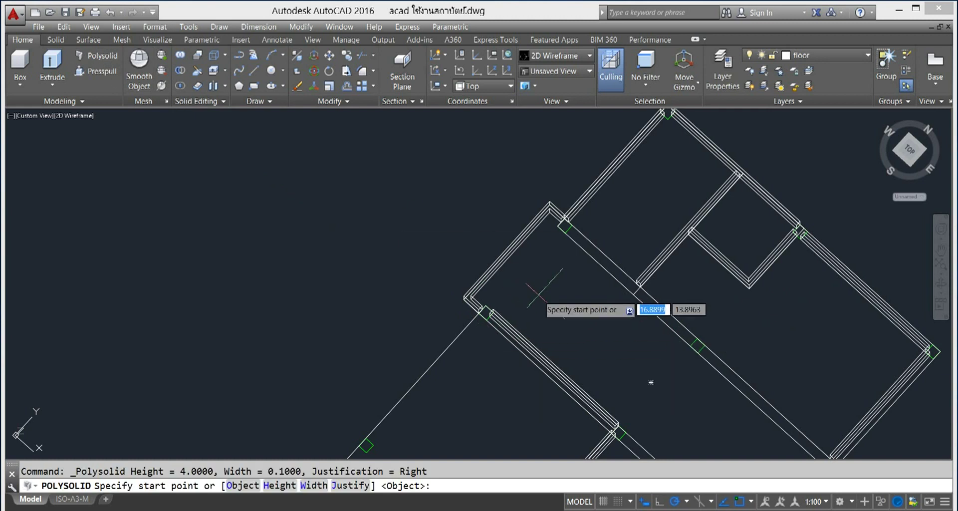
pyautogui.scroll(2, 536, 292)
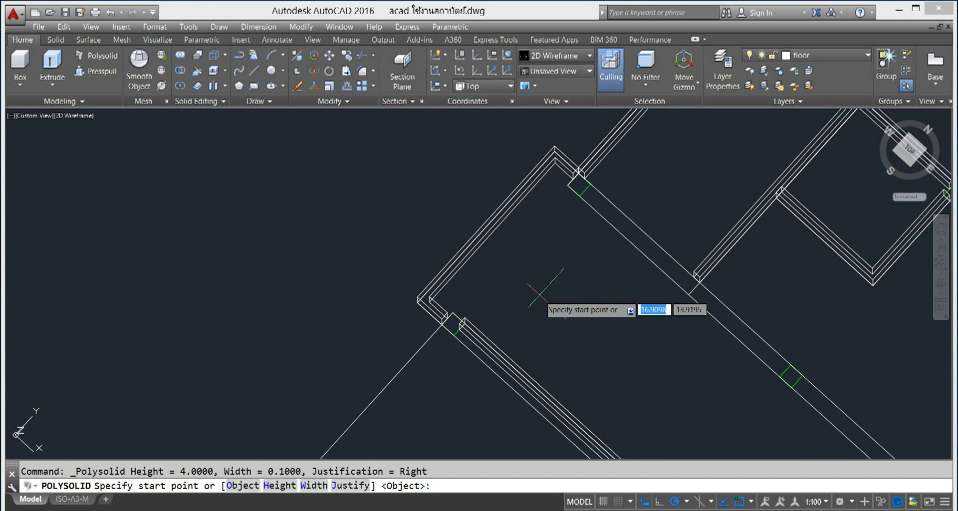
pyautogui.scroll(1, 539, 294)
pyautogui.scroll(1, 554, 295)
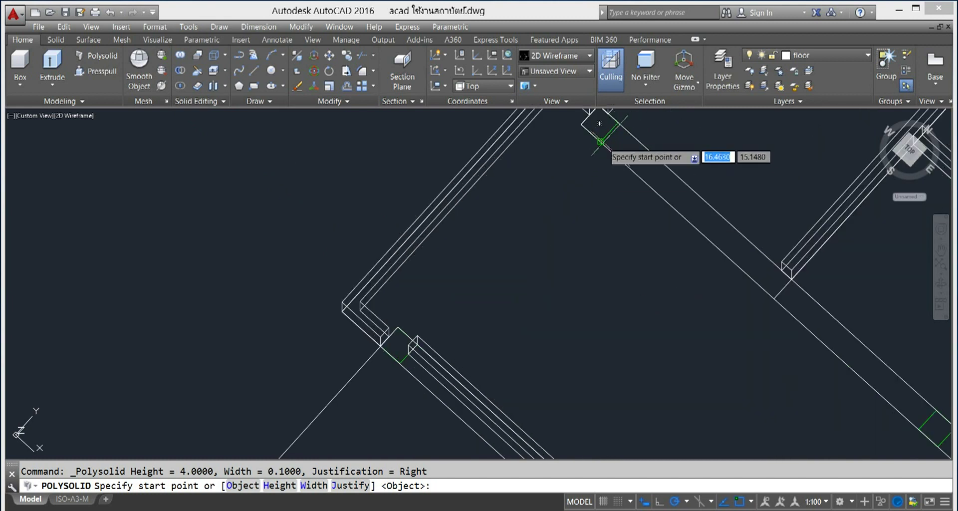
pyautogui.click(601, 141)
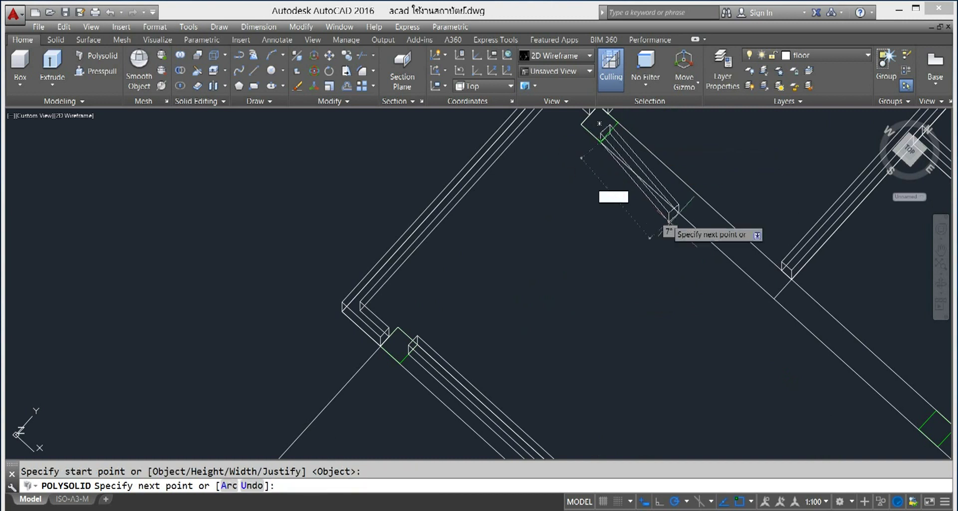
pyautogui.scroll(2, 798, 325)
pyautogui.scroll(2, 749, 269)
pyautogui.scroll(1, 723, 266)
pyautogui.scroll(-1, 721, 271)
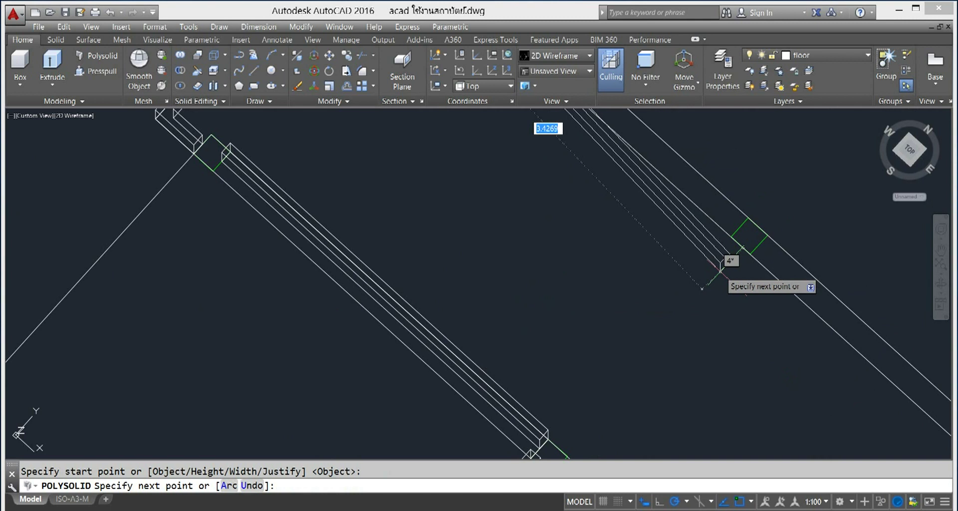
pyautogui.scroll(2, 721, 271)
pyautogui.scroll(1, 733, 252)
pyautogui.scroll(1, 747, 222)
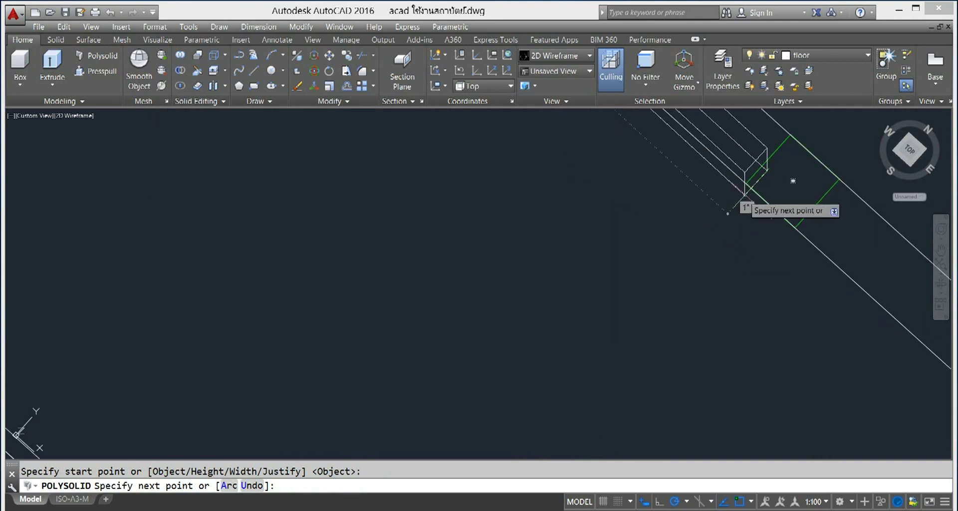
pyautogui.click(792, 180)
pyautogui.rightClick(705, 256)
pyautogui.click(723, 265)
# - Zoom and pan to show the whole room of walls
pyautogui.scroll(-3, 684, 317)
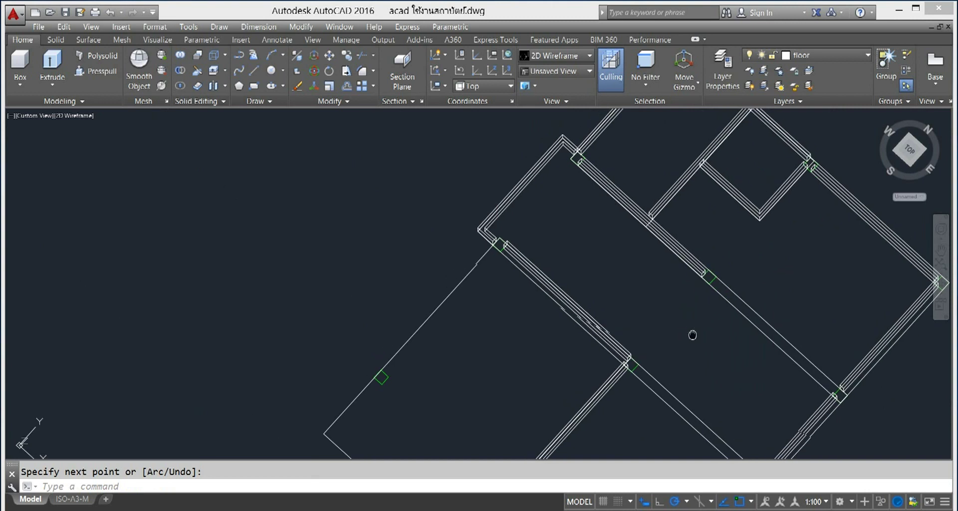
pyautogui.moveTo(690, 333); pyautogui.dragTo(564, 375, button='middle')
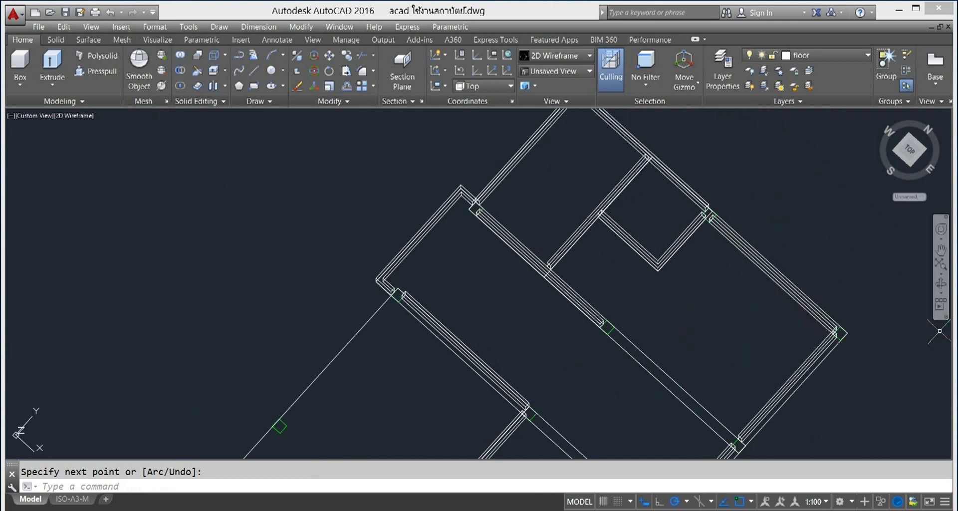
pyautogui.click(65, 115)
# - Switch to Conceptual shading and orbit the model into an isometric 3D view
pyautogui.click(88, 155)
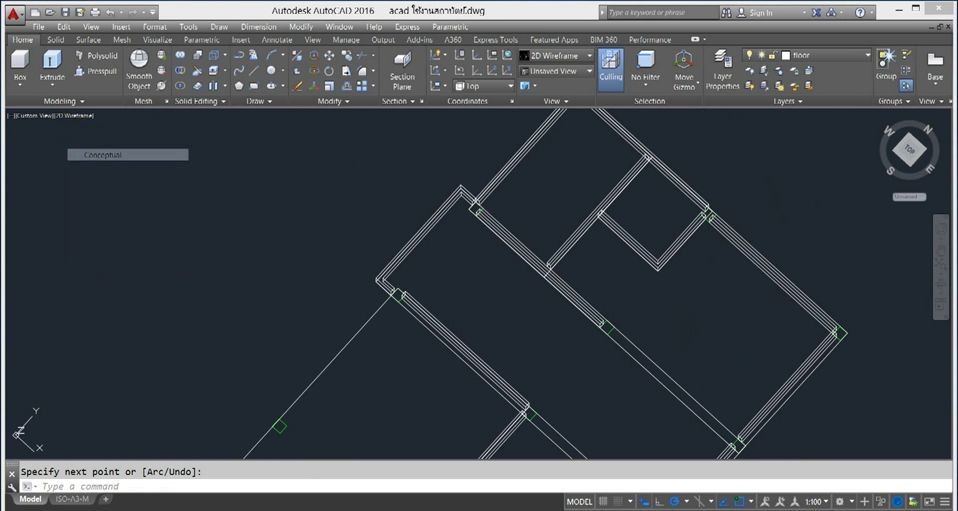
pyautogui.scroll(-2, 679, 314)
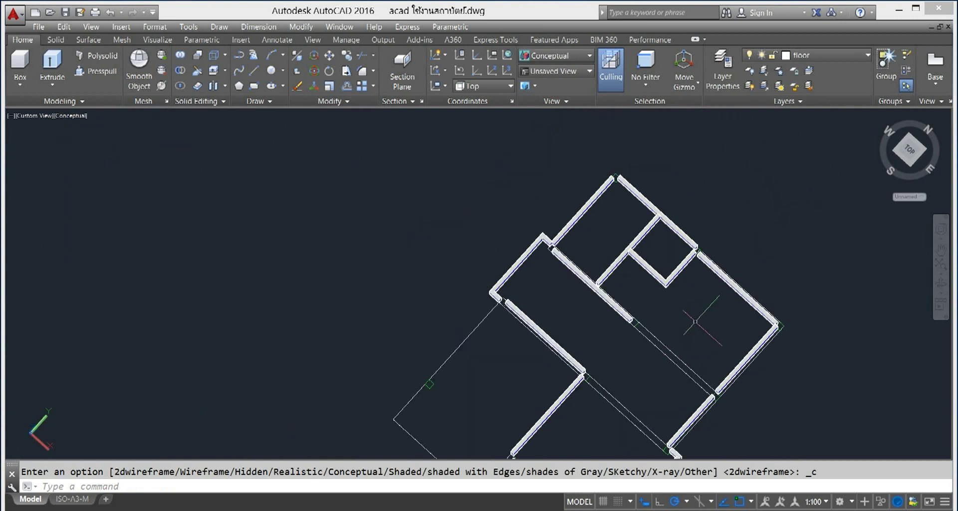
pyautogui.scroll(-2, 684, 321)
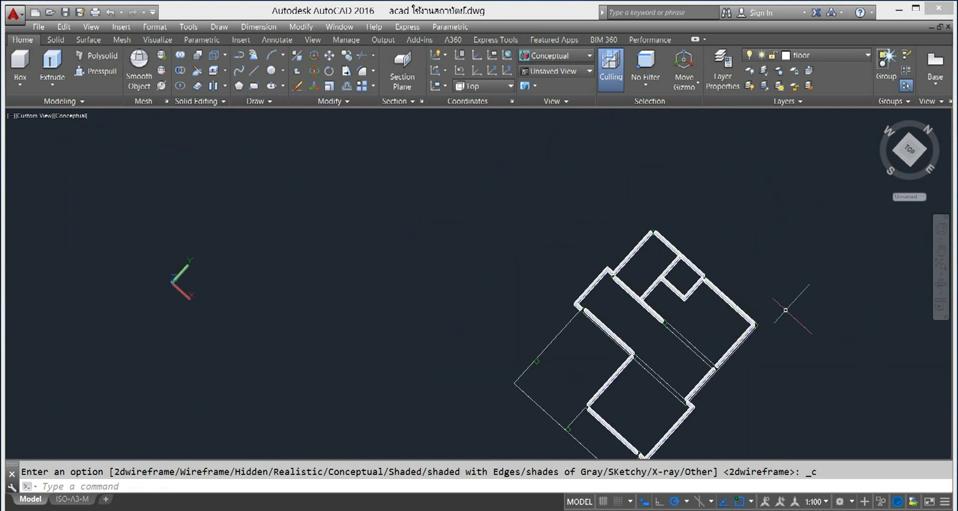
pyautogui.click(940, 283)
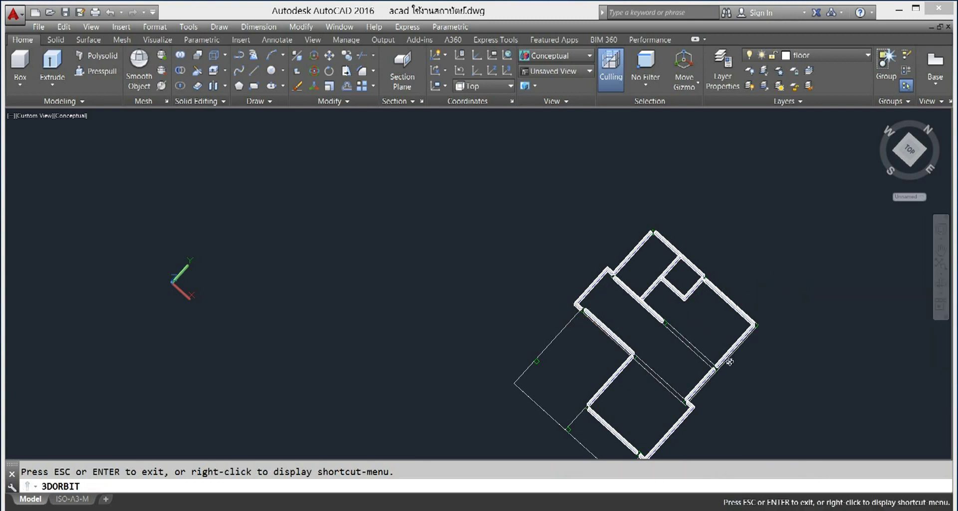
pyautogui.moveTo(666, 355)
pyautogui.mouseDown()
pyautogui.moveTo(647, 318)
pyautogui.moveTo(647, 327)
pyautogui.moveTo(692, 340)
pyautogui.moveTo(697, 323)
pyautogui.moveTo(665, 364)
pyautogui.moveTo(616, 354)
pyautogui.moveTo(639, 259)
pyautogui.moveTo(689, 263)
pyautogui.moveTo(688, 241)
pyautogui.moveTo(690, 315)
pyautogui.mouseUp()
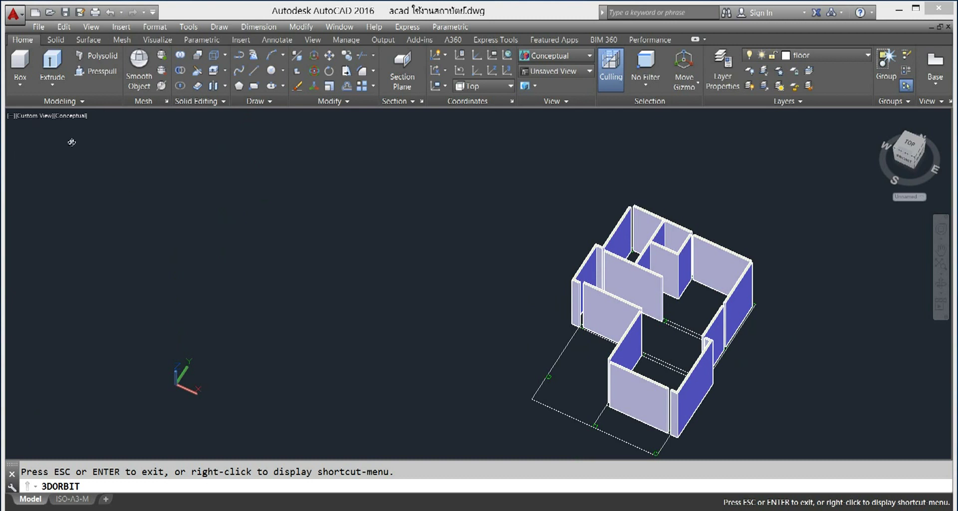
pyautogui.press('Escape')
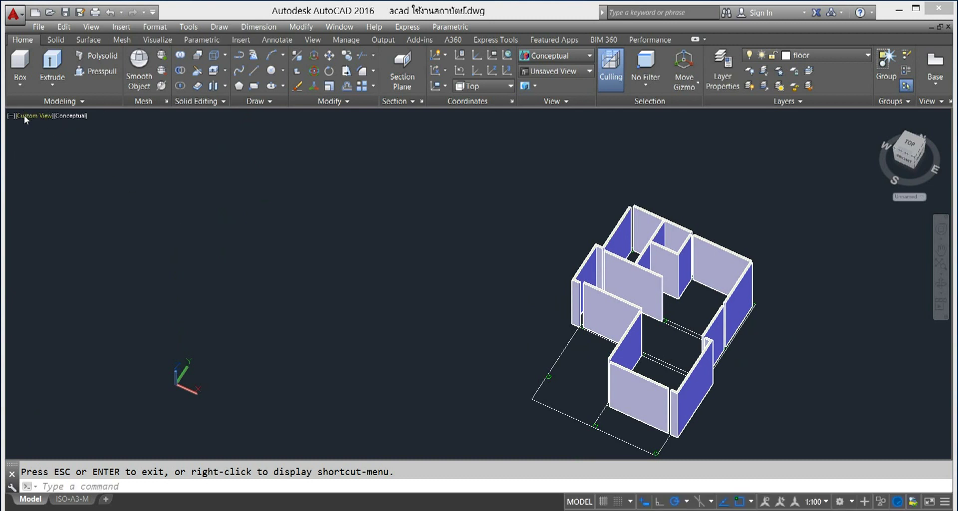
# - In Front view, select all the polysolid walls and move them onto the Wall layer
pyautogui.click(25, 115)
pyautogui.click(57, 191)
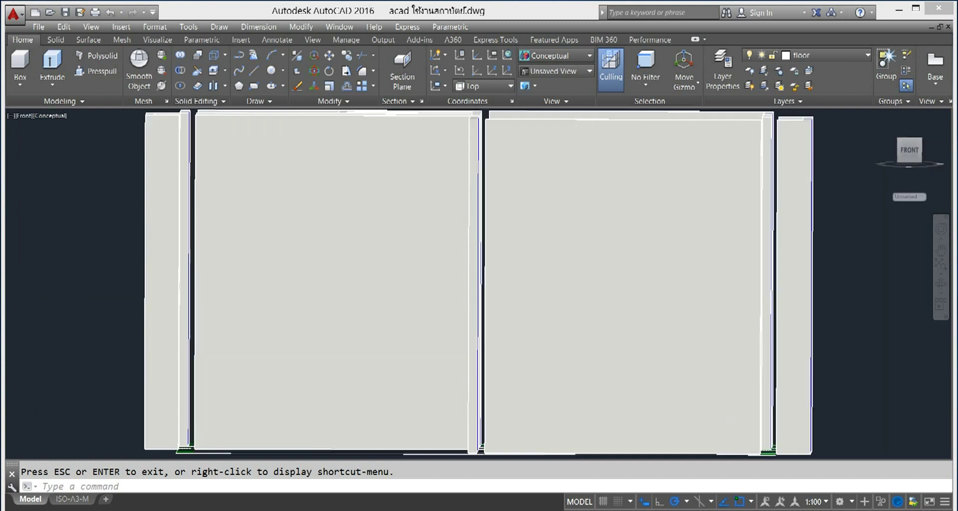
pyautogui.scroll(-4, 668, 317)
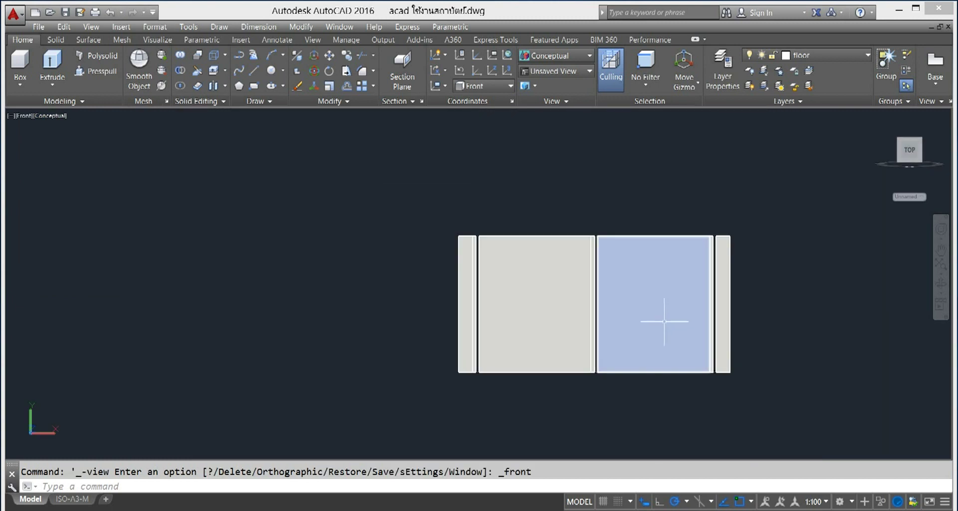
pyautogui.scroll(-2, 666, 319)
pyautogui.click(765, 248)
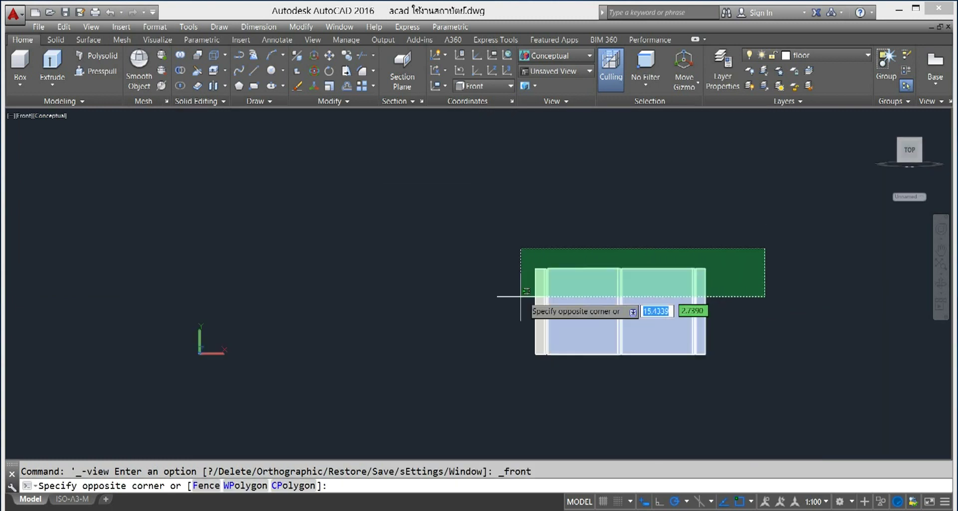
pyautogui.click(477, 299)
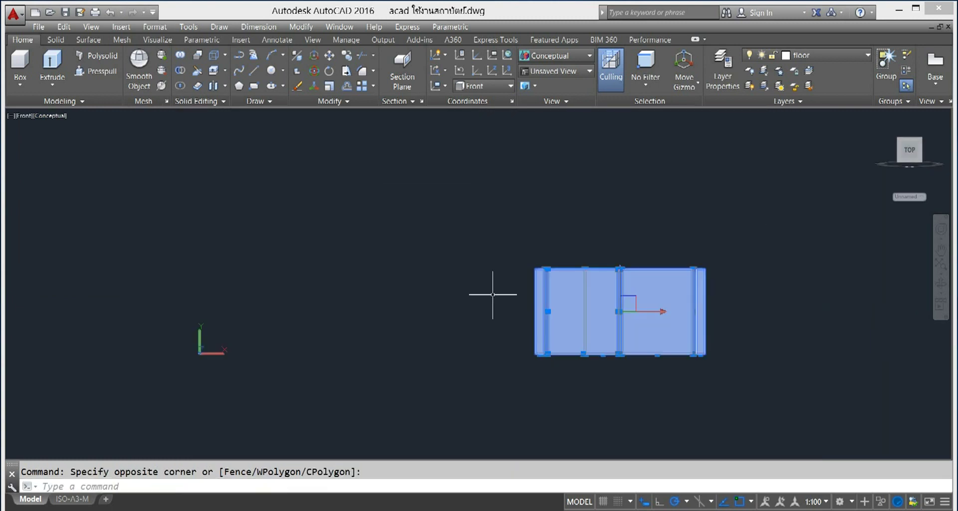
pyautogui.click(868, 55)
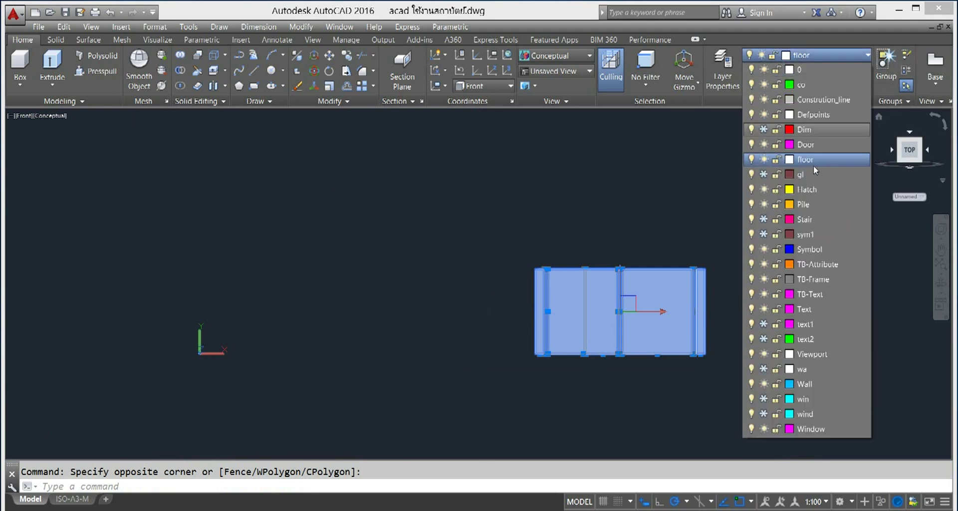
pyautogui.click(807, 388)
pyautogui.press('Escape')
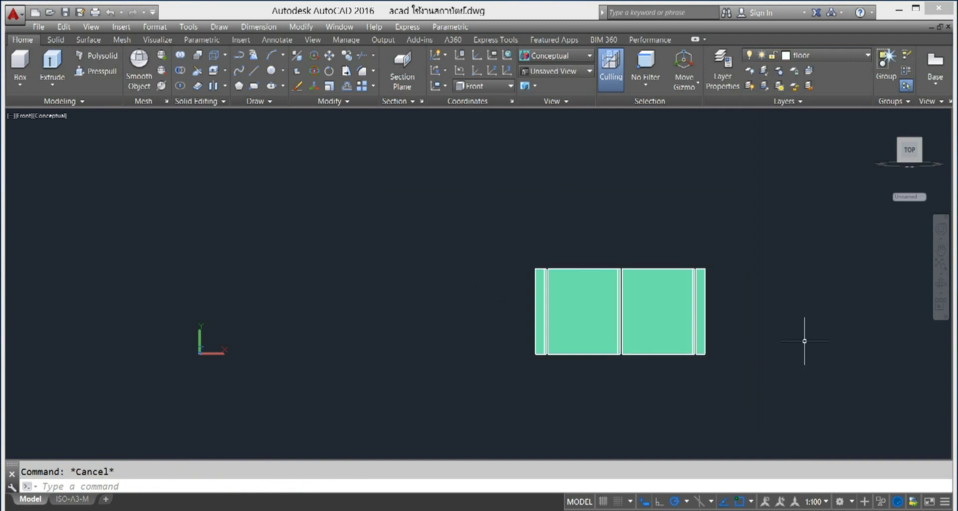
# - Set the view to SE Isometric
pyautogui.scroll(-2, 804, 339)
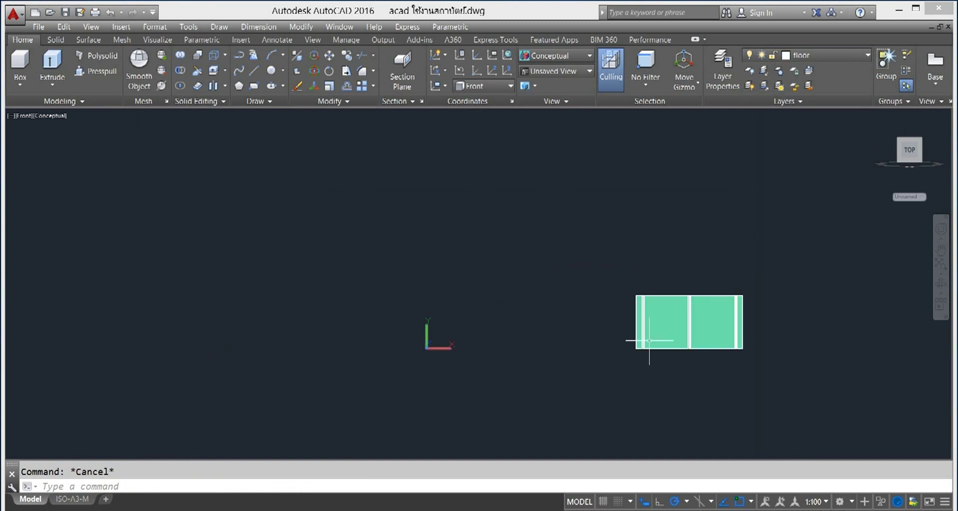
pyautogui.click(25, 114)
pyautogui.click(69, 227)
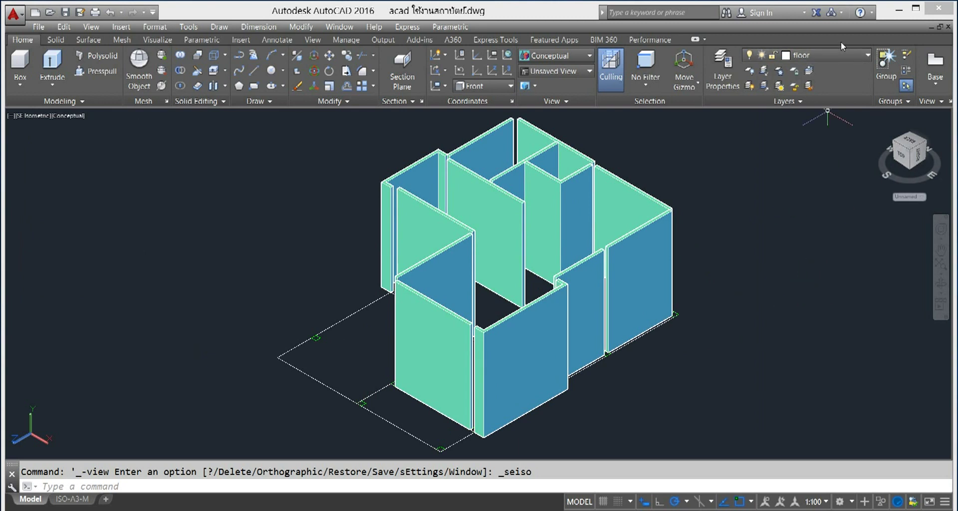
# - Freeze the Wall layer to hide the walls
pyautogui.click(863, 59)
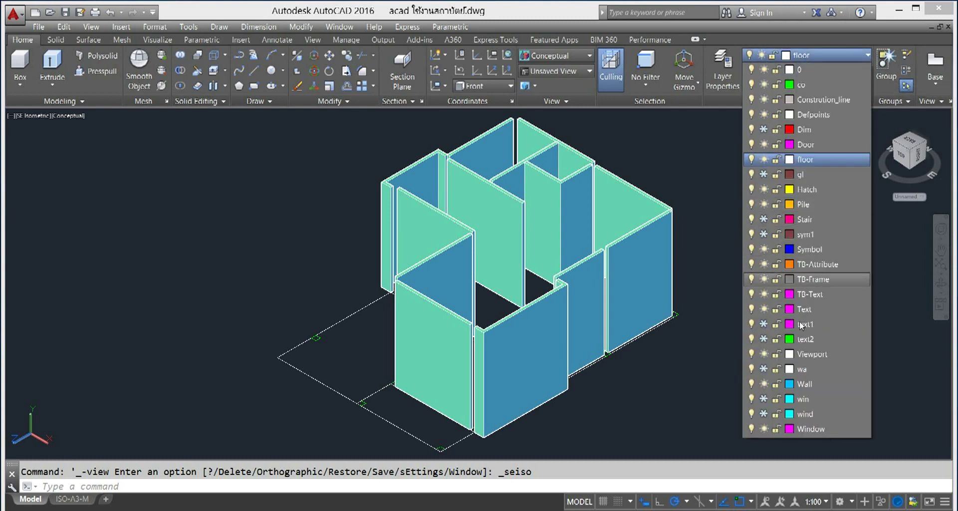
pyautogui.click(763, 385)
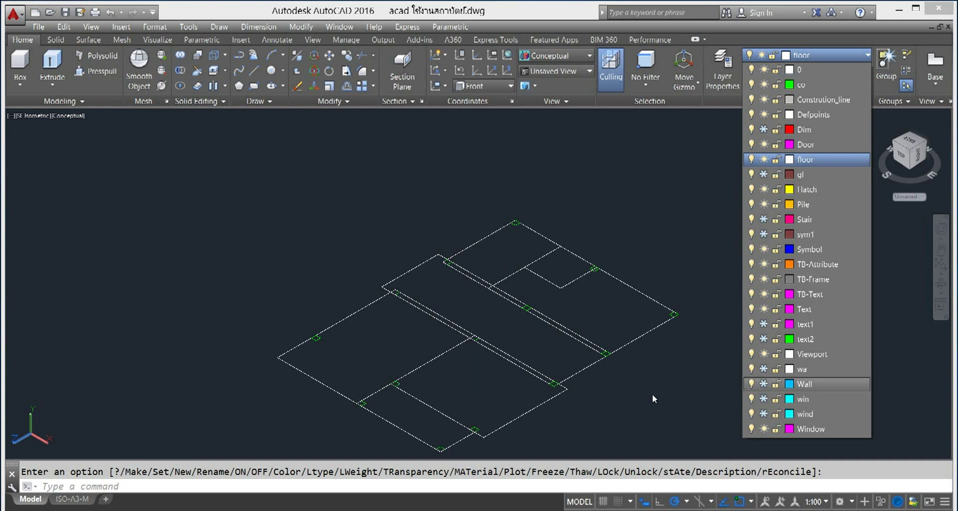
pyautogui.click(635, 411)
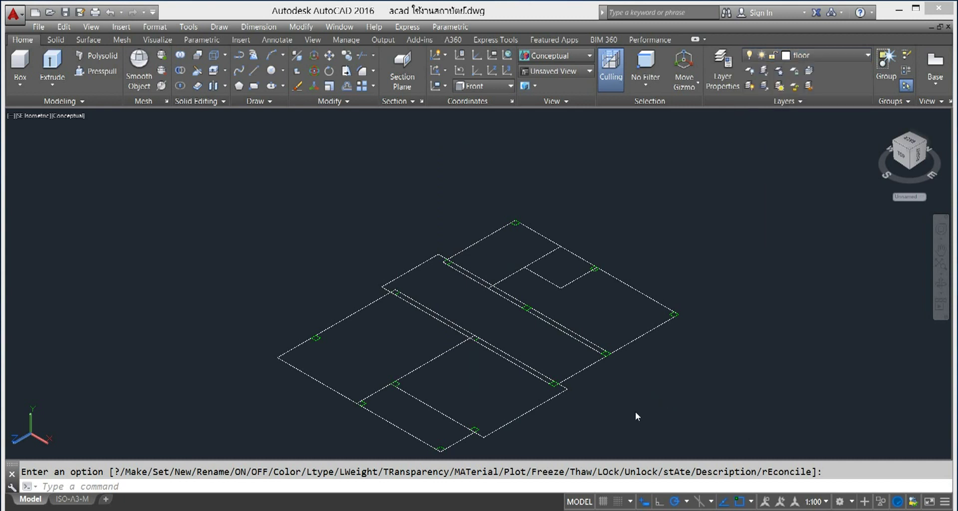
# - Make Pile the current layer and cancel a stray selection window
pyautogui.click(859, 57)
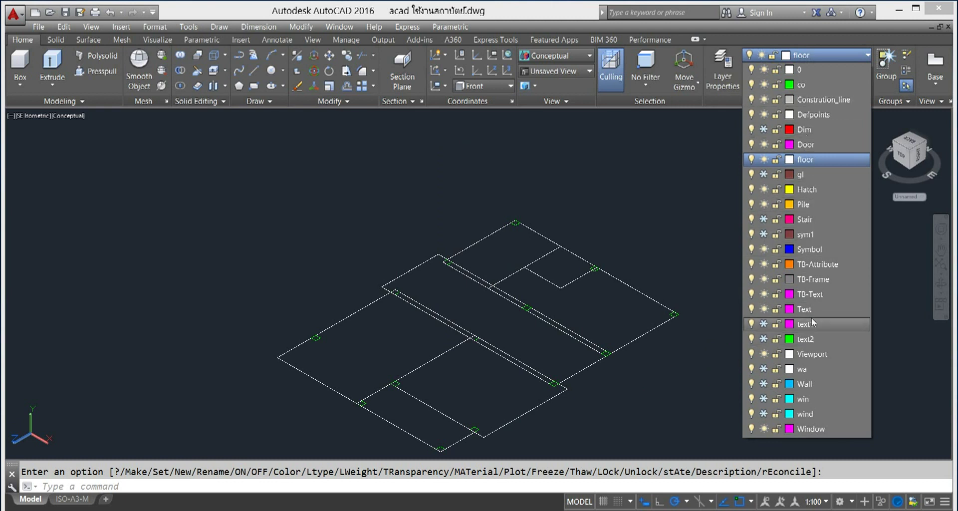
pyautogui.click(799, 205)
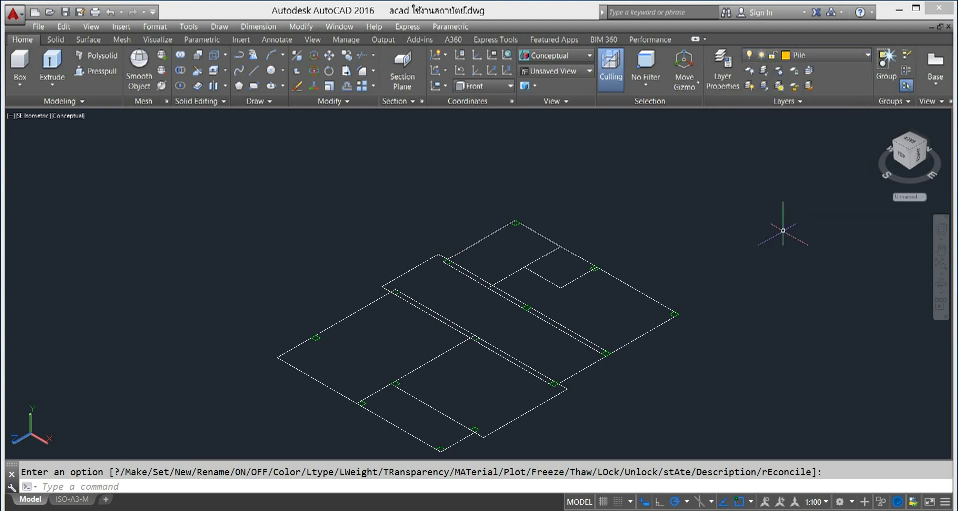
pyautogui.click(783, 230)
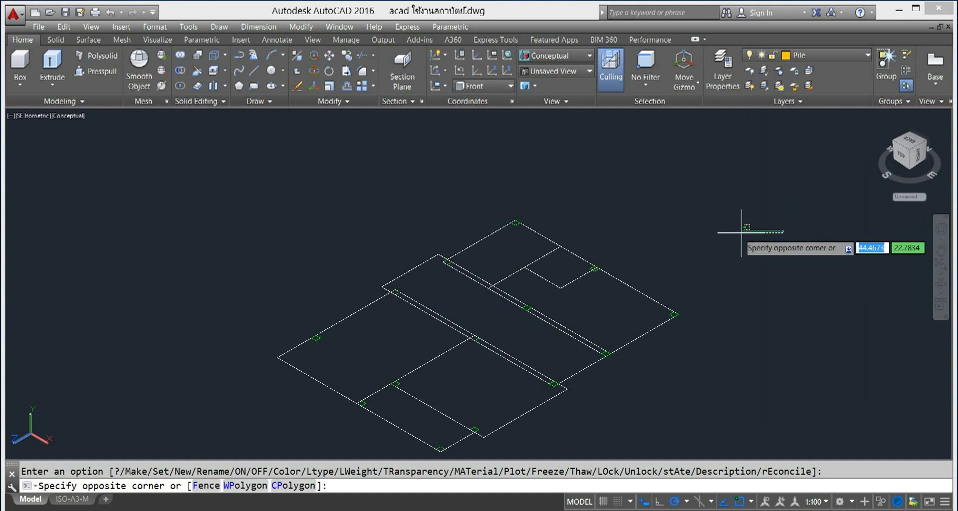
pyautogui.press('Escape')
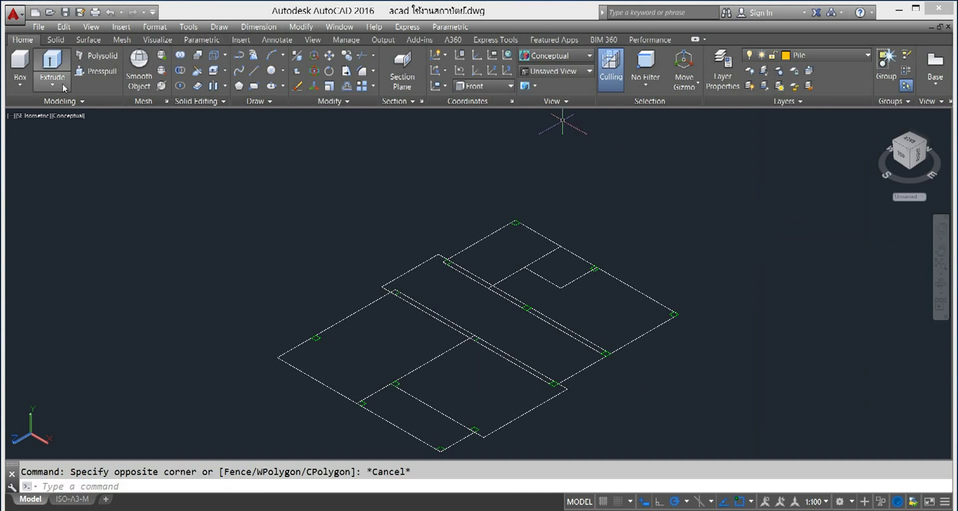
# - Start Extrude and select pile square outlines, including the lower-left one
pyautogui.click(53, 85)
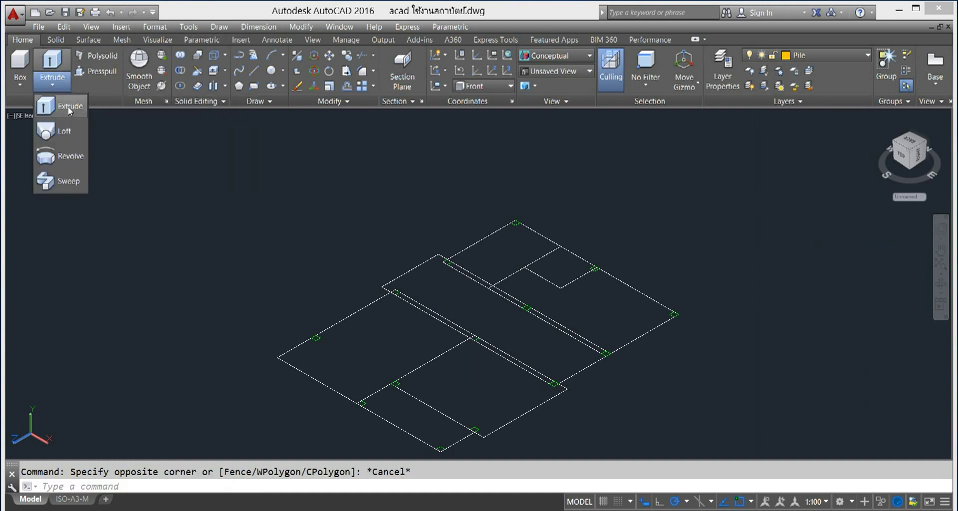
pyautogui.click(68, 106)
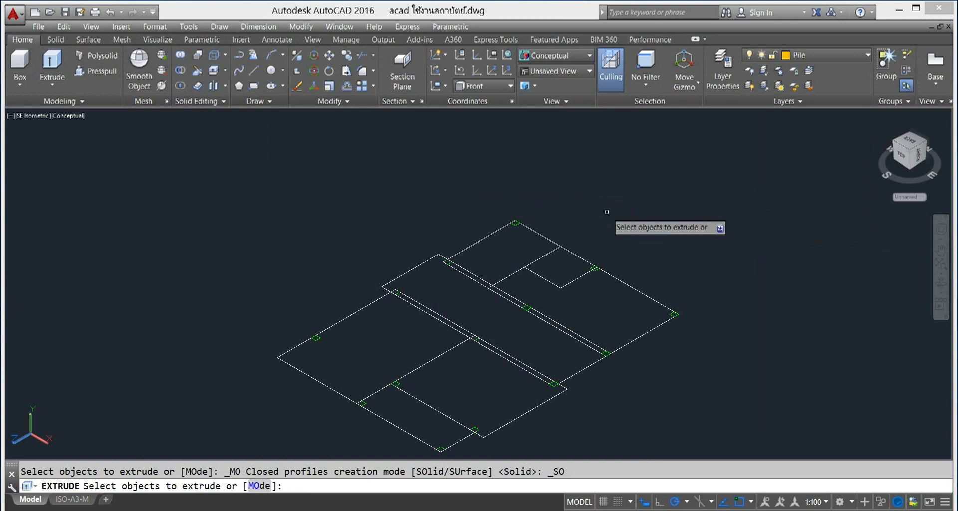
pyautogui.scroll(2, 607, 212)
pyautogui.scroll(-2, 607, 211)
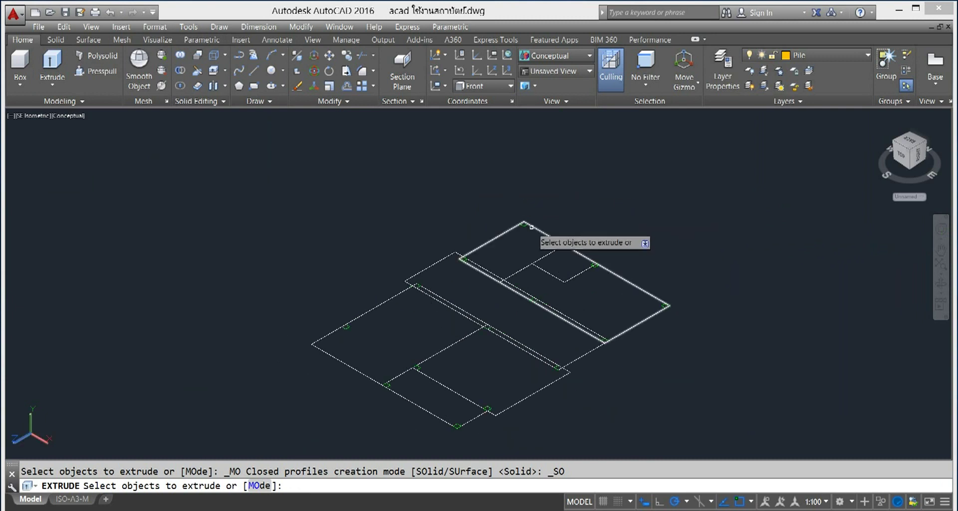
pyautogui.scroll(2, 522, 225)
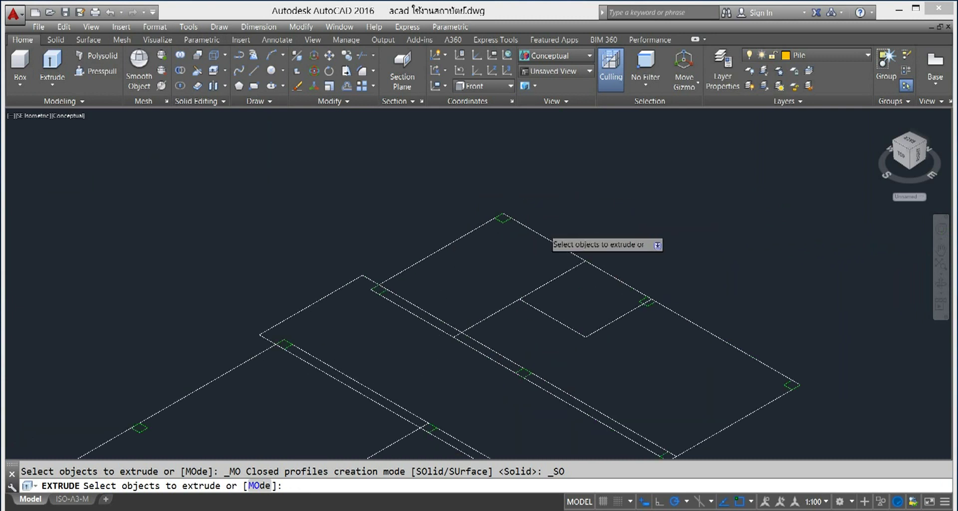
pyautogui.click(502, 218)
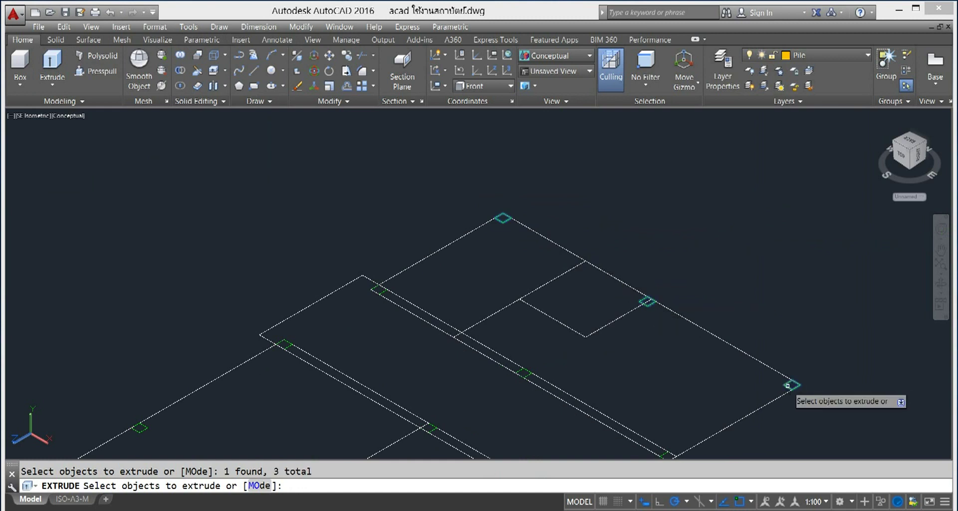
pyautogui.click(524, 373)
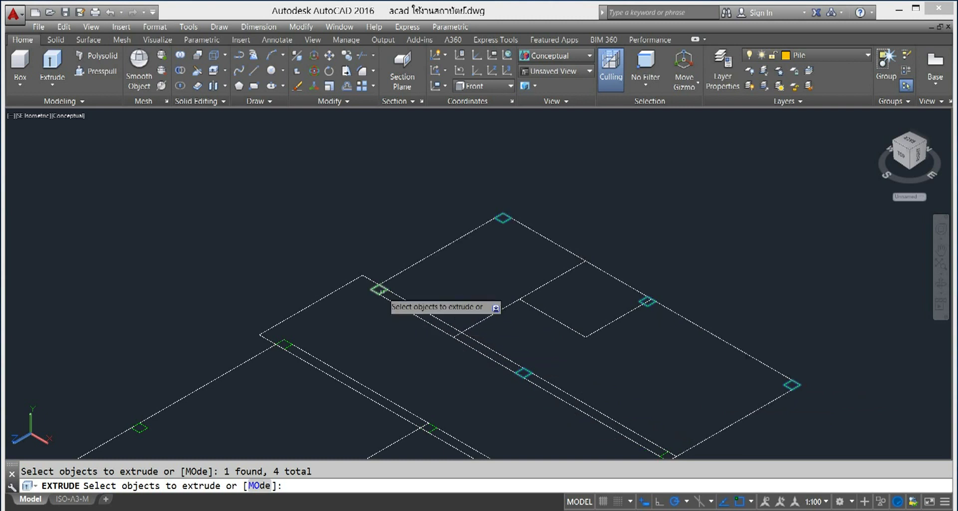
pyautogui.moveTo(594, 372); pyautogui.dragTo(641, 251, button='middle')
pyautogui.scroll(2, 666, 295)
pyautogui.click(654, 313)
pyautogui.click(520, 391)
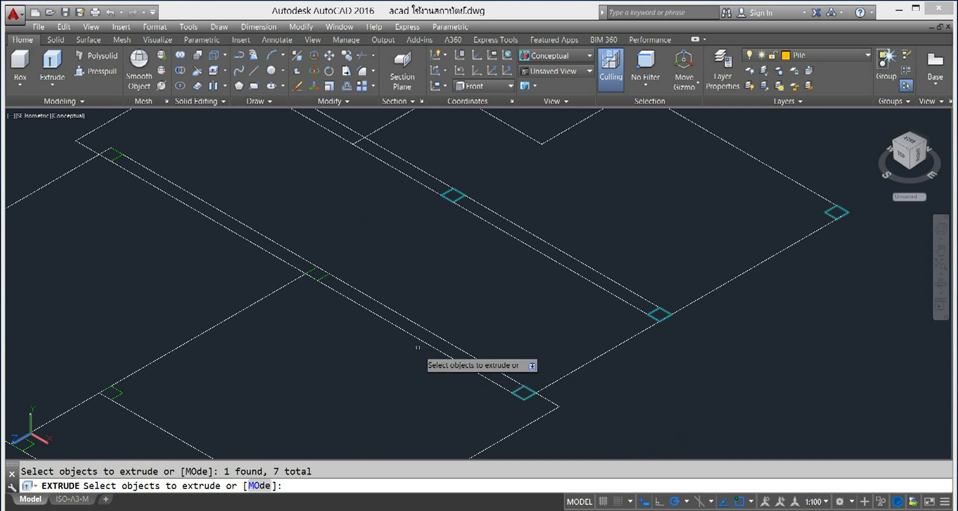
pyautogui.click(316, 274)
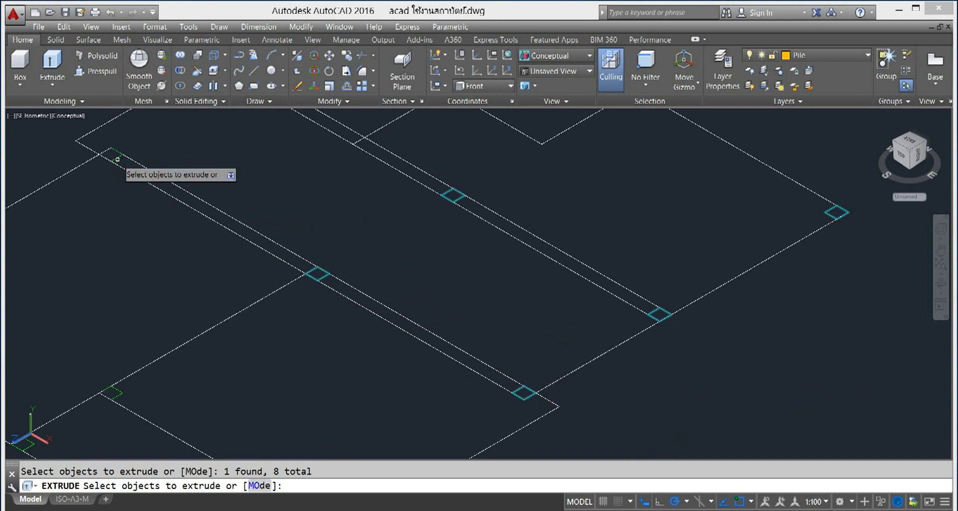
pyautogui.click(121, 392)
# - Add the remaining pile squares, including the bottom corner, bringing the set to 13, and end selection
pyautogui.scroll(-3, 121, 392)
pyautogui.scroll(-2, 252, 392)
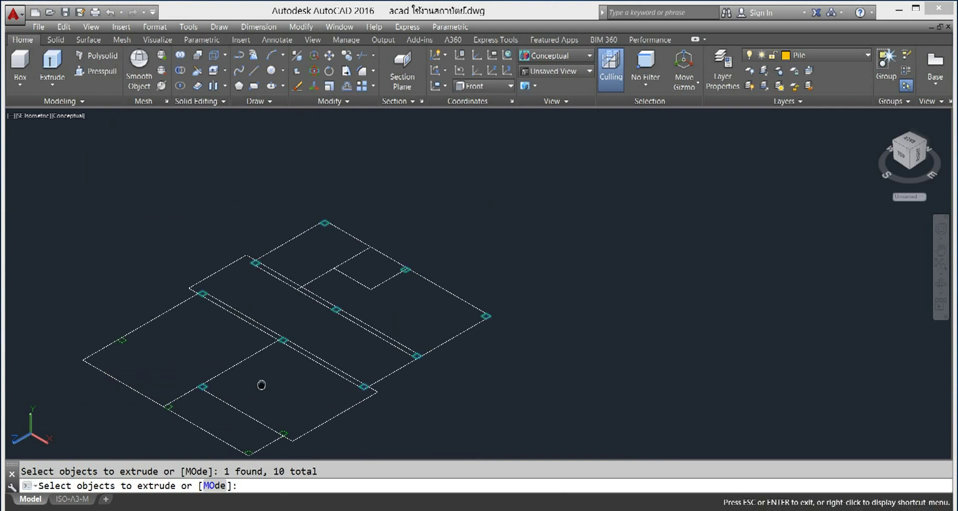
pyautogui.moveTo(236, 356); pyautogui.dragTo(471, 314, button='middle')
pyautogui.scroll(1, 471, 314)
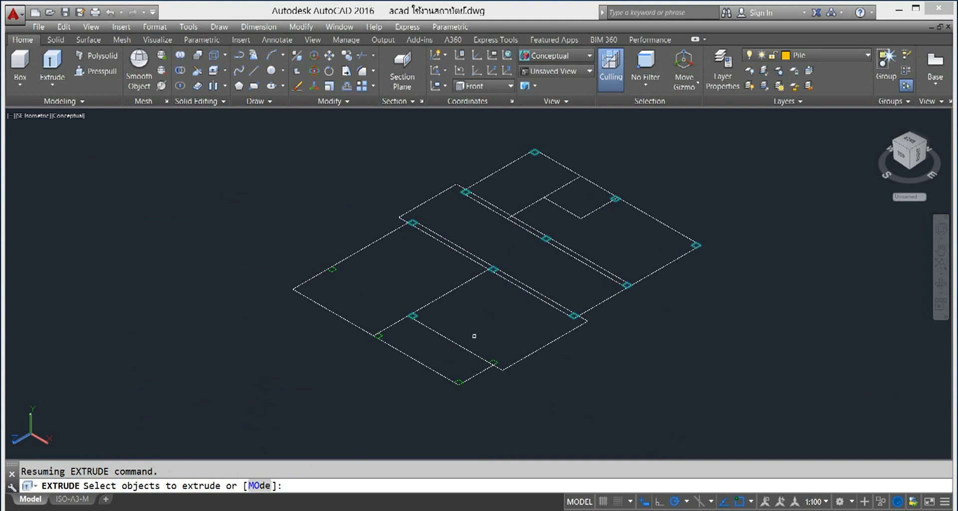
pyautogui.click(492, 362)
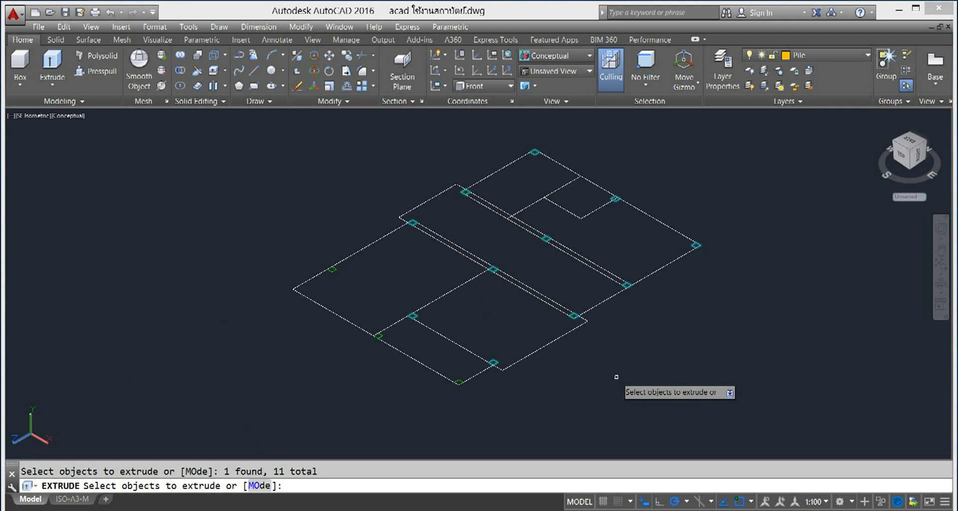
pyautogui.scroll(3, 499, 372)
pyautogui.scroll(-1, 359, 360)
pyautogui.scroll(1, 334, 326)
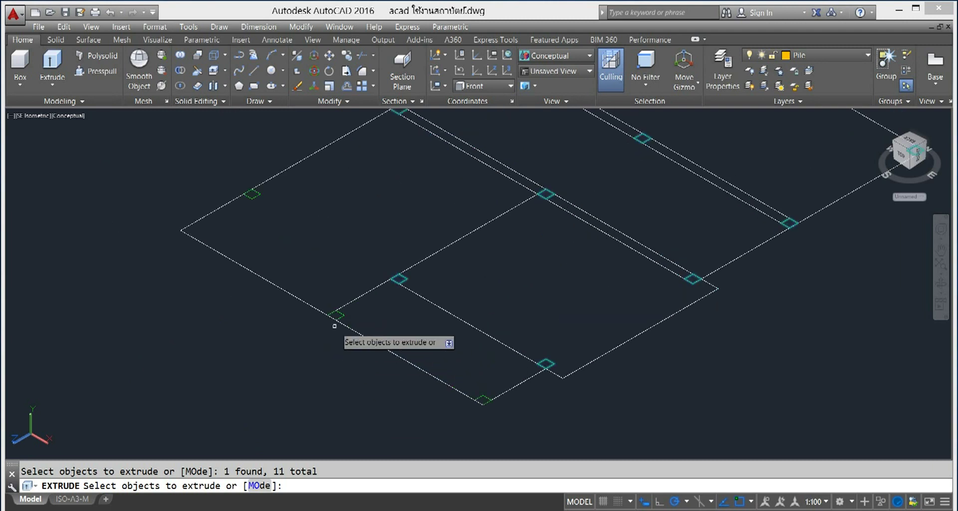
pyautogui.click(334, 326)
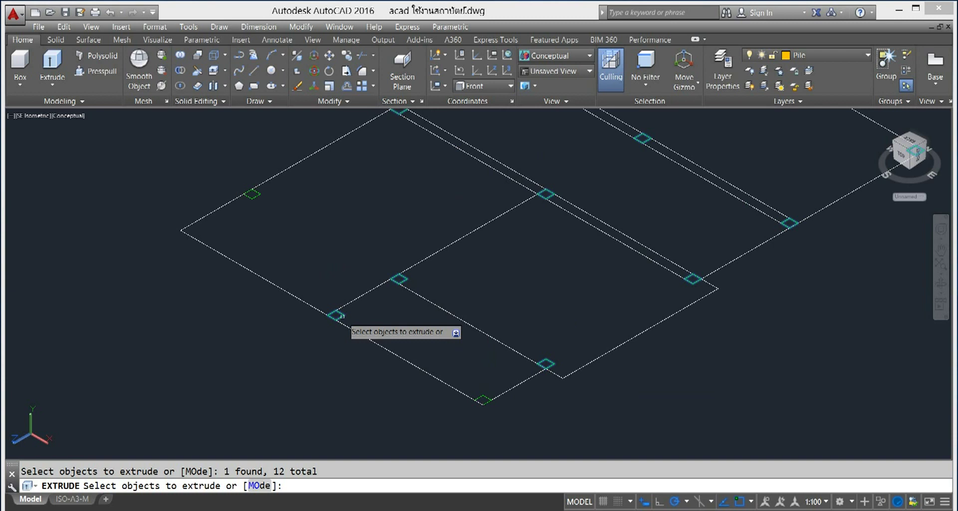
pyautogui.click(479, 399)
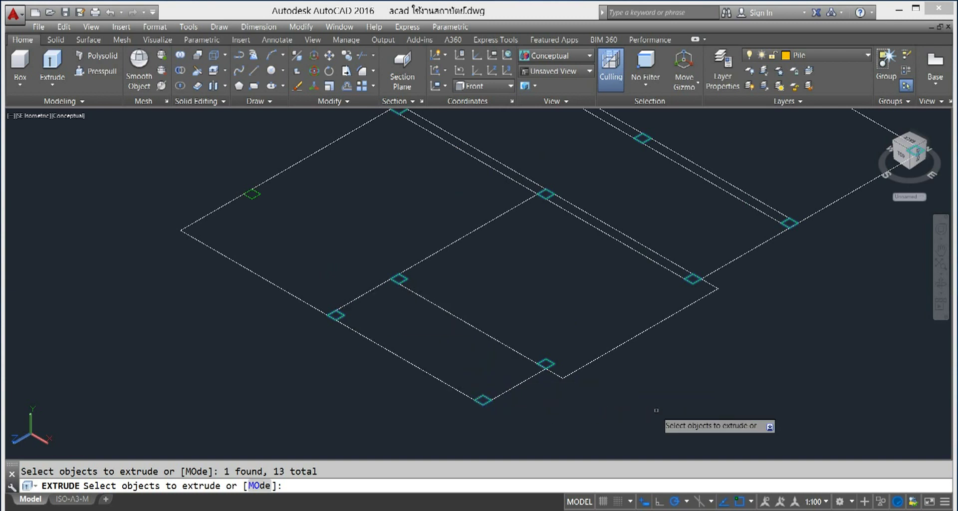
pyautogui.scroll(-2, 656, 410)
pyautogui.rightClick(724, 399)
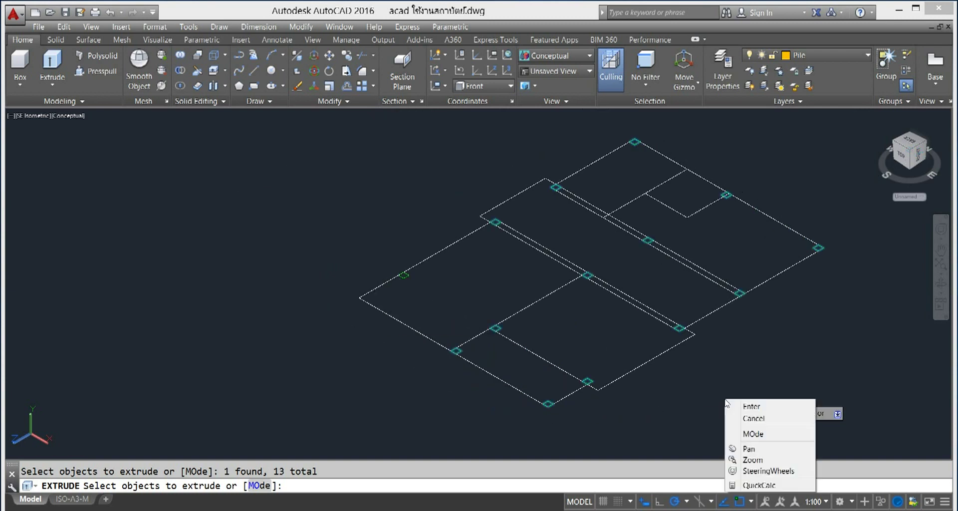
pyautogui.click(758, 408)
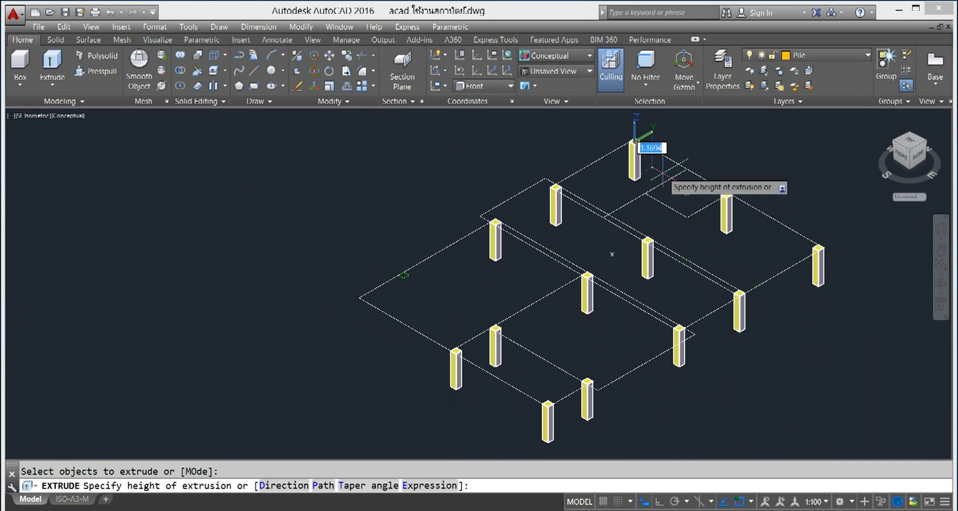
# - Extrude the 13 pile outlines to a height of 4 units
pyautogui.scroll(-4, 658, 150)
pyautogui.moveTo(656, 142); pyautogui.dragTo(606, 341, button='middle')
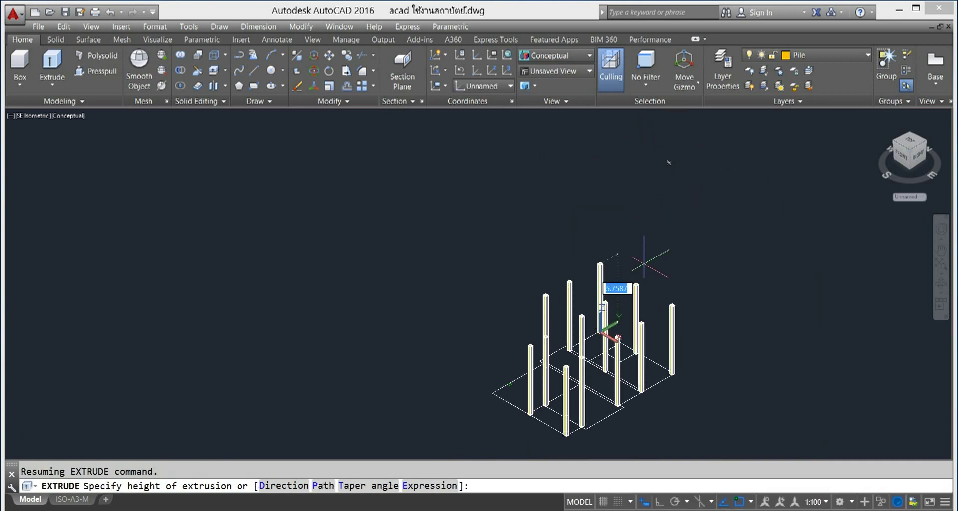
pyautogui.moveTo(642, 272); pyautogui.dragTo(644, 230, button='middle')
pyautogui.write('4')
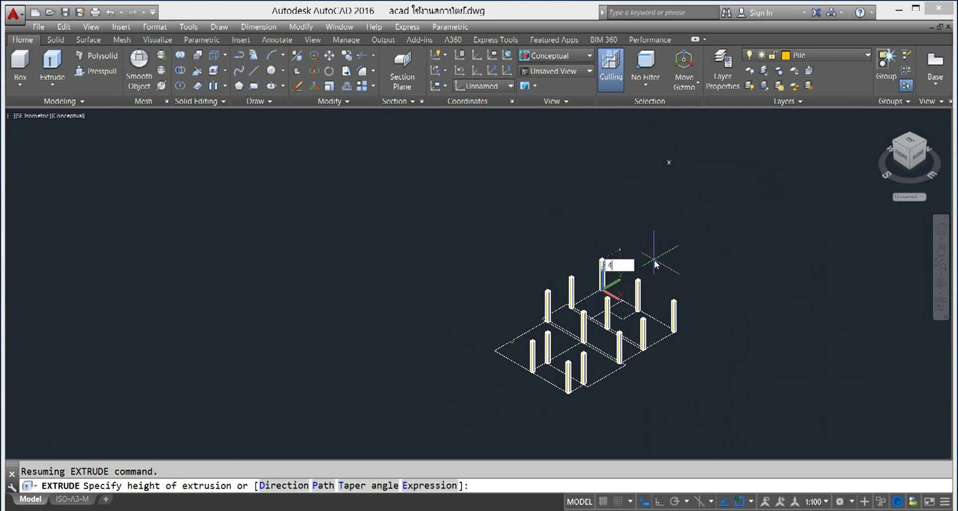
pyautogui.press('Return')
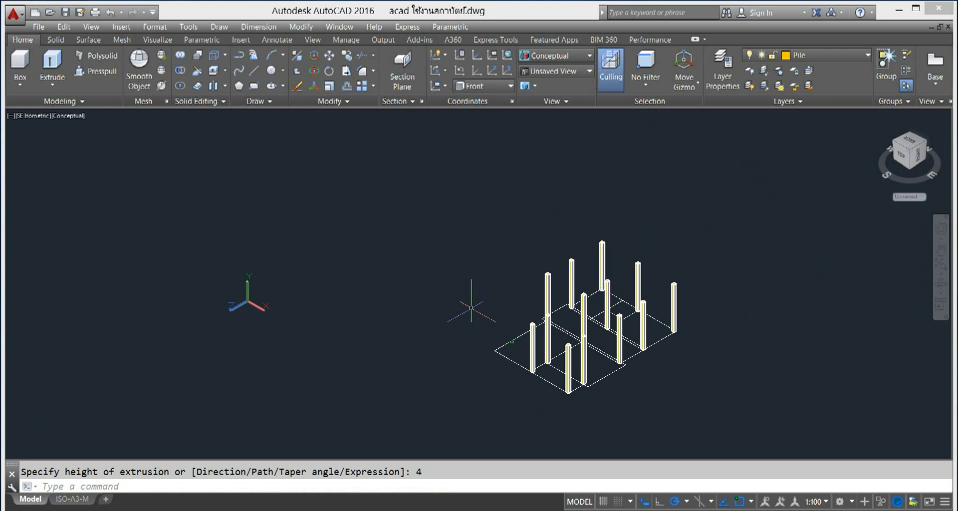
pyautogui.click(869, 56)
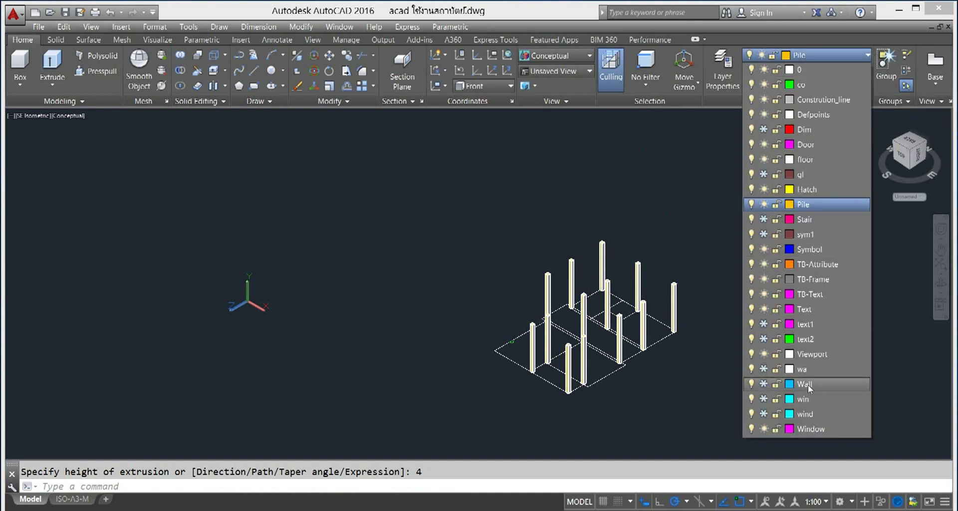
# - Thaw the Wall layer and centre the house model with walls and piles in view
pyautogui.click(763, 384)
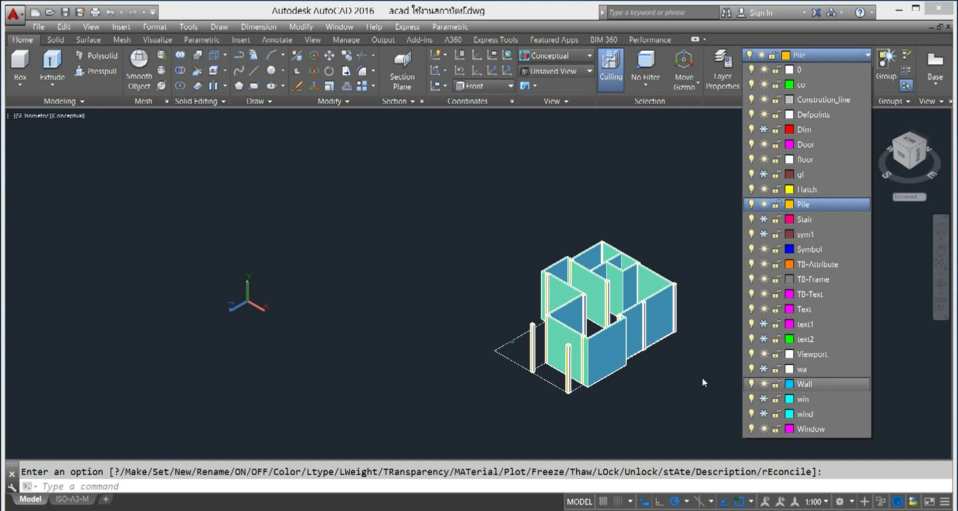
pyautogui.click(702, 382)
pyautogui.scroll(-3, 701, 382)
pyautogui.scroll(5, 702, 383)
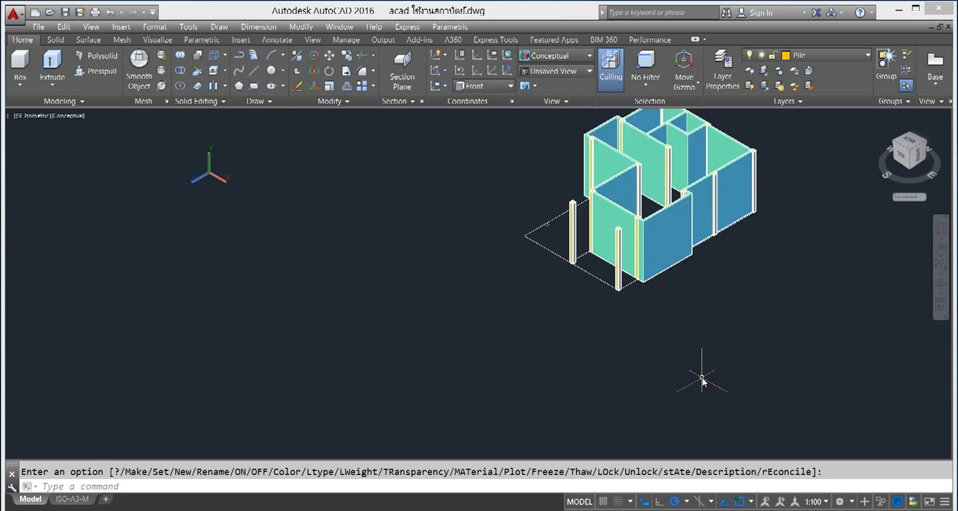
pyautogui.scroll(5, 739, 326)
pyautogui.moveTo(750, 375)
pyautogui.mouseDown(button='middle')
pyautogui.moveTo(805, 379)
pyautogui.moveTo(818, 419)
pyautogui.moveTo(627, 317)
pyautogui.mouseUp(button='middle')
pyautogui.scroll(-3, 818, 419)
pyautogui.scroll(-2, 819, 419)
pyautogui.moveTo(706, 325); pyautogui.dragTo(759, 335, button='middle')
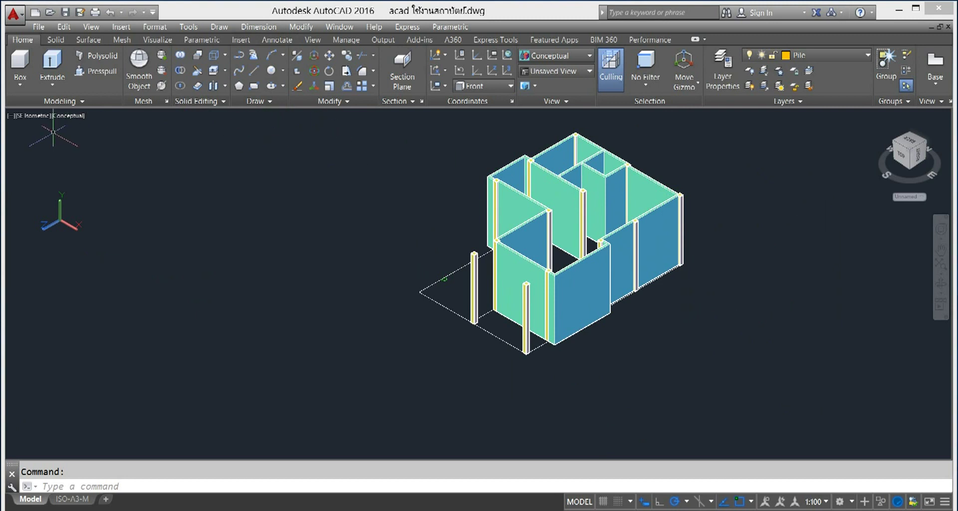
# - Switch to the Top view in 2D Wireframe visual style
pyautogui.click(38, 117)
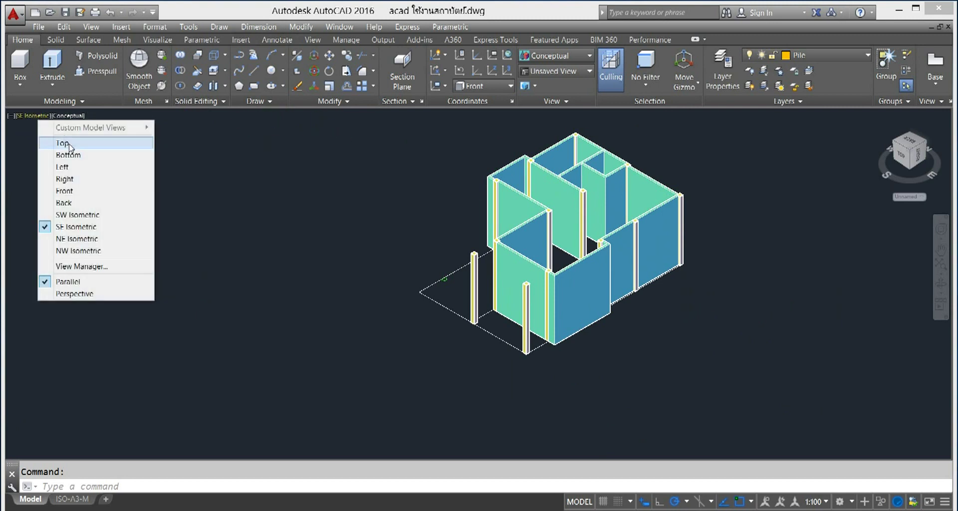
pyautogui.click(57, 142)
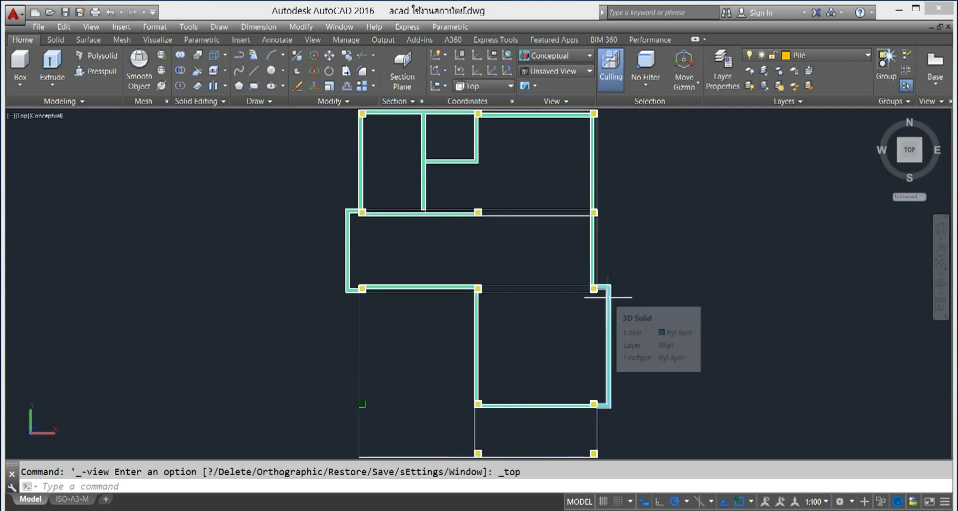
pyautogui.click(55, 116)
pyautogui.click(76, 142)
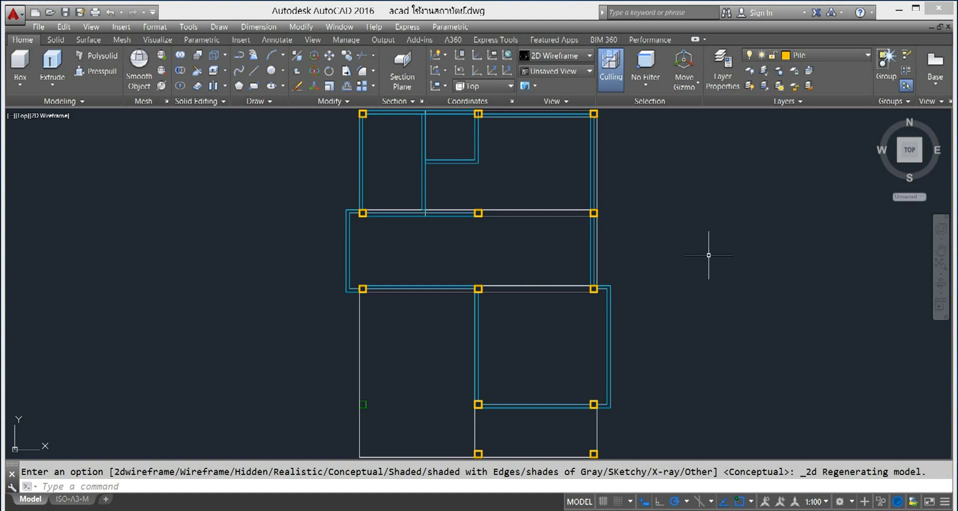
# - Zoom and pan toward the middle beam area of the plan
pyautogui.scroll(2, 476, 230)
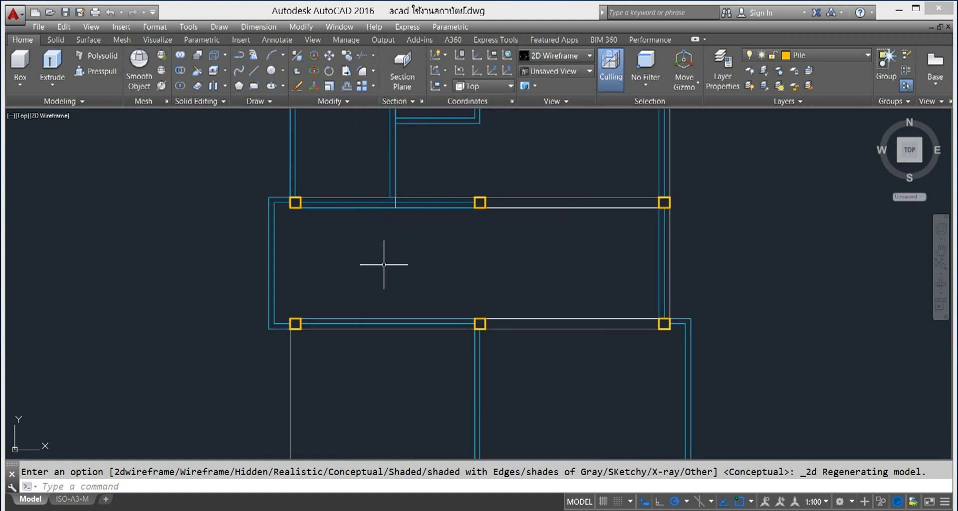
pyautogui.scroll(2, 378, 278)
pyautogui.moveTo(378, 278); pyautogui.dragTo(409, 346, button='middle')
pyautogui.scroll(2, 429, 219)
pyautogui.scroll(2, 429, 218)
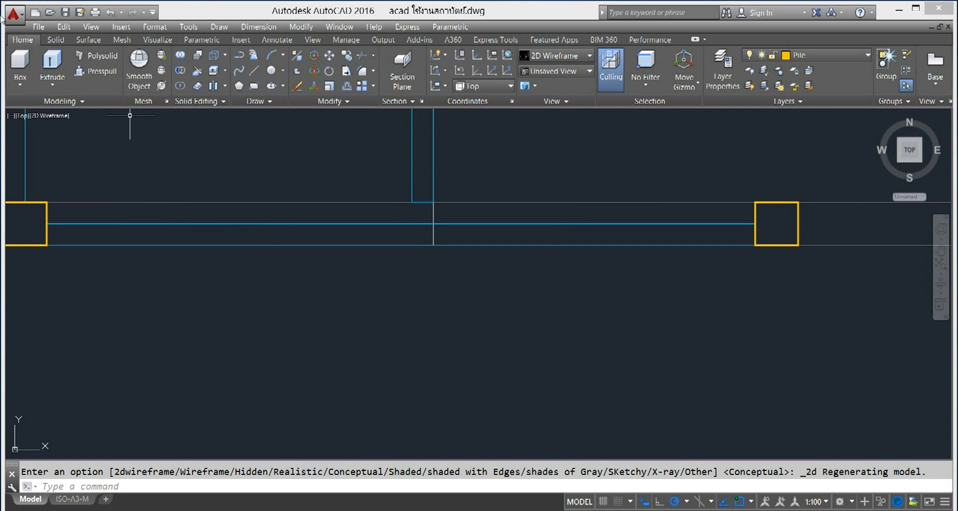
pyautogui.click(21, 115)
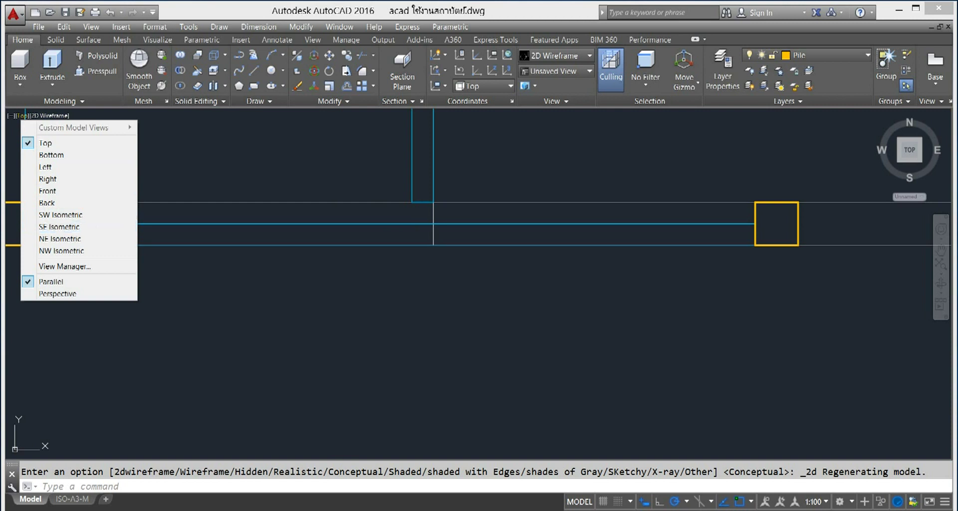
# - Switch to SE Isometric with Conceptual shading and zoom in on a beam-column junction
pyautogui.click(60, 231)
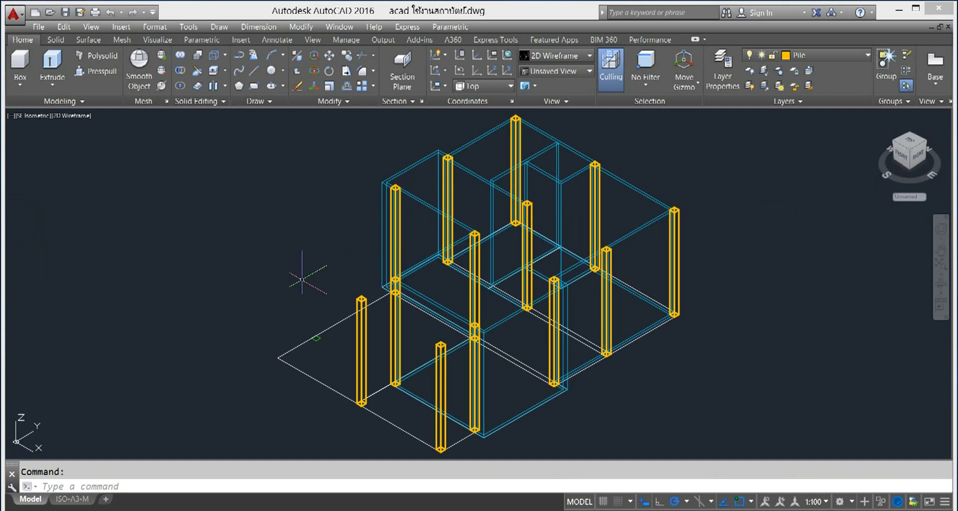
pyautogui.click(75, 116)
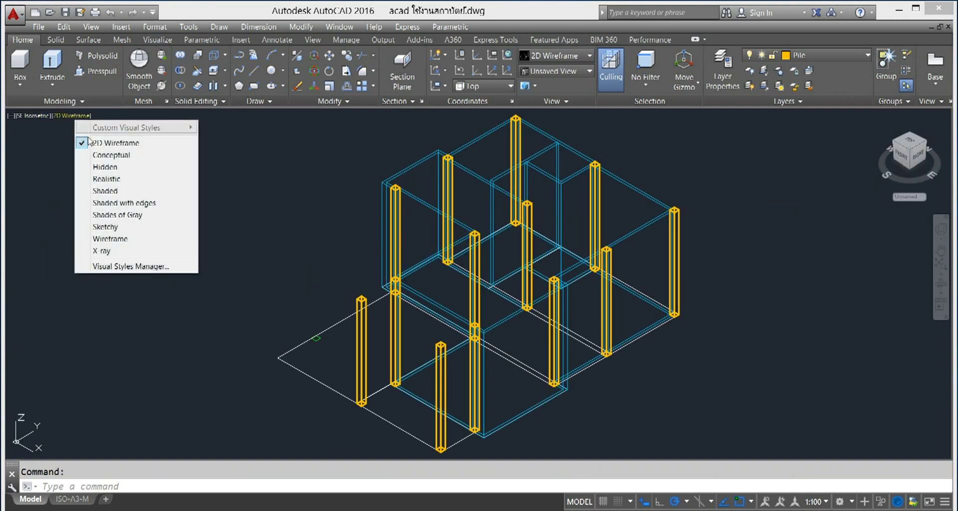
pyautogui.click(111, 155)
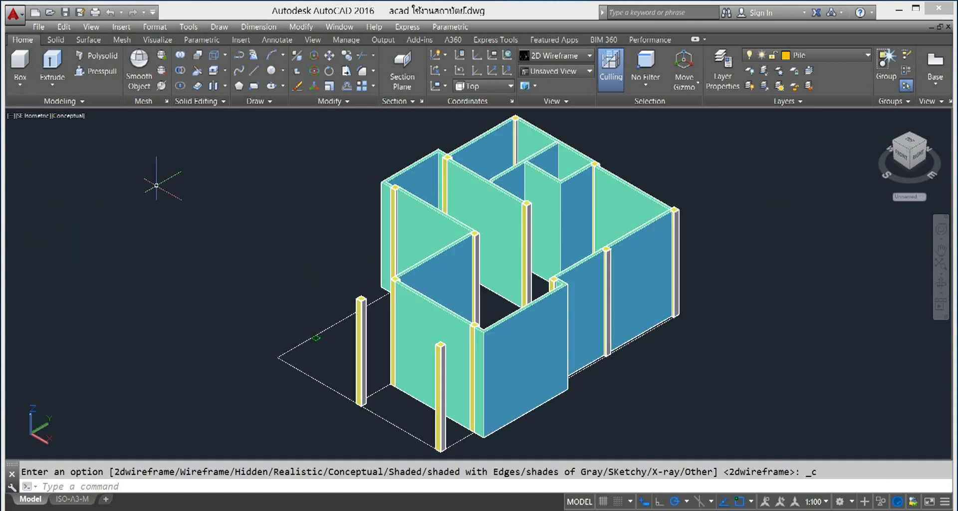
pyautogui.scroll(3, 543, 242)
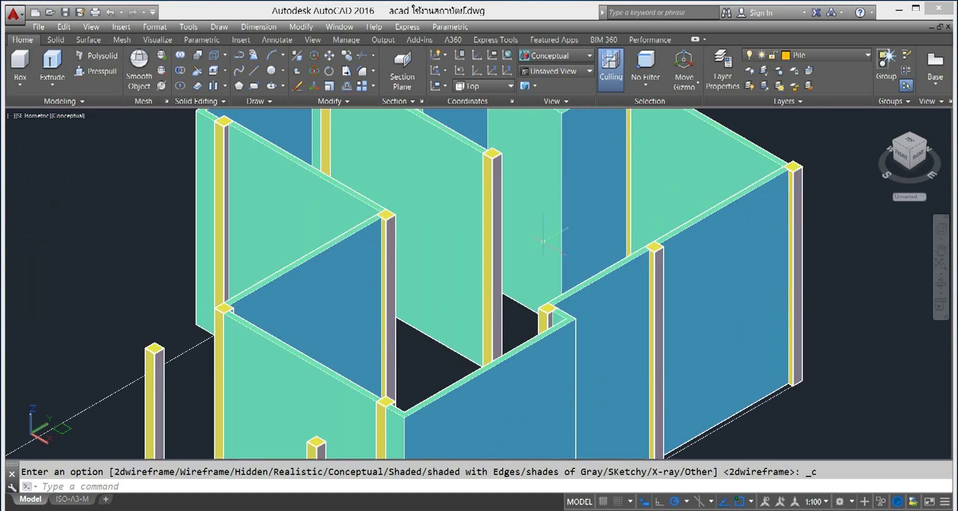
pyautogui.scroll(-2, 543, 241)
pyautogui.scroll(5, 518, 201)
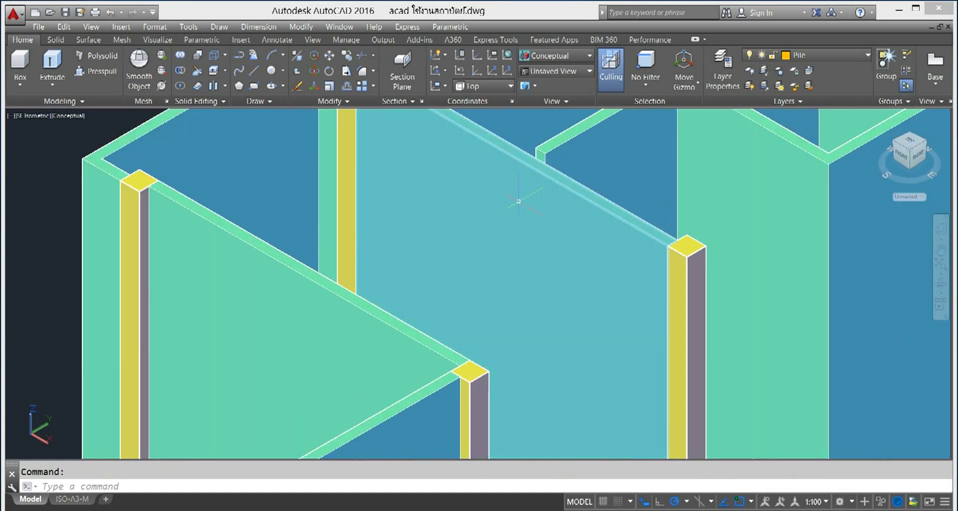
pyautogui.scroll(2, 518, 202)
pyautogui.scroll(2, 518, 199)
pyautogui.moveTo(543, 188); pyautogui.dragTo(593, 343, button='middle')
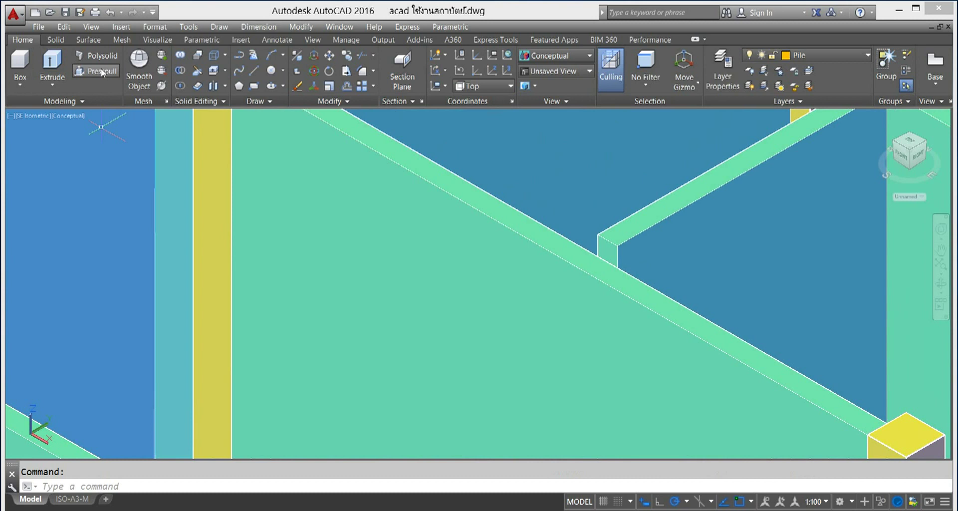
# - Press-pull the beam's end face out by 0.1 to lengthen it
pyautogui.click(102, 73)
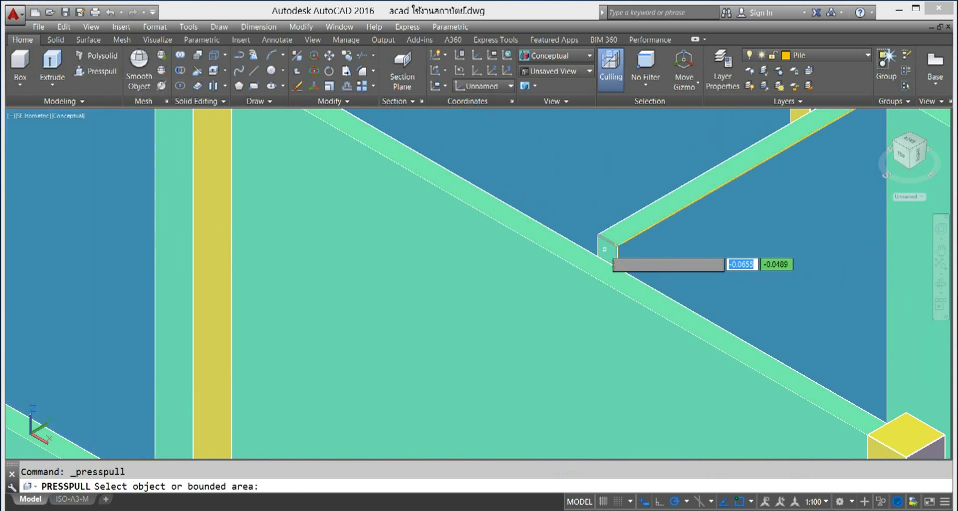
pyautogui.click(604, 249)
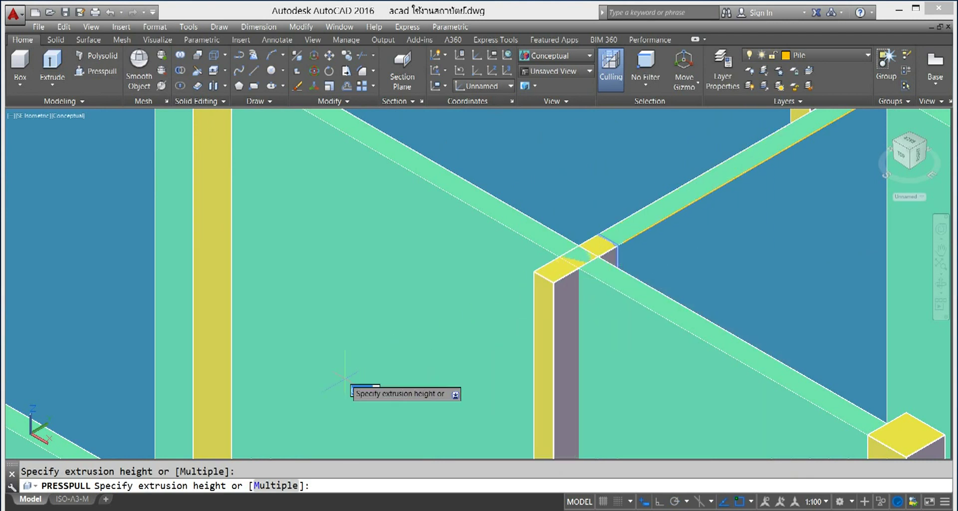
pyautogui.moveTo(187, 394)
pyautogui.mouseDown(button='middle')
pyautogui.moveTo(179, 328)
pyautogui.moveTo(201, 231)
pyautogui.mouseUp(button='middle')
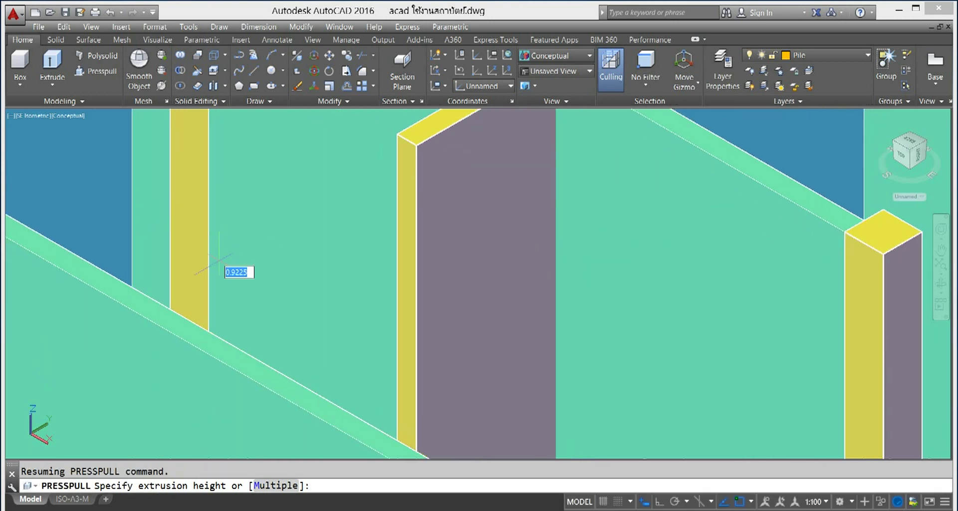
pyautogui.scroll(-3, 215, 262)
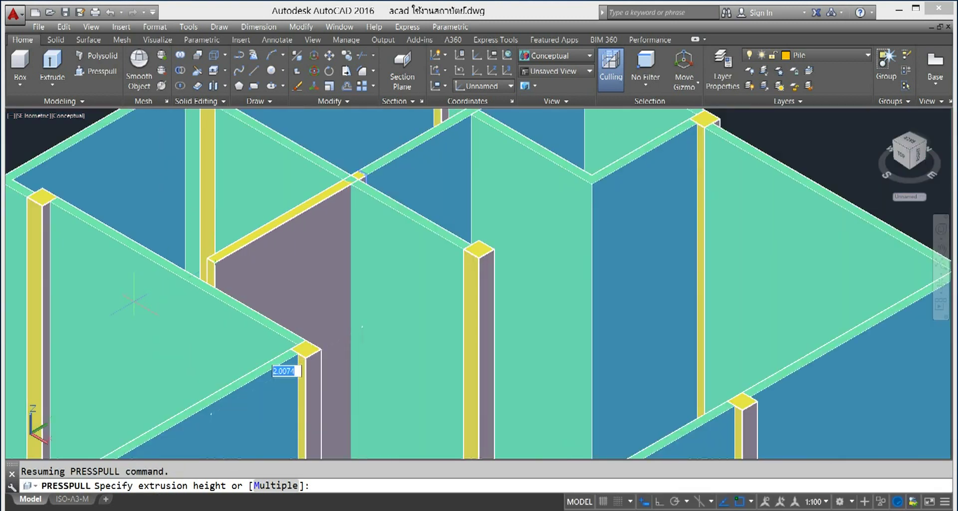
pyautogui.scroll(-2, 194, 267)
pyautogui.scroll(-2, 194, 267)
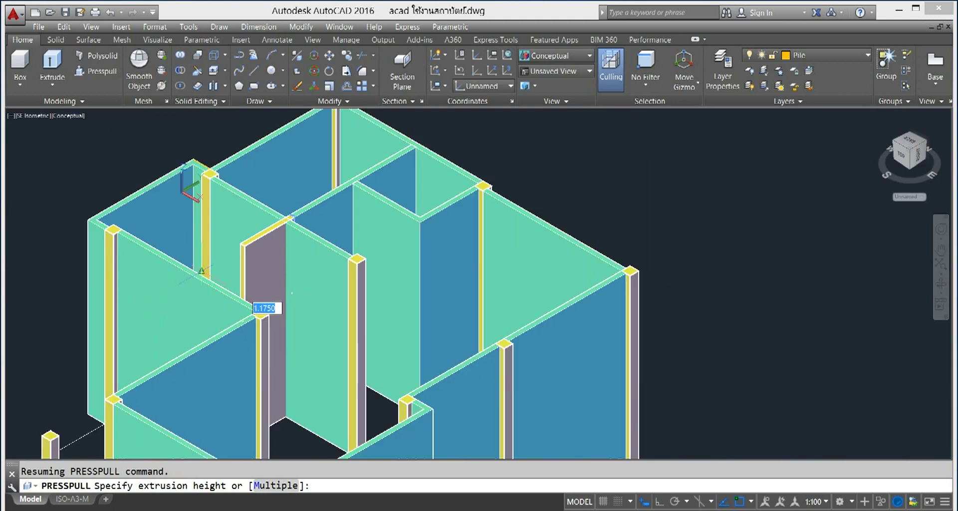
pyautogui.scroll(-2, 150, 284)
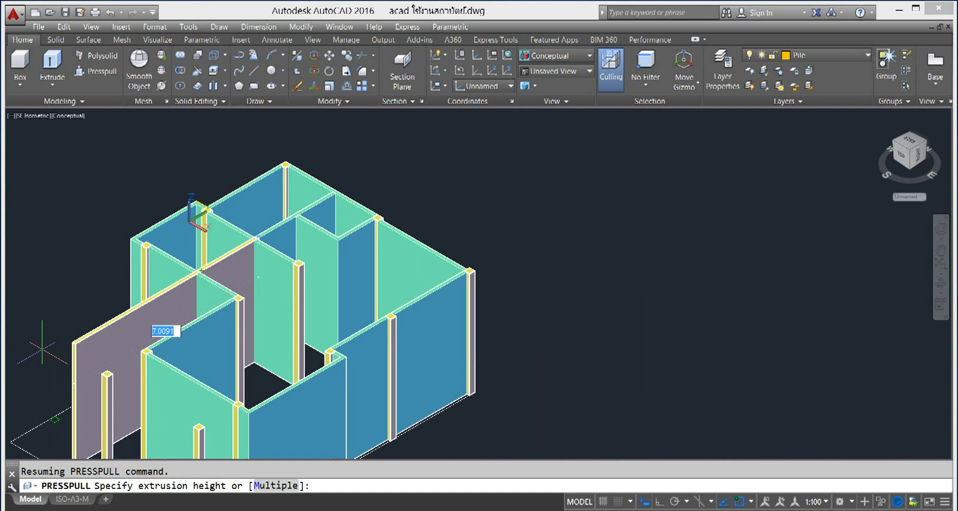
pyautogui.press('BackSpace')
pyautogui.press('Return')
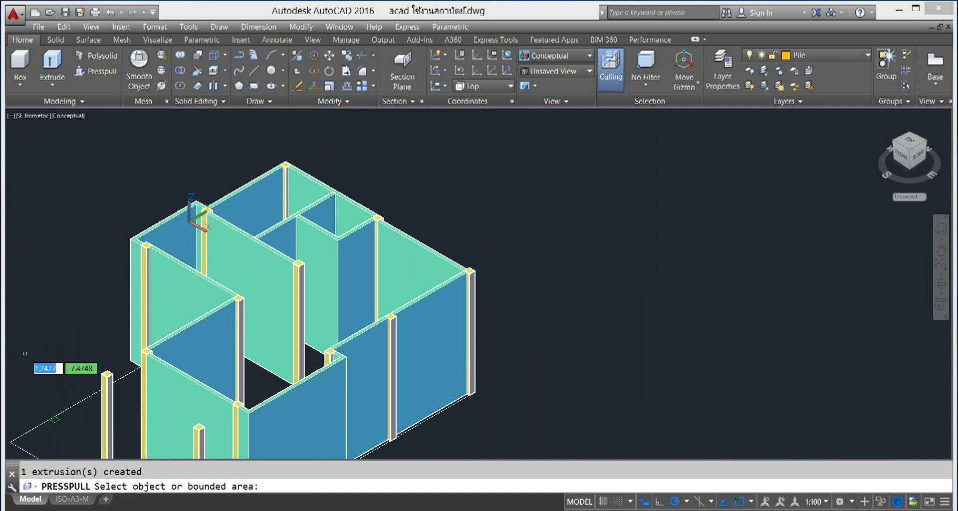
pyautogui.press('Return')
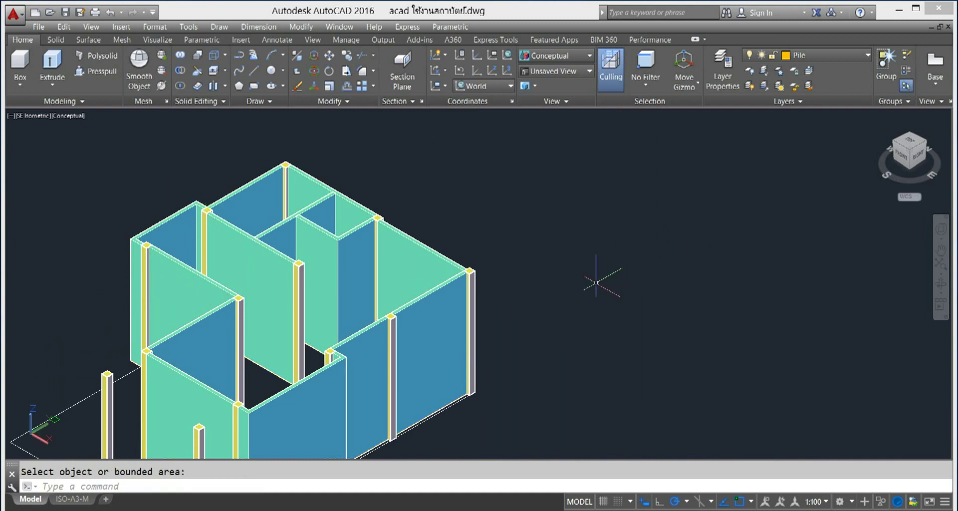
# - Zoom in closely on the newly extended beam junction
pyautogui.scroll(3, 240, 259)
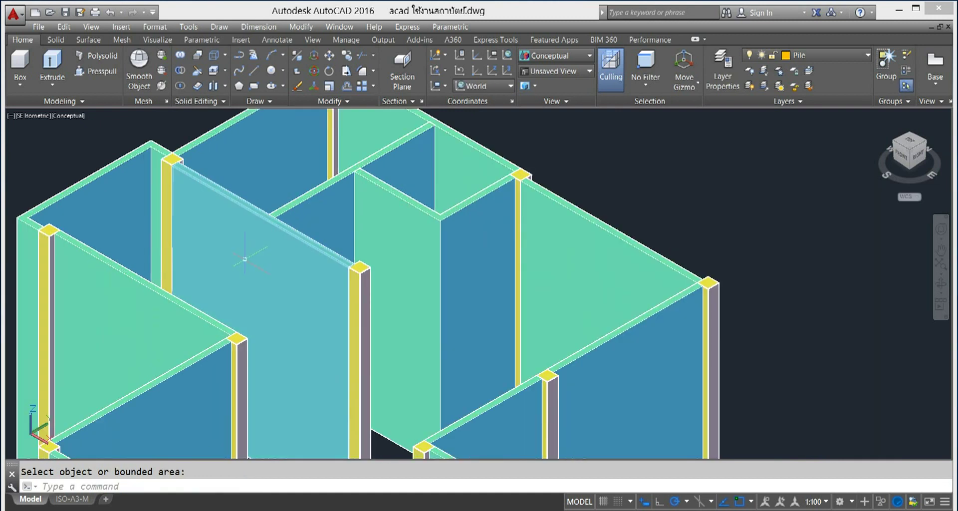
pyautogui.scroll(3, 246, 261)
pyautogui.scroll(2, 296, 229)
pyautogui.scroll(2, 415, 300)
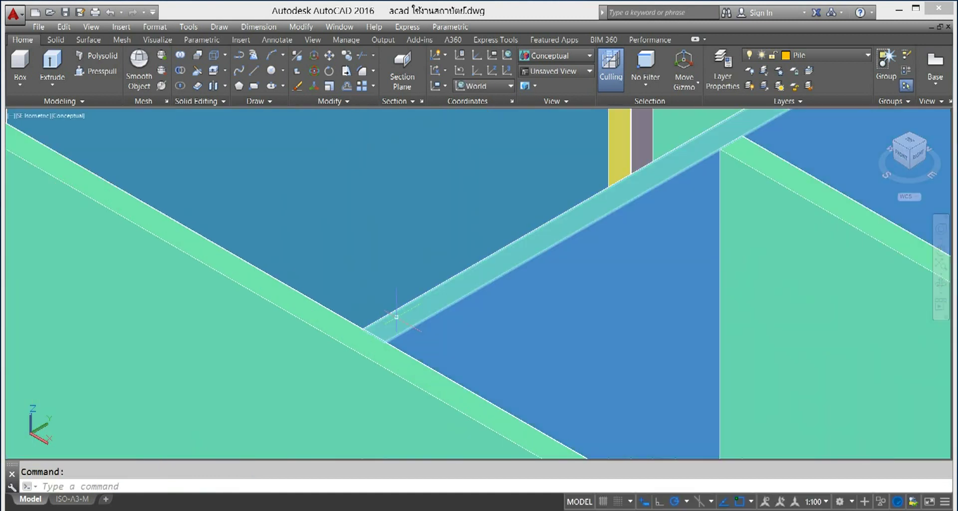
pyautogui.scroll(2, 379, 327)
pyautogui.scroll(2, 369, 334)
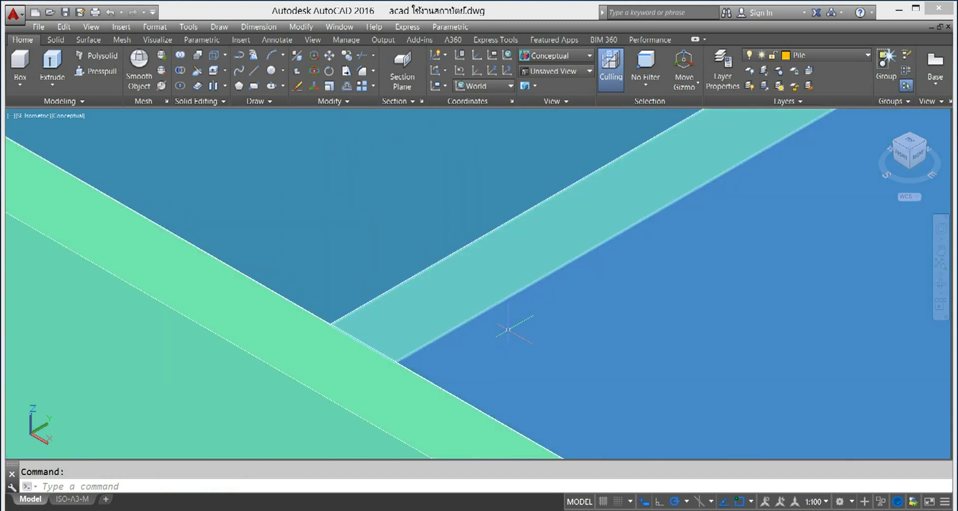
# - Zoom and pan back out to show the whole house model
pyautogui.scroll(-2, 531, 315)
pyautogui.scroll(-2, 534, 322)
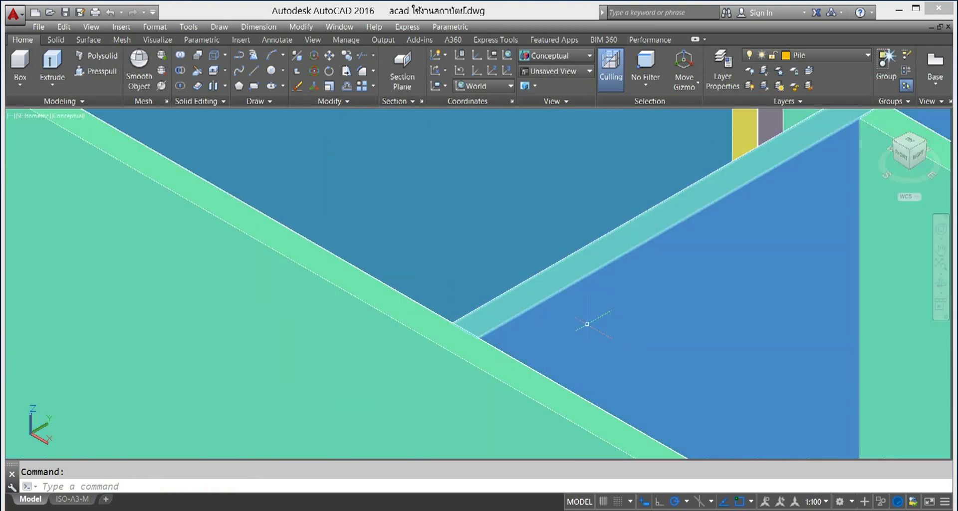
pyautogui.scroll(-2, 586, 323)
pyautogui.moveTo(552, 289)
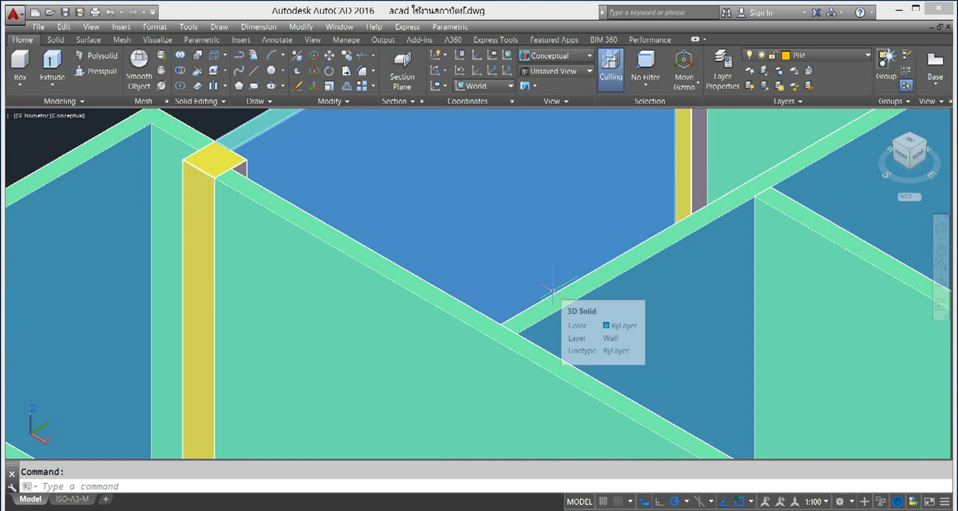
pyautogui.scroll(-5, 531, 300)
pyautogui.moveTo(532, 300); pyautogui.dragTo(688, 221, button='middle')
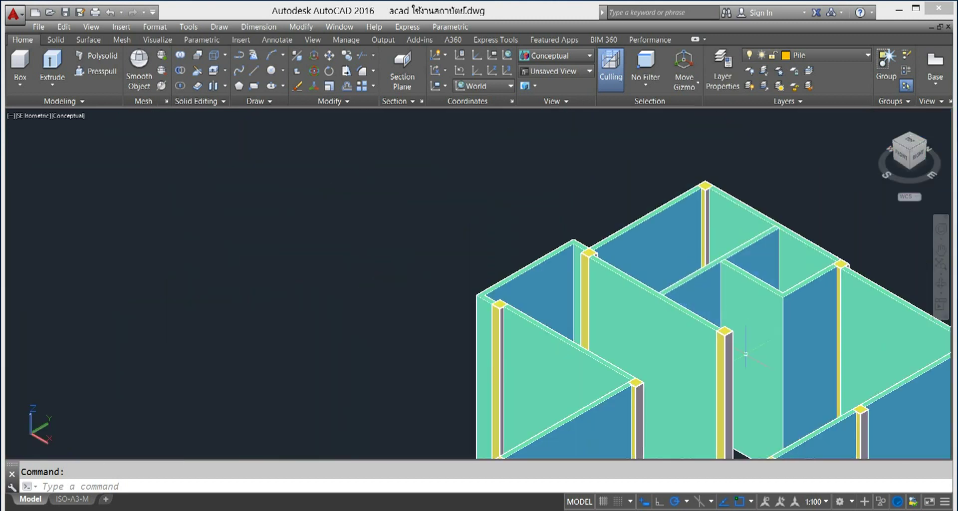
pyautogui.press('Escape')
pyautogui.scroll(-1, 392, 282)
pyautogui.scroll(-1, 392, 282)
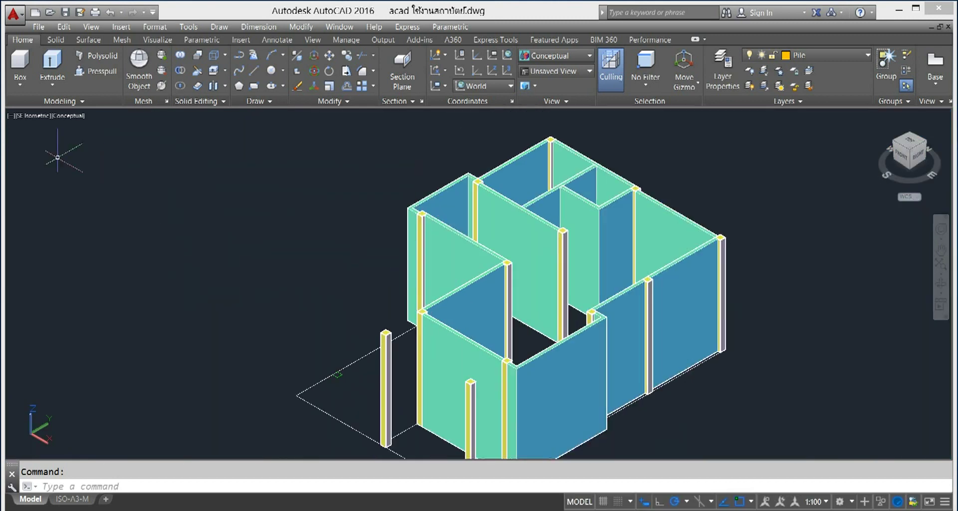
pyautogui.click(41, 115)
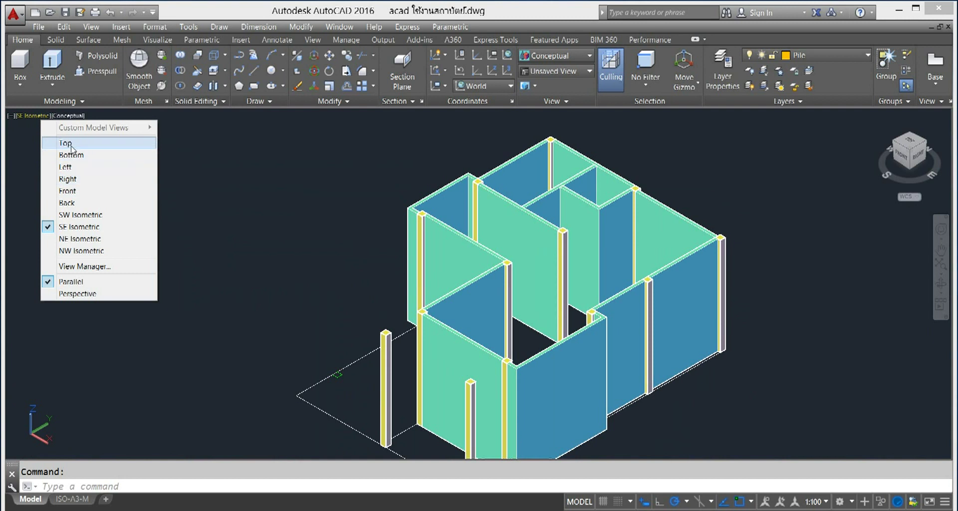
# - Switch to the Top view and centre the floor plan in the viewport
pyautogui.click(65, 142)
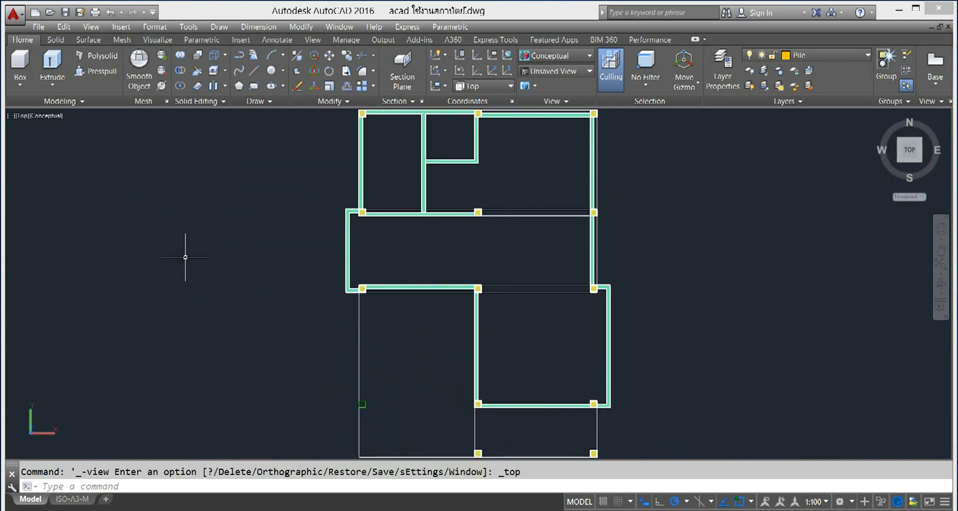
pyautogui.scroll(-1, 261, 288)
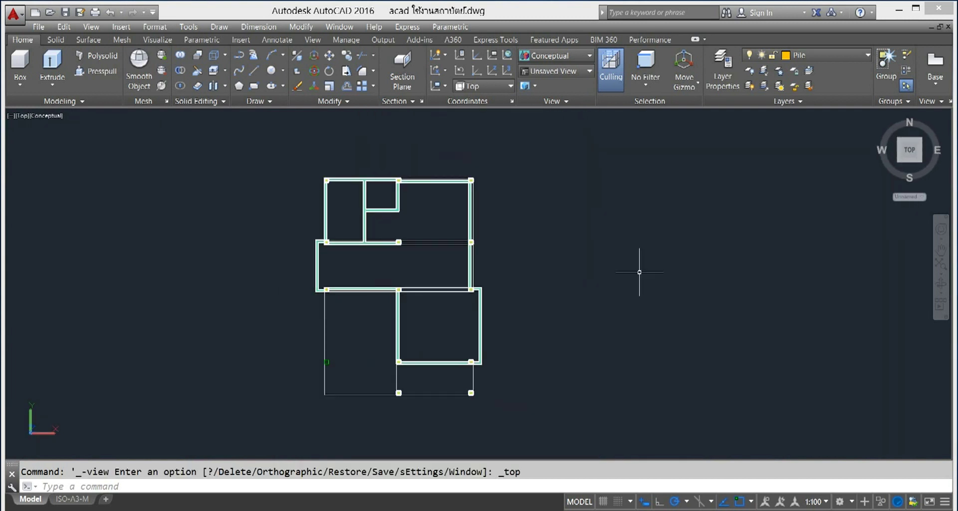
pyautogui.moveTo(645, 271); pyautogui.dragTo(693, 274, button='middle')
pyautogui.scroll(1, 617, 288)
pyautogui.moveTo(617, 289); pyautogui.dragTo(732, 298, button='middle')
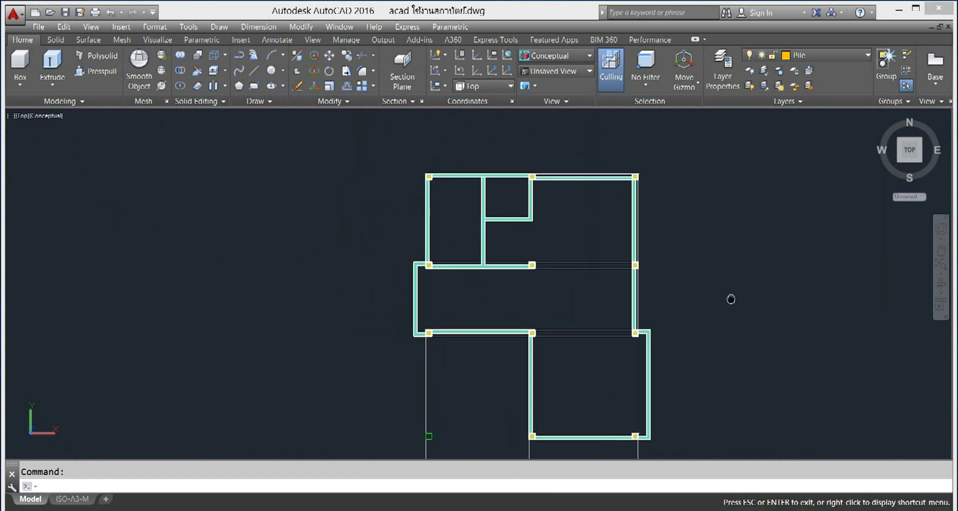
pyautogui.scroll(1, 731, 297)
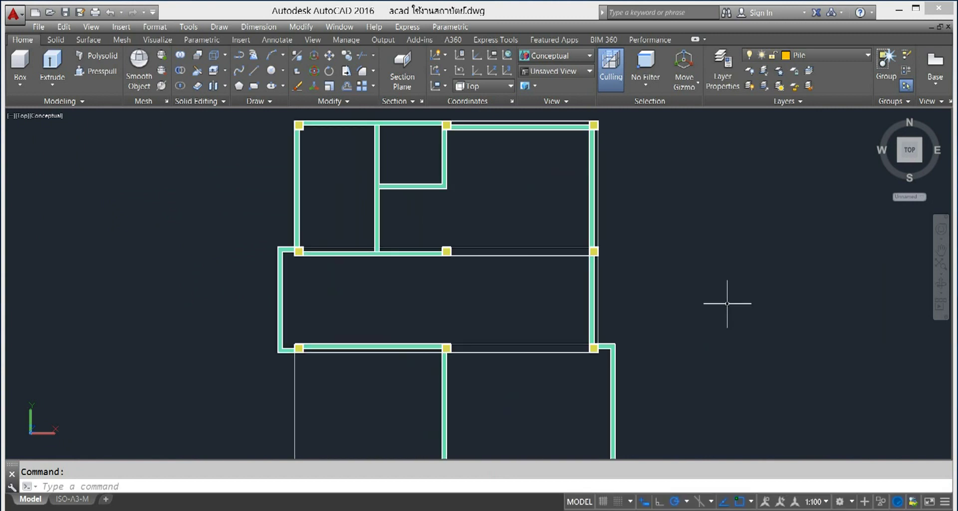
# - Freeze the floor layer from the Layer dropdown to hide its lines
pyautogui.click(867, 55)
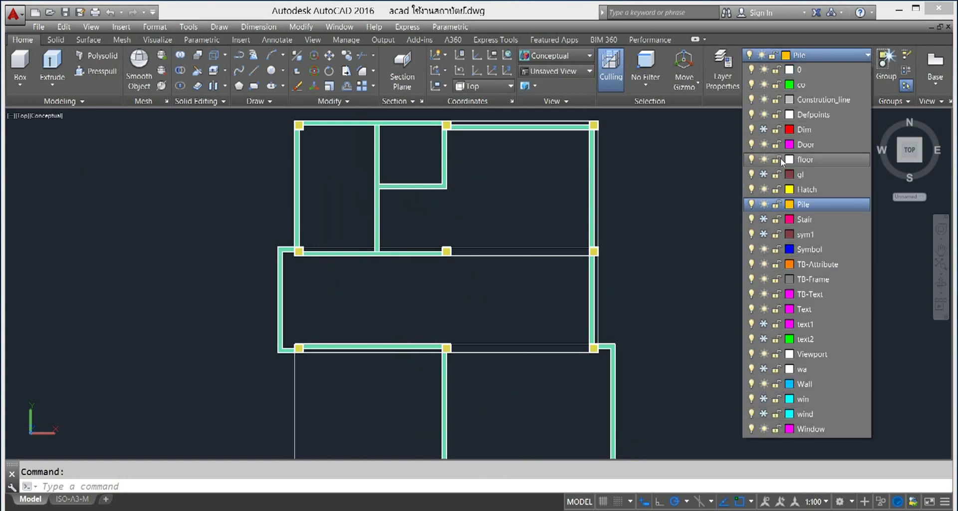
pyautogui.click(763, 159)
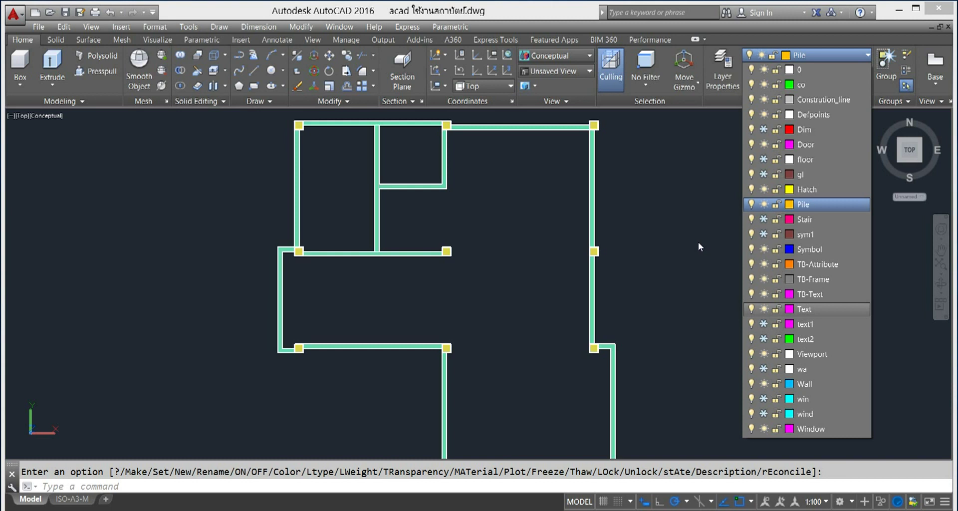
pyautogui.click(698, 246)
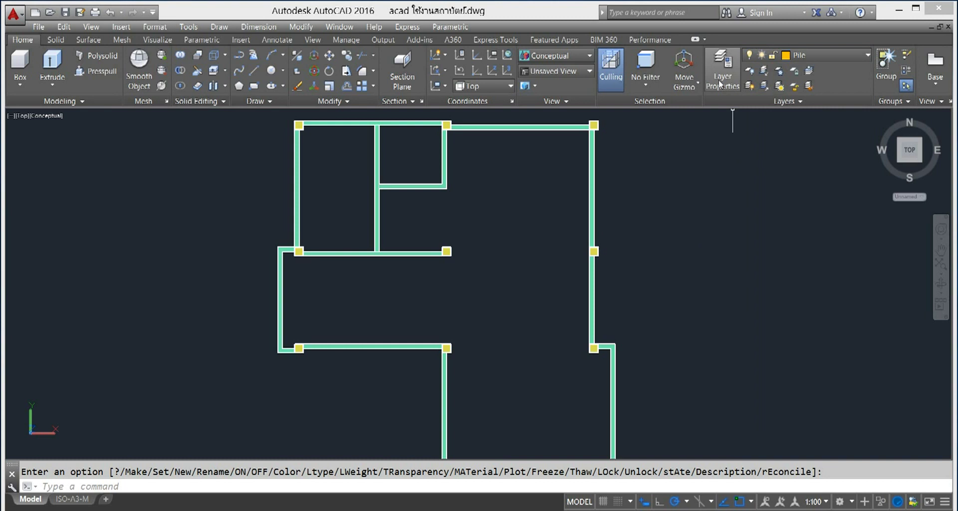
pyautogui.click(720, 85)
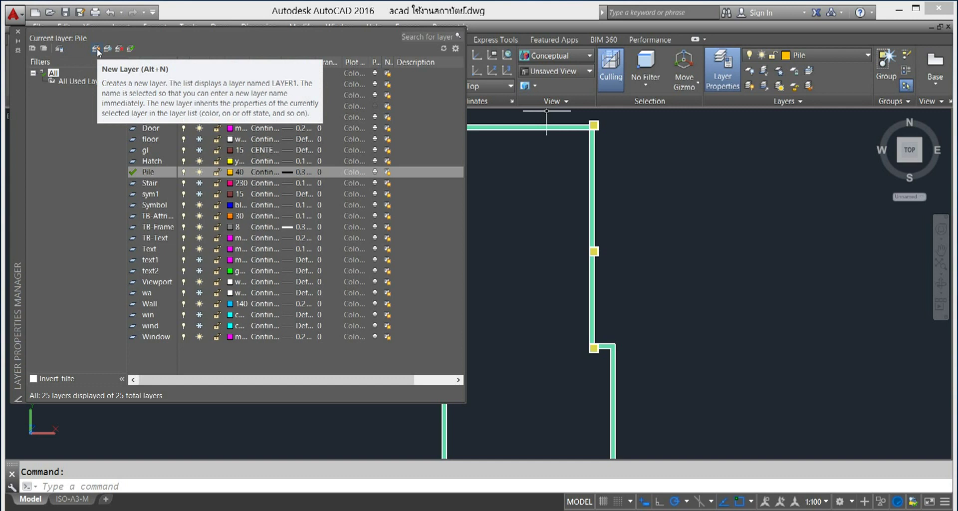
# - Create a new layer named Floor 40 with colour 101
pyautogui.click(97, 49)
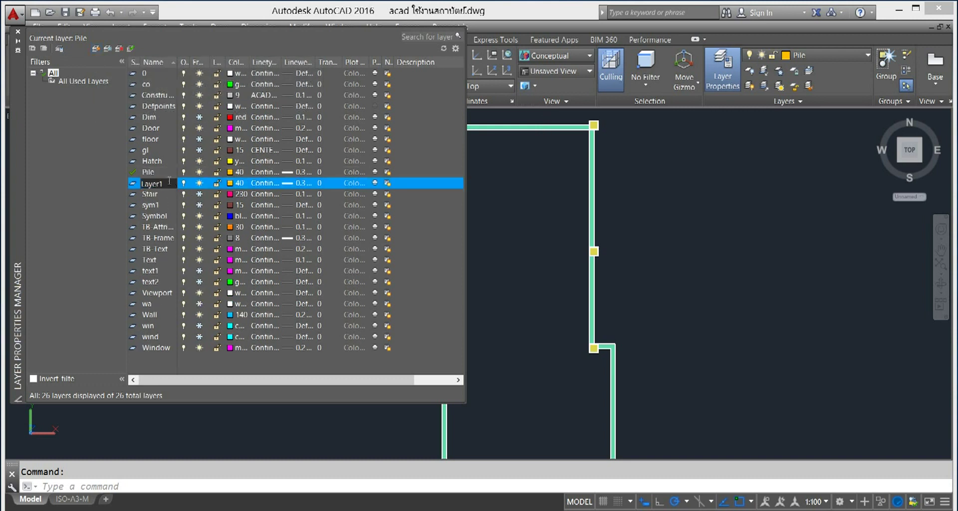
pyautogui.write('P')
pyautogui.write('oo')
pyautogui.press('BackSpace')
pyautogui.press('BackSpace')
pyautogui.press('BackSpace')
pyautogui.write('oor ')
pyautogui.write('0')
pyautogui.press('BackSpace')
pyautogui.write('40')
pyautogui.click(230, 182)
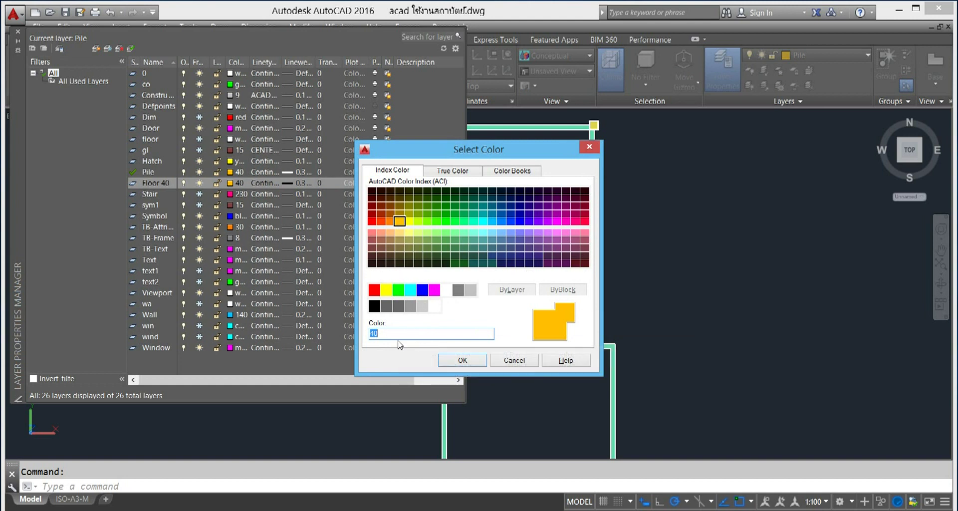
pyautogui.write('101')
pyautogui.click(451, 362)
pyautogui.click(160, 182)
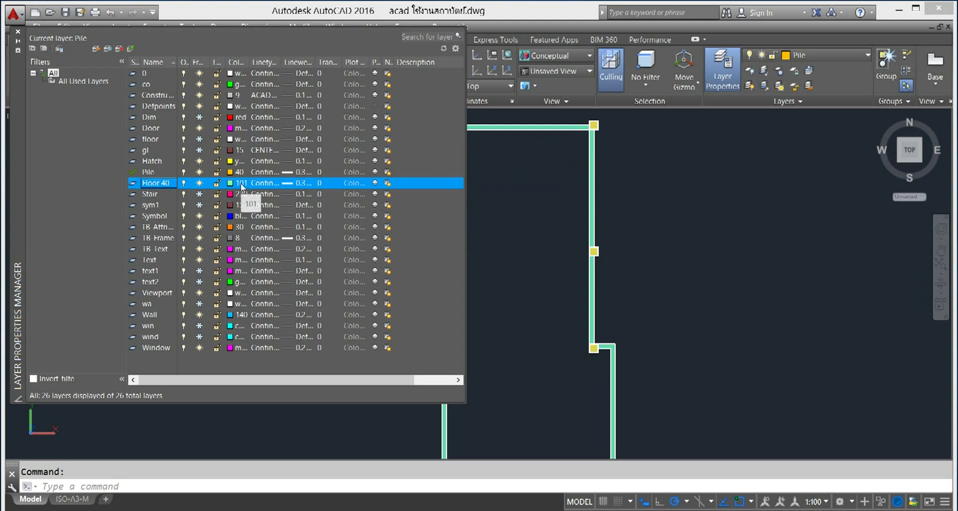
# - Add a second new layer named Floor 50
pyautogui.click(94, 49)
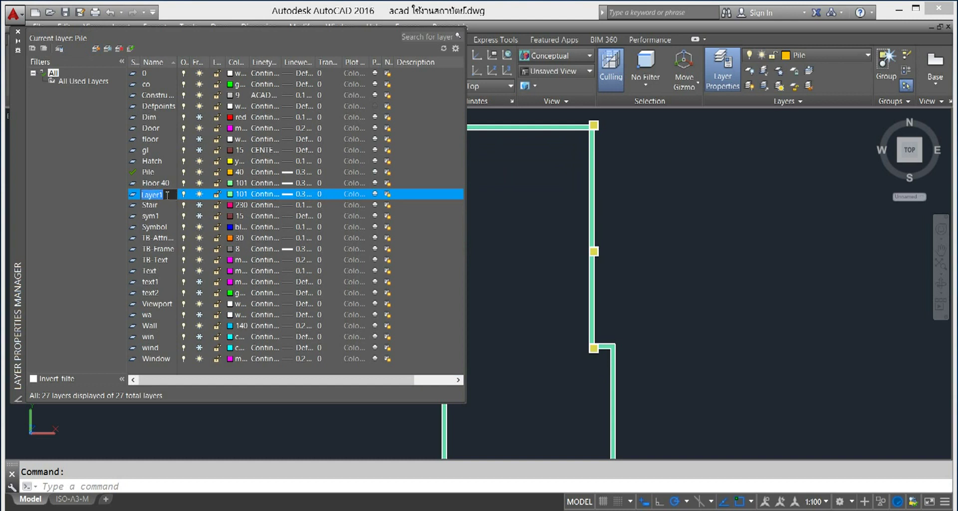
pyautogui.write('F')
pyautogui.write('loor')
pyautogui.write(' 50')
pyautogui.click(451, 239)
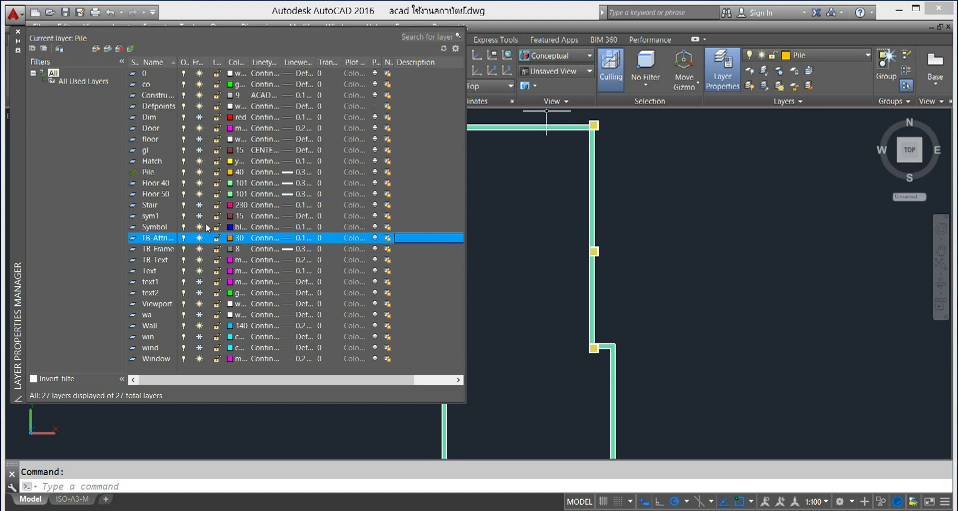
pyautogui.click(18, 31)
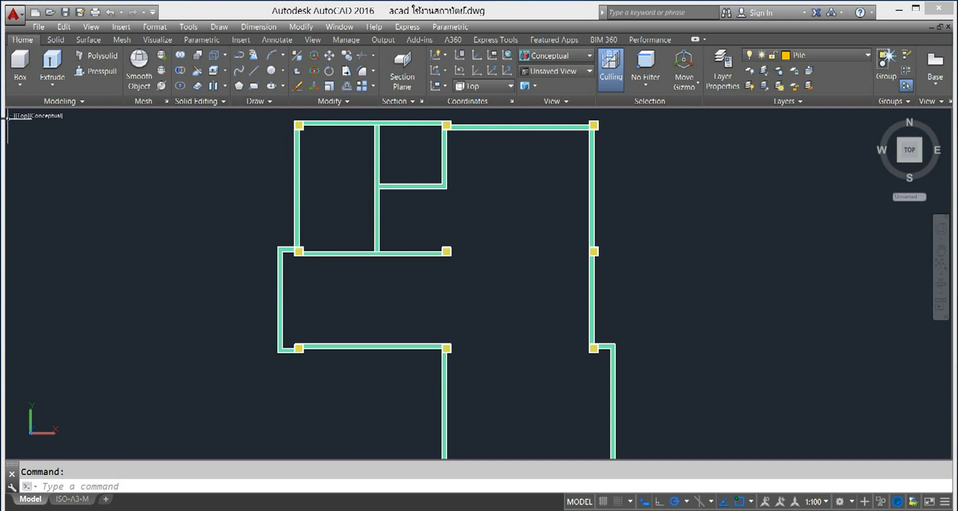
# - Set the viewport to 2D Wireframe and choose Floor 40 as the current layer
pyautogui.click(50, 118)
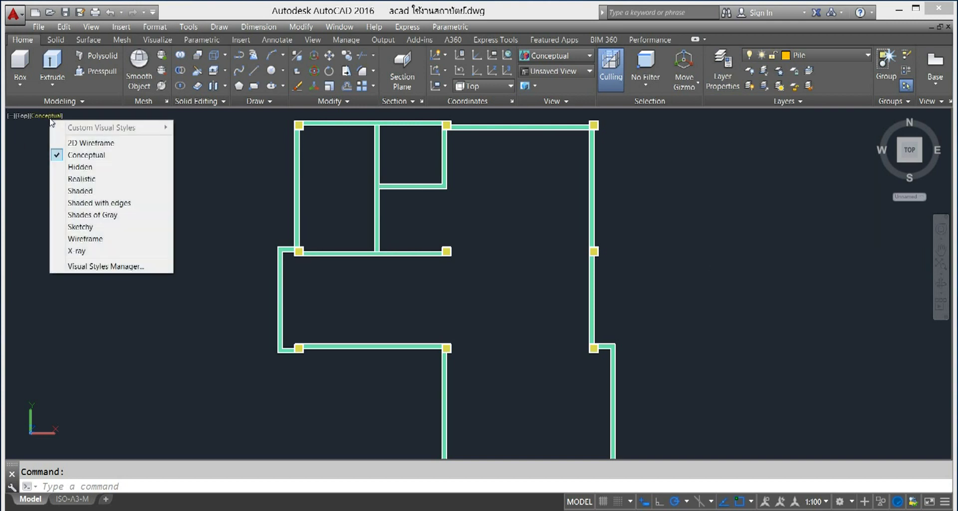
pyautogui.click(84, 140)
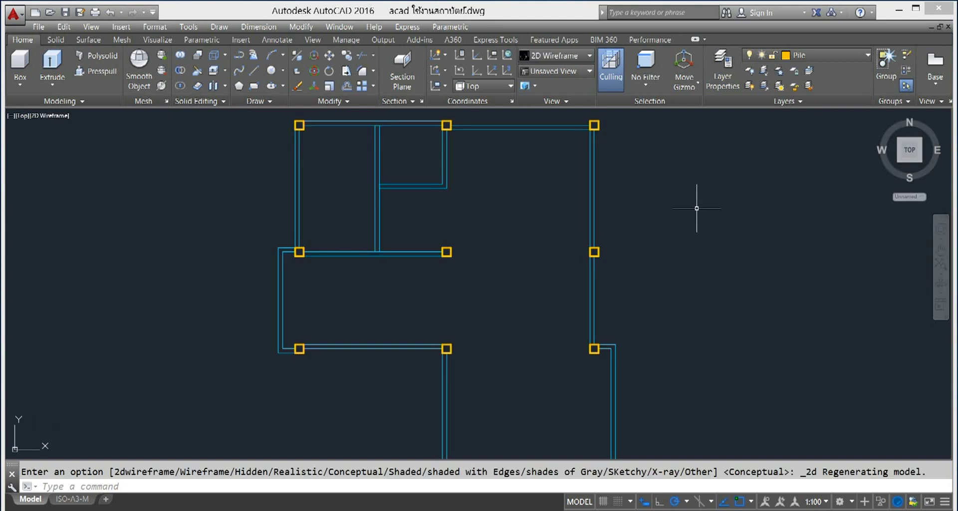
pyautogui.click(870, 55)
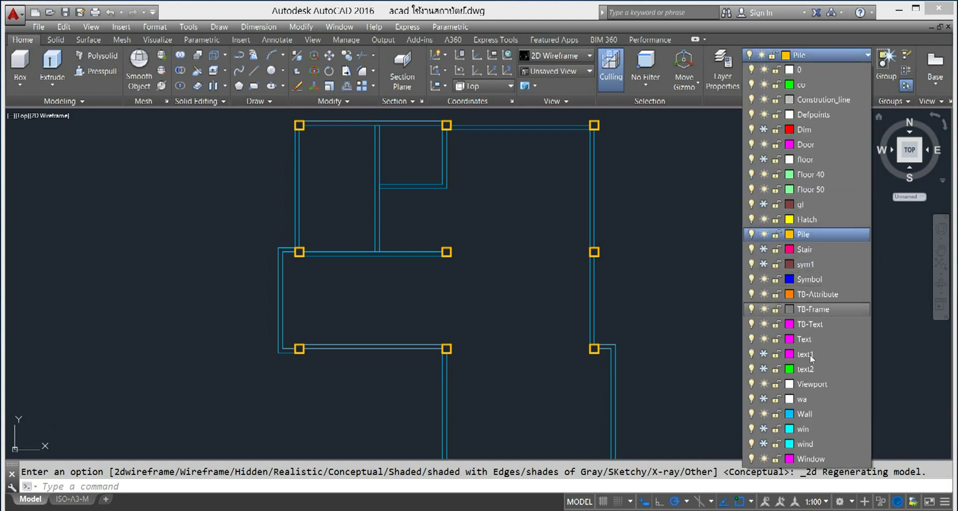
pyautogui.click(816, 176)
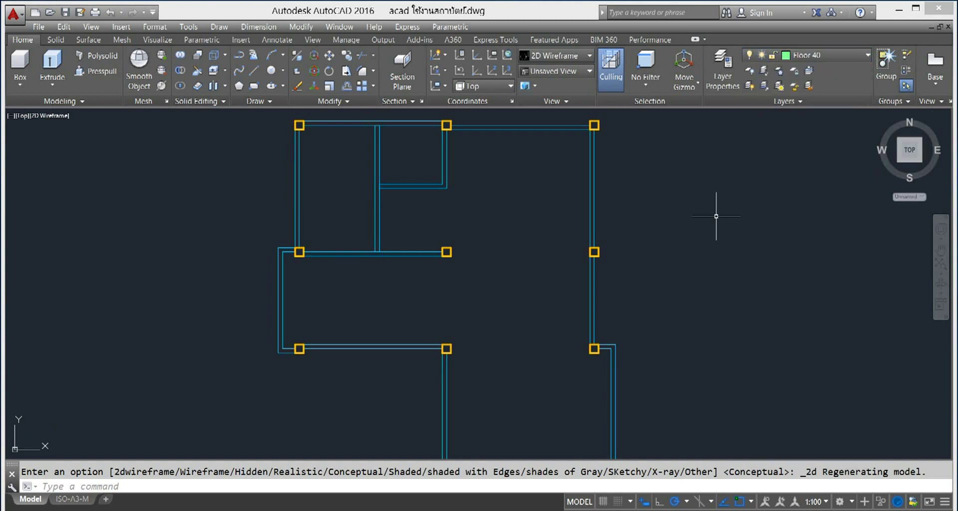
pyautogui.click(747, 273)
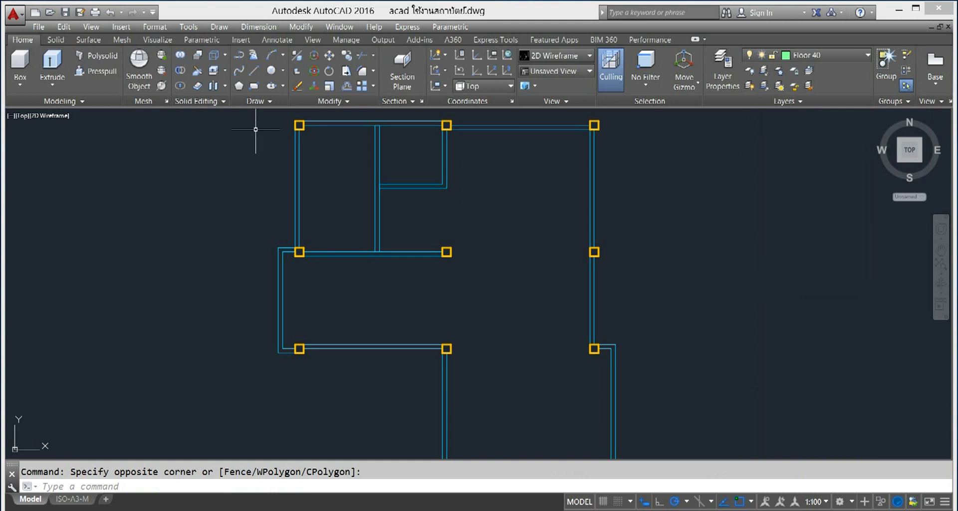
# - Create a BOUNDARY region by picking inside the large upper-left room
pyautogui.click(246, 102)
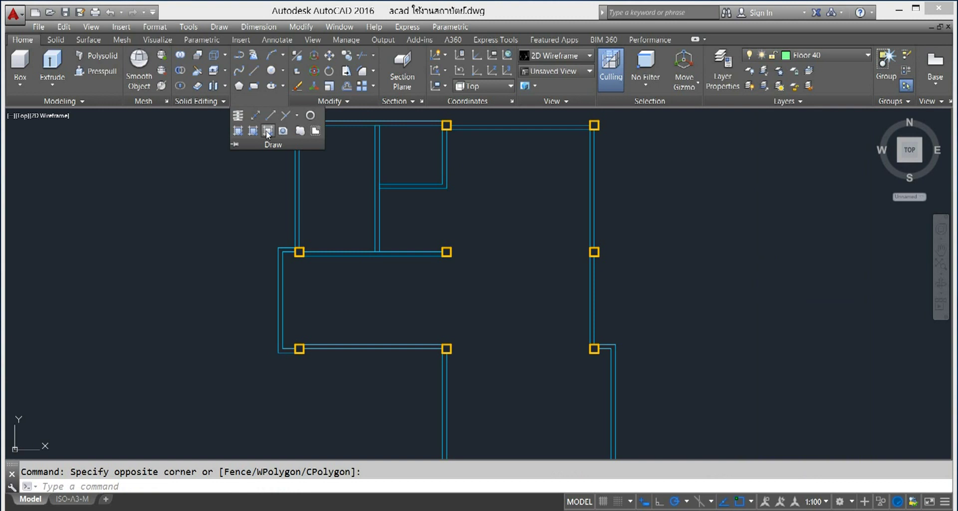
pyautogui.click(267, 132)
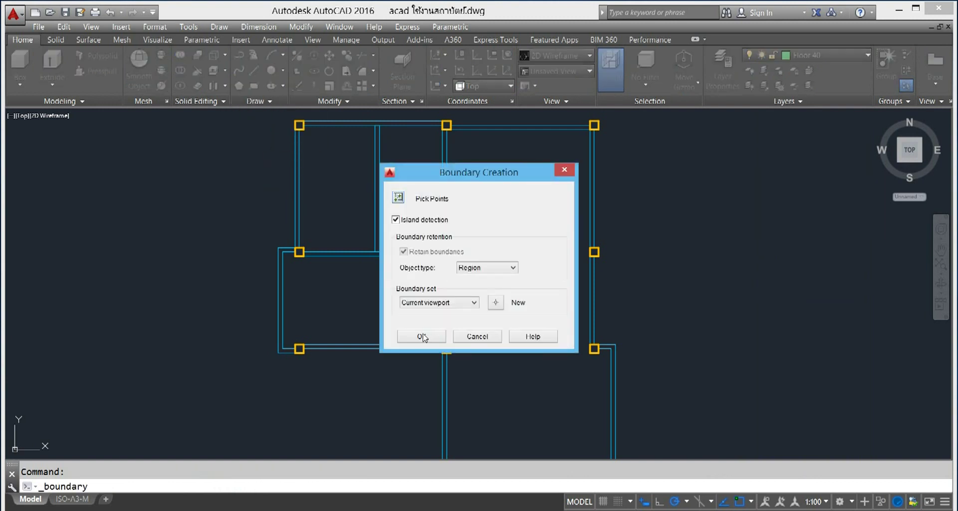
pyautogui.click(398, 197)
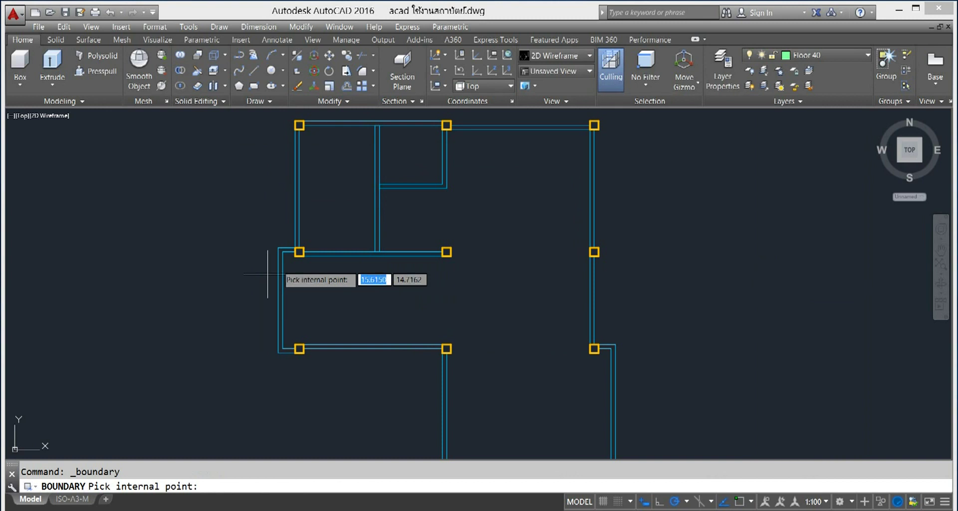
pyautogui.click(317, 173)
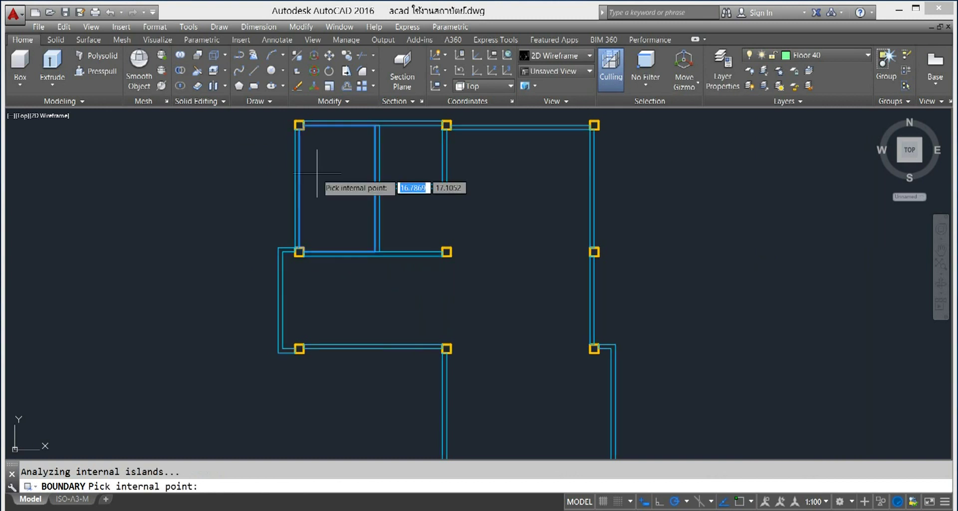
pyautogui.press('Return')
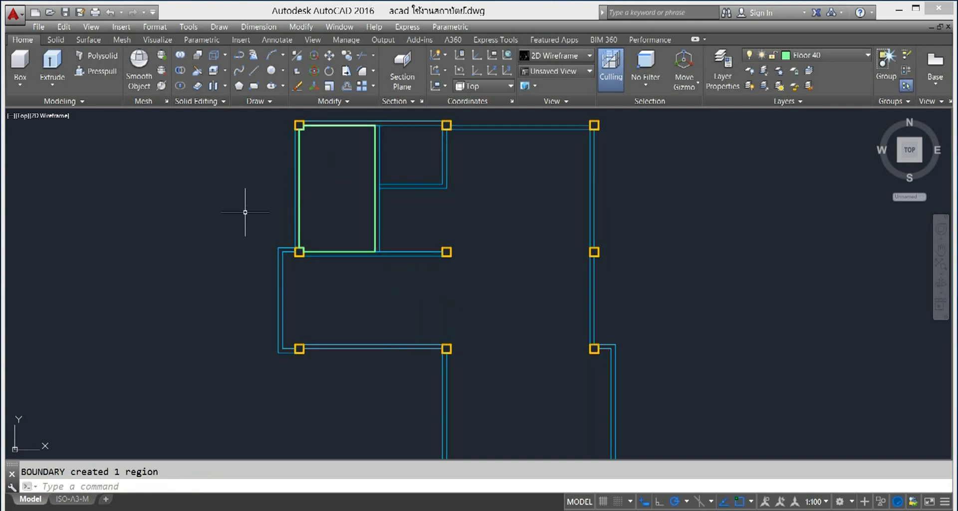
# - Repeat BOUNDARY to create a region inside the small adjacent room
pyautogui.rightClick(321, 197)
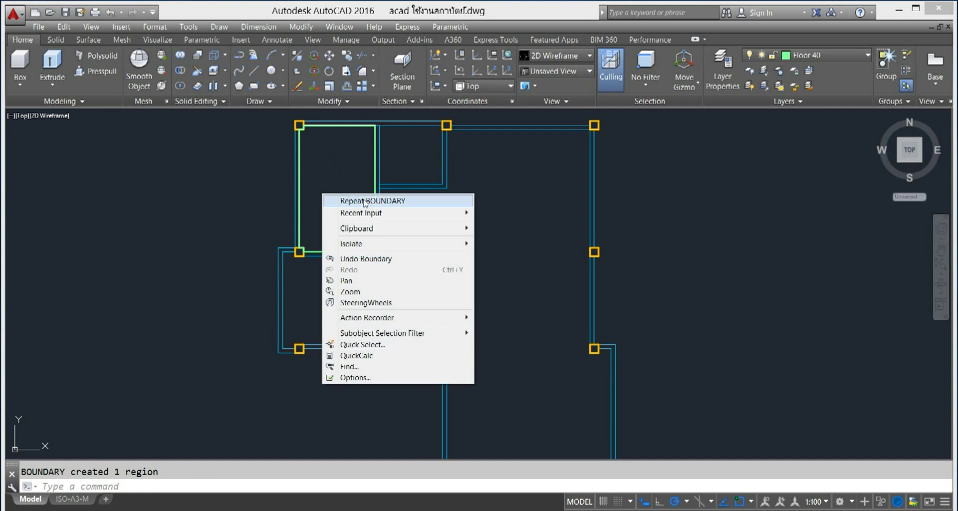
pyautogui.click(365, 199)
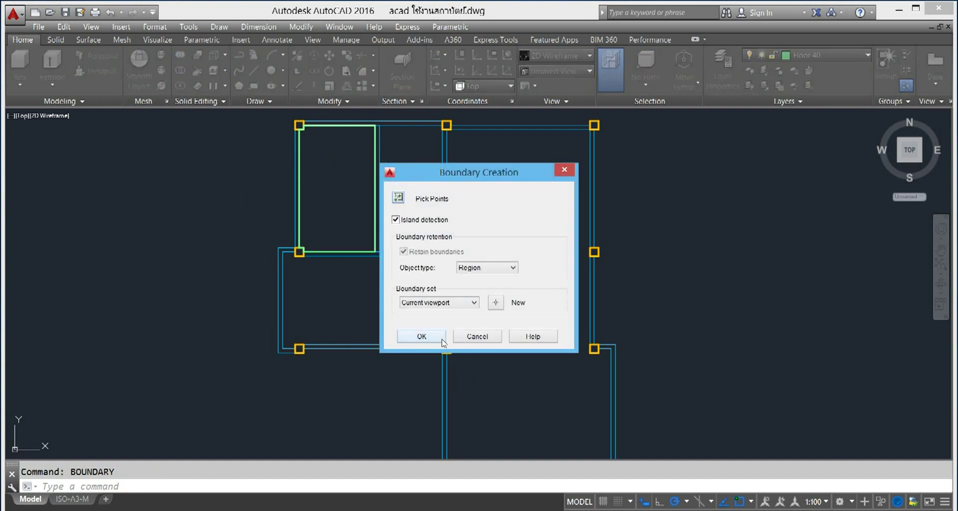
pyautogui.click(441, 338)
pyautogui.click(401, 158)
pyautogui.press('Return')
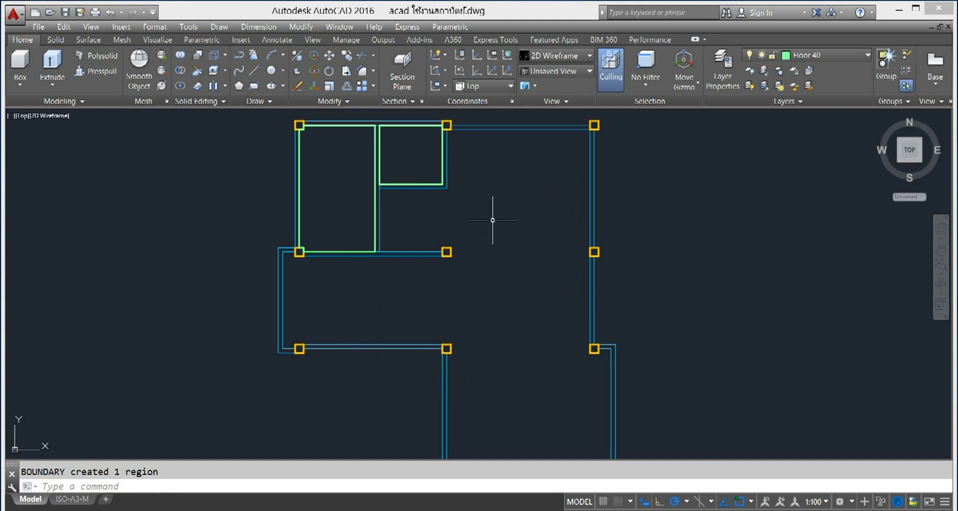
pyautogui.scroll(-2, 539, 263)
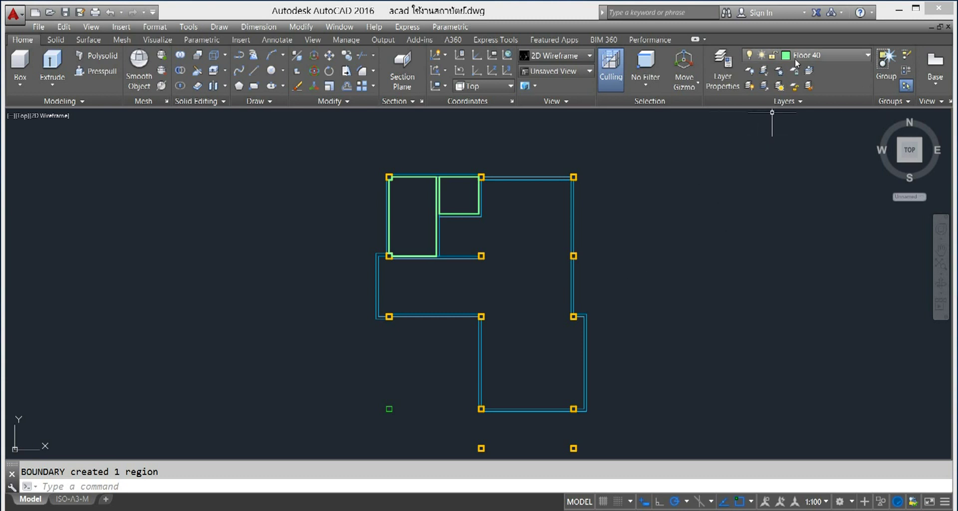
pyautogui.click(864, 56)
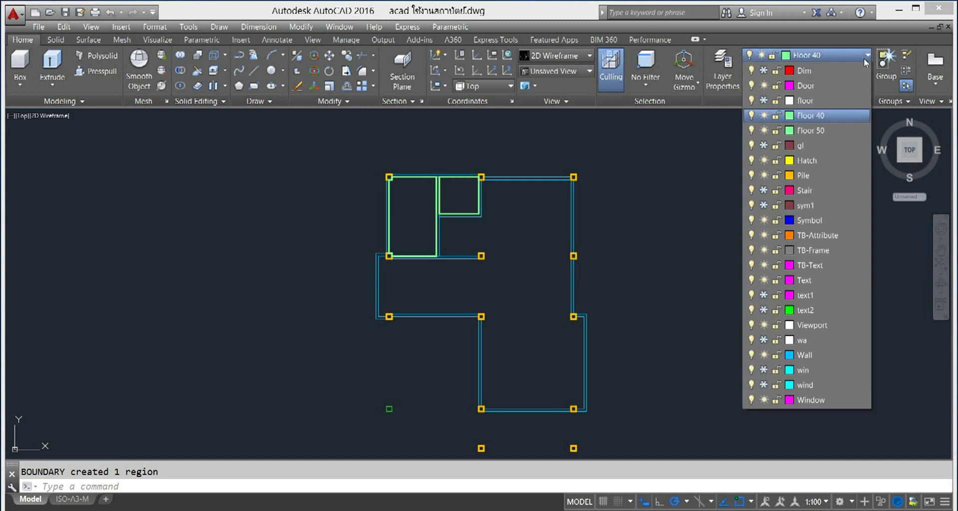
# - Make Floor 50 current and create a boundary region inside the whole house outline
pyautogui.click(812, 186)
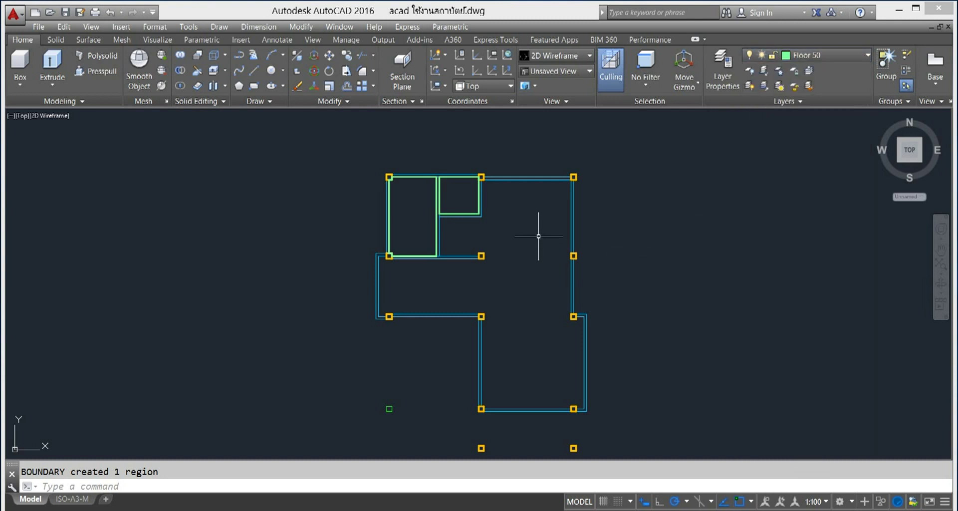
pyautogui.click(249, 102)
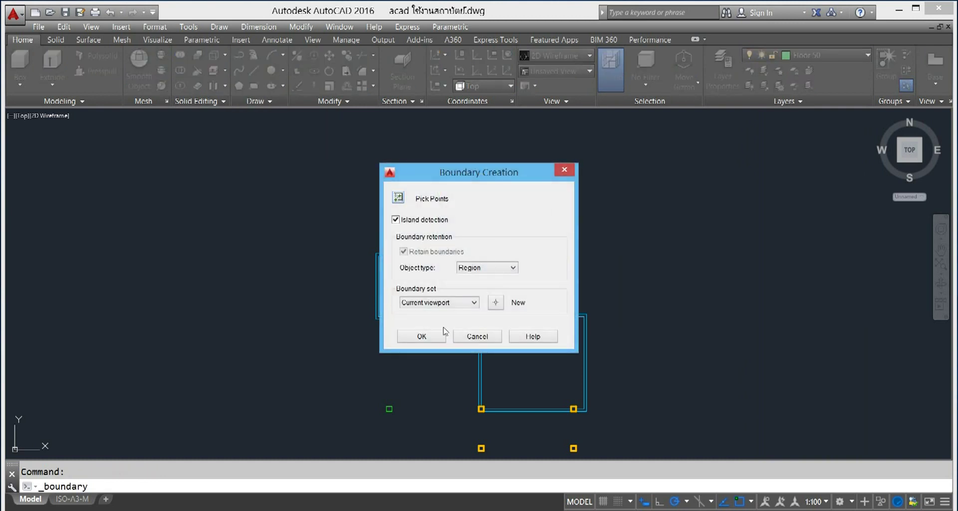
pyautogui.click(422, 337)
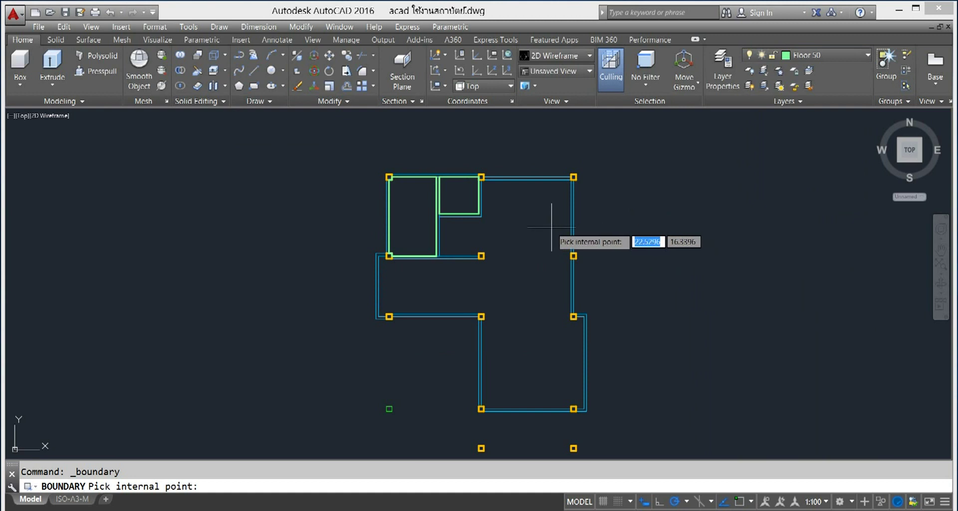
pyautogui.click(536, 220)
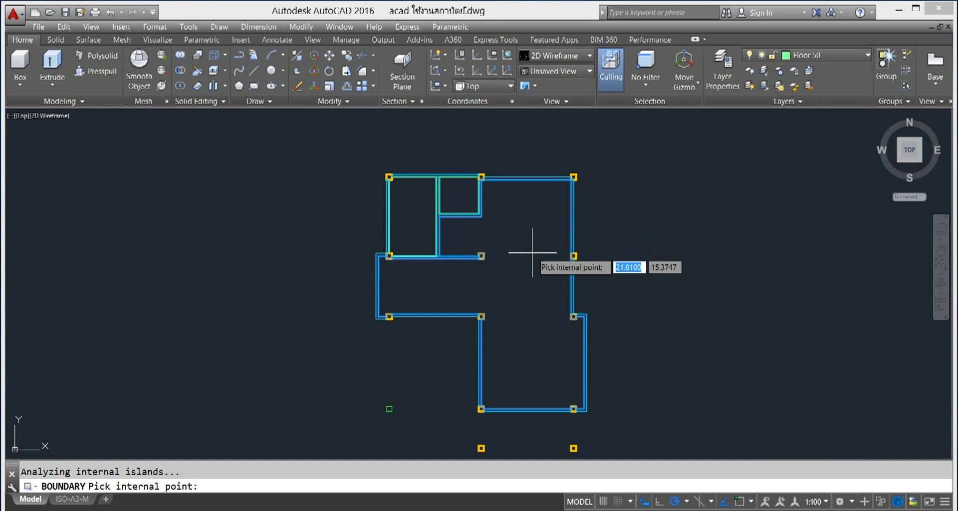
pyautogui.click(546, 245)
pyautogui.press('Return')
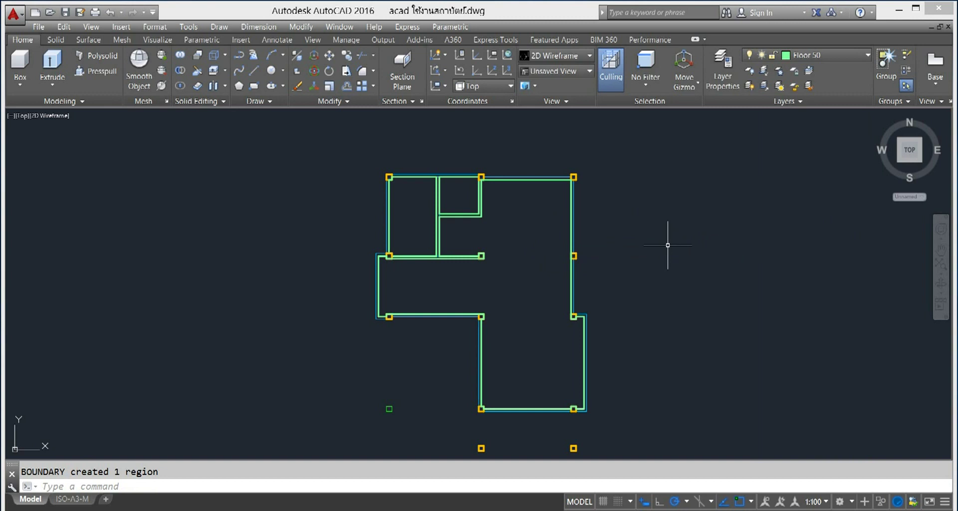
pyautogui.click(23, 115)
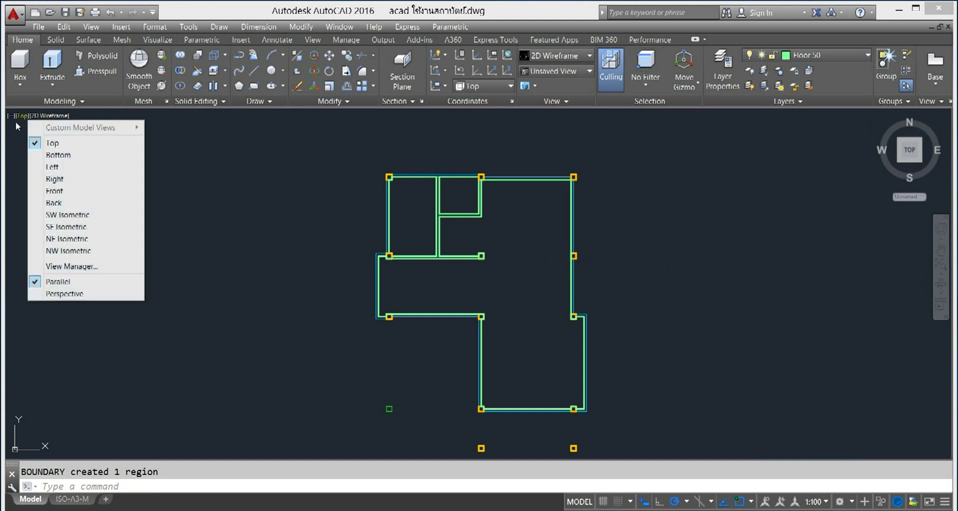
# - Switch to SE Isometric and freeze the Wall layer to hide the walls
pyautogui.click(53, 227)
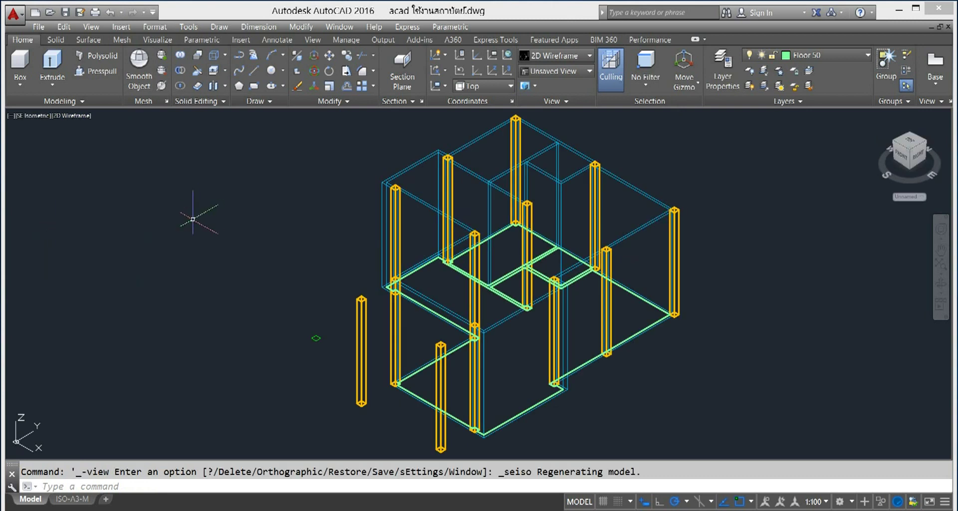
pyautogui.click(867, 56)
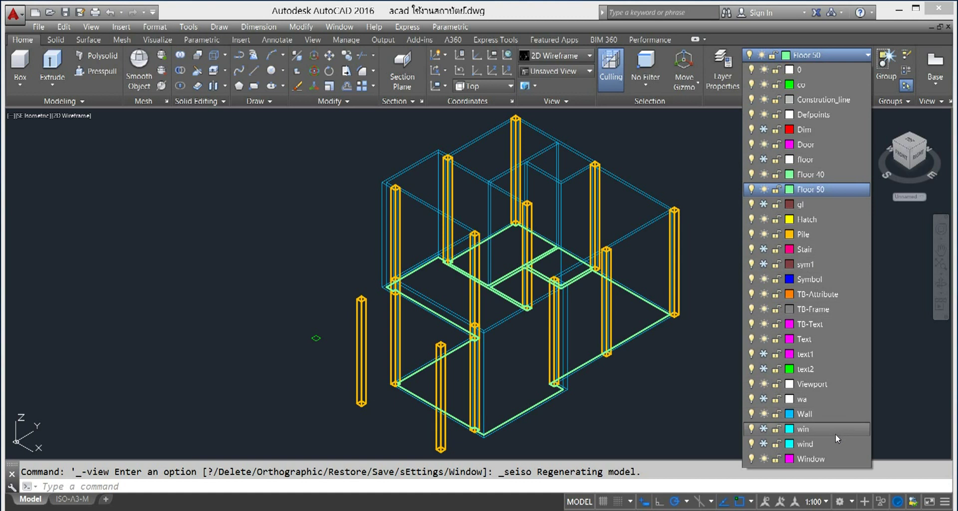
pyautogui.click(763, 413)
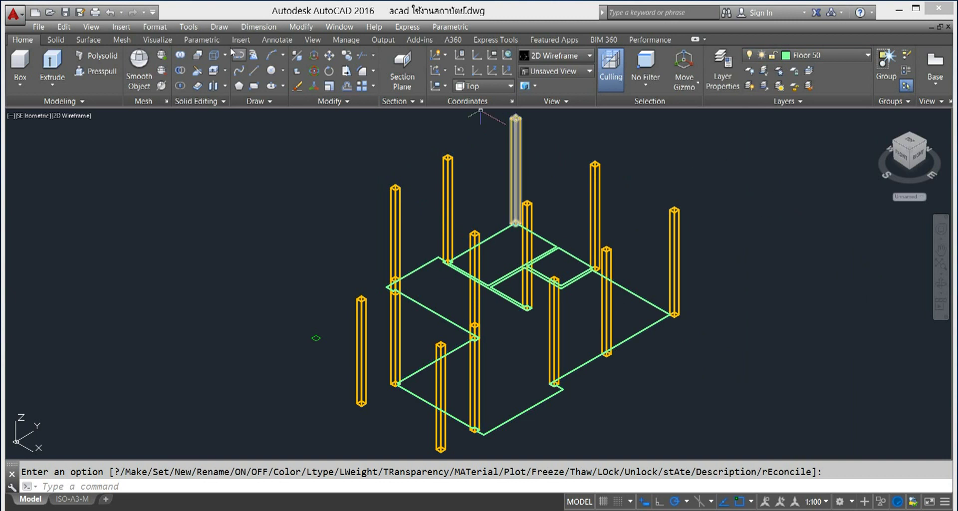
pyautogui.click(52, 62)
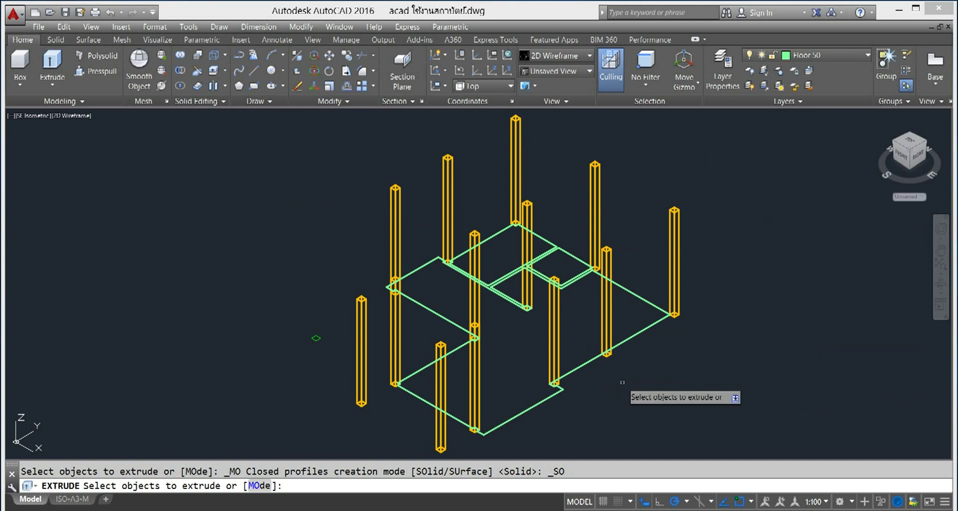
# - Extrude the outer house region into a floor slab 0.5 thick
pyautogui.click(640, 300)
pyautogui.rightClick(703, 336)
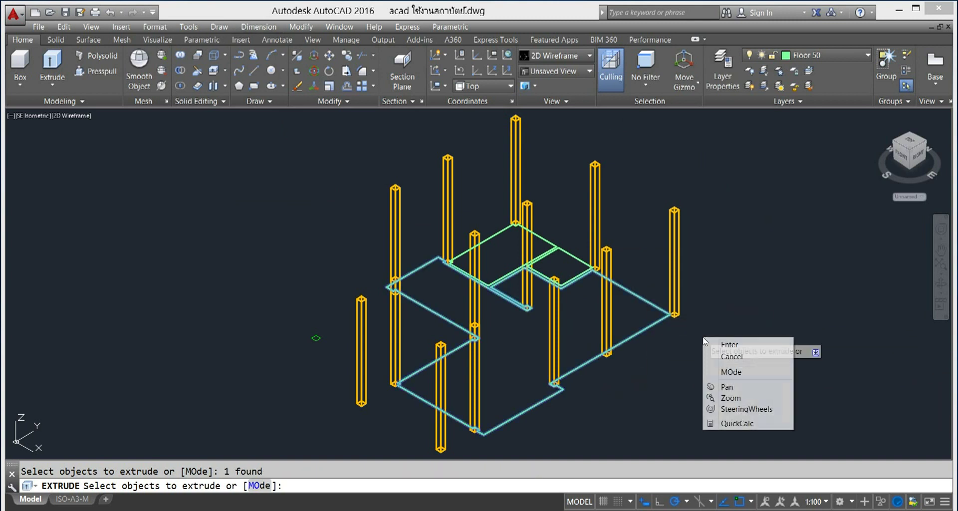
pyautogui.click(704, 336)
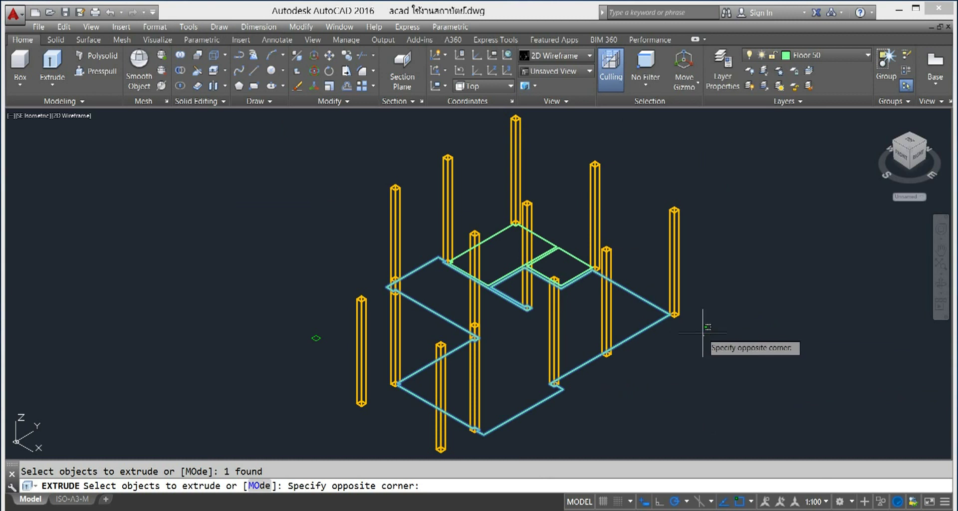
pyautogui.rightClick(703, 335)
pyautogui.click(733, 348)
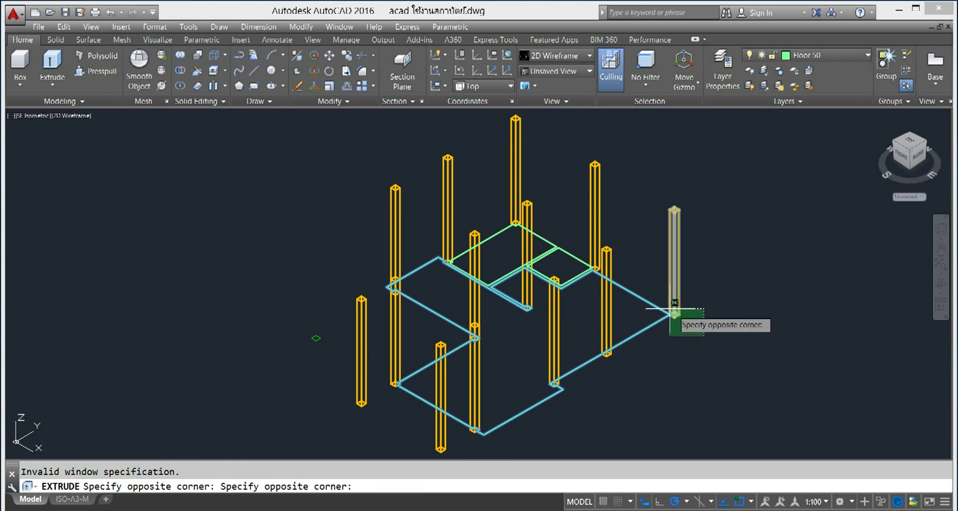
pyautogui.click(712, 333)
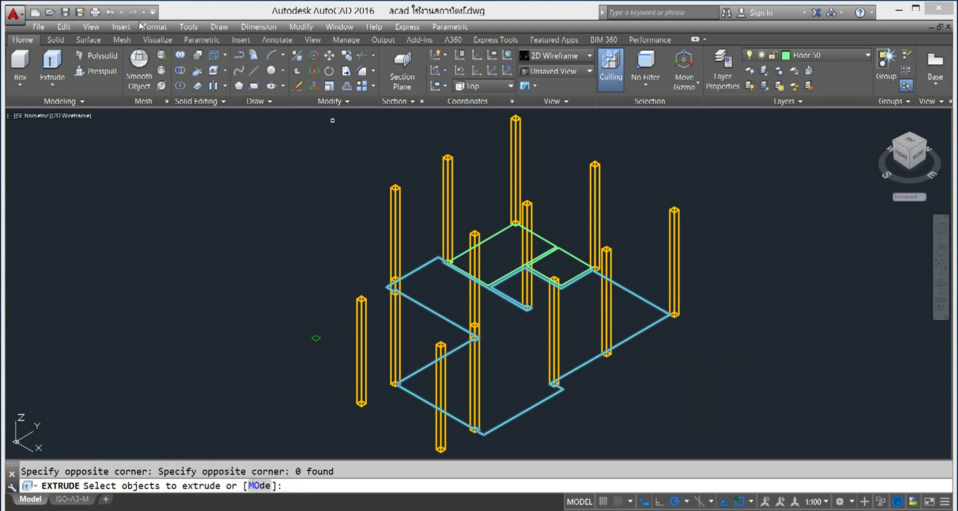
pyautogui.rightClick(705, 334)
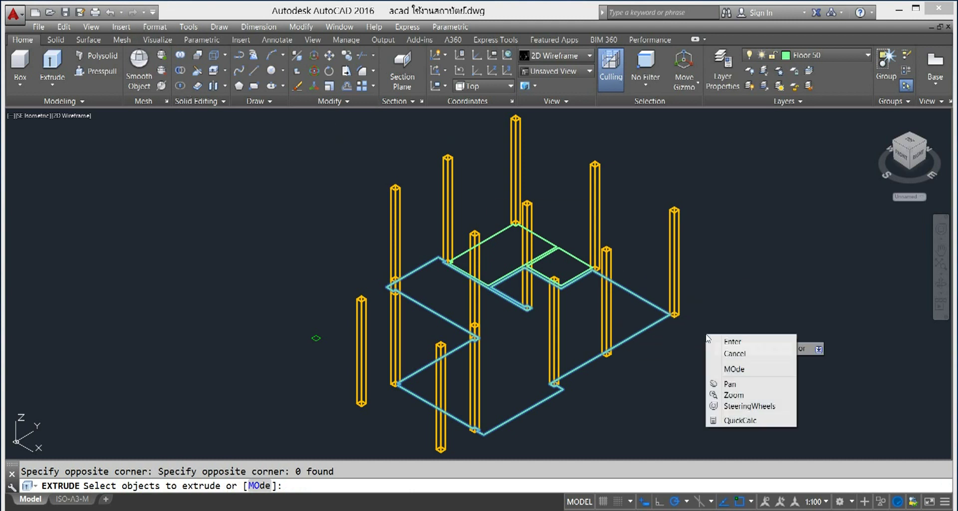
pyautogui.click(749, 341)
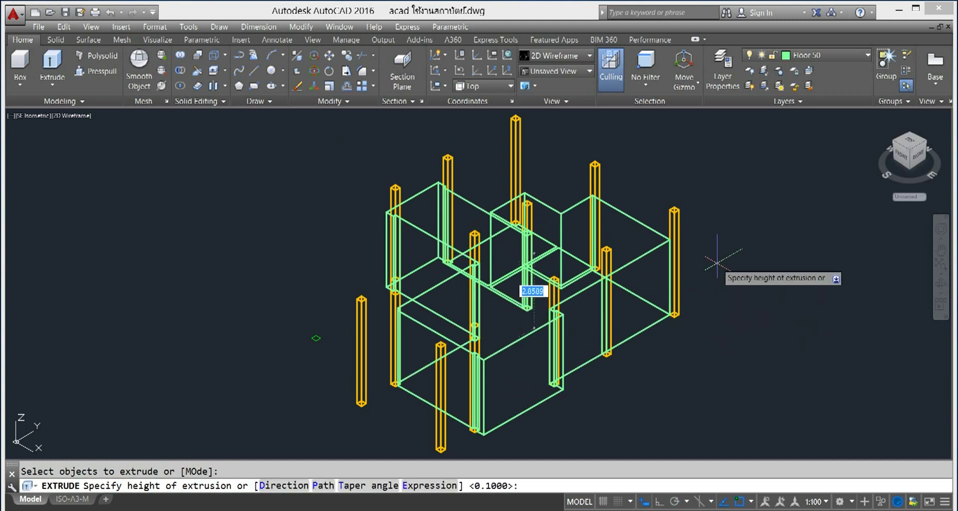
pyautogui.write('.5')
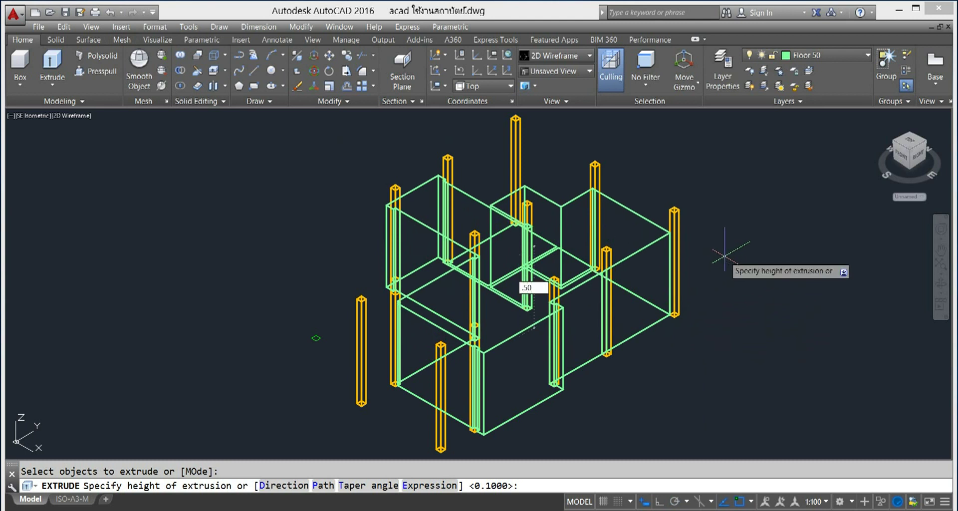
pyautogui.press('Return')
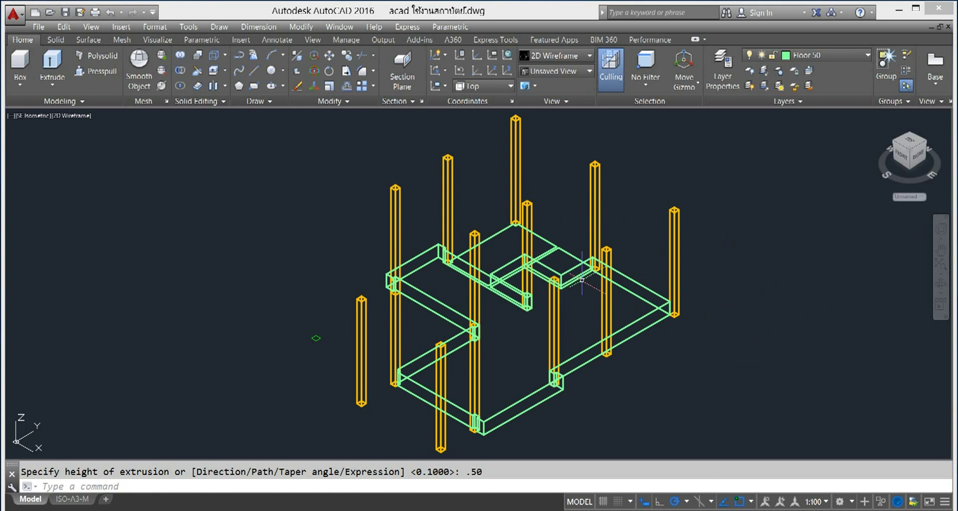
pyautogui.rightClick(210, 248)
pyautogui.click(249, 251)
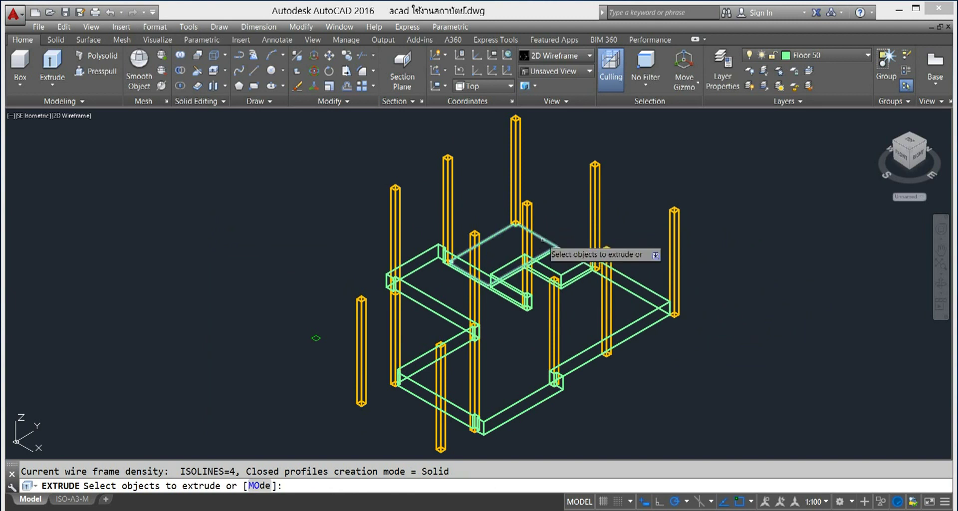
# - Extrude the two upper-left room regions into slabs 0.4 thick
pyautogui.click(544, 240)
pyautogui.click(574, 254)
pyautogui.rightClick(738, 261)
pyautogui.click(758, 271)
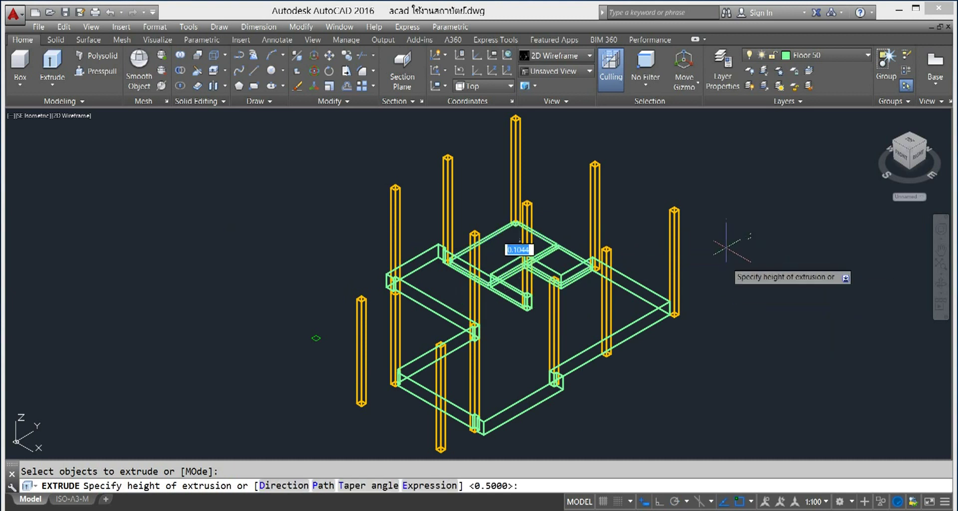
pyautogui.press('BackSpace')
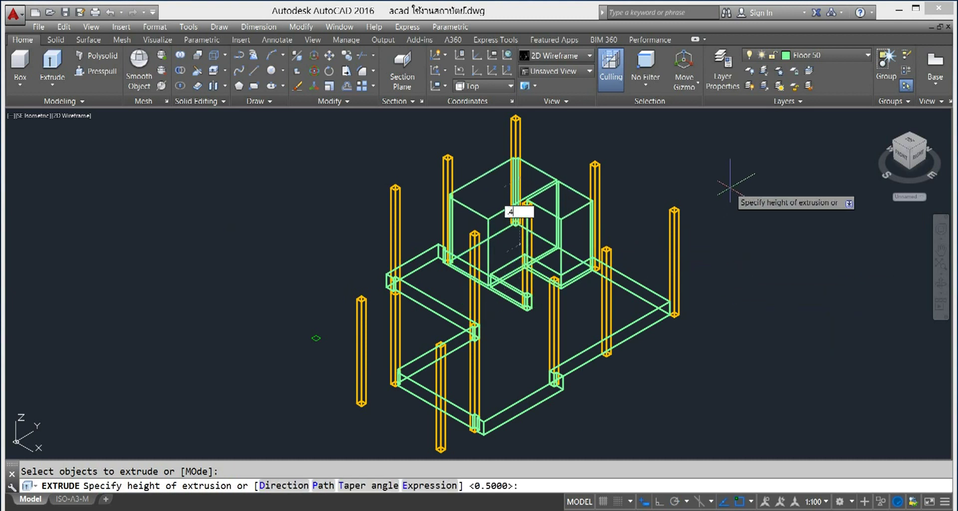
pyautogui.press('Return')
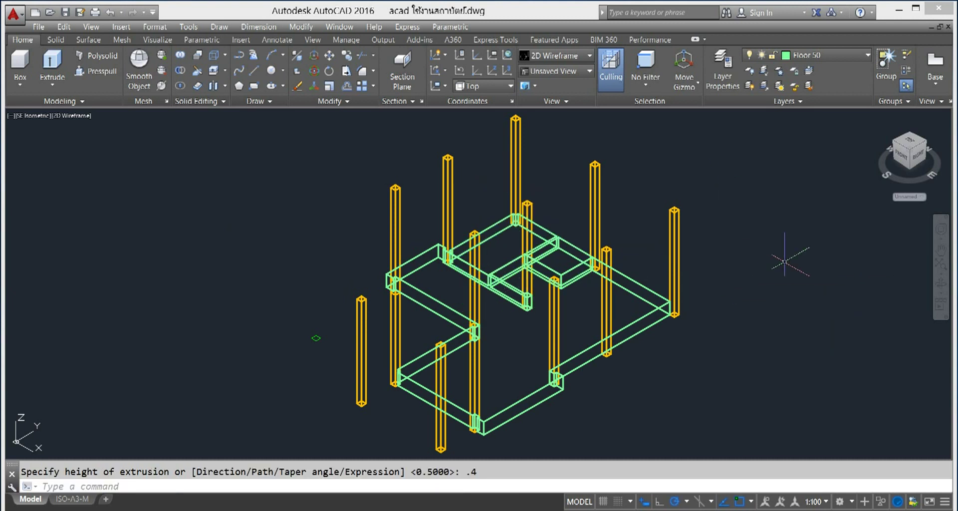
# - Cancel the stray selection window and shade the model in the Conceptual visual style
pyautogui.rightClick(782, 263)
pyautogui.click(728, 278)
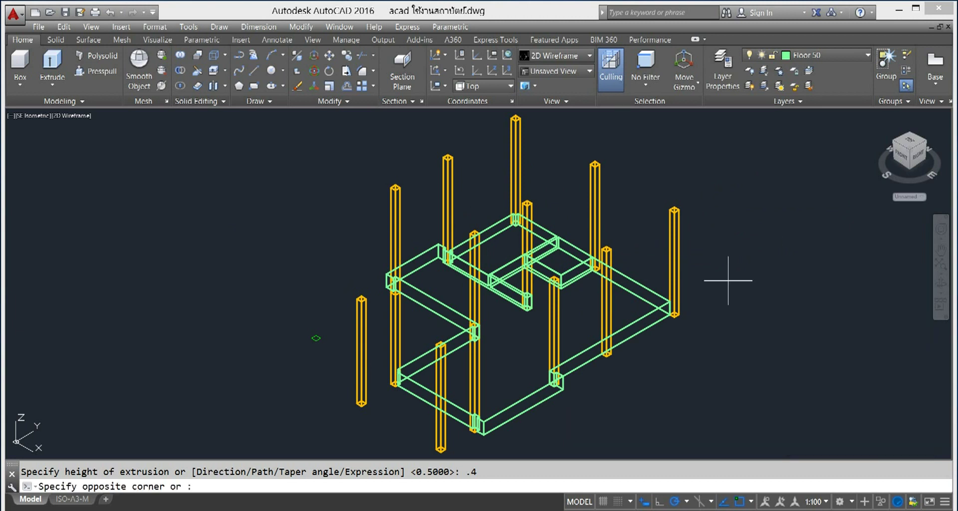
pyautogui.press('Escape')
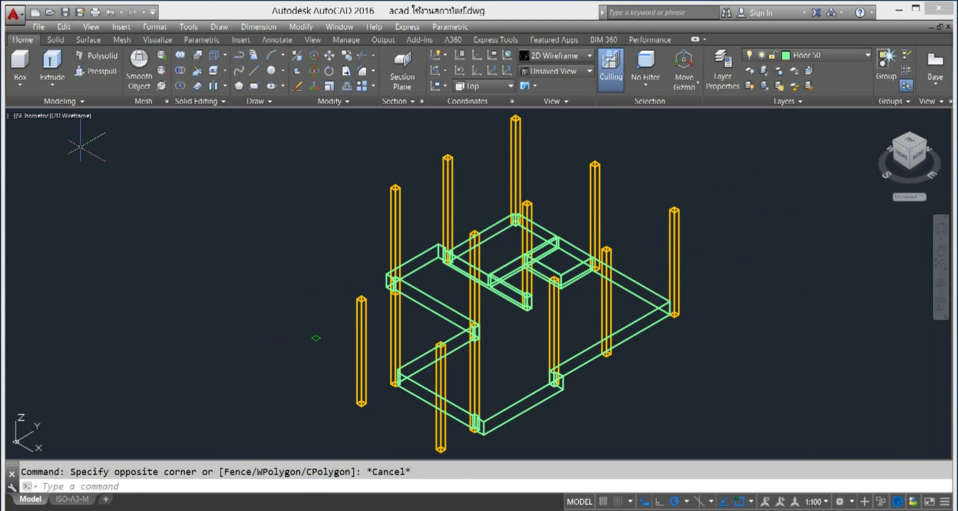
pyautogui.click(71, 116)
pyautogui.click(107, 154)
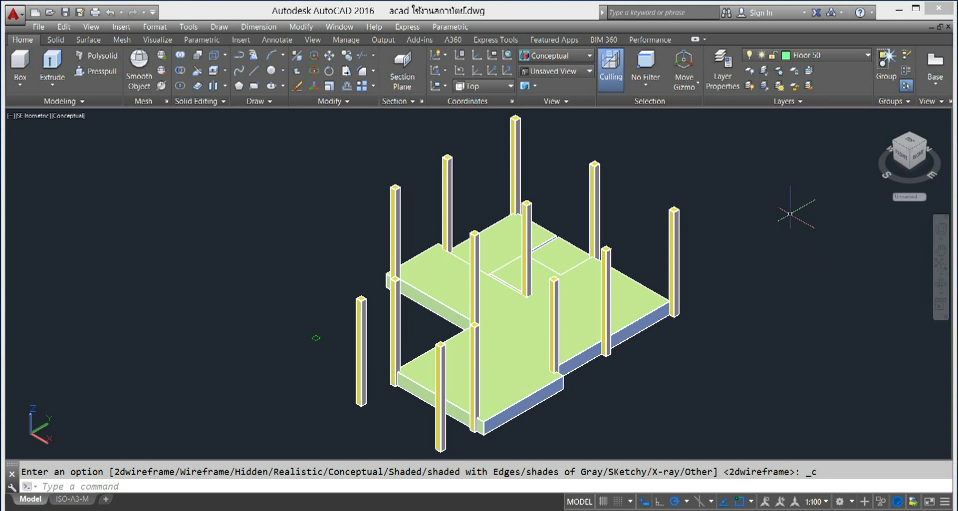
# - Zoom and pan in on the floor slabs around the tall column
pyautogui.scroll(3, 648, 212)
pyautogui.scroll(3, 609, 219)
pyautogui.scroll(3, 583, 217)
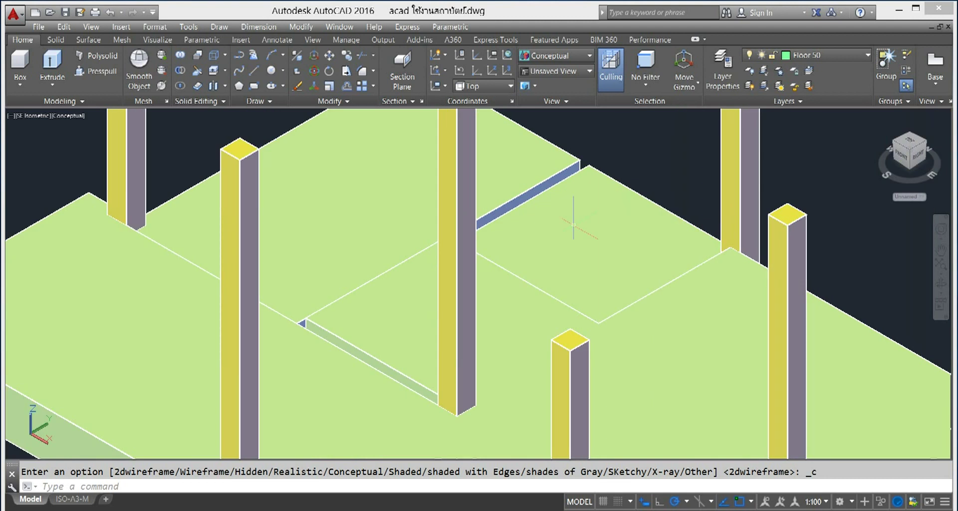
pyautogui.scroll(3, 582, 230)
pyautogui.scroll(3, 582, 230)
pyautogui.moveTo(593, 221); pyautogui.dragTo(840, 342, button='middle')
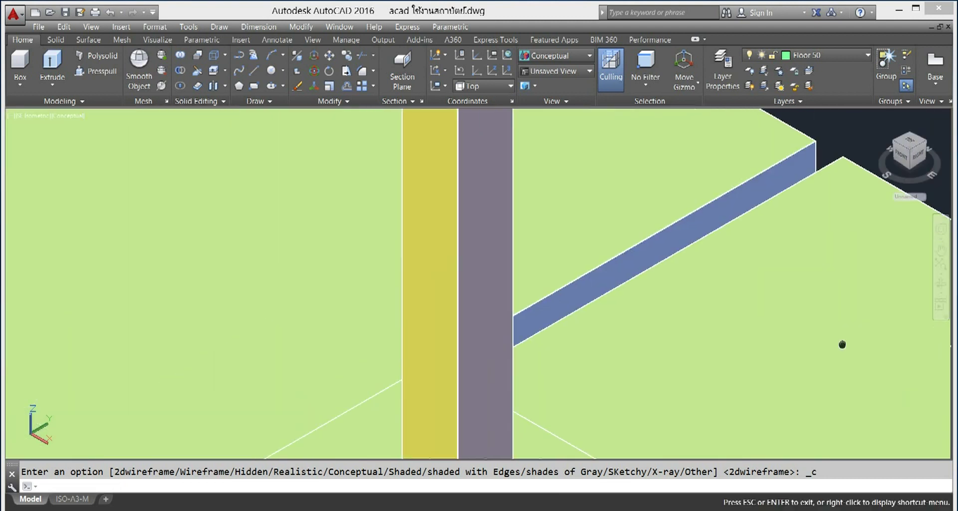
pyautogui.scroll(-3, 813, 311)
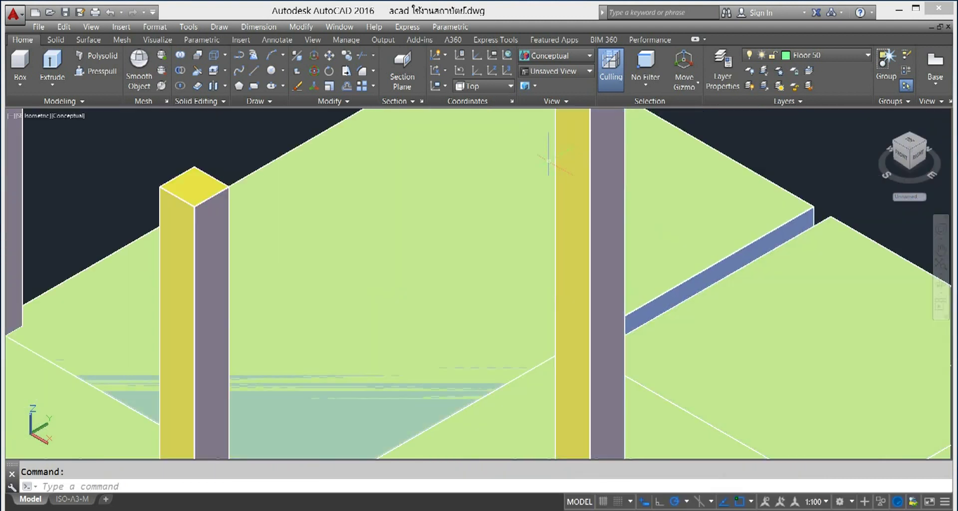
pyautogui.scroll(3, 673, 200)
pyautogui.scroll(-3, 673, 200)
pyautogui.scroll(-2, 708, 214)
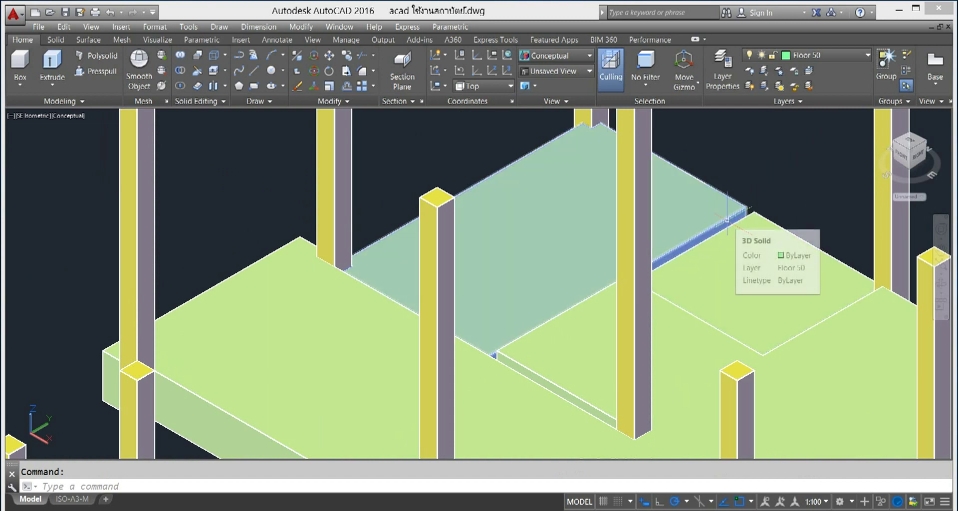
pyautogui.scroll(3, 746, 246)
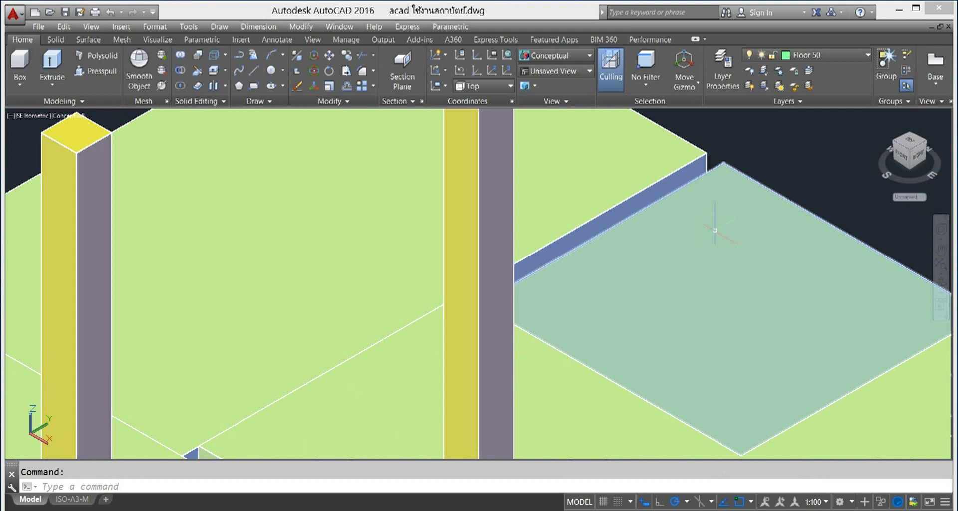
pyautogui.scroll(-2, 711, 228)
pyautogui.scroll(-1, 715, 209)
pyautogui.scroll(-1, 716, 210)
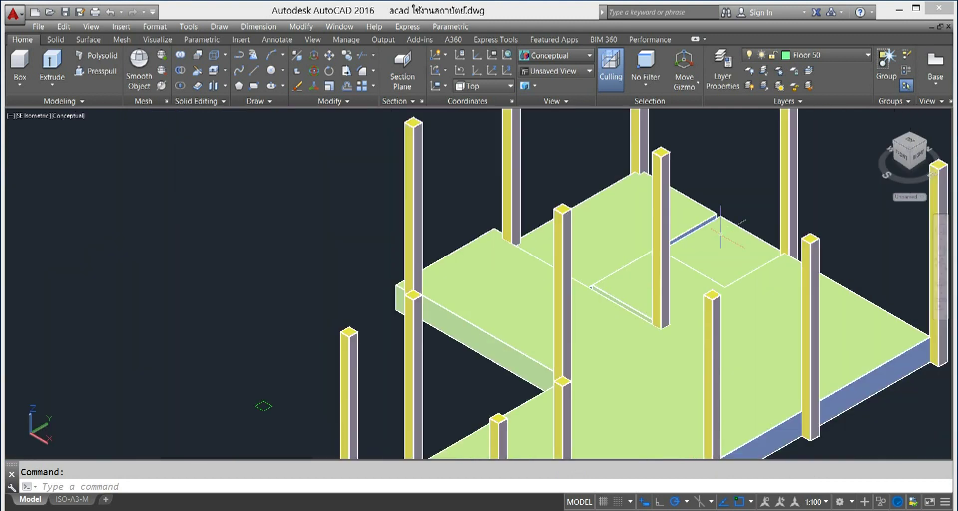
pyautogui.scroll(-2, 721, 236)
pyautogui.scroll(1, 793, 228)
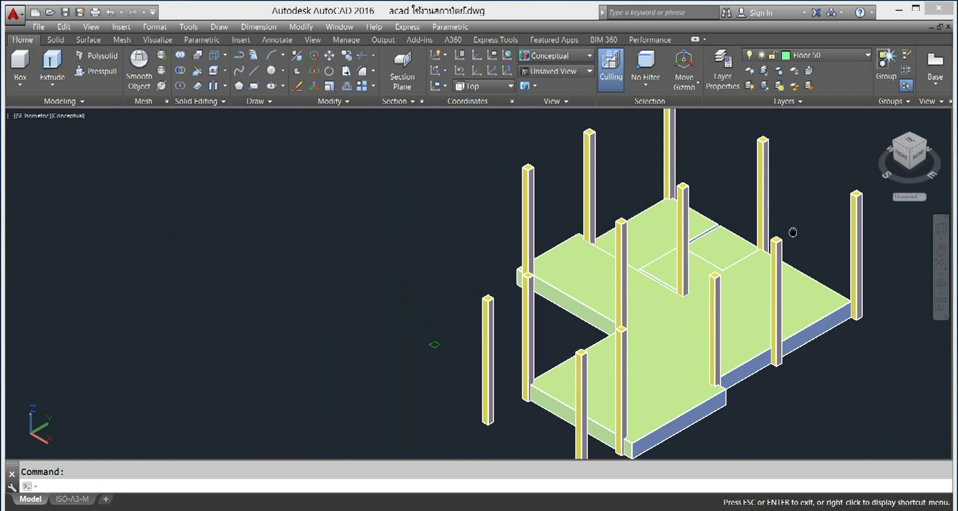
pyautogui.scroll(1, 748, 238)
pyautogui.scroll(1, 698, 249)
pyautogui.scroll(1, 656, 260)
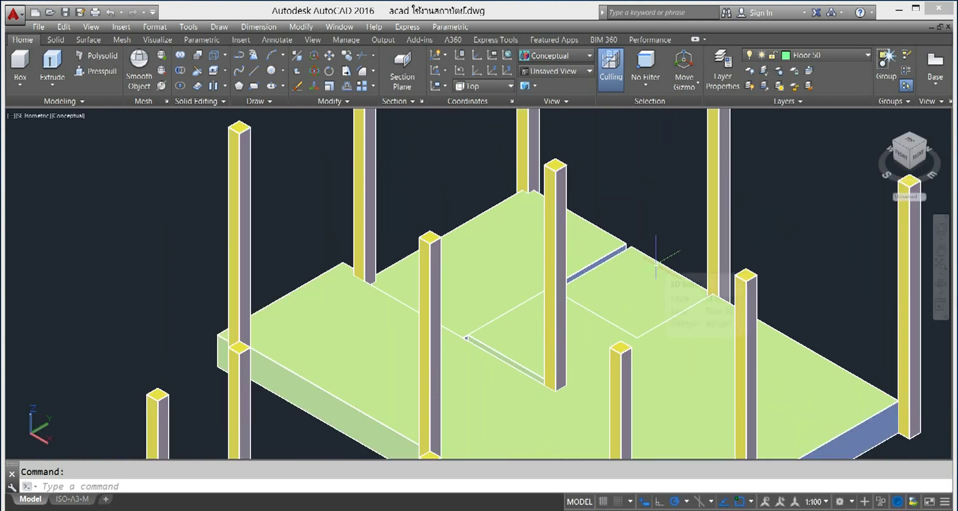
# - Select the small extra slab beside the tall column and delete it
pyautogui.click(655, 262)
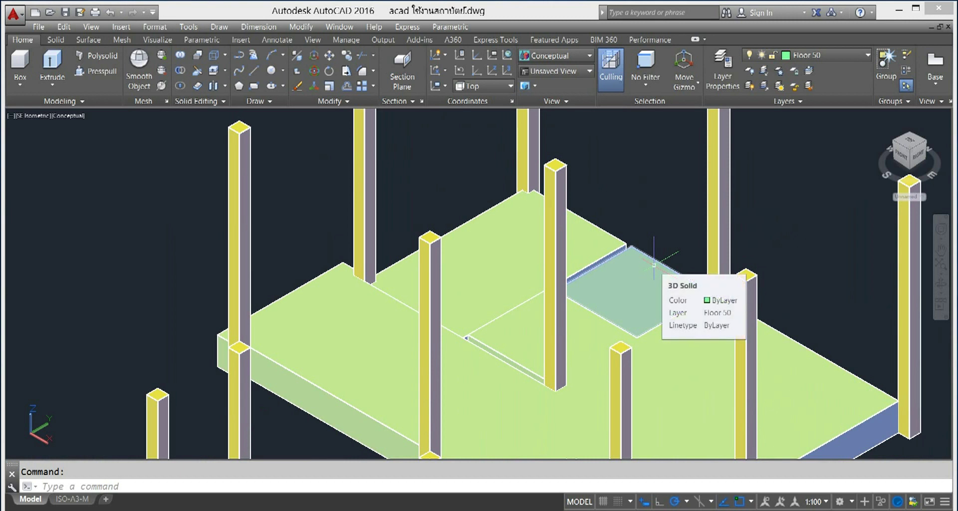
pyautogui.scroll(-4, 653, 264)
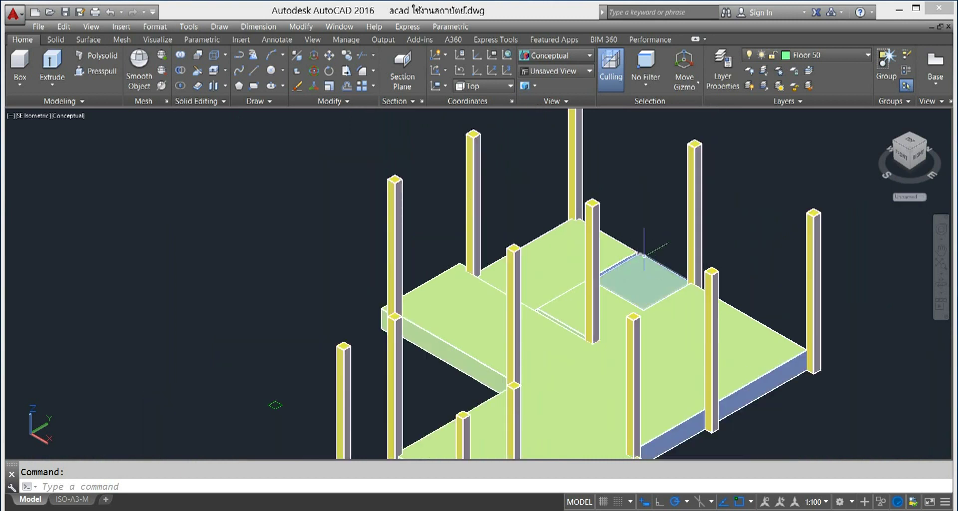
pyautogui.scroll(3, 656, 239)
pyautogui.scroll(2, 656, 240)
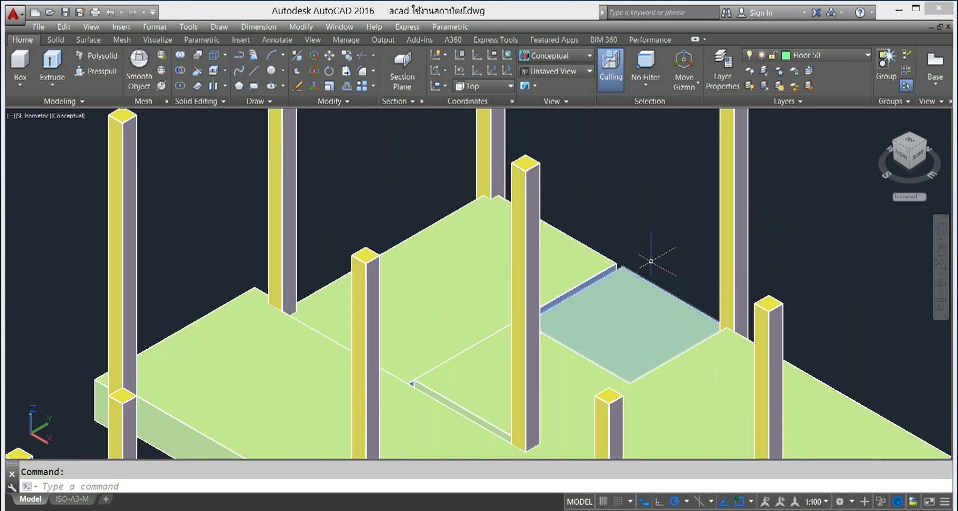
pyautogui.press('Delete')
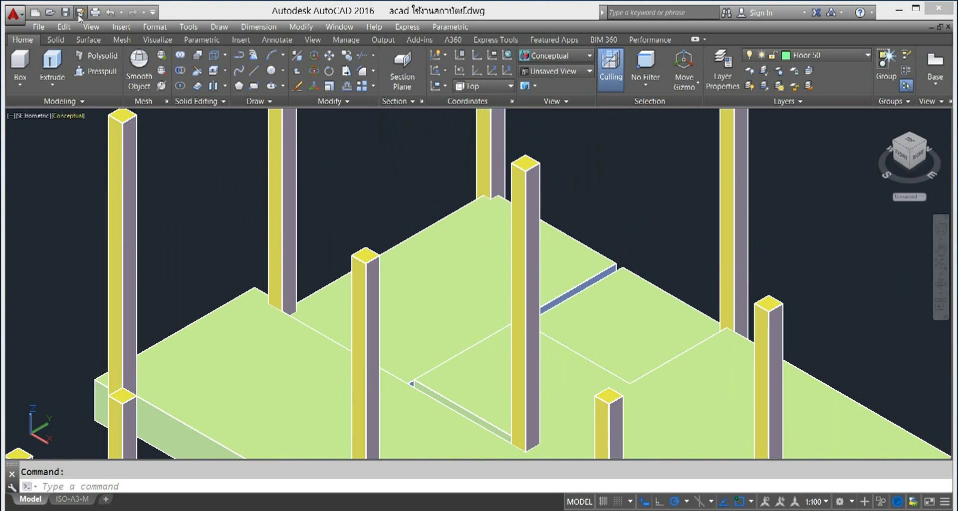
# - Open the Materials Browser from the Visualize tab and widen its palette
pyautogui.click(157, 41)
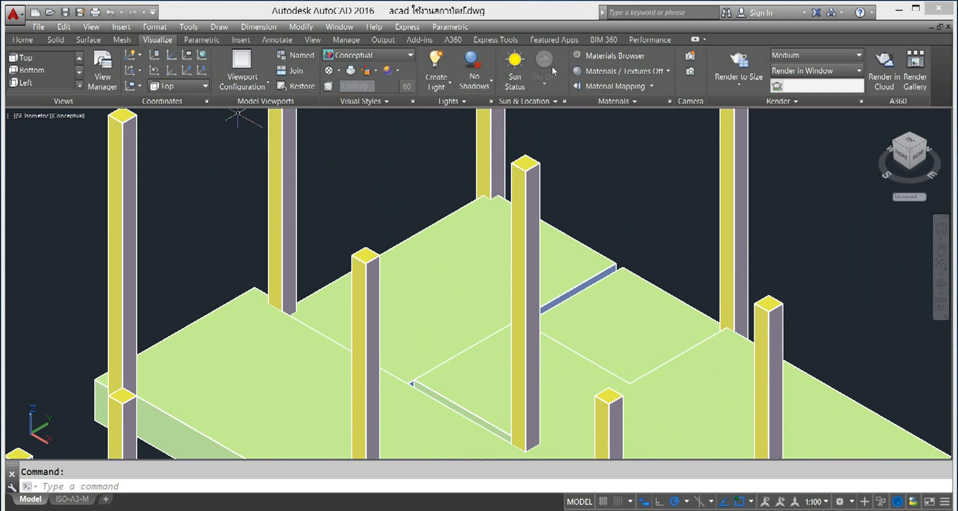
pyautogui.click(617, 55)
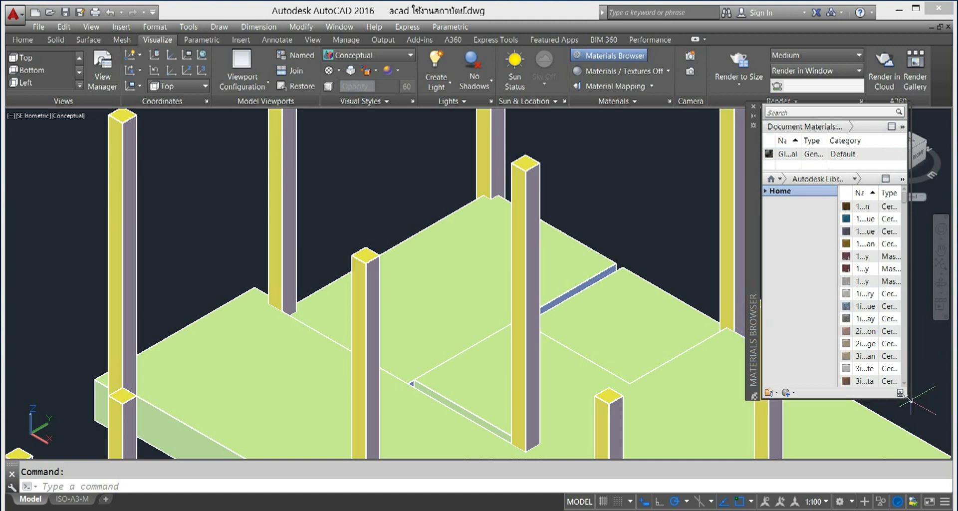
pyautogui.moveTo(906, 396); pyautogui.dragTo(947, 397)
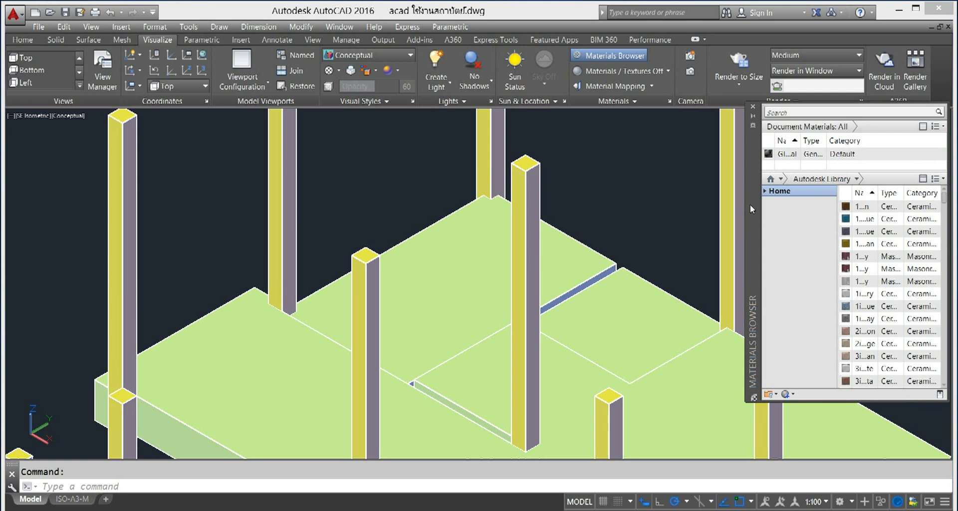
# - Float the Materials Browser over the model, widen it, and enlarge the document materials list
pyautogui.moveTo(750, 205); pyautogui.dragTo(689, 226)
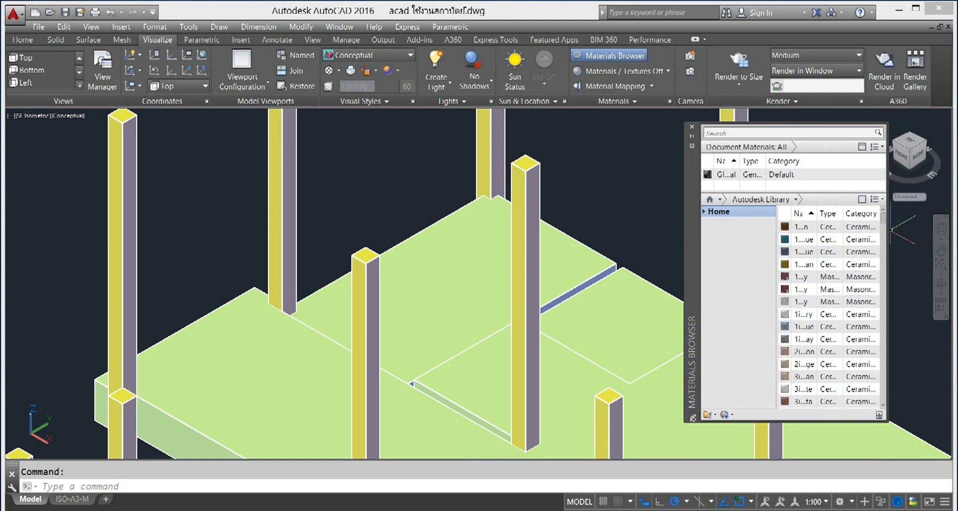
pyautogui.moveTo(887, 237); pyautogui.dragTo(927, 235)
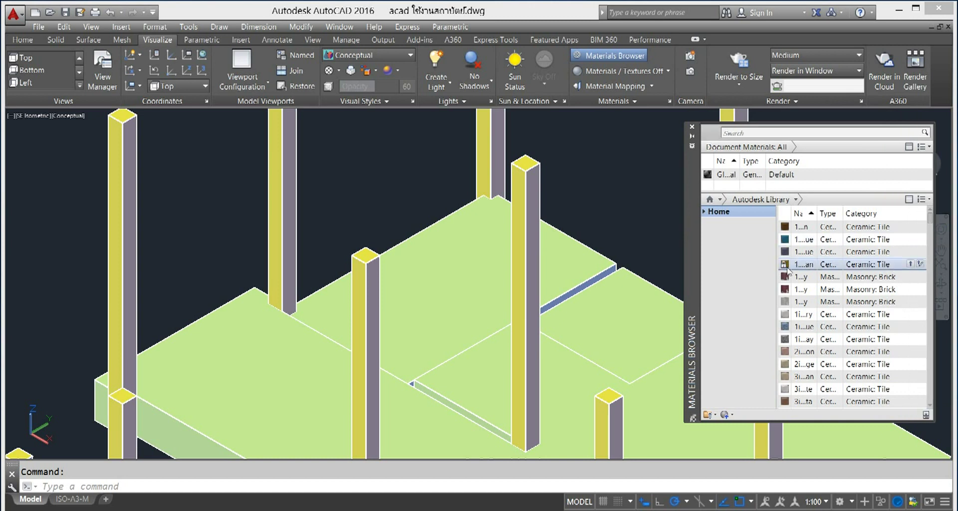
pyautogui.moveTo(692, 256); pyautogui.dragTo(671, 256)
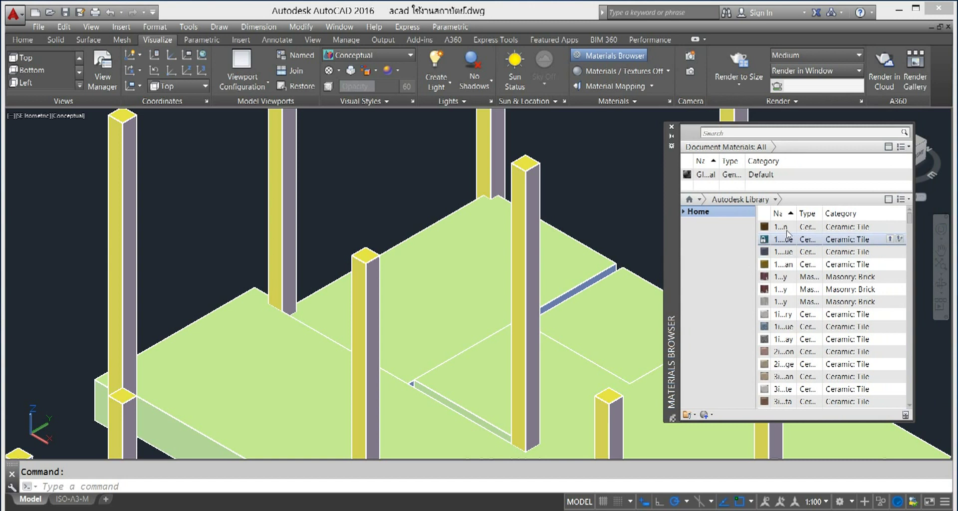
pyautogui.moveTo(772, 190); pyautogui.dragTo(773, 243)
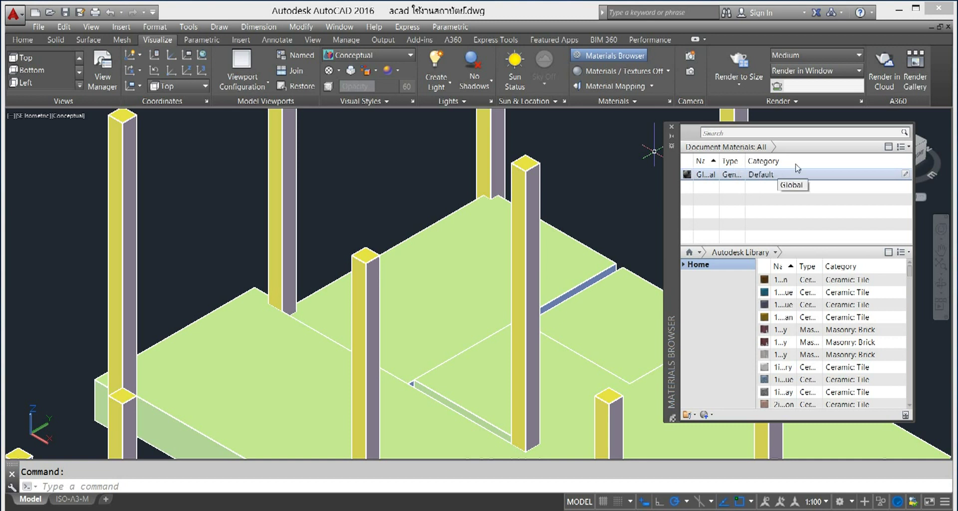
pyautogui.click(909, 147)
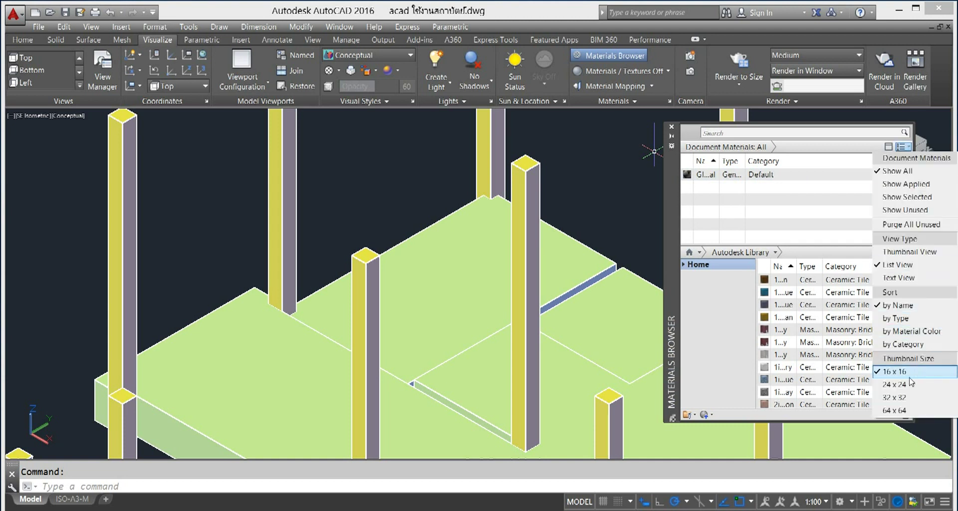
# - Set material thumbnails to 32 x 32, then switch to Favorites and back to Autodesk Library
pyautogui.click(909, 399)
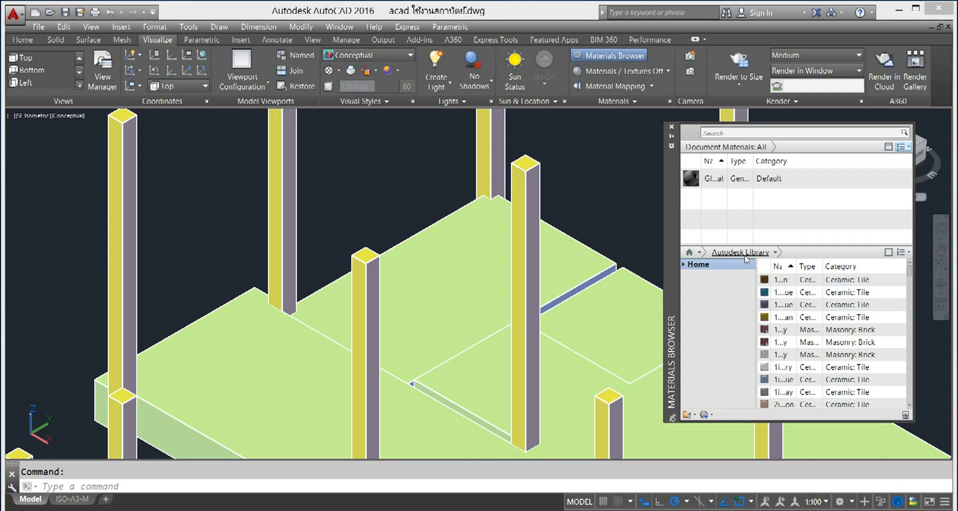
pyautogui.click(701, 252)
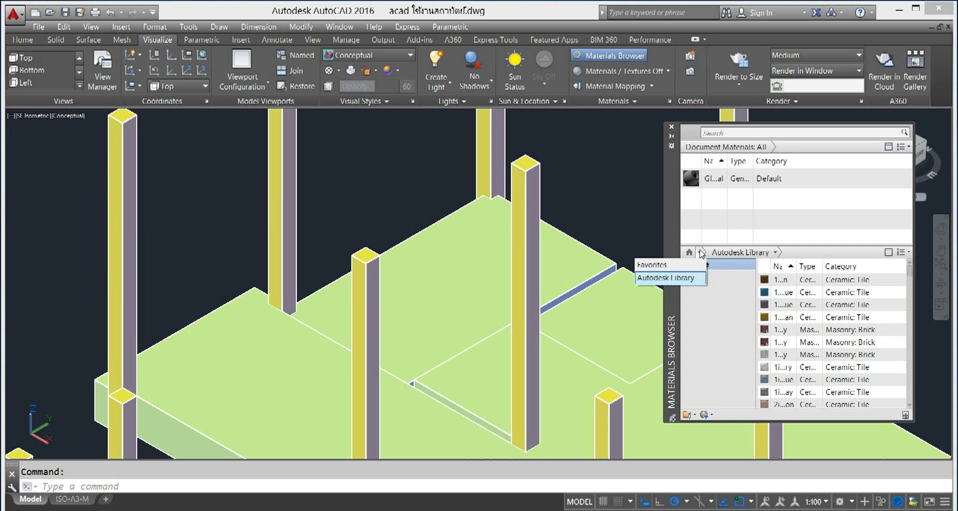
pyautogui.click(686, 266)
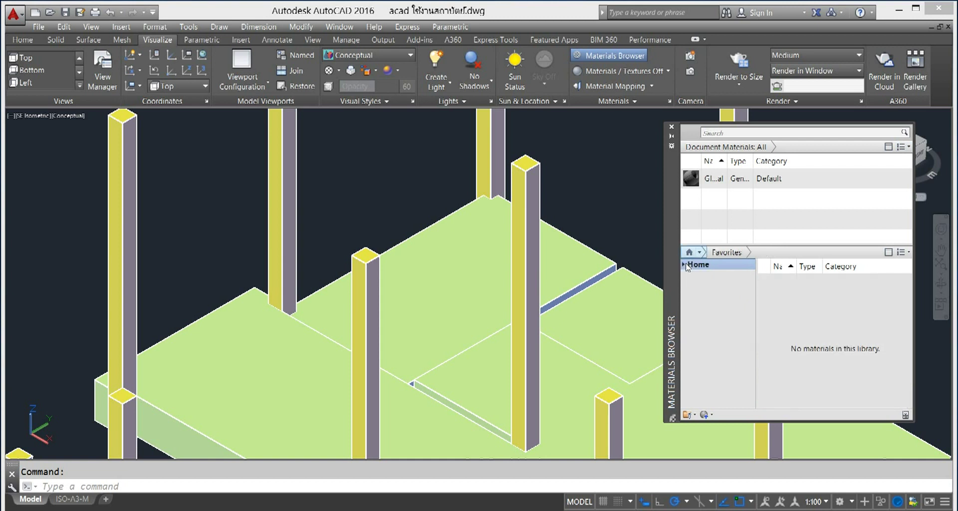
pyautogui.click(701, 253)
pyautogui.click(699, 278)
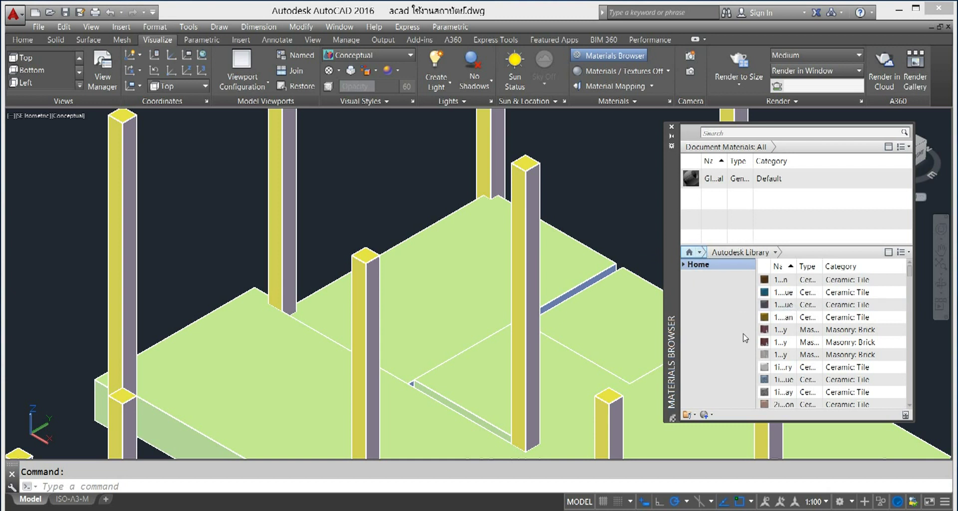
# - Open the Autodesk Library materials and expand its category dropdown
pyautogui.click(697, 264)
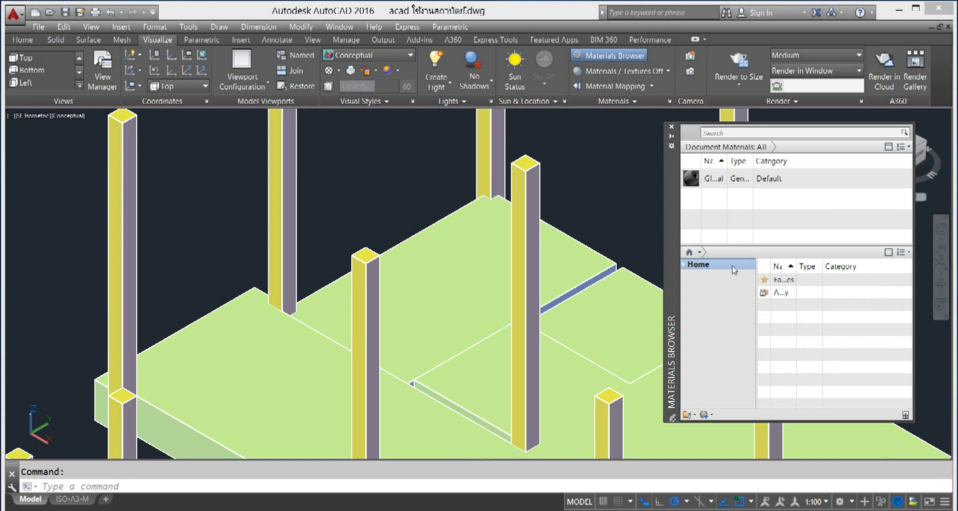
pyautogui.doubleClick(791, 294)
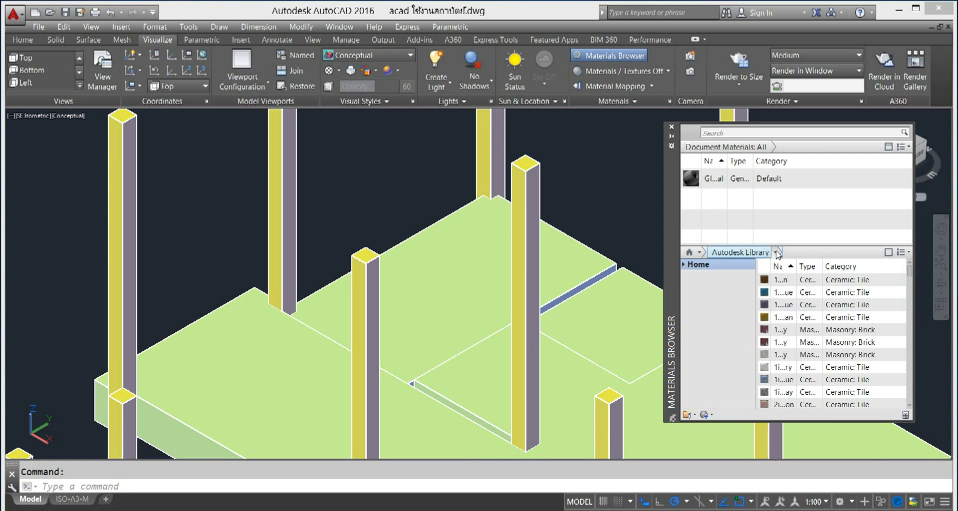
pyautogui.click(776, 252)
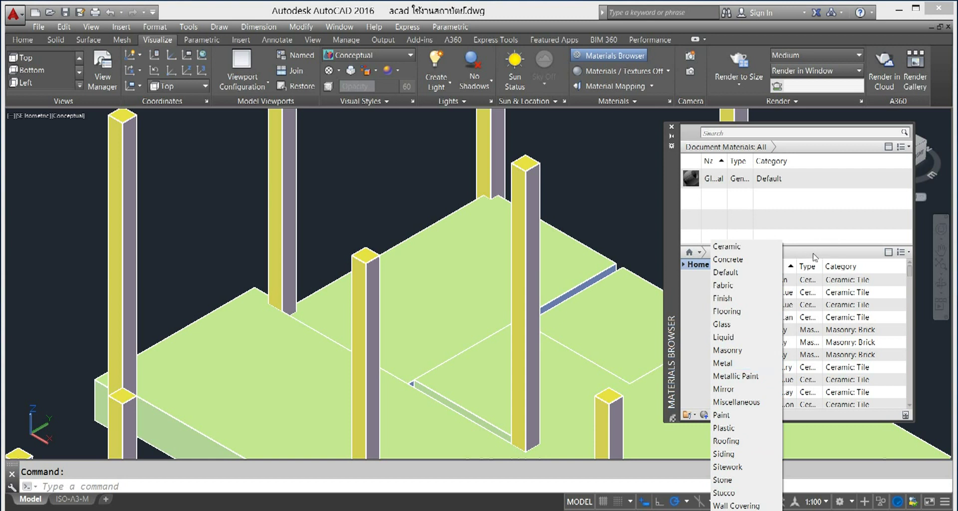
# - Set the Autodesk Library material thumbnails to the 64 x 64 size
pyautogui.click(814, 257)
pyautogui.click(905, 252)
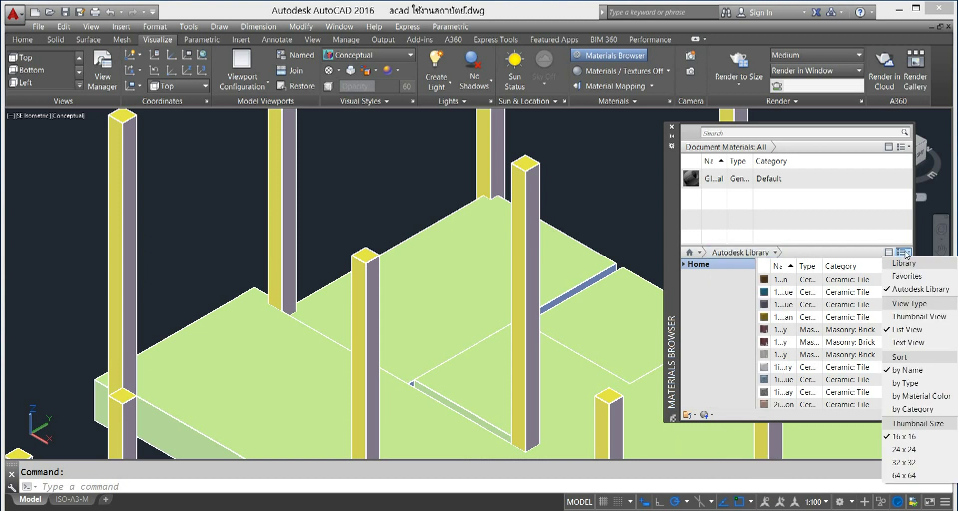
pyautogui.click(905, 478)
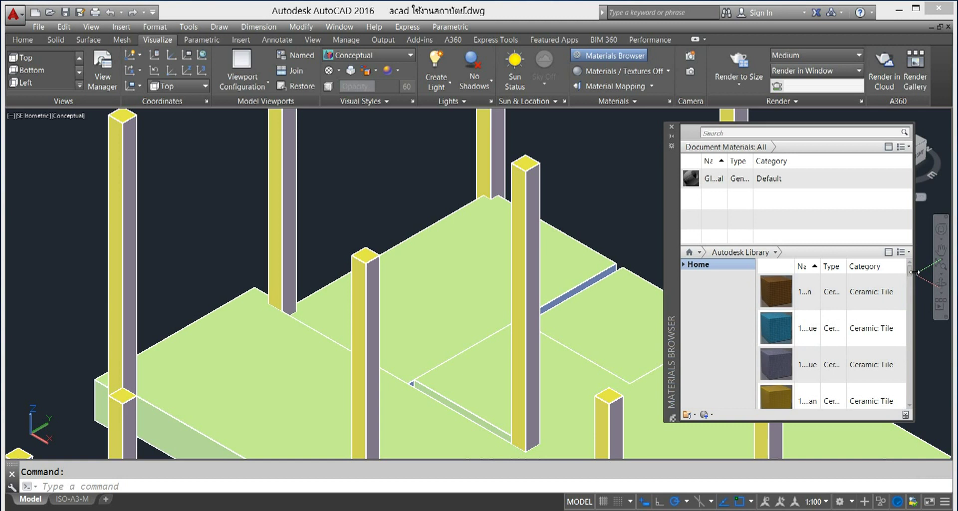
pyautogui.click(776, 253)
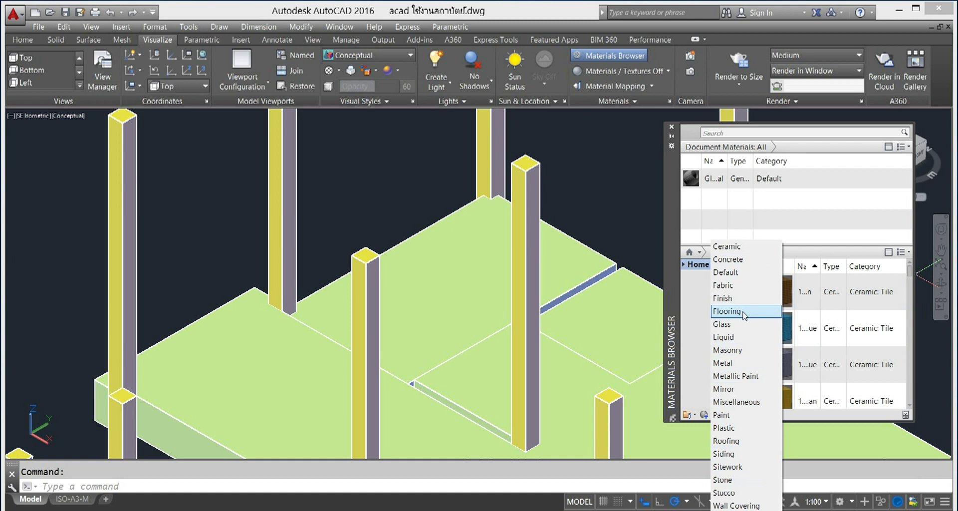
# - Switch the library to the Flooring category and scroll through its materials
pyautogui.click(744, 313)
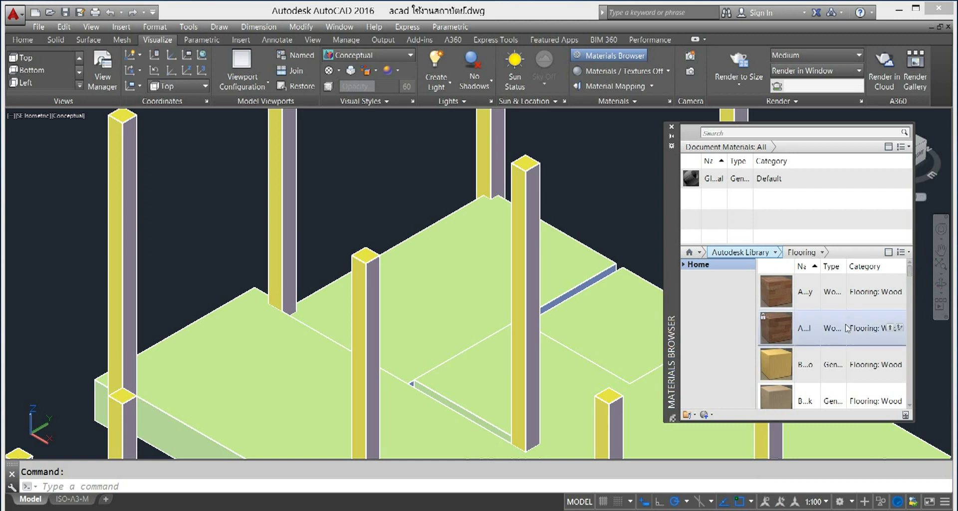
pyautogui.scroll(-2, 878, 314)
pyautogui.scroll(-1, 878, 314)
pyautogui.scroll(-1, 880, 314)
pyautogui.scroll(-3, 879, 313)
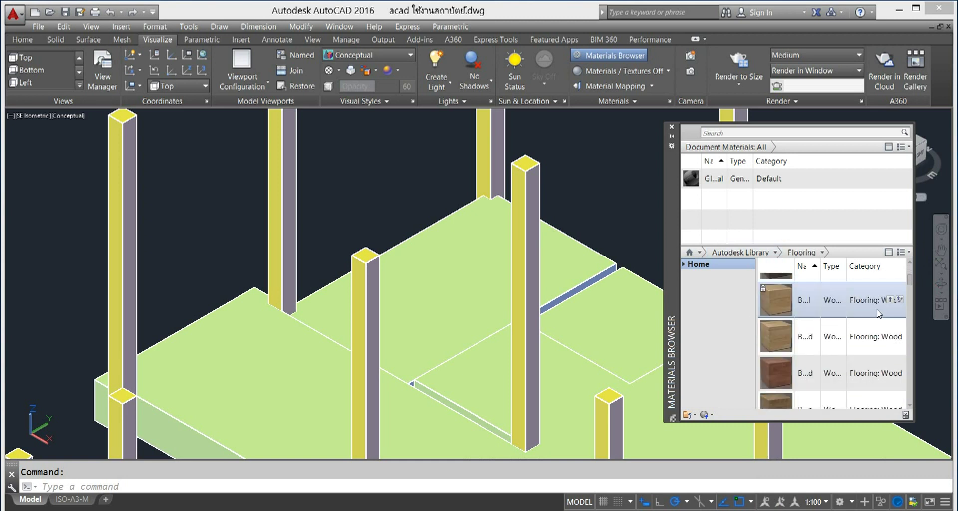
# - Narrow Flooring to the Stone subcategory and scroll through the whole stone set
pyautogui.click(822, 252)
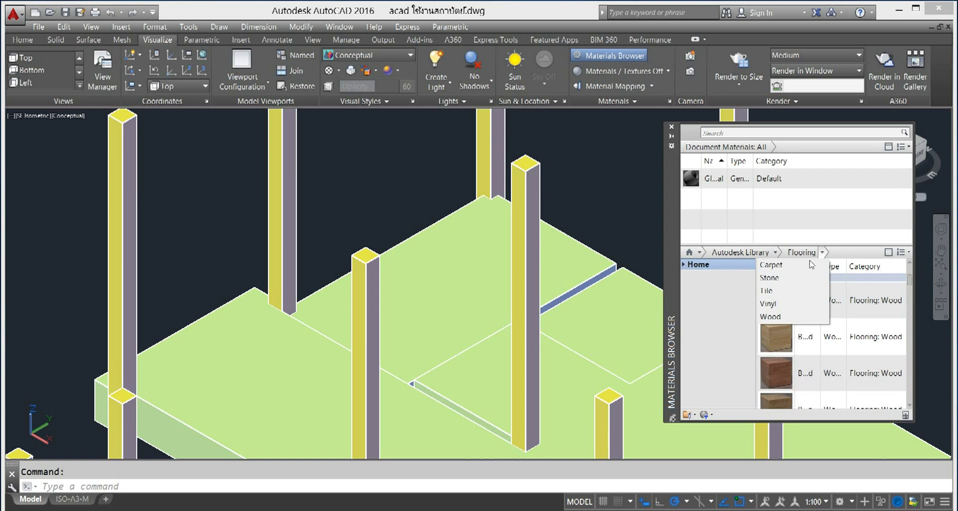
pyautogui.click(784, 277)
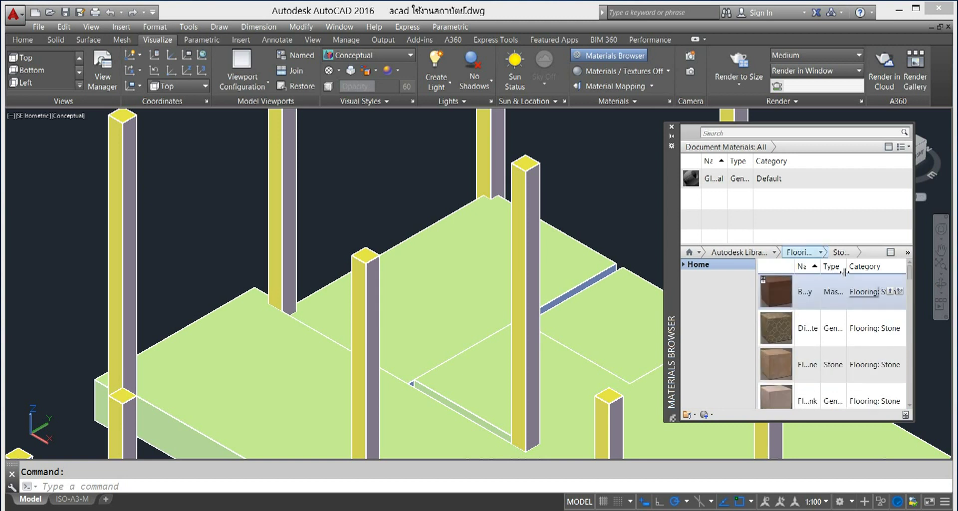
pyautogui.scroll(-5, 898, 318)
pyautogui.scroll(3, 898, 318)
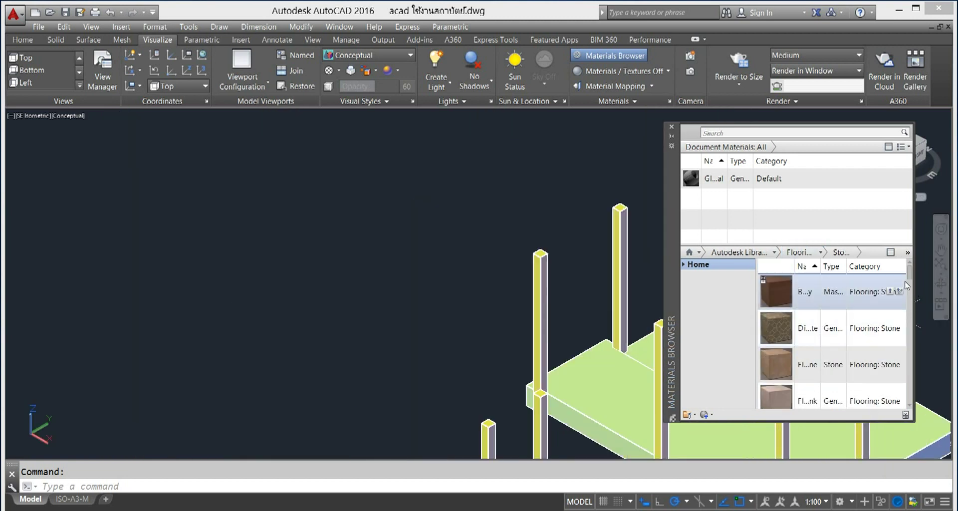
pyautogui.scroll(-3, 907, 286)
pyautogui.moveTo(907, 285); pyautogui.dragTo(908, 325)
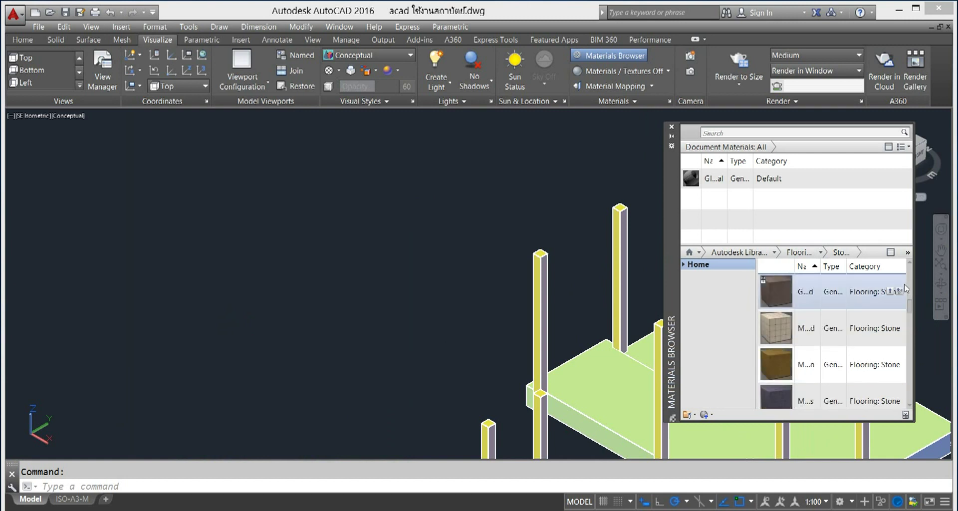
pyautogui.scroll(-2, 908, 325)
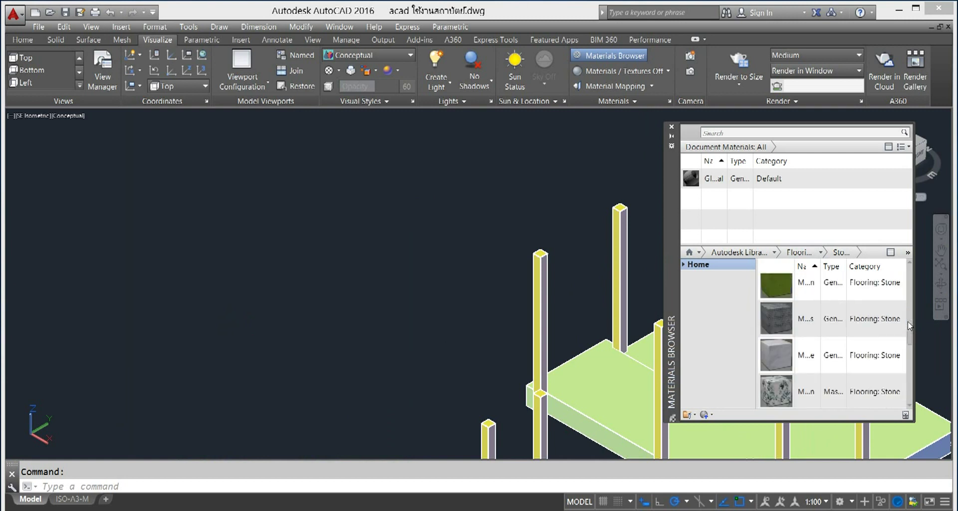
pyautogui.scroll(-2, 908, 325)
pyautogui.scroll(-2, 908, 325)
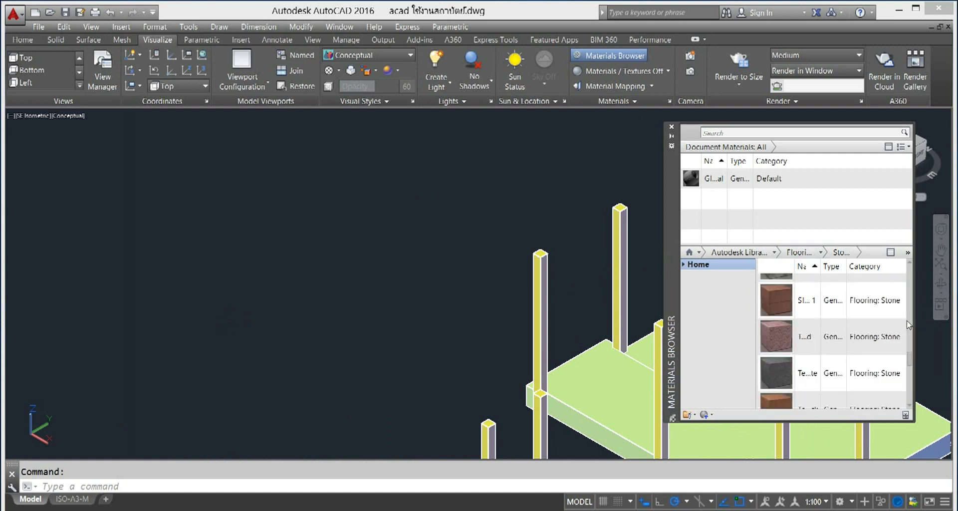
pyautogui.scroll(-2, 907, 325)
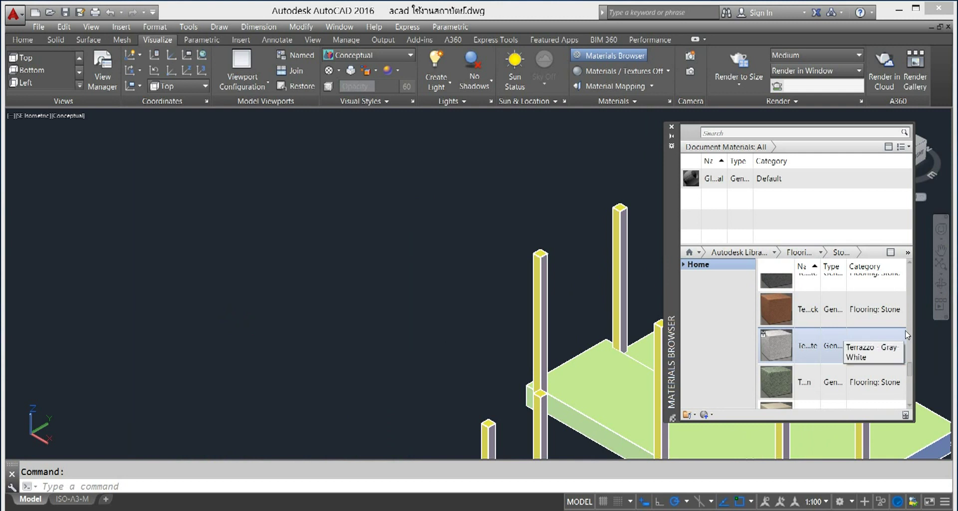
pyautogui.scroll(-1, 907, 336)
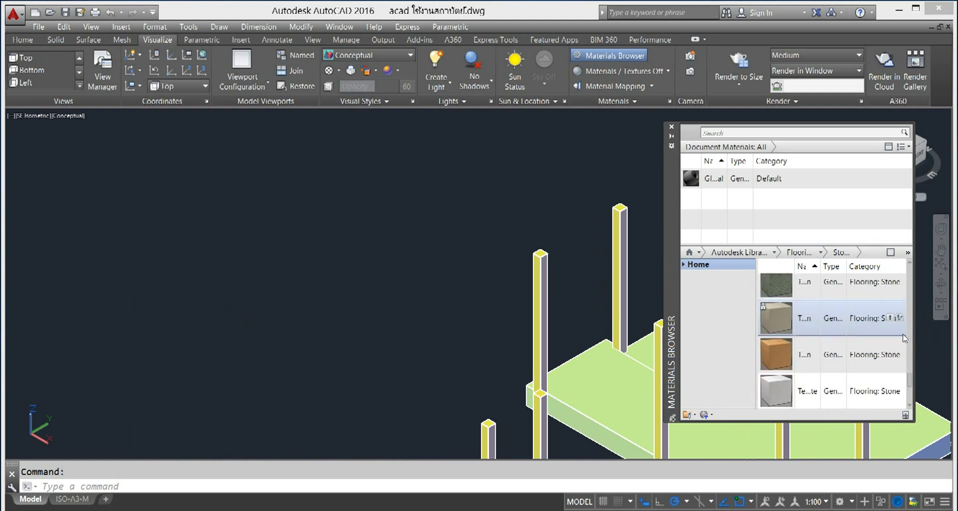
pyautogui.scroll(-1, 904, 338)
pyautogui.scroll(-1, 901, 341)
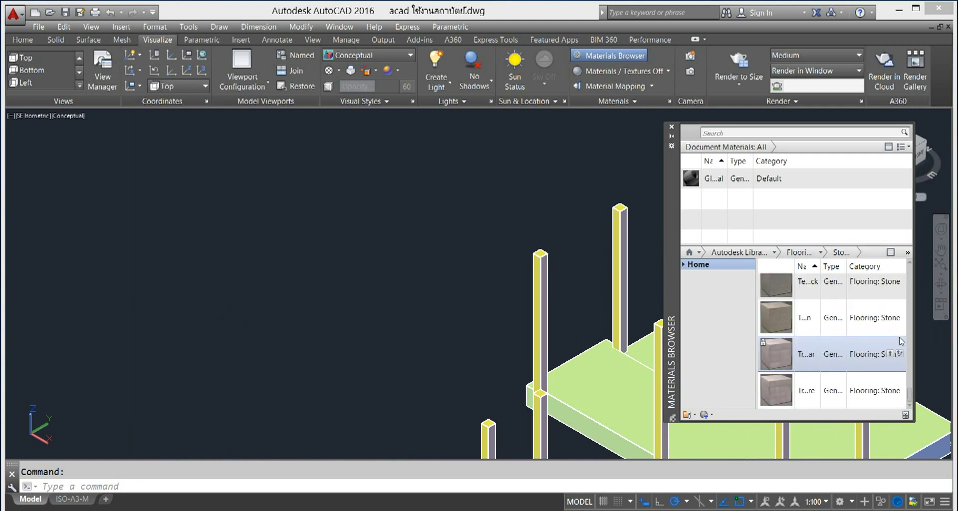
pyautogui.scroll(-1, 881, 371)
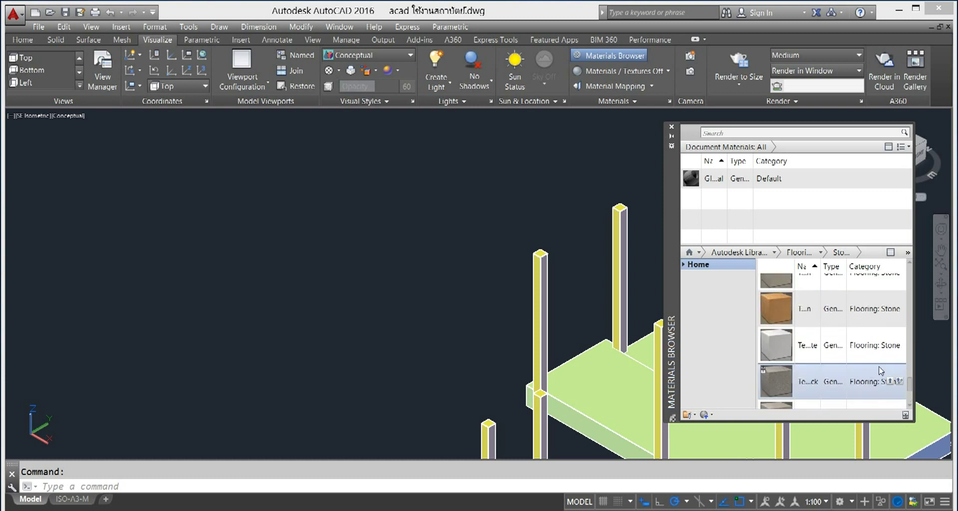
pyautogui.scroll(2, 873, 367)
pyautogui.scroll(2, 860, 357)
pyautogui.scroll(2, 856, 319)
pyautogui.scroll(2, 852, 314)
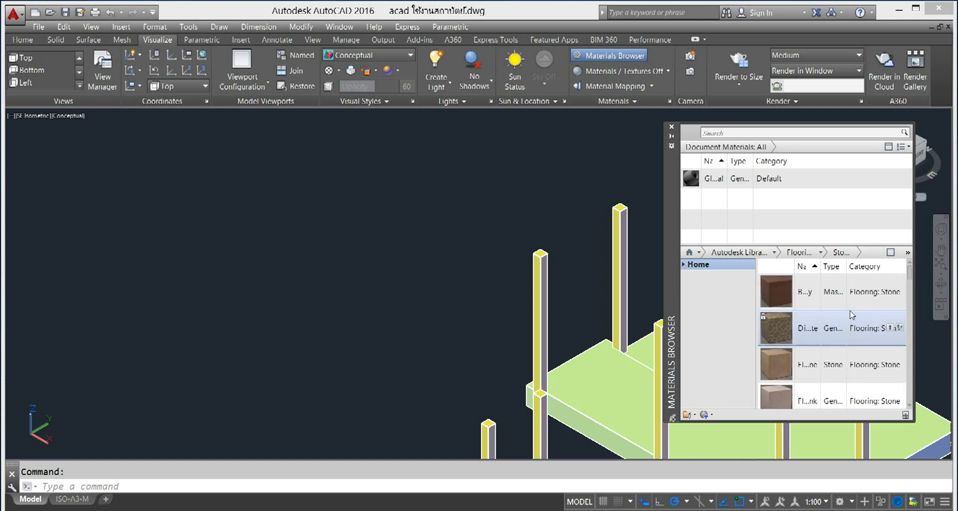
pyautogui.scroll(-2, 819, 316)
pyautogui.scroll(-1, 820, 319)
pyautogui.scroll(-1, 825, 325)
pyautogui.scroll(1, 842, 327)
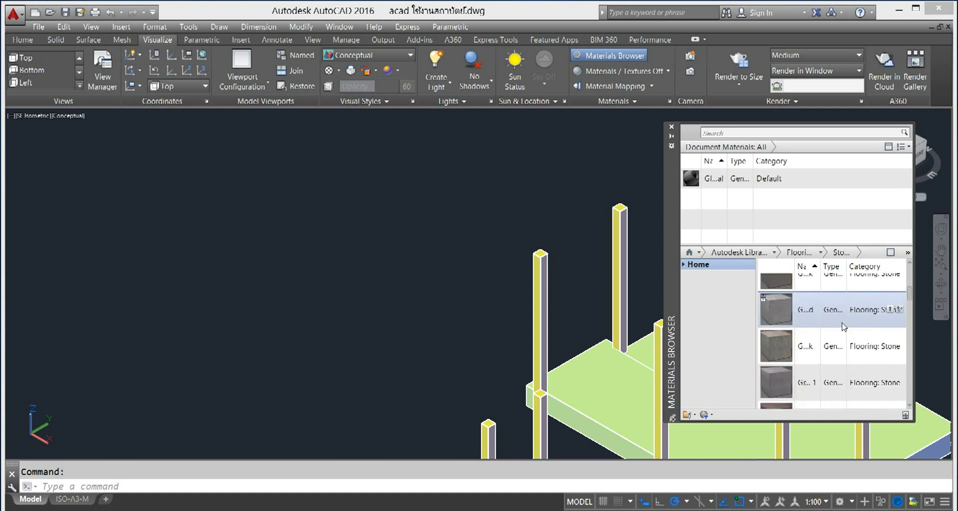
pyautogui.scroll(-2, 843, 327)
pyautogui.scroll(-2, 843, 327)
pyautogui.scroll(-2, 842, 328)
pyautogui.scroll(-2, 841, 329)
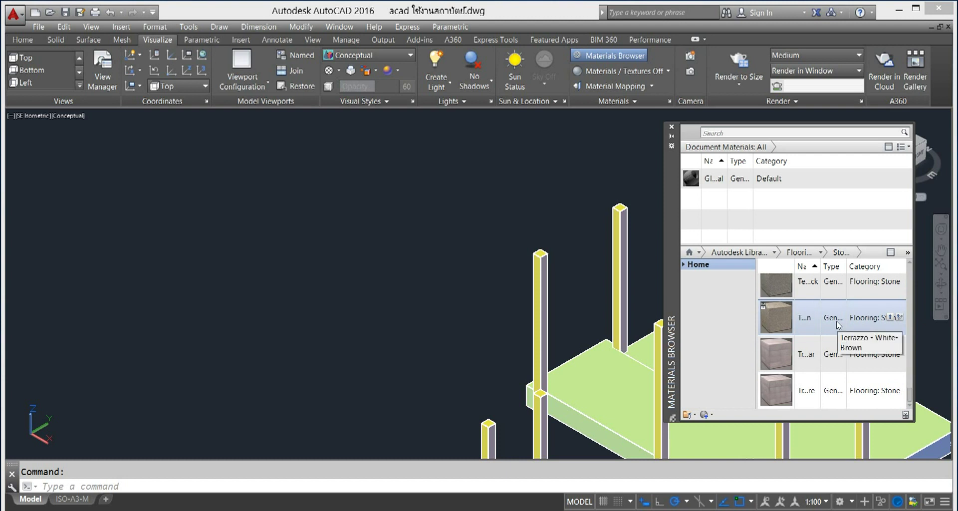
pyautogui.click(822, 253)
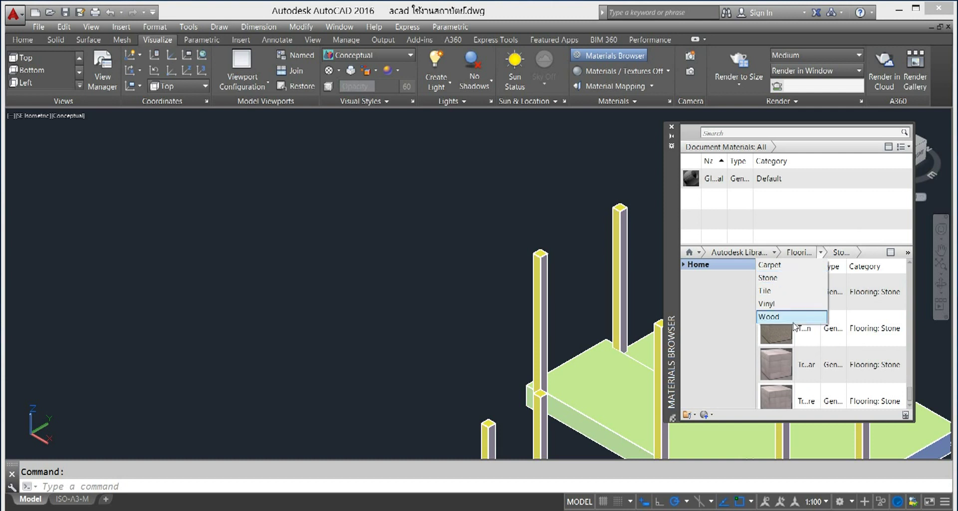
# - Try a bluish Tile flooring material on the floor slab, then undo it
pyautogui.click(776, 293)
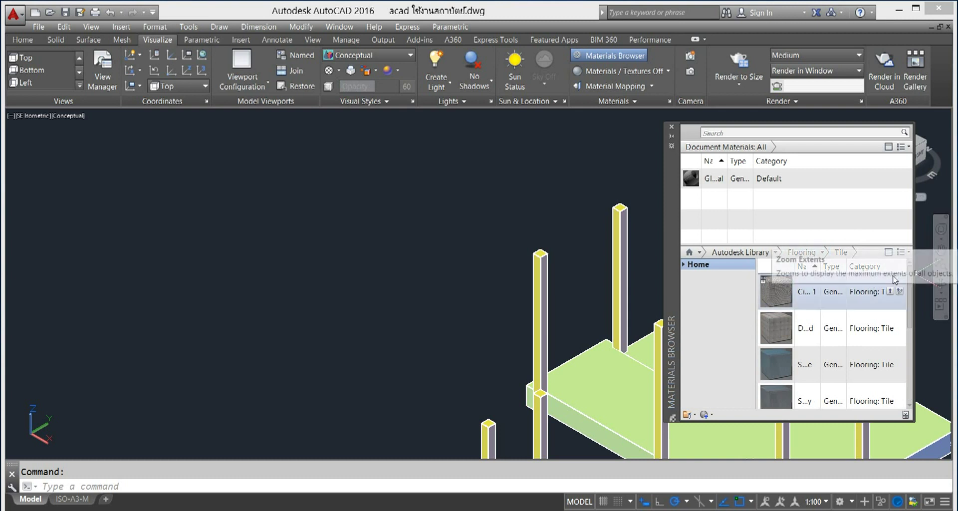
pyautogui.moveTo(776, 354); pyautogui.dragTo(598, 389)
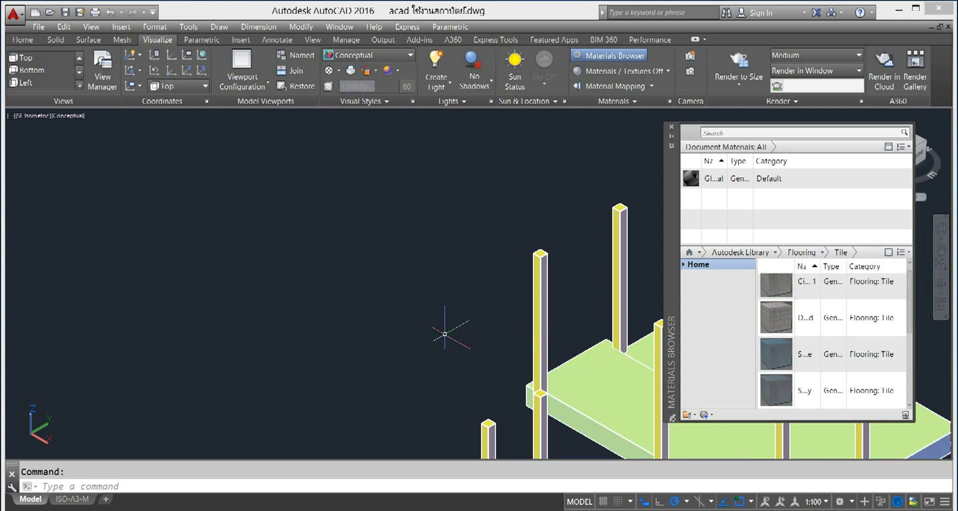
pyautogui.moveTo(449, 326); pyautogui.dragTo(273, 284, button='middle')
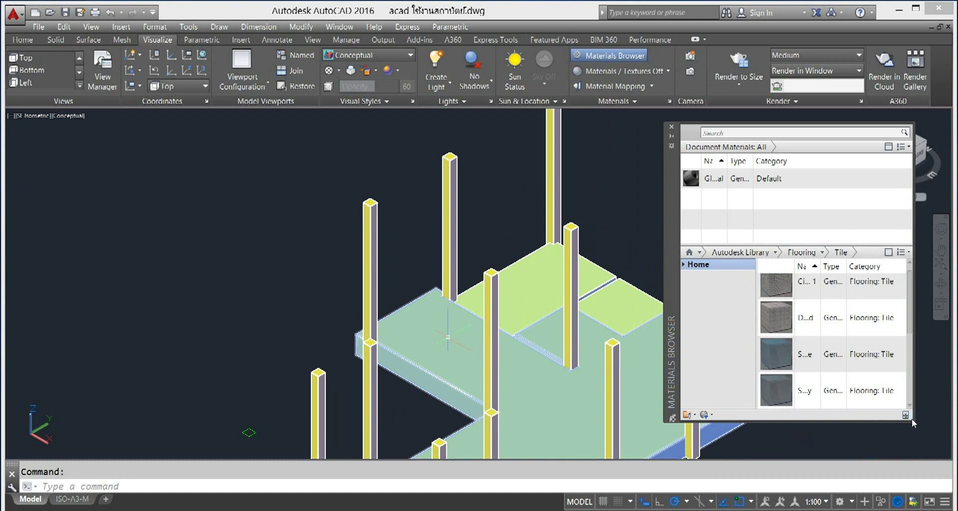
pyautogui.hotkey('ctrl', 'z')
pyautogui.scroll(-3, 907, 324)
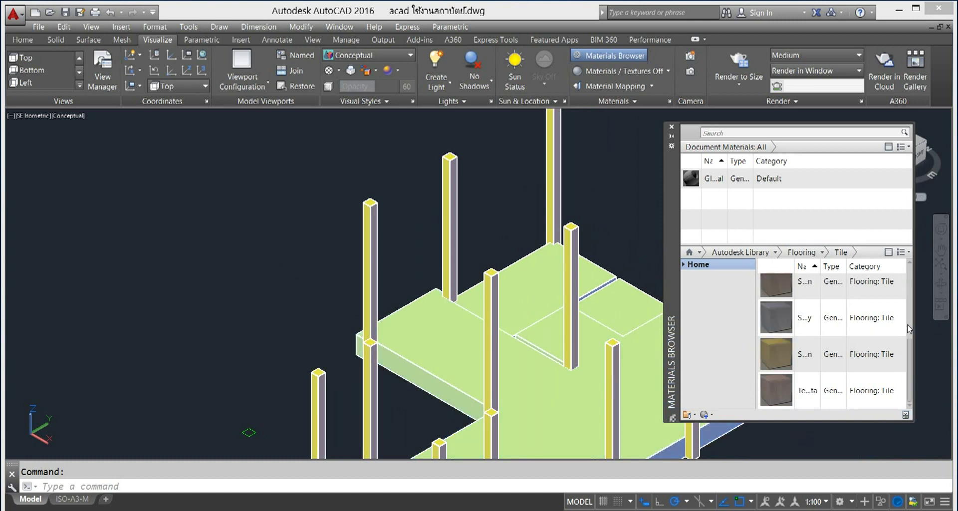
pyautogui.scroll(2, 779, 364)
pyautogui.scroll(1, 779, 367)
pyautogui.scroll(1, 770, 356)
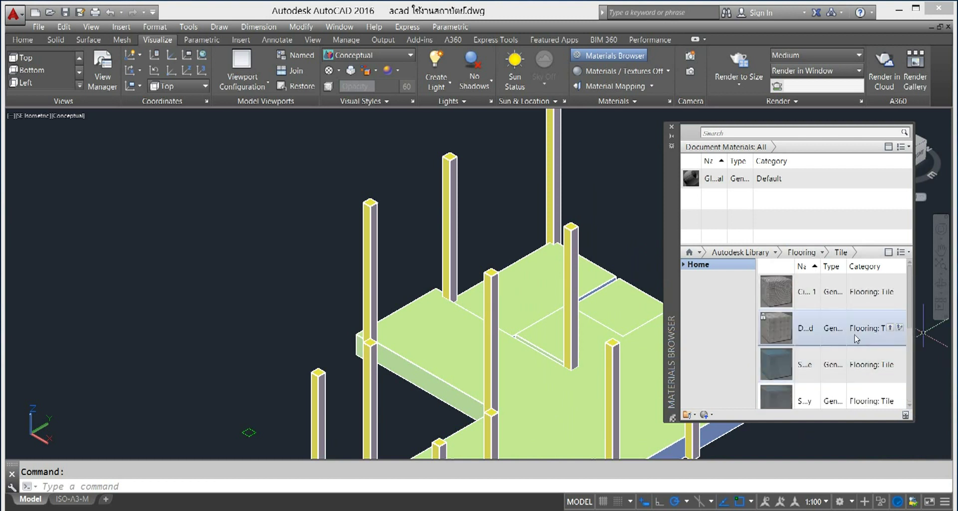
pyautogui.hotkey('ctrl', 'z')
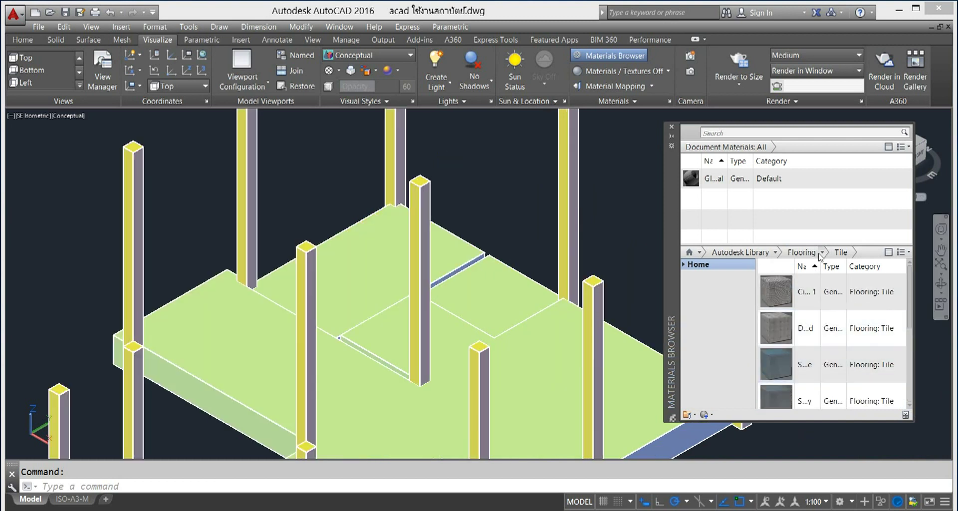
# - Browse the Carpet flooring materials, then return to all Flooring materials
pyautogui.click(821, 253)
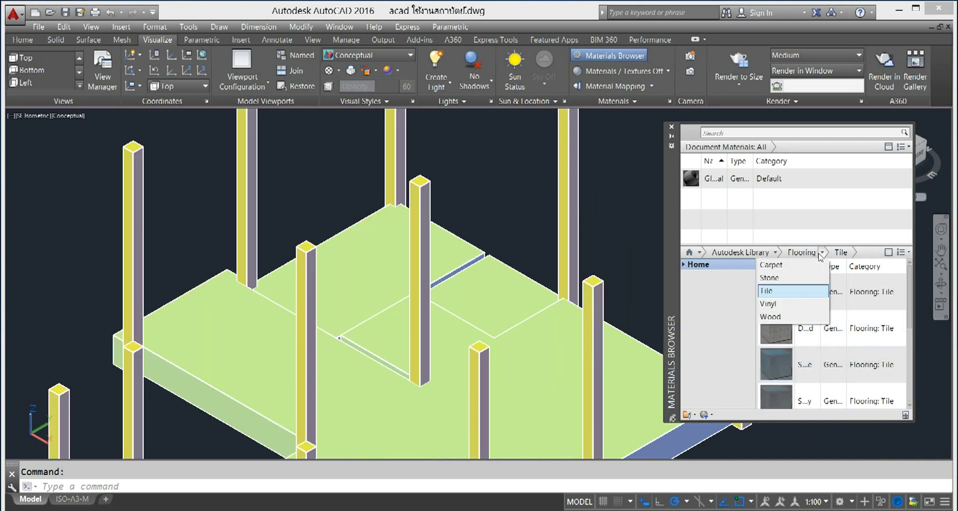
pyautogui.click(773, 267)
pyautogui.scroll(-5, 815, 279)
pyautogui.scroll(4, 815, 304)
pyautogui.scroll(1, 815, 315)
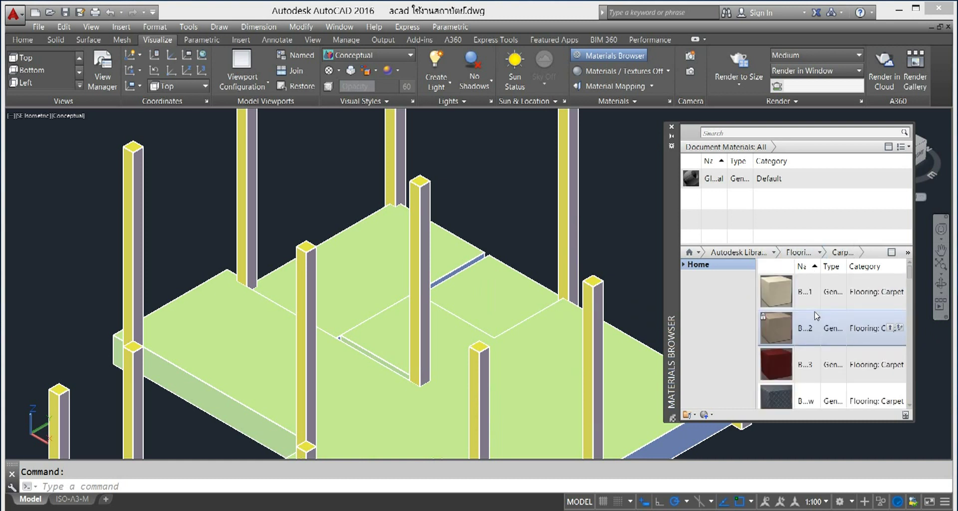
pyautogui.scroll(-4, 803, 318)
pyautogui.scroll(-3, 805, 318)
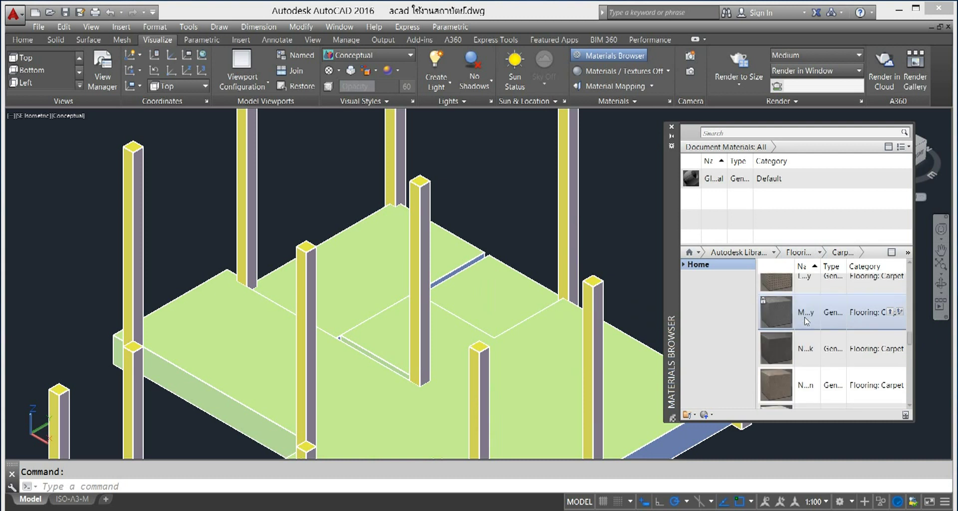
pyautogui.scroll(-3, 807, 319)
pyautogui.scroll(1, 806, 314)
pyautogui.scroll(1, 809, 305)
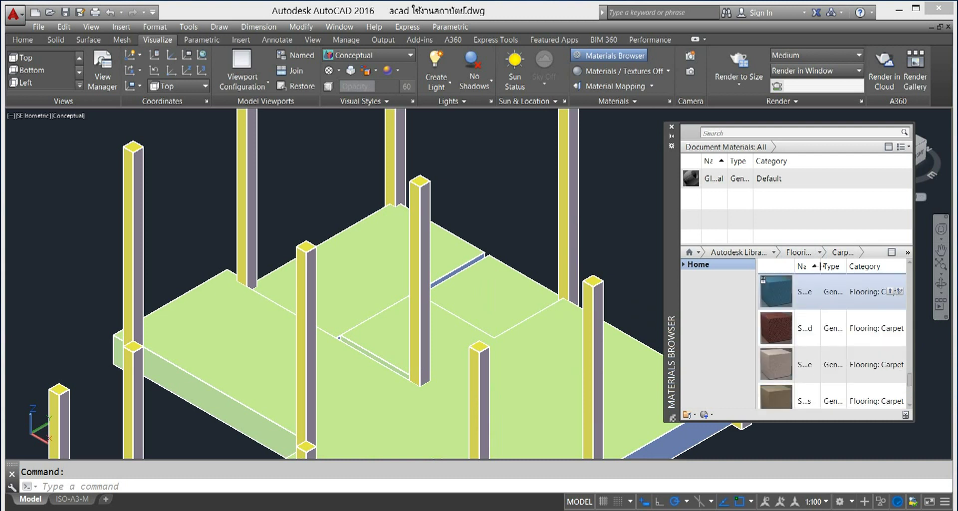
pyautogui.click(801, 252)
# - Filter the library back to Stone flooring and scroll through its list
pyautogui.click(822, 253)
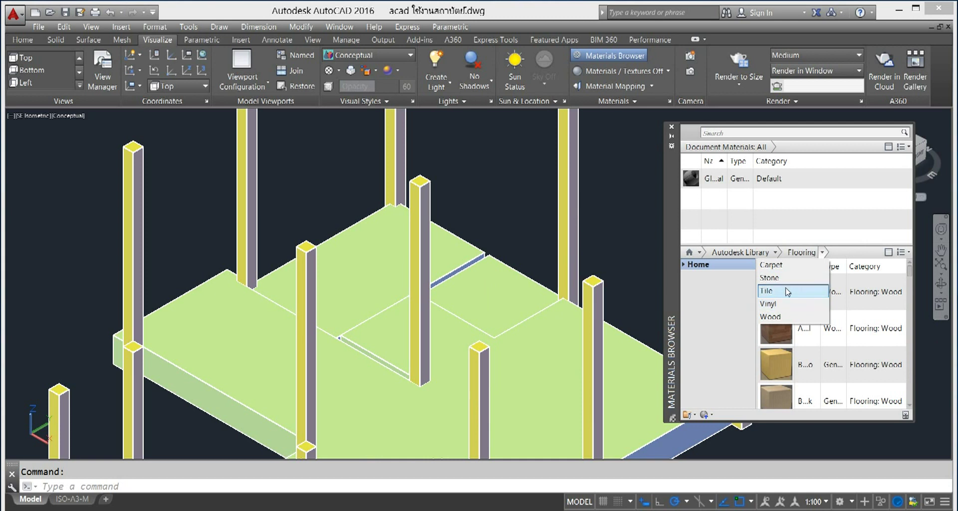
pyautogui.click(778, 281)
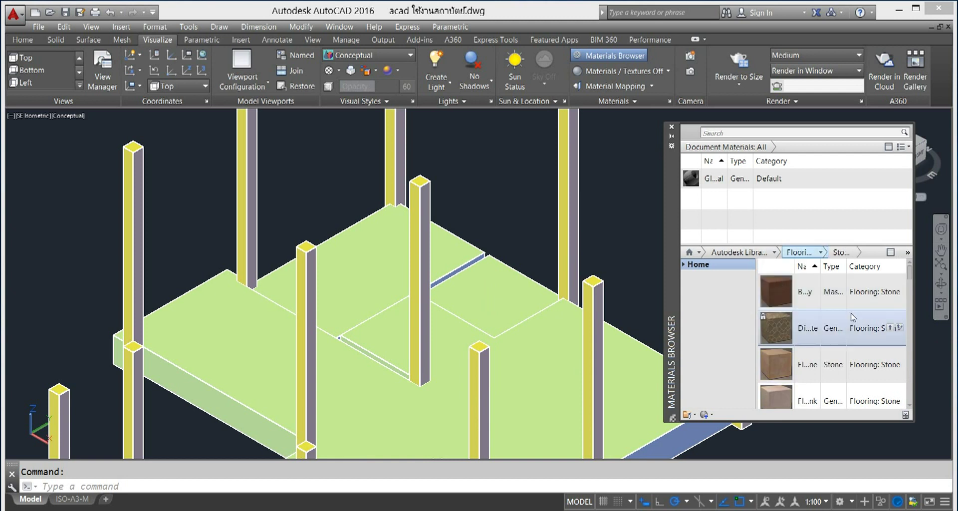
pyautogui.scroll(-2, 847, 320)
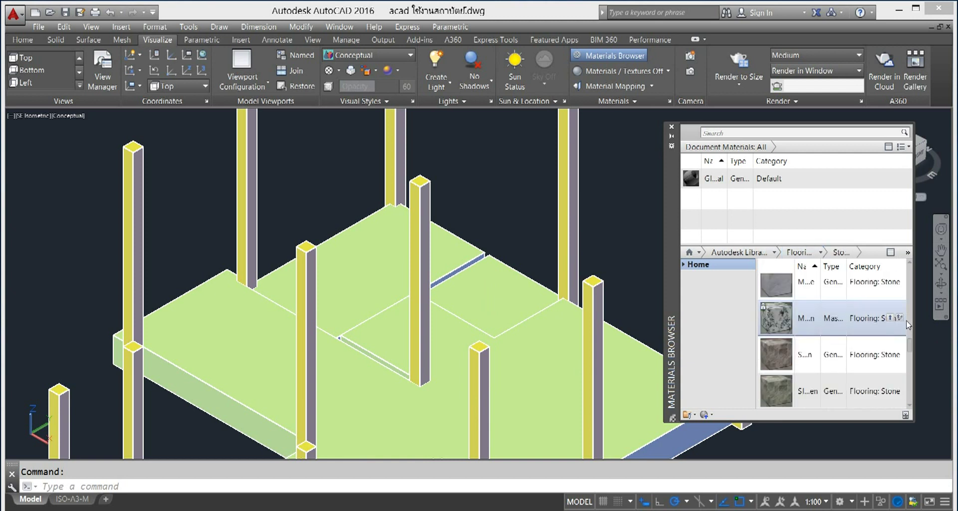
pyautogui.scroll(-2, 848, 319)
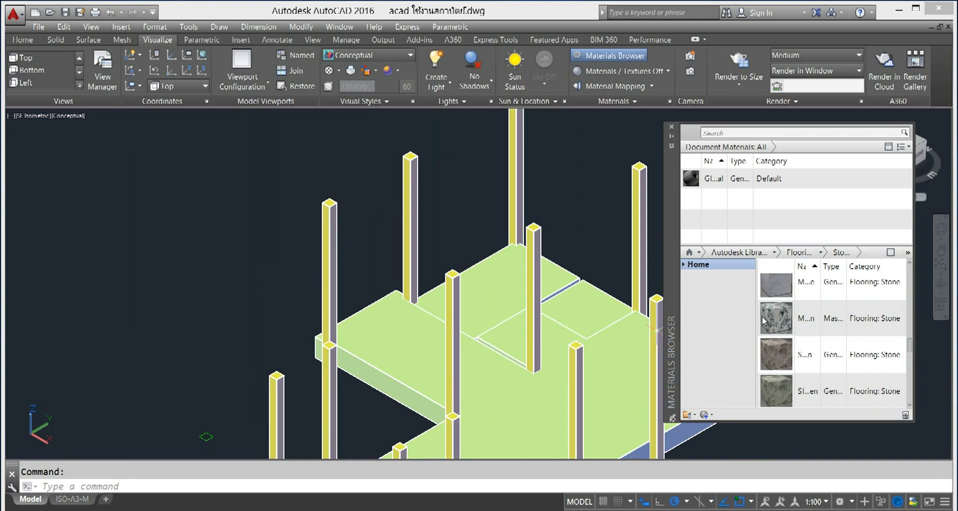
pyautogui.scroll(1, 828, 319)
pyautogui.click(774, 252)
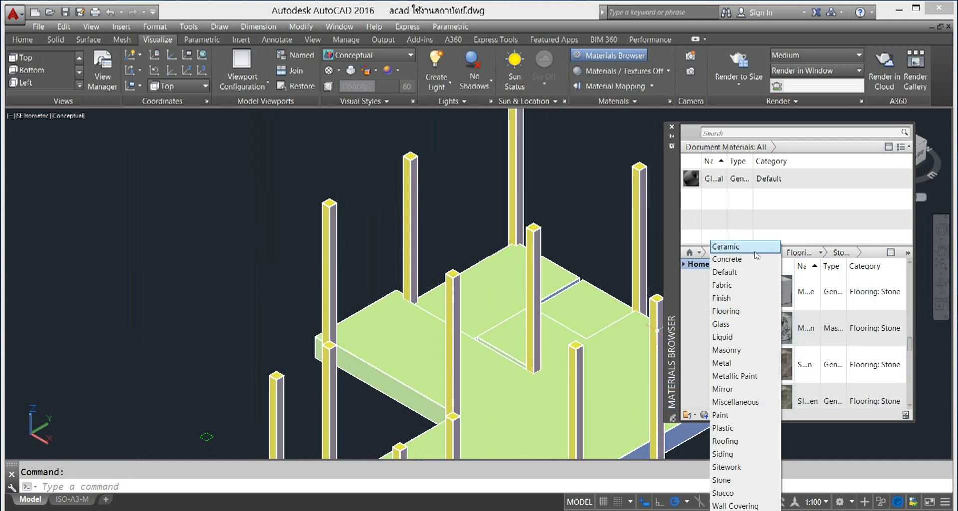
pyautogui.click(745, 248)
pyautogui.click(821, 253)
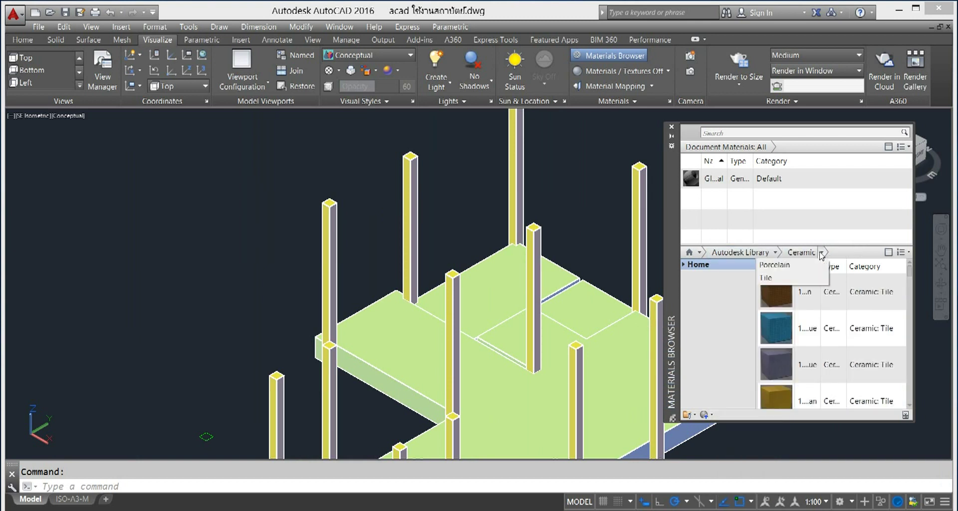
pyautogui.click(794, 267)
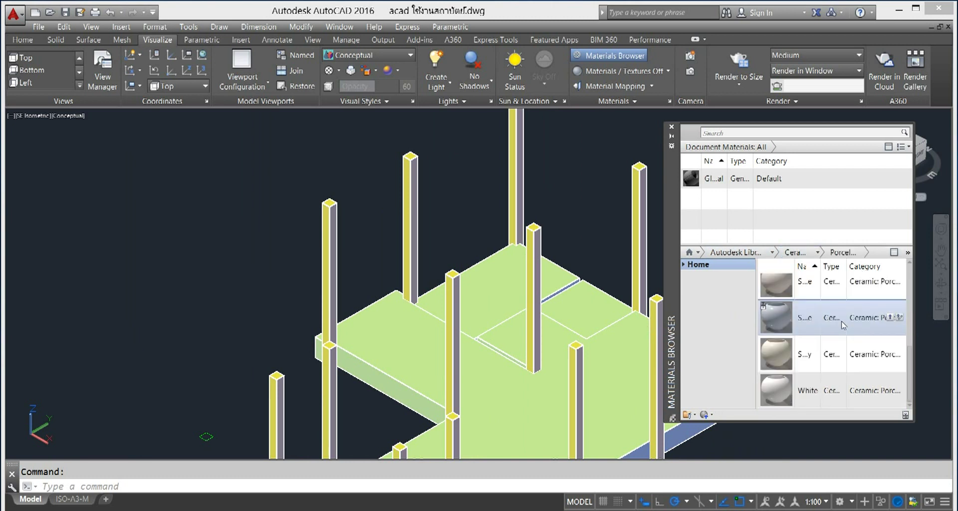
pyautogui.click(818, 252)
pyautogui.click(798, 278)
pyautogui.scroll(-2, 843, 314)
pyautogui.scroll(-2, 849, 317)
pyautogui.scroll(-3, 841, 329)
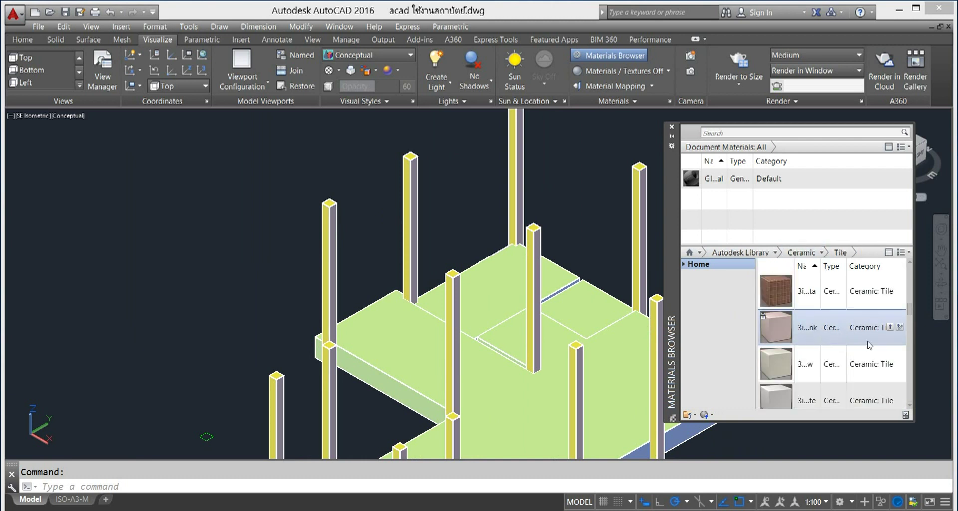
pyautogui.scroll(-1, 869, 344)
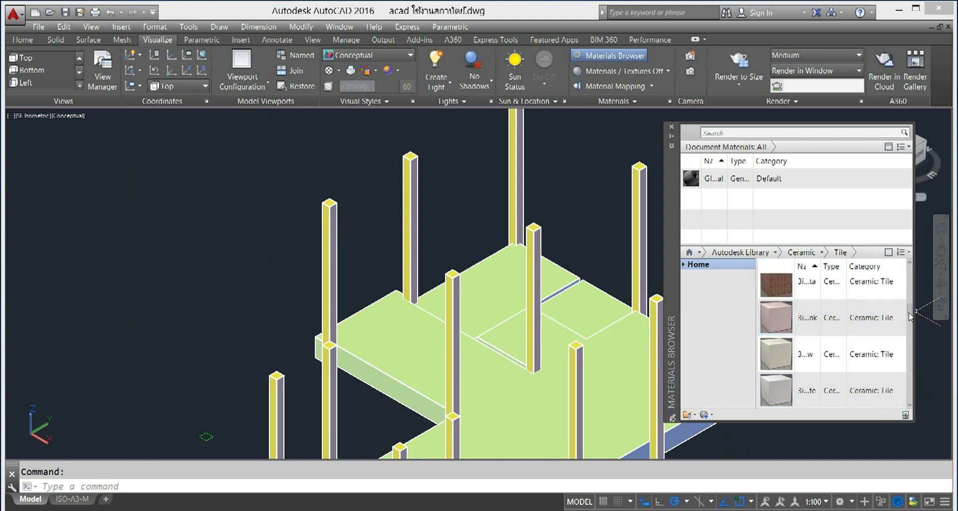
pyautogui.moveTo(909, 315); pyautogui.dragTo(911, 328)
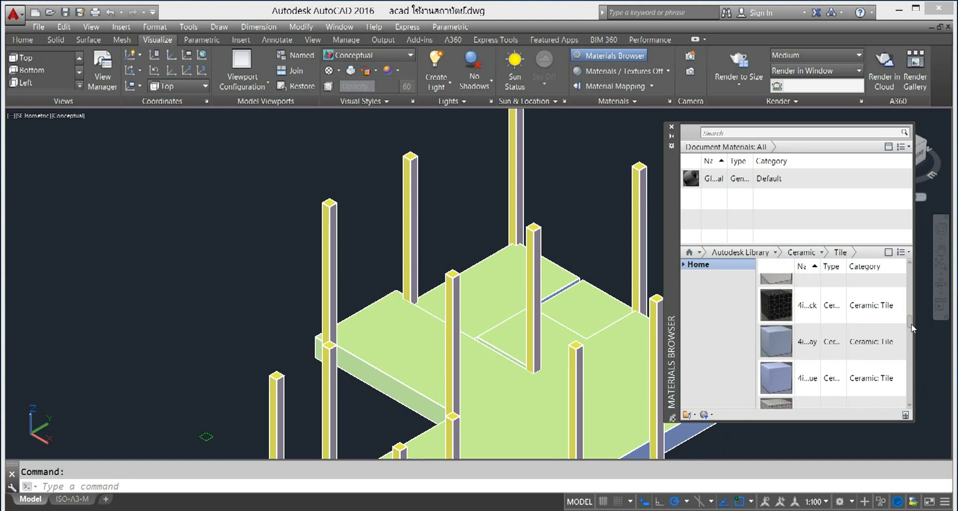
pyautogui.moveTo(912, 327); pyautogui.dragTo(905, 411)
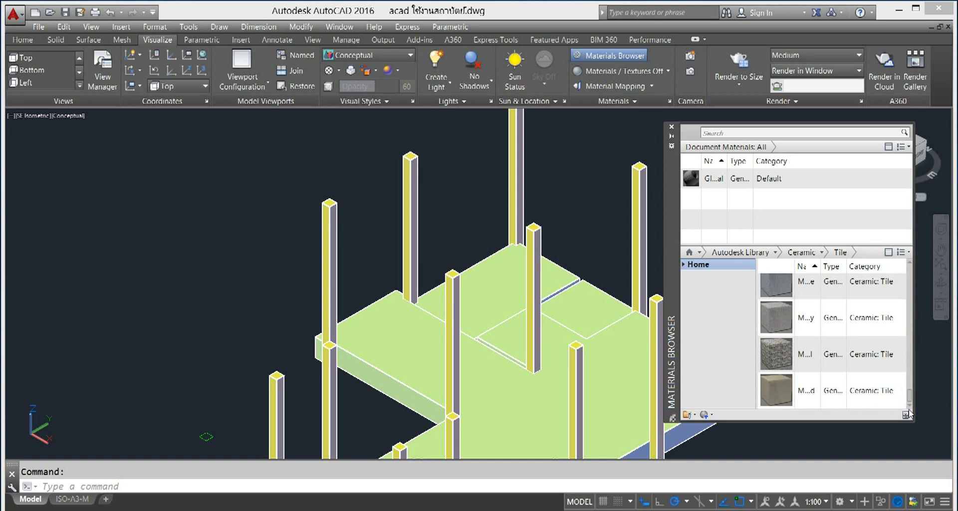
pyautogui.moveTo(910, 401); pyautogui.dragTo(908, 311)
pyautogui.click(824, 252)
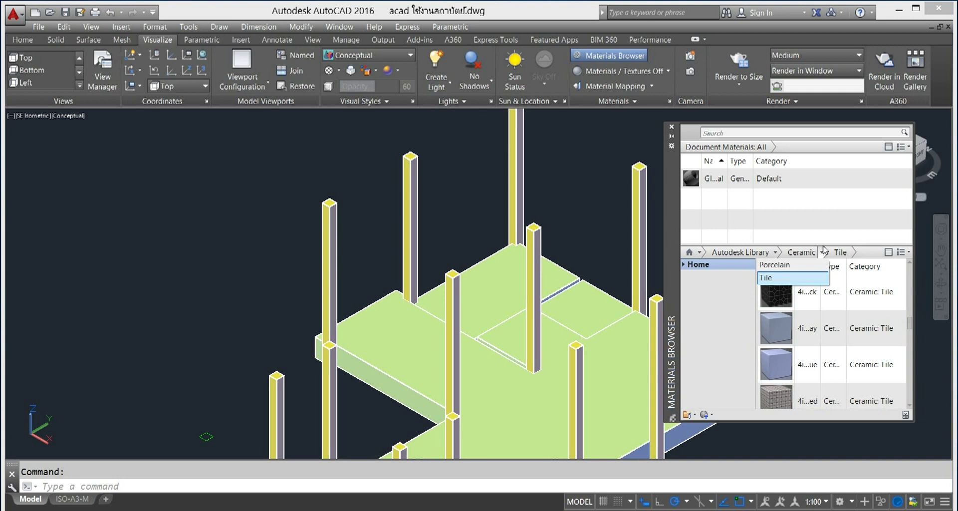
pyautogui.click(775, 253)
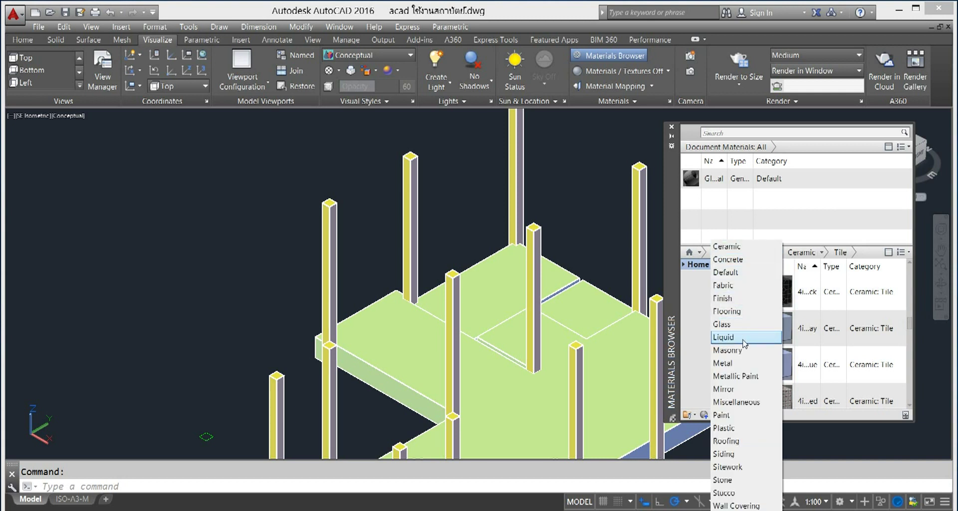
pyautogui.click(741, 312)
pyautogui.click(823, 252)
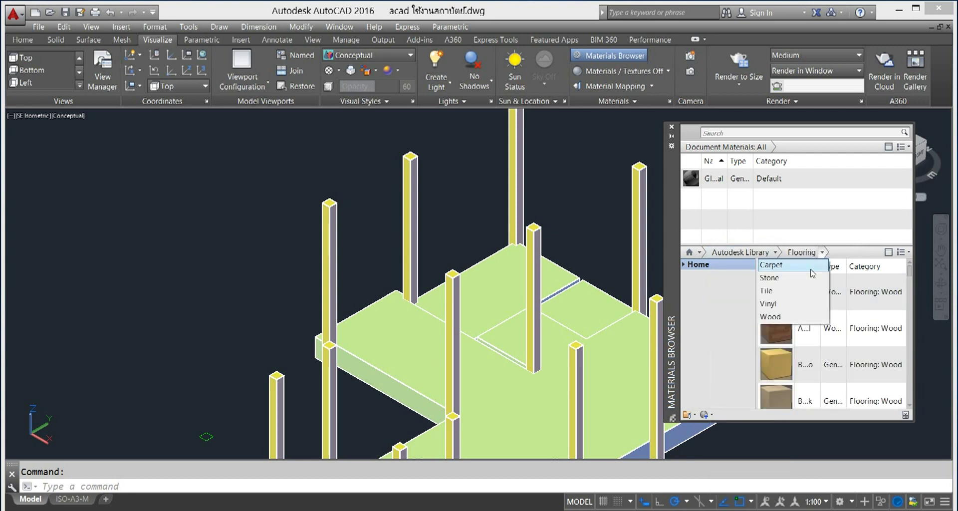
pyautogui.click(806, 277)
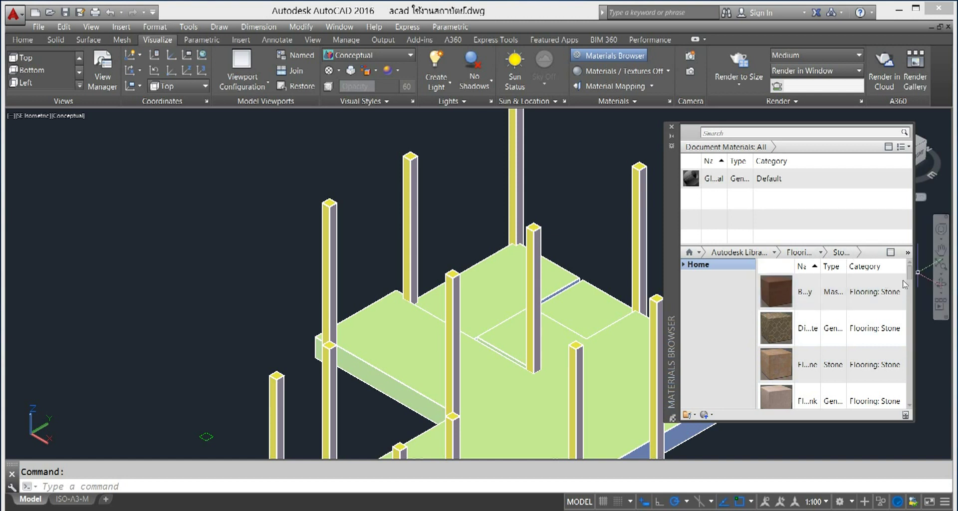
pyautogui.moveTo(674, 177); pyautogui.dragTo(669, 157)
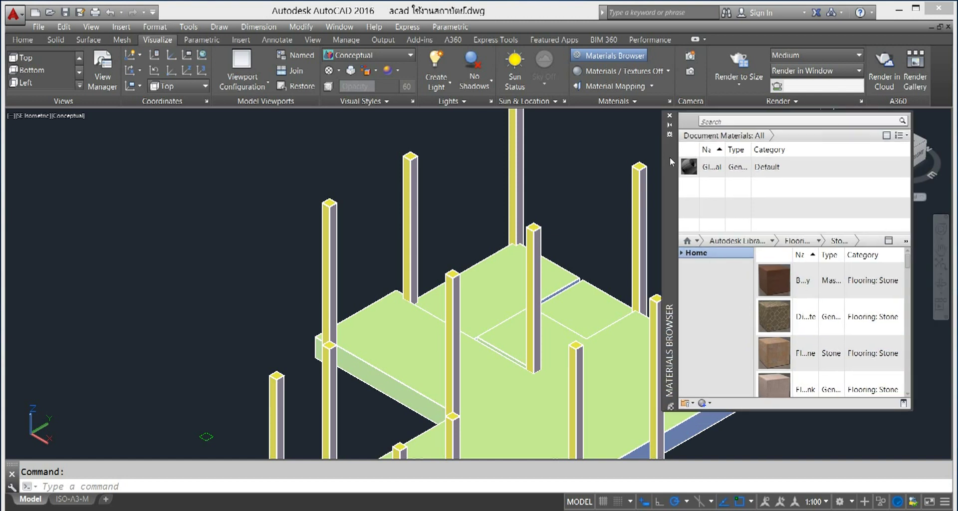
pyautogui.scroll(-3, 839, 296)
pyautogui.scroll(-1, 839, 295)
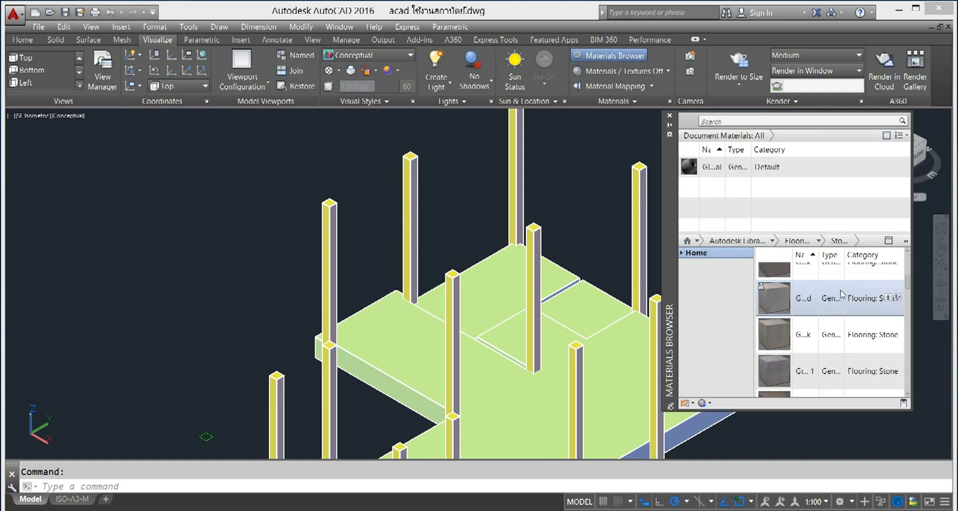
pyautogui.scroll(-1, 838, 295)
pyautogui.scroll(-1, 839, 296)
pyautogui.scroll(-1, 838, 295)
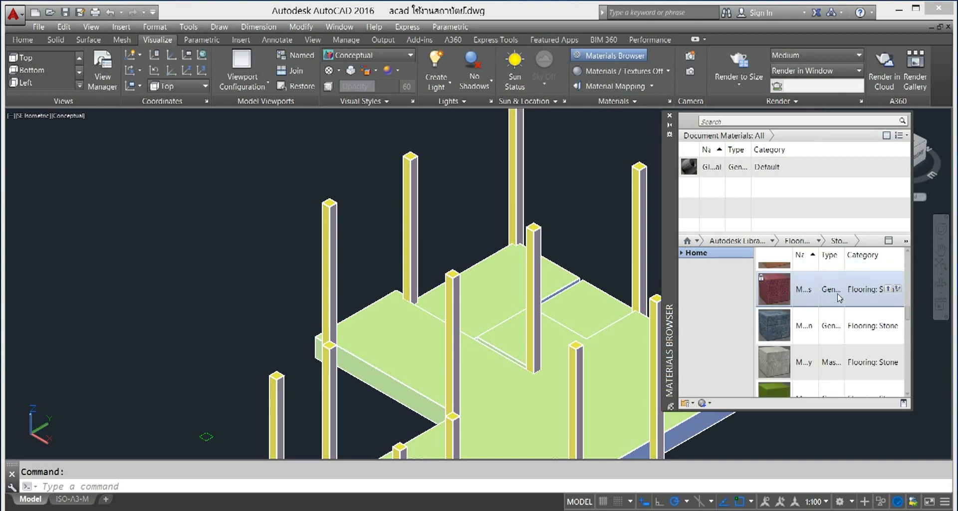
pyautogui.scroll(-1, 839, 297)
pyautogui.scroll(-1, 856, 299)
pyautogui.scroll(-1, 845, 318)
pyautogui.scroll(-1, 846, 317)
pyautogui.scroll(-1, 858, 319)
pyautogui.scroll(-1, 857, 318)
pyautogui.scroll(-1, 858, 317)
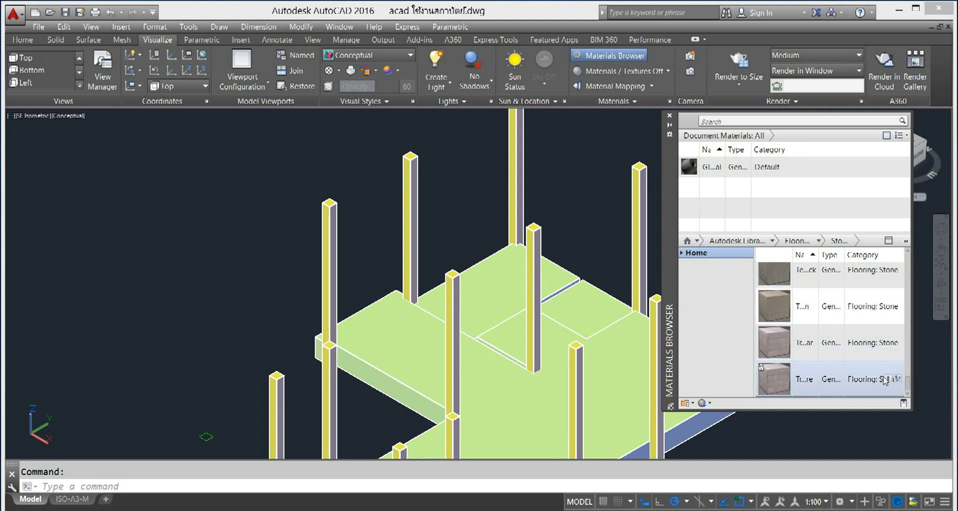
pyautogui.moveTo(909, 381); pyautogui.dragTo(905, 315)
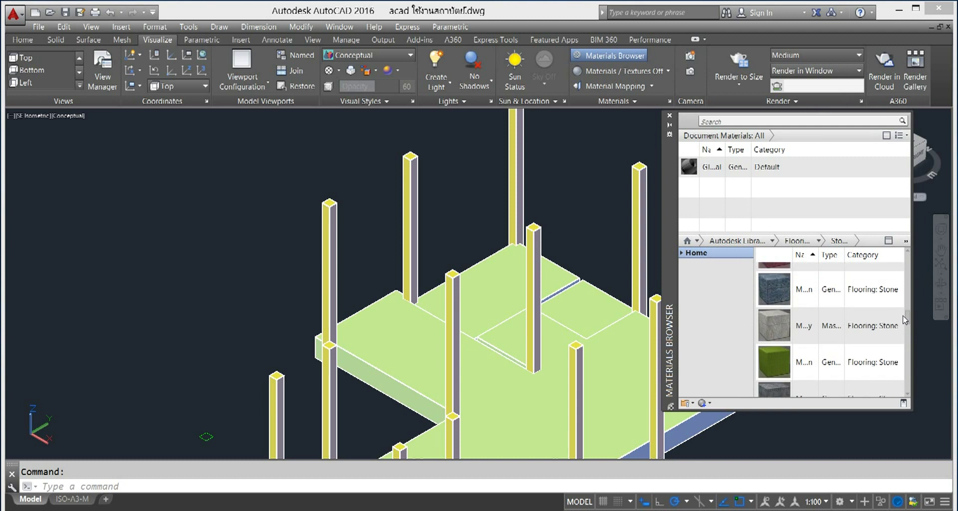
pyautogui.scroll(2, 816, 325)
pyautogui.scroll(2, 815, 326)
pyautogui.scroll(2, 813, 327)
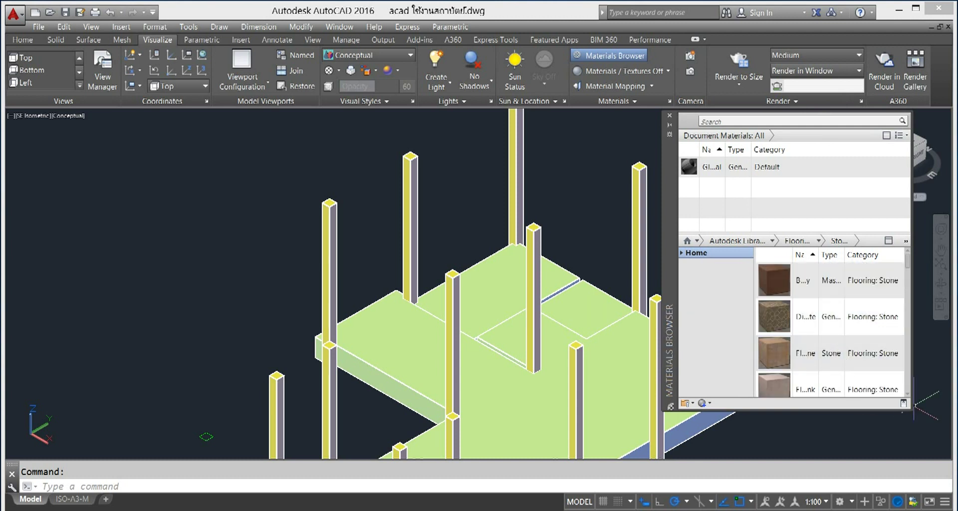
pyautogui.scroll(-3, 828, 421)
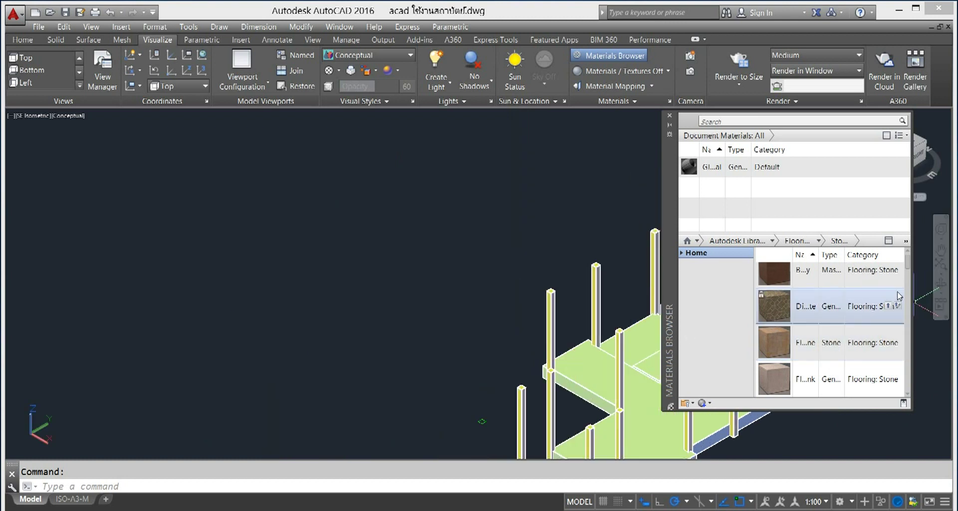
pyautogui.scroll(-3, 906, 294)
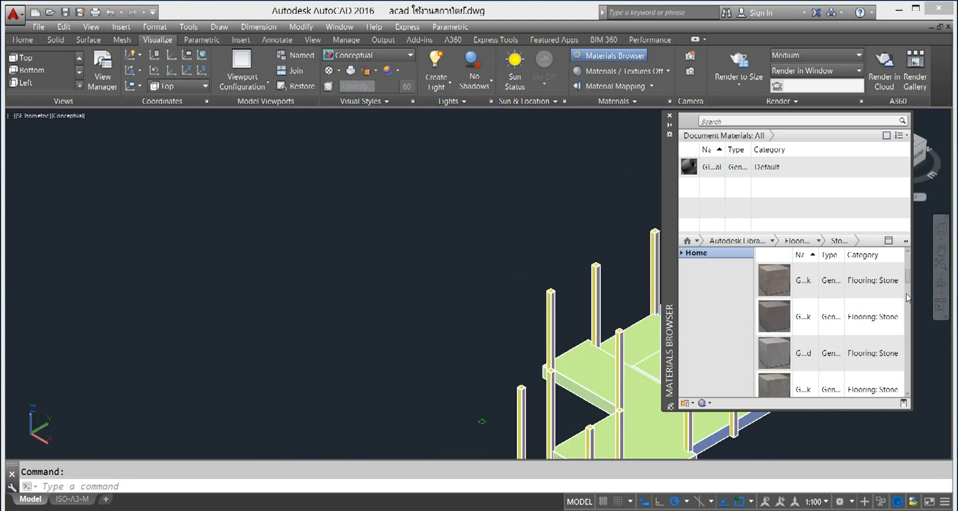
pyautogui.moveTo(831, 316)
pyautogui.scroll(-1, 875, 344)
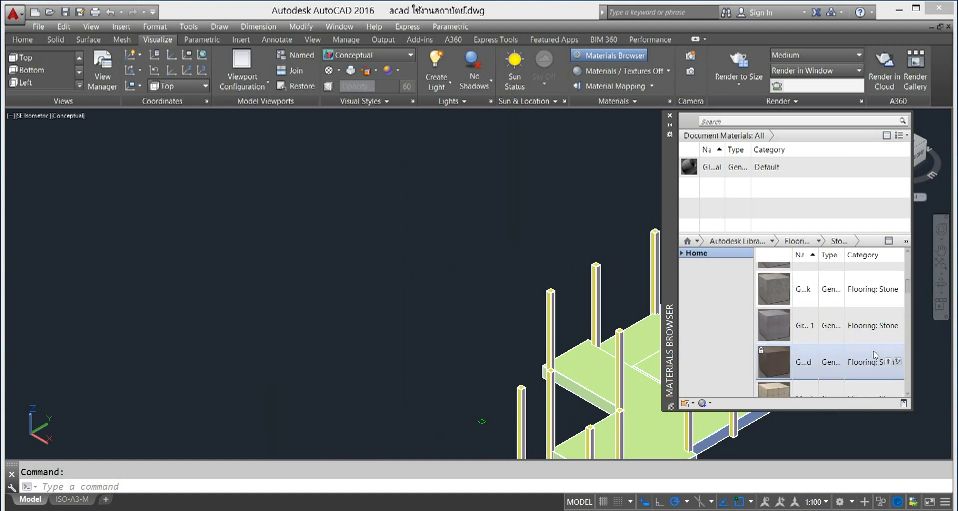
pyautogui.scroll(-1, 870, 351)
pyautogui.scroll(-1, 869, 355)
pyautogui.scroll(-1, 868, 356)
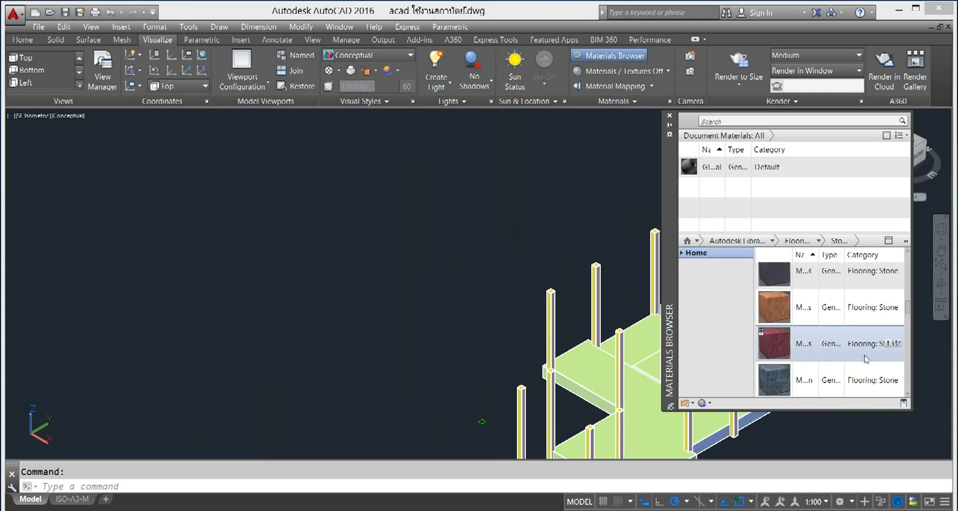
pyautogui.scroll(-1, 866, 358)
pyautogui.scroll(-1, 866, 358)
pyautogui.scroll(-1, 866, 358)
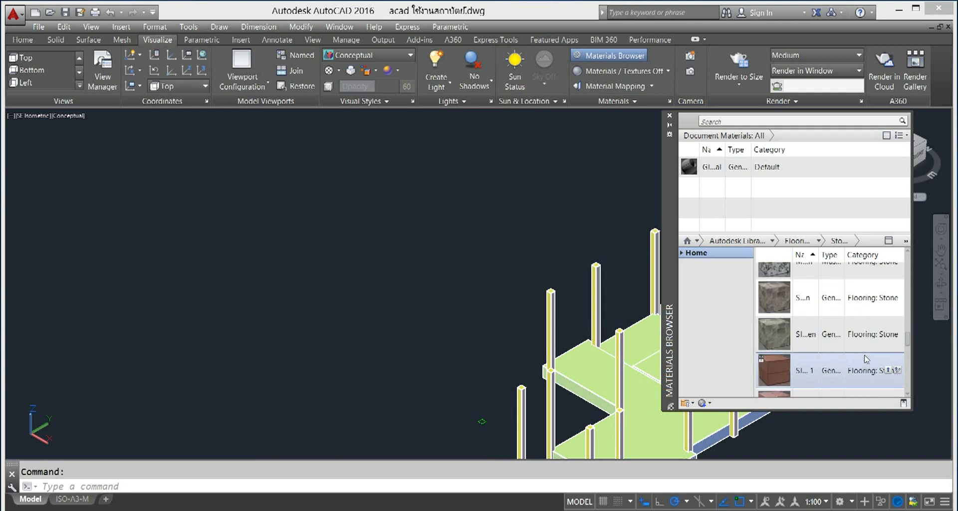
pyautogui.scroll(-1, 865, 358)
pyautogui.scroll(-1, 865, 358)
pyautogui.scroll(-1, 865, 359)
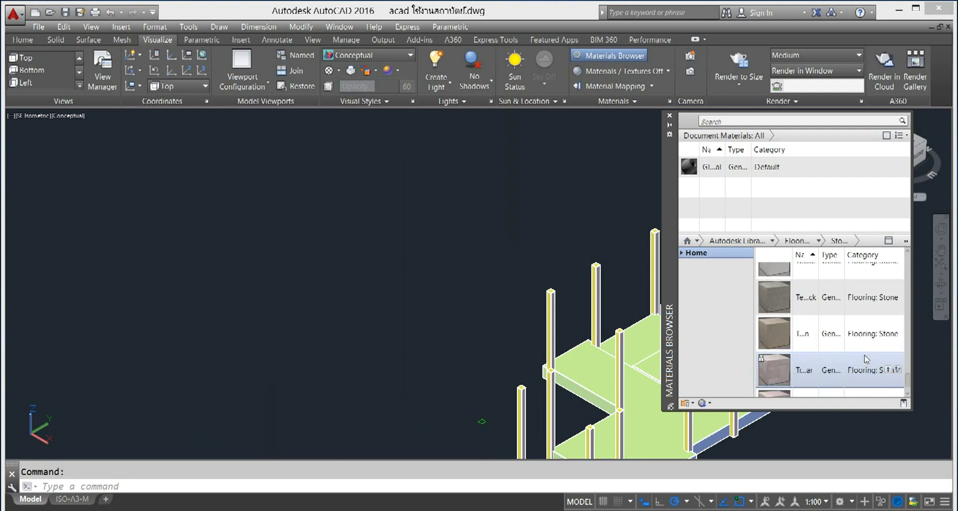
pyautogui.scroll(-1, 866, 359)
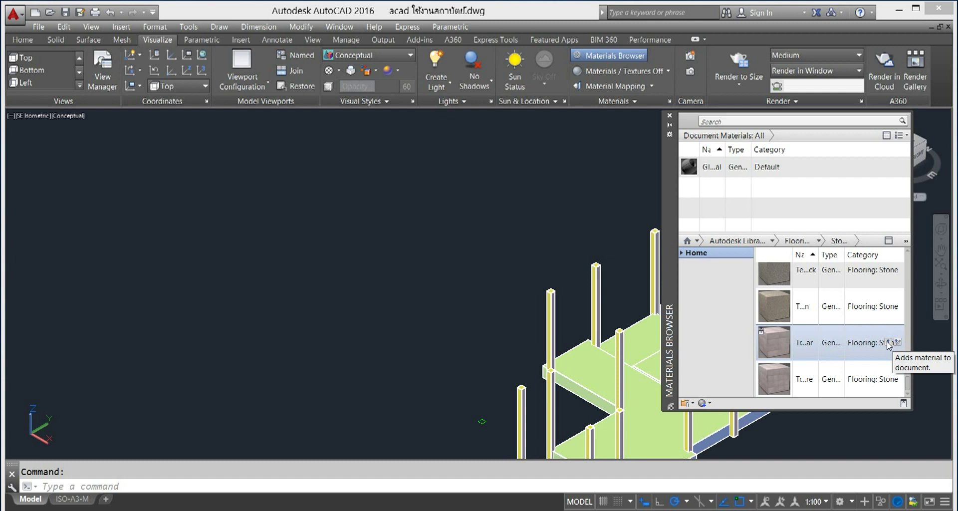
pyautogui.click(887, 379)
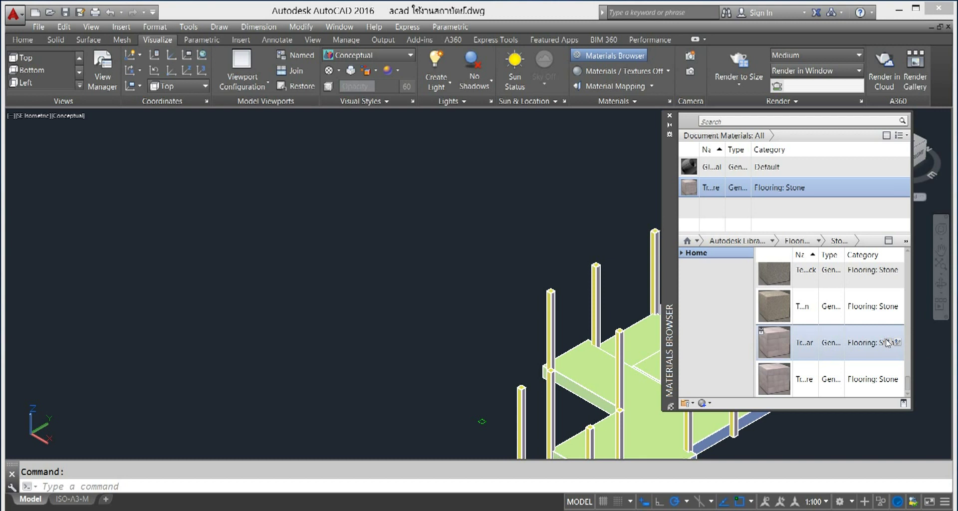
# - Add two more Flooring: Stone library materials to the document materials
pyautogui.click(887, 342)
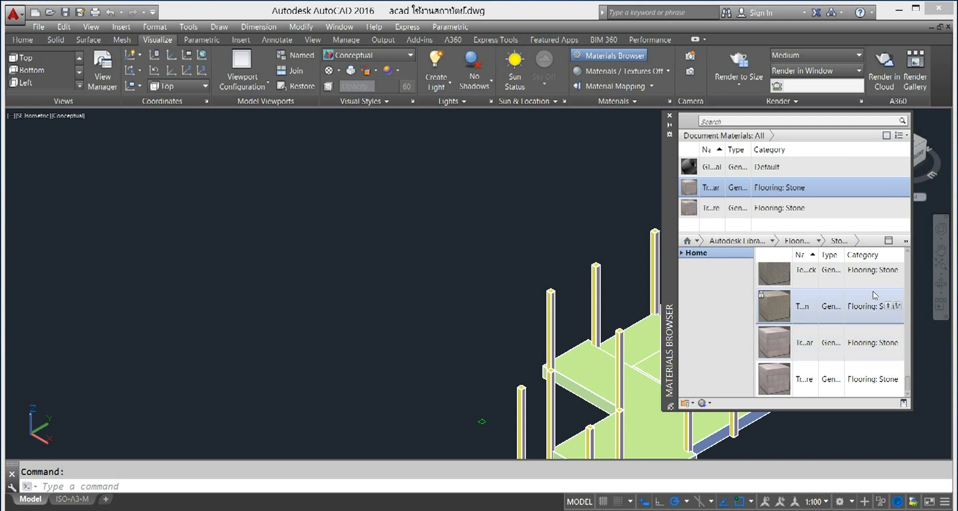
pyautogui.scroll(1, 876, 287)
pyautogui.scroll(3, 874, 298)
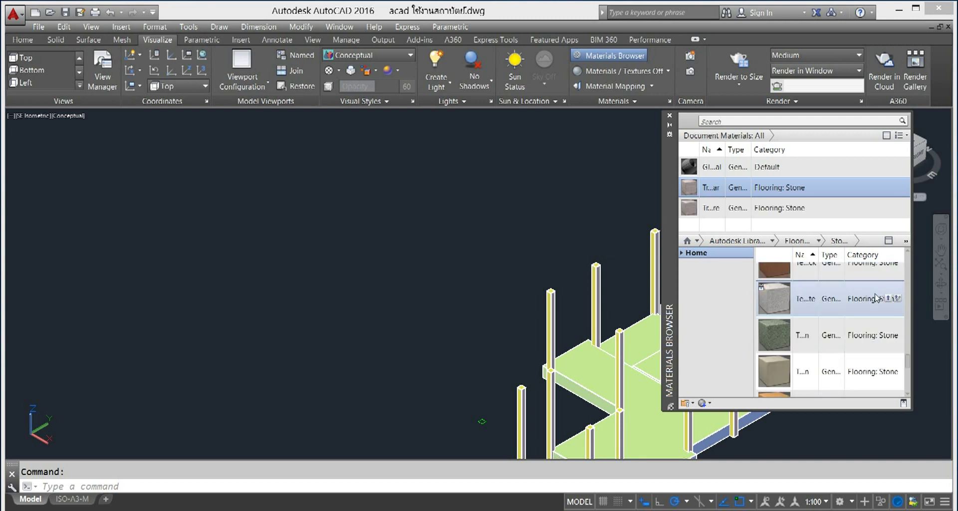
pyautogui.scroll(3, 870, 300)
pyautogui.scroll(3, 870, 300)
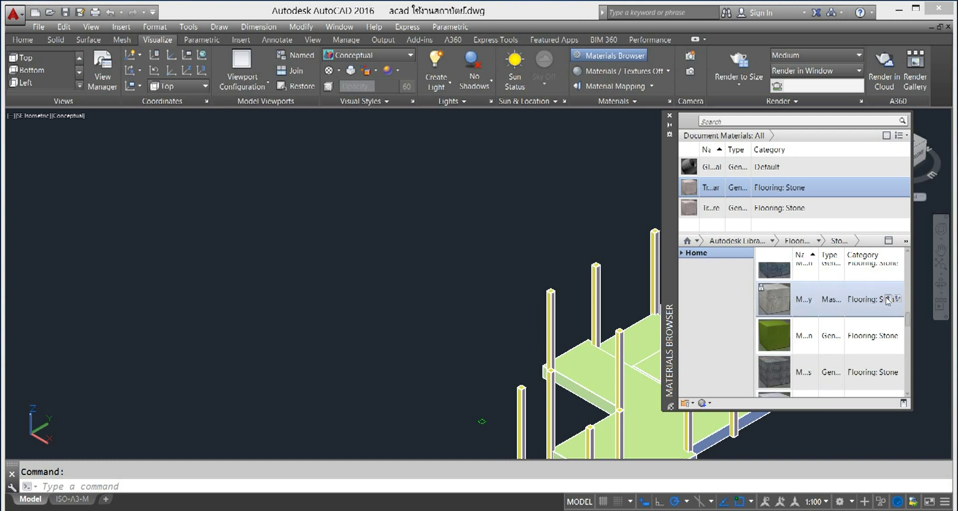
pyautogui.click(886, 299)
pyautogui.scroll(3, 852, 302)
pyautogui.scroll(-2, 852, 301)
pyautogui.scroll(-2, 852, 302)
pyautogui.scroll(-2, 852, 301)
pyautogui.scroll(-2, 852, 301)
pyautogui.scroll(-2, 852, 301)
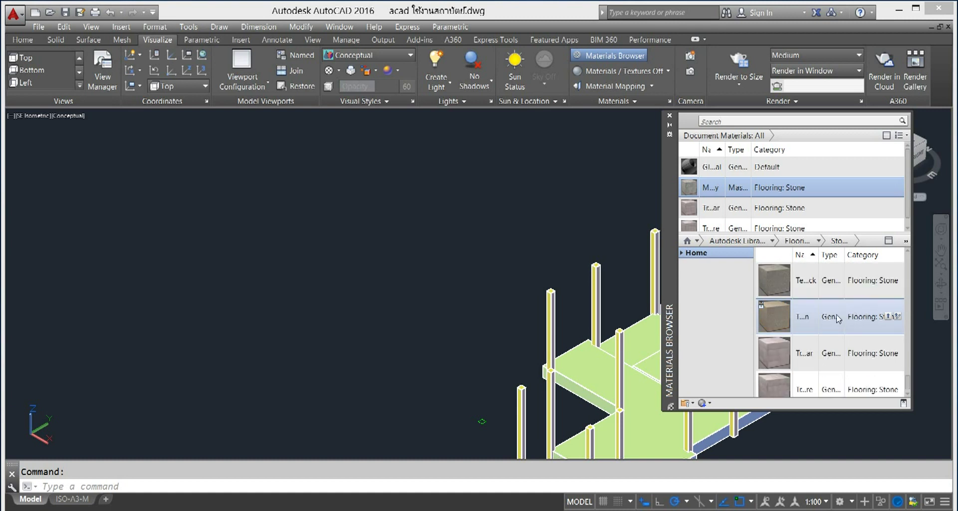
pyautogui.scroll(-1, 852, 301)
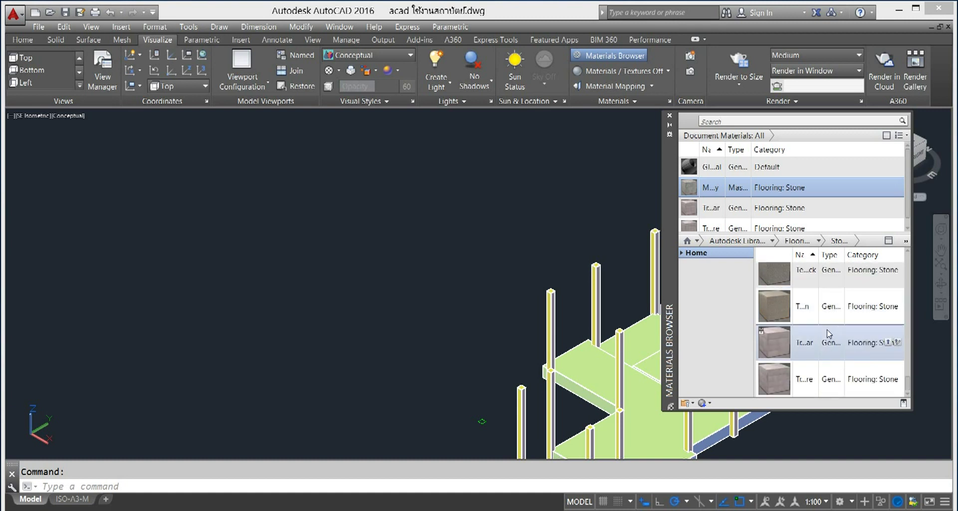
pyautogui.scroll(2, 883, 323)
pyautogui.scroll(2, 873, 327)
pyautogui.scroll(2, 861, 331)
pyautogui.scroll(3, 862, 331)
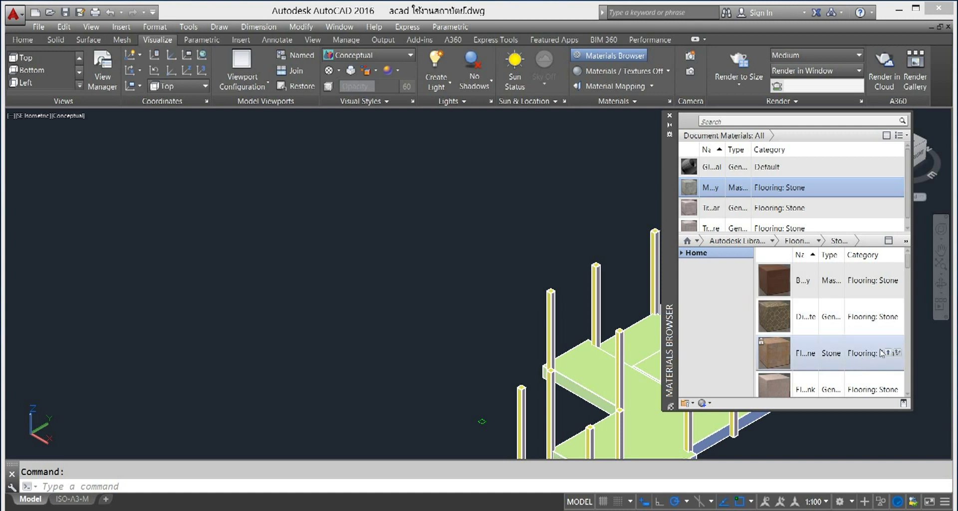
pyautogui.scroll(-1, 855, 309)
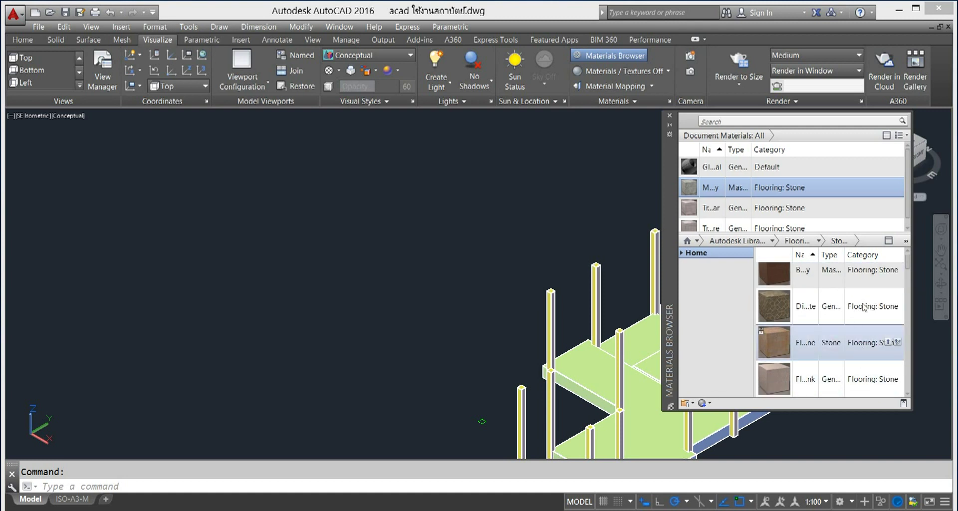
pyautogui.scroll(1, 856, 319)
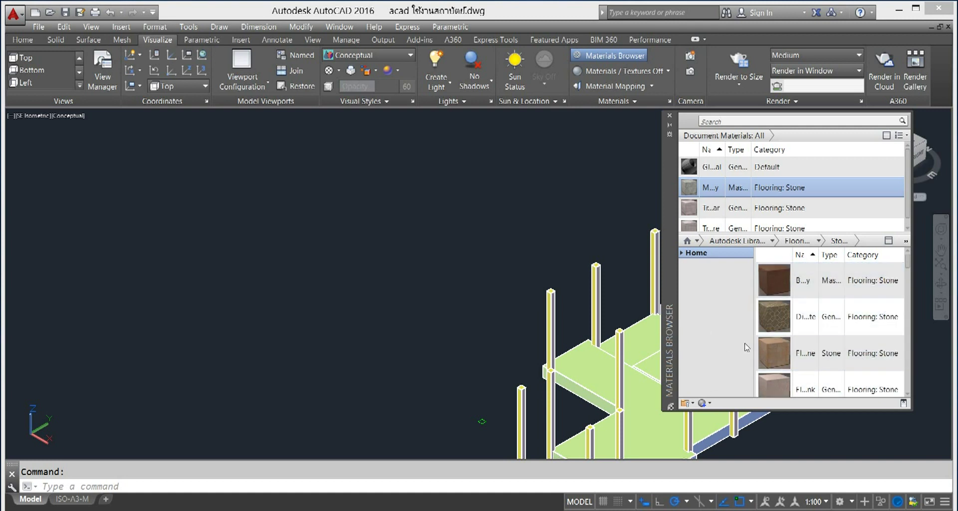
pyautogui.scroll(-1, 775, 224)
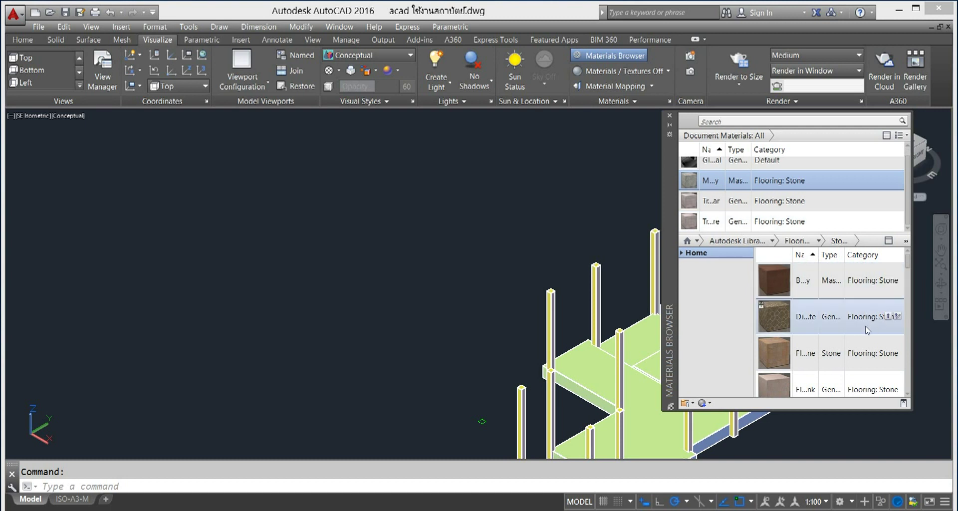
# - Pan and zoom the model toward the centre of the view
pyautogui.moveTo(573, 268)
pyautogui.mouseDown(button='middle')
pyautogui.moveTo(466, 252)
pyautogui.moveTo(365, 203)
pyautogui.mouseUp(button='middle')
pyautogui.scroll(1, 544, 252)
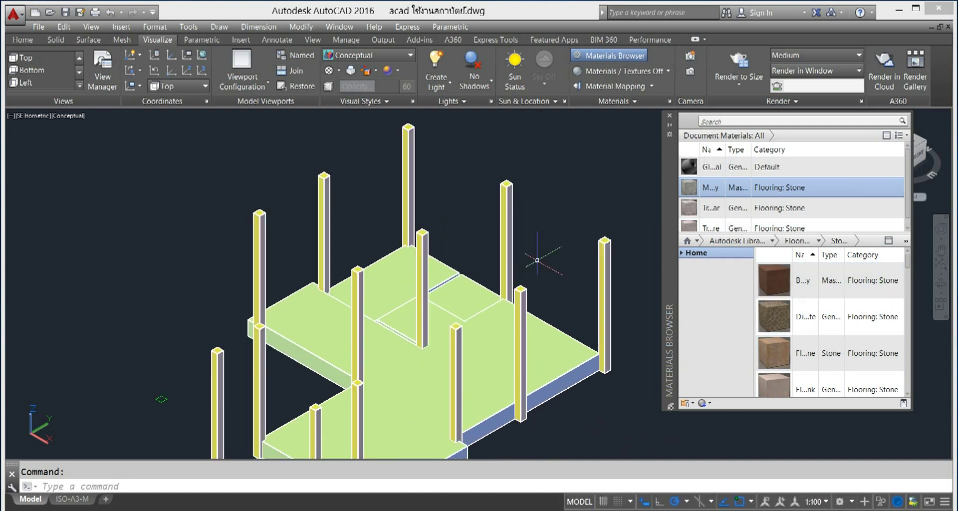
pyautogui.click(26, 116)
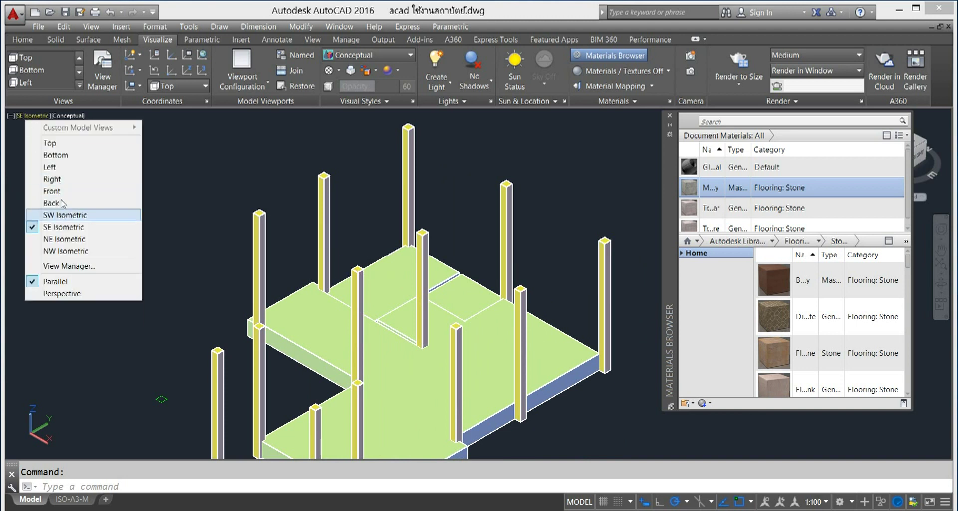
# - Switch to the Realistic visual style, then pick a floor panel and Travertine - Mauve Square
pyautogui.click(70, 121)
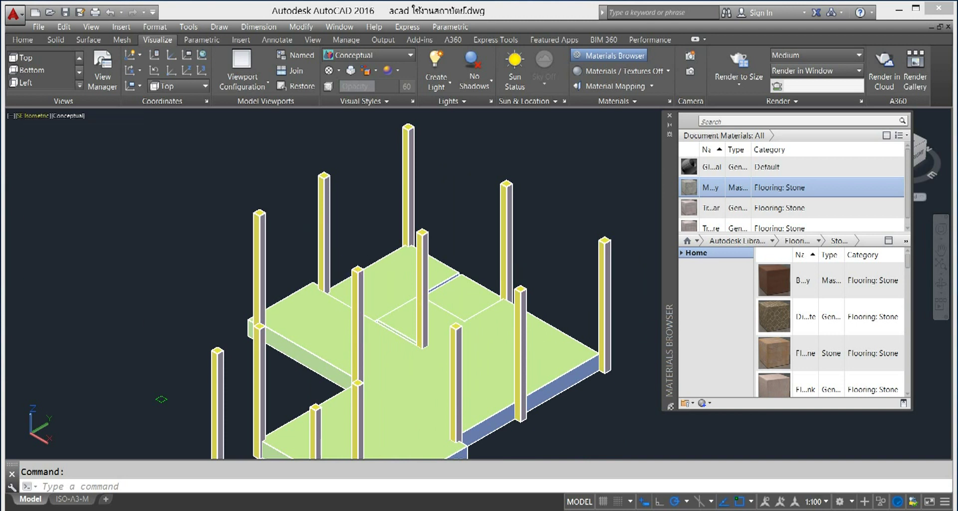
pyautogui.click(71, 117)
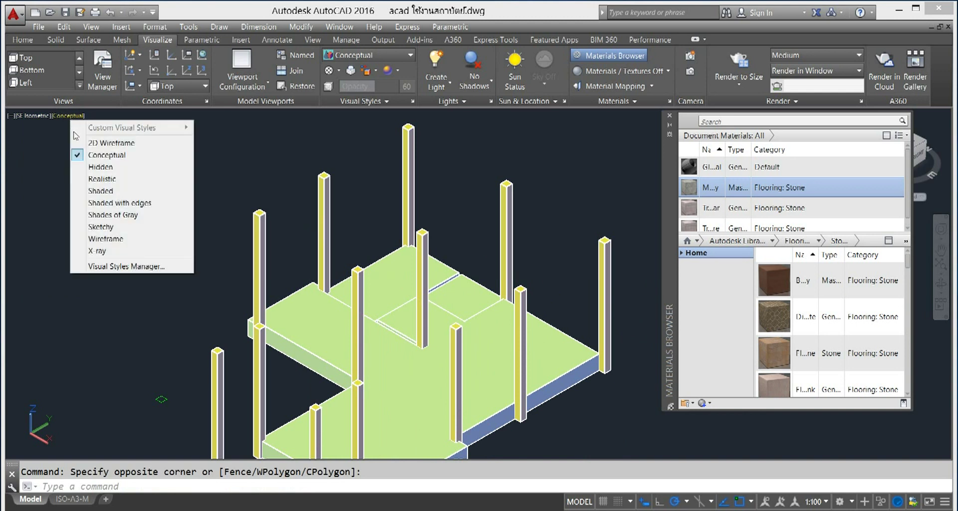
pyautogui.click(100, 179)
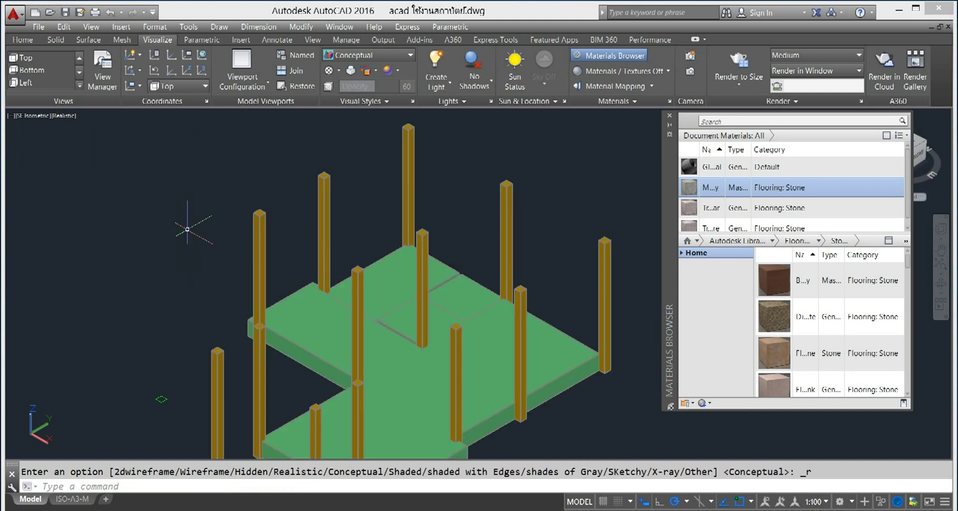
pyautogui.click(468, 296)
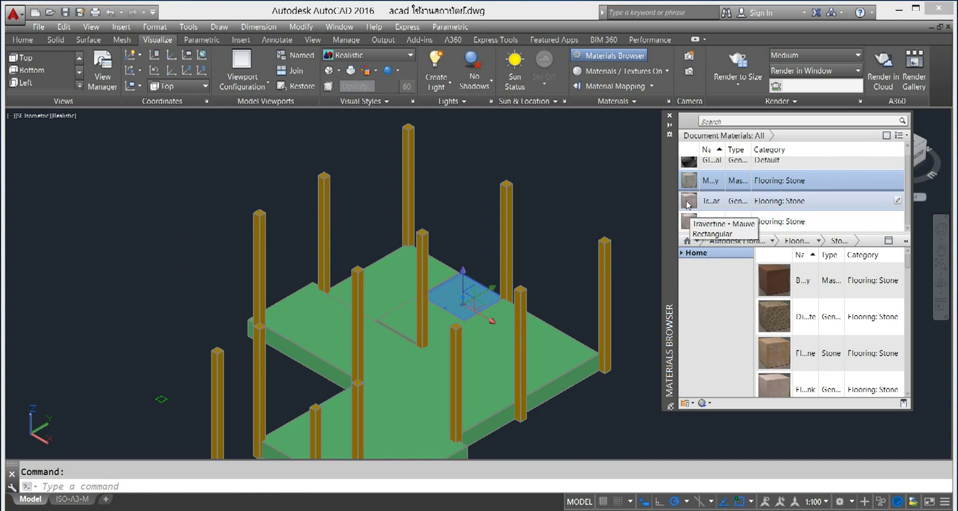
pyautogui.click(685, 224)
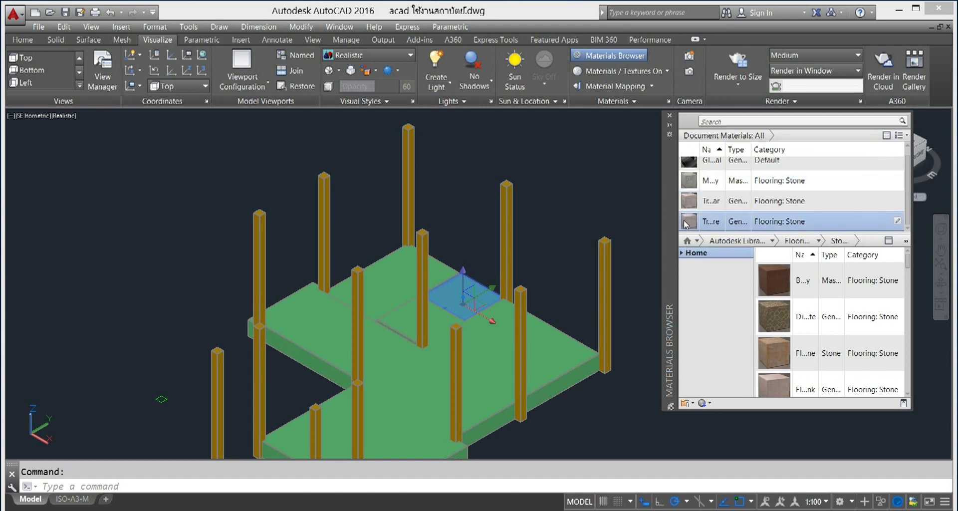
# - Apply Travertine - Mauve Square to the whole floor slab after comparing the Mauve Rectangular variant
pyautogui.click(686, 225)
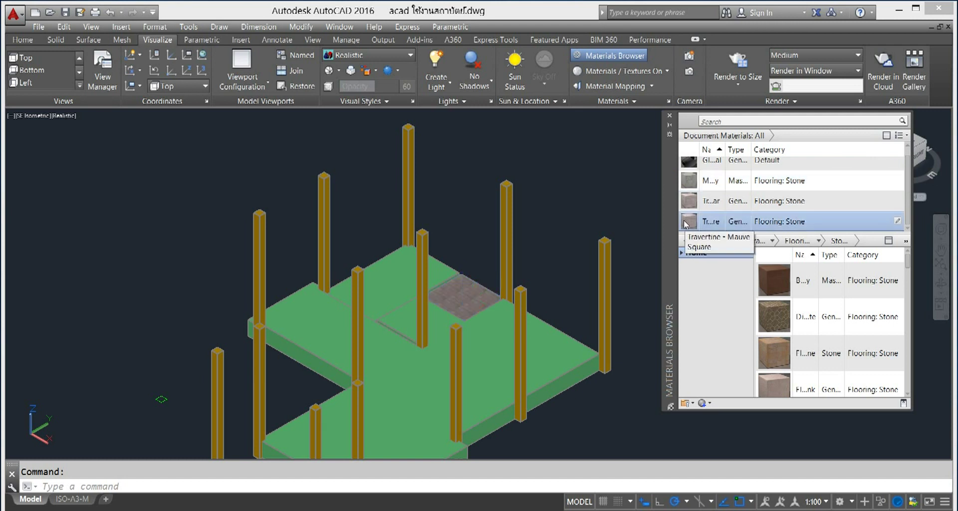
pyautogui.scroll(2, 485, 303)
pyautogui.scroll(2, 485, 302)
pyautogui.scroll(2, 485, 302)
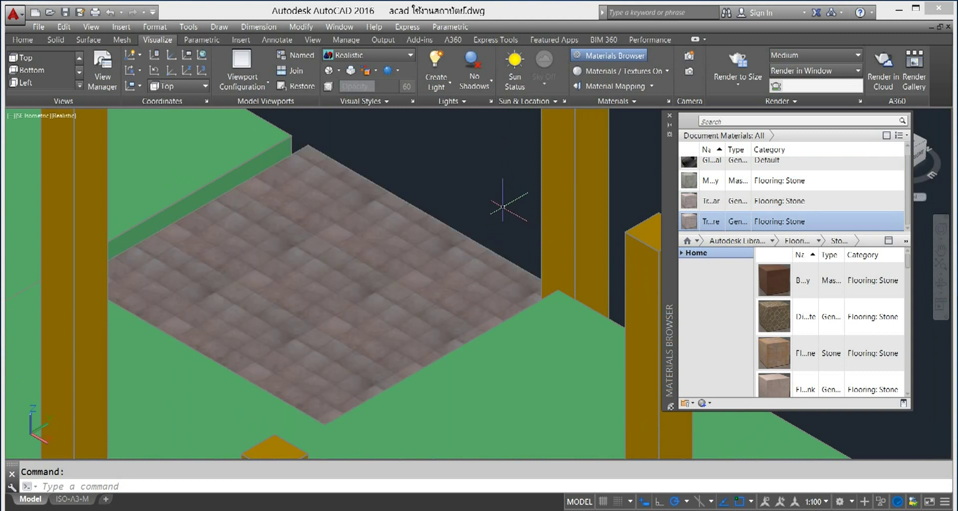
pyautogui.click(693, 202)
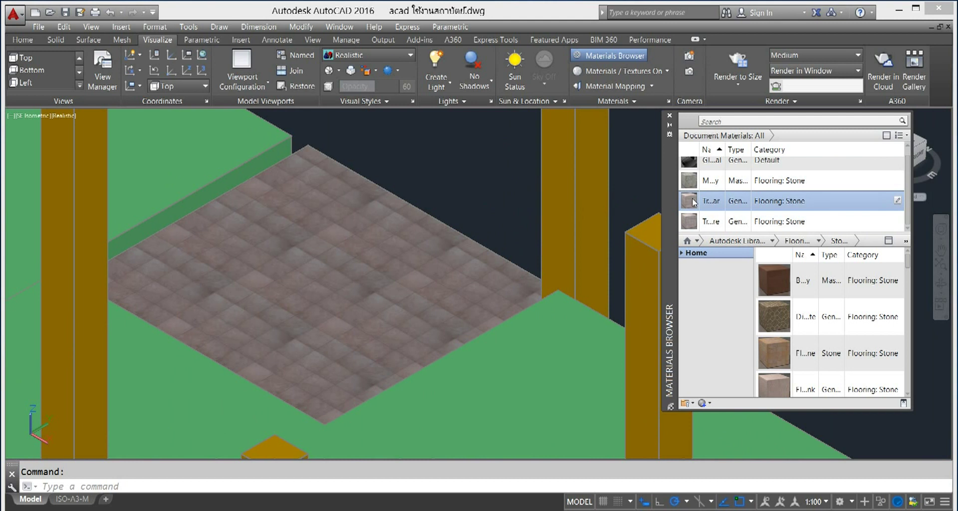
pyautogui.click(689, 221)
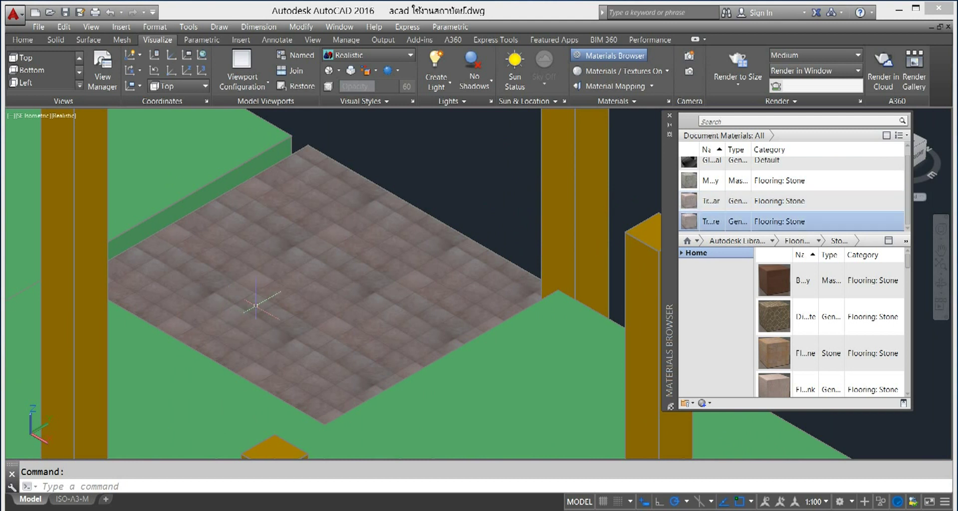
pyautogui.scroll(2, 360, 273)
pyautogui.click(380, 269)
pyautogui.click(689, 221)
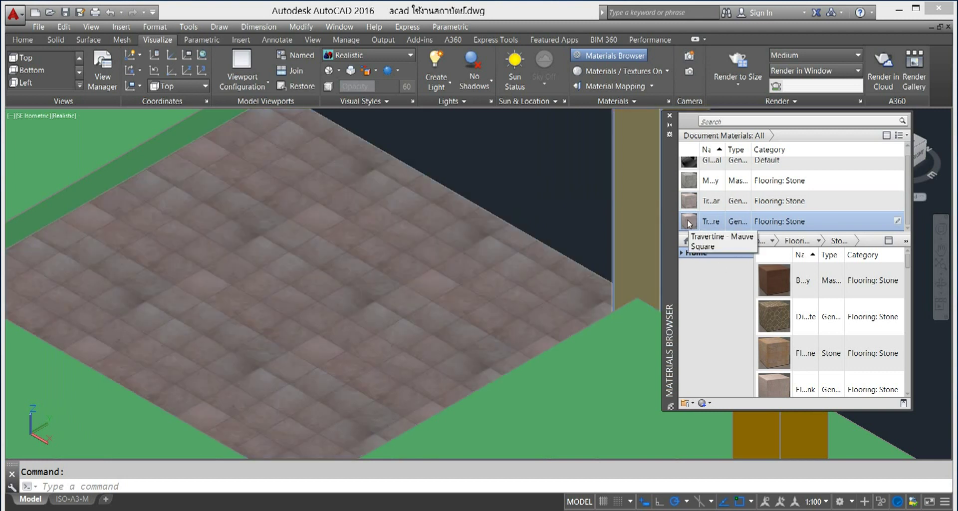
pyautogui.click(898, 222)
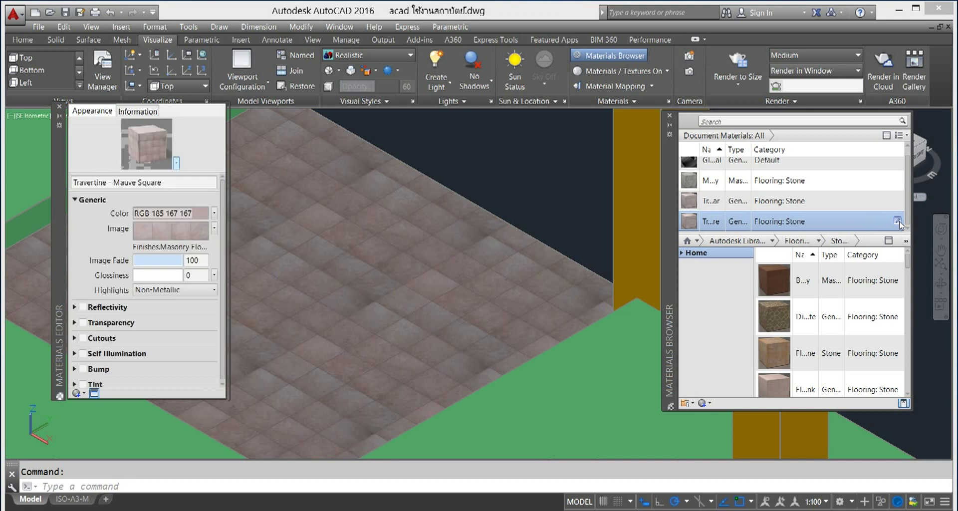
# - Move the Materials Editor to mid-screen and open the Travertine image's Texture Editor
pyautogui.moveTo(62, 247)
pyautogui.mouseDown()
pyautogui.moveTo(442, 282)
pyautogui.moveTo(476, 250)
pyautogui.mouseUp()
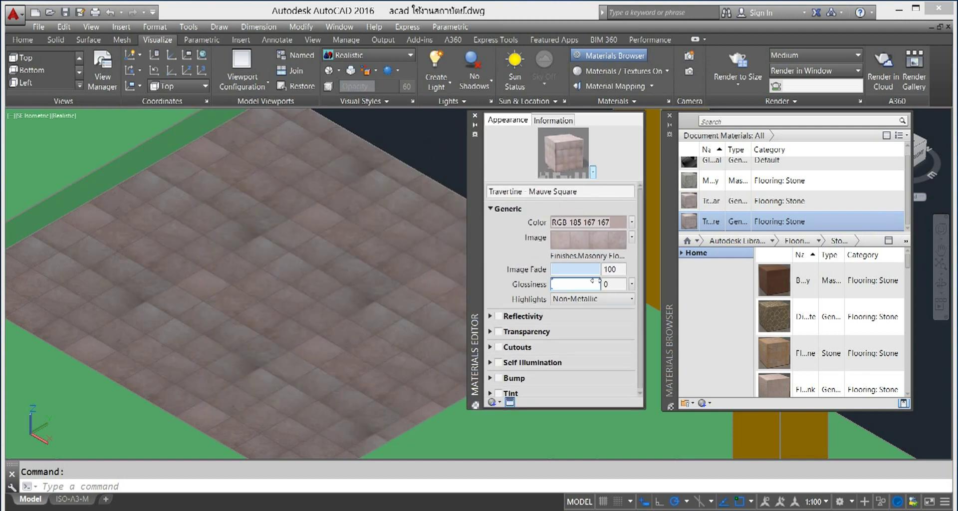
pyautogui.click(582, 238)
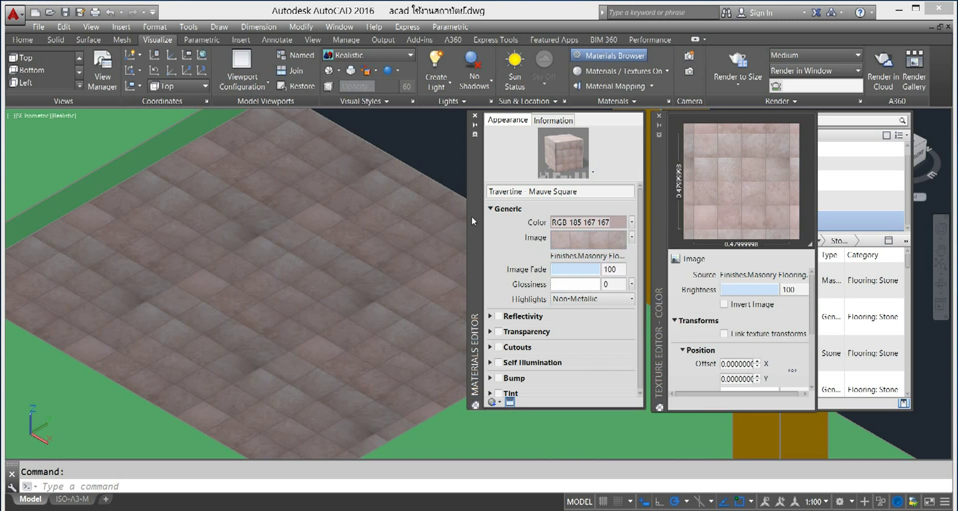
# - Place the Materials and Texture Editors side by side with the Scale sample size fields visible
pyautogui.moveTo(472, 216); pyautogui.dragTo(439, 213)
pyautogui.moveTo(659, 233); pyautogui.dragTo(624, 229)
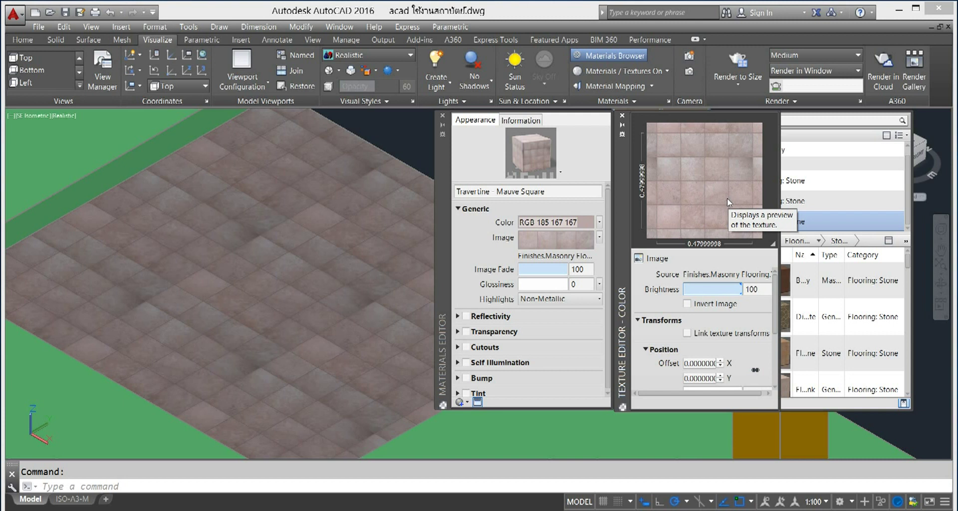
pyautogui.moveTo(775, 325); pyautogui.dragTo(775, 361)
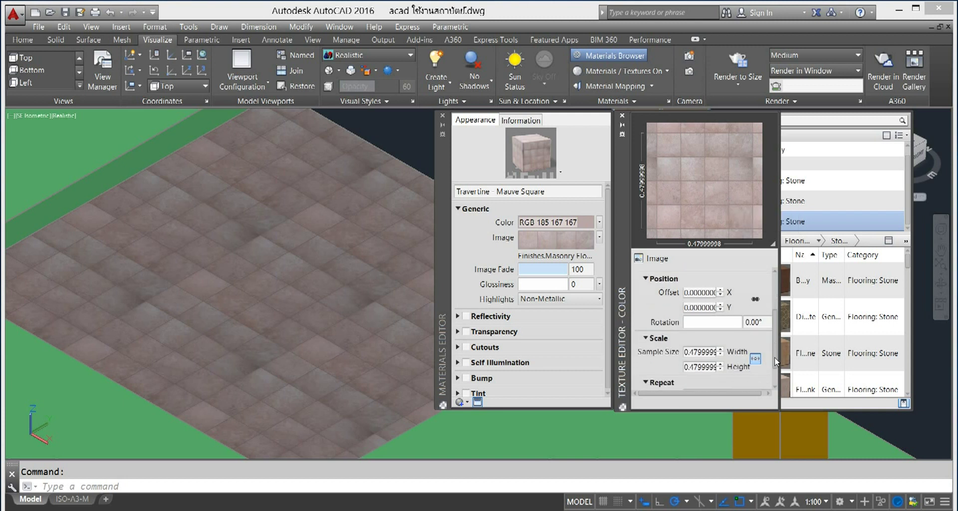
pyautogui.moveTo(774, 362); pyautogui.dragTo(774, 359)
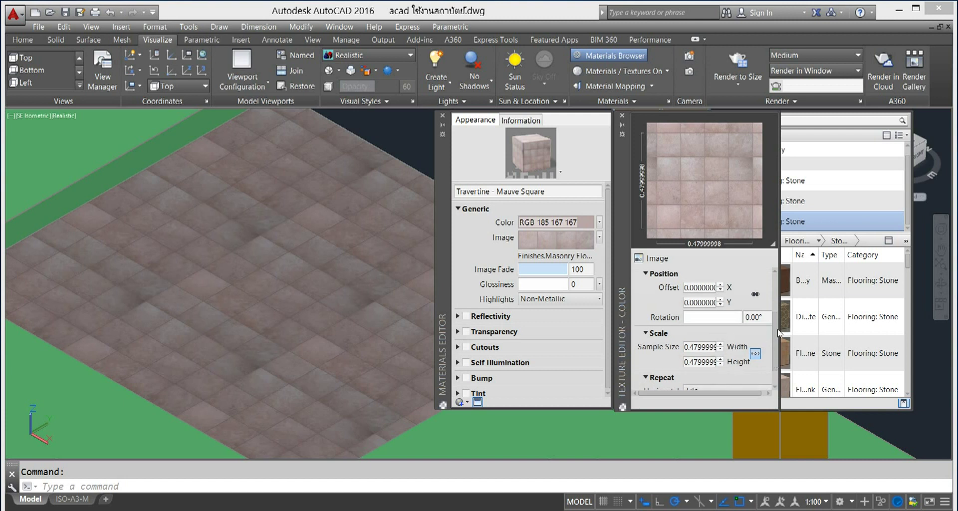
pyautogui.scroll(1, 774, 340)
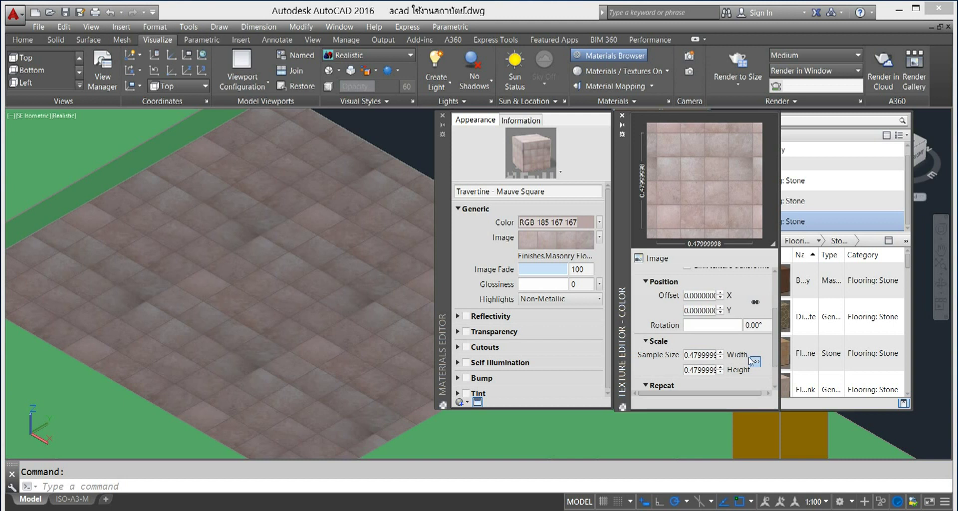
pyautogui.doubleClick(700, 354)
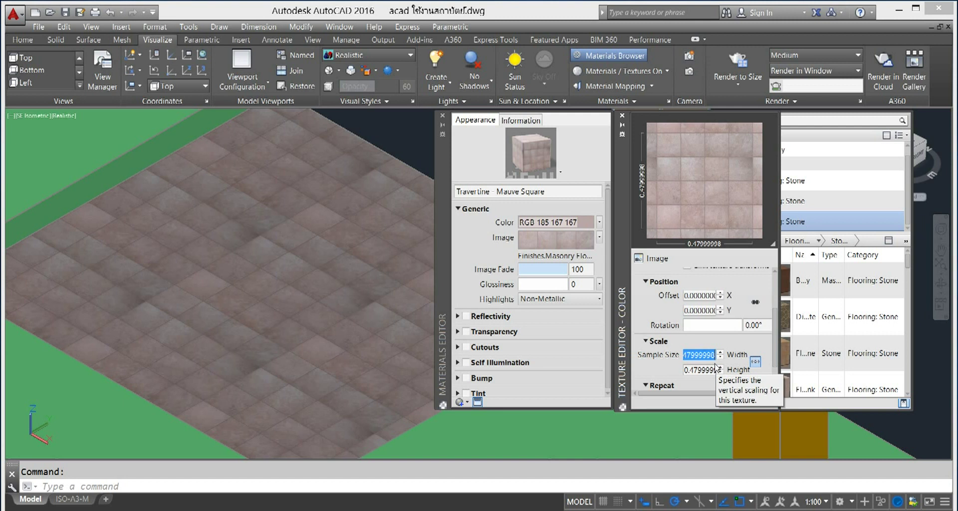
# - Set the travertine texture's sample size to 0.2 and close the Texture Editor
pyautogui.write('.2')
pyautogui.press('Return')
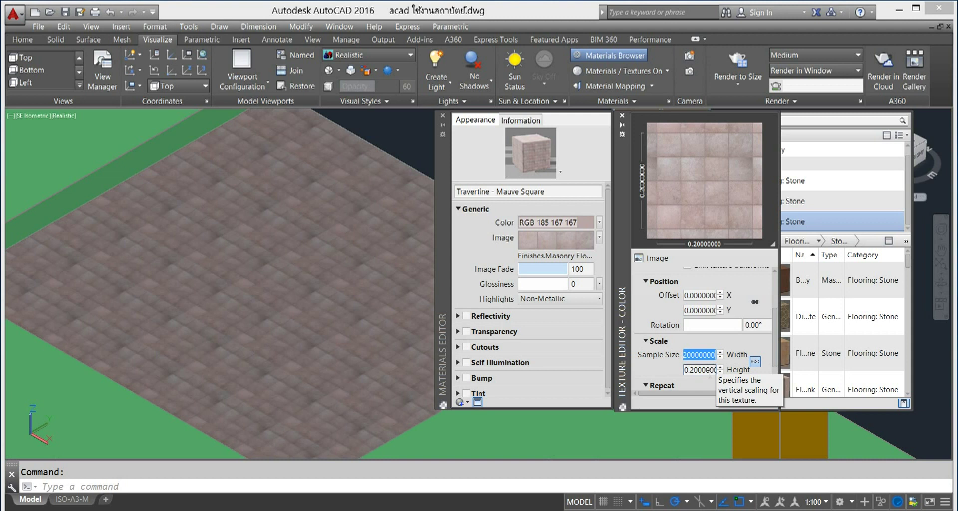
pyautogui.doubleClick(708, 370)
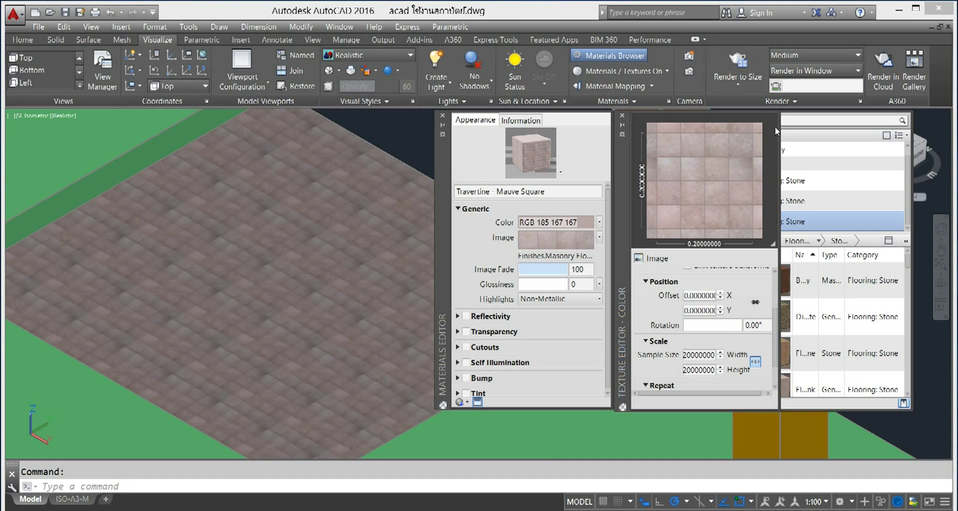
pyautogui.click(622, 115)
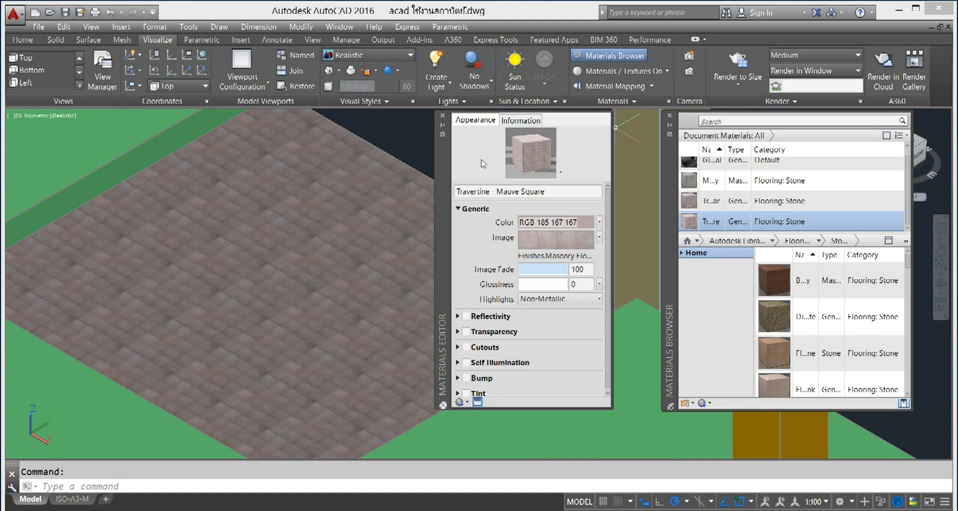
pyautogui.scroll(2, 328, 218)
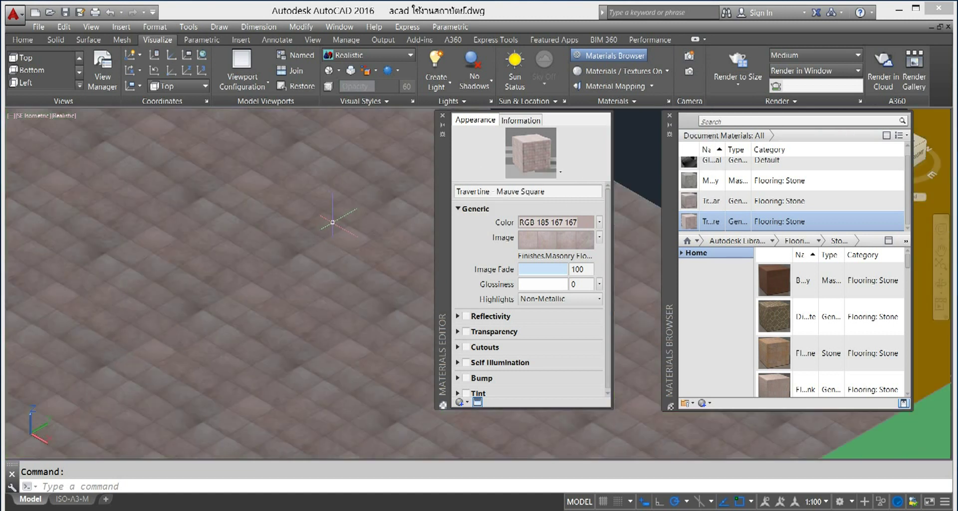
# - Zoom in on the tiled floor, select the floor slab and pick the Marble - Gray material
pyautogui.scroll(3, 330, 219)
pyautogui.scroll(2, 334, 221)
pyautogui.scroll(-2, 334, 221)
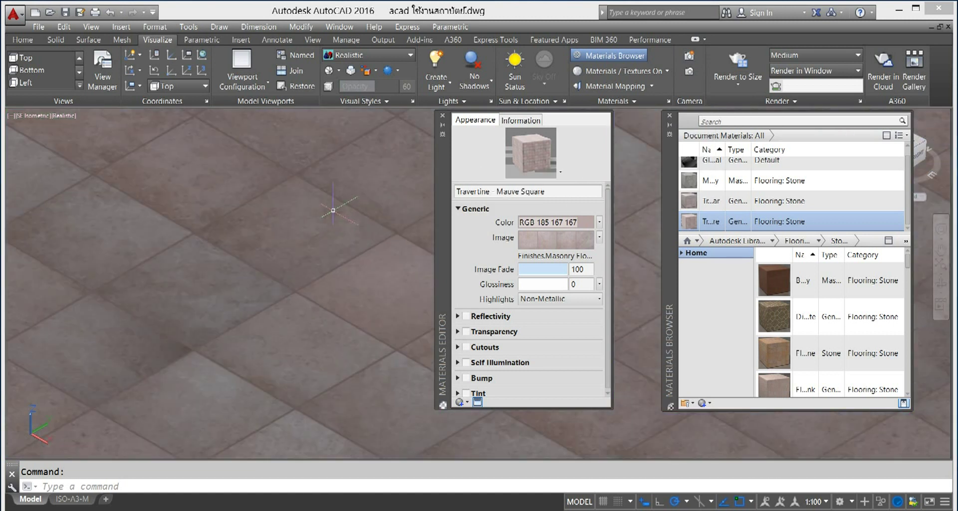
pyautogui.scroll(-2, 334, 189)
pyautogui.scroll(-2, 327, 189)
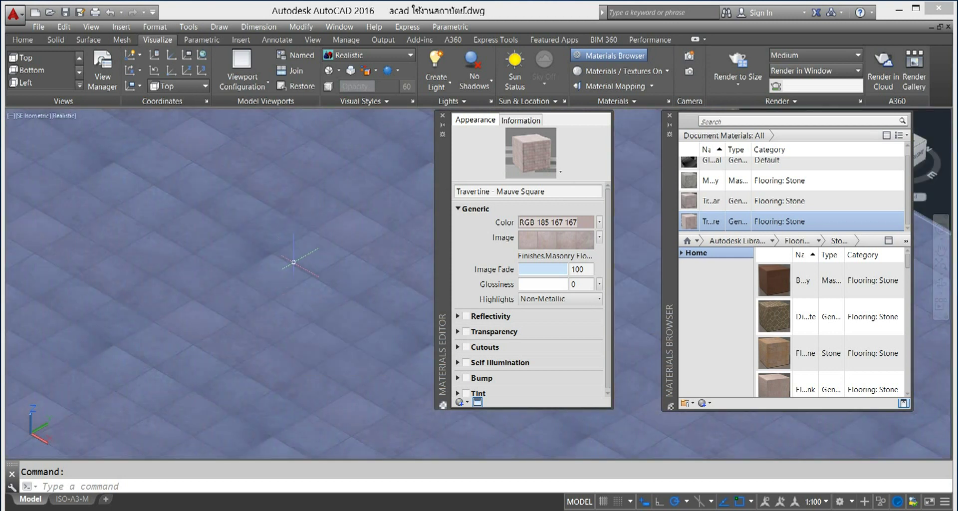
pyautogui.scroll(-2, 295, 252)
pyautogui.scroll(-1, 301, 260)
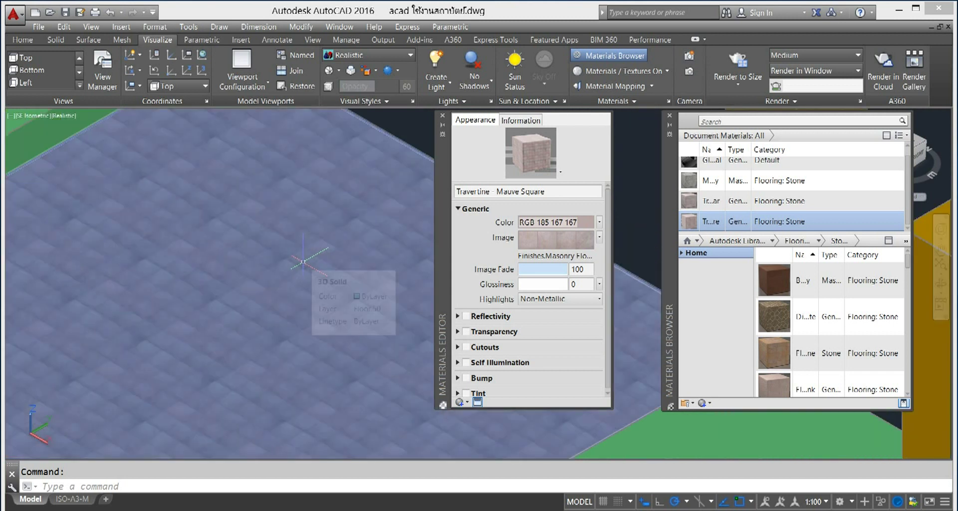
pyautogui.scroll(-2, 303, 261)
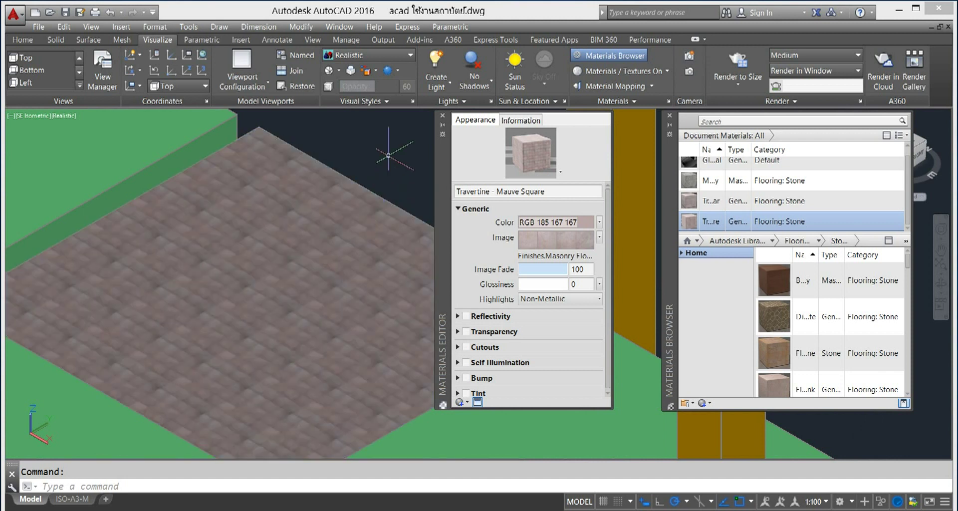
pyautogui.scroll(3, 237, 294)
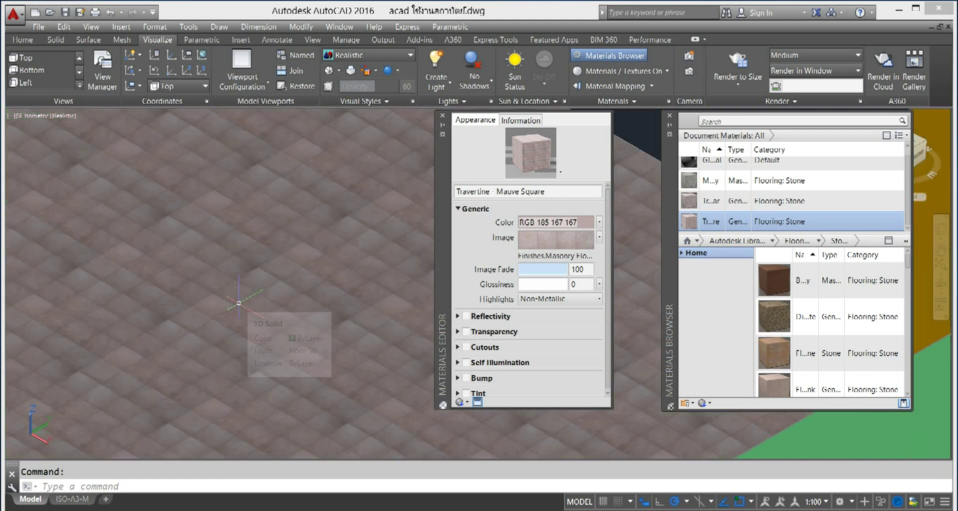
pyautogui.click(239, 303)
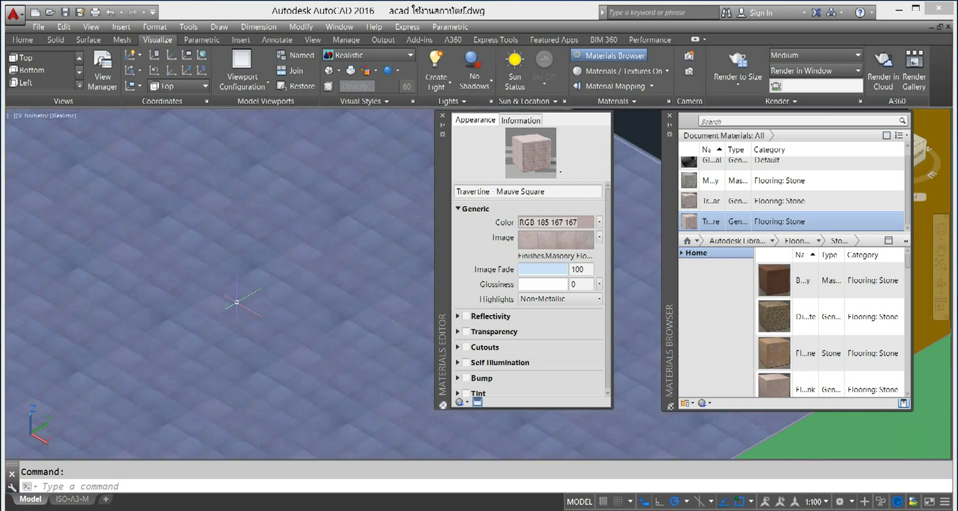
pyautogui.click(687, 182)
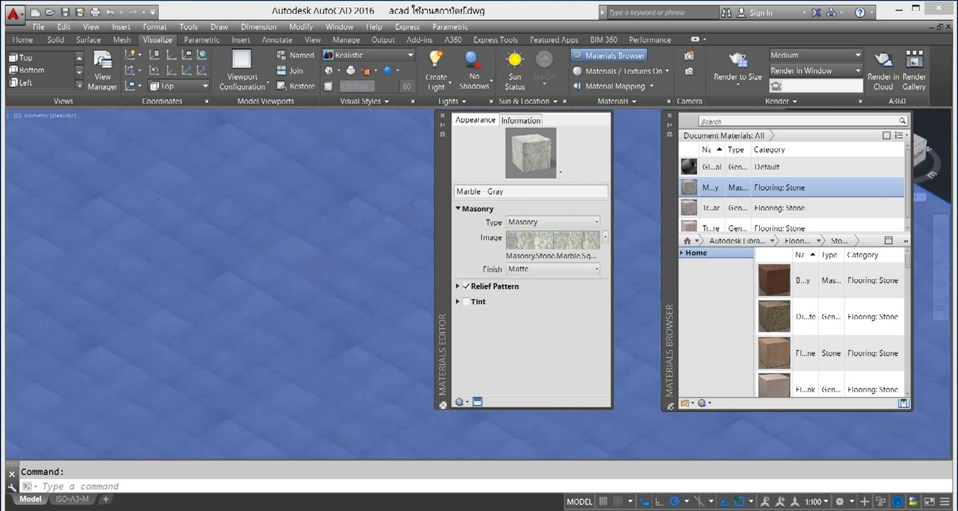
# - Open the Marble - Gray image's Texture Editor, showing Brightness 87 and a 0.6 sample size
pyautogui.scroll(-3, 309, 262)
pyautogui.scroll(3, 324, 267)
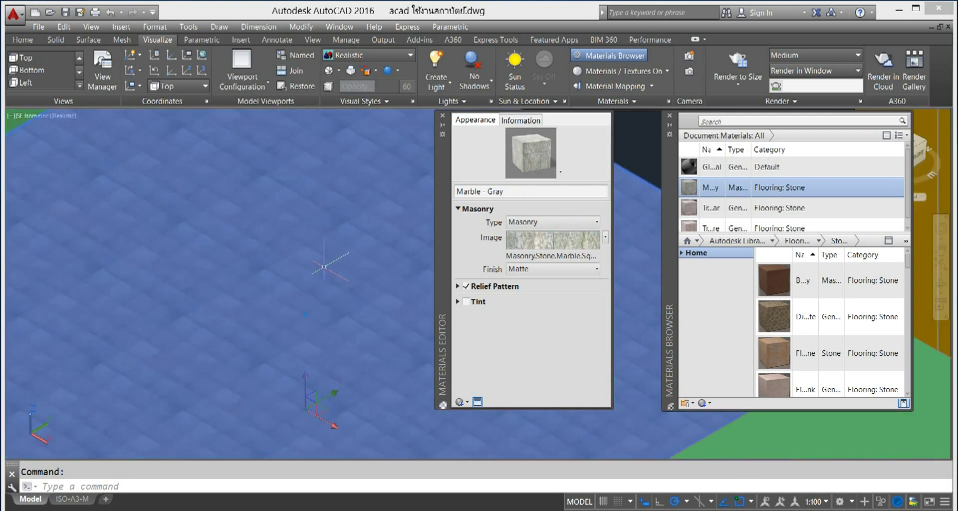
pyautogui.scroll(-3, 325, 267)
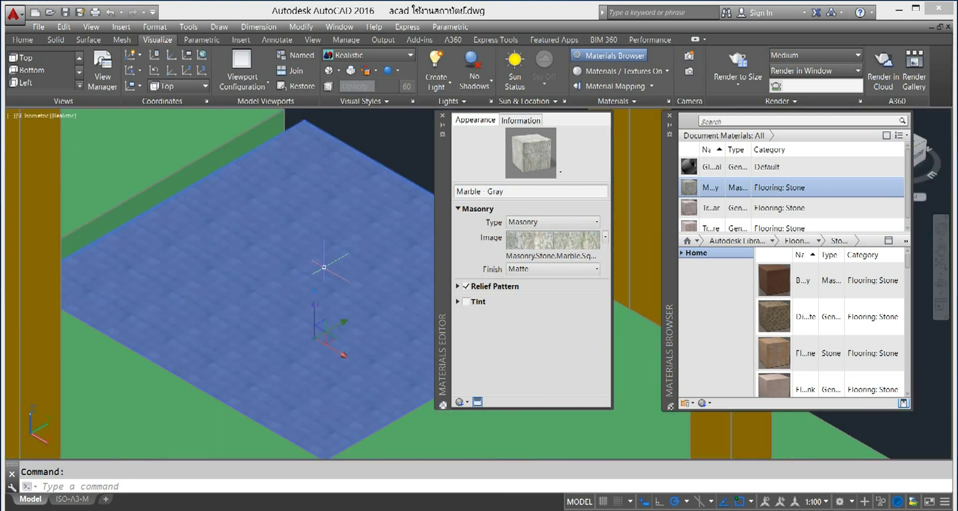
pyautogui.scroll(3, 324, 267)
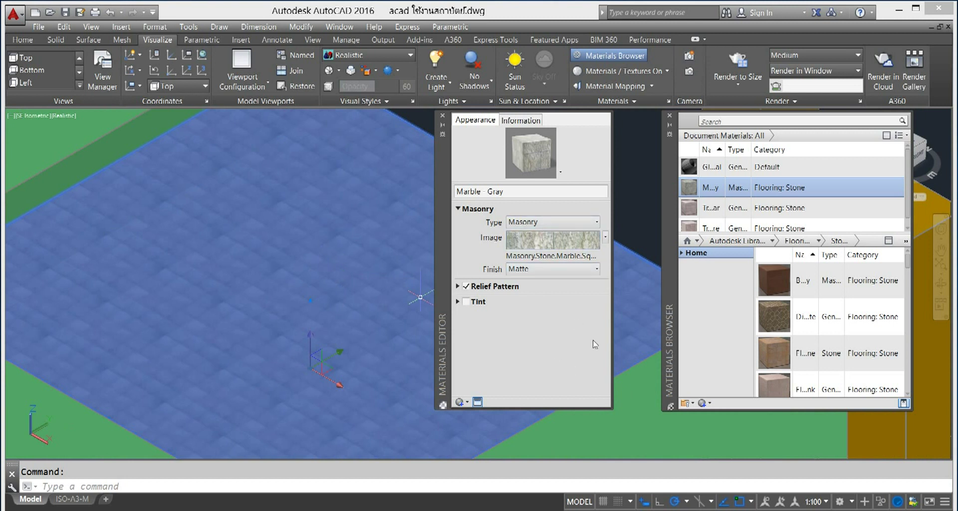
pyautogui.click(577, 244)
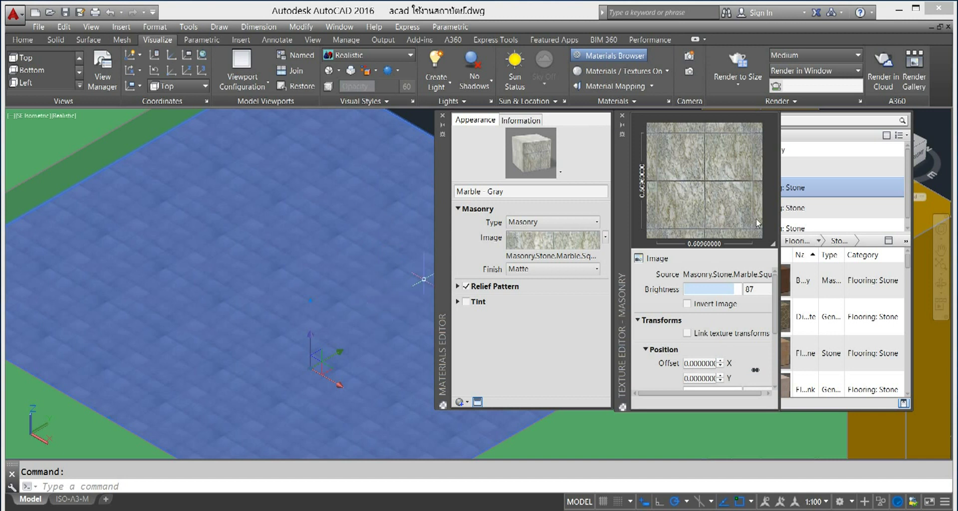
pyautogui.click(712, 364)
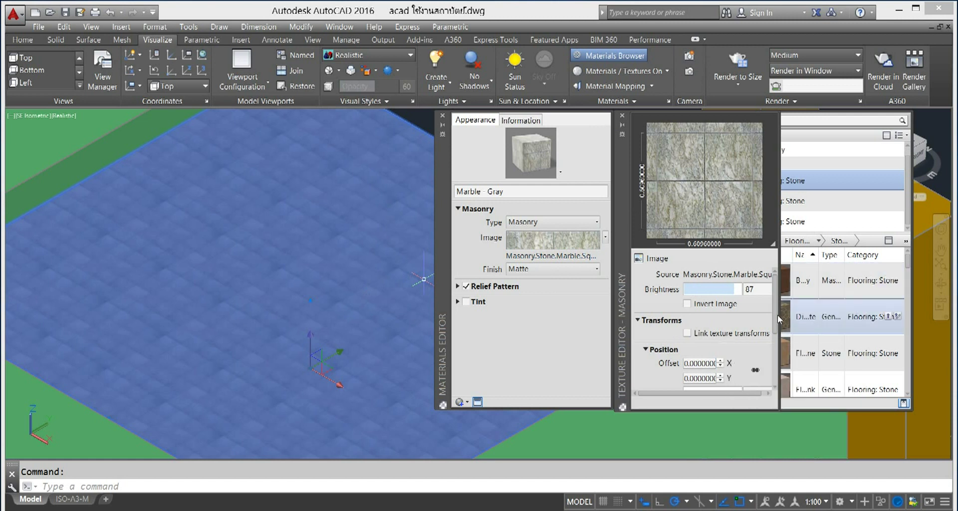
# - Change the Marble - Gray texture sample width and height from 0.6 to 0.4
pyautogui.scroll(-2, 723, 368)
pyautogui.scroll(-2, 724, 367)
pyautogui.scroll(-2, 724, 367)
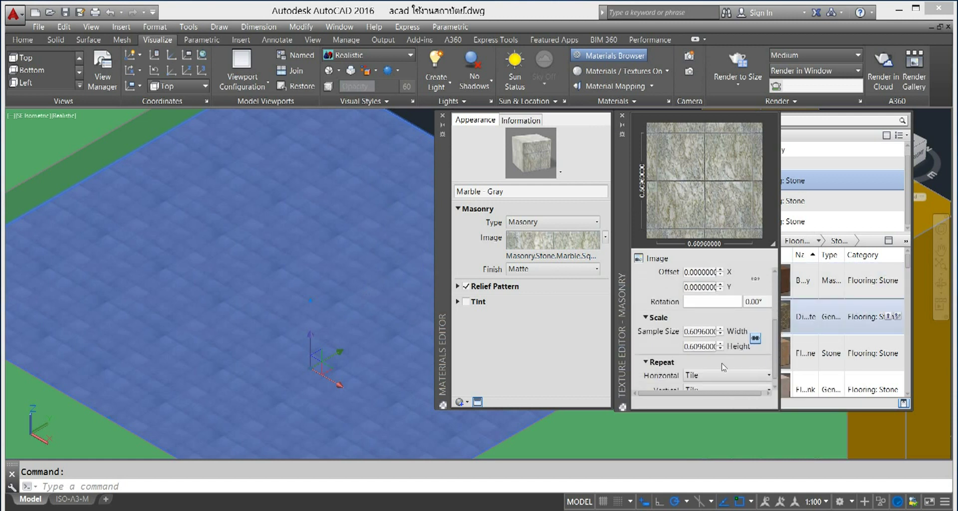
pyautogui.doubleClick(702, 331)
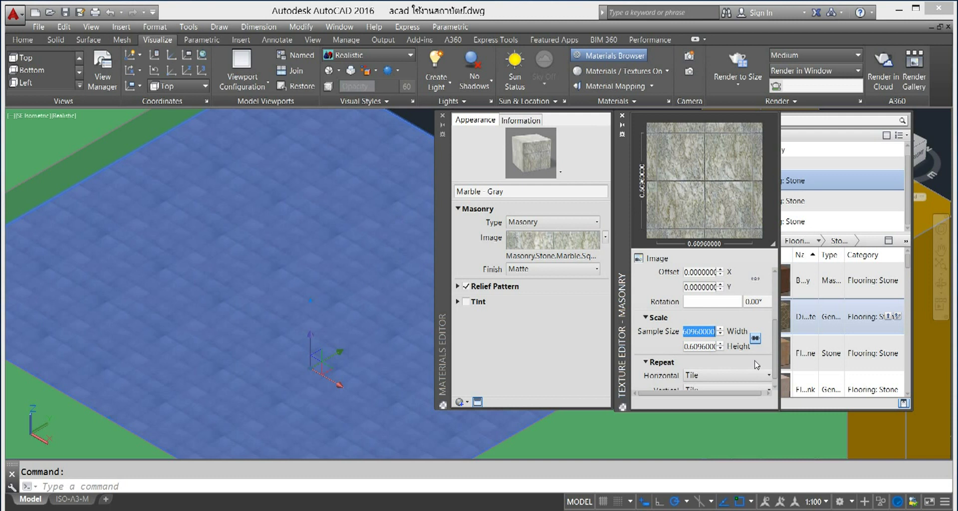
pyautogui.write('0.4')
pyautogui.press('Return')
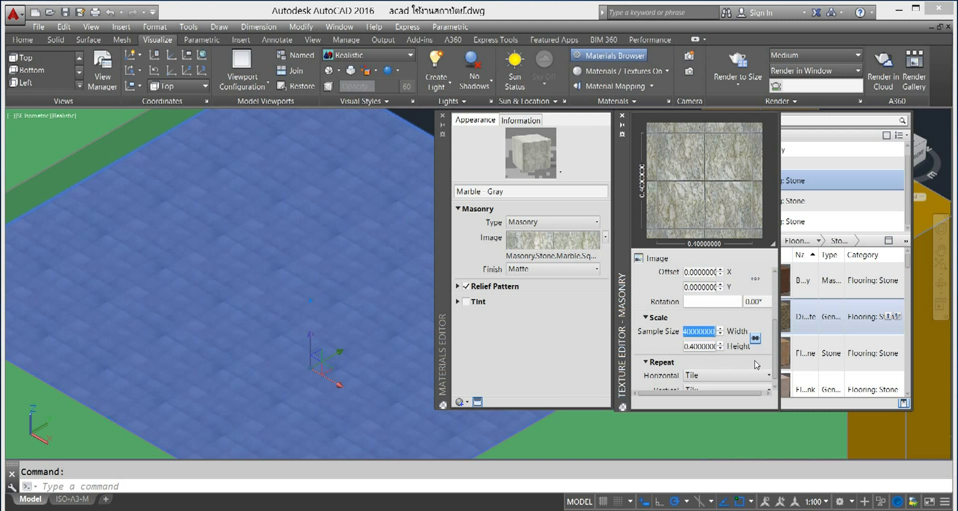
pyautogui.press('Tab')
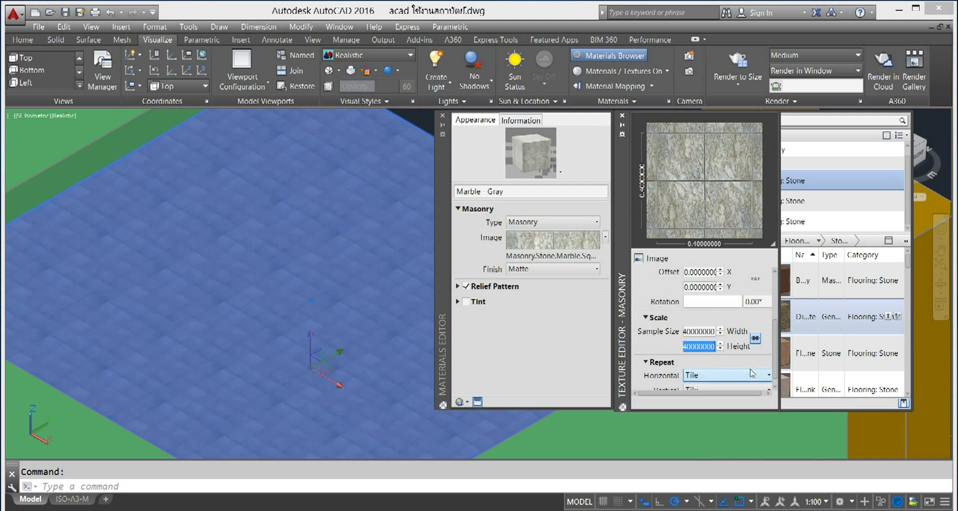
pyautogui.write('.4')
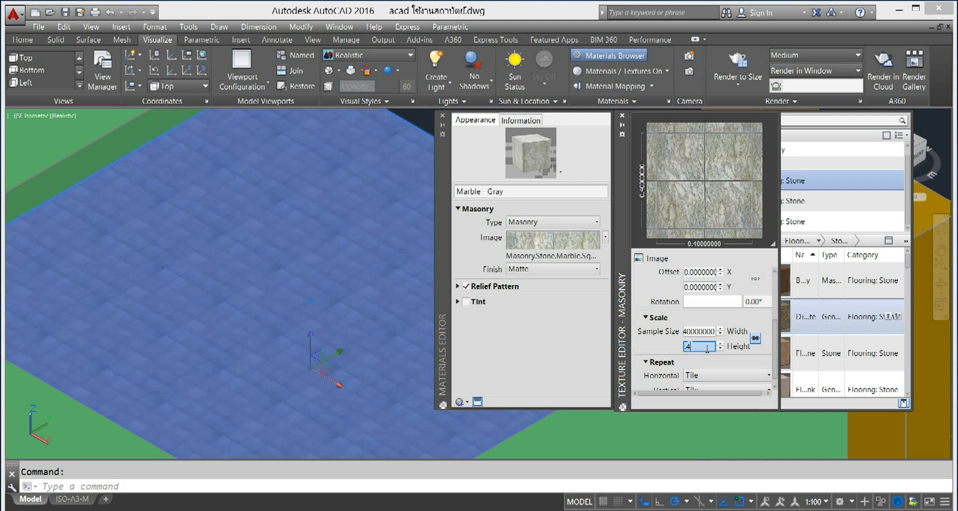
pyautogui.press('BackSpace')
pyautogui.press('BackSpace')
pyautogui.write('.4')
pyautogui.press('Return')
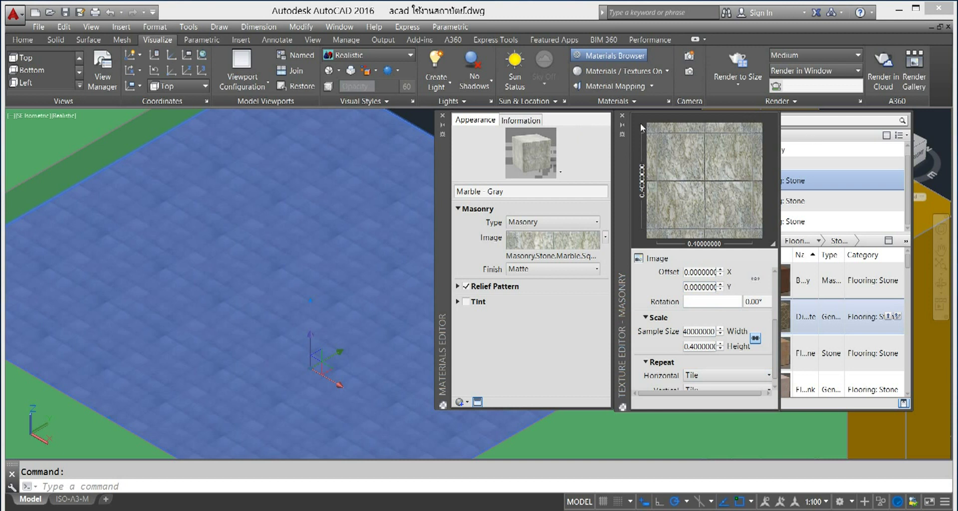
pyautogui.moveTo(619, 156); pyautogui.dragTo(444, 168)
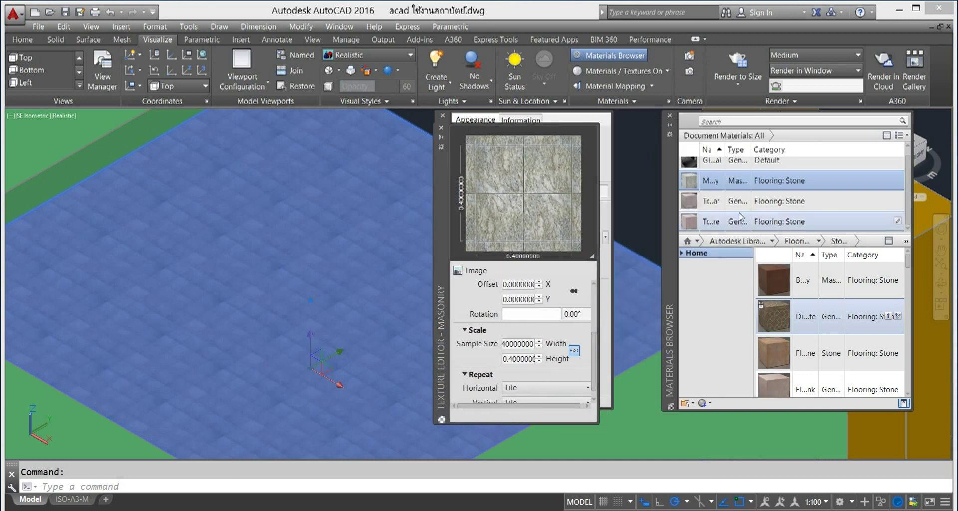
# - Look through the travertine and marble materials, then open Travertine - Mauve Square's colour texture settings
pyautogui.doubleClick(688, 201)
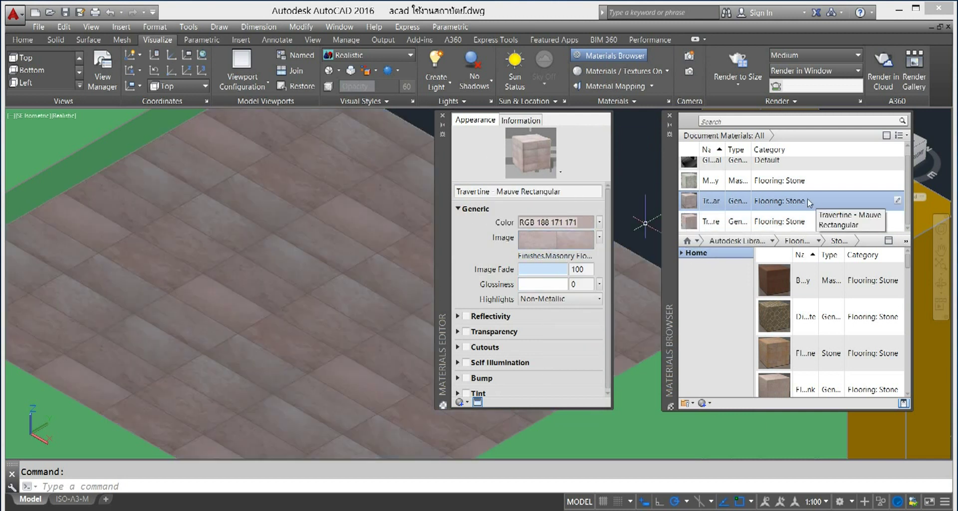
pyautogui.click(688, 222)
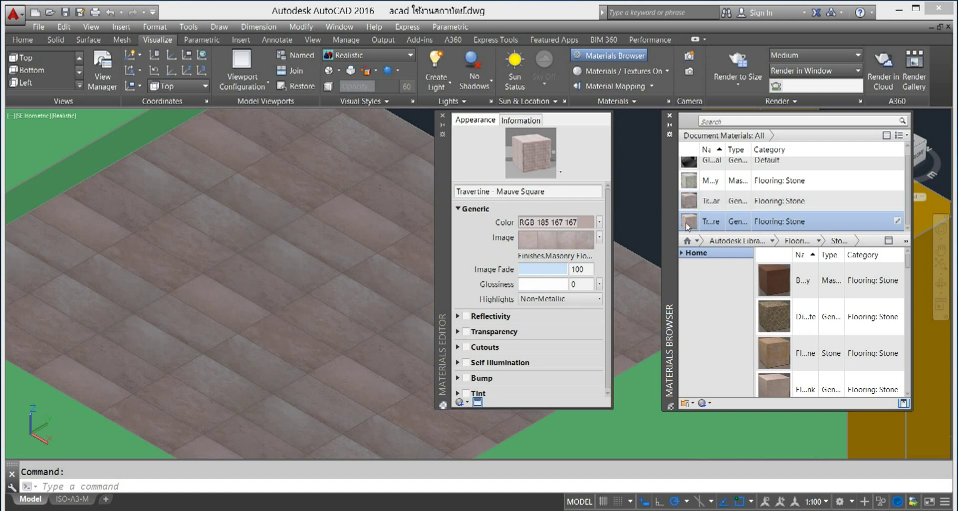
pyautogui.click(683, 180)
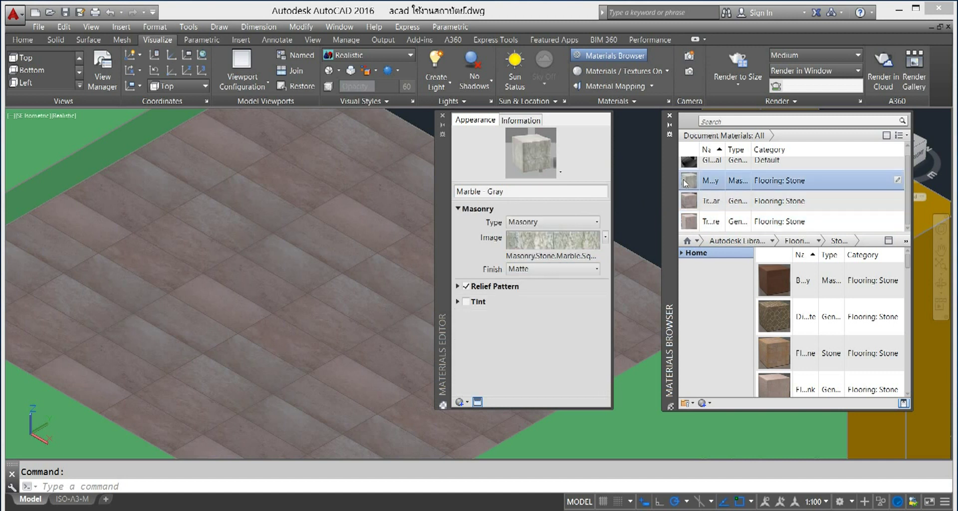
pyautogui.click(690, 200)
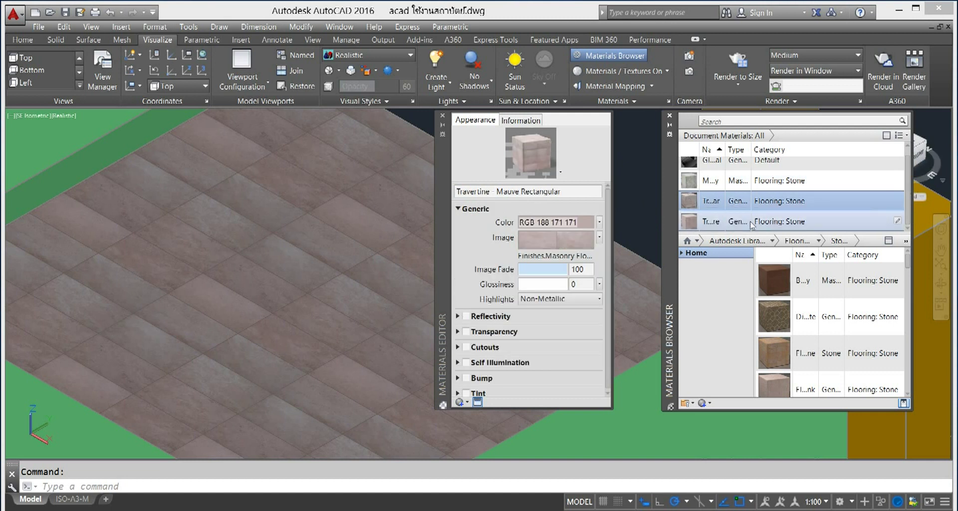
pyautogui.click(687, 226)
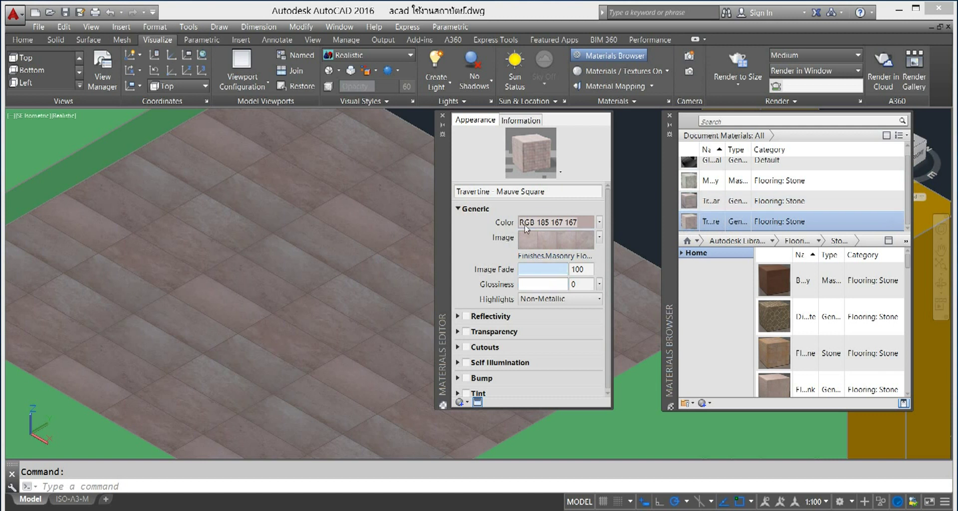
pyautogui.click(547, 244)
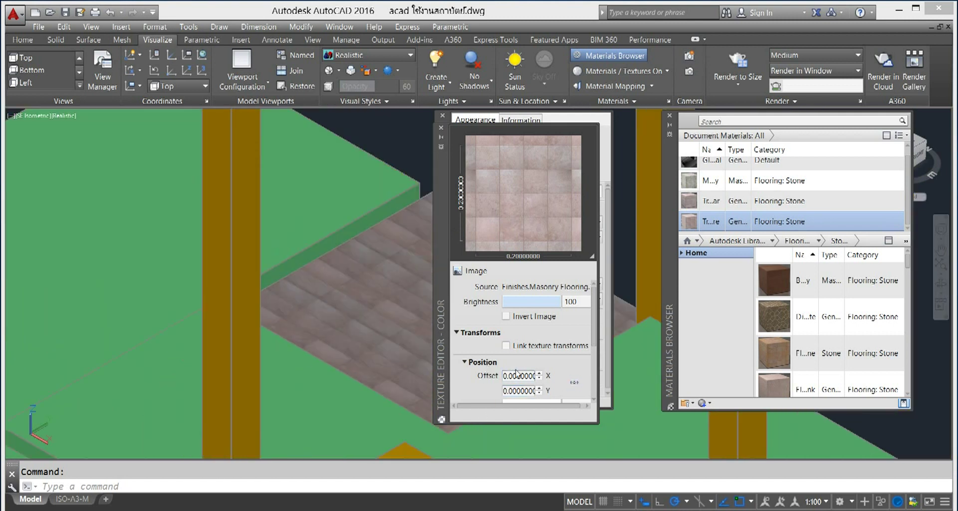
# - Set the Travertine - Mauve Square tile sample size to 0.4 by 0.4 and close both editors
pyautogui.moveTo(594, 330); pyautogui.dragTo(589, 374)
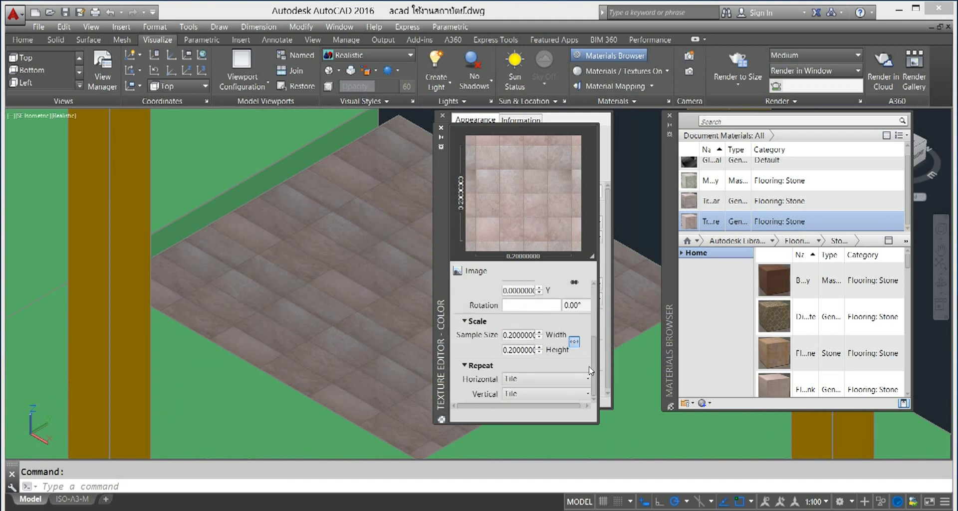
pyautogui.doubleClick(519, 334)
pyautogui.write('0.4')
pyautogui.press('Return')
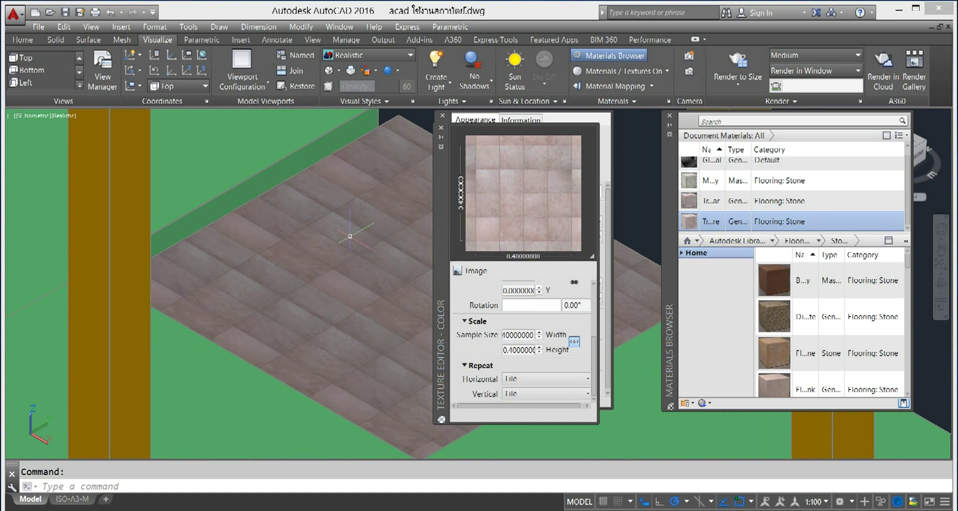
pyautogui.click(523, 350)
pyautogui.hotkey('shift', 'Tab')
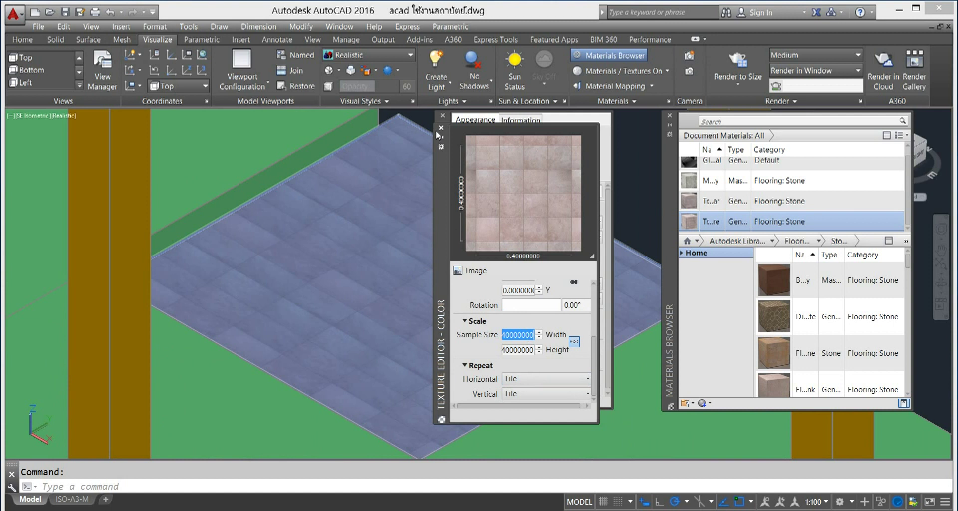
pyautogui.click(441, 128)
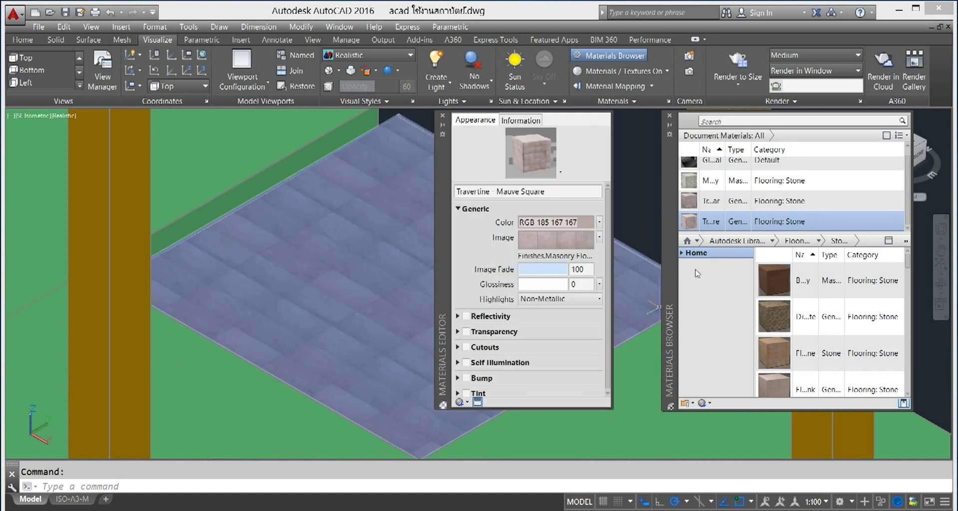
pyautogui.click(441, 115)
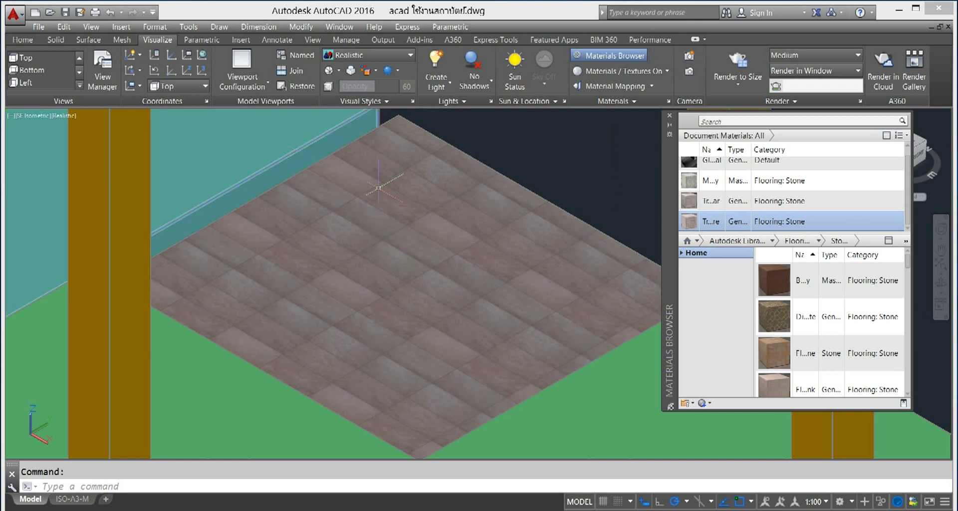
# - Deselect the floor slab to view its mauve travertine stone tile finish
pyautogui.click(454, 291)
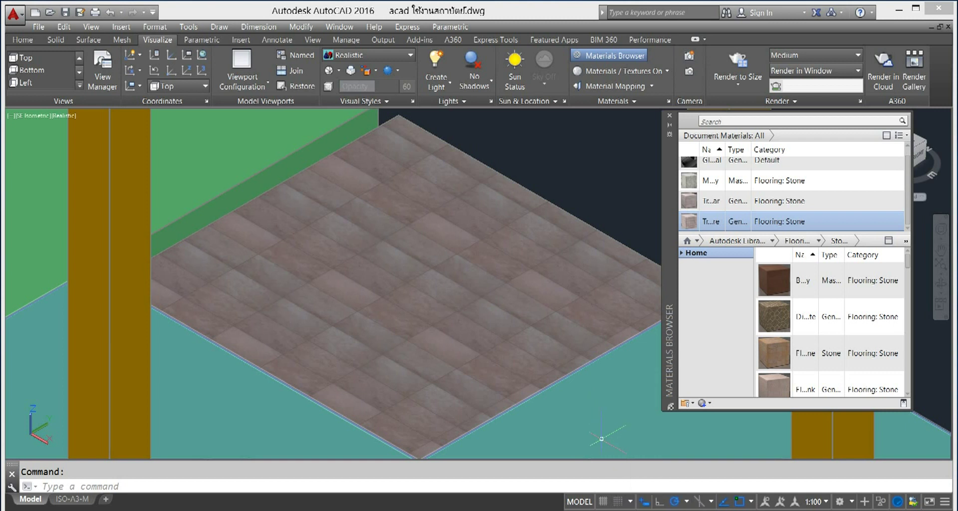
pyautogui.moveTo(601, 442)
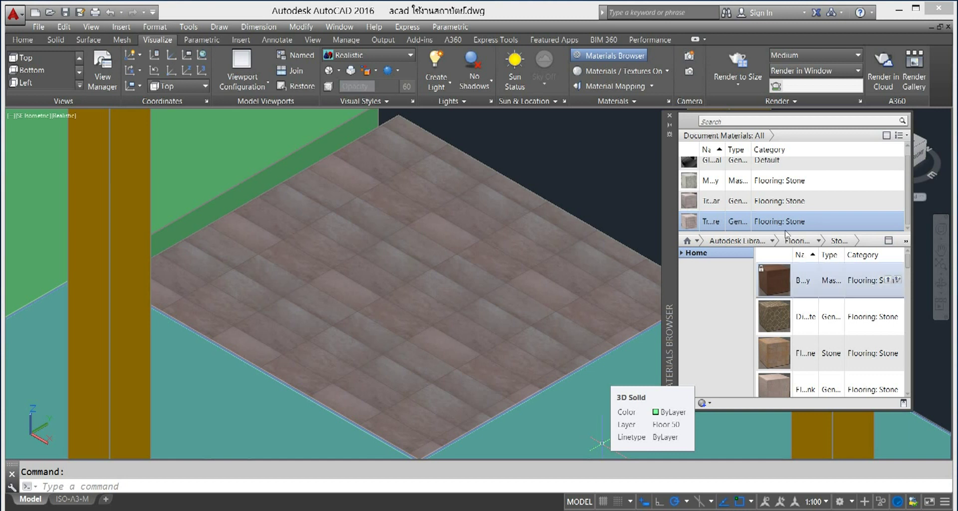
# - Minimize AutoCAD and close Internet Explorer with all its tabs
pyautogui.click(894, 13)
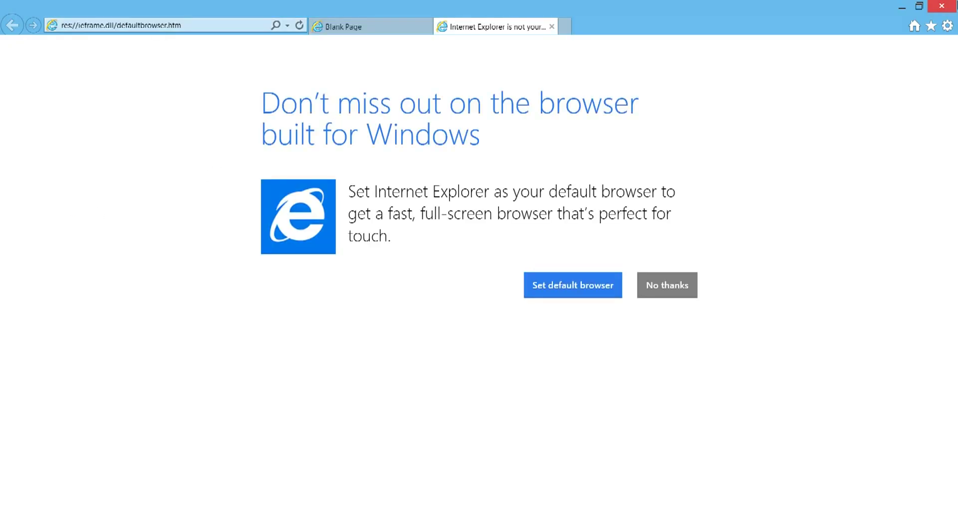
pyautogui.click(942, 5)
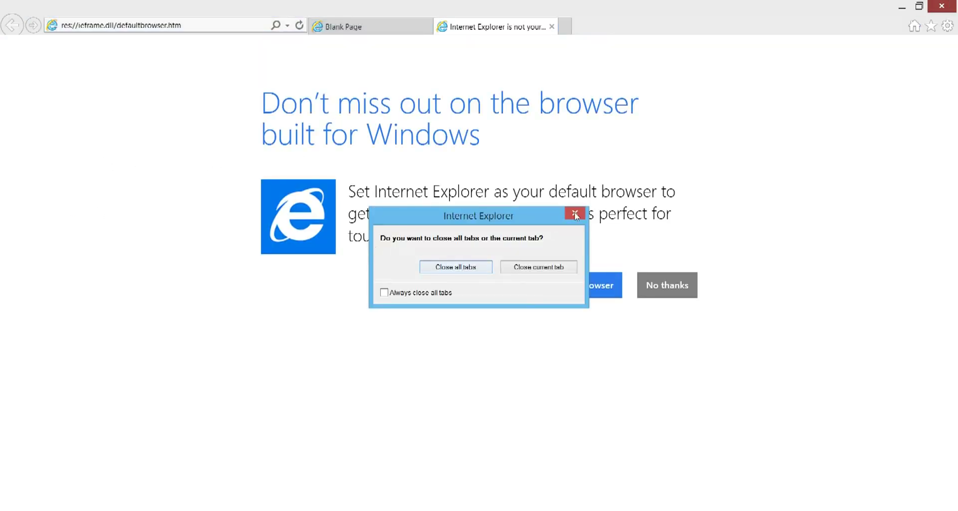
pyautogui.click(580, 214)
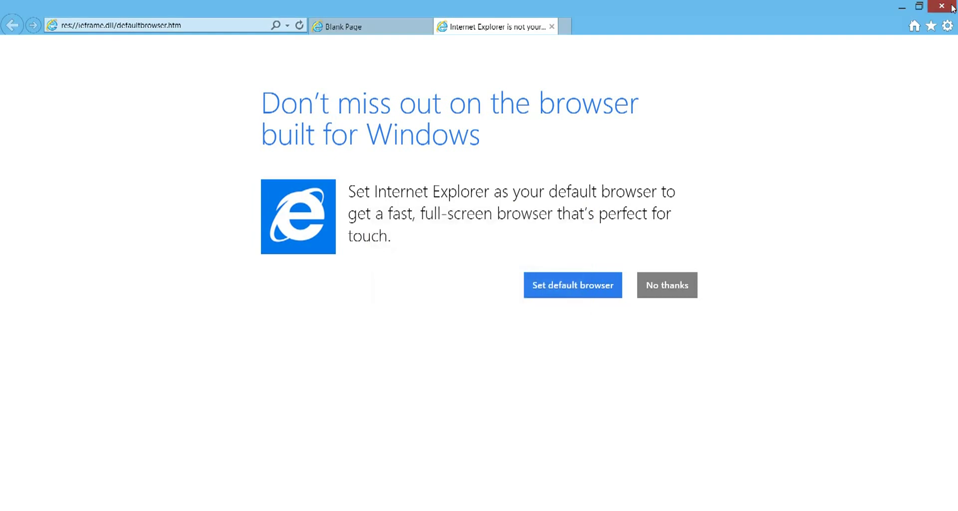
pyautogui.click(954, 5)
pyautogui.click(479, 267)
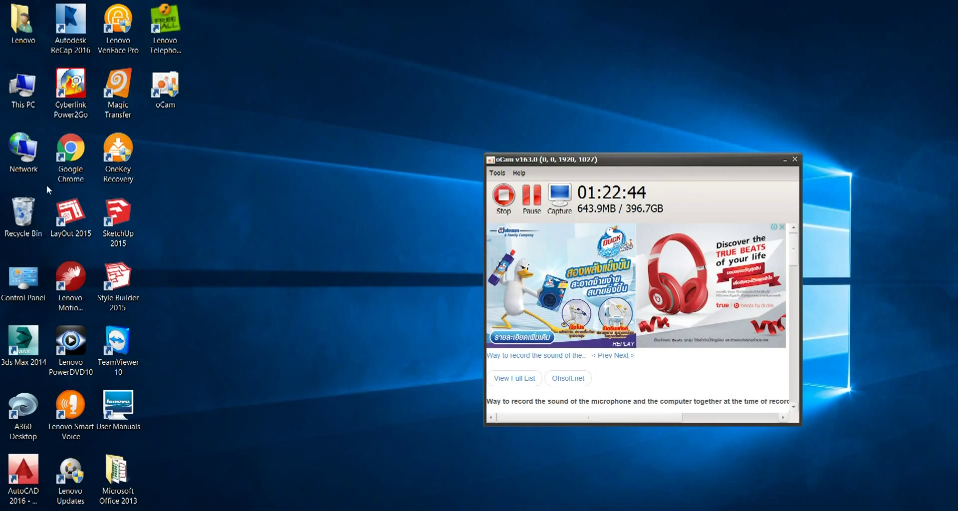
# - Launch Google Chrome, close it, and select the address in the reopened Internet Explorer
pyautogui.click(68, 165)
pyautogui.press('Escape')
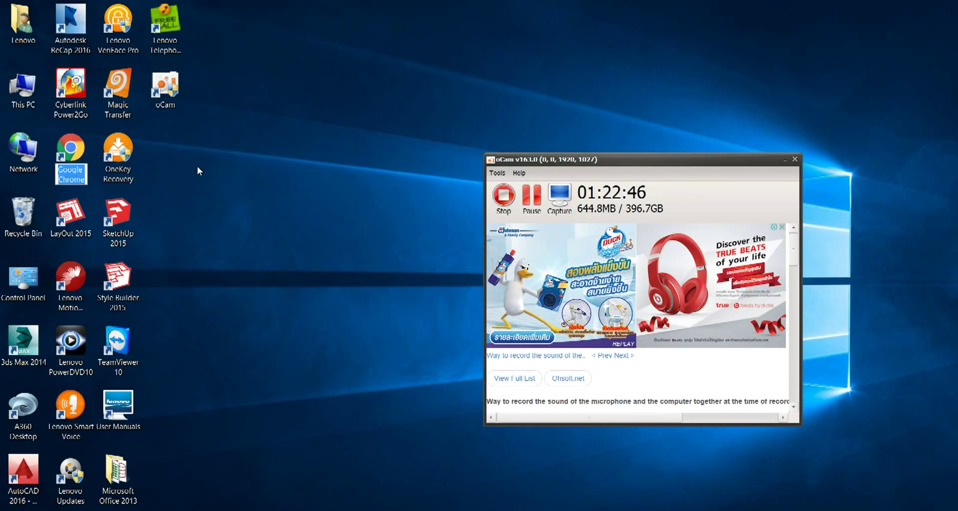
pyautogui.doubleClick(64, 146)
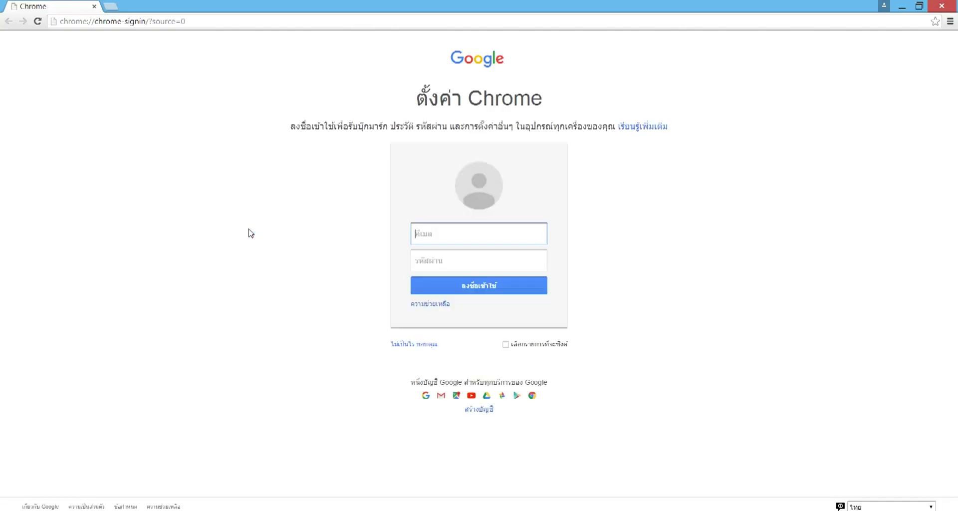
pyautogui.click(953, 6)
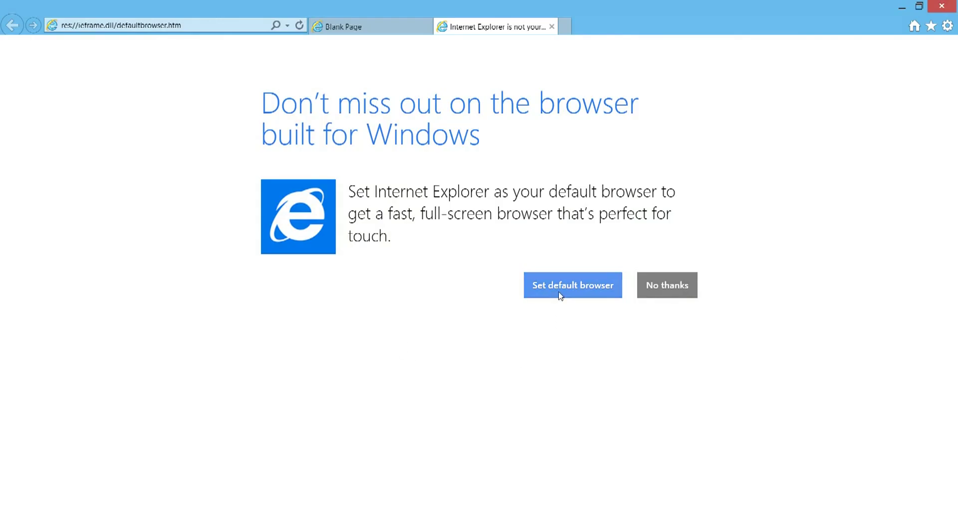
pyautogui.click(176, 26)
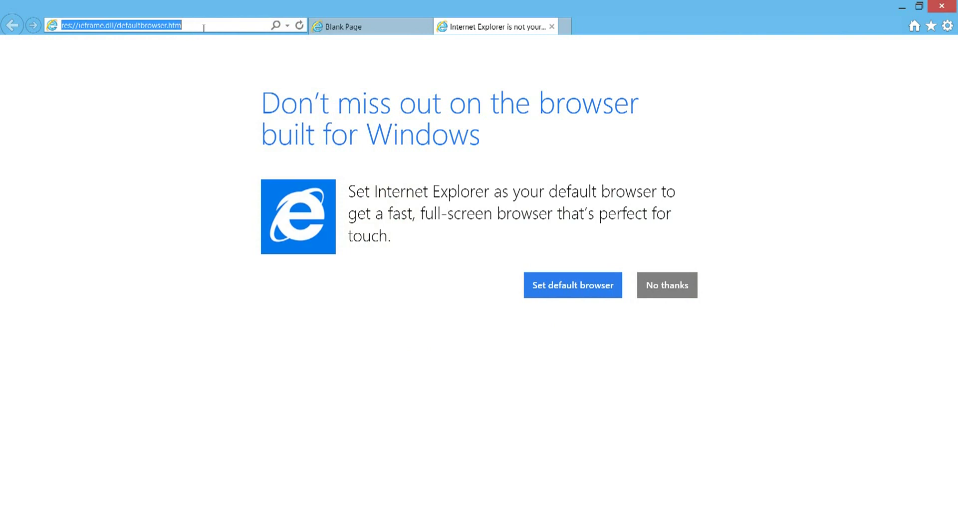
# - Search google.com for ลายกระเบื้องห้องน้ำ (bathroom tile patterns)
pyautogui.click(287, 24)
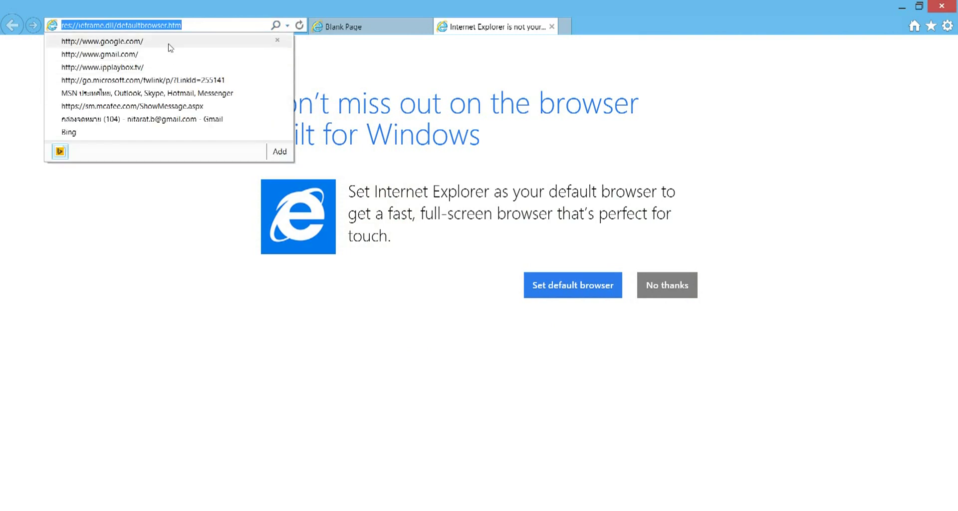
pyautogui.click(150, 39)
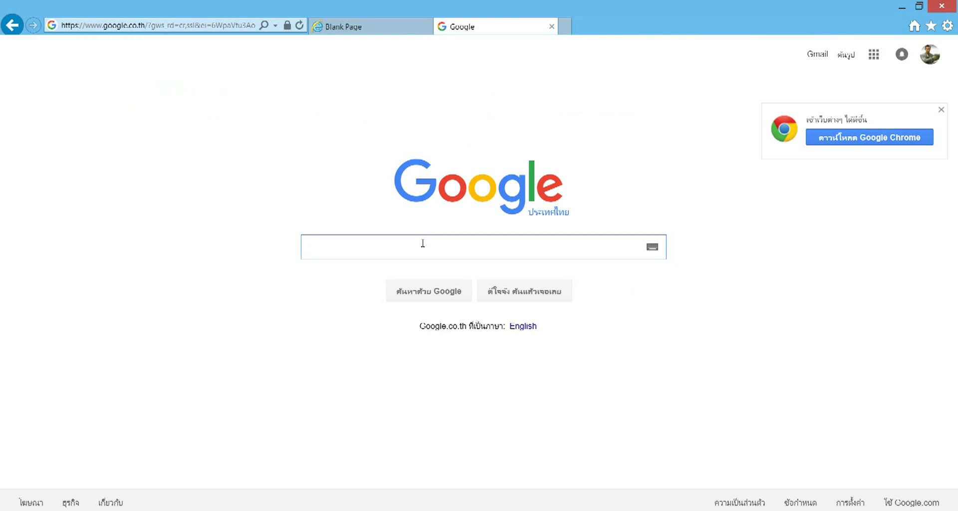
pyautogui.write('ลายกระเบื้อง')
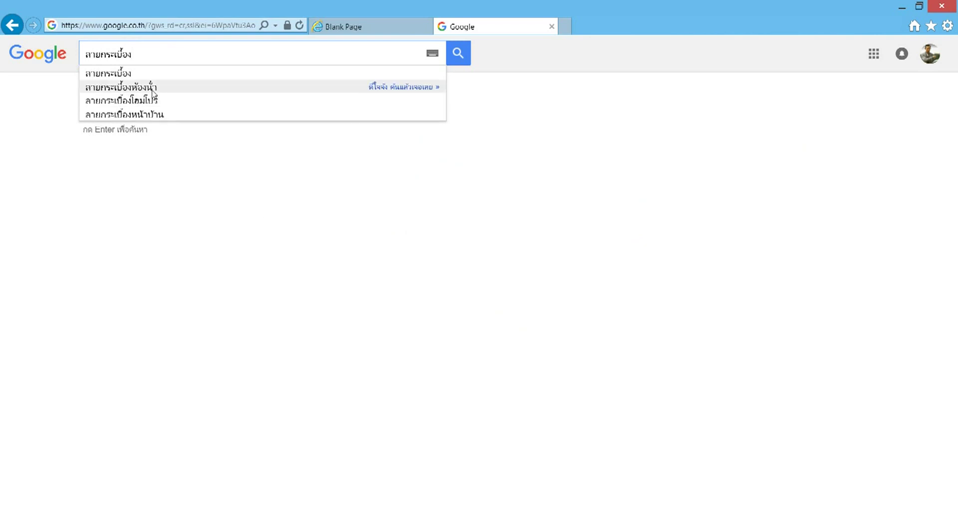
pyautogui.click(155, 88)
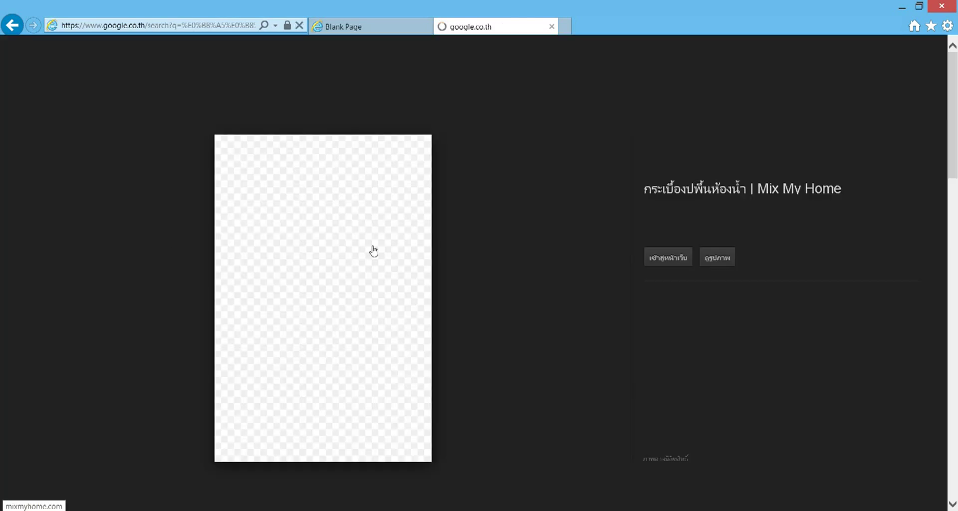
# - Switch to image results and browse down through the bathroom tile photos
pyautogui.click(11, 26)
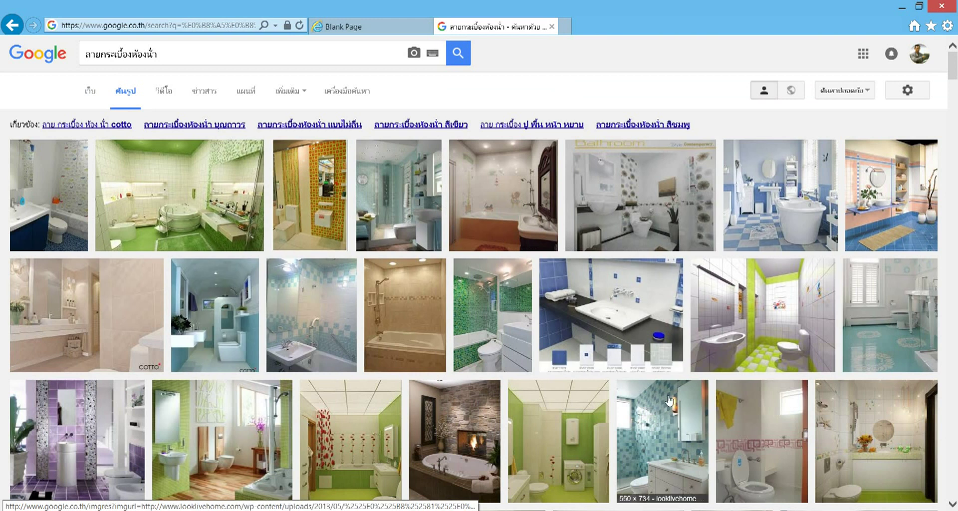
pyautogui.scroll(-2, 574, 366)
pyautogui.scroll(-1, 591, 386)
pyautogui.scroll(-1, 592, 384)
pyautogui.scroll(-2, 594, 382)
pyautogui.scroll(-1, 595, 380)
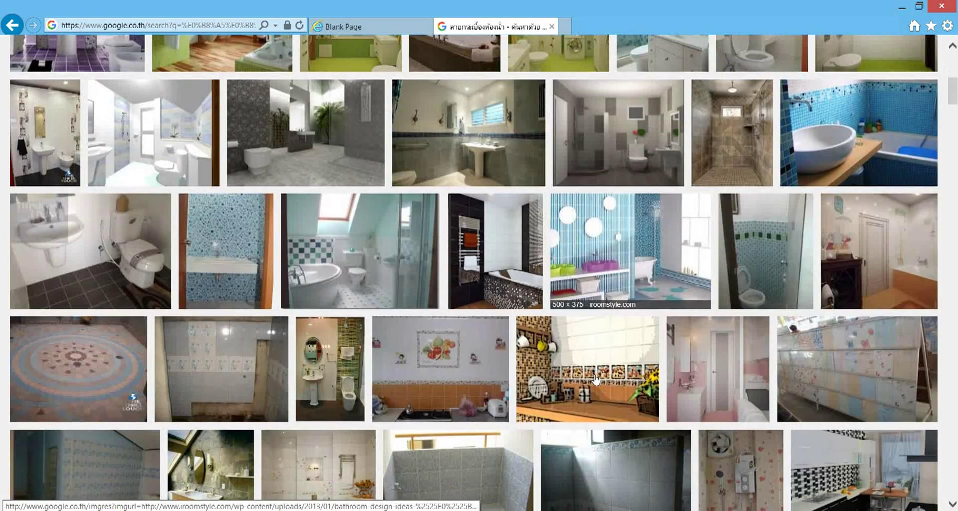
pyautogui.scroll(-1, 596, 379)
pyautogui.scroll(-1, 596, 374)
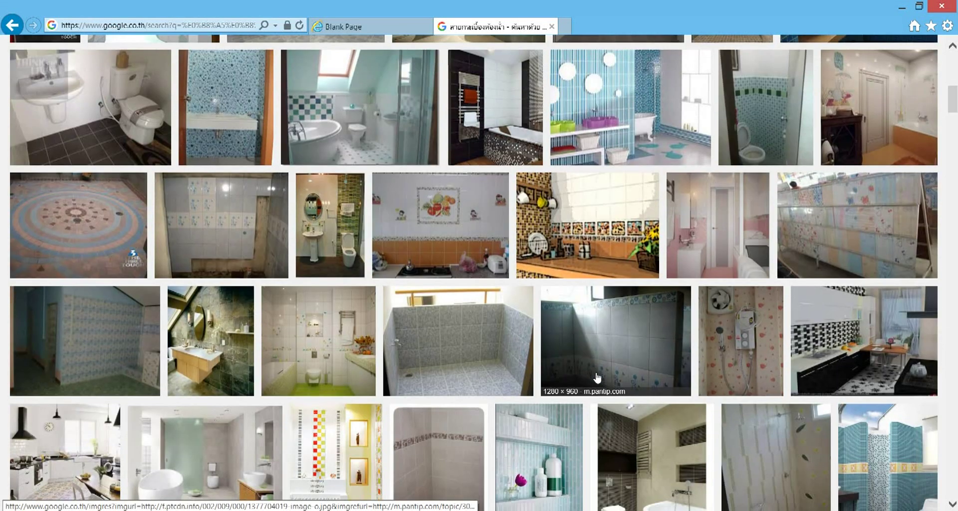
pyautogui.scroll(-2, 594, 365)
pyautogui.scroll(-3, 592, 345)
pyautogui.scroll(-1, 591, 337)
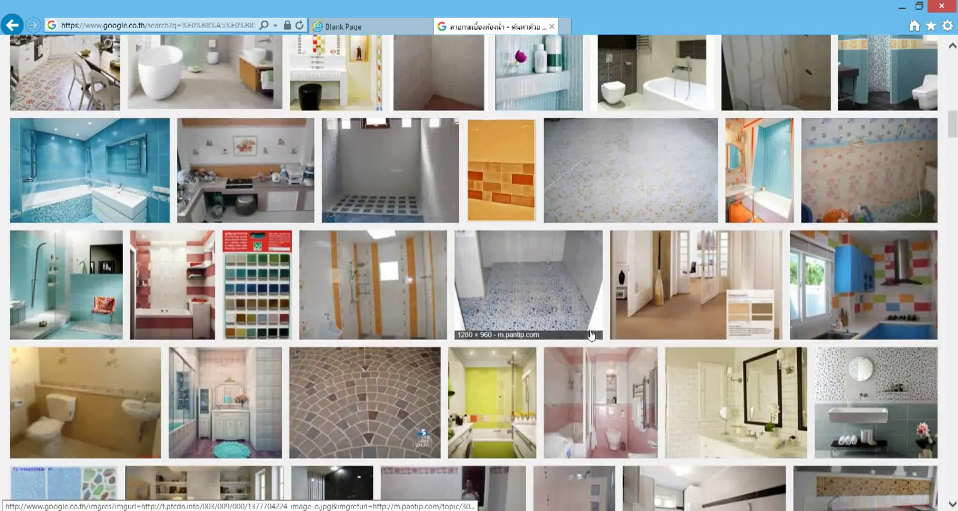
pyautogui.scroll(-2, 591, 335)
pyautogui.scroll(-2, 591, 334)
pyautogui.scroll(-1, 591, 333)
pyautogui.scroll(-1, 592, 332)
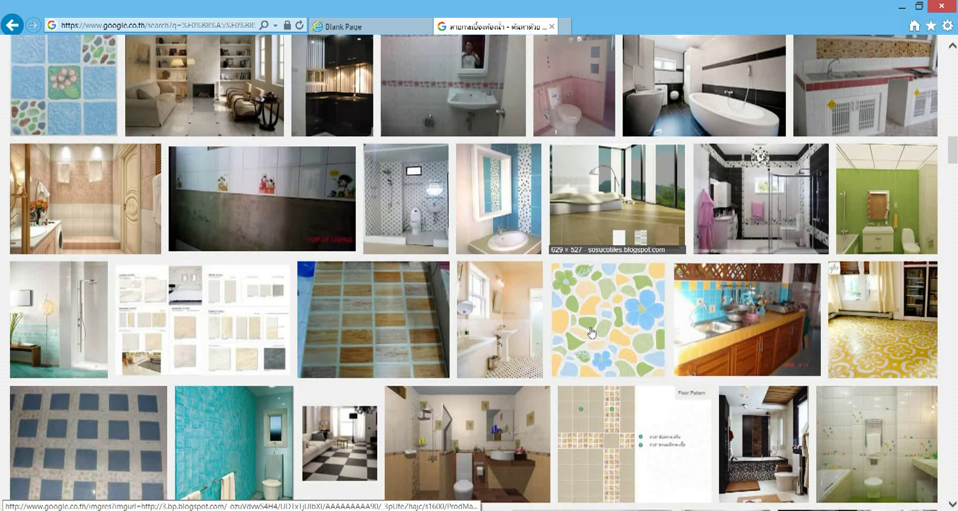
pyautogui.scroll(-1, 592, 333)
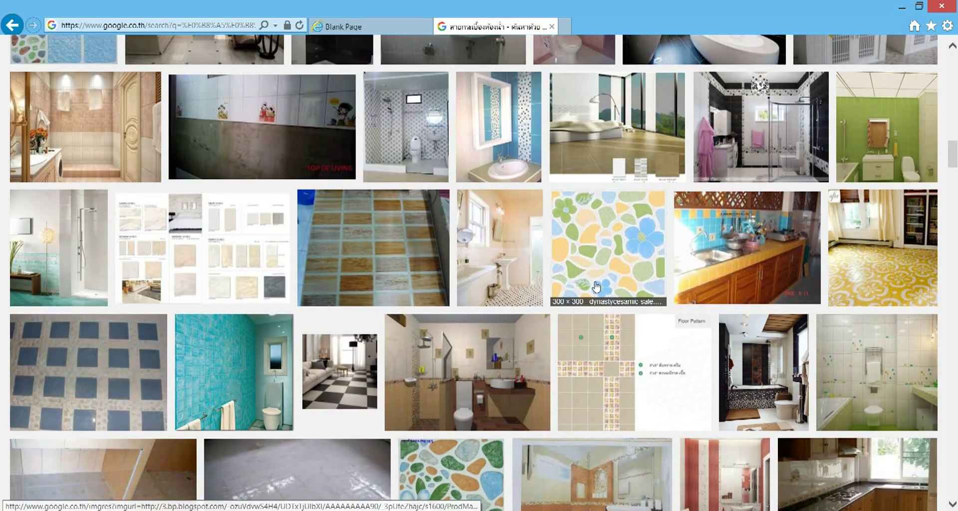
# - Preview the flower tile image, then the red-flower tile from related images
pyautogui.click(595, 285)
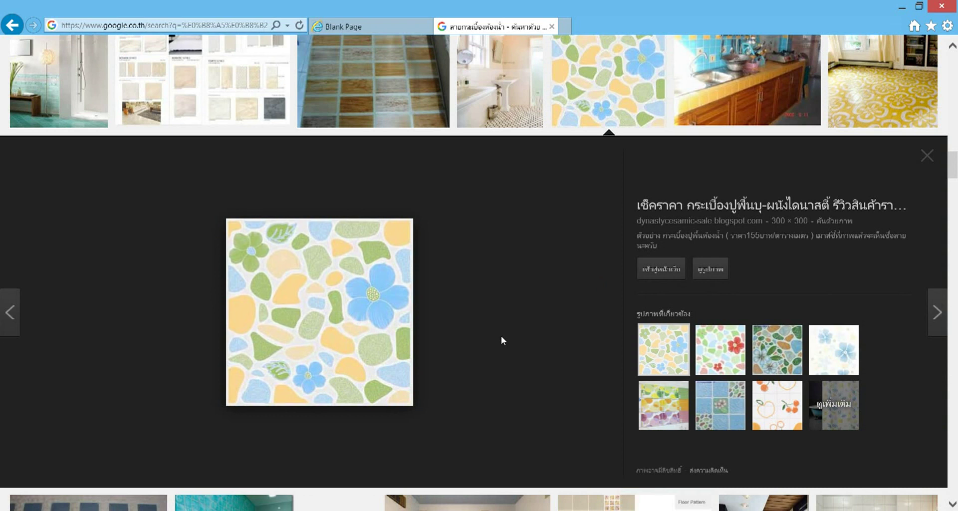
pyautogui.click(717, 356)
pyautogui.click(681, 356)
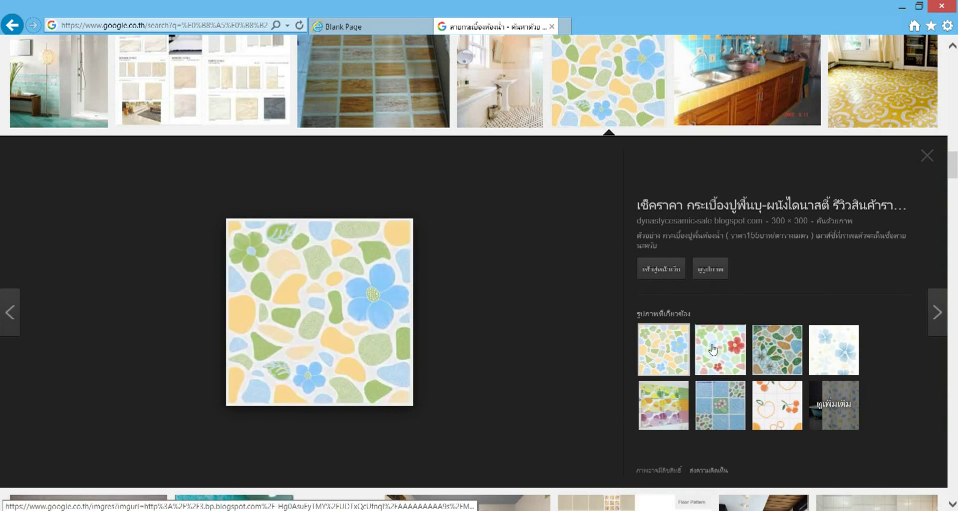
pyautogui.click(714, 349)
# - Copy the tile image's link and picture, then choose Save picture as
pyautogui.rightClick(320, 335)
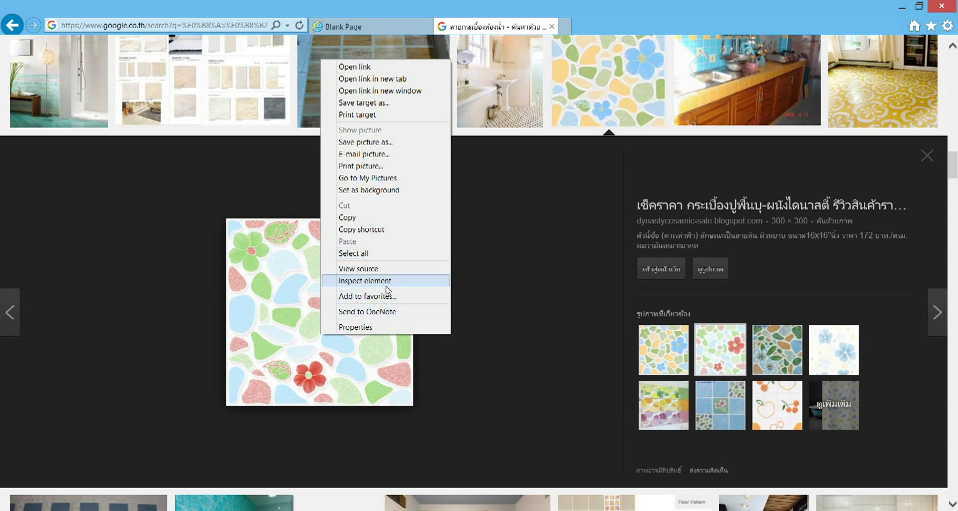
pyautogui.click(375, 231)
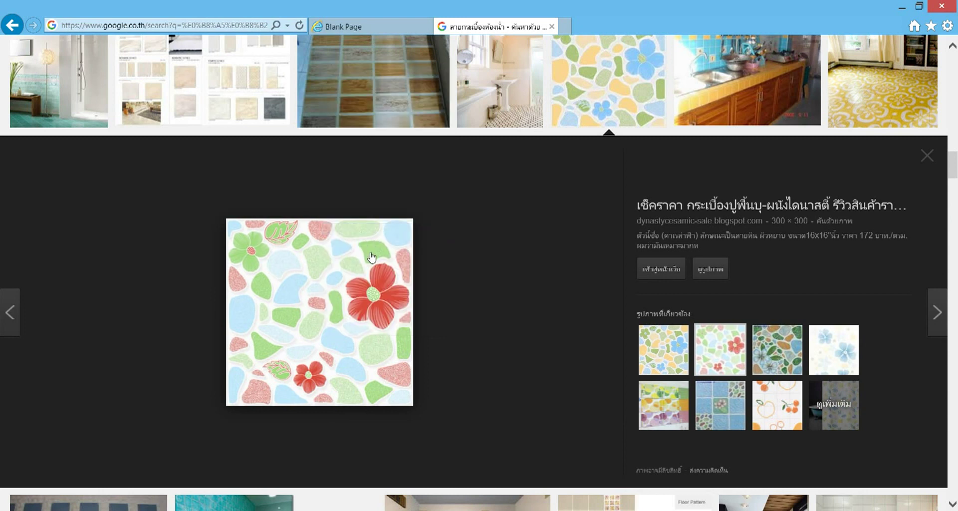
pyautogui.rightClick(371, 256)
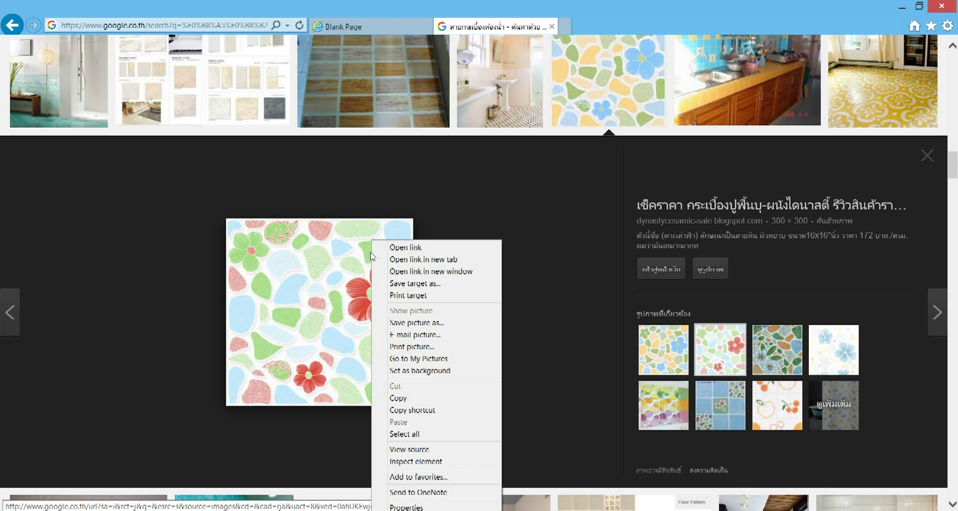
pyautogui.click(407, 399)
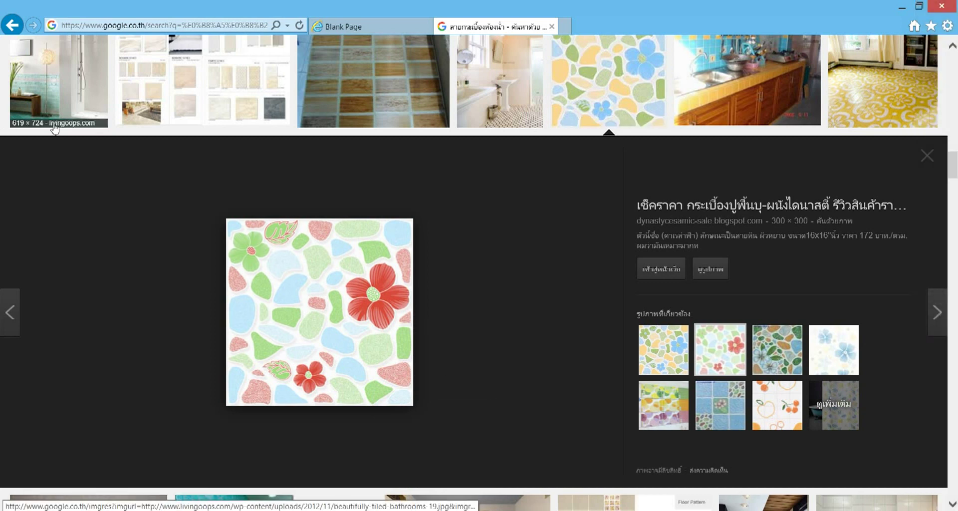
pyautogui.rightClick(291, 265)
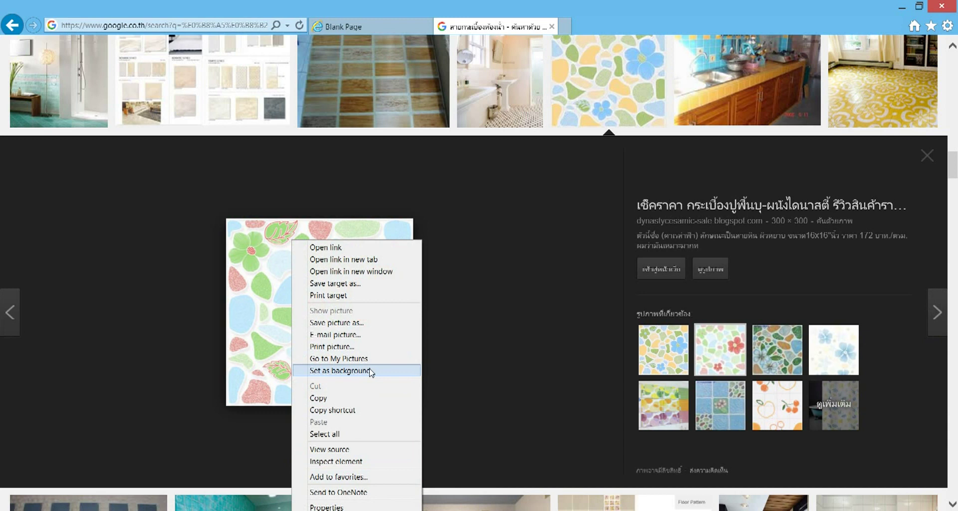
pyautogui.click(358, 323)
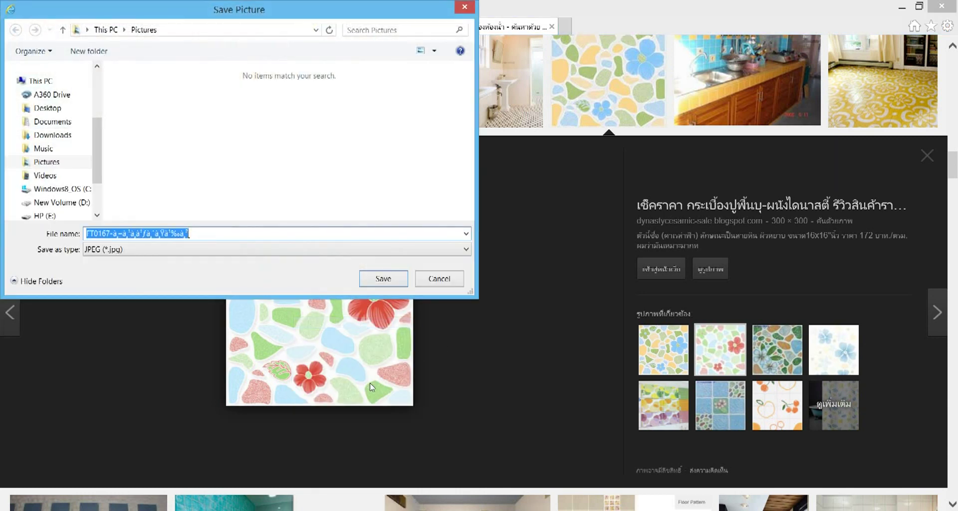
# - Create a new Desktop folder named ลายกระเบื้องพื้นห้องน้ำ in the Save Picture dialog
pyautogui.click(25, 109)
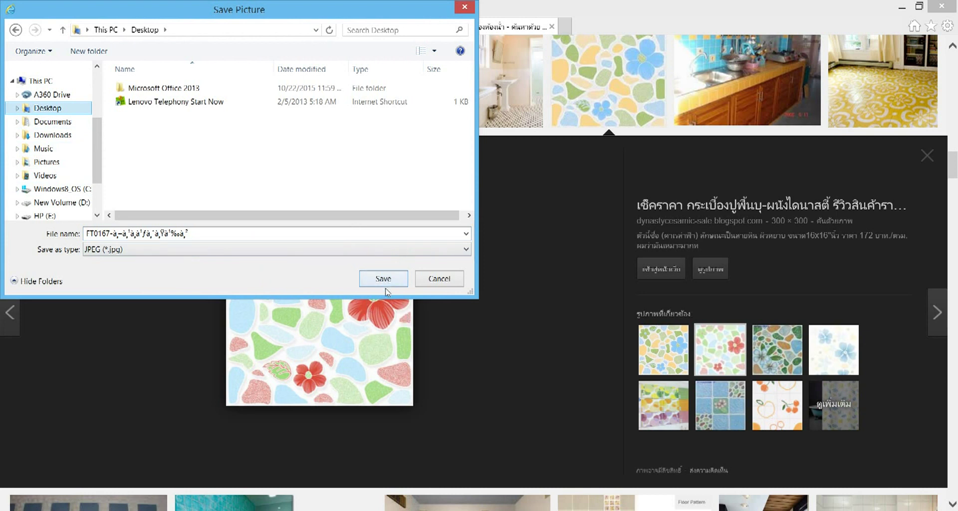
pyautogui.rightClick(309, 155)
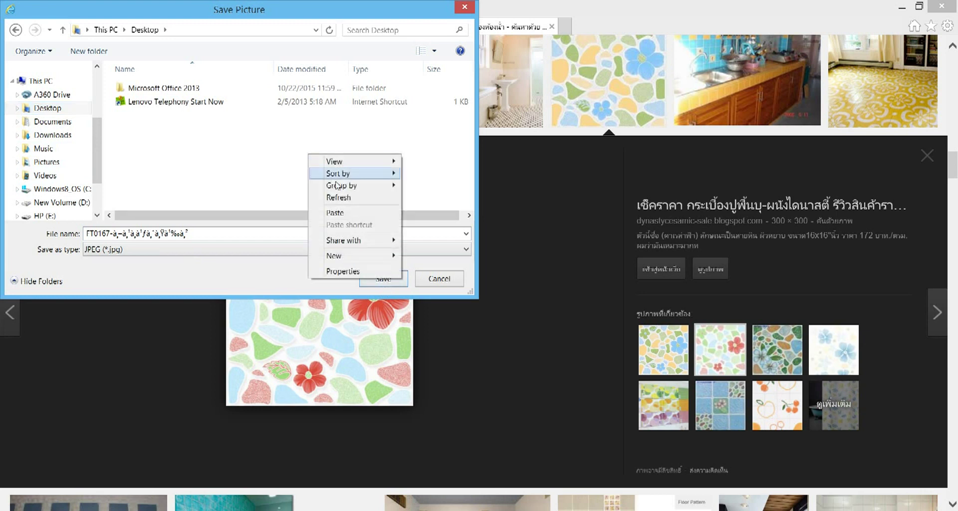
pyautogui.moveTo(334, 256)
pyautogui.click(447, 259)
pyautogui.write(']kpditg[')
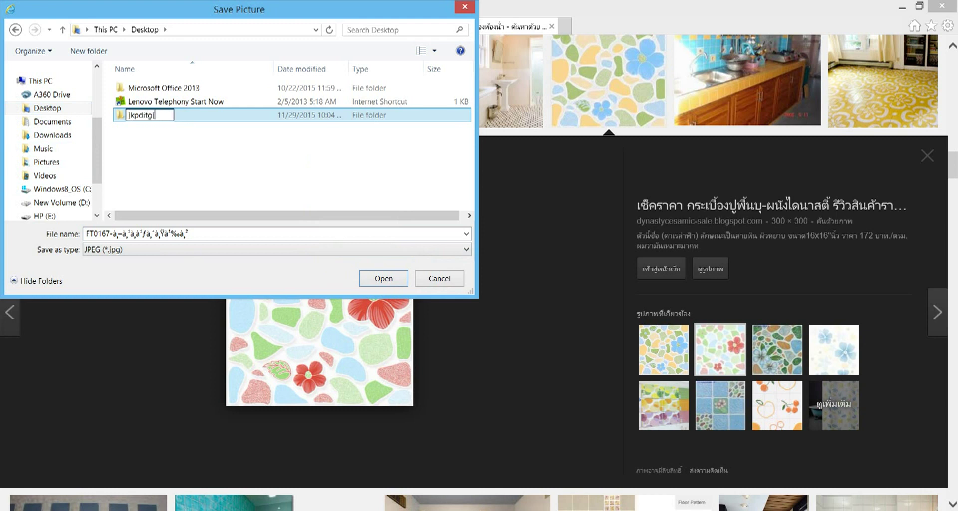
pyautogui.press('BackSpace')
pyautogui.press('BackSpace')
pyautogui.press('BackSpace')
pyautogui.press('BackSpace')
pyautogui.press('BackSpace')
pyautogui.write('ลายกระเบื้อง')
pyautogui.write('พื้น')
pyautogui.write('ห้องน้ำ')
pyautogui.press('Return')
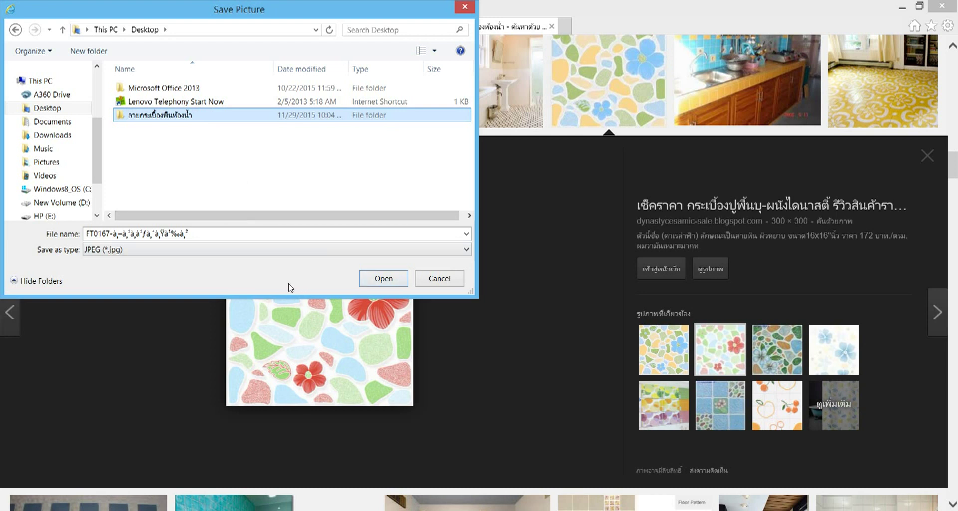
# - Save the floral tile picture into that folder and close the preview
pyautogui.click(313, 183)
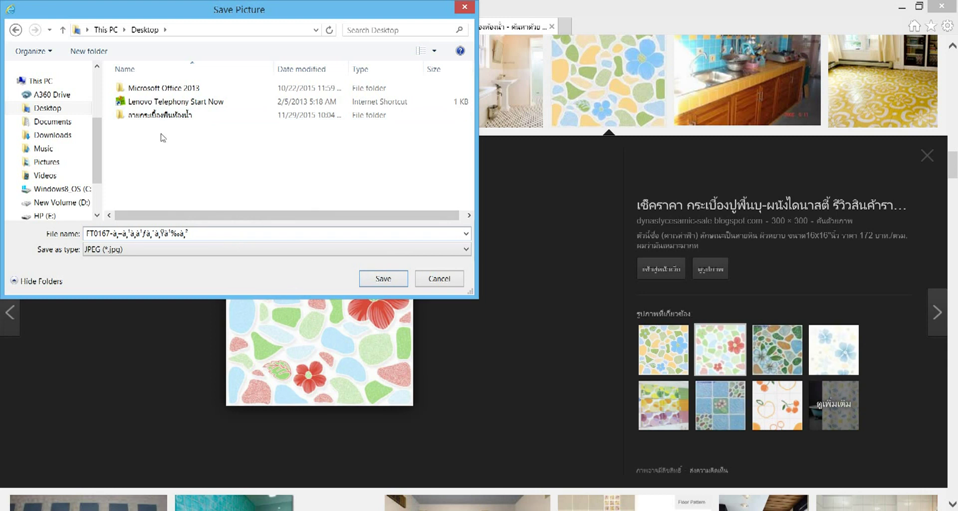
pyautogui.click(166, 118)
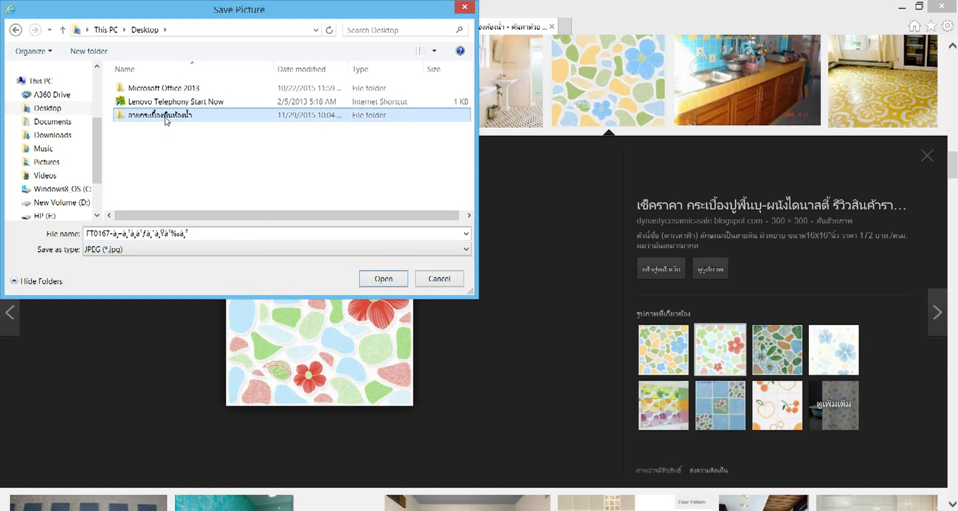
pyautogui.doubleClick(166, 119)
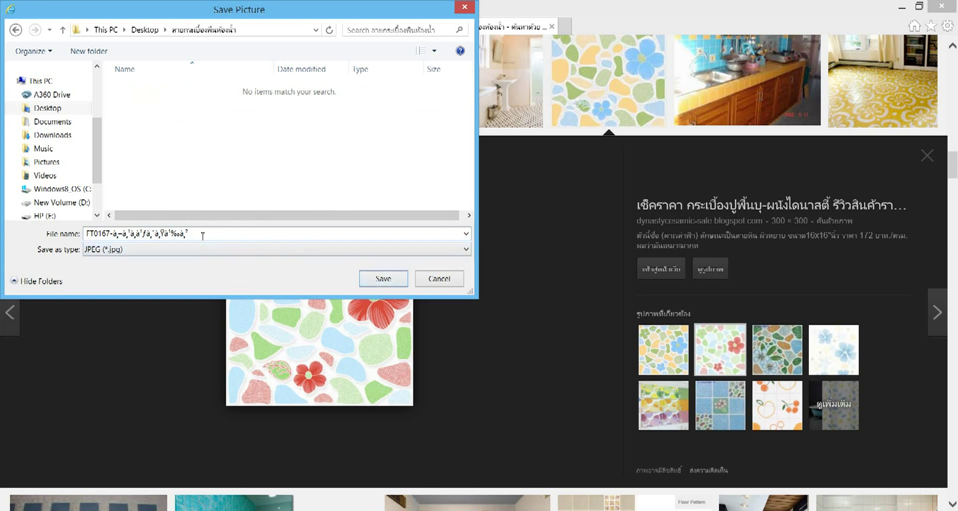
pyautogui.click(398, 279)
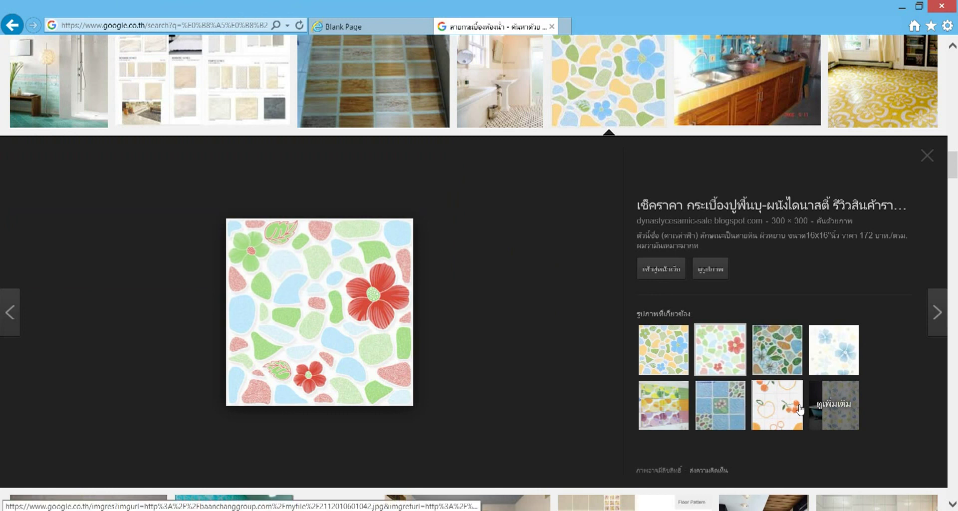
pyautogui.click(833, 405)
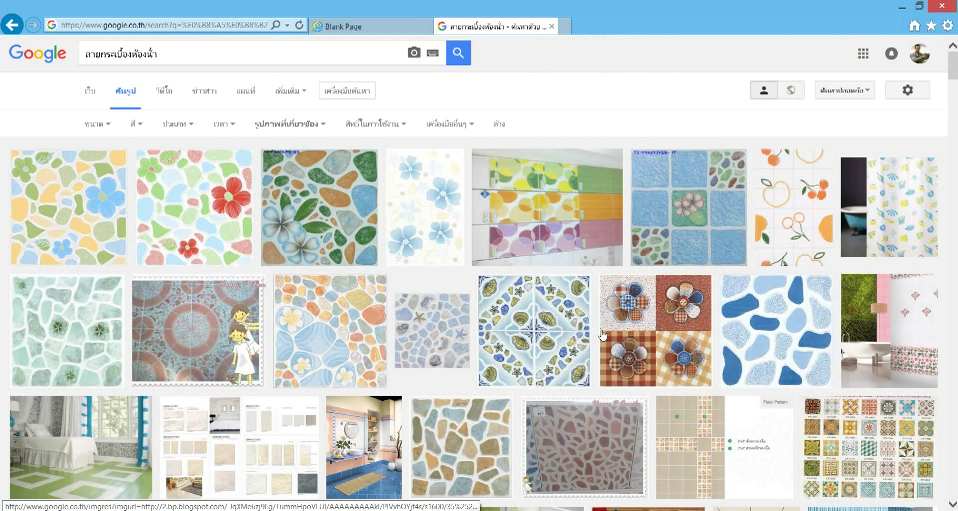
# - Preview the cherry tile image and save it to the tile folder
pyautogui.middleClick(634, 310)
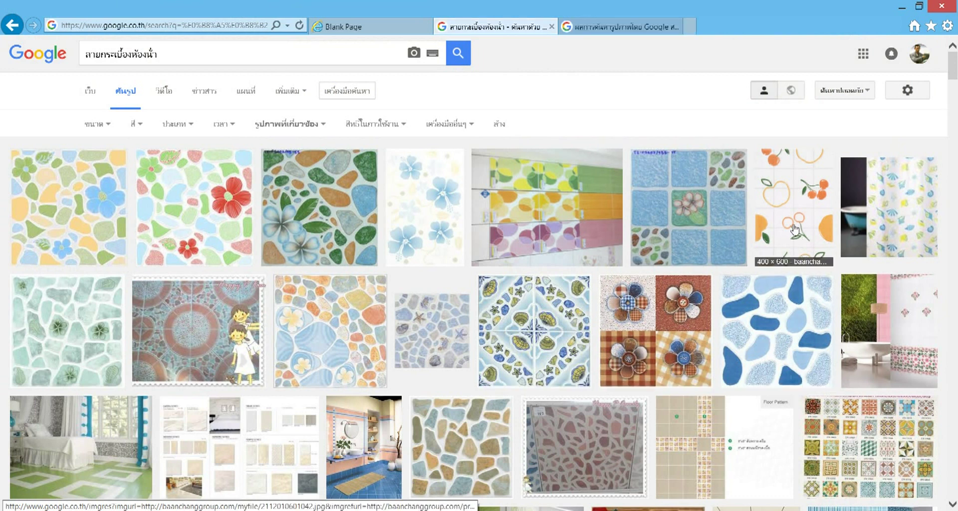
pyautogui.click(794, 231)
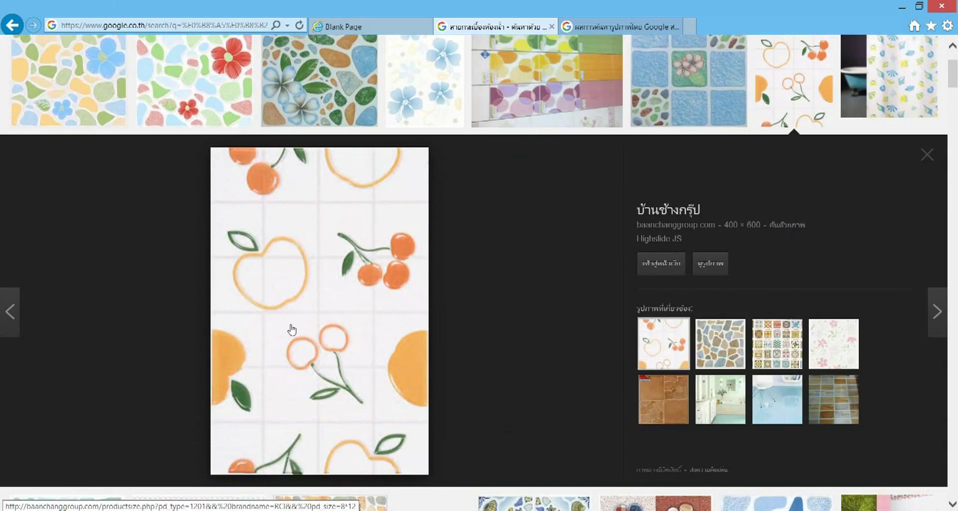
pyautogui.rightClick(291, 329)
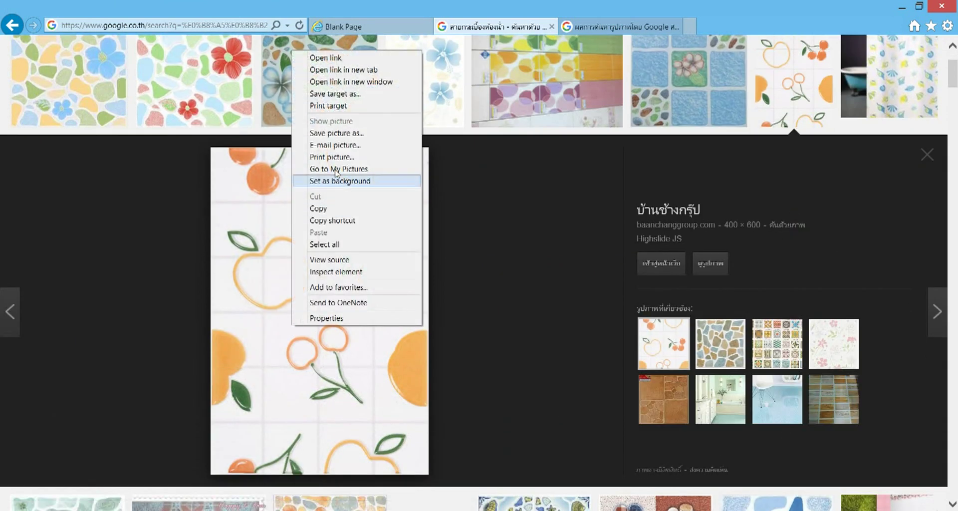
pyautogui.click(337, 133)
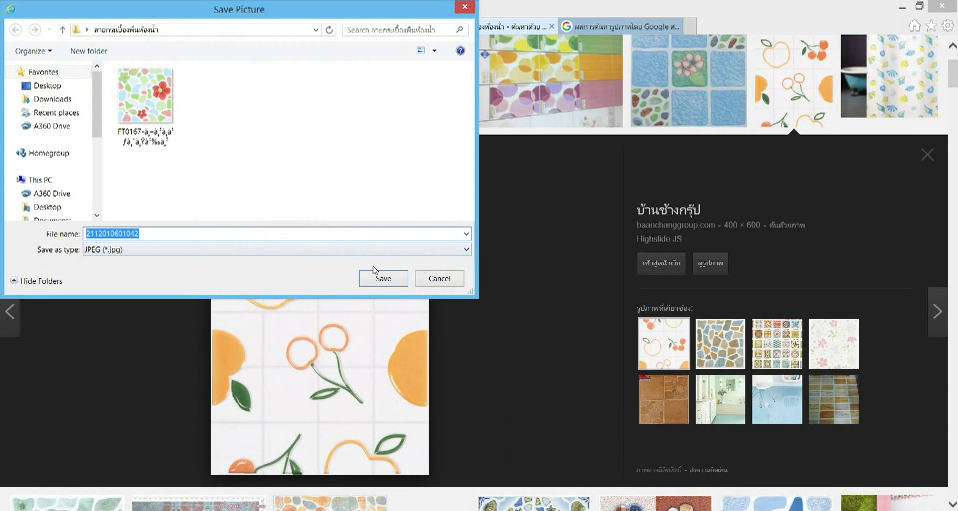
pyautogui.click(384, 285)
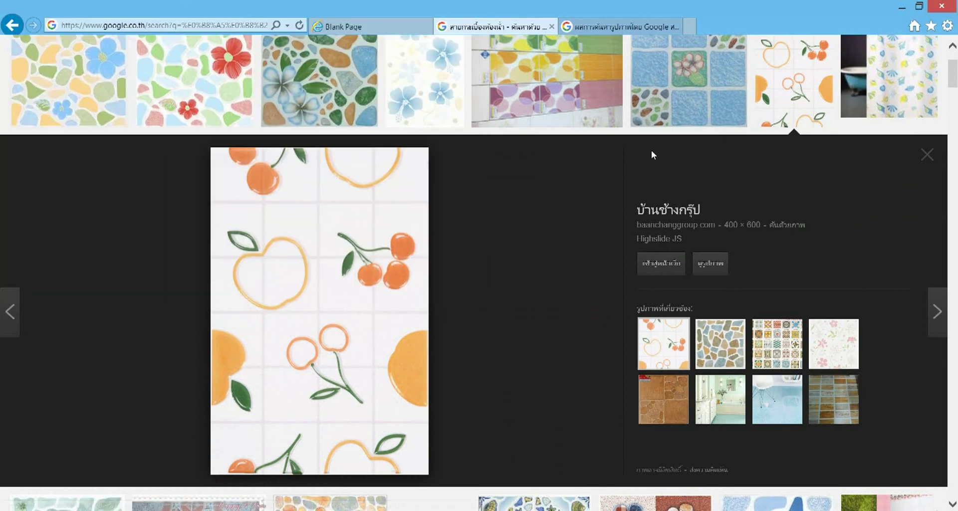
# - Save the textured stone tile as Granito, then view more similar tiles
pyautogui.moveTo(955, 74); pyautogui.dragTo(952, 109)
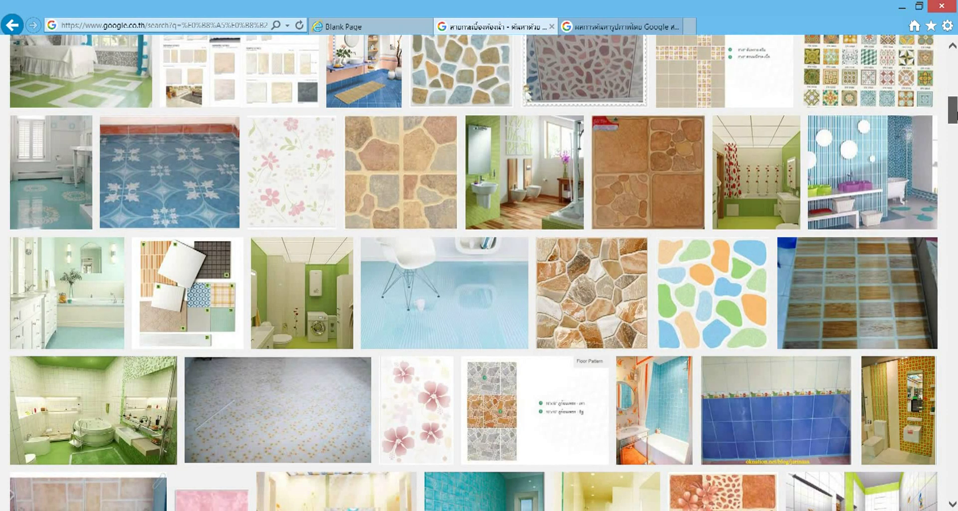
pyautogui.moveTo(953, 109); pyautogui.dragTo(956, 148)
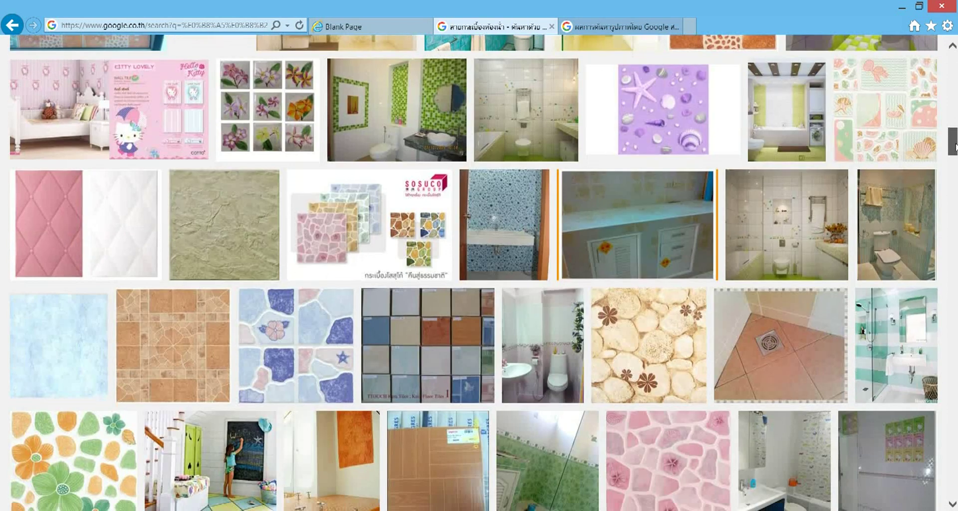
pyautogui.click(218, 254)
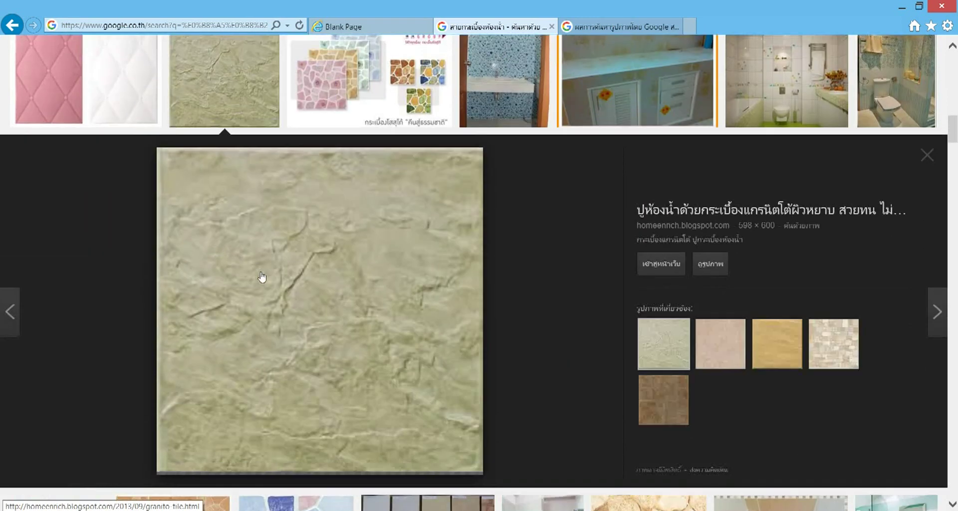
pyautogui.rightClick(282, 275)
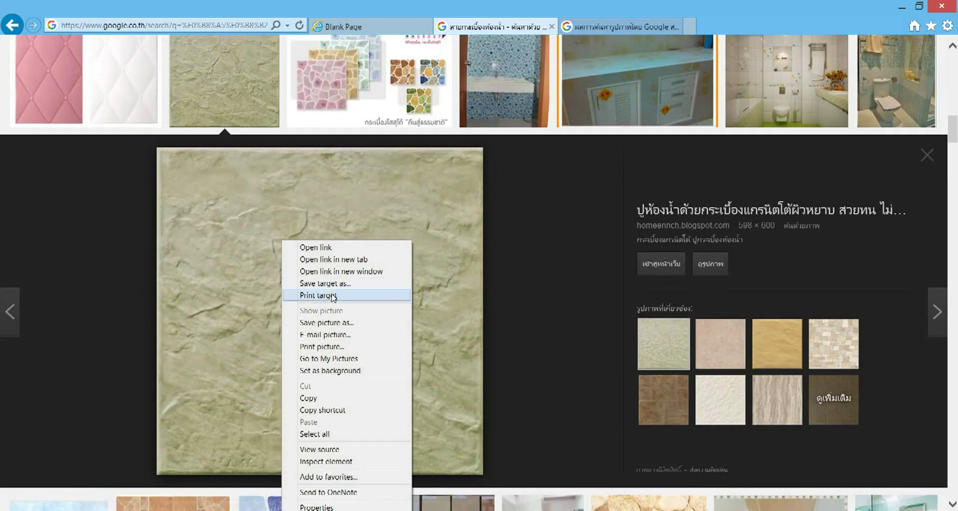
pyautogui.click(332, 323)
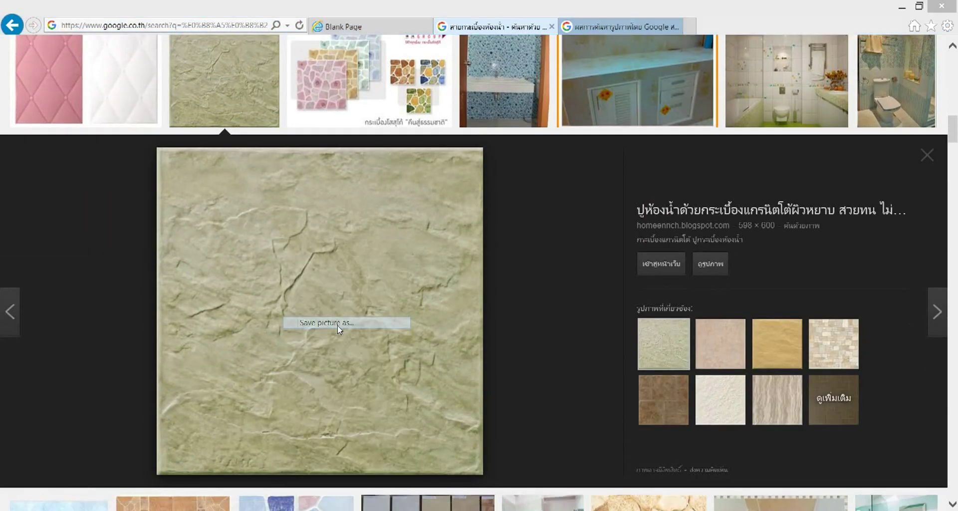
pyautogui.click(372, 279)
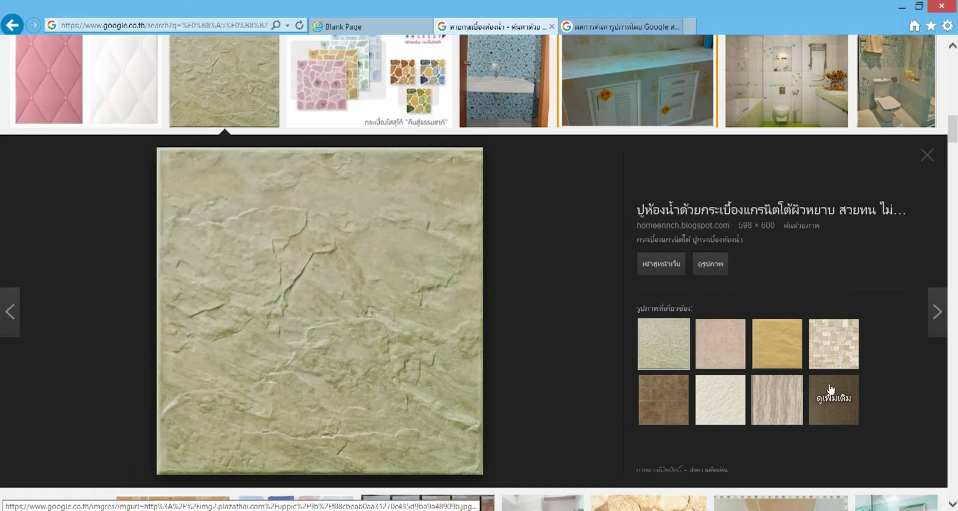
pyautogui.click(832, 399)
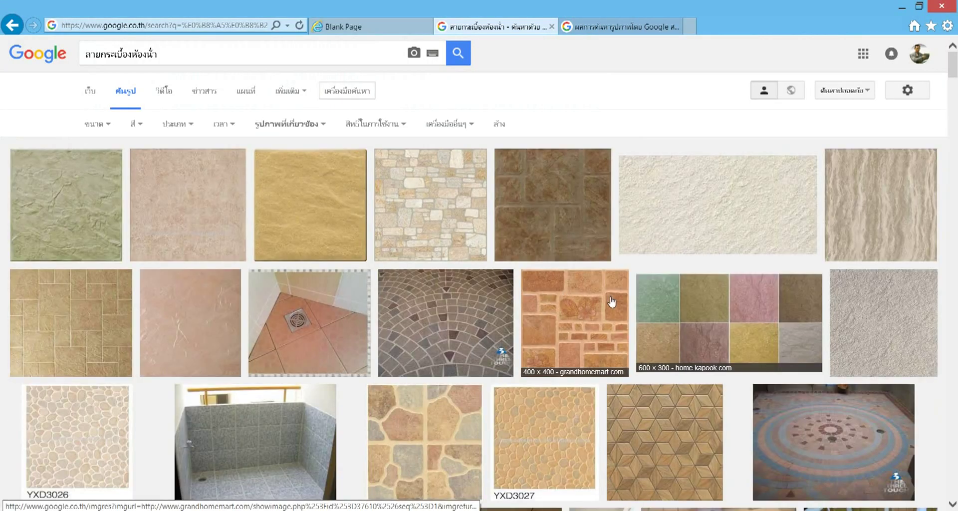
pyautogui.scroll(-1, 611, 302)
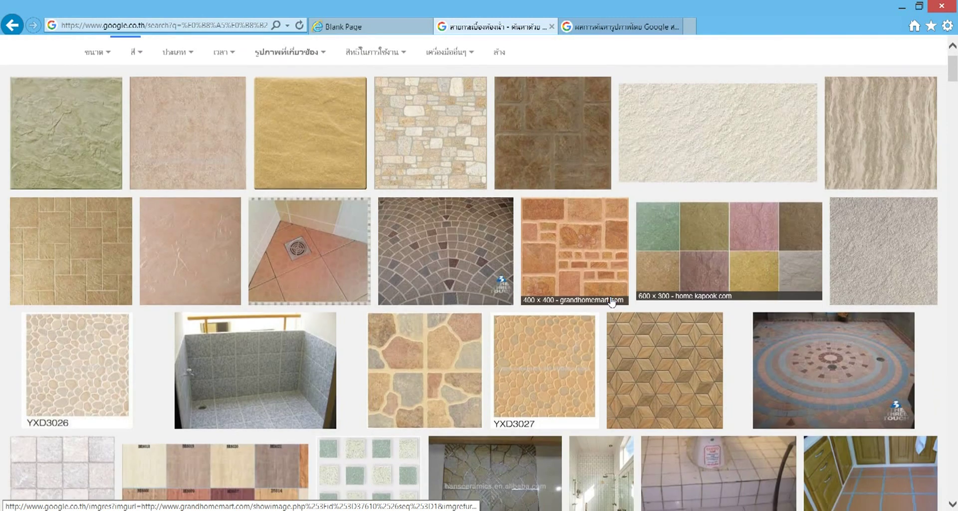
# - Find the grey granular tile 2_4-498.jpg in the results and open its large preview
pyautogui.scroll(-1, 612, 302)
pyautogui.scroll(-1, 611, 302)
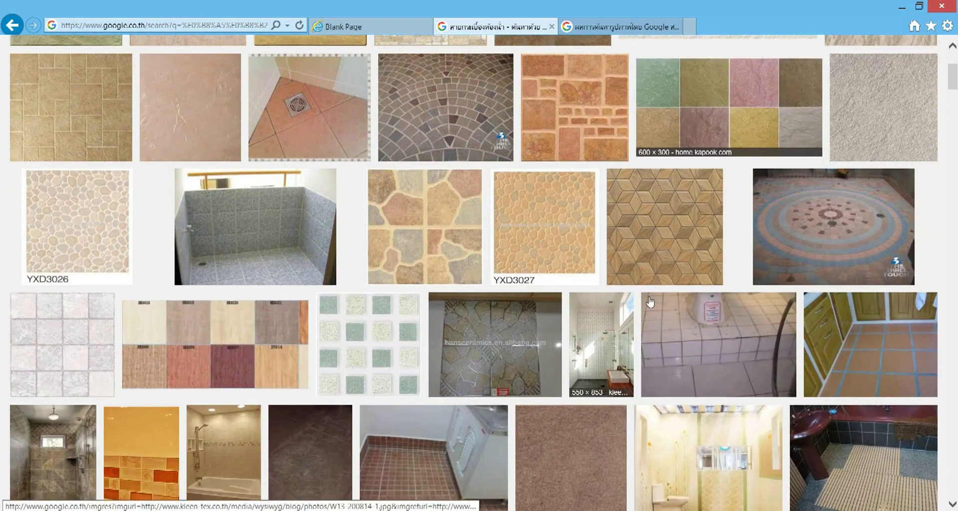
pyautogui.scroll(-2, 611, 301)
pyautogui.scroll(-1, 673, 306)
pyautogui.scroll(-2, 645, 308)
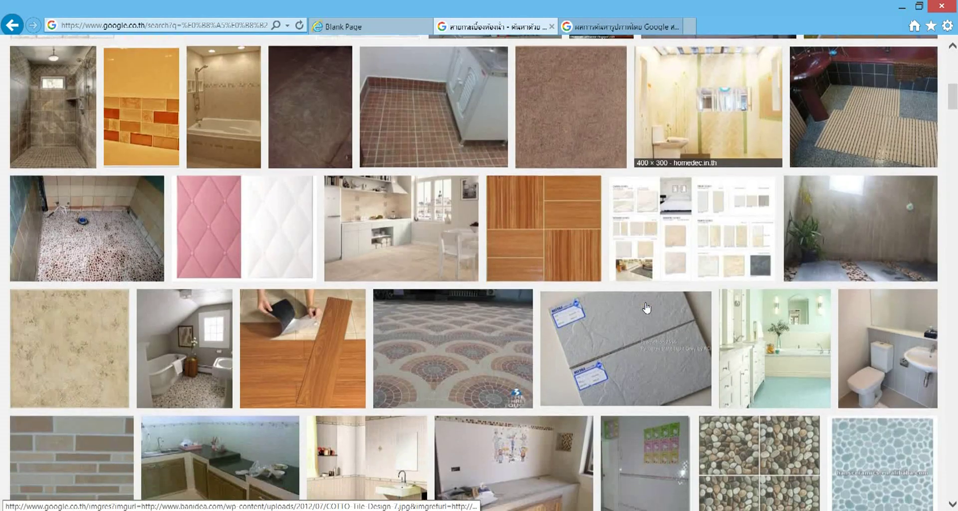
pyautogui.scroll(-1, 646, 308)
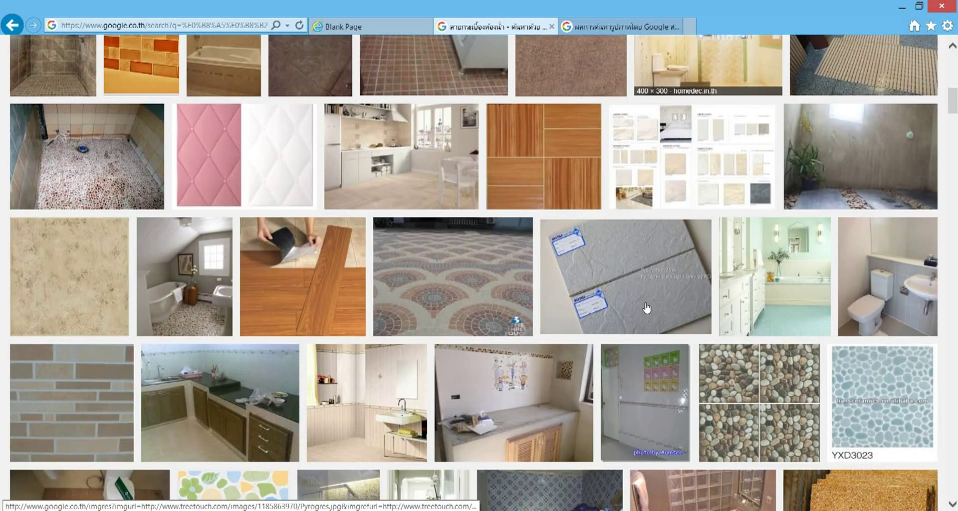
pyautogui.scroll(-1, 647, 307)
pyautogui.scroll(-1, 646, 308)
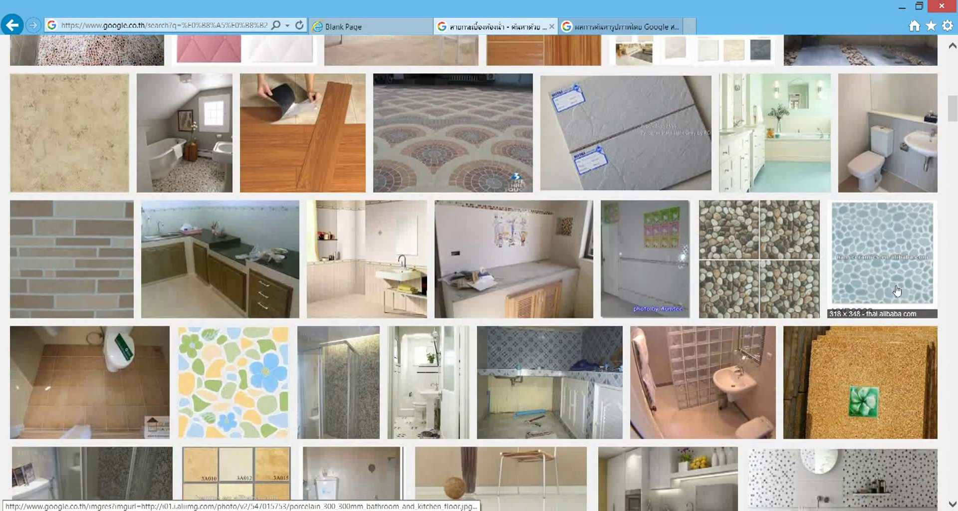
pyautogui.scroll(-1, 895, 292)
pyautogui.scroll(-1, 895, 292)
pyautogui.scroll(-2, 588, 323)
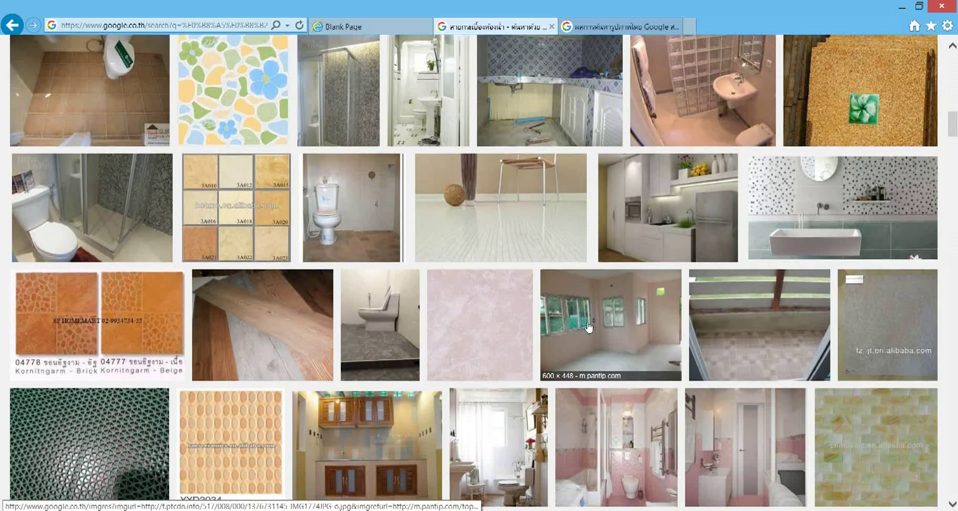
pyautogui.scroll(-3, 589, 327)
pyautogui.scroll(-2, 589, 326)
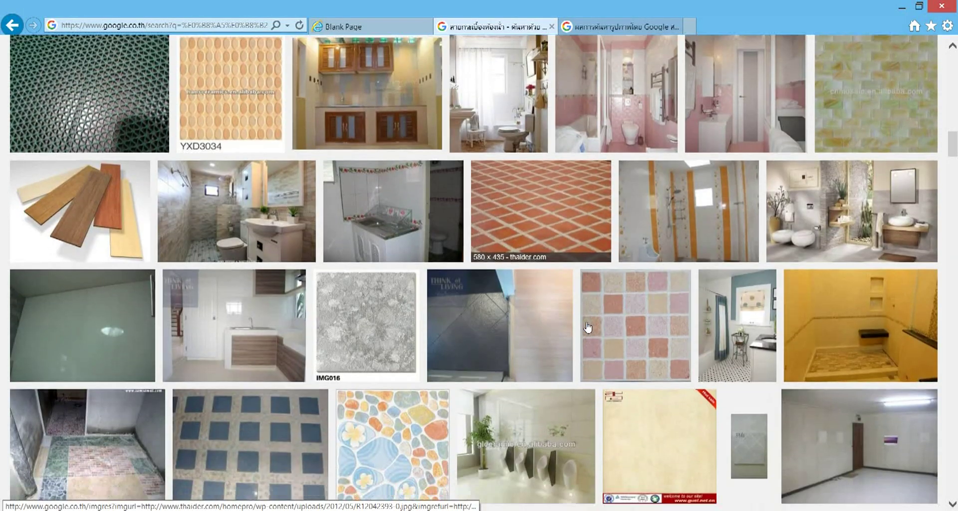
pyautogui.scroll(-2, 589, 326)
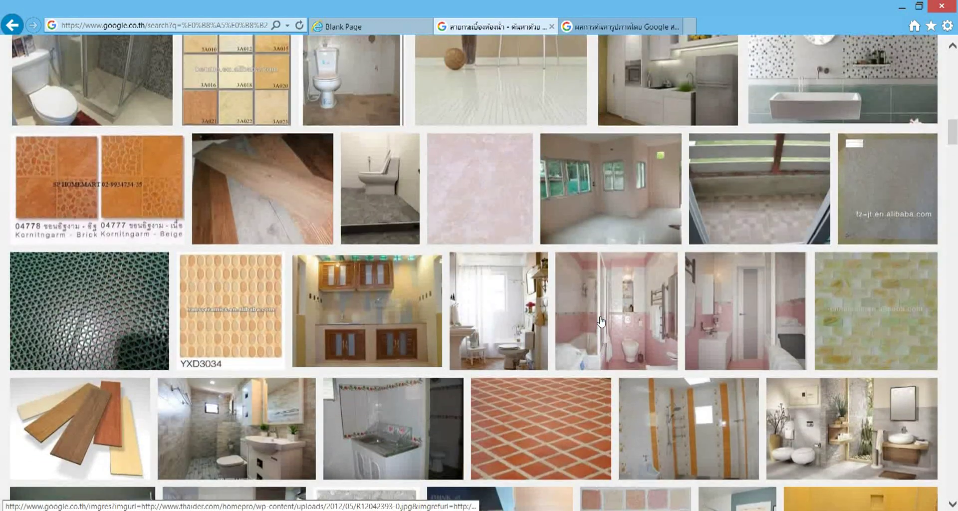
pyautogui.scroll(5, 601, 322)
pyautogui.scroll(5, 652, 304)
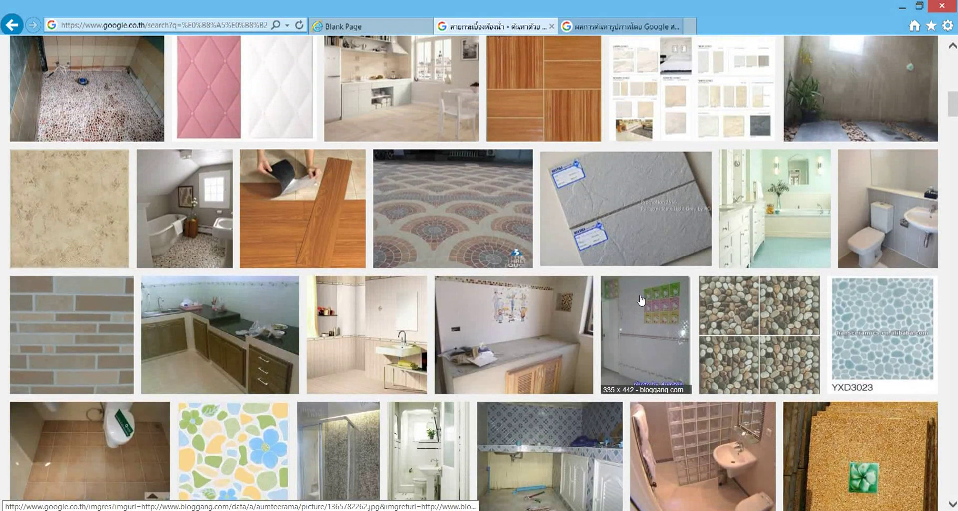
pyautogui.scroll(3, 641, 299)
pyautogui.scroll(2, 733, 279)
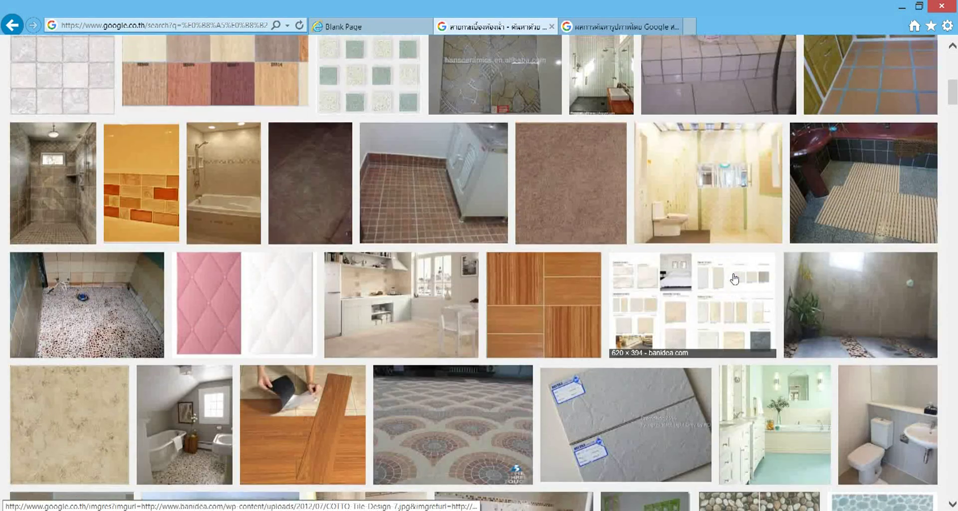
pyautogui.scroll(3, 734, 279)
pyautogui.scroll(3, 737, 270)
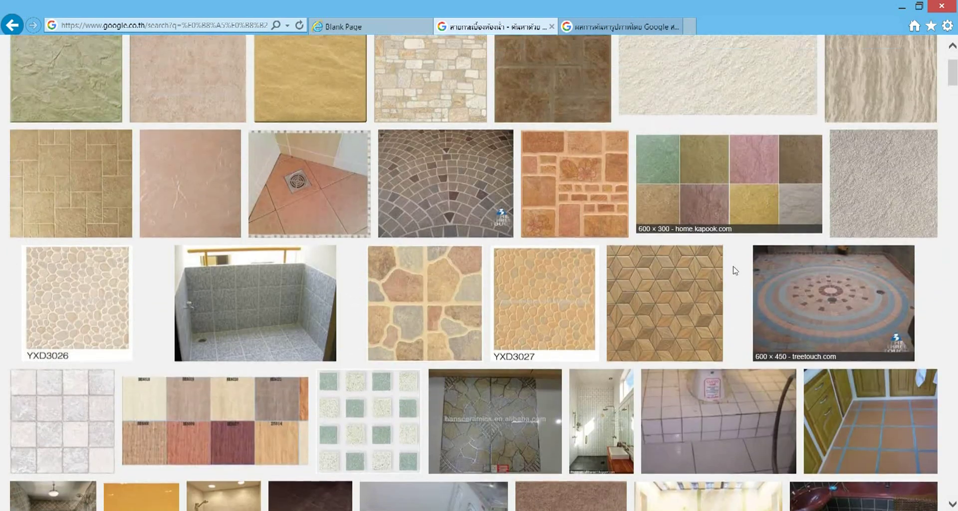
pyautogui.scroll(3, 758, 267)
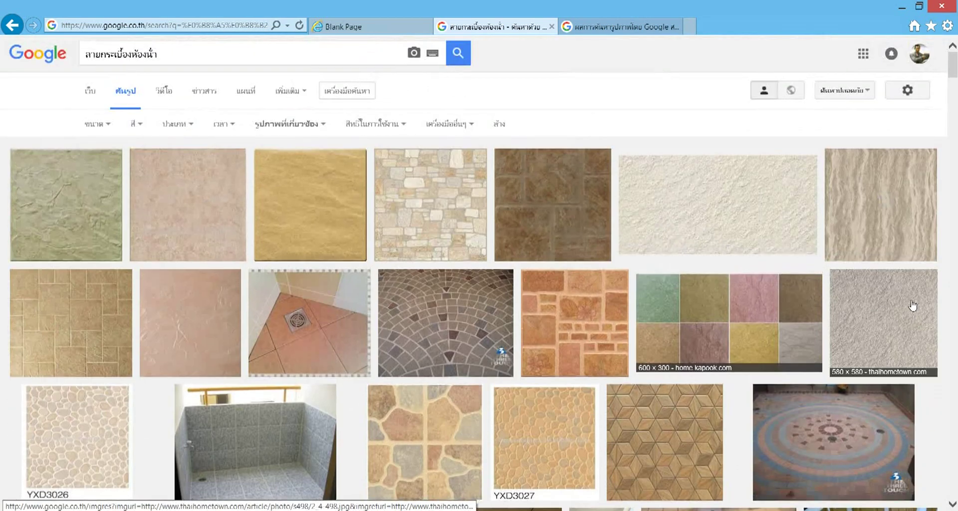
pyautogui.click(893, 316)
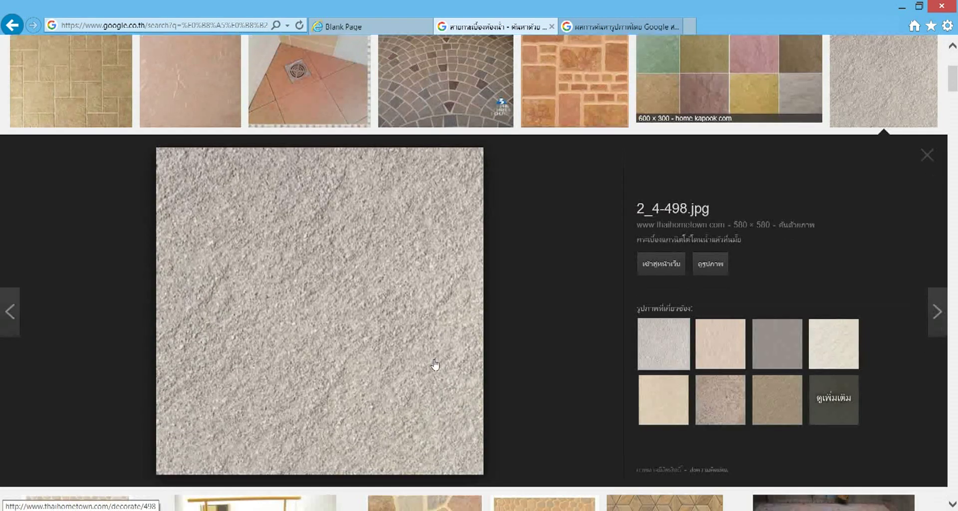
# - Save the 2_4-498.jpg stone image into the Desktop tile folder
pyautogui.rightClick(435, 360)
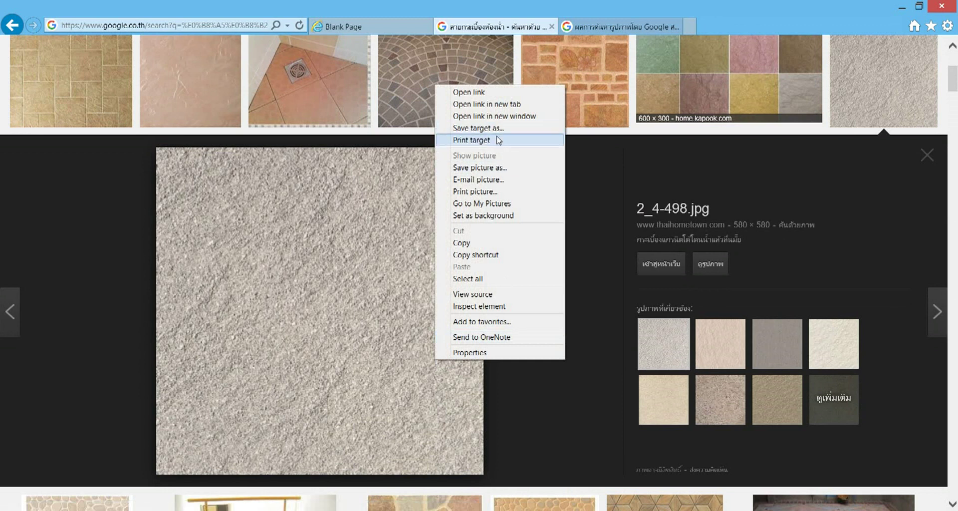
pyautogui.click(492, 167)
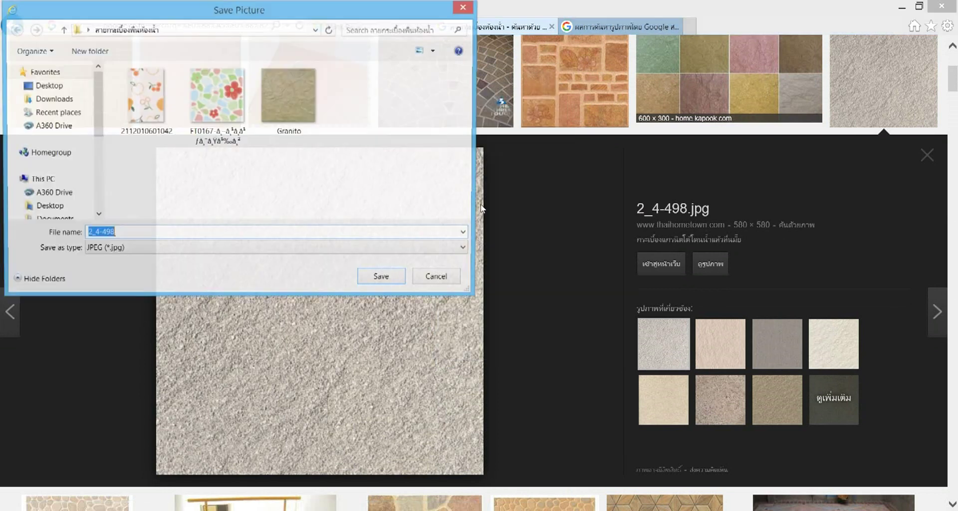
pyautogui.click(371, 279)
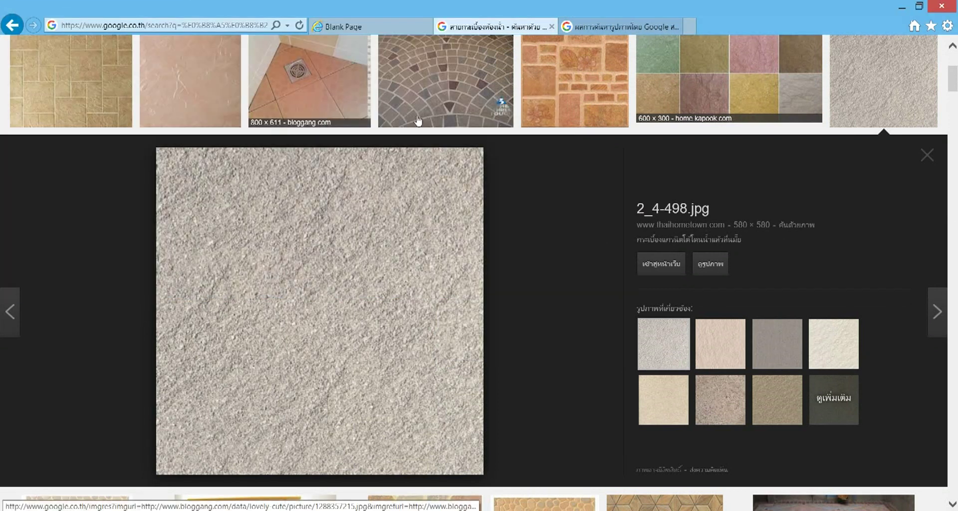
pyautogui.scroll(3, 601, 237)
# - Close the enlarged stone-texture image preview
pyautogui.scroll(2, 578, 125)
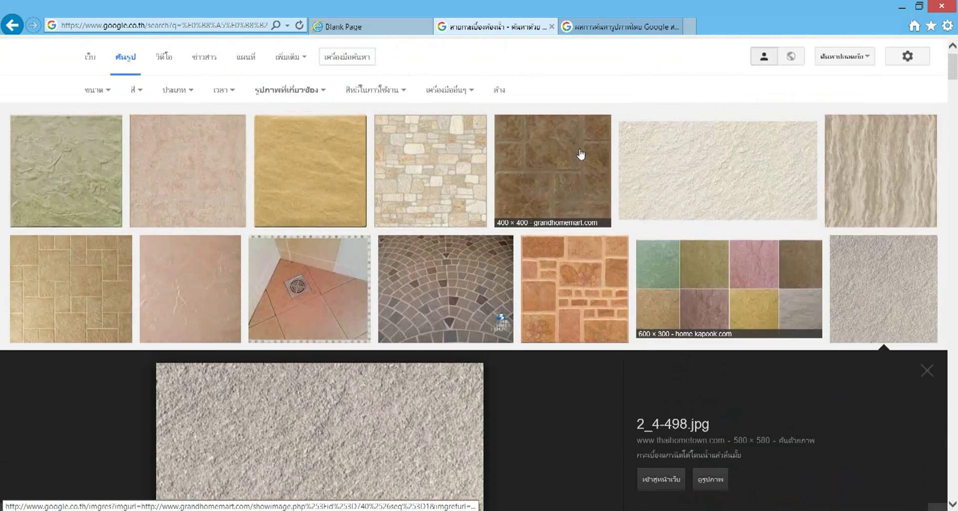
pyautogui.scroll(1, 578, 125)
pyautogui.moveTo(729, 287)
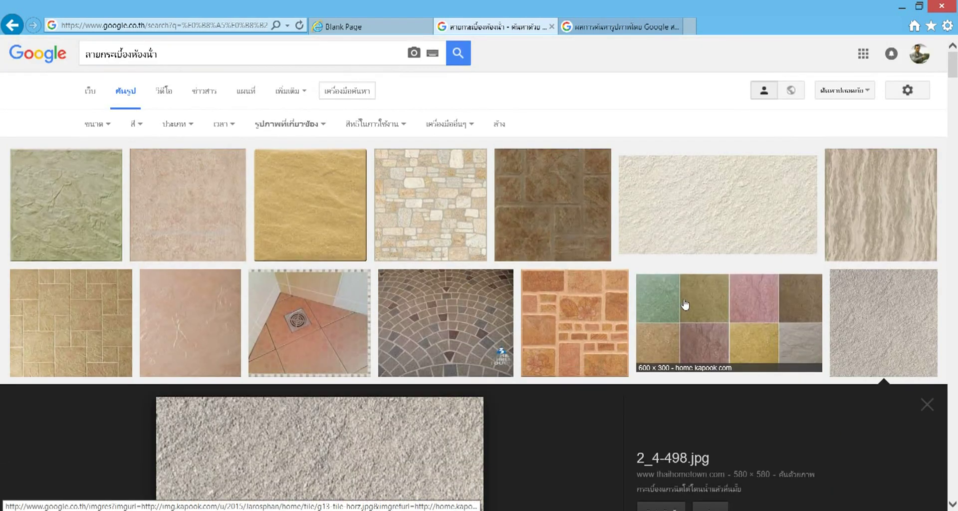
pyautogui.scroll(-2, 956, 304)
pyautogui.click(927, 334)
# - Browse down through the bathroom-tile thumbnails, then return to the top of the results
pyautogui.scroll(-3, 693, 245)
pyautogui.scroll(-3, 683, 251)
pyautogui.scroll(-2, 310, 236)
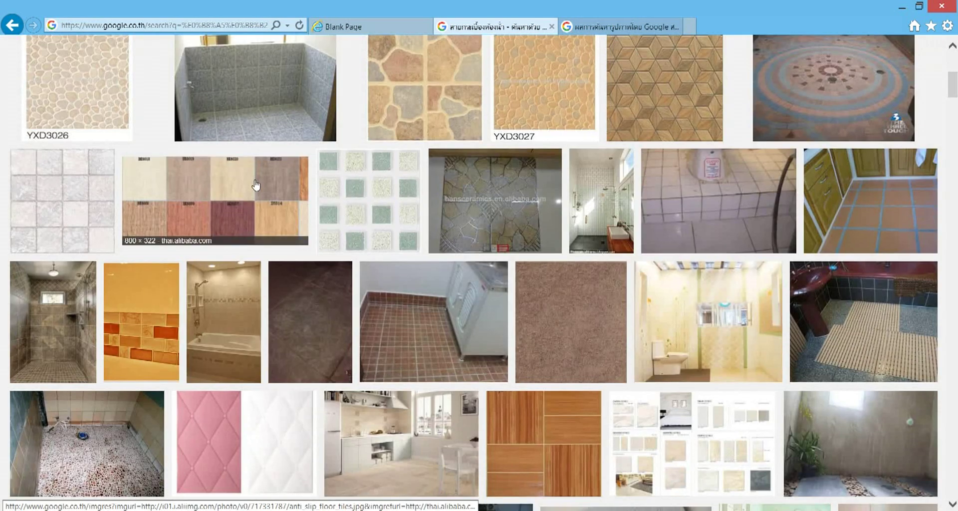
pyautogui.scroll(-2, 209, 279)
pyautogui.scroll(-2, 342, 267)
pyautogui.scroll(-2, 535, 266)
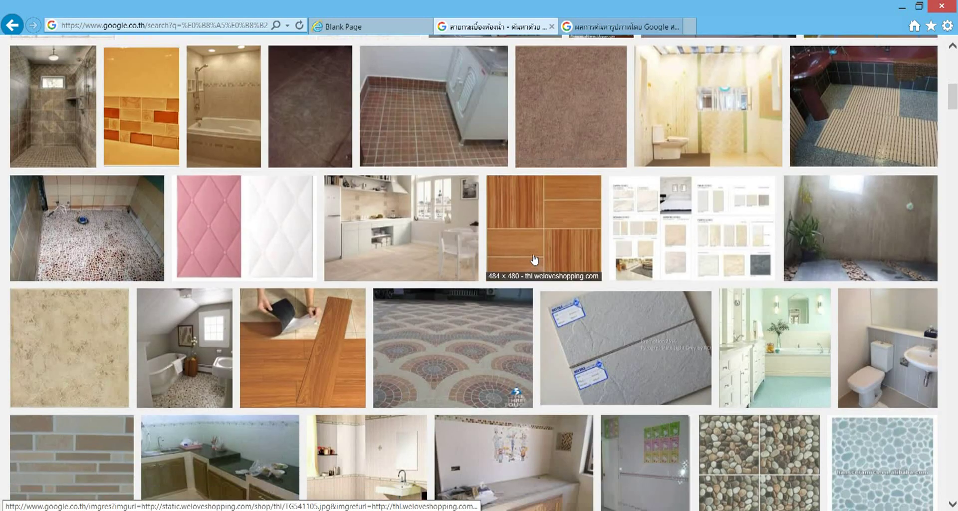
pyautogui.scroll(-3, 533, 259)
pyautogui.scroll(-4, 532, 261)
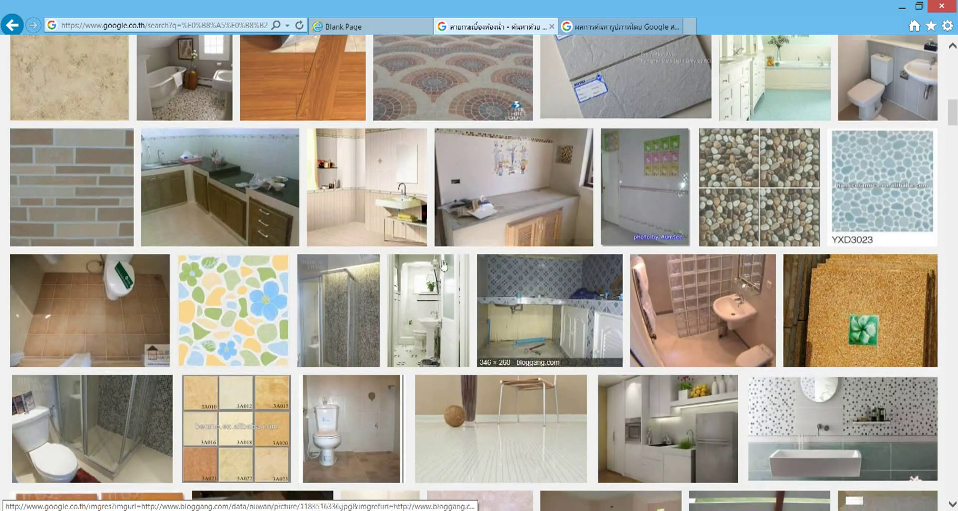
pyautogui.scroll(-2, 383, 264)
pyautogui.scroll(-4, 383, 264)
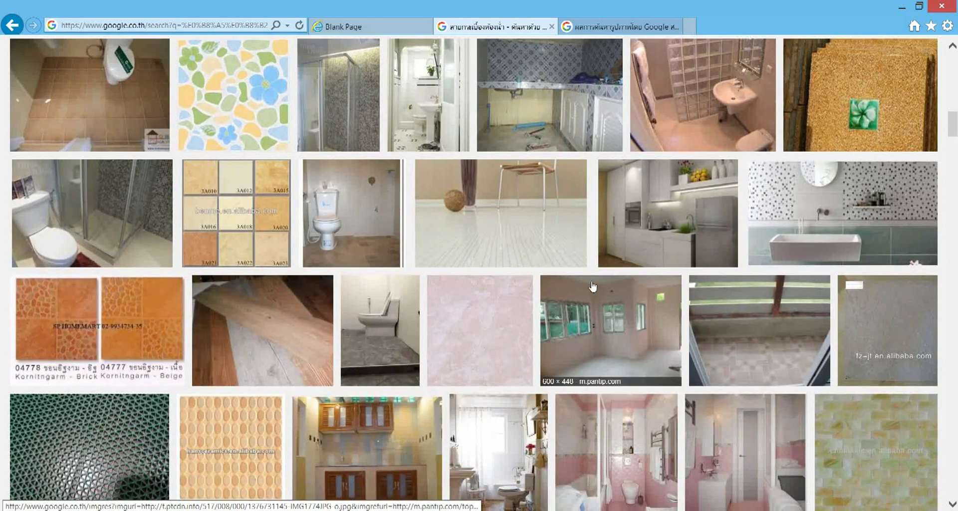
pyautogui.scroll(-2, 644, 282)
pyautogui.scroll(-3, 645, 283)
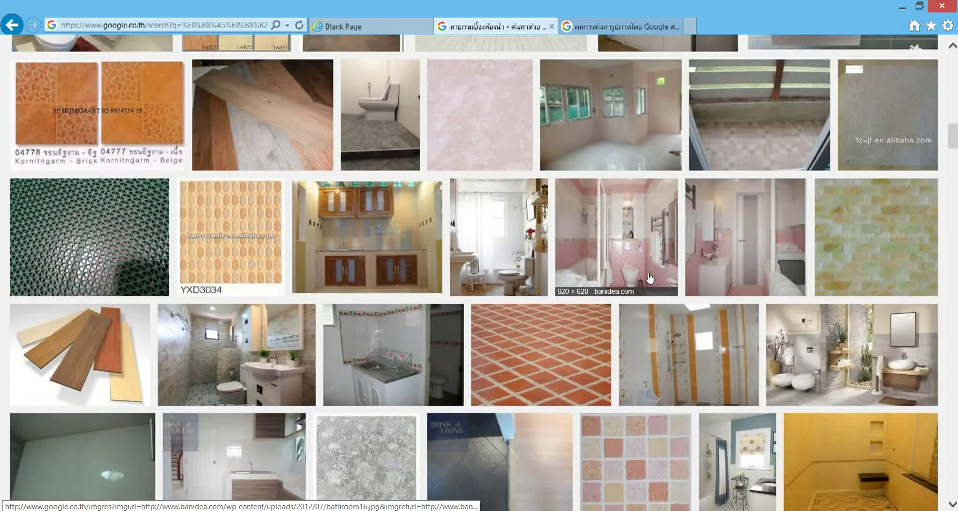
pyautogui.scroll(-2, 649, 278)
pyautogui.scroll(-3, 649, 277)
pyautogui.scroll(-2, 647, 279)
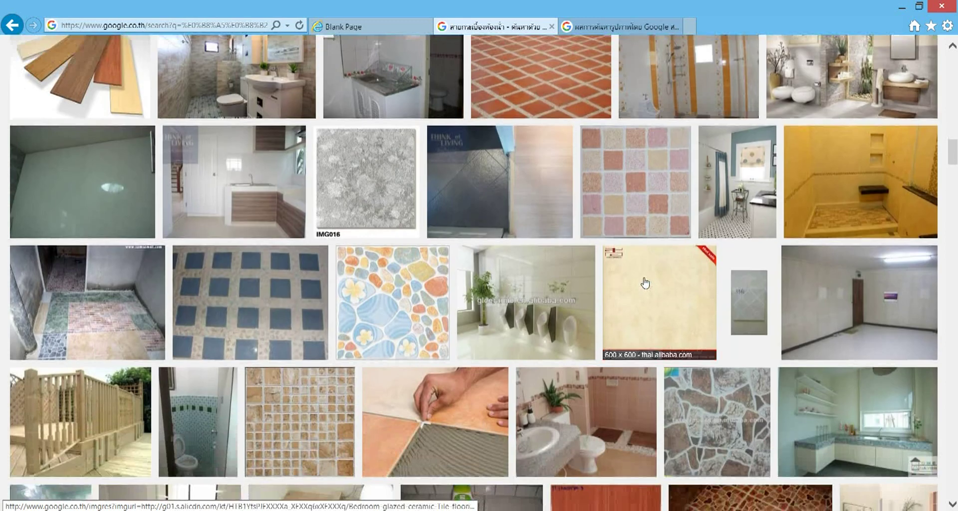
pyautogui.scroll(-1, 645, 281)
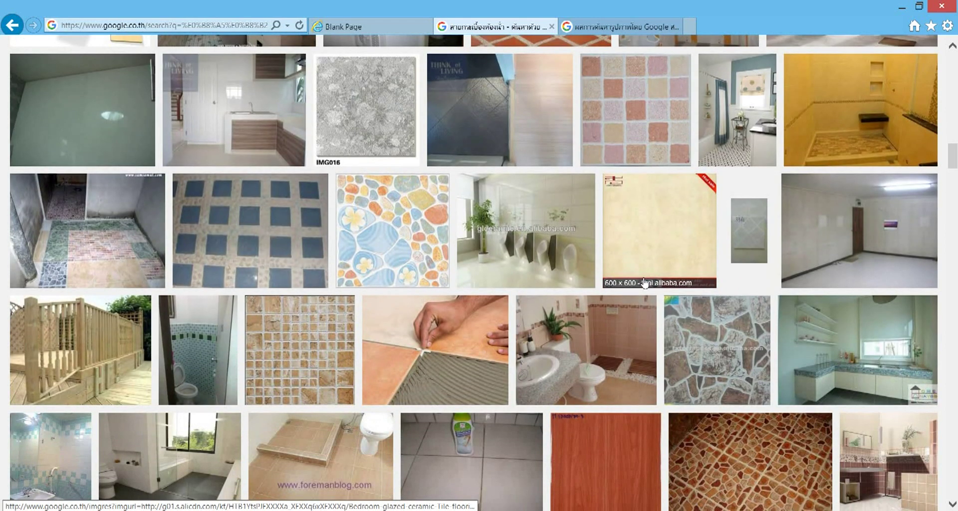
pyautogui.scroll(-3, 644, 282)
pyautogui.scroll(-3, 644, 282)
pyautogui.scroll(-2, 642, 280)
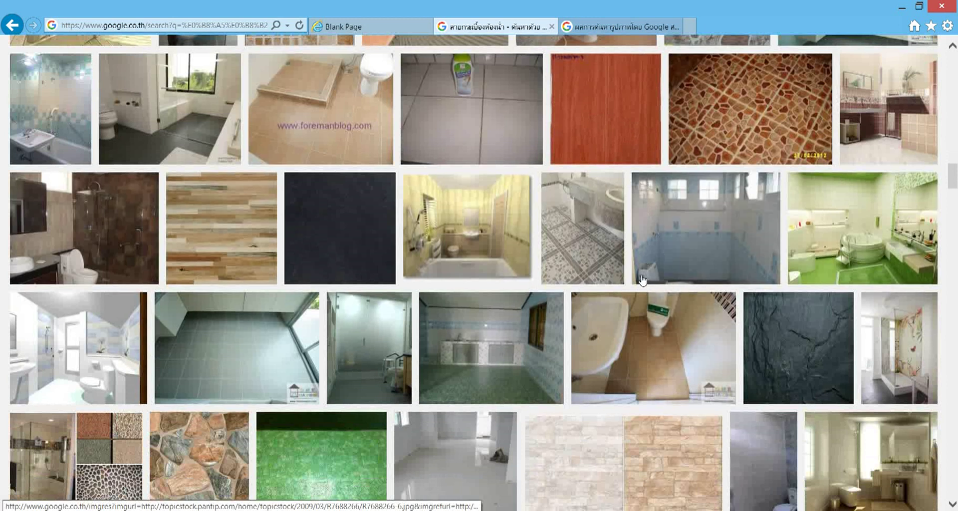
pyautogui.scroll(-1, 642, 281)
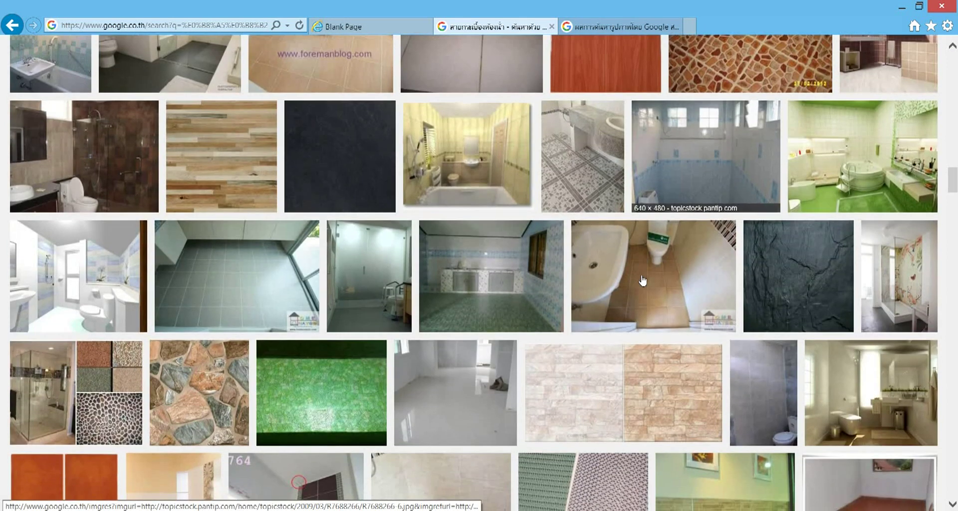
pyautogui.scroll(-1, 643, 281)
pyautogui.scroll(-2, 643, 280)
pyautogui.scroll(-1, 643, 280)
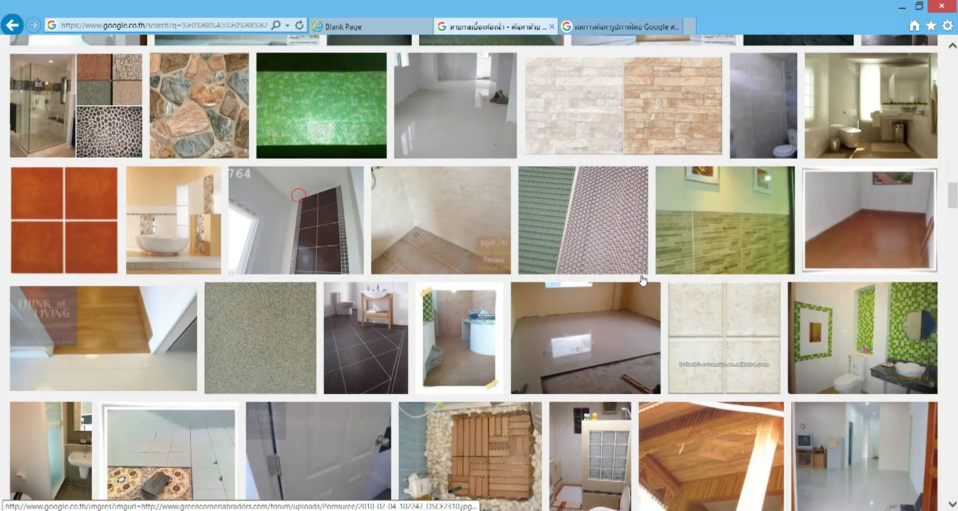
pyautogui.scroll(-2, 642, 280)
pyautogui.scroll(-1, 513, 240)
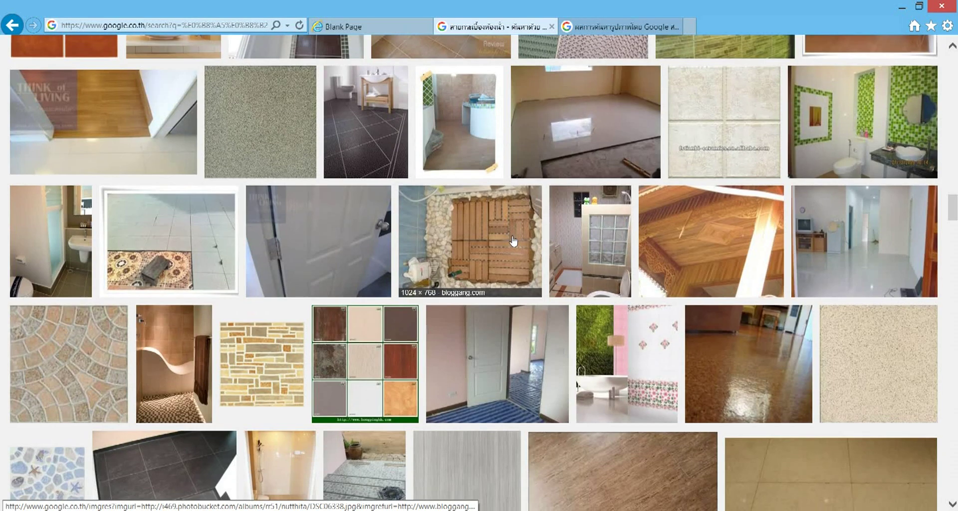
pyautogui.scroll(-1, 513, 241)
pyautogui.scroll(-2, 513, 241)
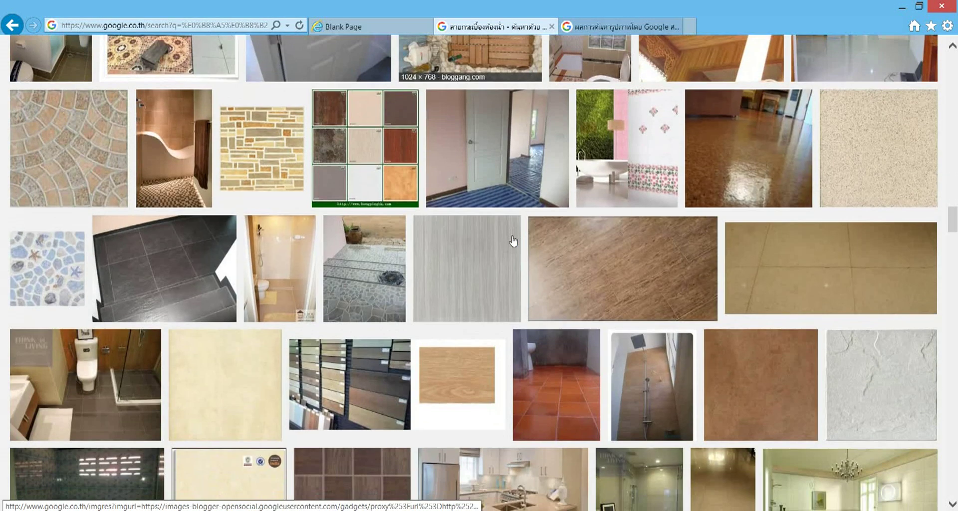
pyautogui.scroll(-1, 513, 241)
pyautogui.scroll(-2, 513, 241)
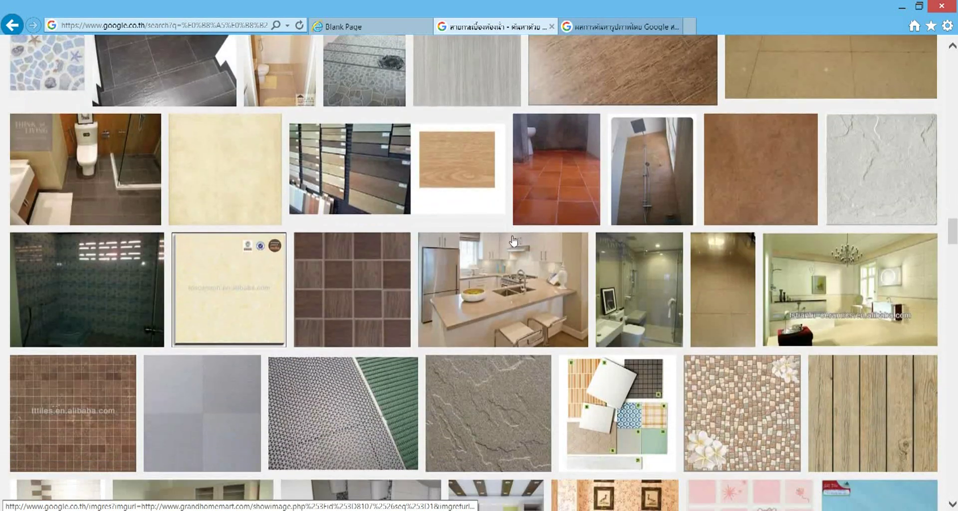
pyautogui.scroll(-1, 514, 241)
pyautogui.scroll(-2, 513, 241)
pyautogui.scroll(-3, 677, 288)
pyautogui.scroll(-2, 607, 297)
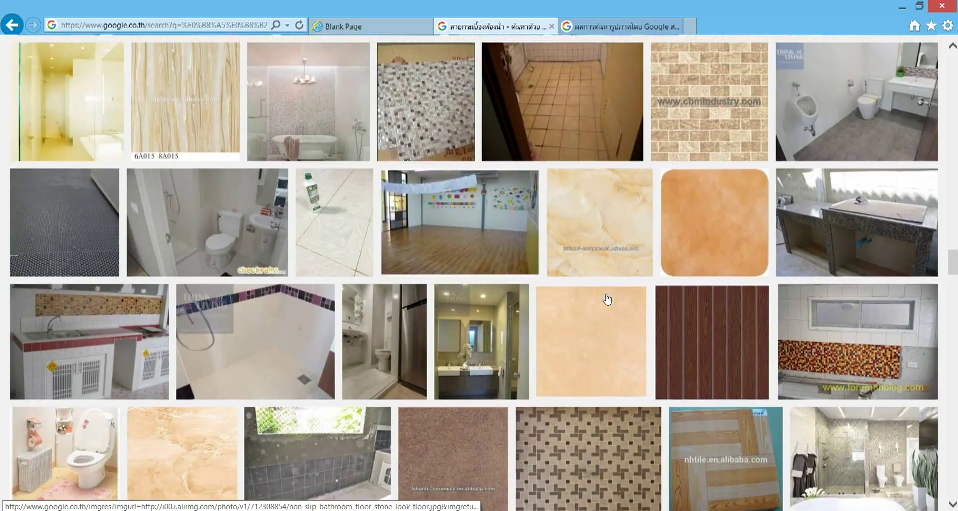
pyautogui.scroll(-3, 607, 297)
pyautogui.scroll(-2, 606, 289)
pyautogui.scroll(-1, 606, 290)
pyautogui.scroll(-2, 606, 289)
pyautogui.scroll(-2, 606, 289)
pyautogui.scroll(-3, 607, 288)
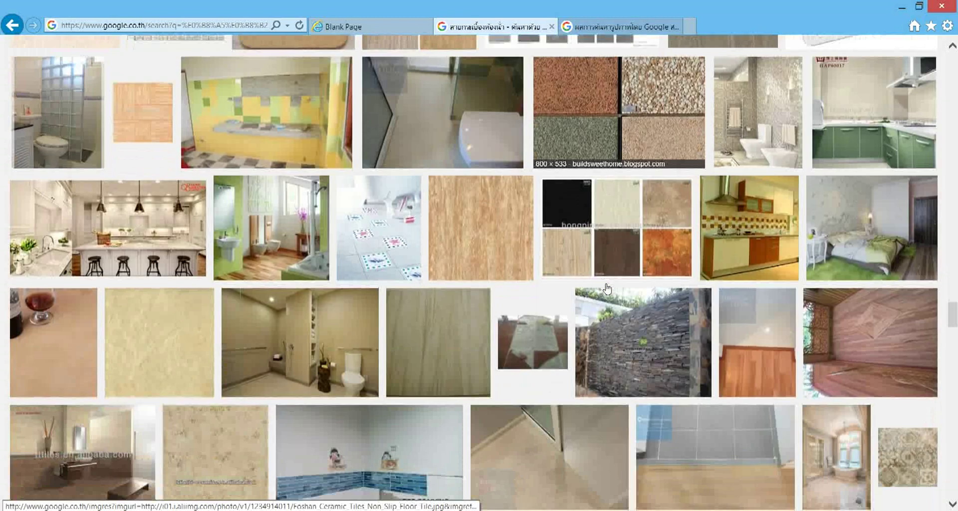
pyautogui.scroll(-1, 606, 288)
pyautogui.scroll(-1, 607, 289)
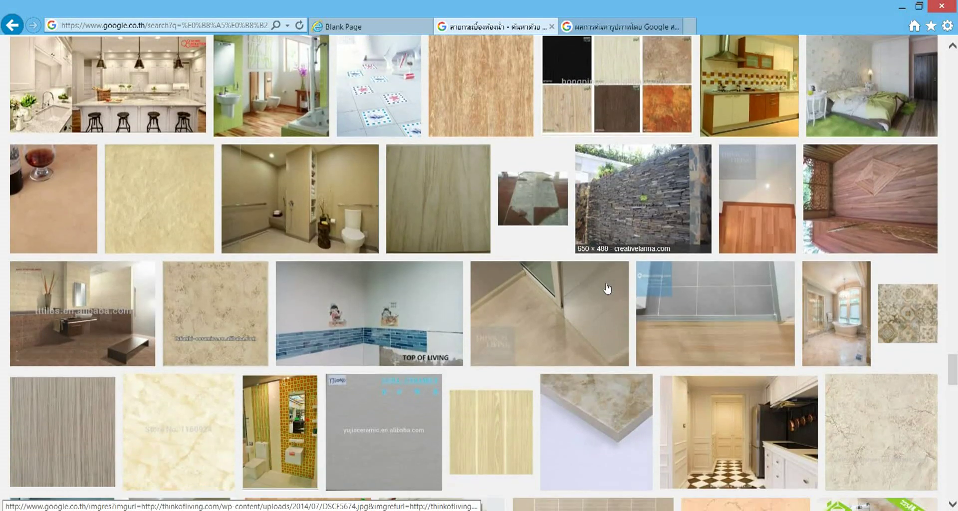
pyautogui.scroll(-1, 607, 289)
pyautogui.scroll(-1, 607, 288)
pyautogui.scroll(-2, 606, 289)
pyautogui.scroll(-4, 606, 288)
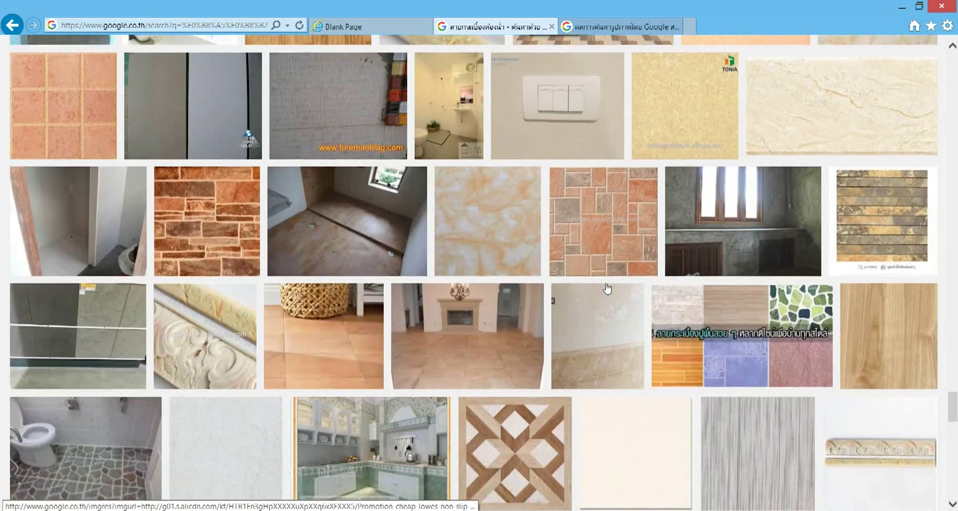
pyautogui.scroll(-1, 606, 289)
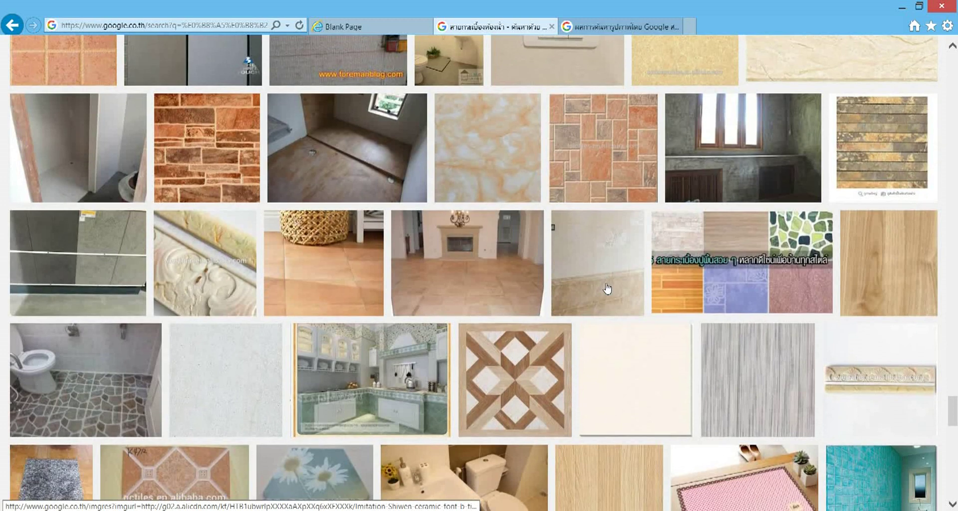
pyautogui.scroll(-3, 607, 287)
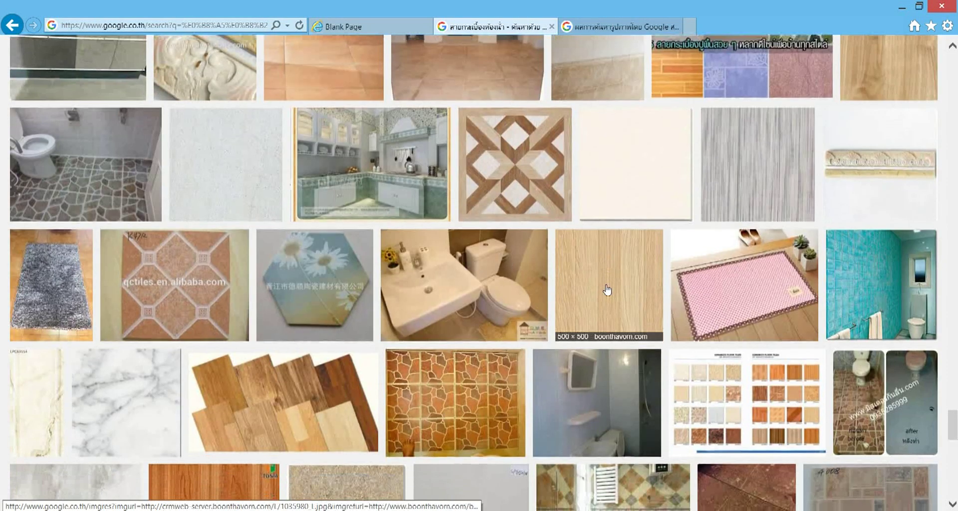
pyautogui.scroll(5, 607, 289)
pyautogui.scroll(5, 608, 290)
pyautogui.scroll(5, 613, 292)
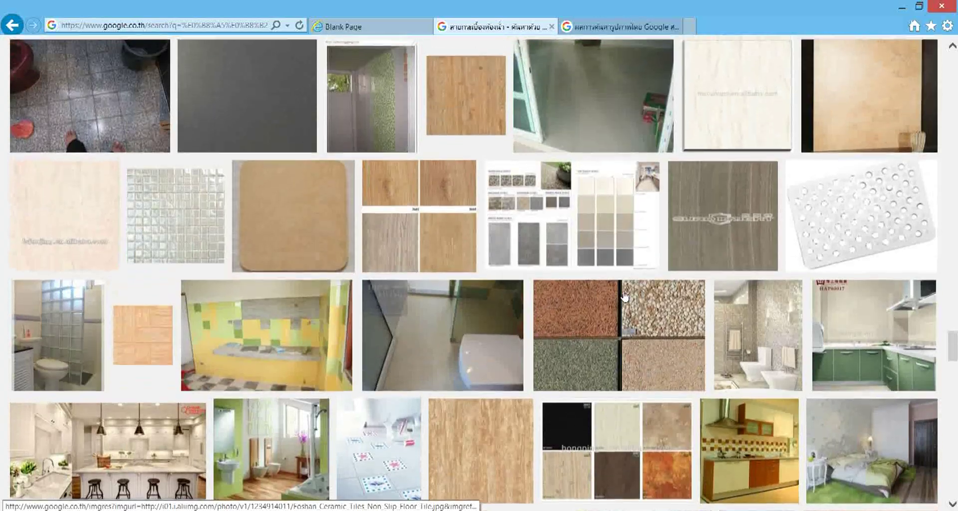
pyautogui.scroll(-5, 624, 296)
pyautogui.scroll(-5, 625, 294)
pyautogui.scroll(-3, 629, 290)
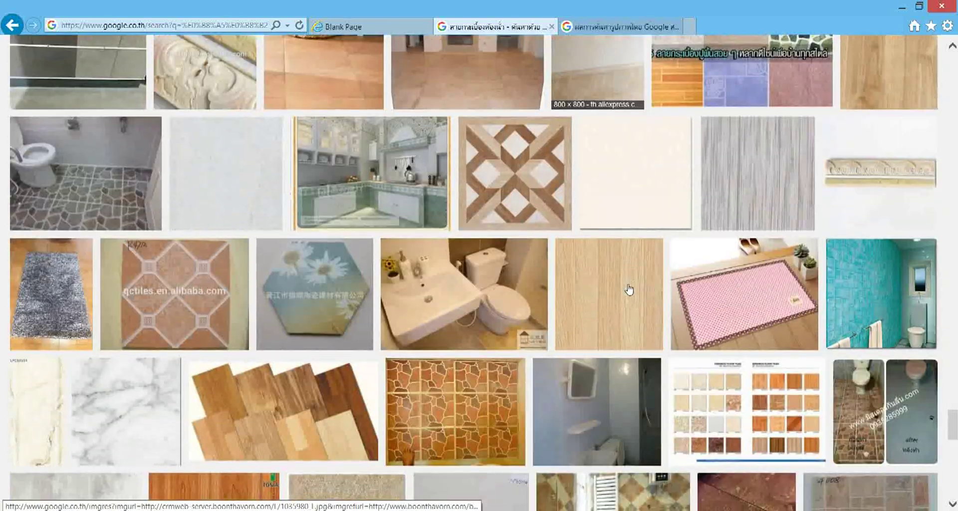
pyautogui.scroll(2, 629, 289)
pyautogui.scroll(5, 631, 289)
pyautogui.scroll(5, 643, 287)
pyautogui.scroll(5, 659, 287)
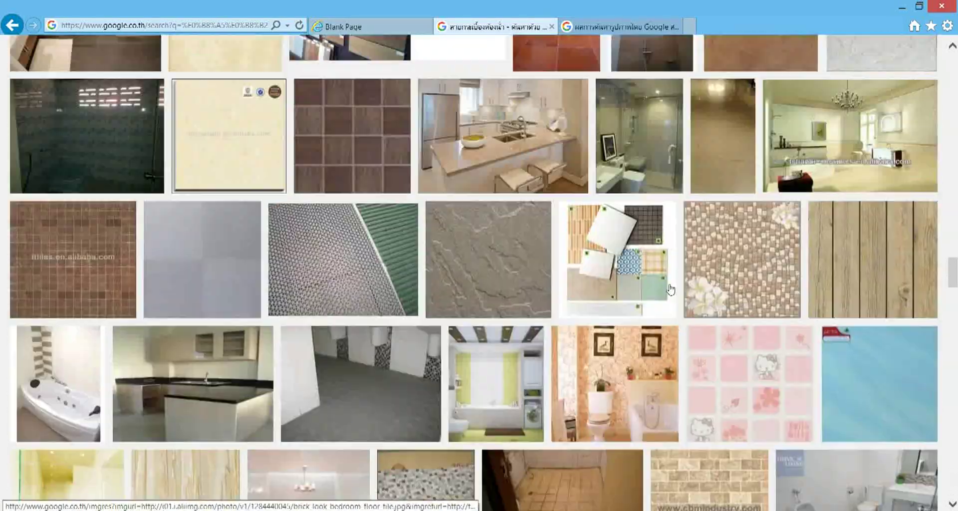
pyautogui.scroll(5, 671, 288)
pyautogui.scroll(5, 673, 286)
pyautogui.scroll(5, 673, 284)
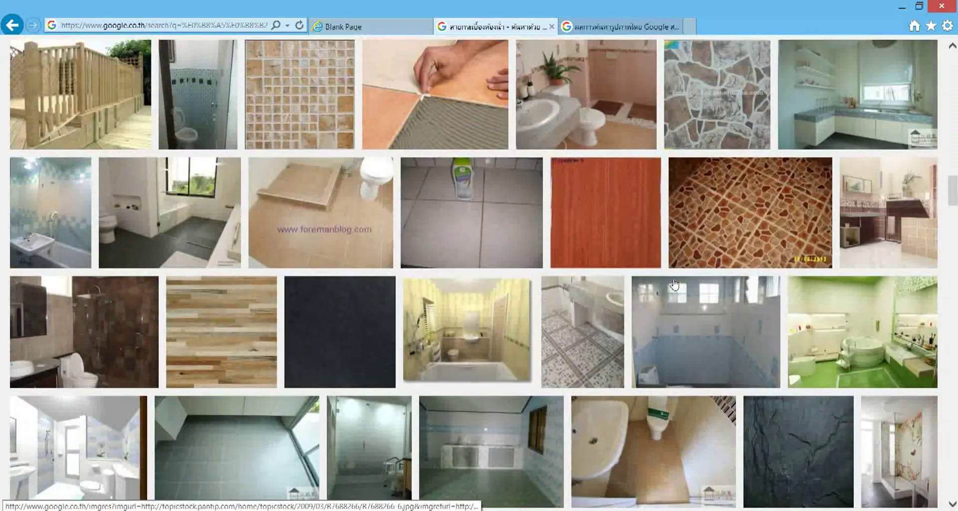
pyautogui.scroll(5, 674, 283)
pyautogui.scroll(5, 673, 282)
pyautogui.scroll(5, 674, 281)
pyautogui.scroll(2, 674, 279)
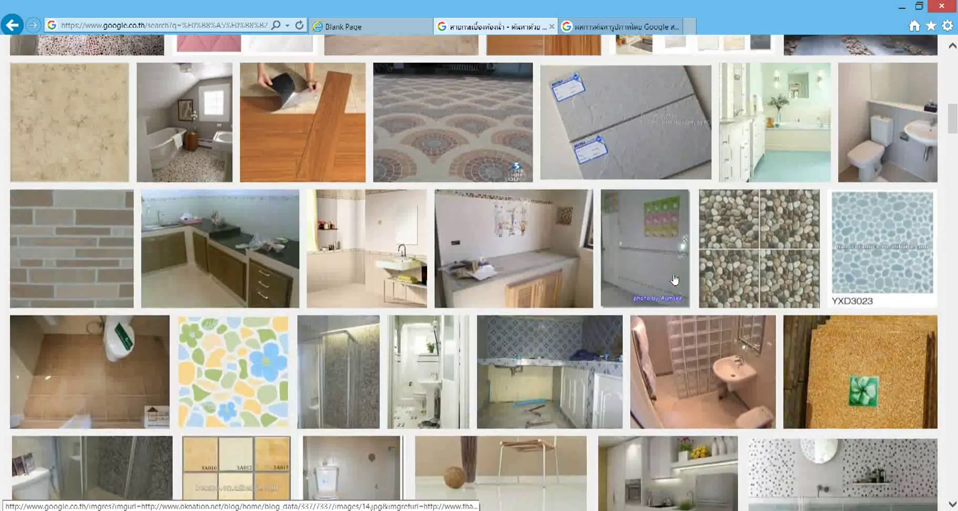
pyautogui.scroll(5, 675, 279)
pyautogui.scroll(3, 675, 279)
pyautogui.scroll(3, 674, 279)
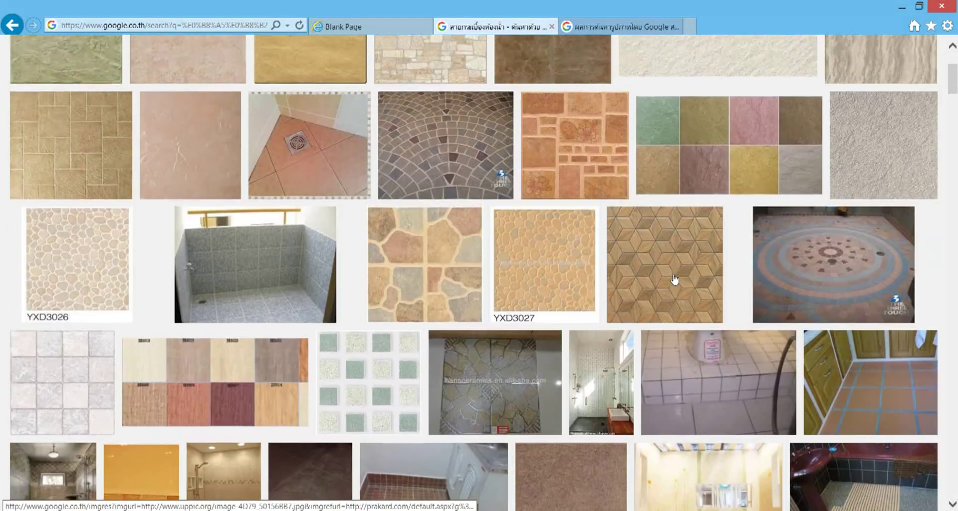
pyautogui.scroll(2, 675, 279)
pyautogui.scroll(2, 675, 279)
pyautogui.scroll(1, 675, 279)
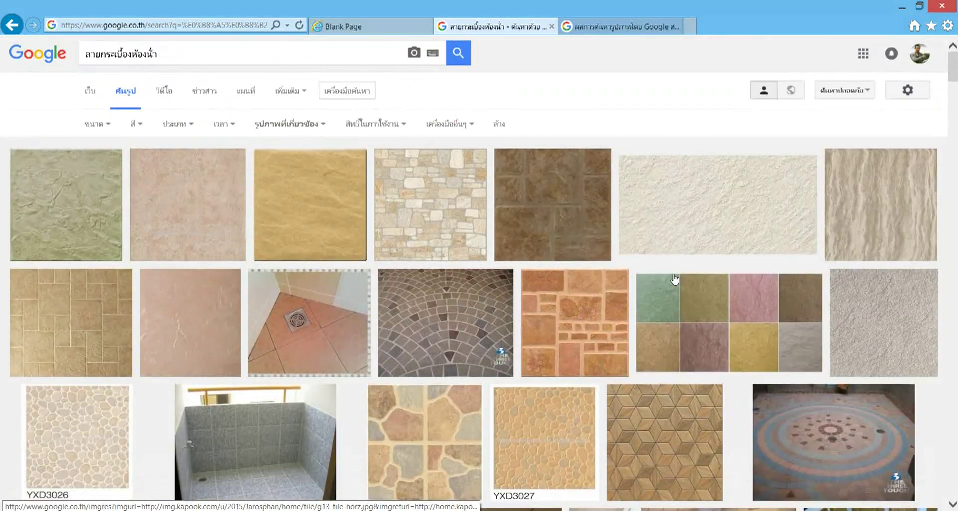
pyautogui.scroll(-5, 674, 280)
pyautogui.scroll(-5, 683, 277)
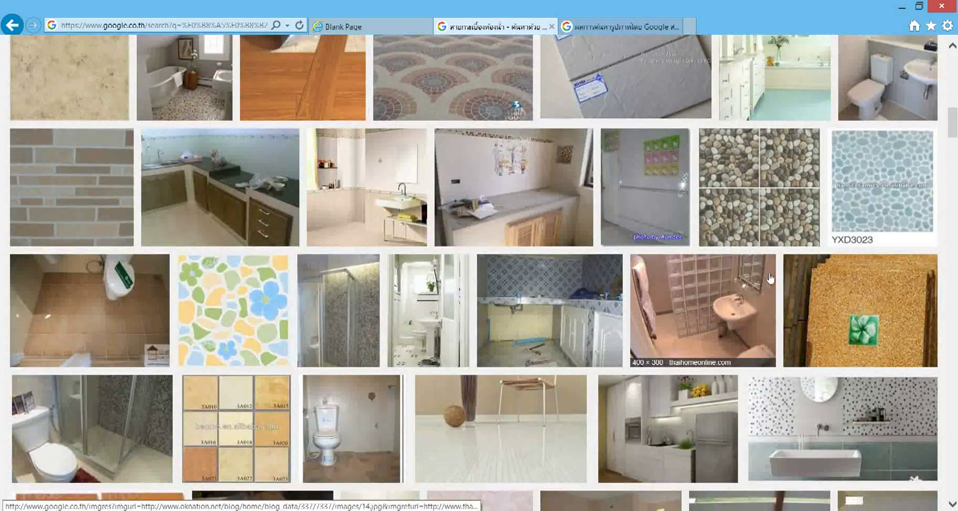
pyautogui.scroll(-5, 770, 278)
pyautogui.scroll(-2, 664, 276)
pyautogui.scroll(-3, 665, 274)
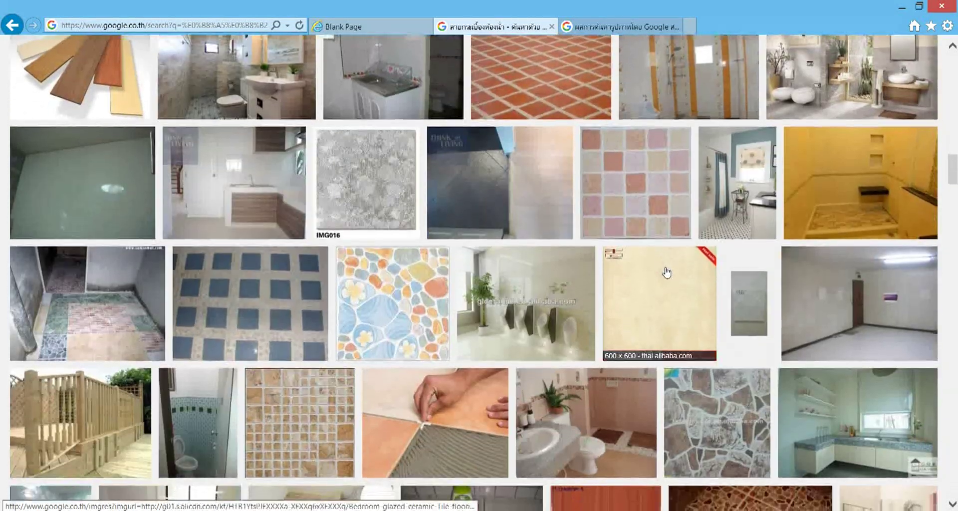
pyautogui.scroll(-5, 666, 273)
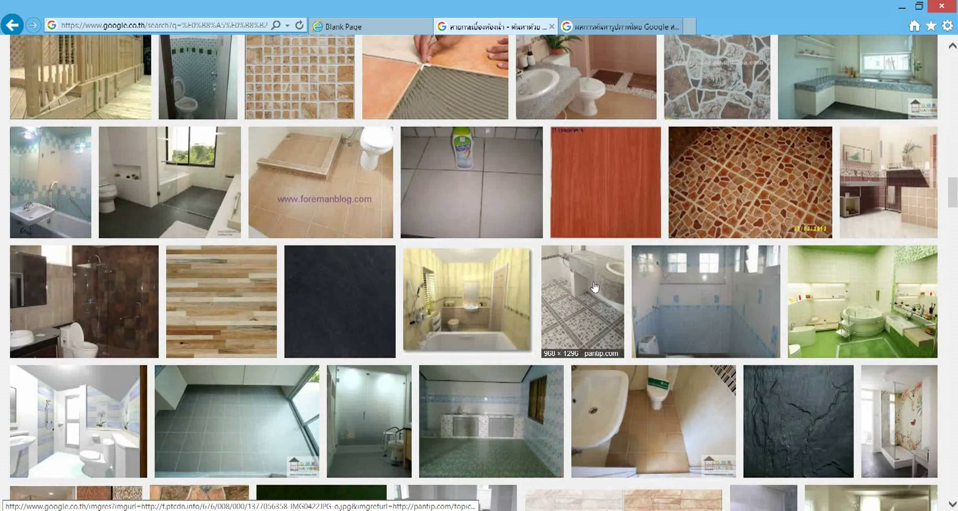
pyautogui.scroll(-1, 594, 285)
pyautogui.scroll(-2, 593, 280)
pyautogui.scroll(-1, 592, 281)
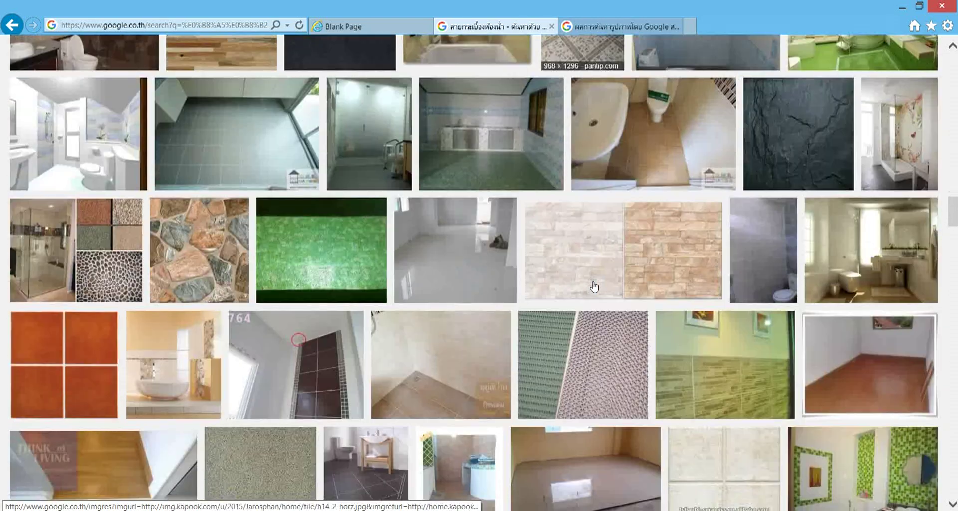
pyautogui.scroll(3, 623, 280)
pyautogui.scroll(-4, 655, 281)
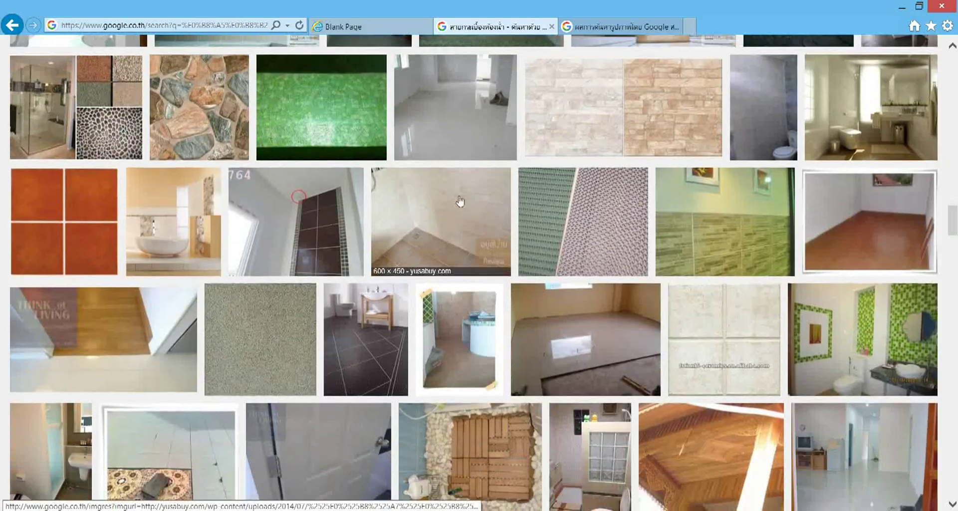
pyautogui.scroll(-1, 614, 204)
pyautogui.scroll(-1, 669, 229)
pyautogui.scroll(-2, 698, 234)
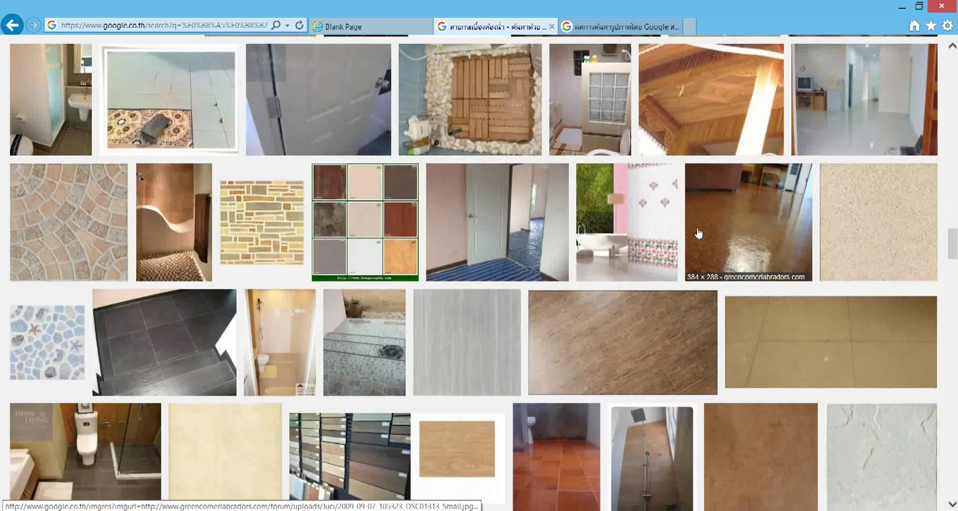
pyautogui.scroll(-5, 698, 233)
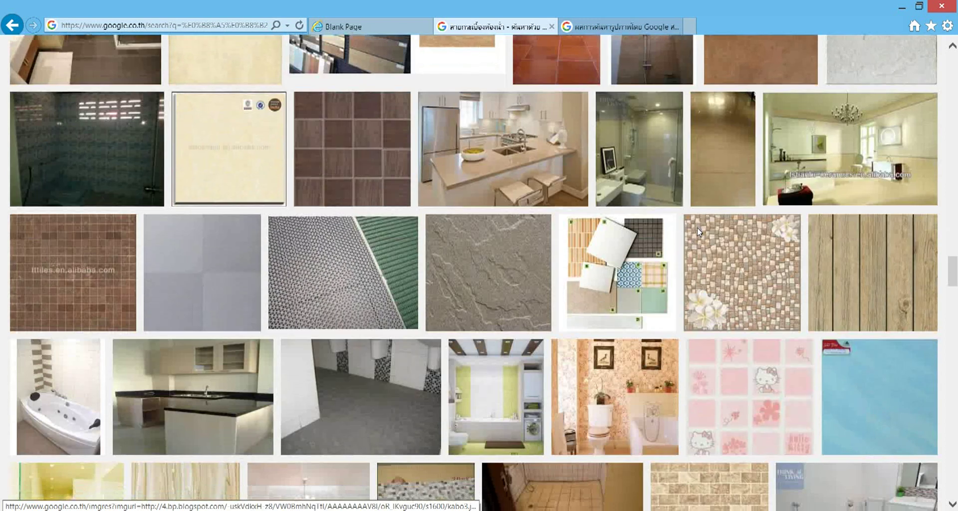
pyautogui.scroll(-1, 698, 232)
pyautogui.scroll(-1, 740, 214)
pyautogui.scroll(-5, 740, 214)
pyautogui.scroll(-1, 821, 250)
pyautogui.scroll(-3, 821, 250)
pyautogui.scroll(-3, 698, 240)
pyautogui.scroll(2, 542, 231)
pyautogui.scroll(-5, 585, 207)
pyautogui.scroll(-1, 582, 250)
pyautogui.scroll(-2, 582, 249)
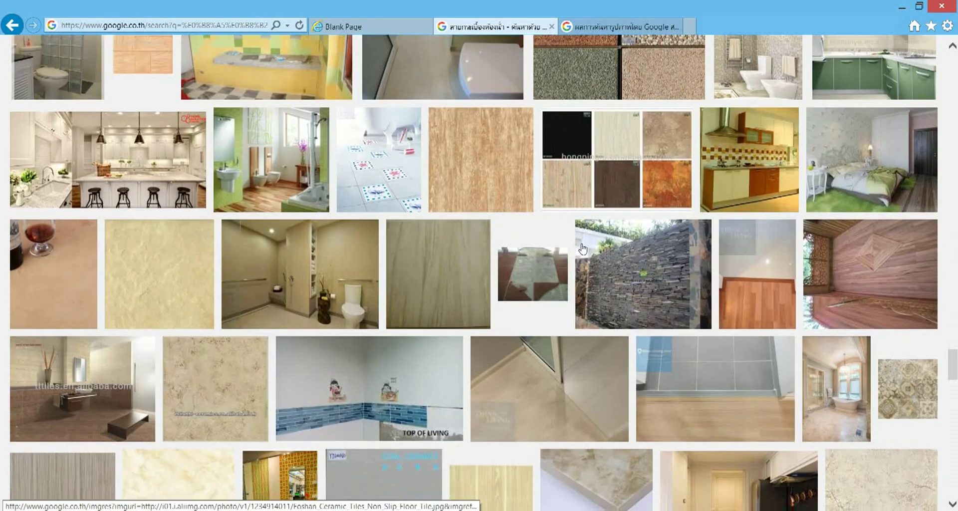
pyautogui.scroll(-1, 582, 248)
pyautogui.scroll(-3, 582, 248)
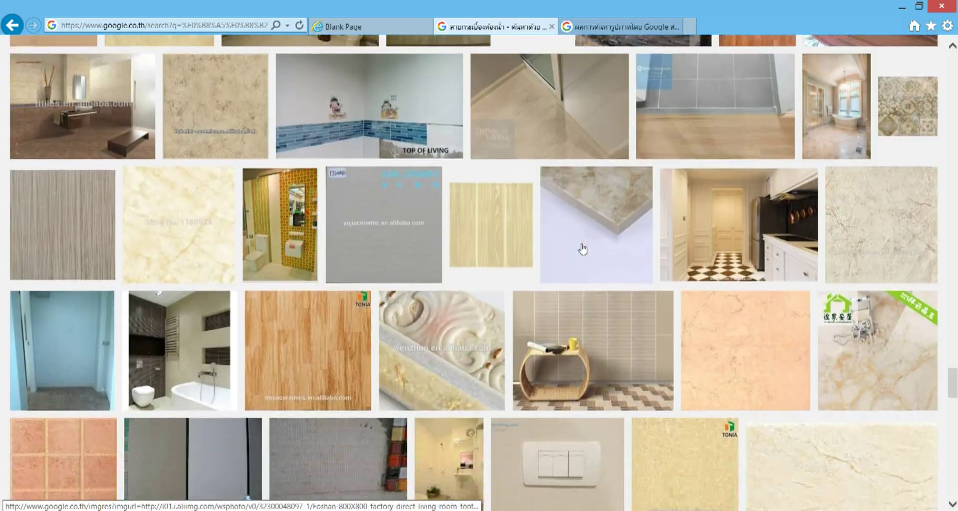
pyautogui.scroll(-4, 582, 248)
pyautogui.scroll(-4, 582, 248)
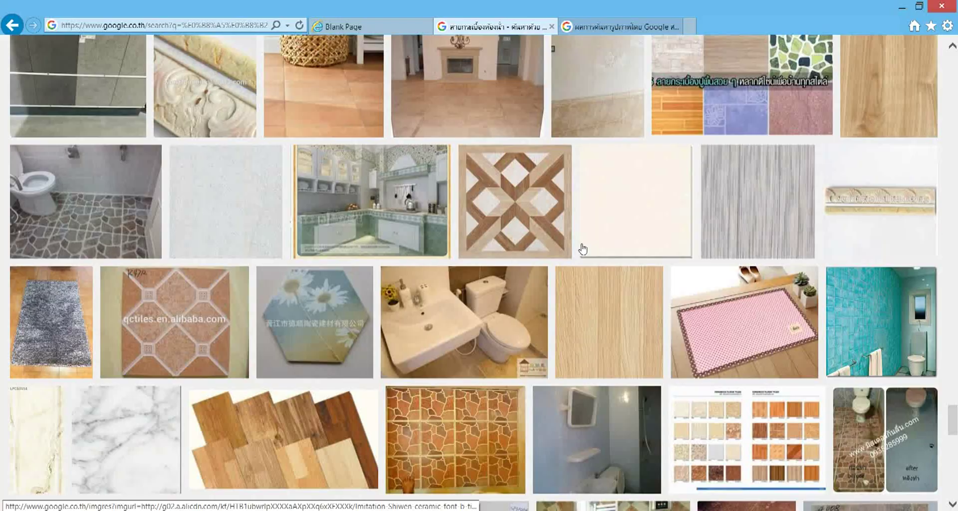
pyautogui.scroll(-3, 582, 249)
pyautogui.scroll(-4, 582, 248)
pyautogui.scroll(-2, 582, 248)
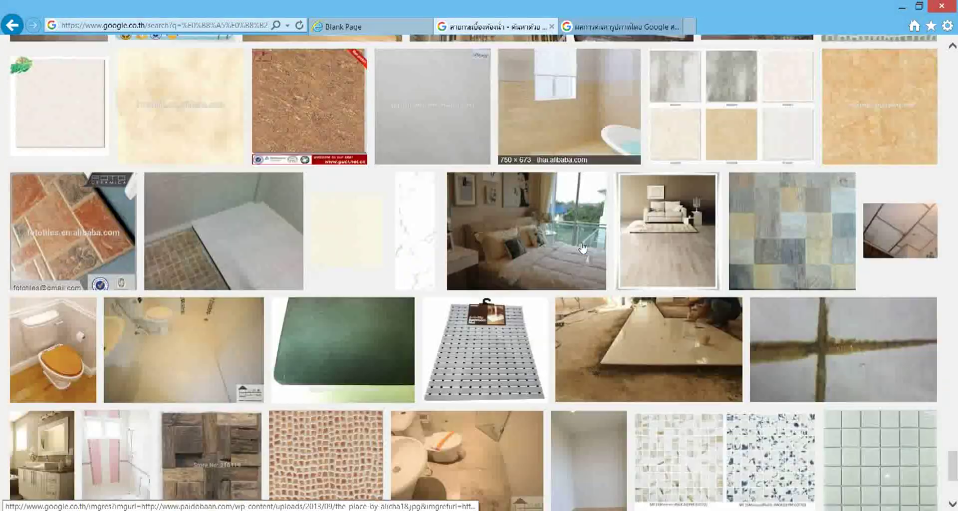
pyautogui.scroll(-2, 582, 248)
pyautogui.scroll(-2, 609, 246)
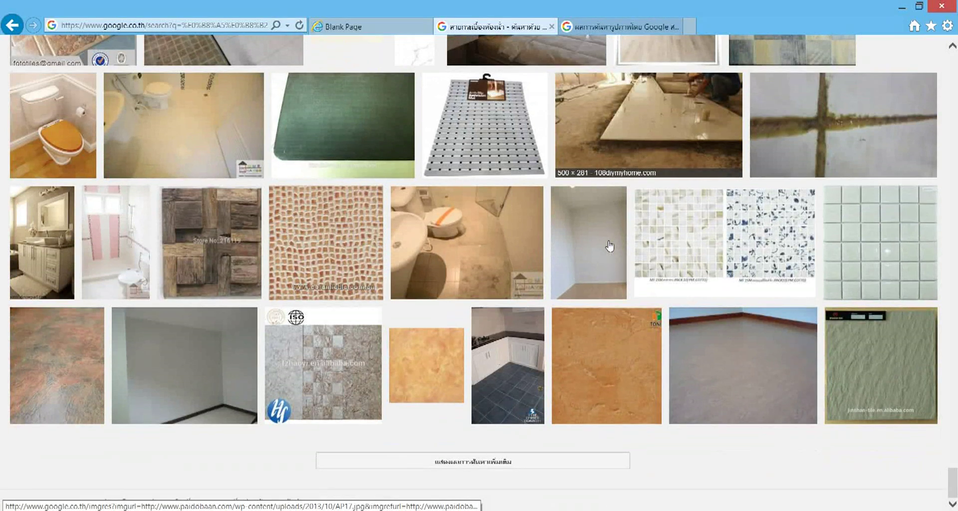
pyautogui.click(220, 222)
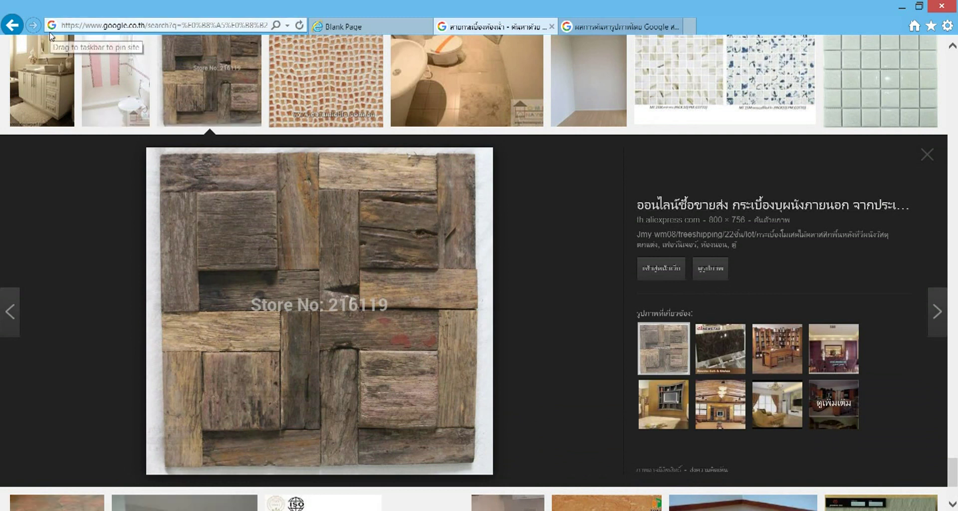
pyautogui.click(10, 25)
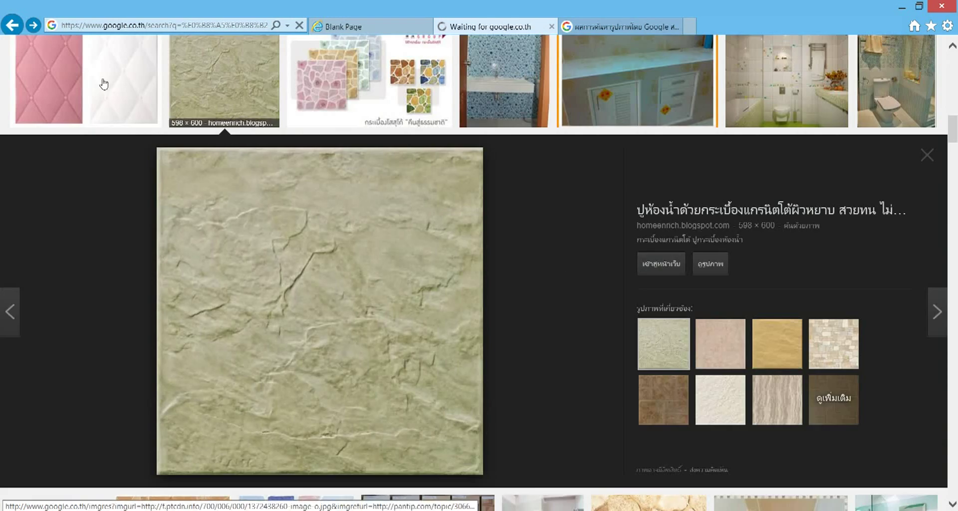
pyautogui.scroll(4, 582, 241)
pyautogui.scroll(2, 713, 275)
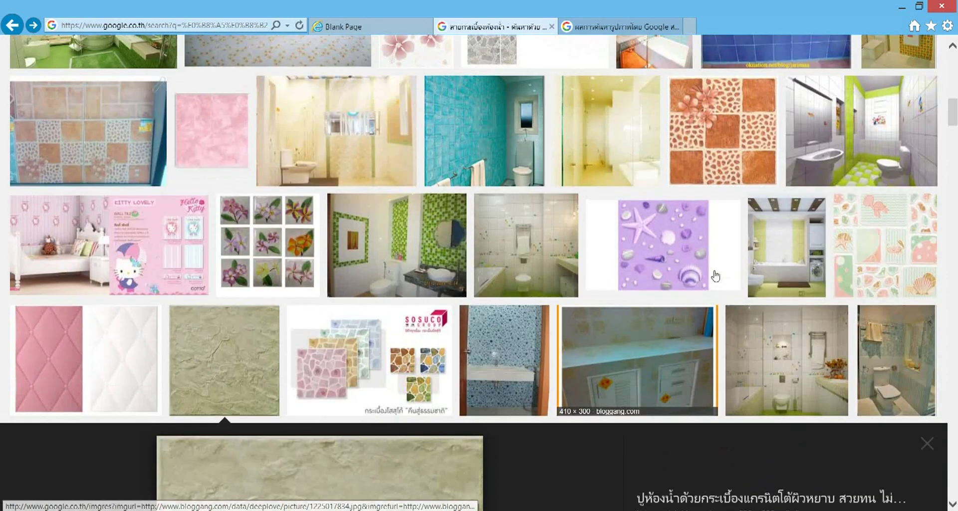
pyautogui.scroll(2, 715, 274)
pyautogui.click(869, 324)
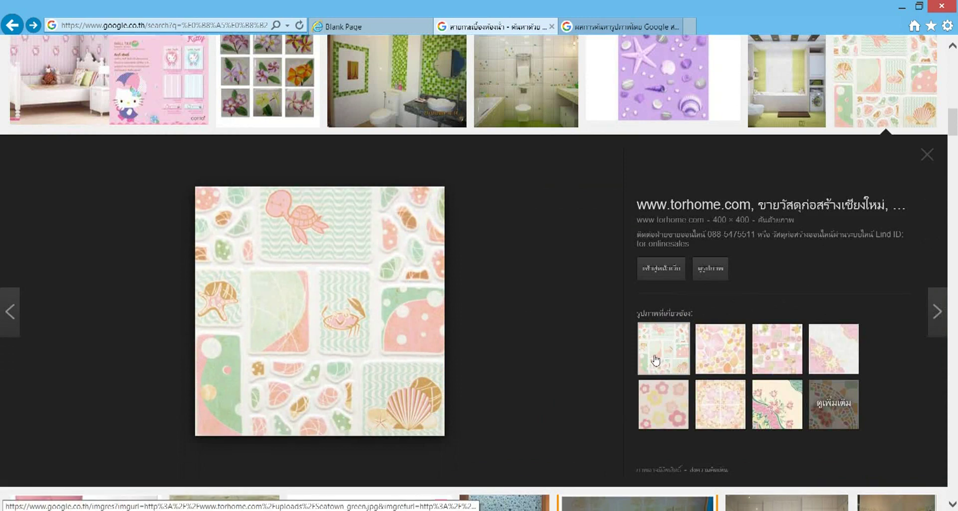
pyautogui.click(712, 358)
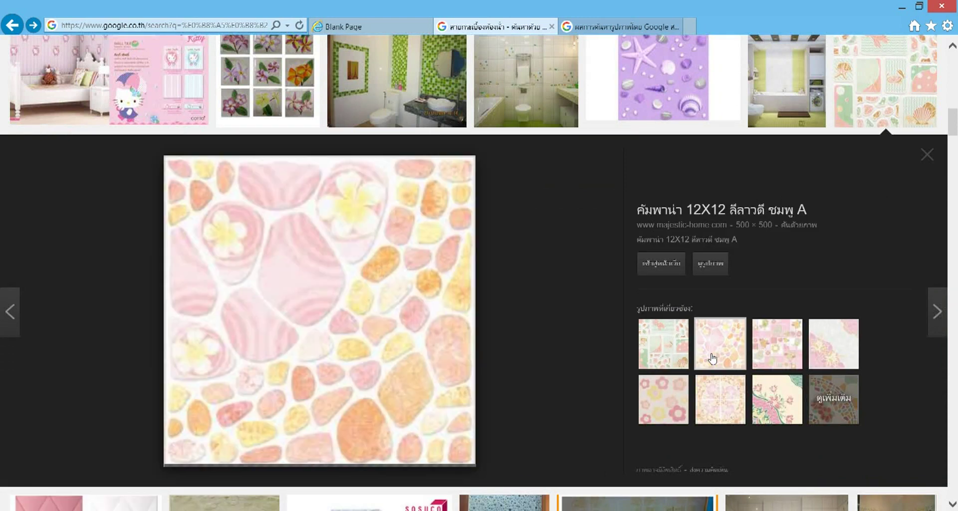
pyautogui.click(769, 355)
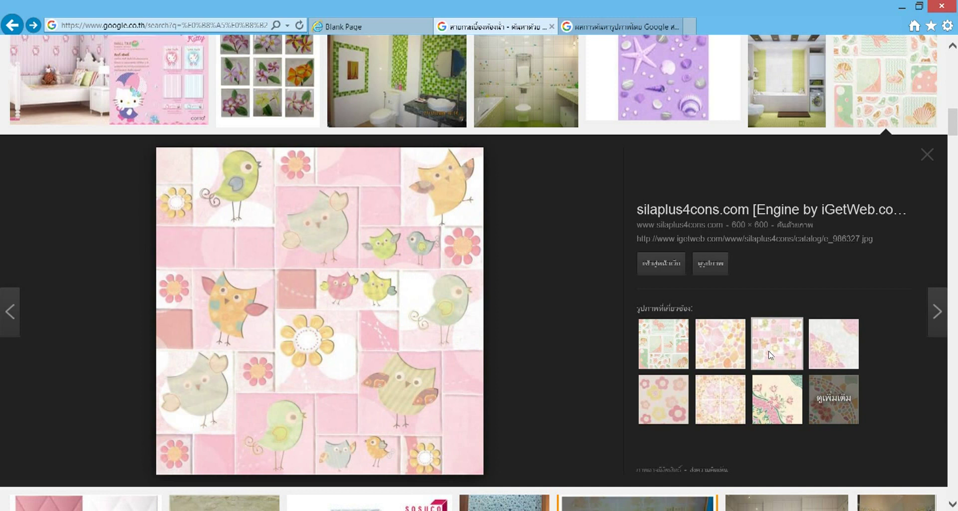
pyautogui.click(832, 344)
pyautogui.click(780, 349)
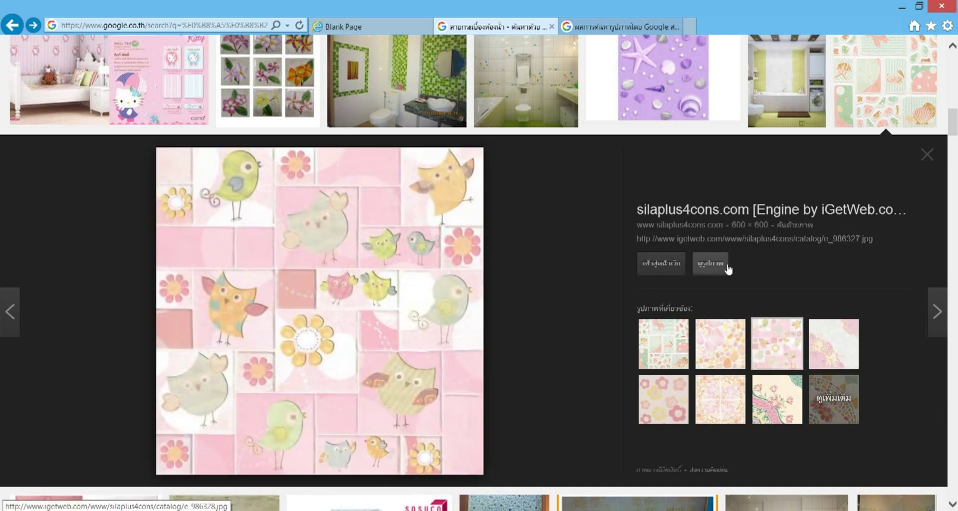
pyautogui.scroll(3, 728, 270)
pyautogui.scroll(1, 728, 264)
pyautogui.scroll(2, 729, 257)
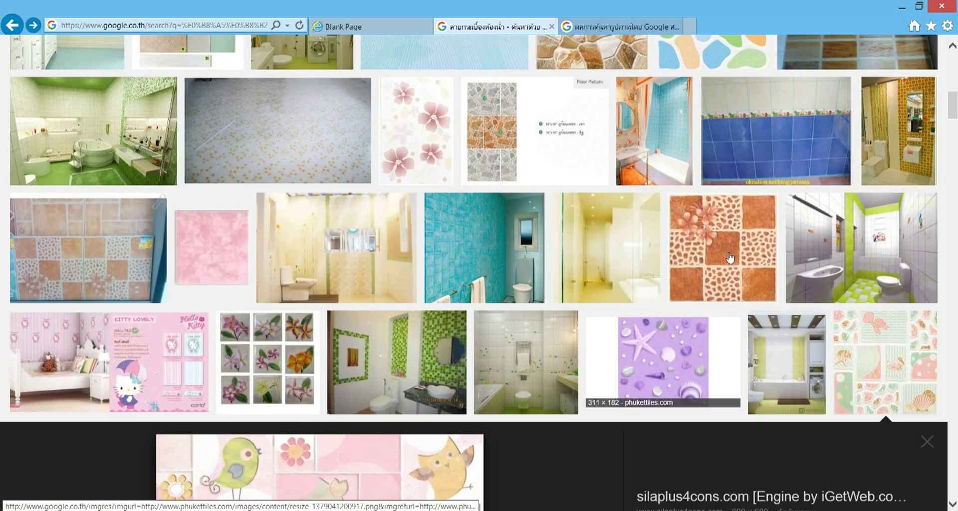
pyautogui.scroll(3, 727, 259)
pyautogui.scroll(2, 723, 259)
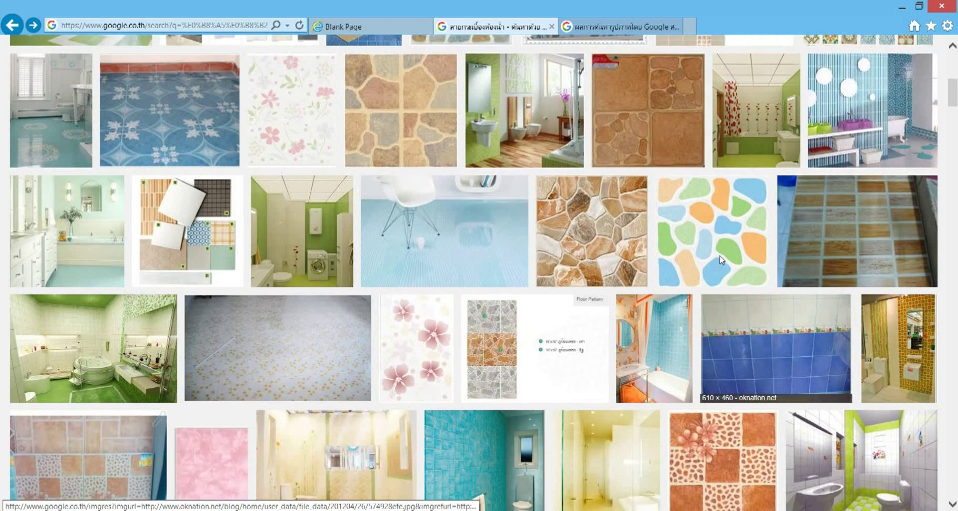
pyautogui.scroll(1, 713, 259)
pyautogui.scroll(2, 703, 260)
pyautogui.scroll(1, 687, 260)
pyautogui.scroll(1, 684, 261)
pyautogui.scroll(2, 676, 262)
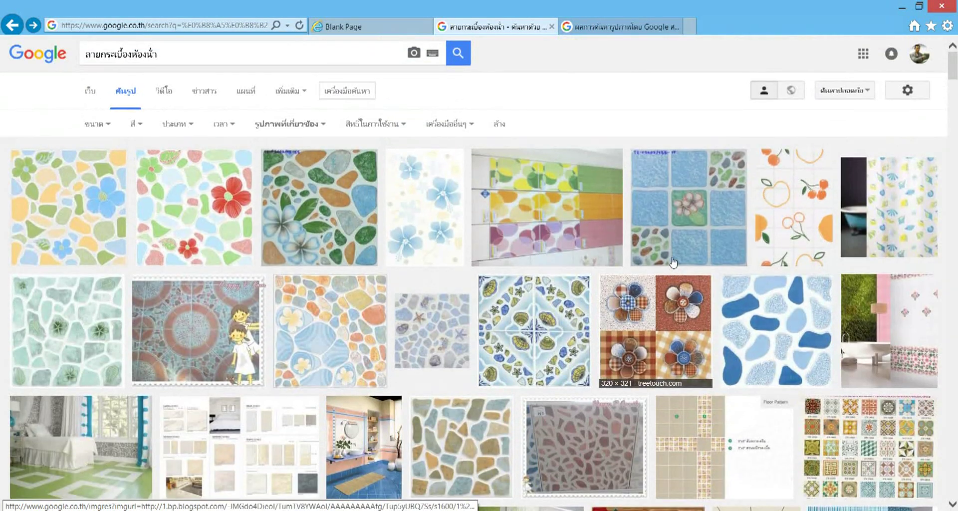
pyautogui.click(554, 243)
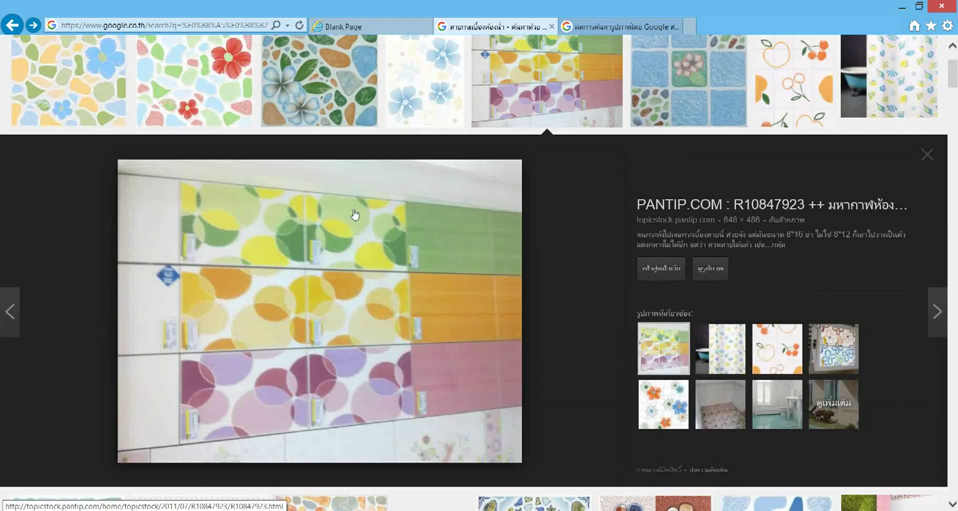
pyautogui.click(327, 93)
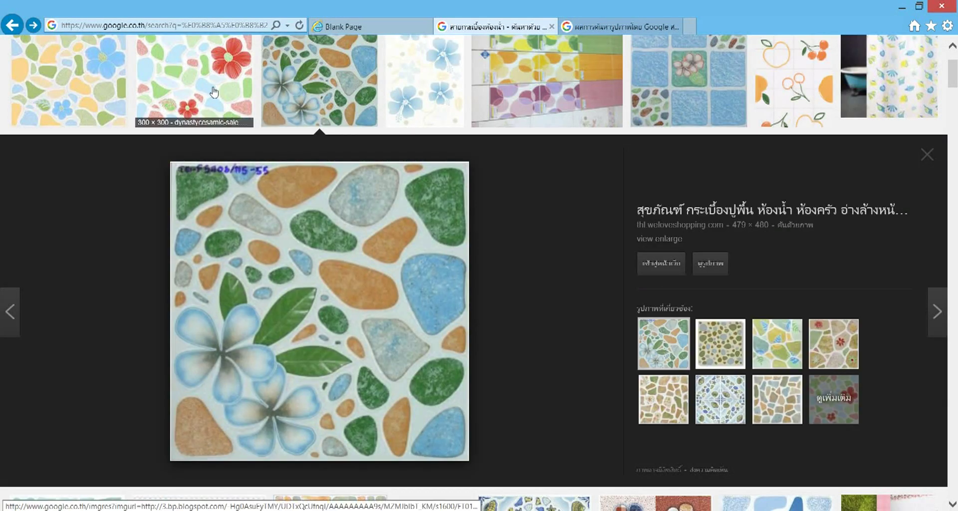
pyautogui.click(213, 90)
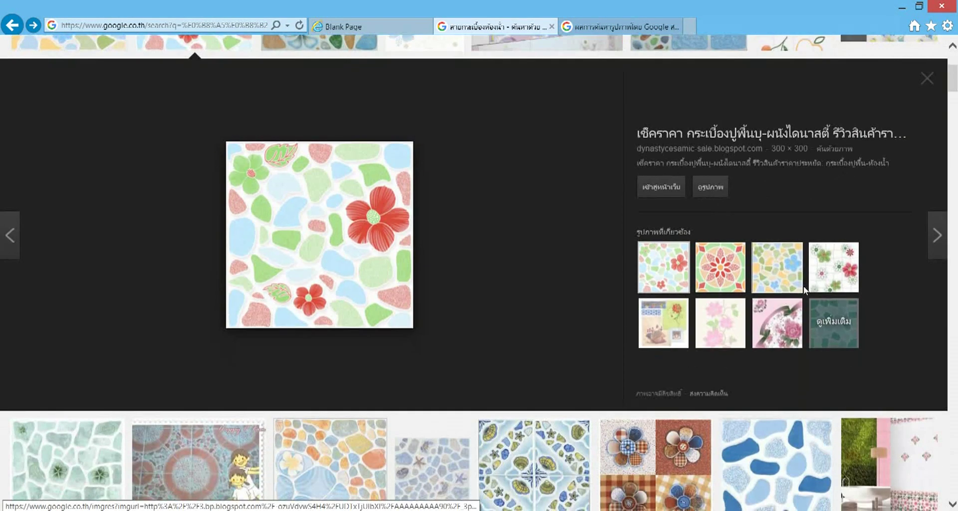
pyautogui.scroll(3, 851, 331)
pyautogui.press('Escape')
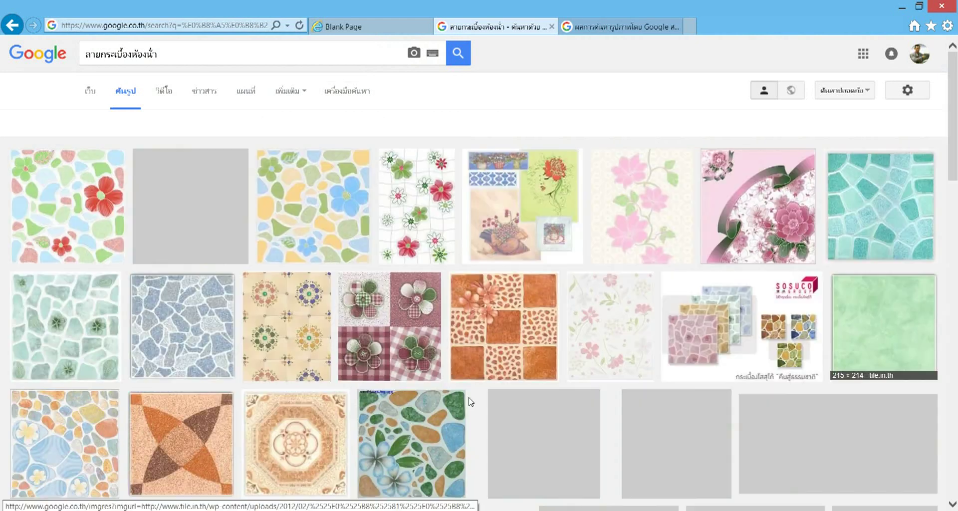
pyautogui.scroll(-2, 605, 342)
pyautogui.click(768, 170)
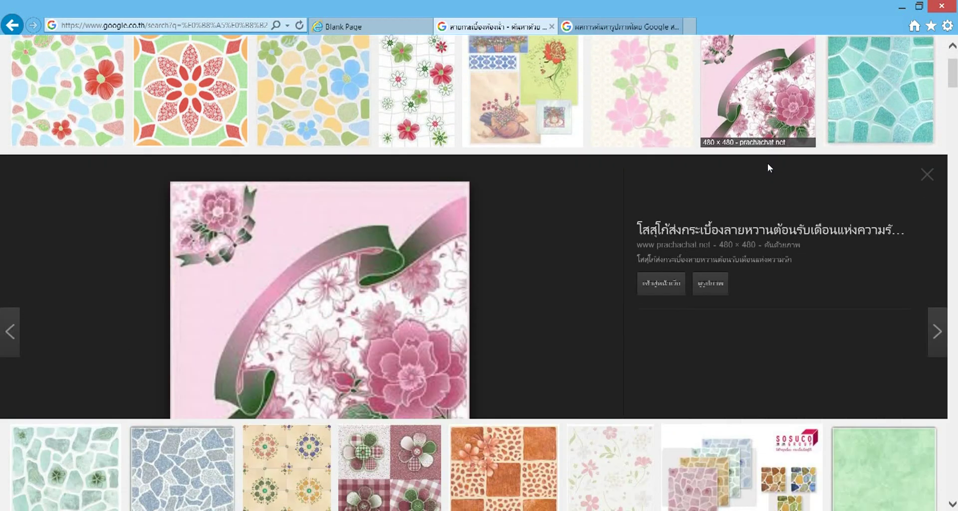
pyautogui.scroll(3, 683, 161)
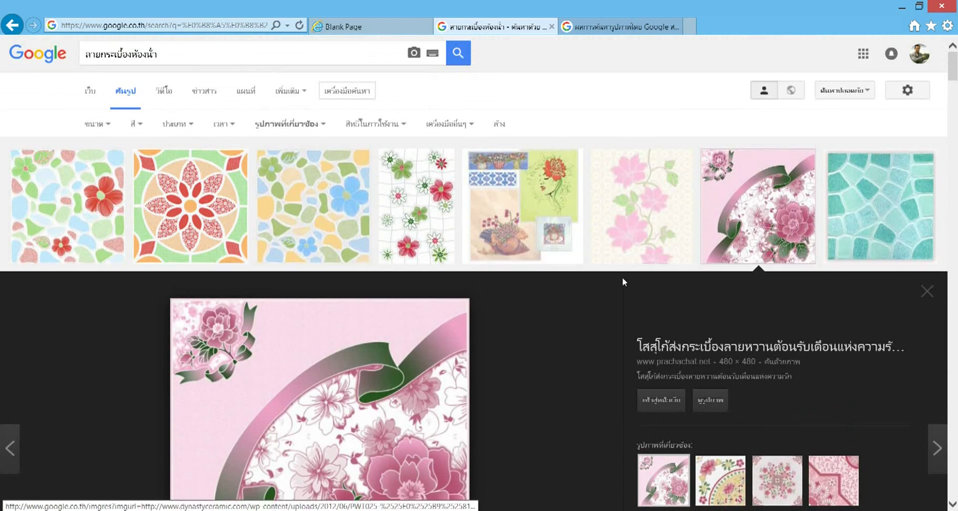
pyautogui.click(927, 291)
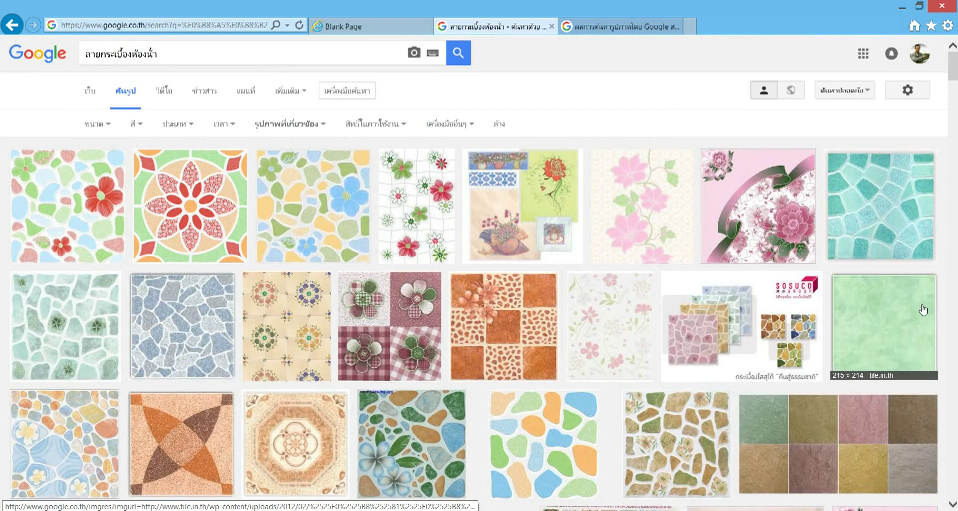
pyautogui.scroll(-3, 429, 329)
pyautogui.scroll(-3, 434, 332)
pyautogui.scroll(-3, 434, 332)
pyautogui.scroll(-3, 433, 332)
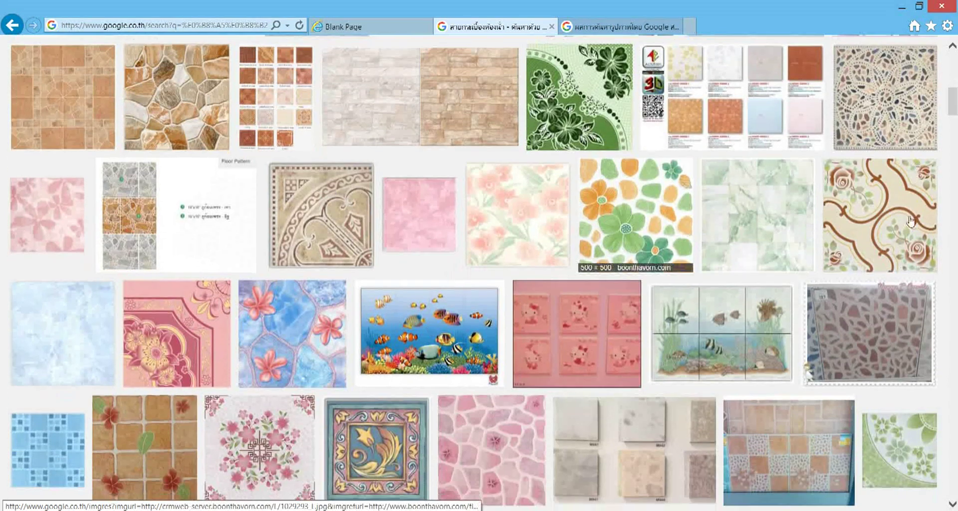
# - Minimize Internet Explorer and restore AutoCAD from the taskbar
pyautogui.click(901, 7)
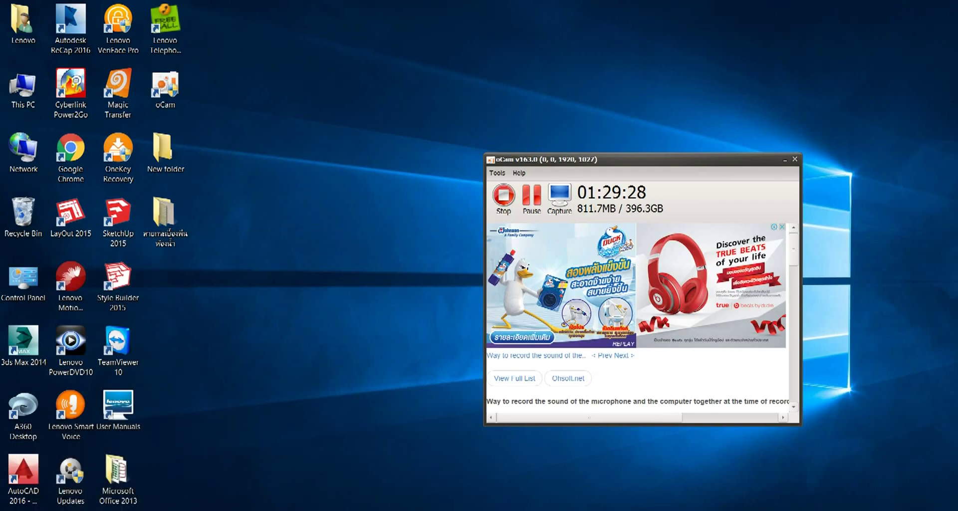
pyautogui.click(367, 487)
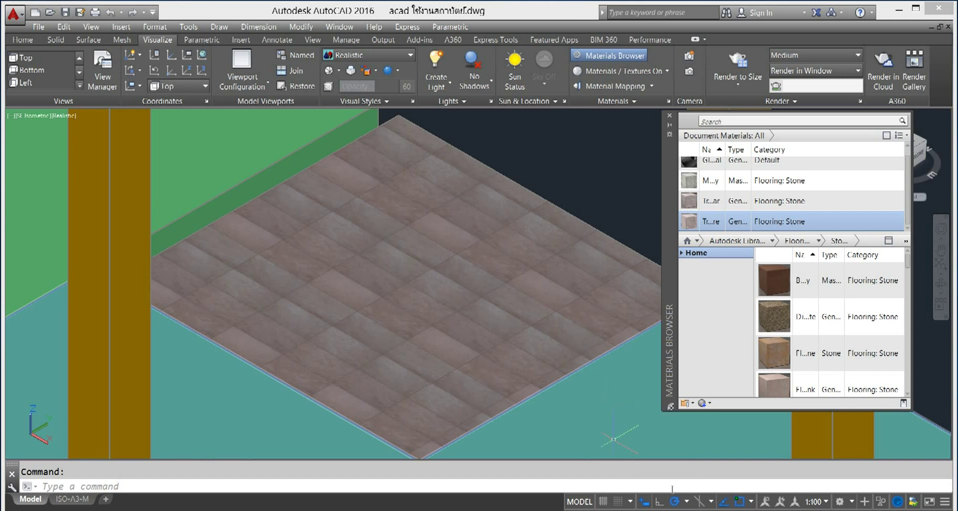
# - Create a new generic material named MT 1 and start choosing its image file
pyautogui.click(703, 404)
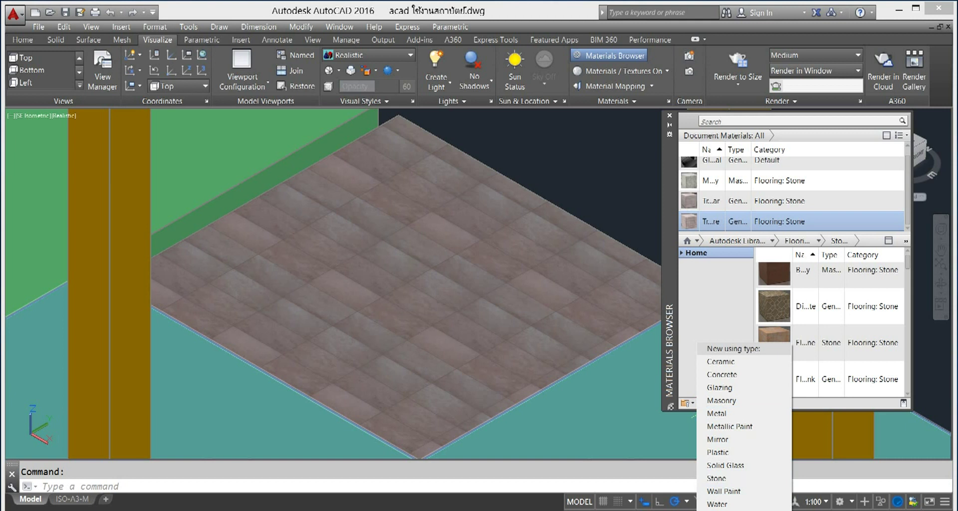
pyautogui.click(686, 403)
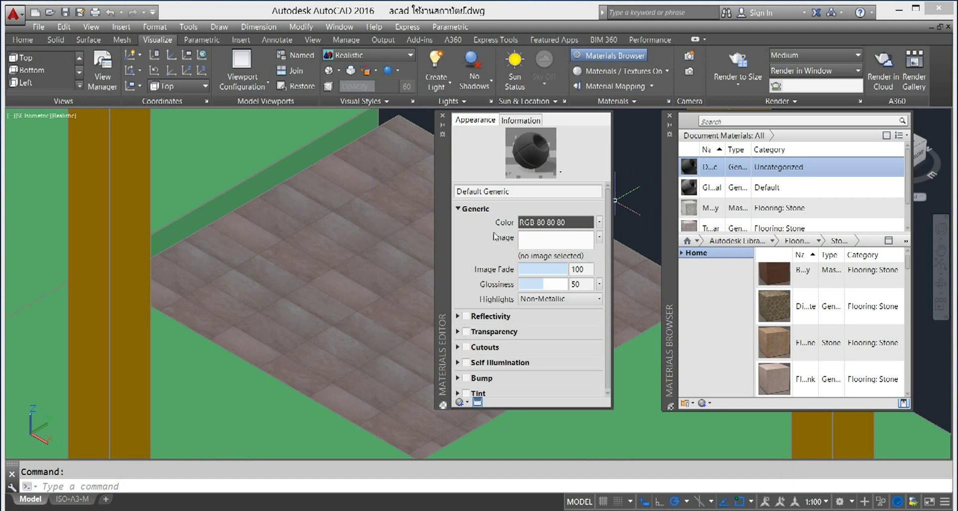
pyautogui.click(517, 194)
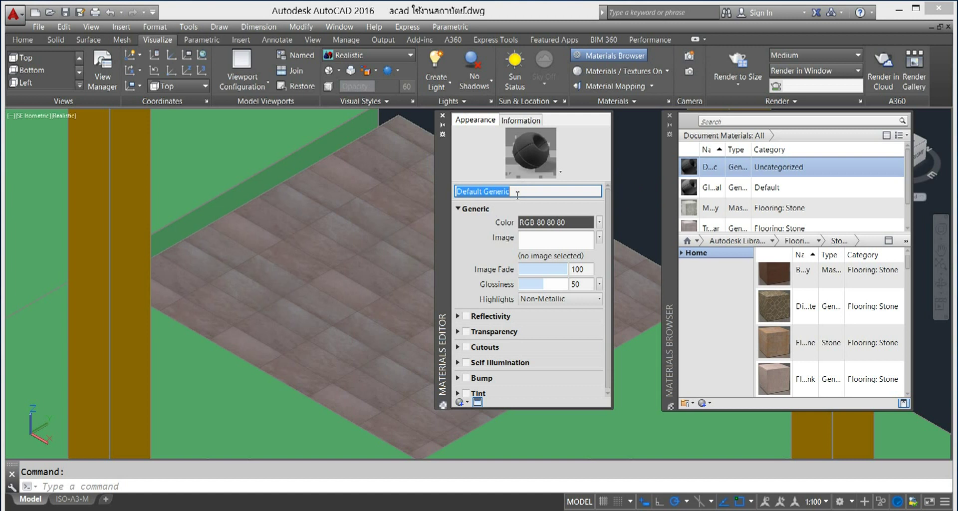
pyautogui.write('?')
pyautogui.press('BackSpace')
pyautogui.write('MT')
pyautogui.write(' 1')
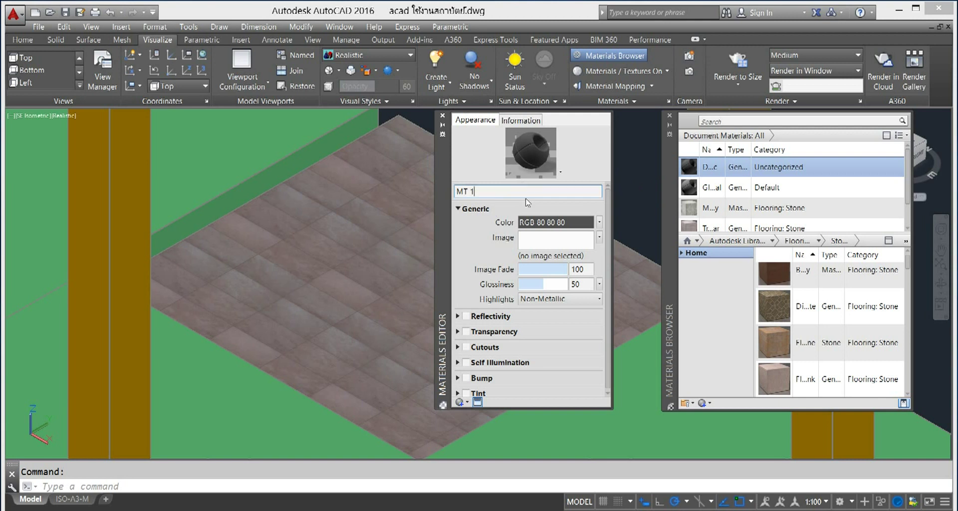
pyautogui.click(537, 244)
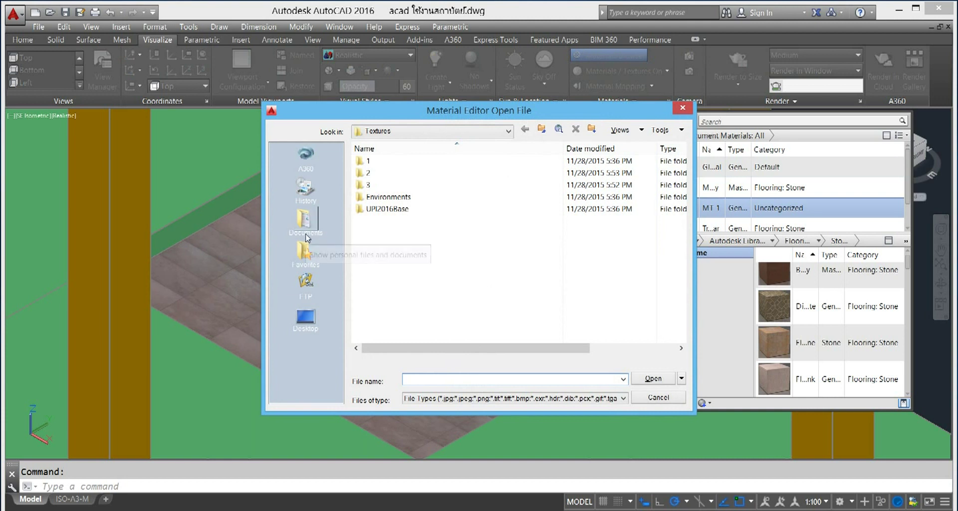
# - Load 2_4-498.jpg from the Desktop texture folder, viewed as thumbnails, as MT 1's image
pyautogui.click(305, 317)
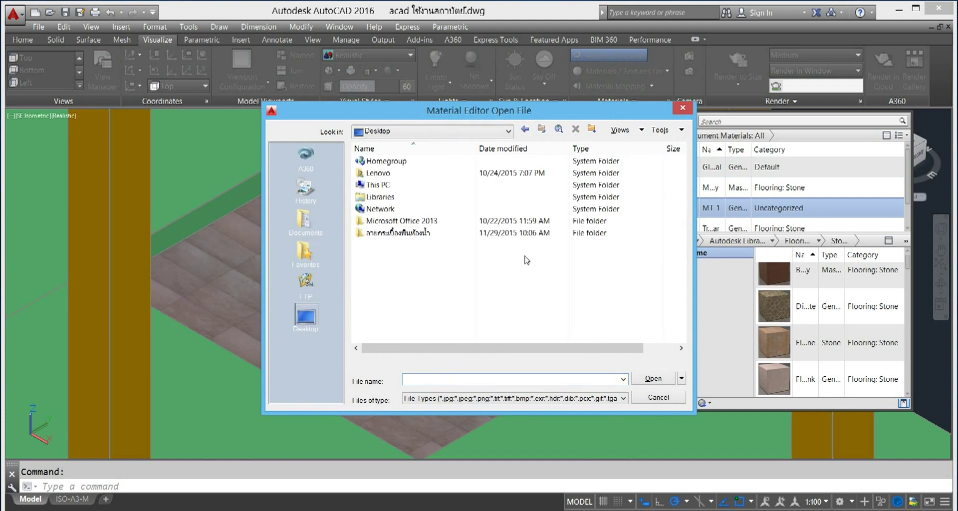
pyautogui.doubleClick(450, 231)
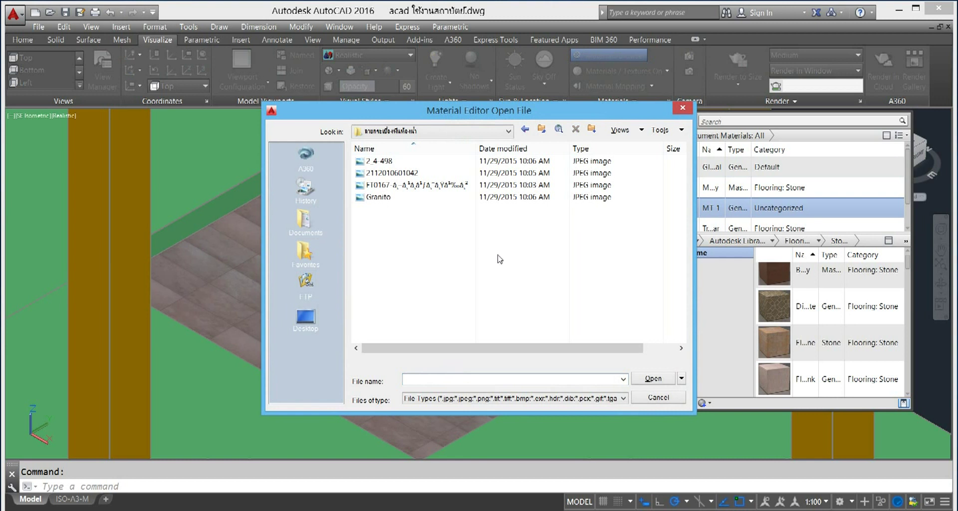
pyautogui.click(680, 130)
pyautogui.click(641, 130)
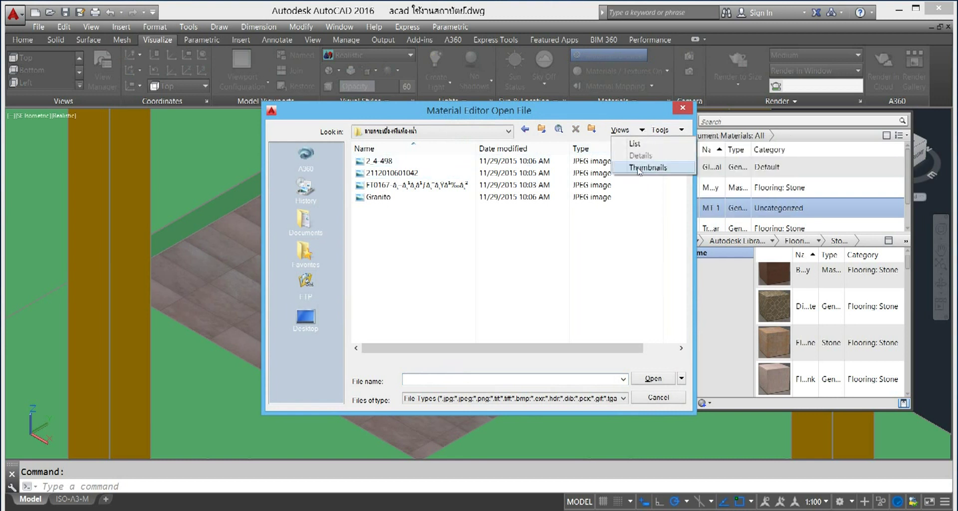
pyautogui.click(644, 168)
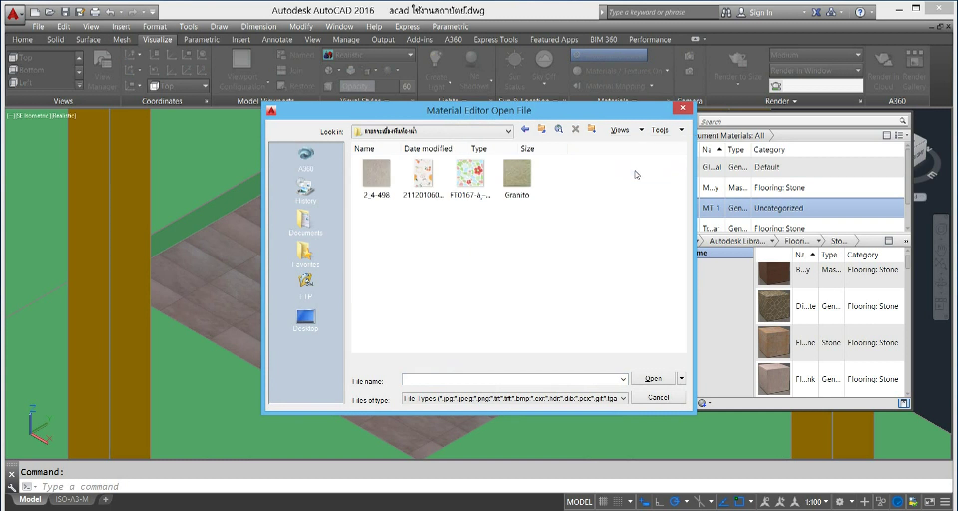
pyautogui.click(519, 182)
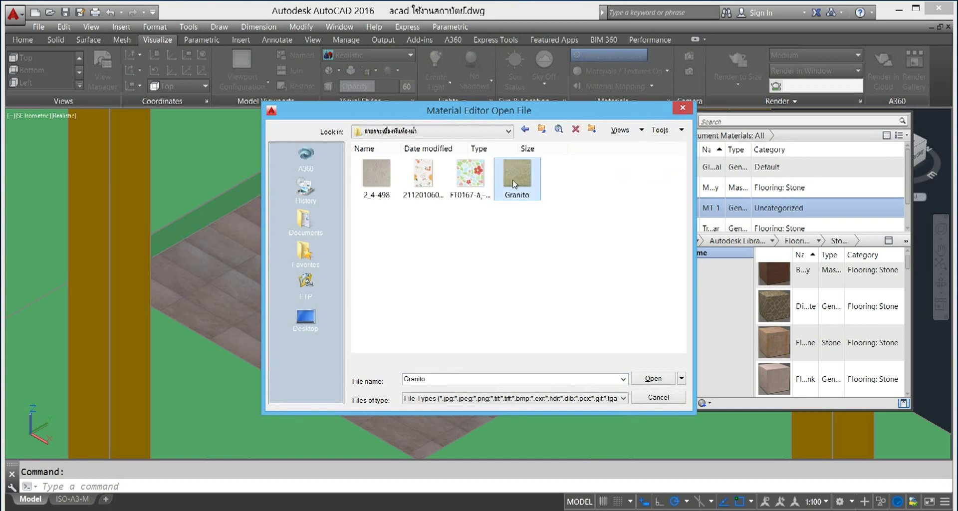
pyautogui.click(376, 179)
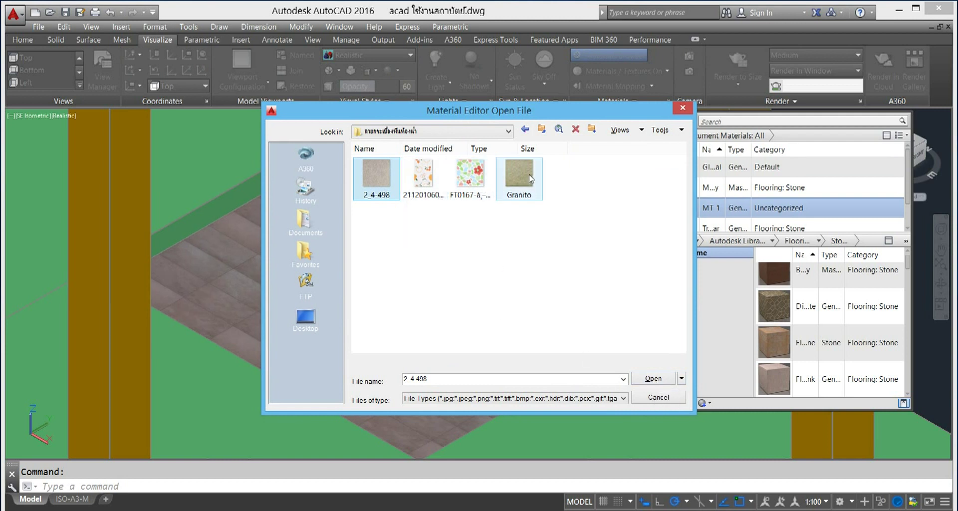
pyautogui.click(650, 378)
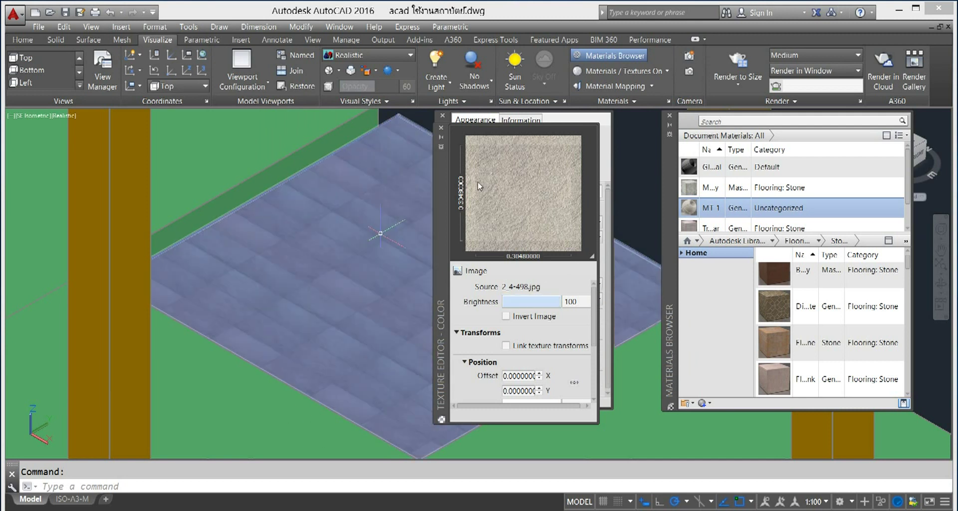
# - Switch MT 1's material preview to a cube and select the floor slab
pyautogui.moveTo(446, 217); pyautogui.dragTo(281, 245)
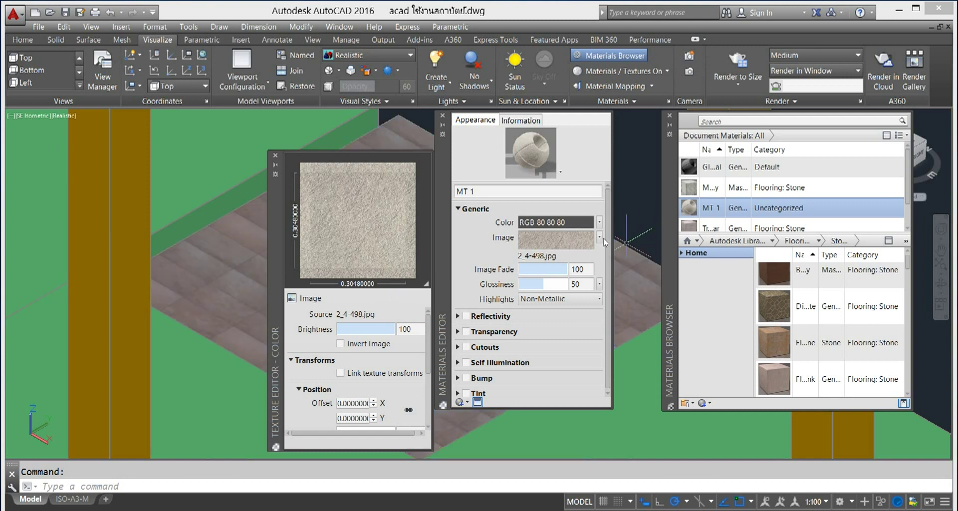
pyautogui.moveTo(555, 239)
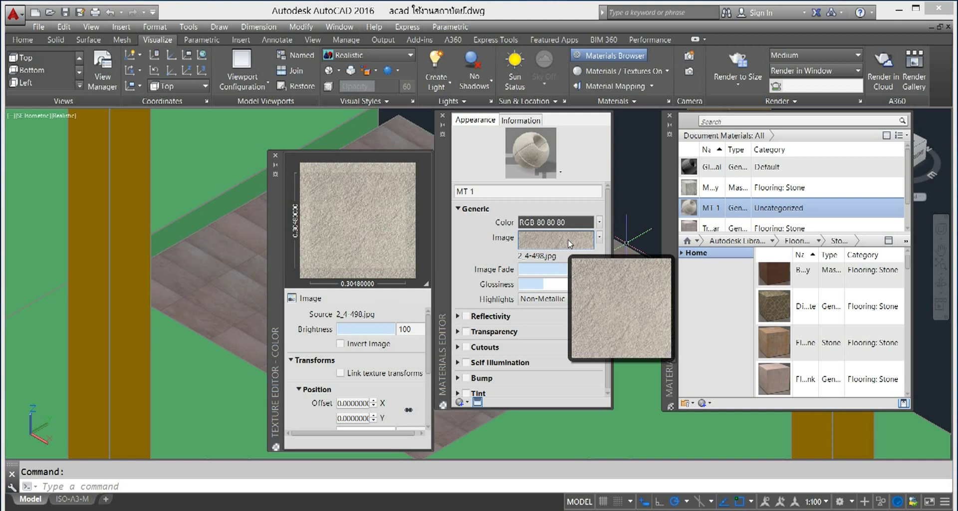
pyautogui.click(561, 172)
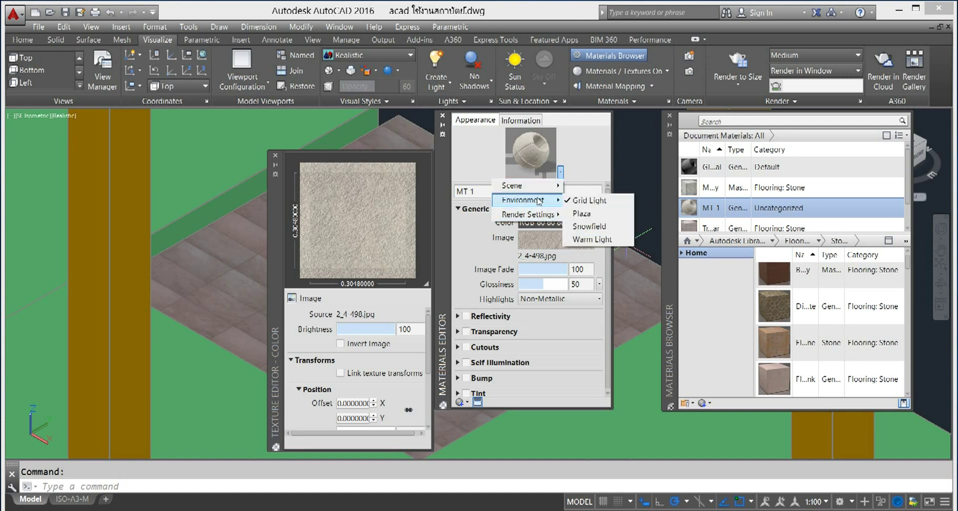
pyautogui.moveTo(524, 186)
pyautogui.click(580, 199)
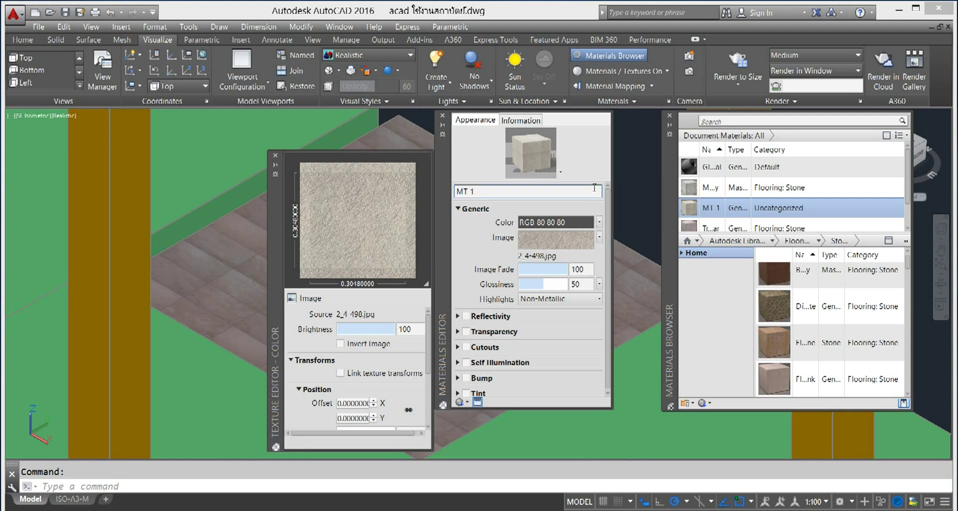
pyautogui.click(626, 269)
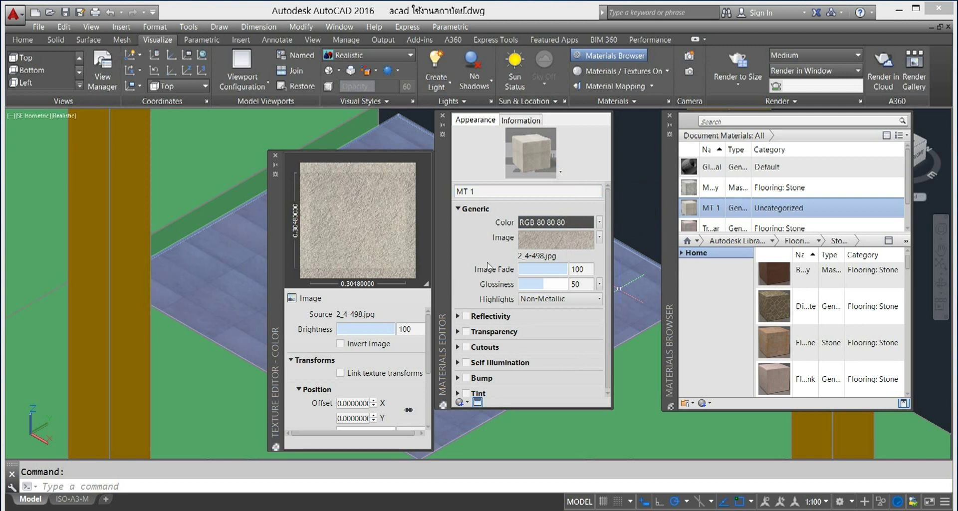
# - Assign MT 1 from the Document Materials list to the selected floor slab
pyautogui.press('Escape')
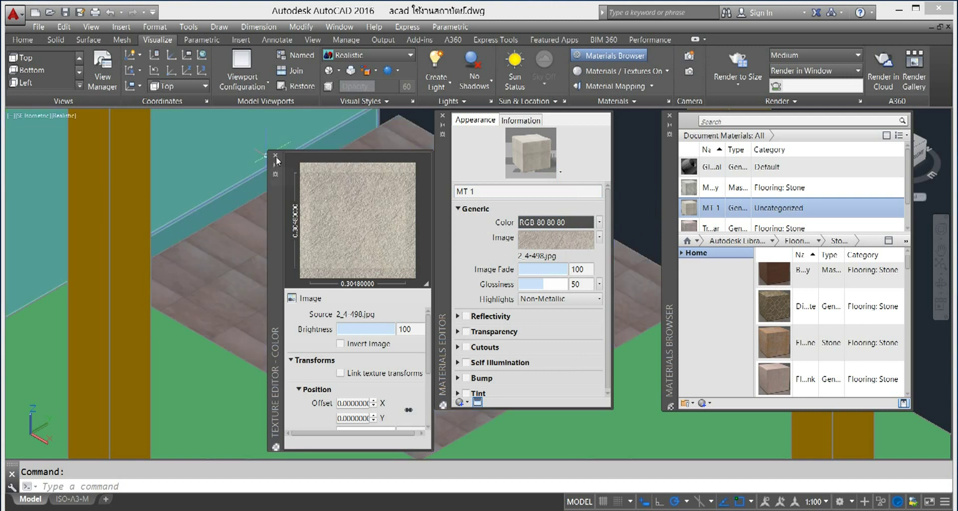
pyautogui.click(409, 249)
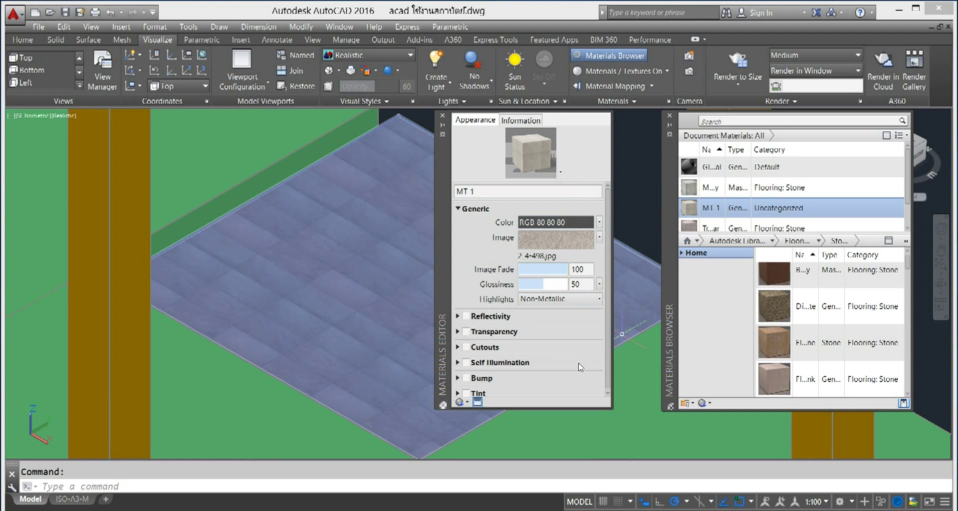
pyautogui.press('Escape')
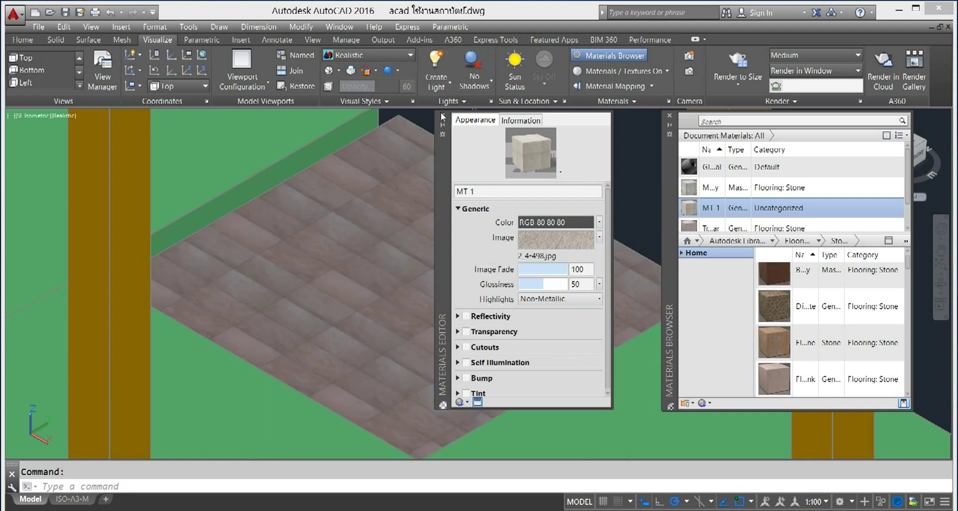
pyautogui.click(442, 115)
pyautogui.click(524, 201)
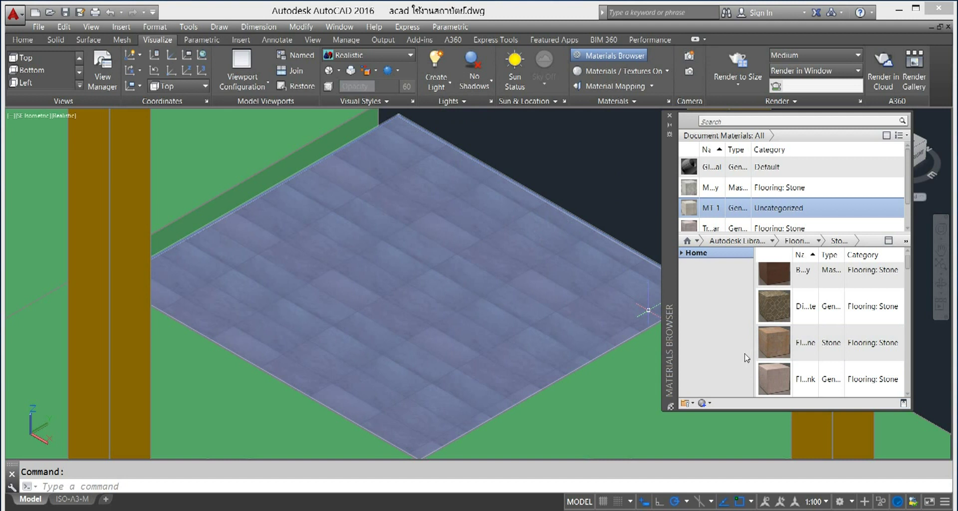
pyautogui.scroll(-1, 758, 199)
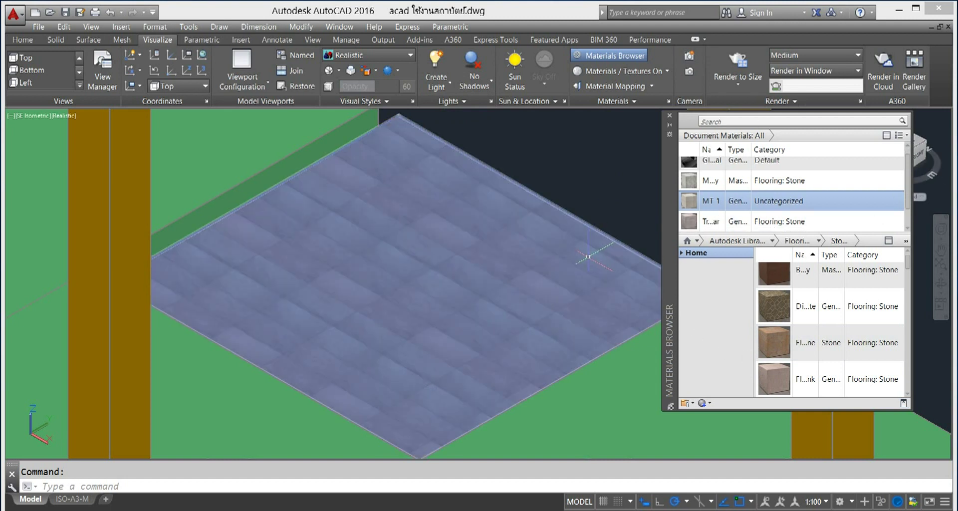
pyautogui.moveTo(759, 233)
pyautogui.mouseDown()
pyautogui.moveTo(754, 285)
pyautogui.moveTo(754, 275)
pyautogui.mouseUp()
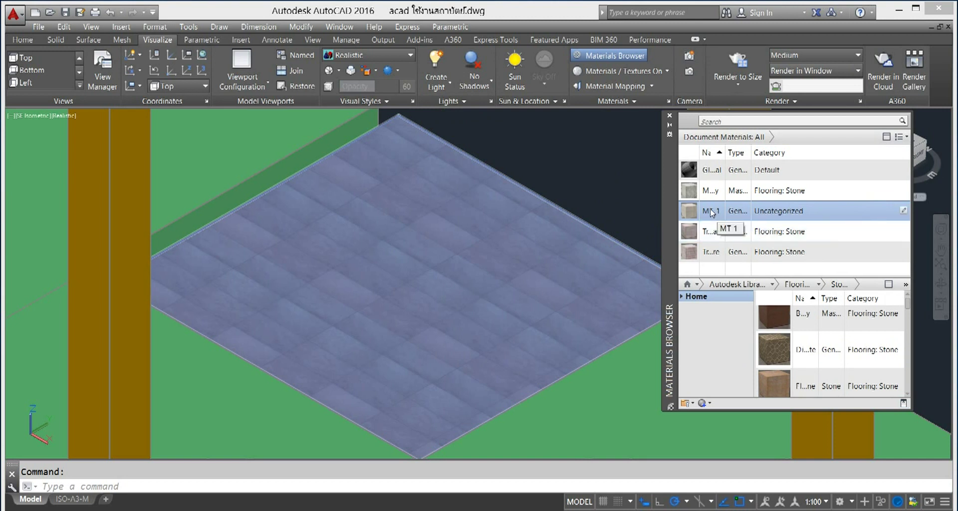
pyautogui.press('Escape')
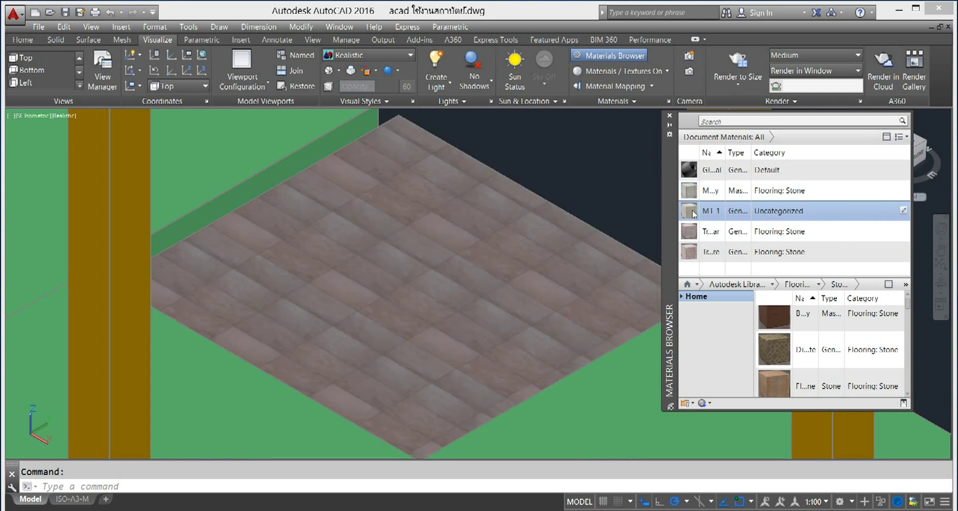
pyautogui.click(504, 250)
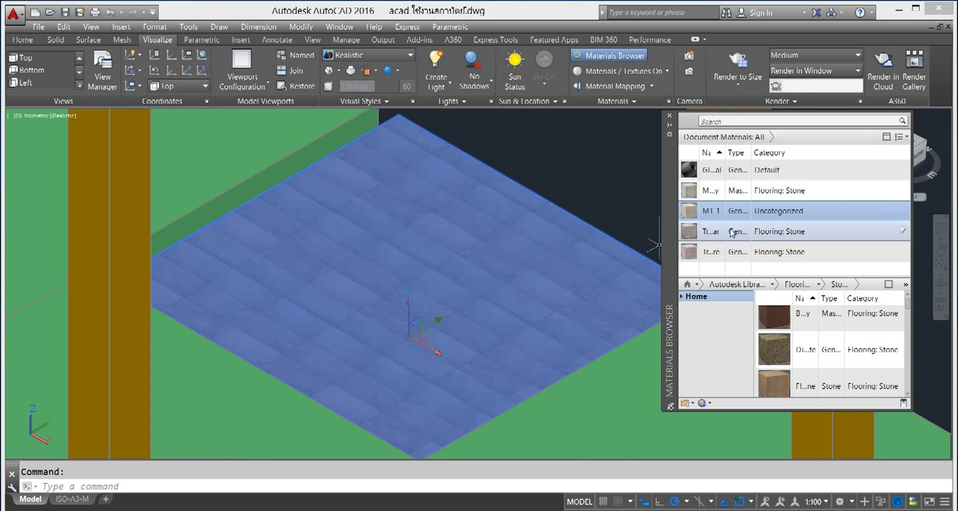
pyautogui.click(693, 211)
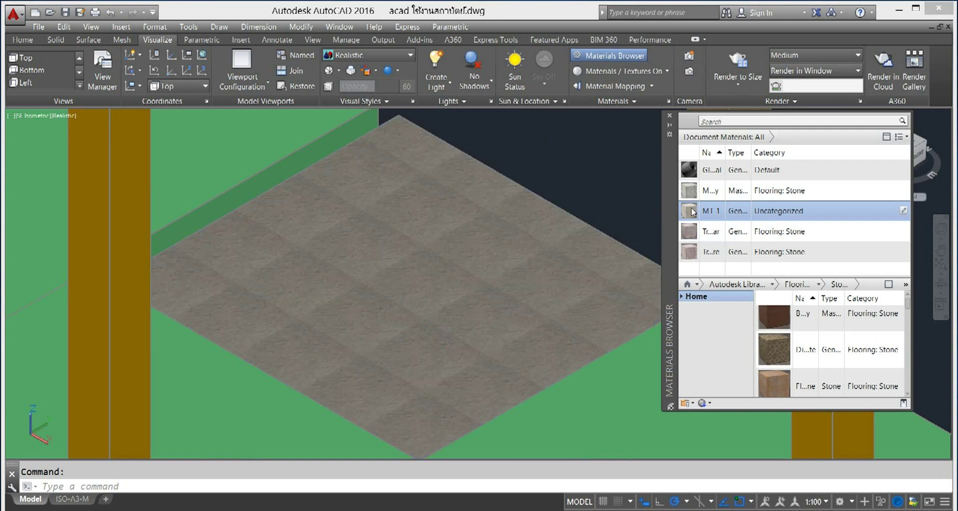
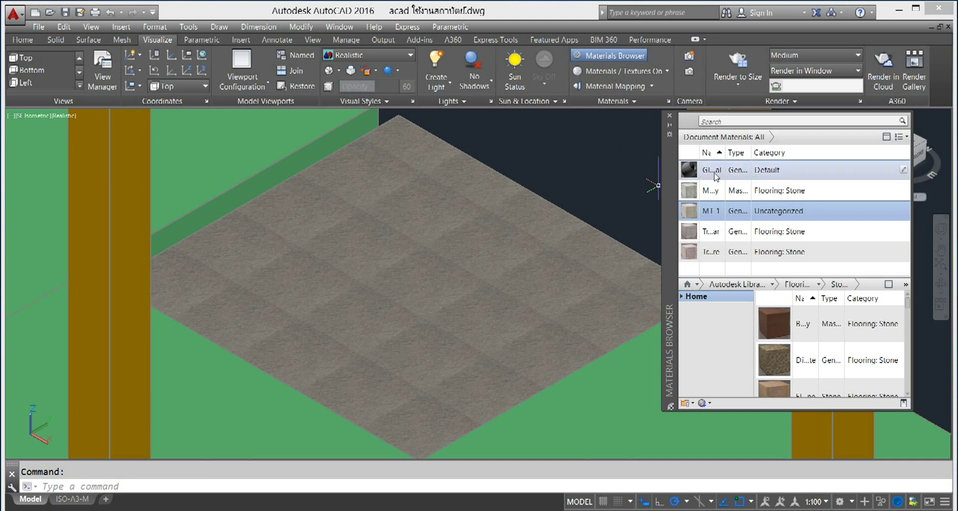
# - Orbit around the stone-tiled slab from several angles, then zoom out to the whole model with its columns
pyautogui.click(940, 283)
pyautogui.moveTo(600, 431)
pyautogui.mouseDown()
pyautogui.moveTo(577, 430)
pyautogui.moveTo(535, 389)
pyautogui.mouseUp()
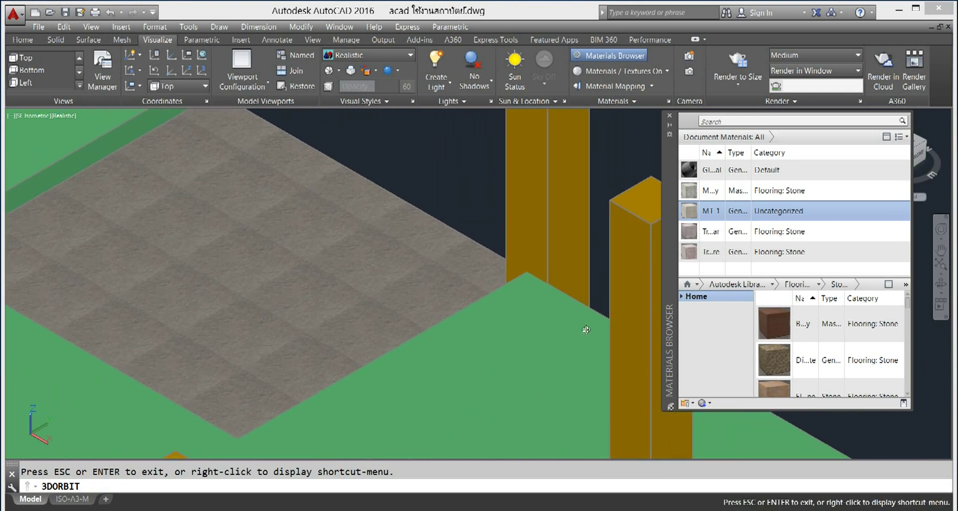
pyautogui.moveTo(487, 314); pyautogui.dragTo(405, 322)
pyautogui.moveTo(525, 254); pyautogui.dragTo(446, 243)
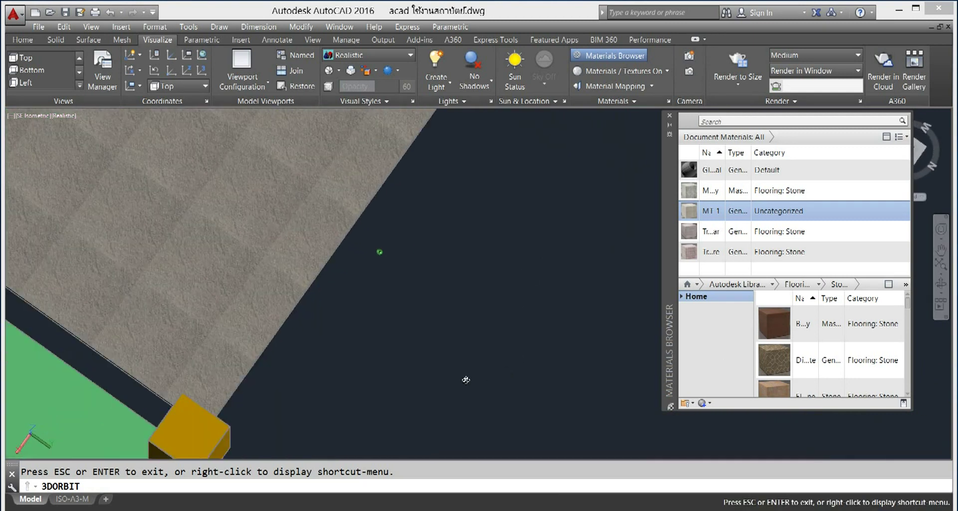
pyautogui.moveTo(507, 239)
pyautogui.mouseDown()
pyautogui.moveTo(348, 241)
pyautogui.moveTo(365, 286)
pyautogui.moveTo(458, 271)
pyautogui.mouseUp()
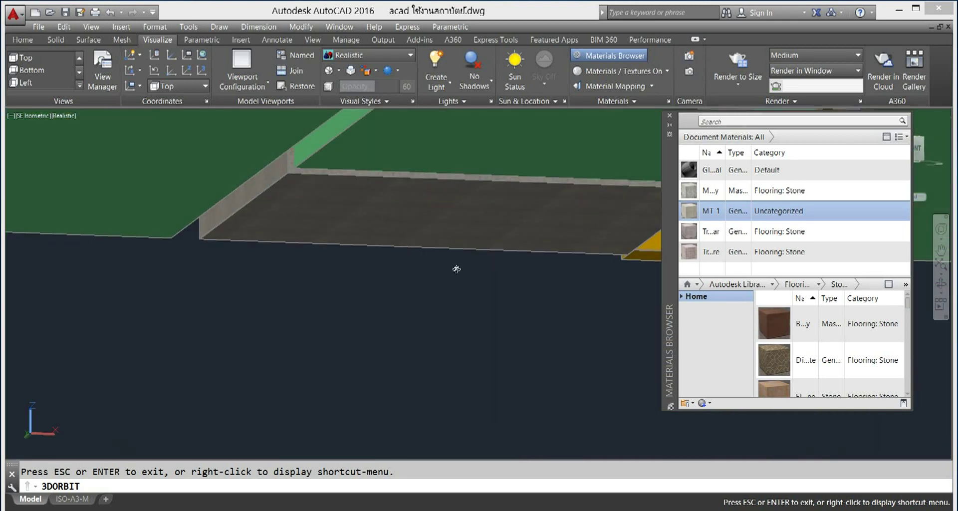
pyautogui.moveTo(512, 203)
pyautogui.mouseDown()
pyautogui.moveTo(494, 289)
pyautogui.moveTo(434, 265)
pyautogui.mouseUp()
pyautogui.moveTo(430, 311)
pyautogui.mouseDown()
pyautogui.moveTo(451, 302)
pyautogui.moveTo(400, 321)
pyautogui.mouseUp()
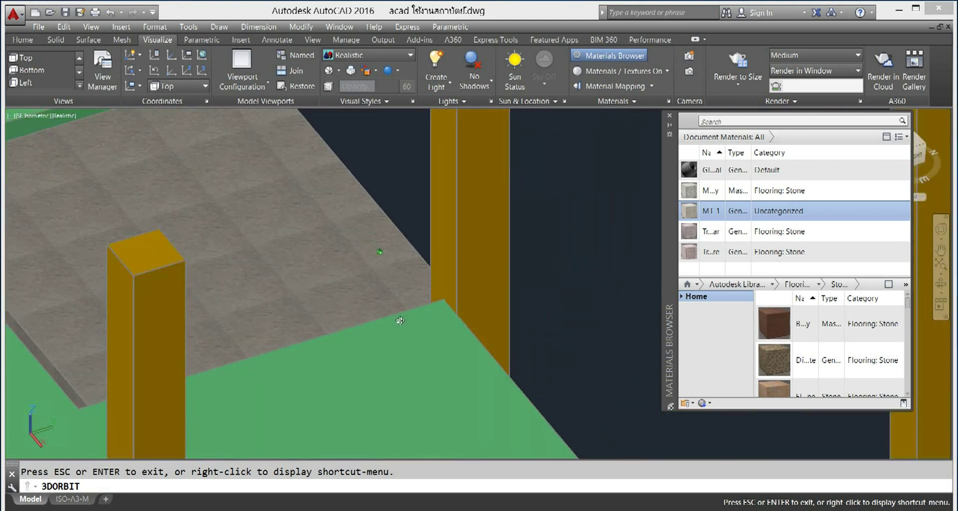
pyautogui.moveTo(422, 284); pyautogui.dragTo(426, 305)
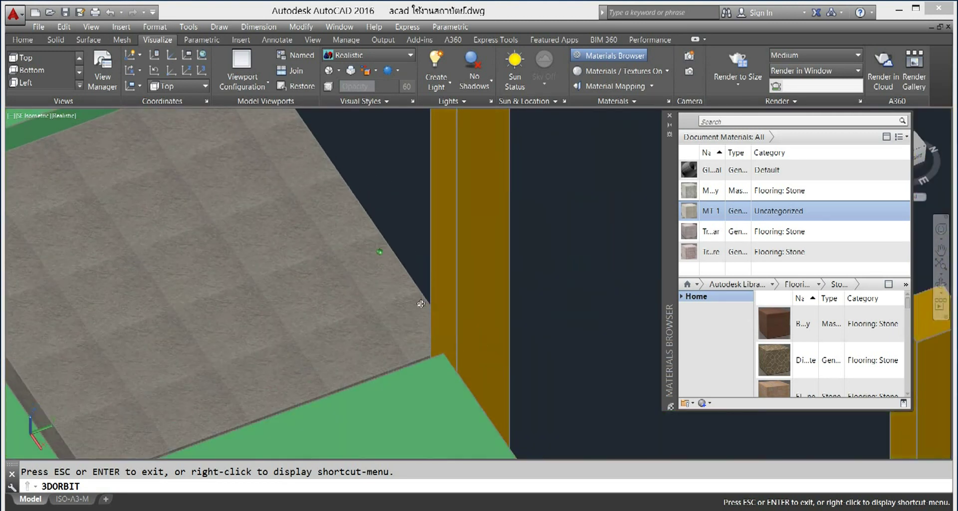
pyautogui.click(940, 263)
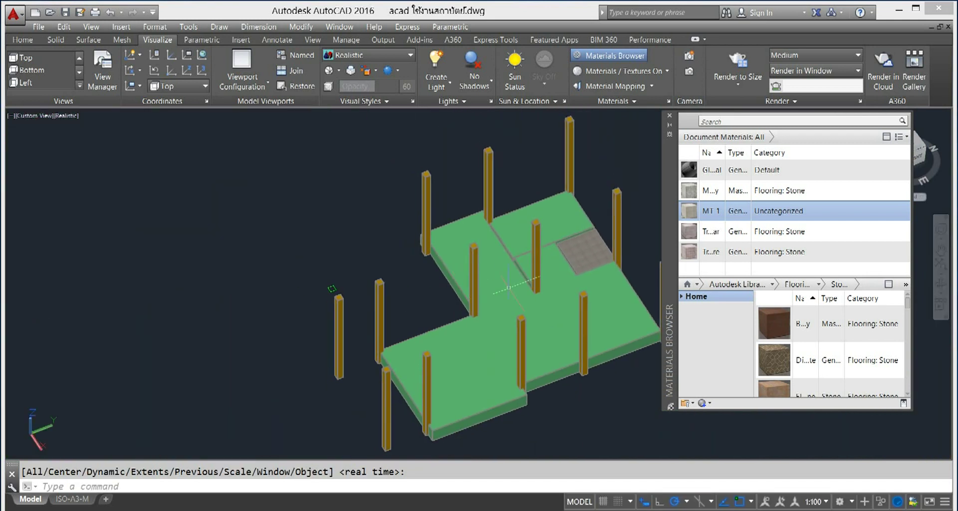
# - Pan and orbit to an oblique top-down view of the tiled square slab and the green floor in front
pyautogui.moveTo(519, 312); pyautogui.dragTo(384, 320, button='middle')
pyautogui.press('Escape')
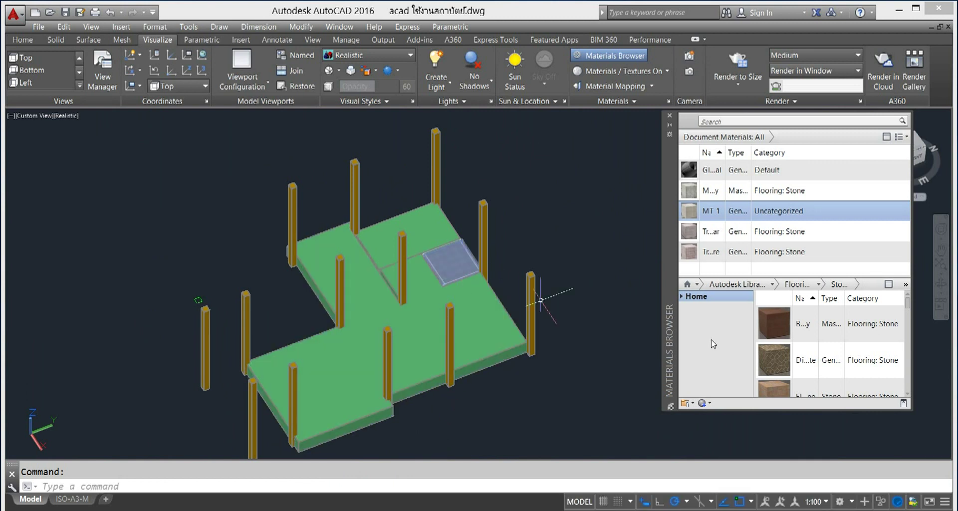
pyautogui.click(941, 283)
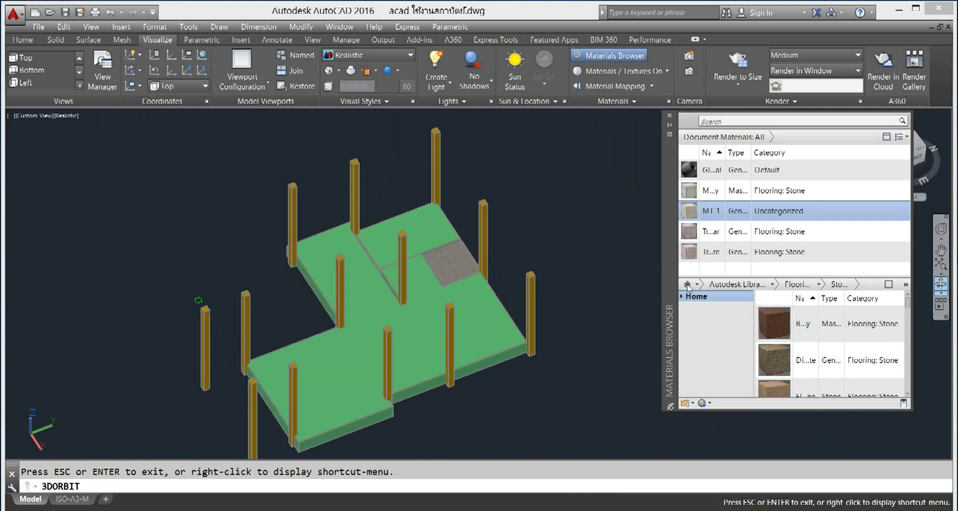
pyautogui.moveTo(562, 273)
pyautogui.mouseDown()
pyautogui.moveTo(457, 365)
pyautogui.moveTo(531, 343)
pyautogui.mouseUp()
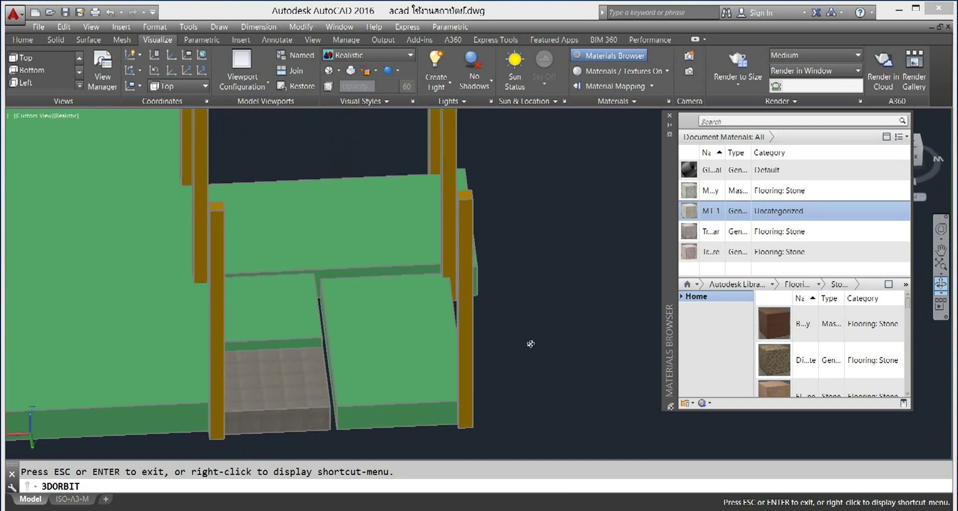
pyautogui.moveTo(514, 369)
pyautogui.mouseDown()
pyautogui.moveTo(360, 378)
pyautogui.moveTo(382, 376)
pyautogui.mouseUp()
pyautogui.moveTo(383, 376); pyautogui.dragTo(554, 365, button='middle')
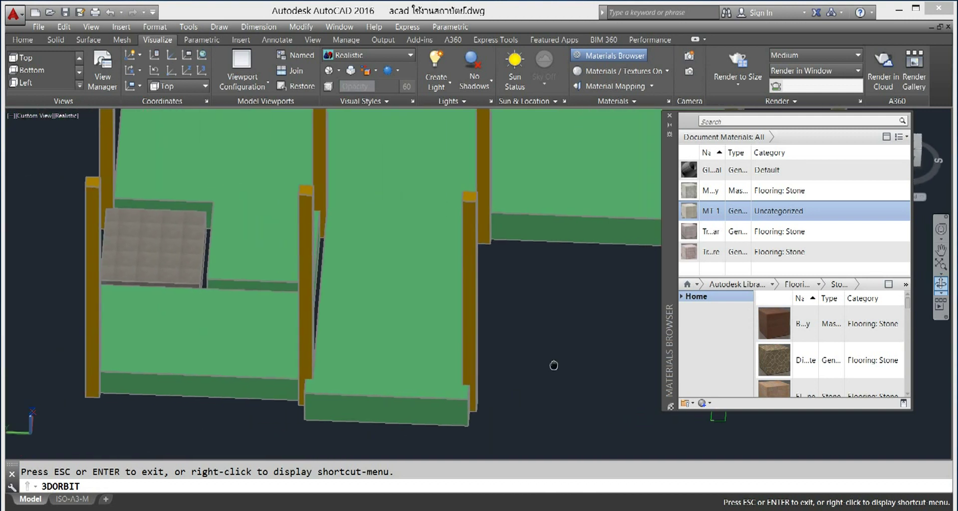
pyautogui.moveTo(253, 409); pyautogui.dragTo(389, 443, button='middle')
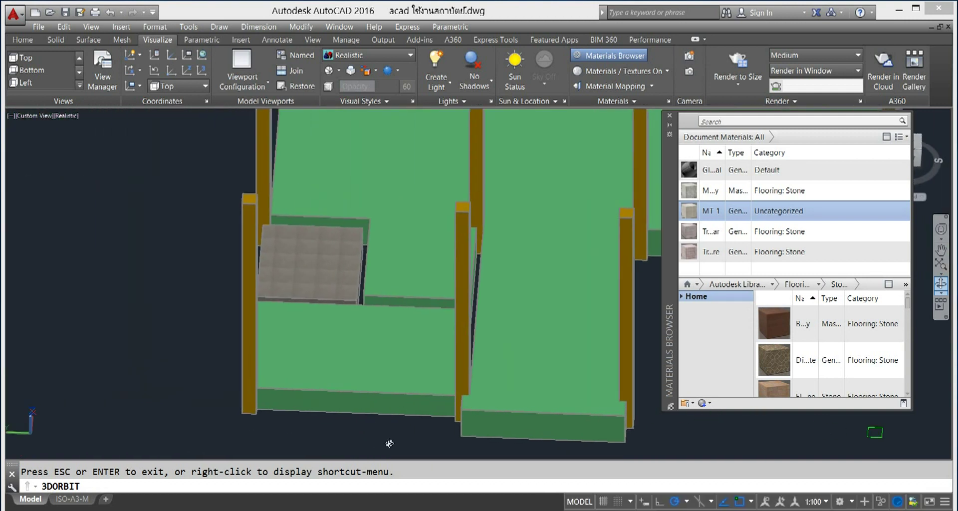
pyautogui.moveTo(248, 404); pyautogui.dragTo(287, 425)
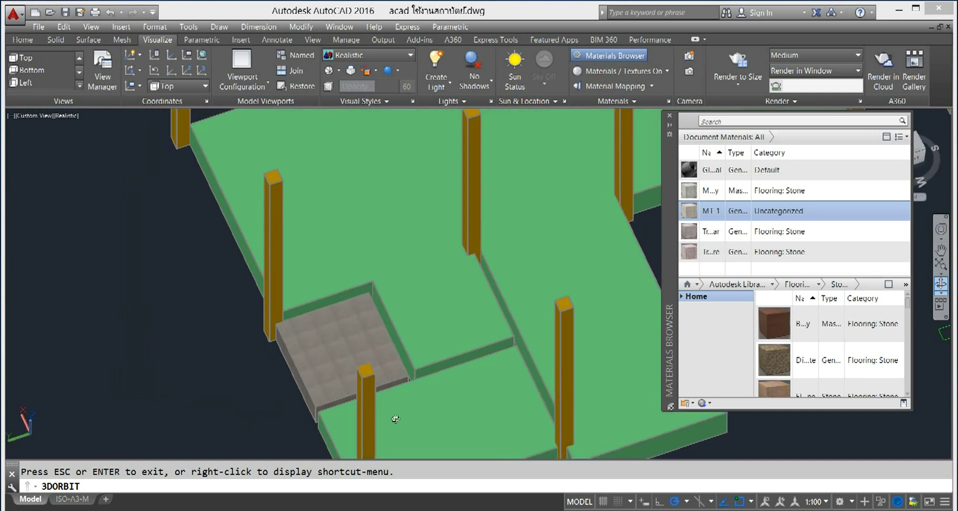
pyautogui.moveTo(396, 419); pyautogui.dragTo(385, 364, button='middle')
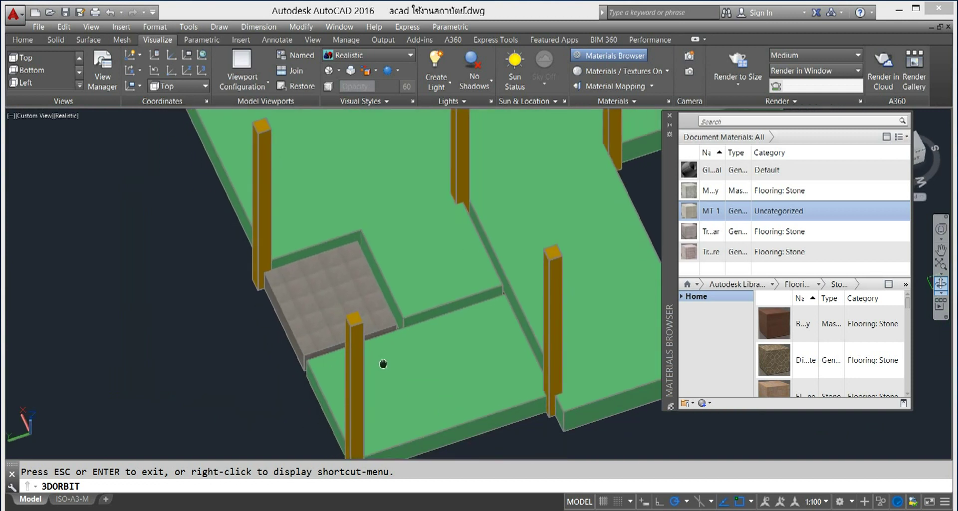
pyautogui.click(22, 40)
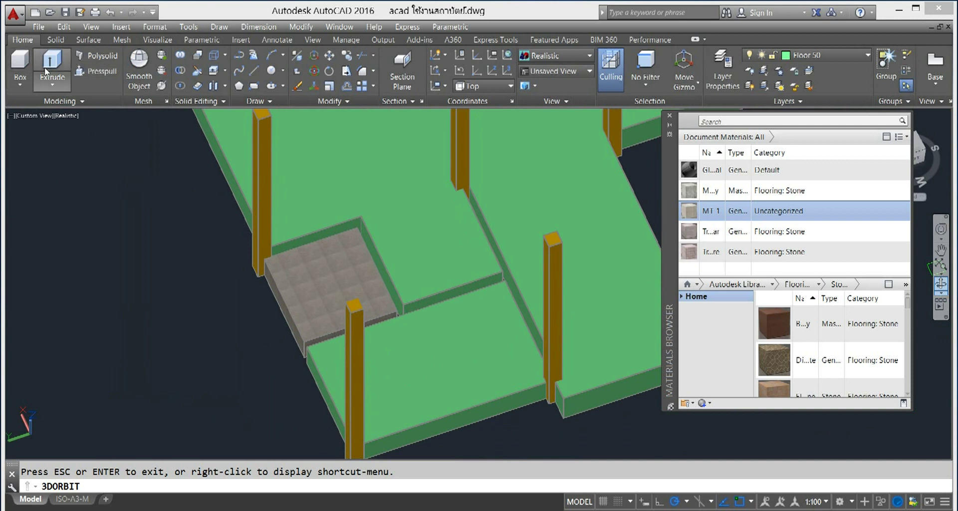
# - Extrude the green floor region beside the tiled square to a 0.01-high solid slab
pyautogui.click(51, 63)
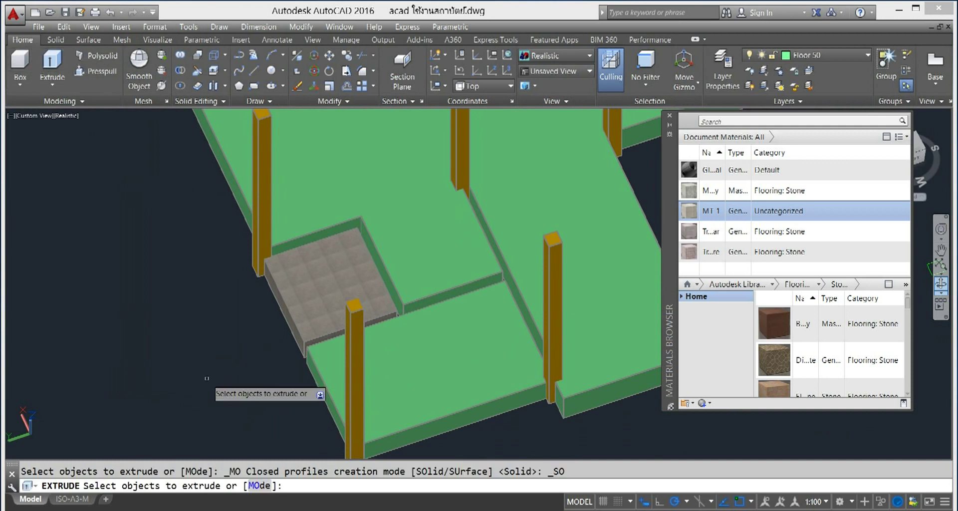
pyautogui.click(442, 371)
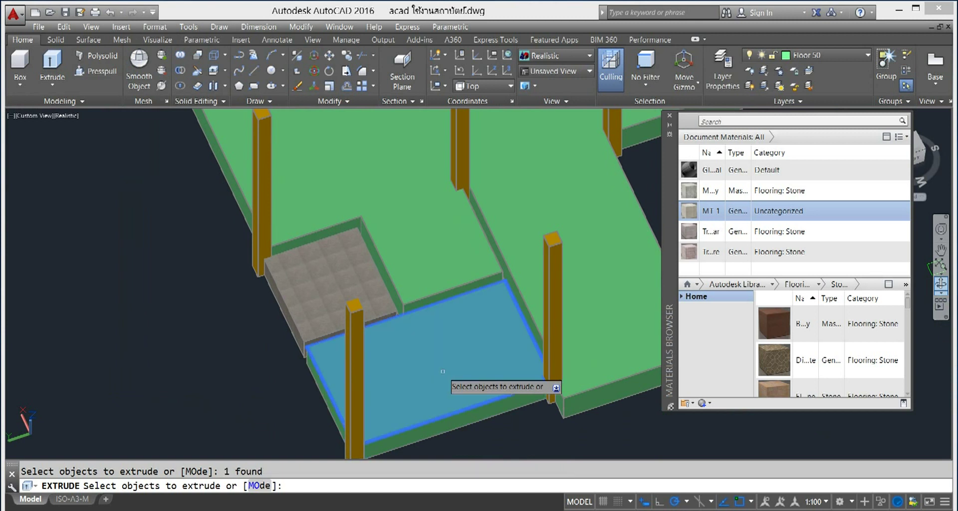
pyautogui.rightClick(442, 371)
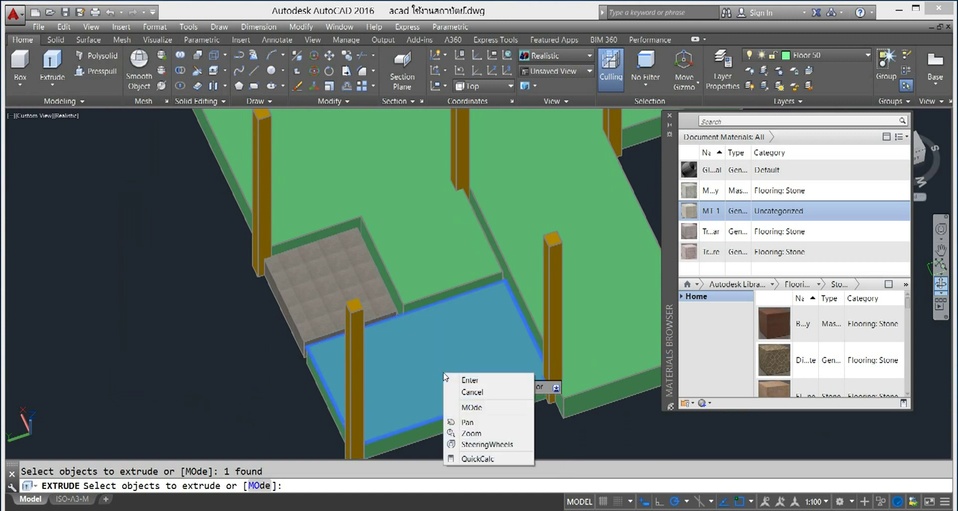
pyautogui.click(457, 376)
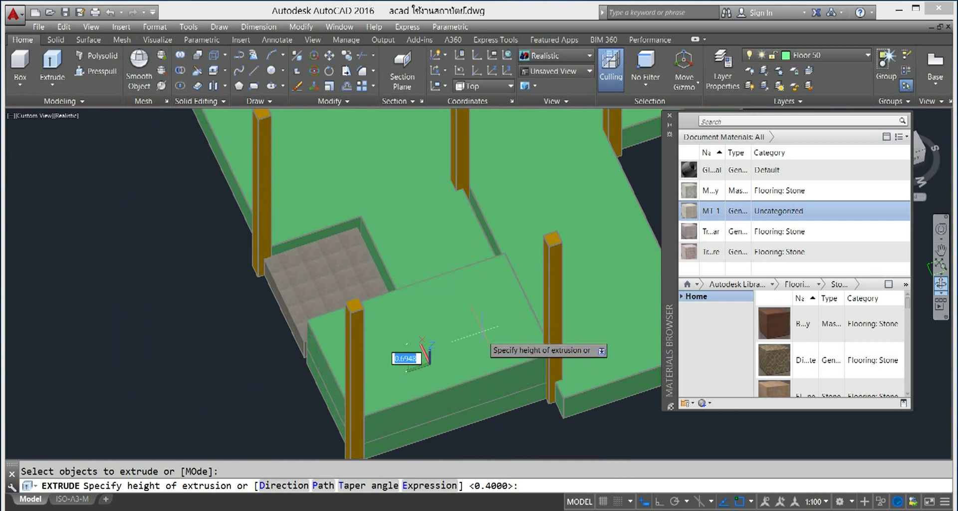
pyautogui.write('.01')
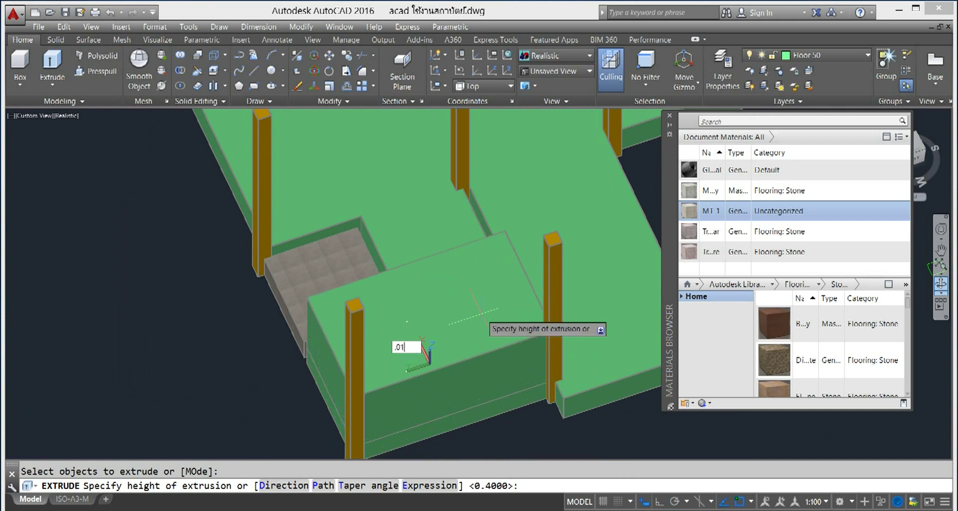
pyautogui.press('Return')
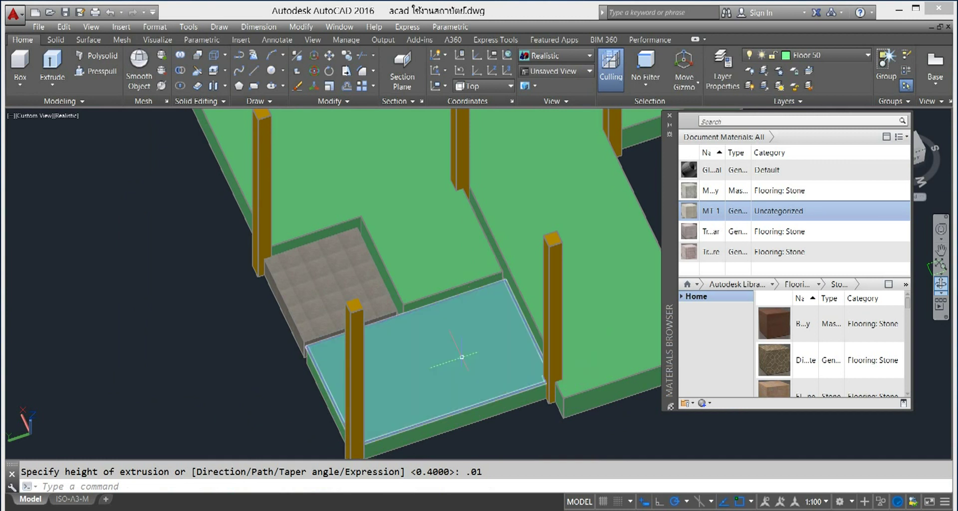
pyautogui.moveTo(457, 352)
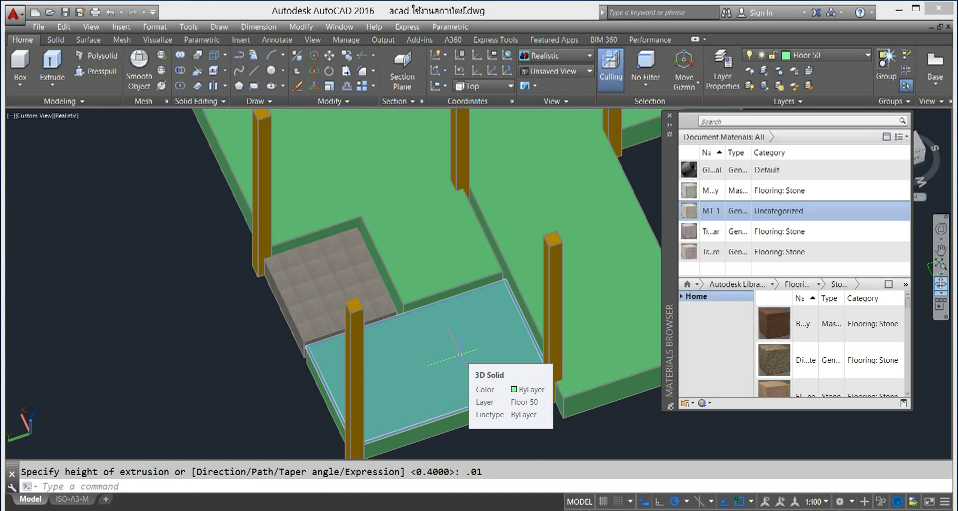
# - Assign the stone flooring material to the thin slab, check the granite texture, and close the Materials Browser
pyautogui.click(460, 354)
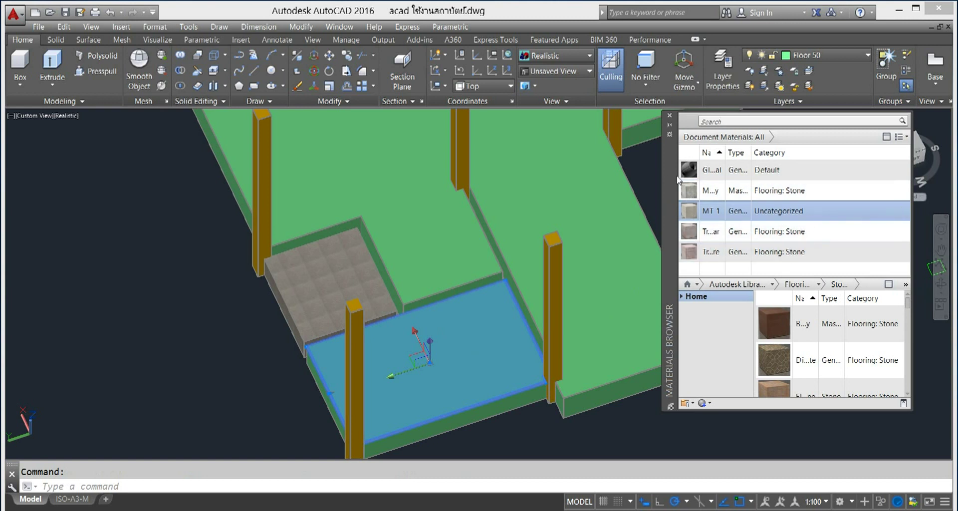
pyautogui.click(694, 192)
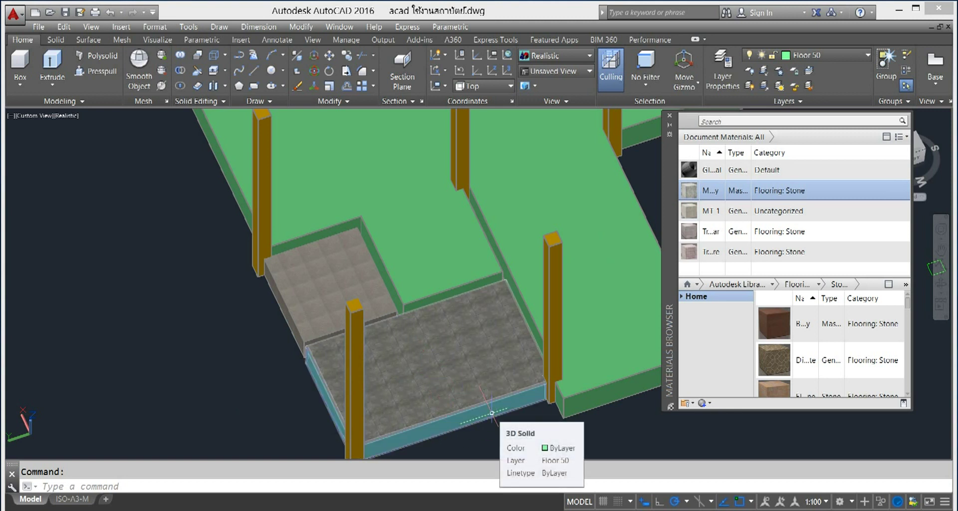
pyautogui.click(940, 283)
pyautogui.moveTo(489, 439)
pyautogui.mouseDown()
pyautogui.moveTo(505, 382)
pyautogui.moveTo(499, 399)
pyautogui.moveTo(587, 391)
pyautogui.moveTo(451, 359)
pyautogui.moveTo(458, 439)
pyautogui.moveTo(455, 417)
pyautogui.moveTo(529, 412)
pyautogui.moveTo(449, 406)
pyautogui.moveTo(454, 375)
pyautogui.moveTo(482, 422)
pyautogui.moveTo(539, 427)
pyautogui.moveTo(544, 385)
pyautogui.mouseUp()
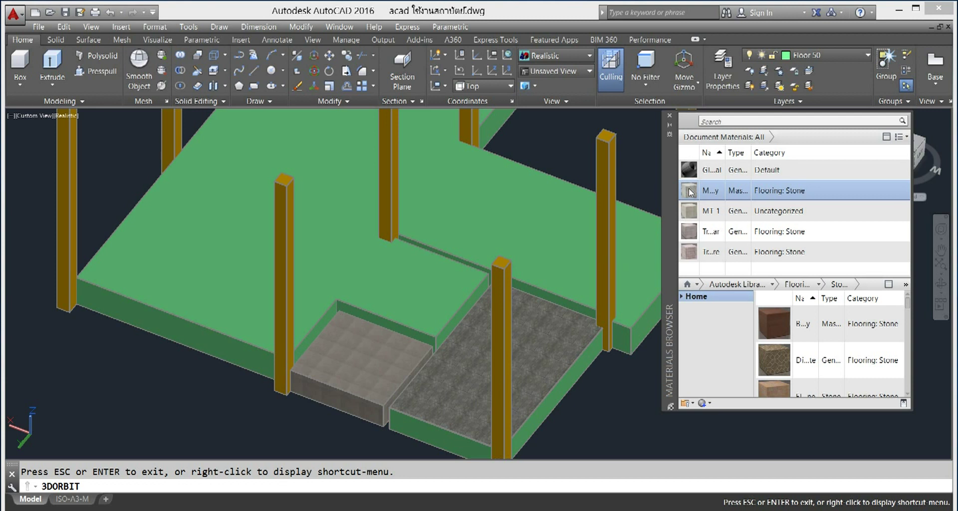
pyautogui.click(670, 116)
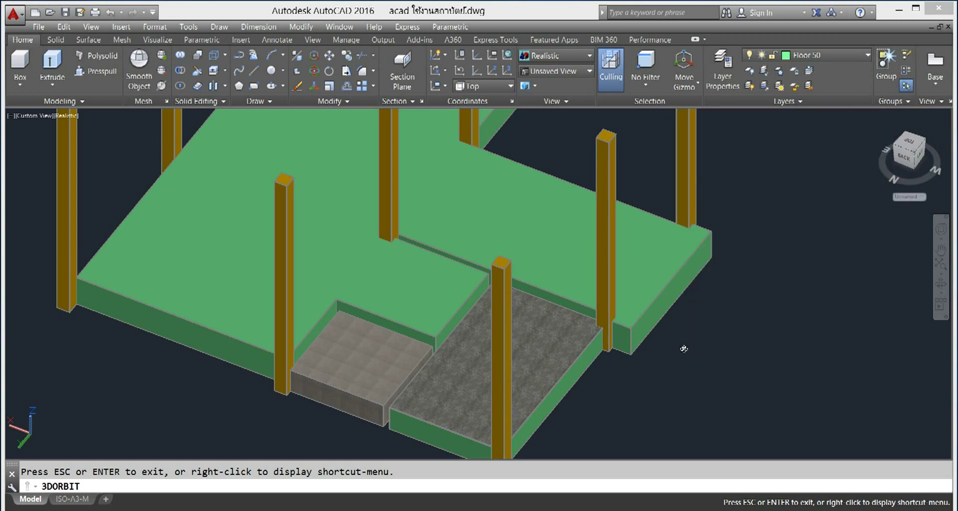
# - Orbit to check both stone floors, then switch the viewport to the SE Isometric view
pyautogui.moveTo(684, 349)
pyautogui.mouseDown()
pyautogui.moveTo(741, 328)
pyautogui.moveTo(682, 357)
pyautogui.mouseUp()
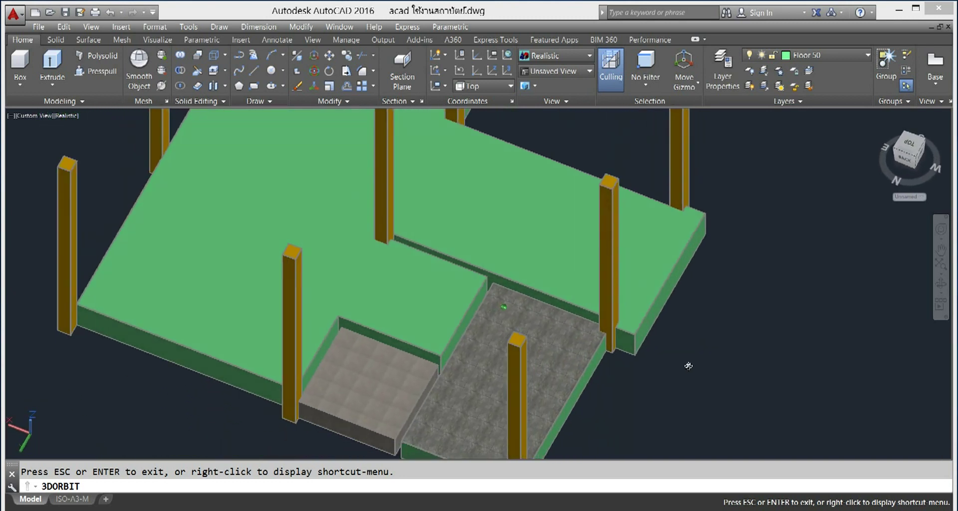
pyautogui.moveTo(664, 384)
pyautogui.mouseDown()
pyautogui.moveTo(699, 338)
pyautogui.moveTo(821, 342)
pyautogui.mouseUp()
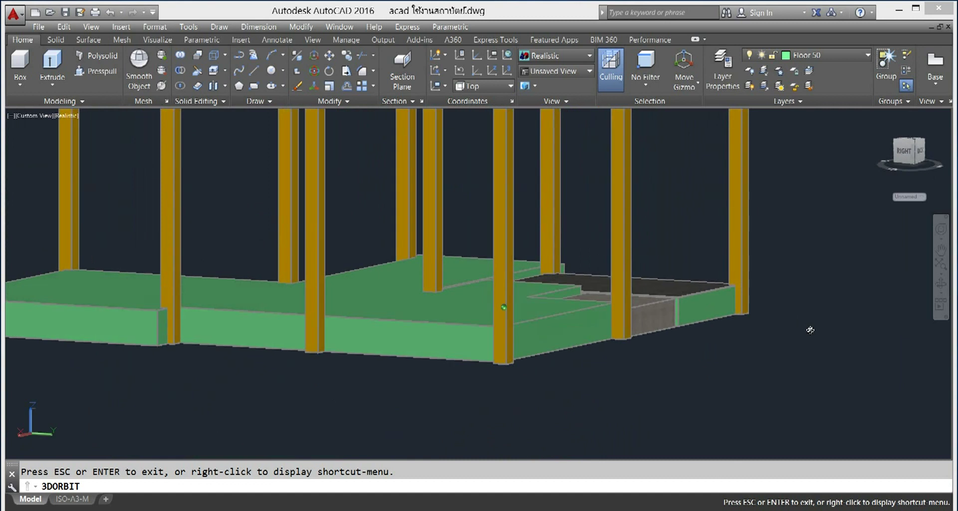
pyautogui.moveTo(759, 347); pyautogui.dragTo(781, 376)
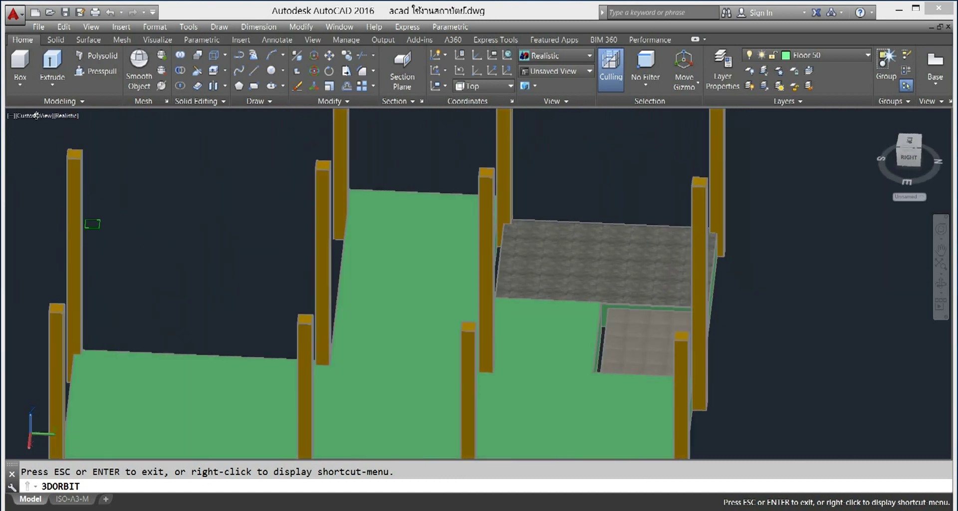
pyautogui.press('Escape')
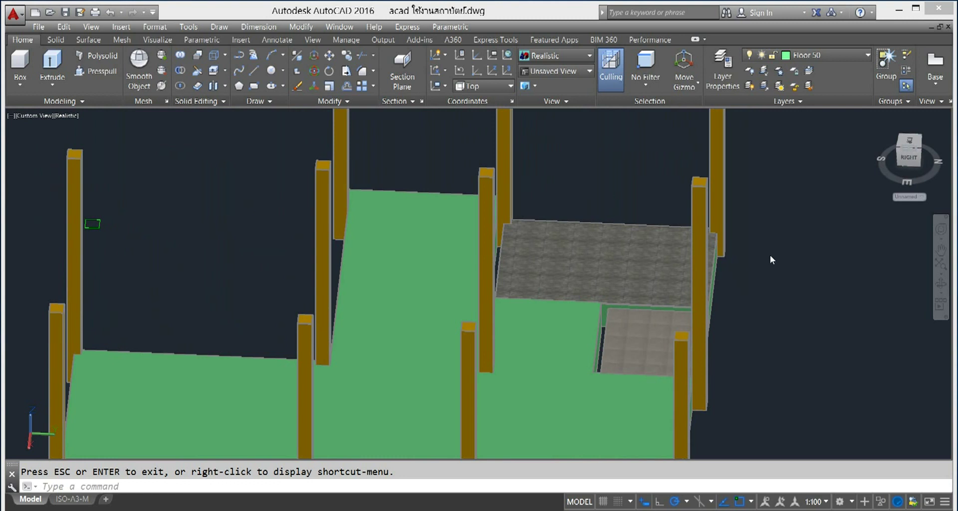
pyautogui.click(30, 116)
pyautogui.click(70, 227)
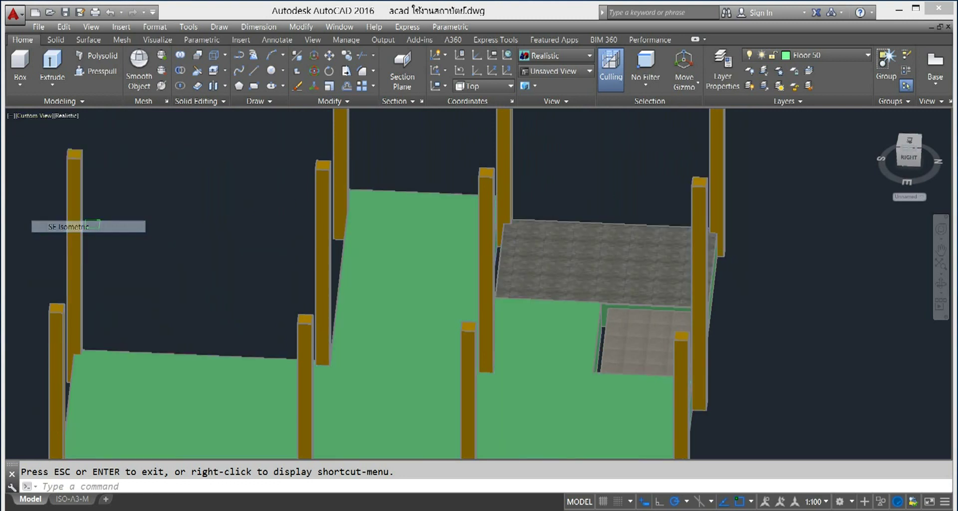